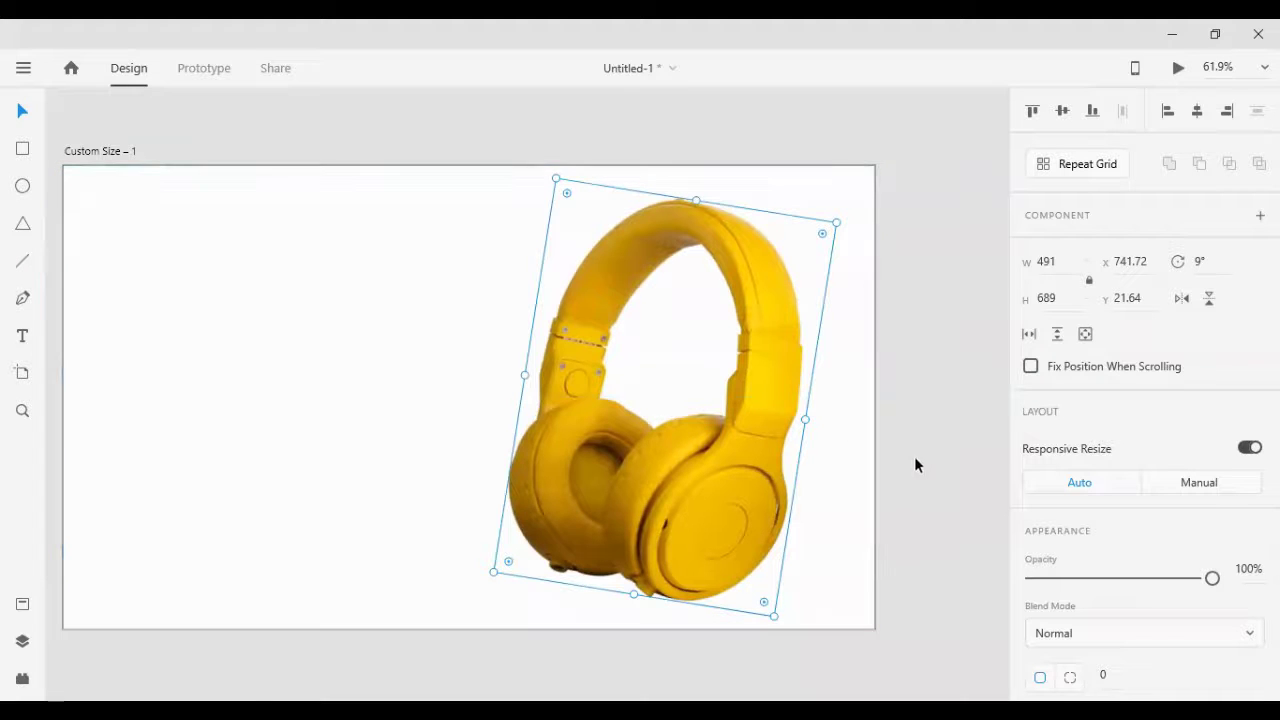
Step: Fill the background rectangle behind the headphones with black (#000000)
left_click(824, 456)
scroll(1151, 477, "down", 3)
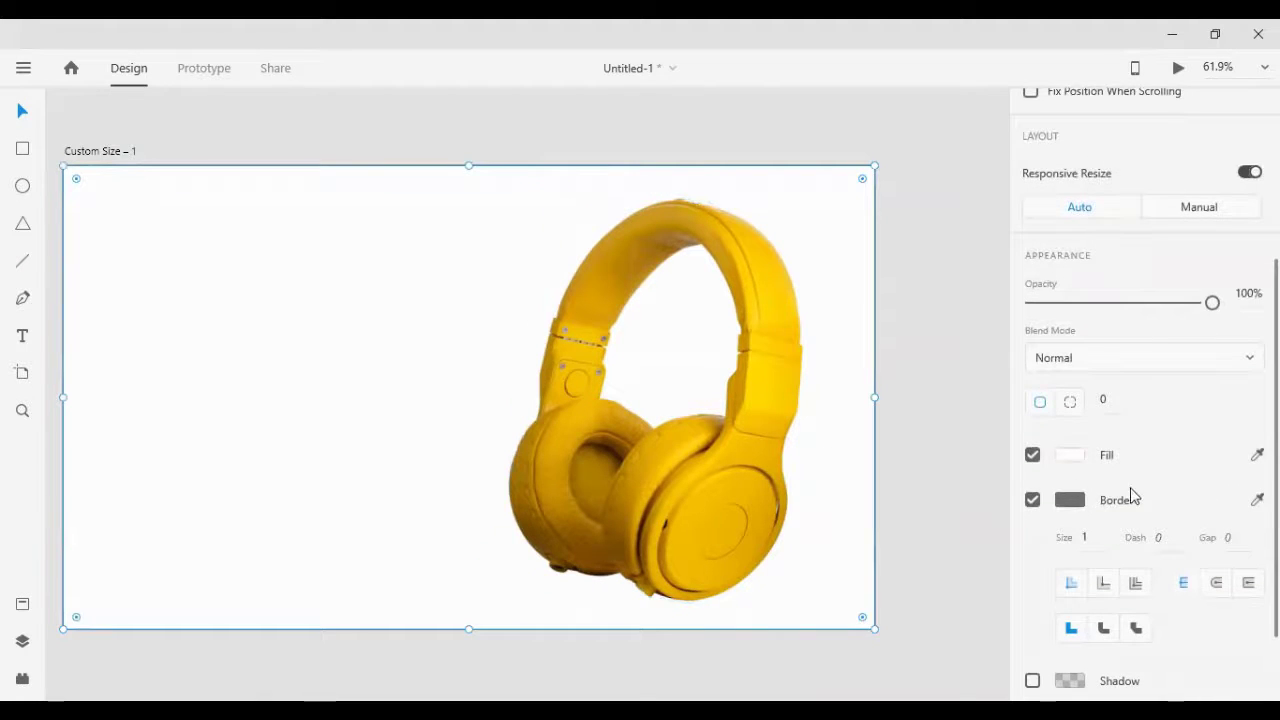
left_click(1070, 455)
left_click_drag(946, 434, 985, 547)
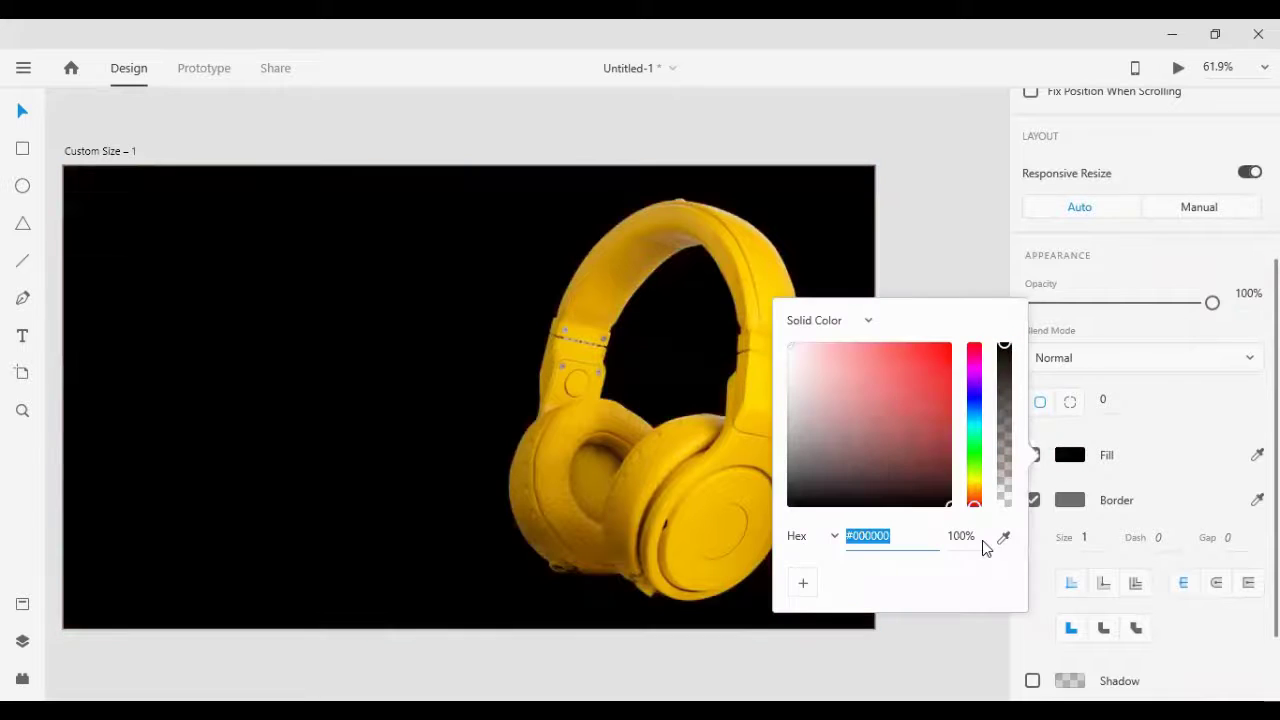
left_click(947, 253)
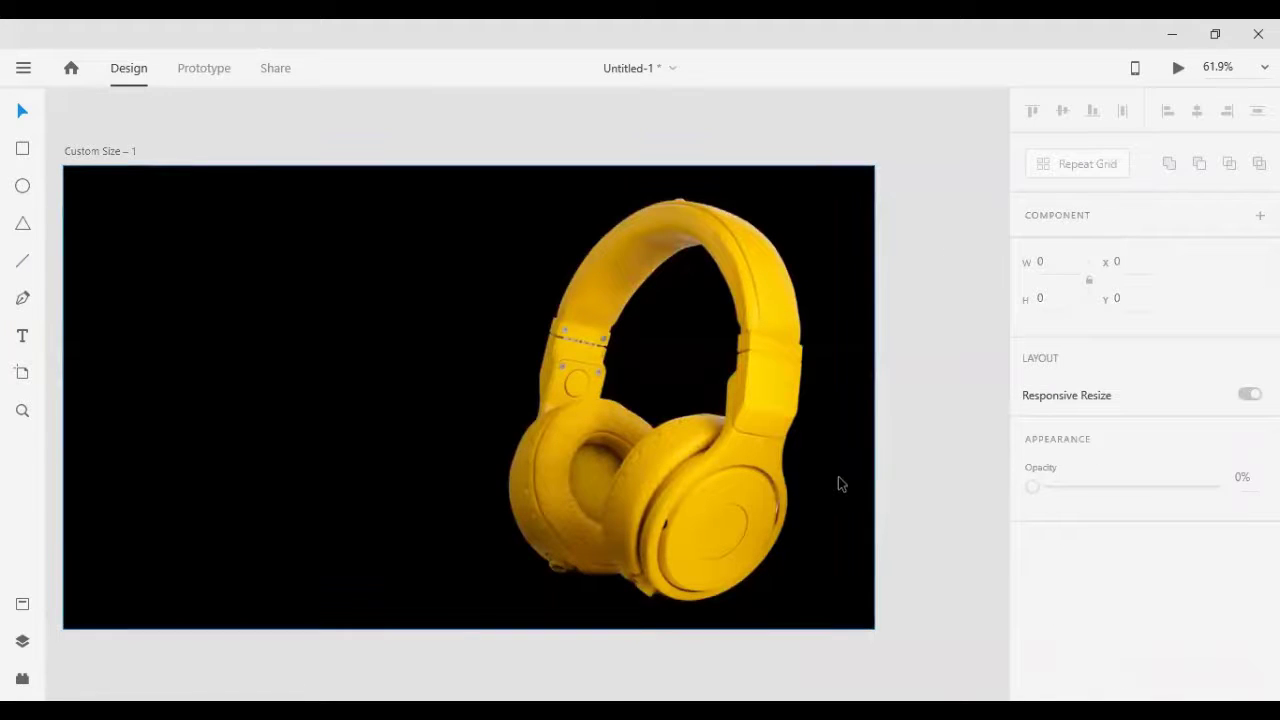
Step: Recolour the background rectangle's fill with the yellow sampled from the headphones' ear cup
left_click(840, 484)
scroll(1060, 470, "down", 3)
left_click(1063, 460)
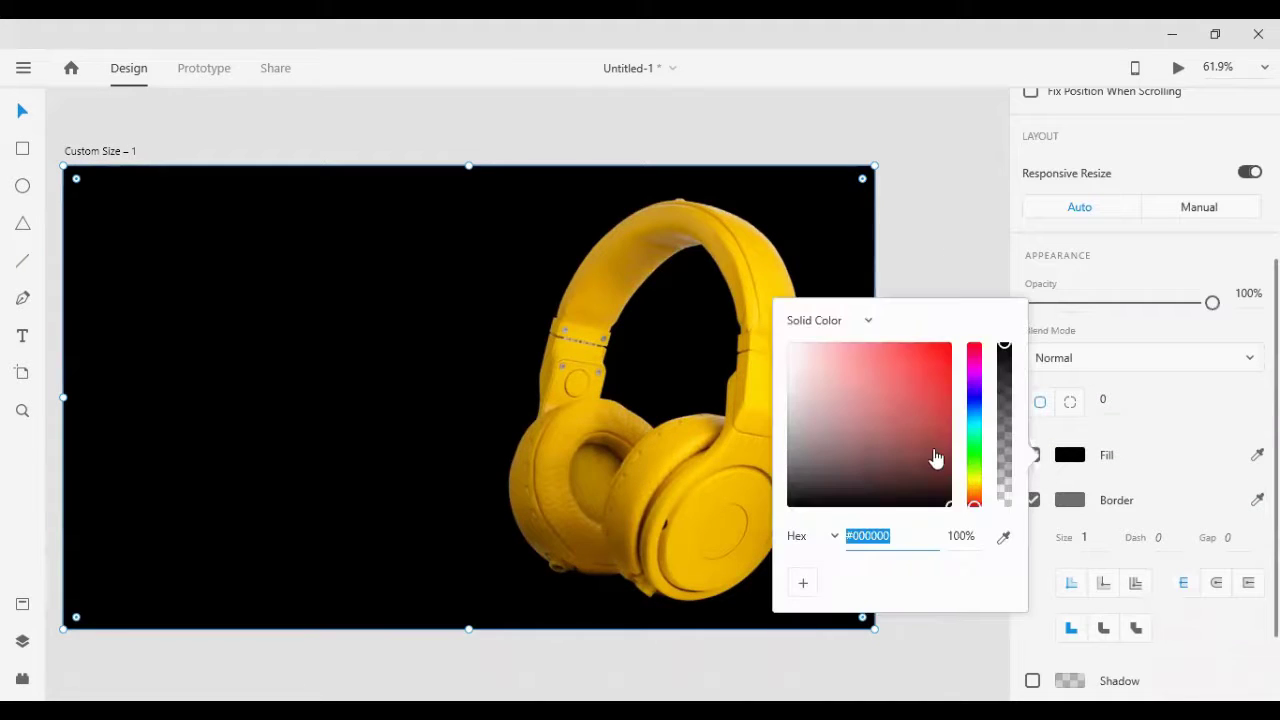
left_click_drag(936, 456, 947, 455)
left_click(1254, 458)
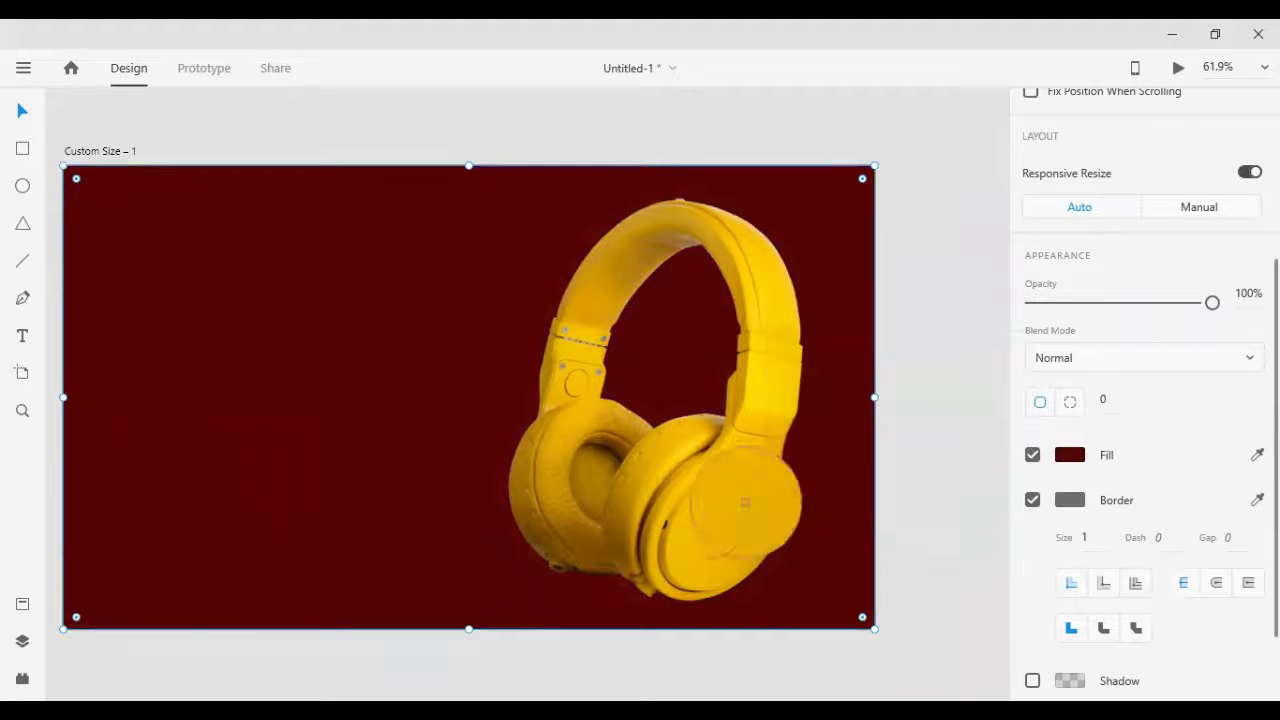
left_click(716, 516)
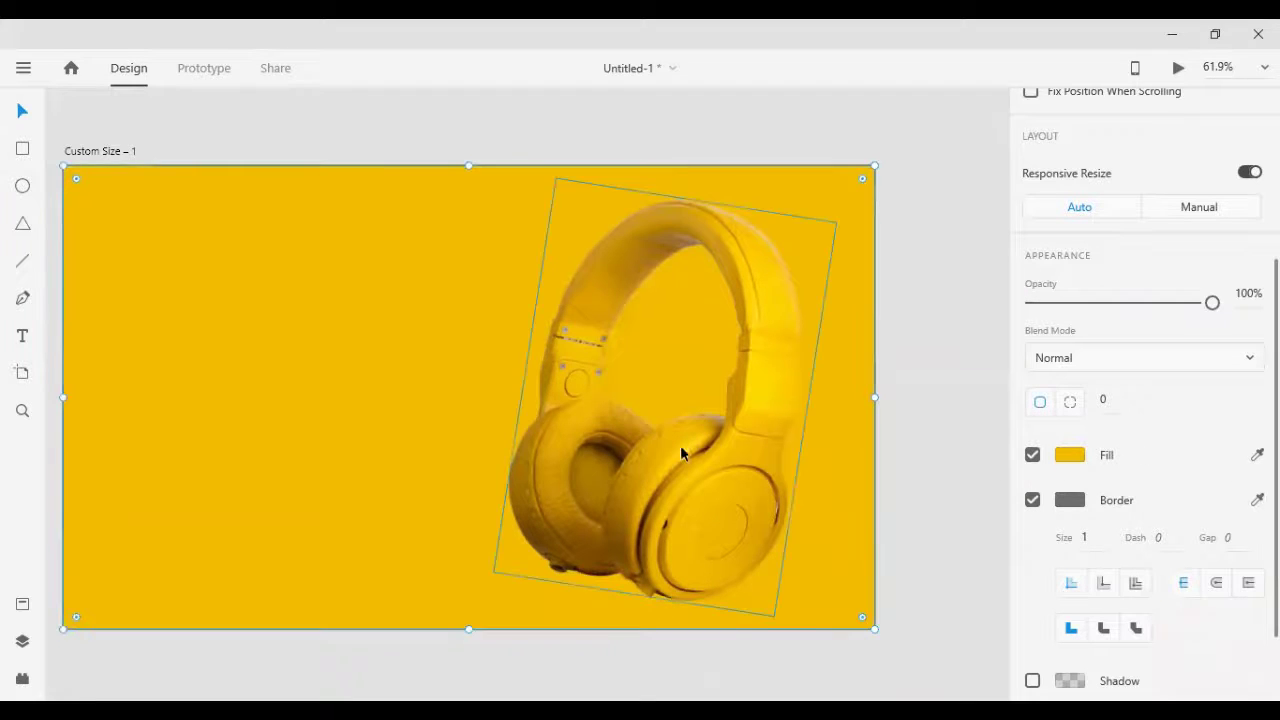
left_click(460, 145)
Step: Move the headphones image past the artboard's upper edge and enlarge it to about 579 by 814
left_click_drag(728, 466, 807, 373)
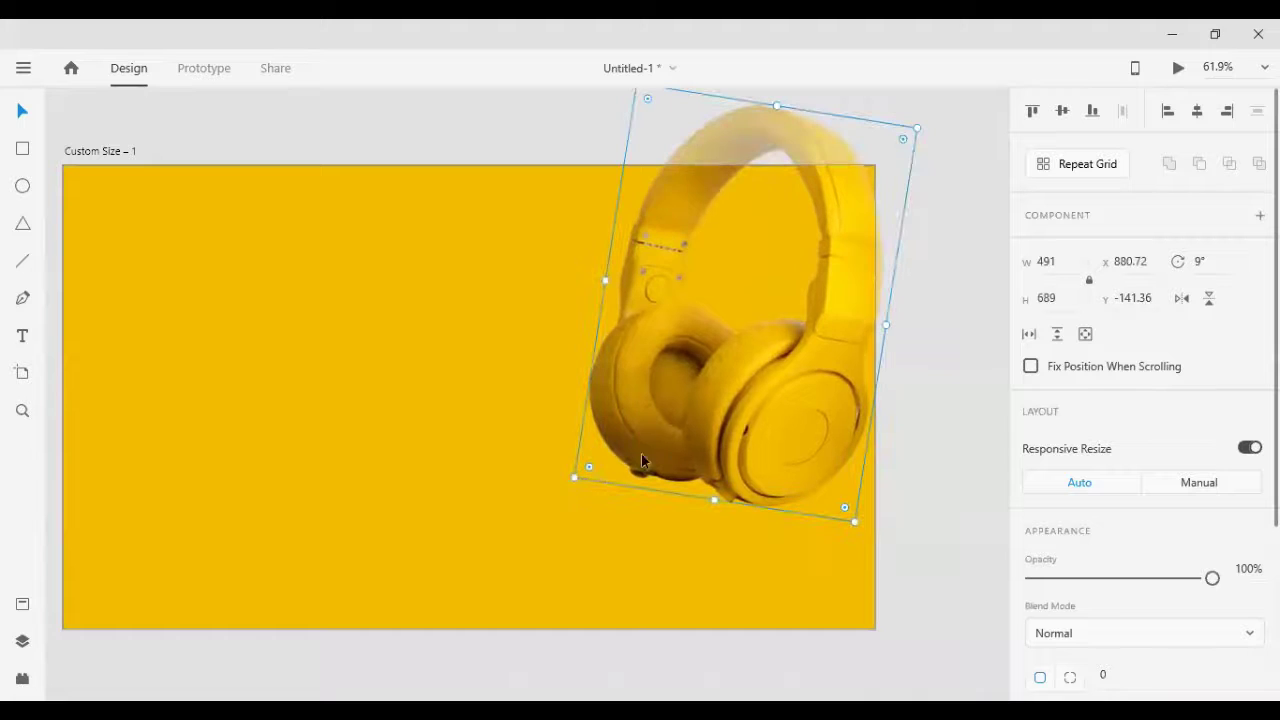
left_click_drag(568, 481, 602, 447)
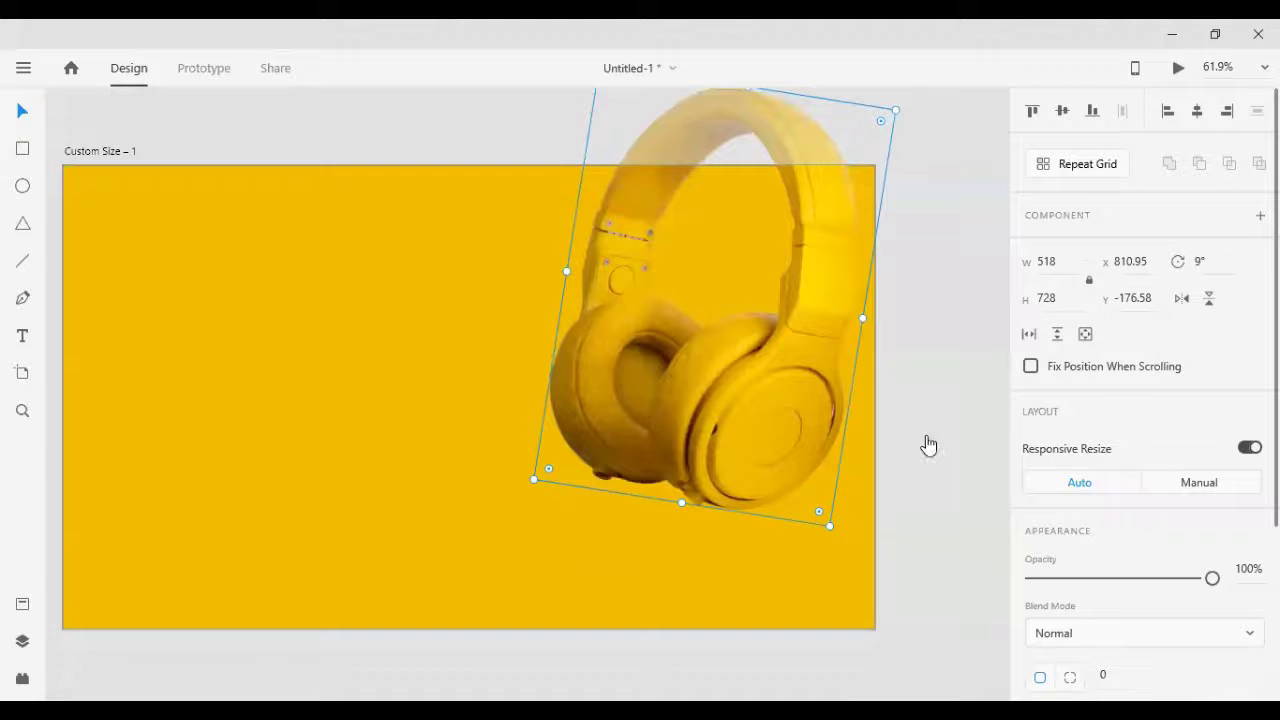
left_click(831, 537)
scroll(1111, 508, "down", 5)
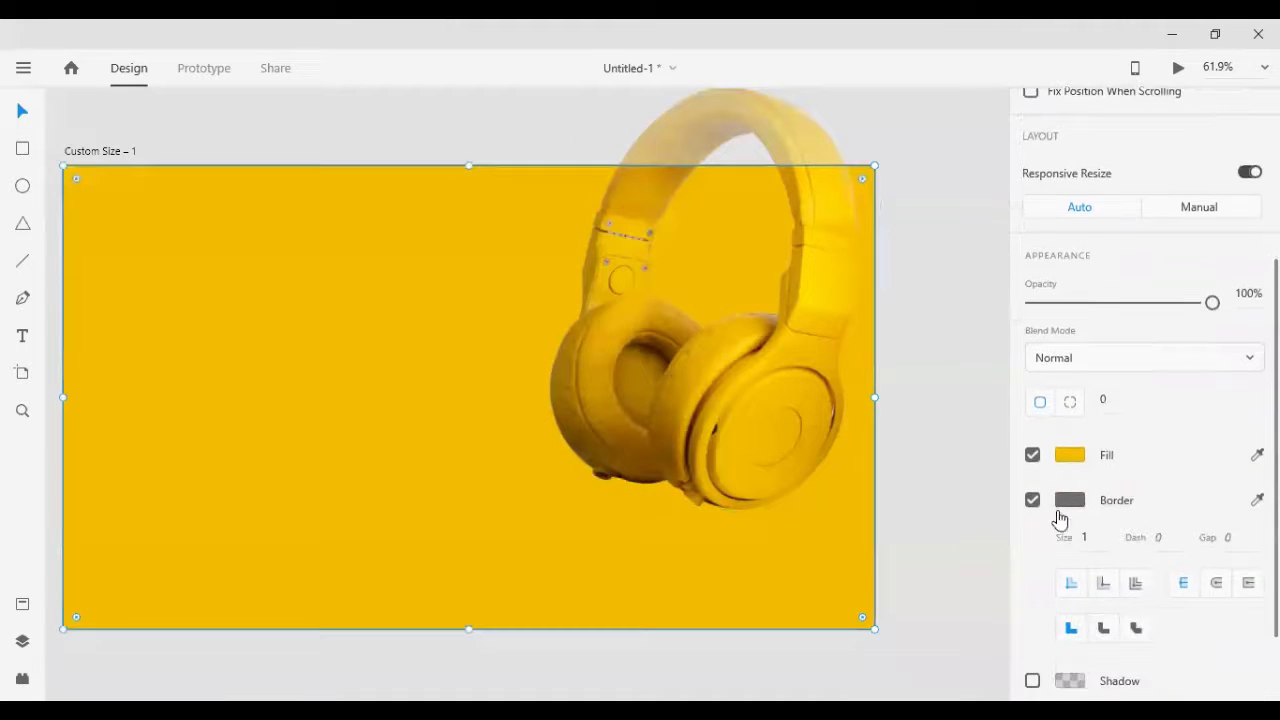
left_click(929, 543)
left_click(632, 454)
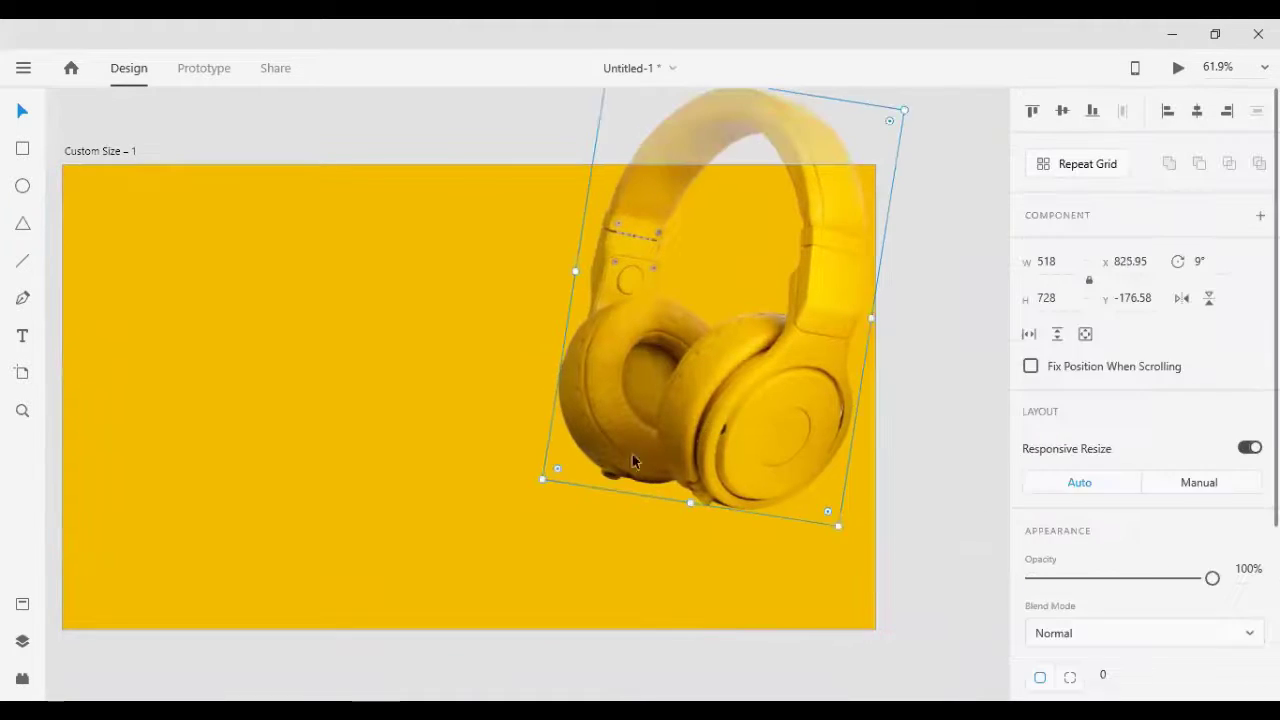
left_click_drag(541, 482, 408, 509)
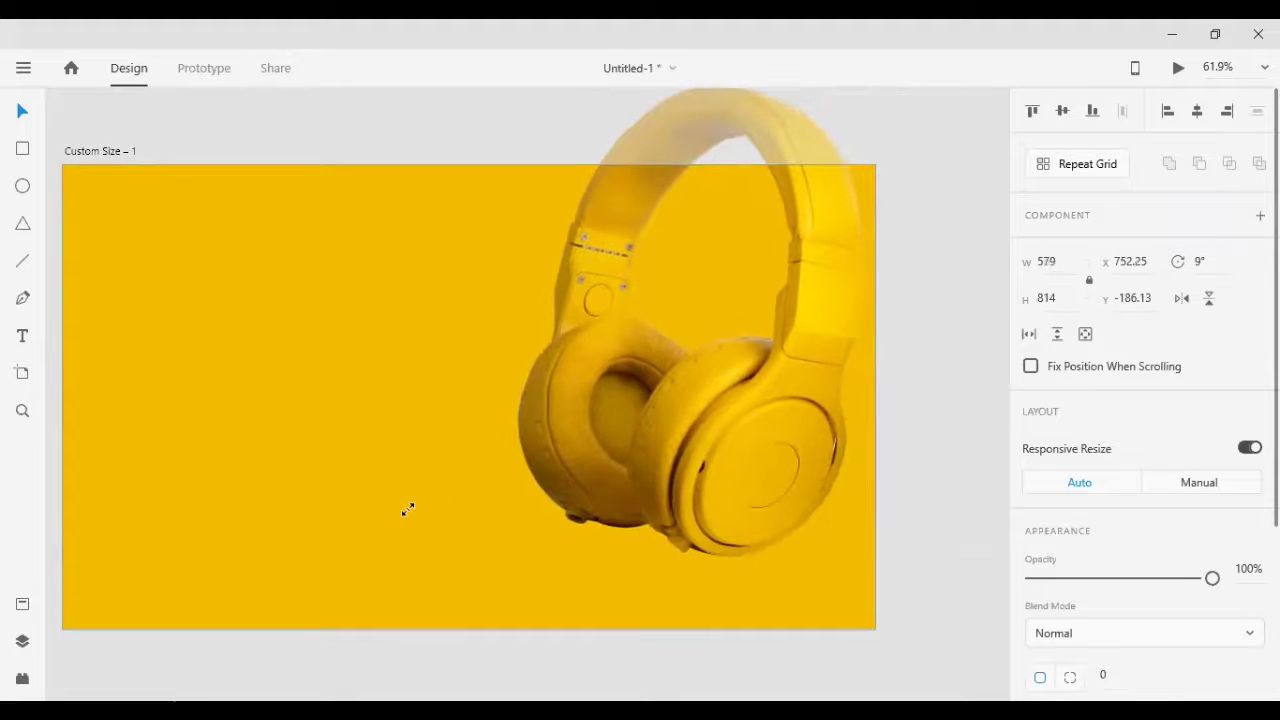
Step: Rotate the headphones image to 18° and reposition it to about X 700, Y -118
left_click_drag(487, 523, 473, 487)
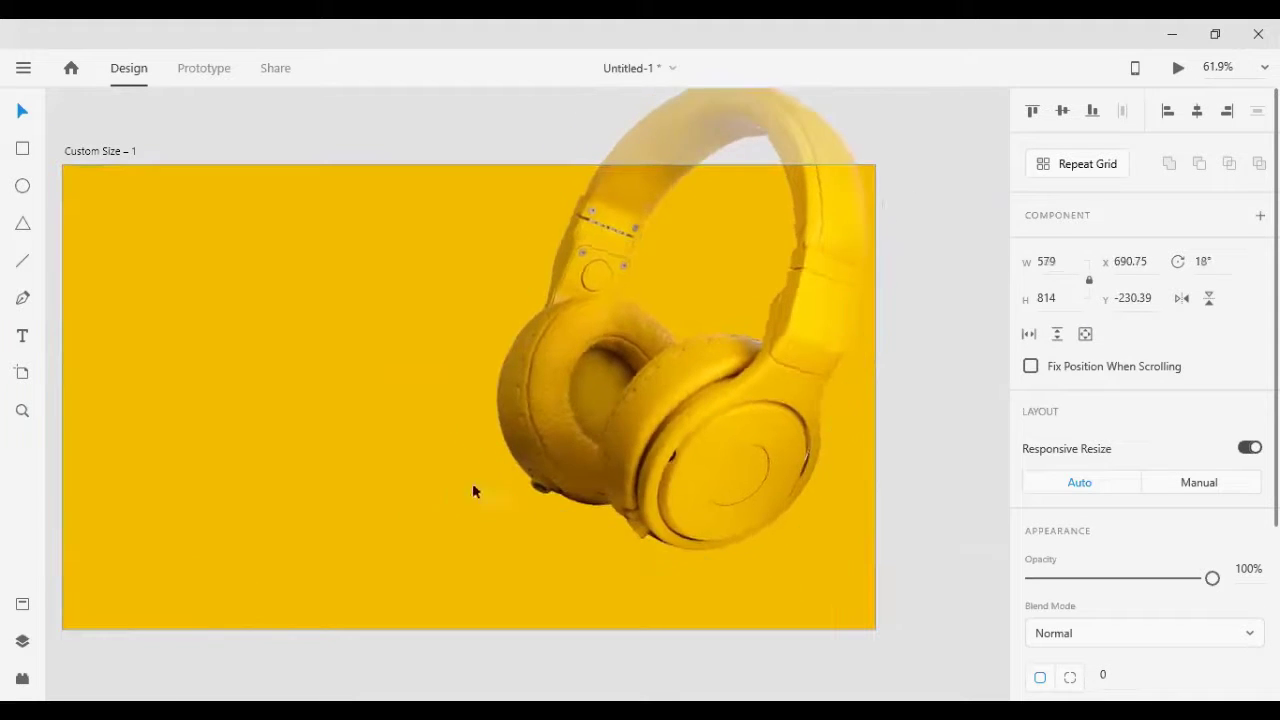
left_click_drag(678, 443, 712, 449)
left_click(913, 531)
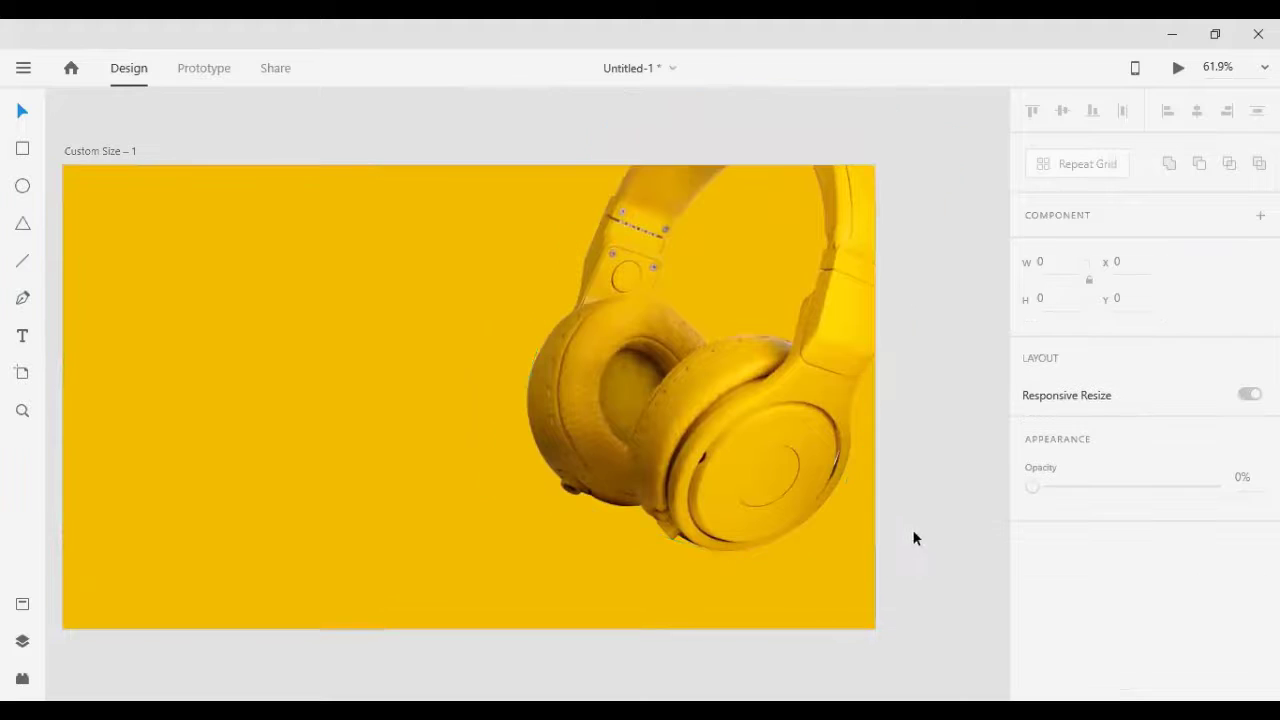
scroll(870, 490, "down", 1)
left_click_drag(648, 418, 621, 486)
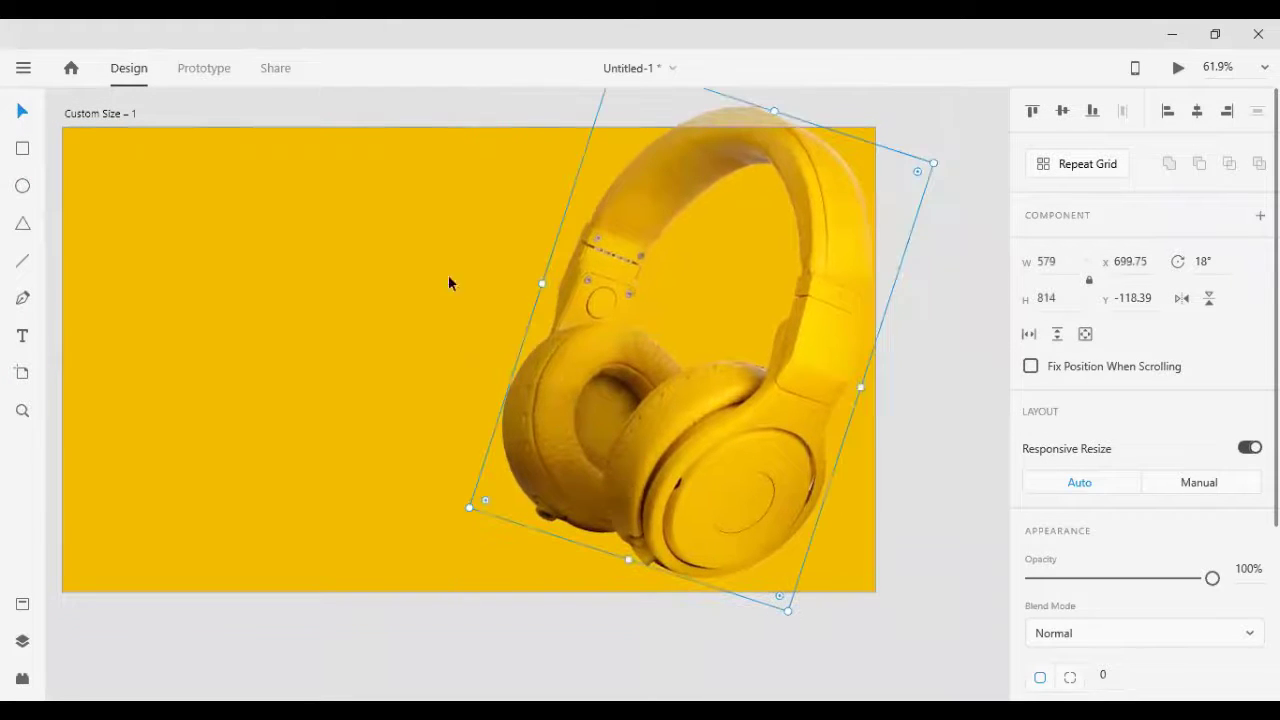
left_click(263, 102)
scroll(200, 130, "up", 1)
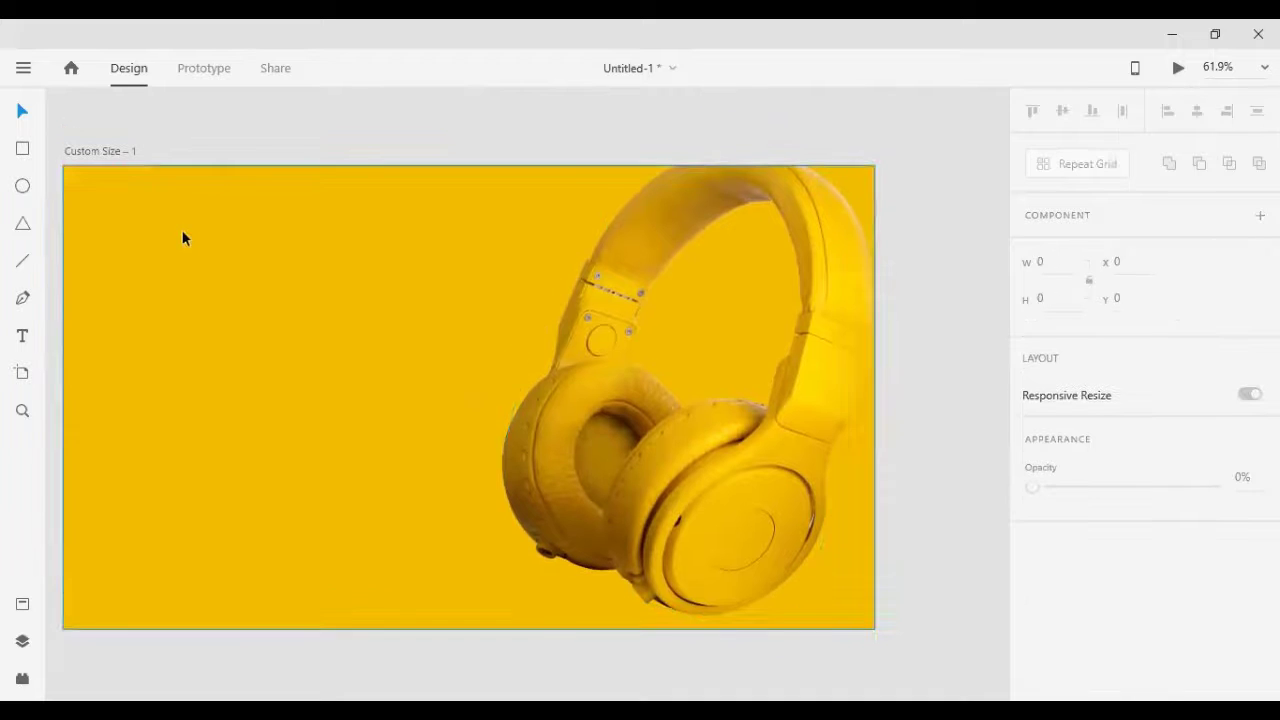
Step: Add the text HEADSET above the artboard and set its font to Bebas Neue
left_click(22, 335)
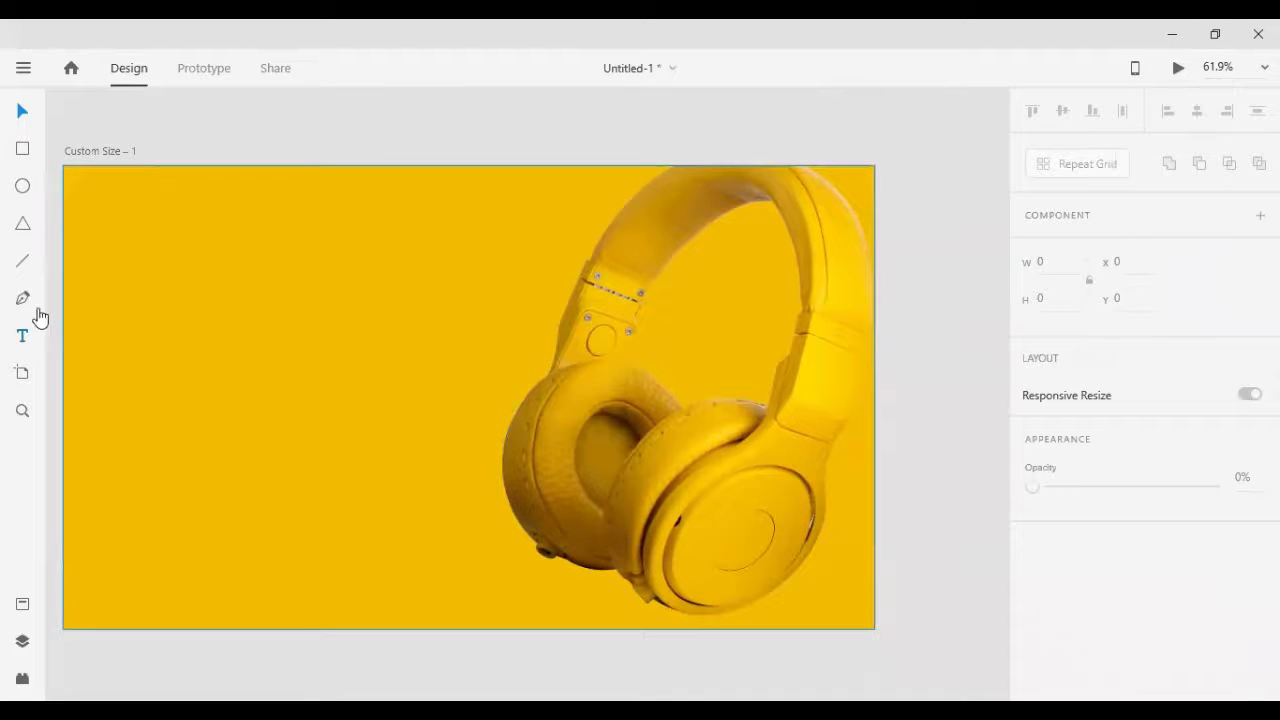
left_click(187, 137)
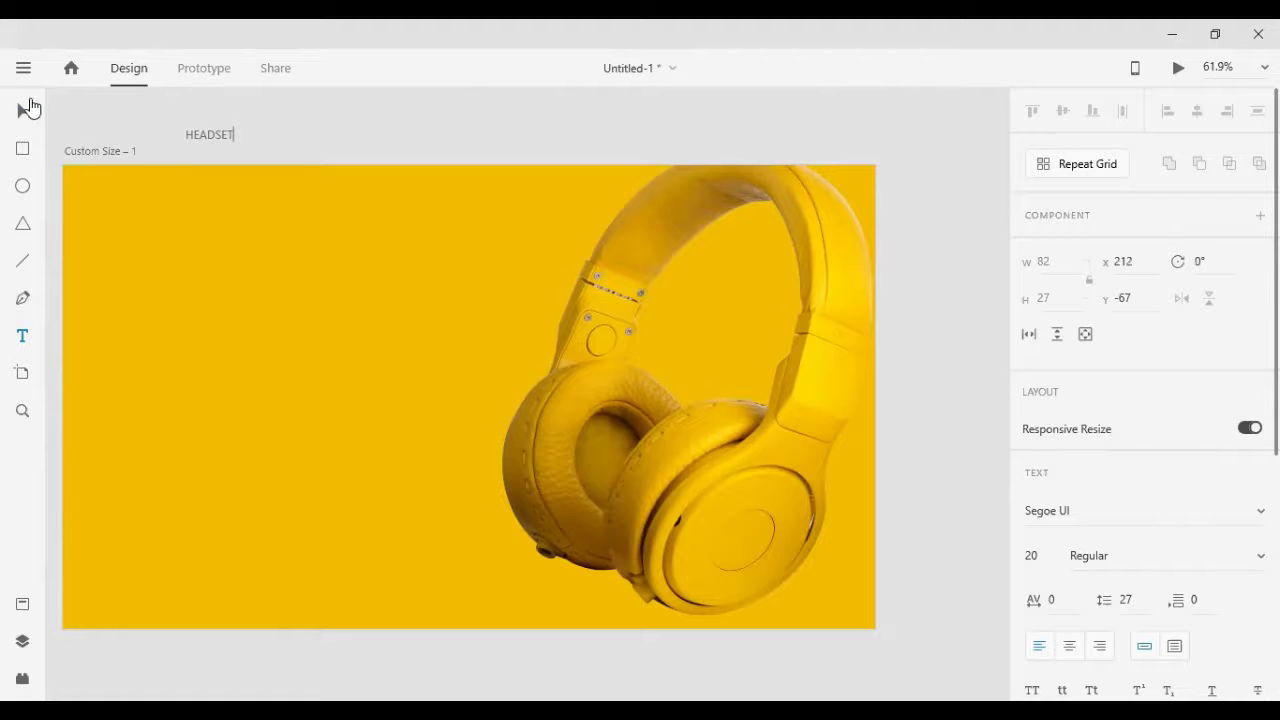
left_click(22, 110)
scroll(1103, 627, "down", 2)
left_click(1089, 419)
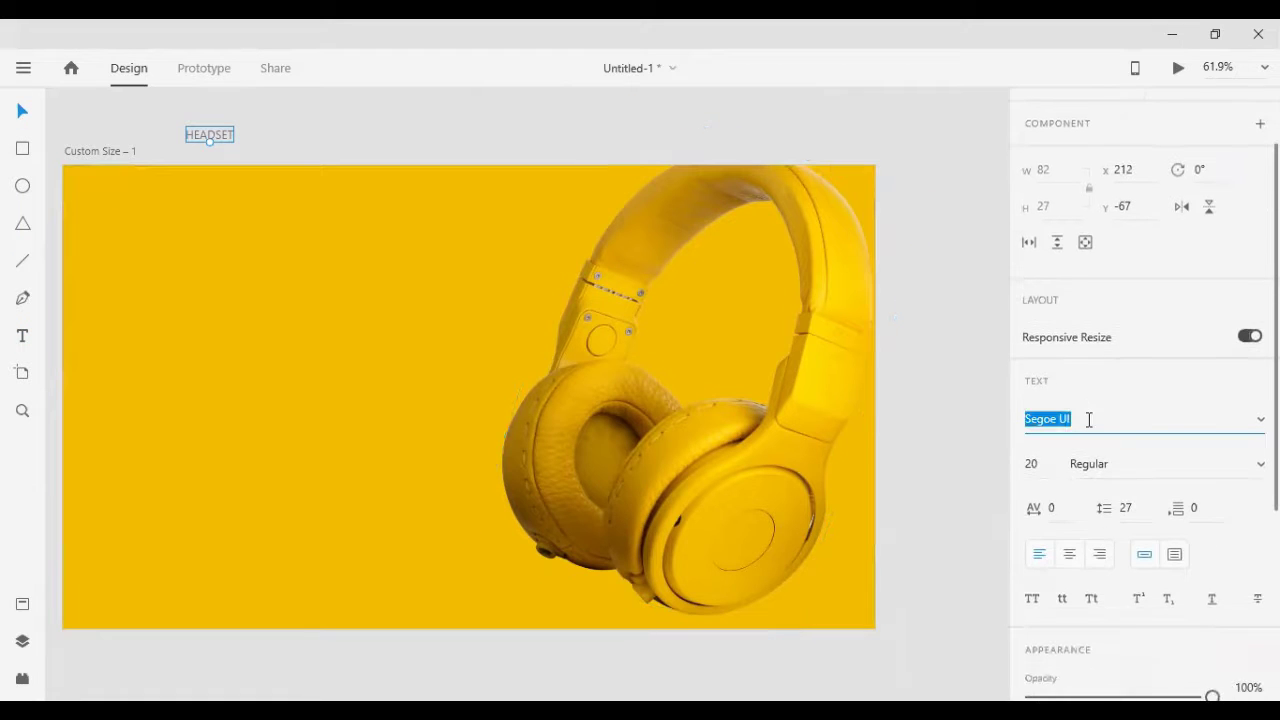
type("Bebas Neue")
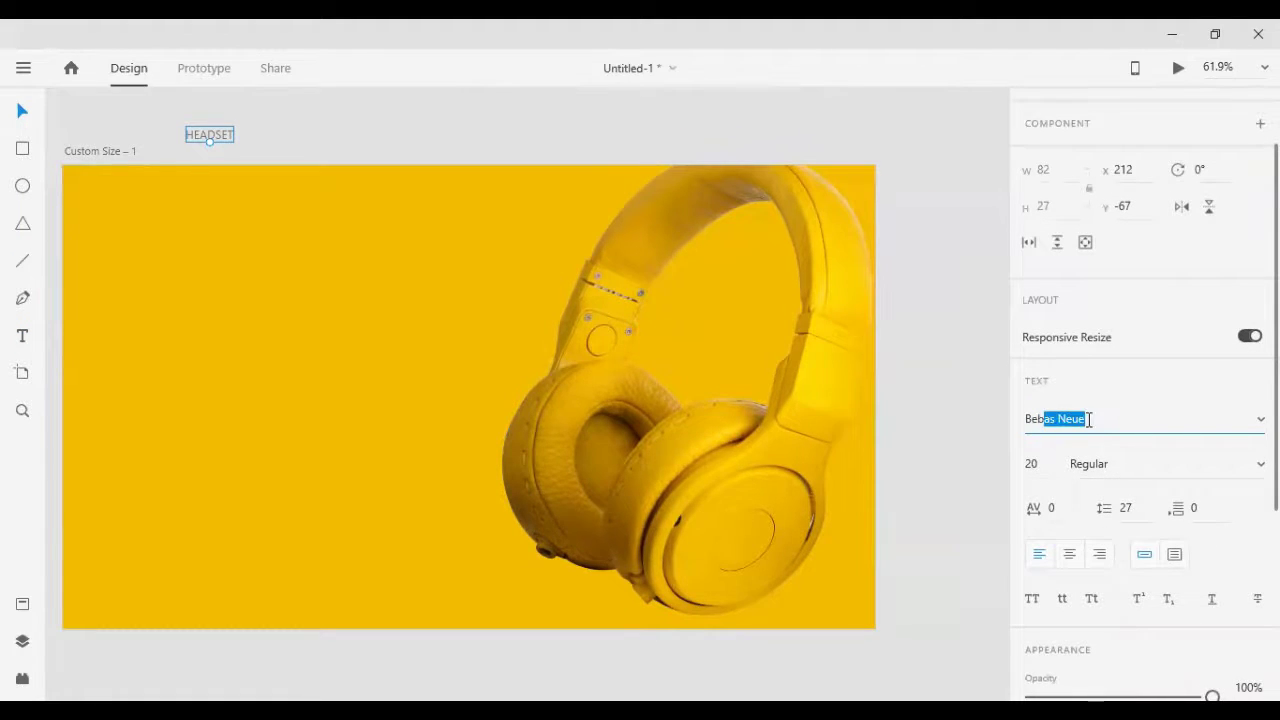
key("Return")
Step: Set the HEADSET text's font size to 30
left_click(1035, 463)
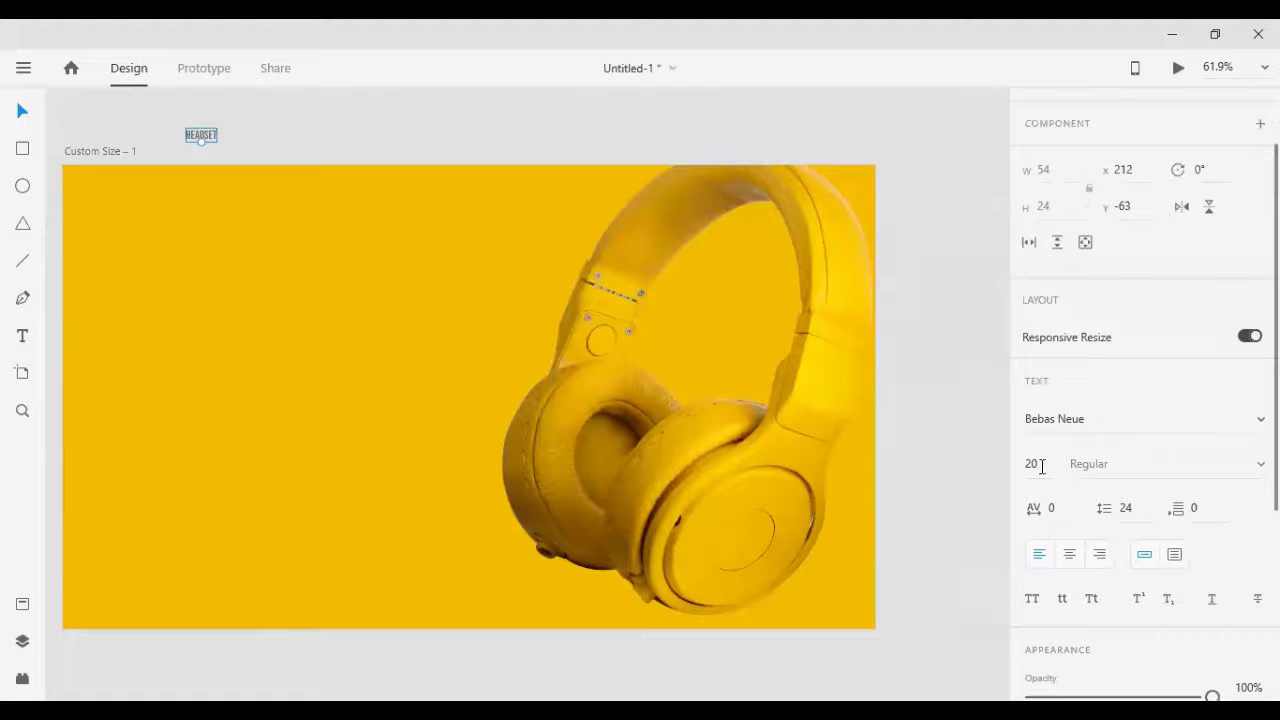
key("Up")
key("Up")
key("Up")
key("Up")
key("Up")
key("Up")
key("Up")
key("Up")
key("Up")
key("Up")
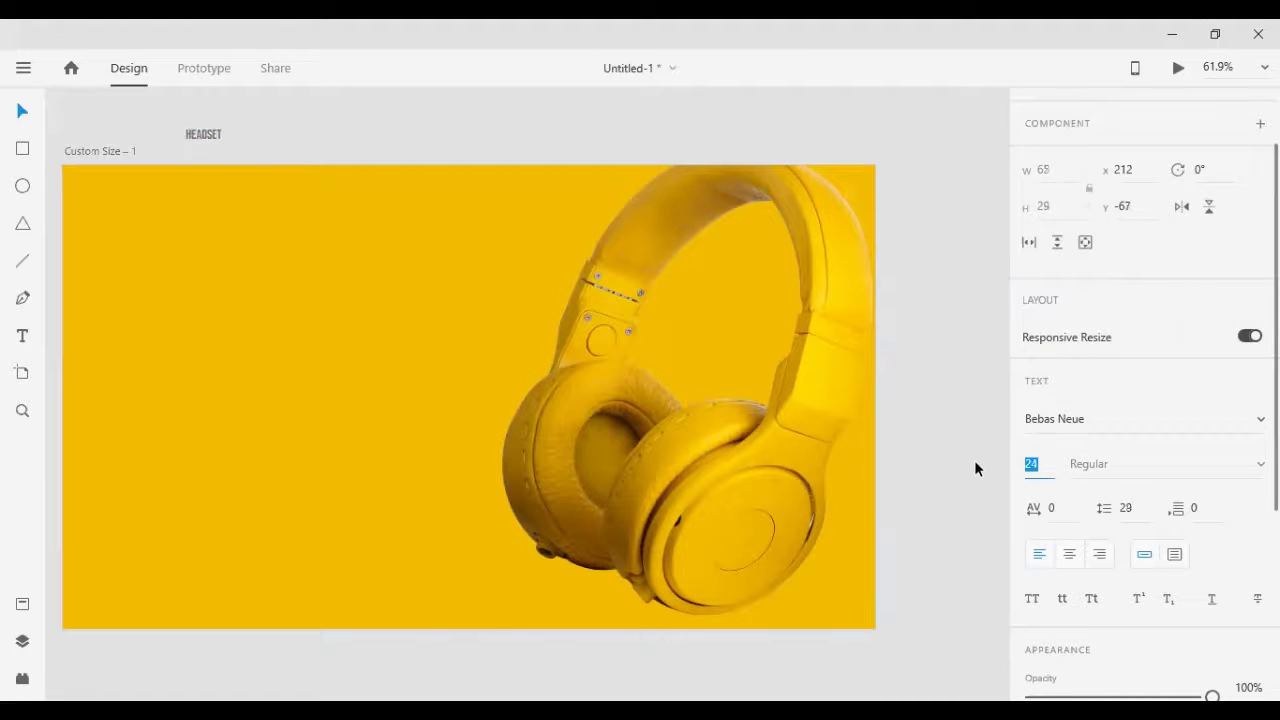
key("shift+Up")
key("shift+Up")
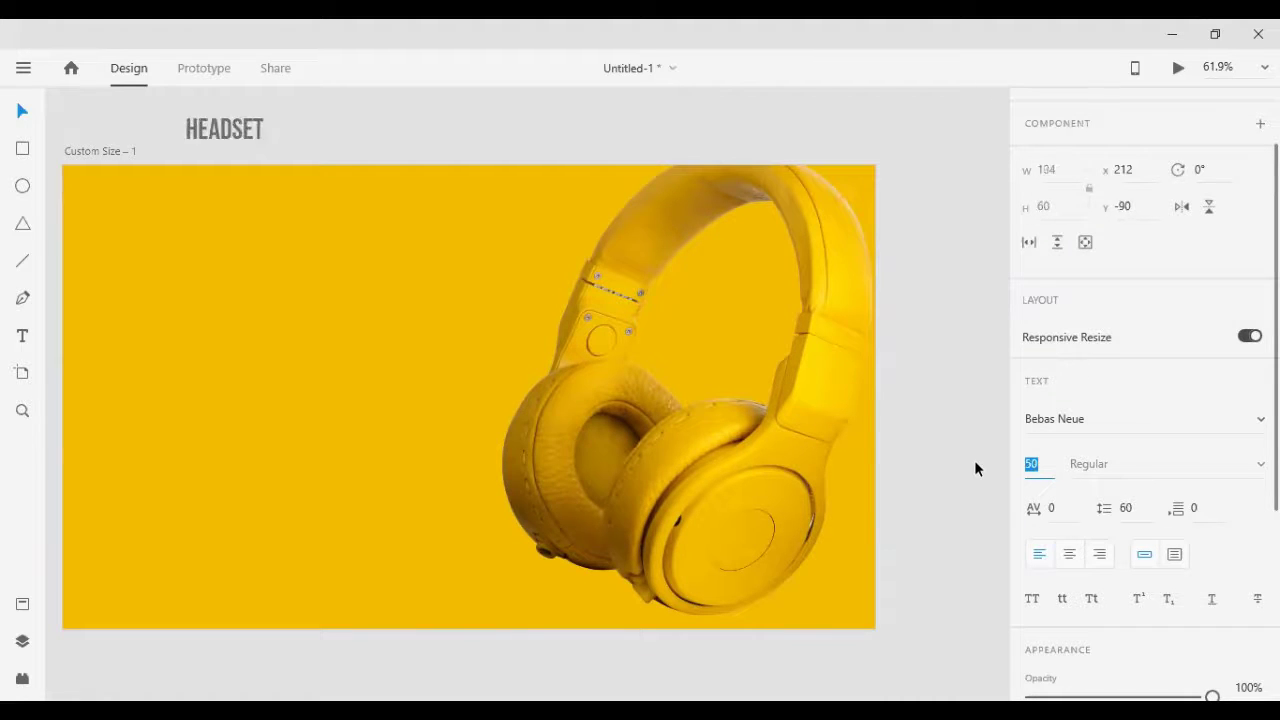
key("shift+Down")
key("shift+Down")
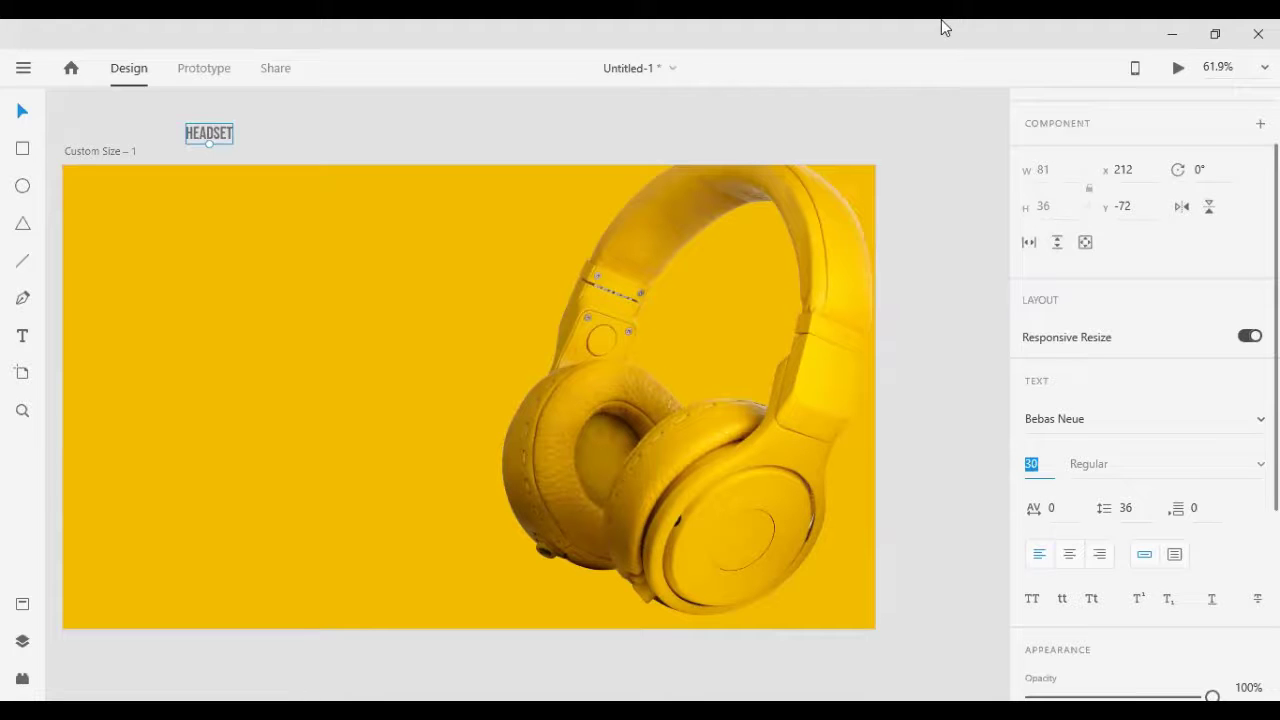
Step: Move the HEADSET text into the artboard's upper-left corner area and fill it with black (#000000)
left_click(320, 119)
left_click(217, 130)
left_click_drag(212, 133, 117, 200)
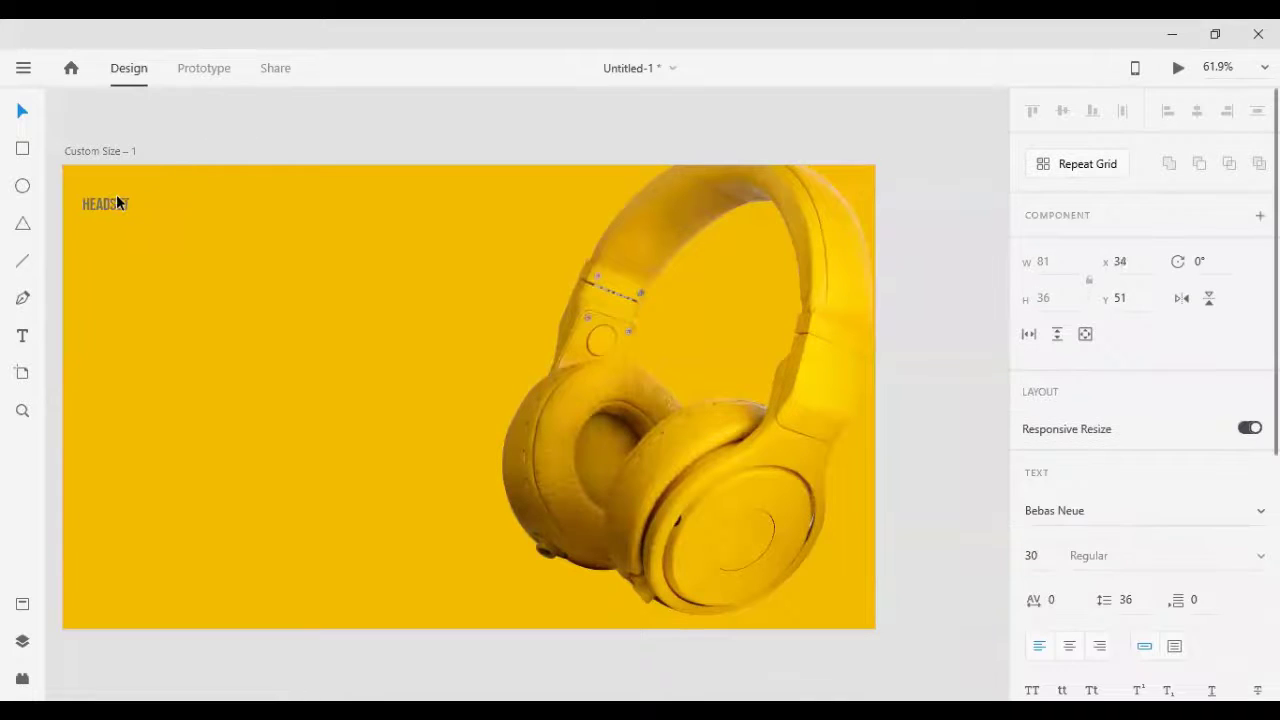
scroll(1057, 529, "down", 3)
left_click(1070, 679)
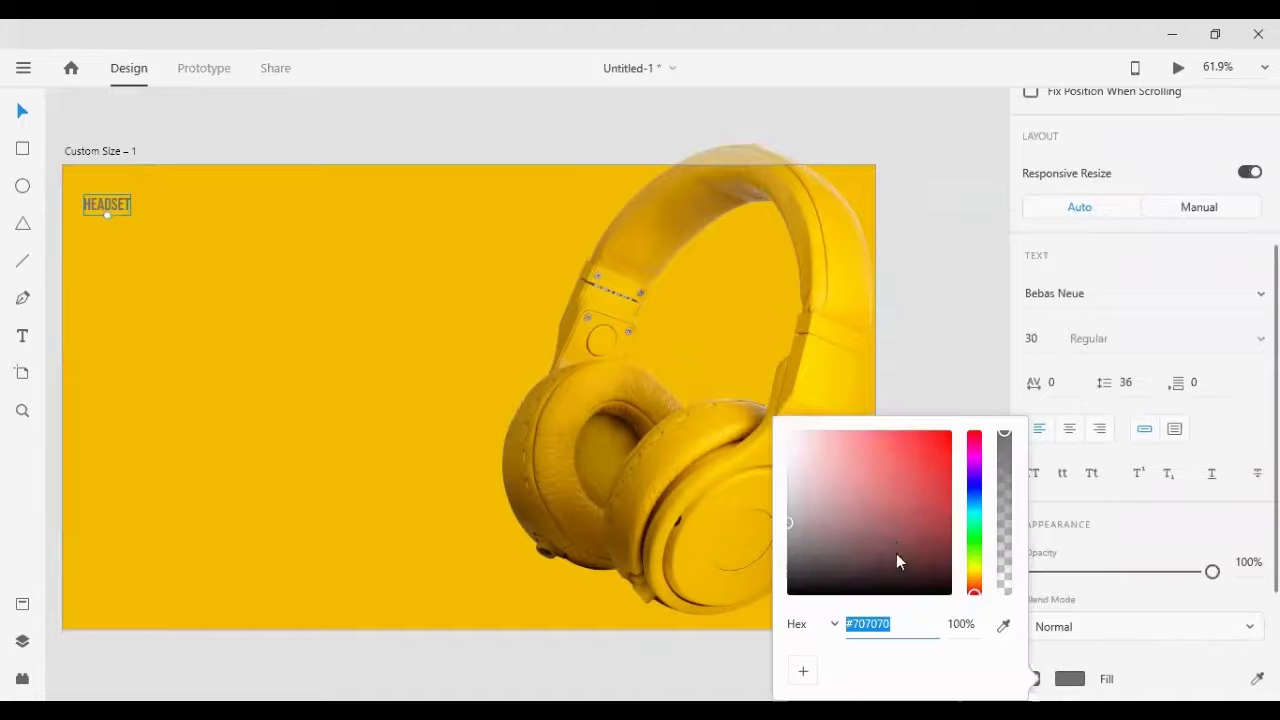
left_click_drag(897, 558, 966, 616)
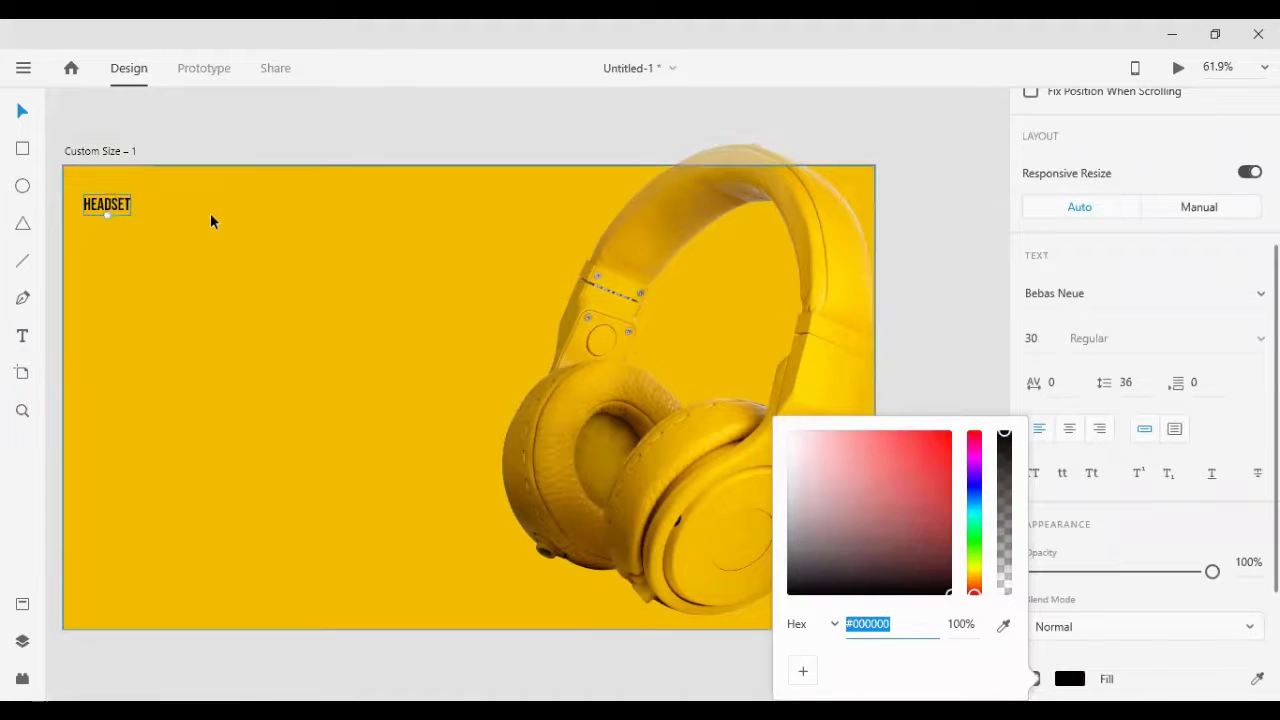
left_click(166, 143)
Step: Nudge the HEADSET text up and left against the artboard's corner, to X -3, Y -9
left_click(113, 203)
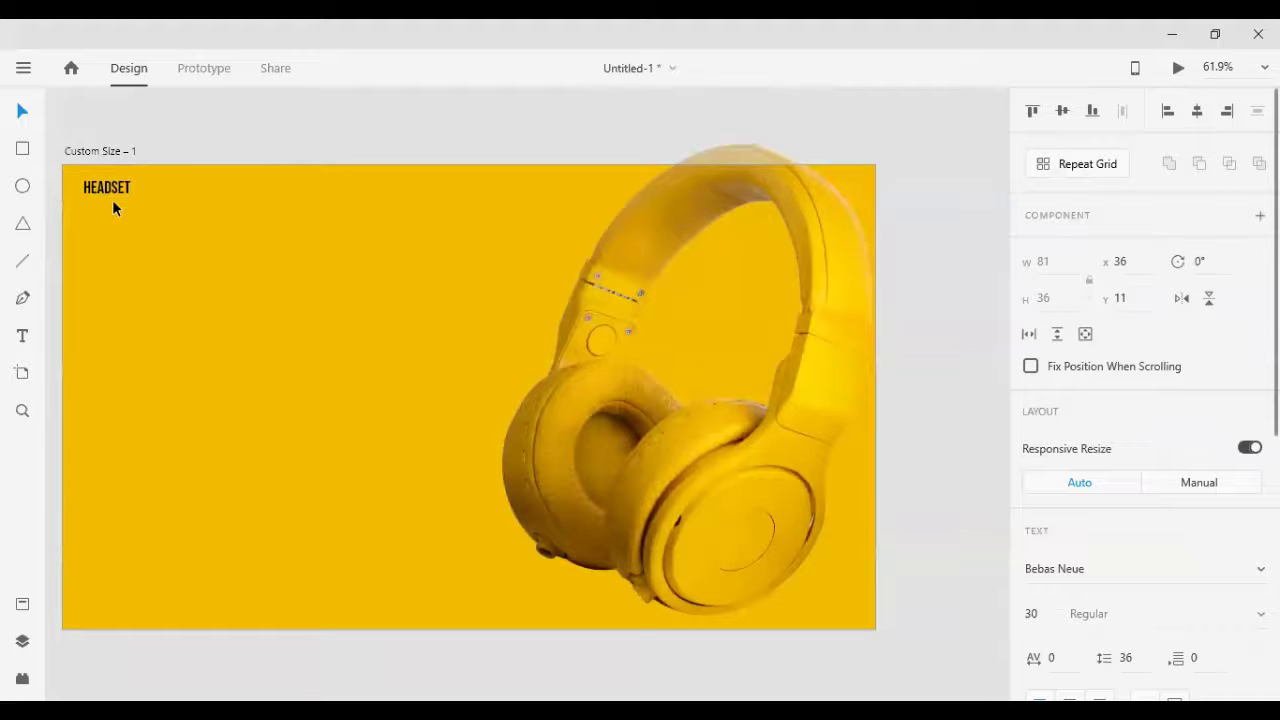
key("shift+Up")
key("shift+Up")
key("shift+Left")
key("shift+Left")
key("shift+Left")
key("shift+Left")
key("Left")
key("Left")
key("Left")
key("Left")
key("Left")
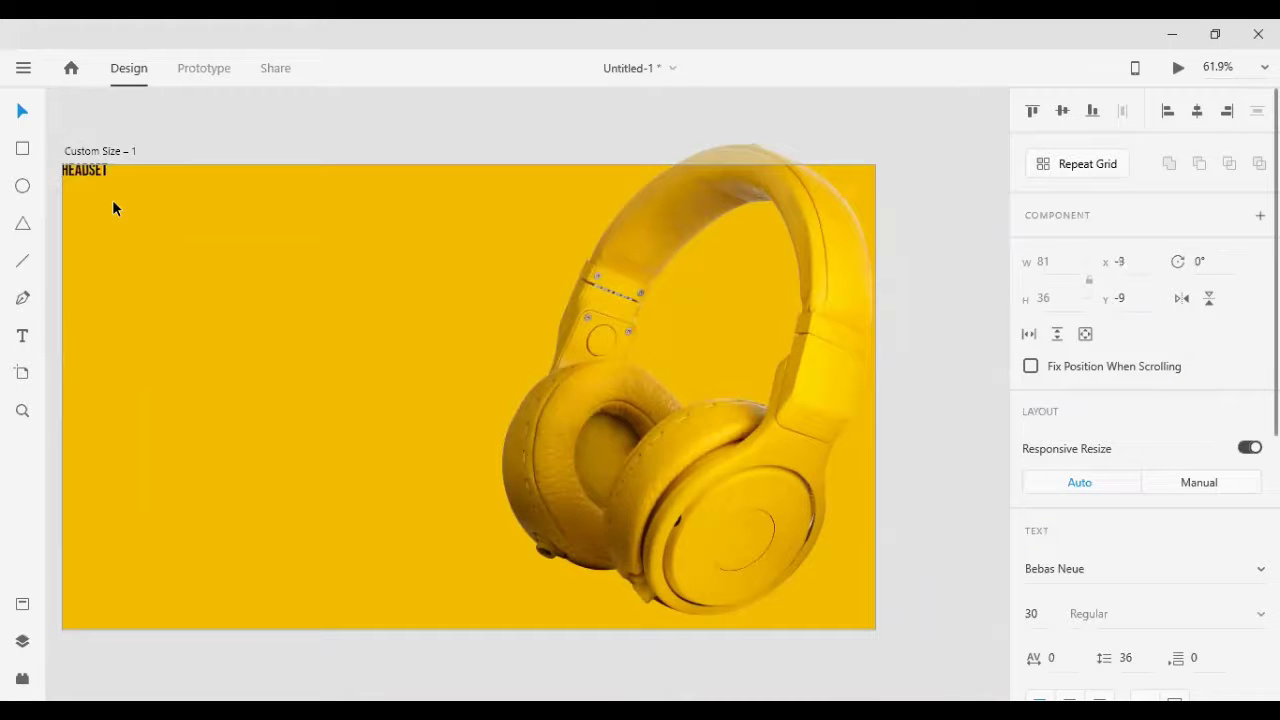
Step: Nudge the HEADSET text right and down from the artboard's corner to X 29, Y 23
key("Right")
key("Right")
key("Right")
key("Right")
key("Right")
key("Right")
key("Right")
key("Right")
key("shift+Right")
key("shift+Right")
key("shift+Right")
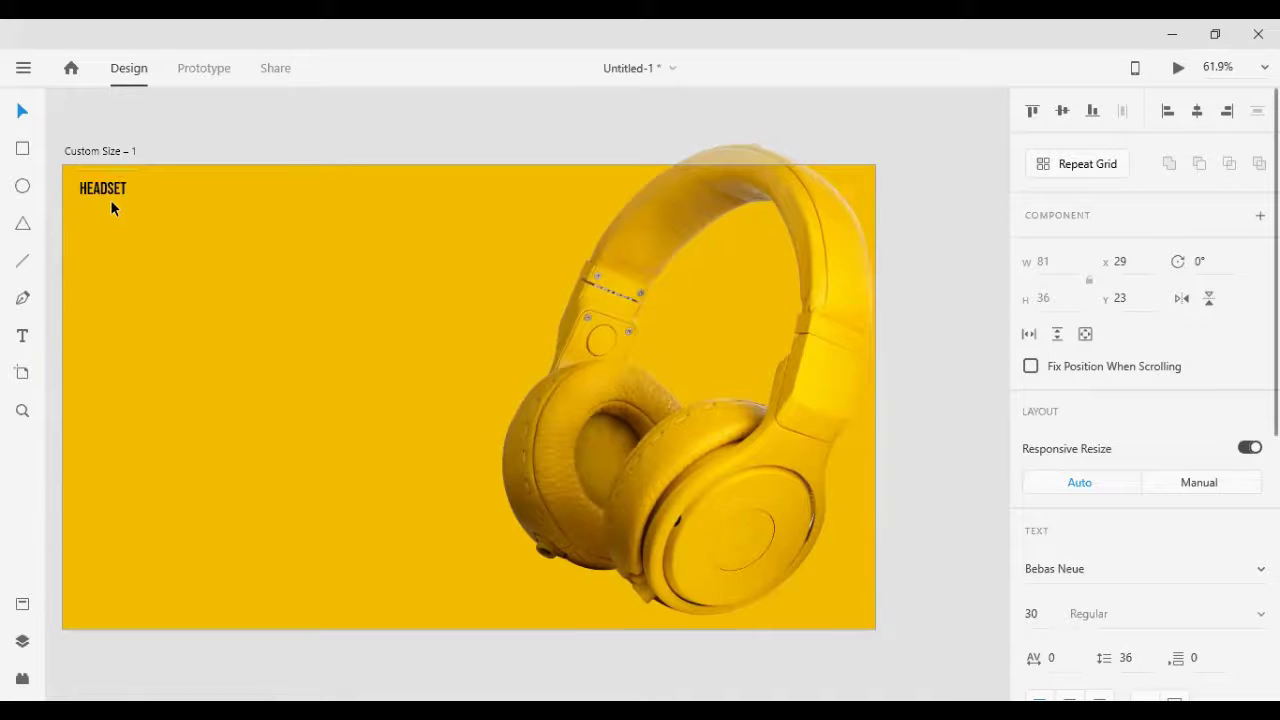
left_click(154, 149)
Step: Duplicate the HEADSET text and shift the copy horizontally to X 139, level with the original
left_click(85, 192)
key("ctrl+d")
key("shift+Right")
key("shift+Right")
key("shift+Right")
key("shift+Right")
key("shift+Right")
key("shift+Right")
key("shift+Right")
key("shift+Right")
key("shift+Right")
key("shift+Right")
key("shift+Right")
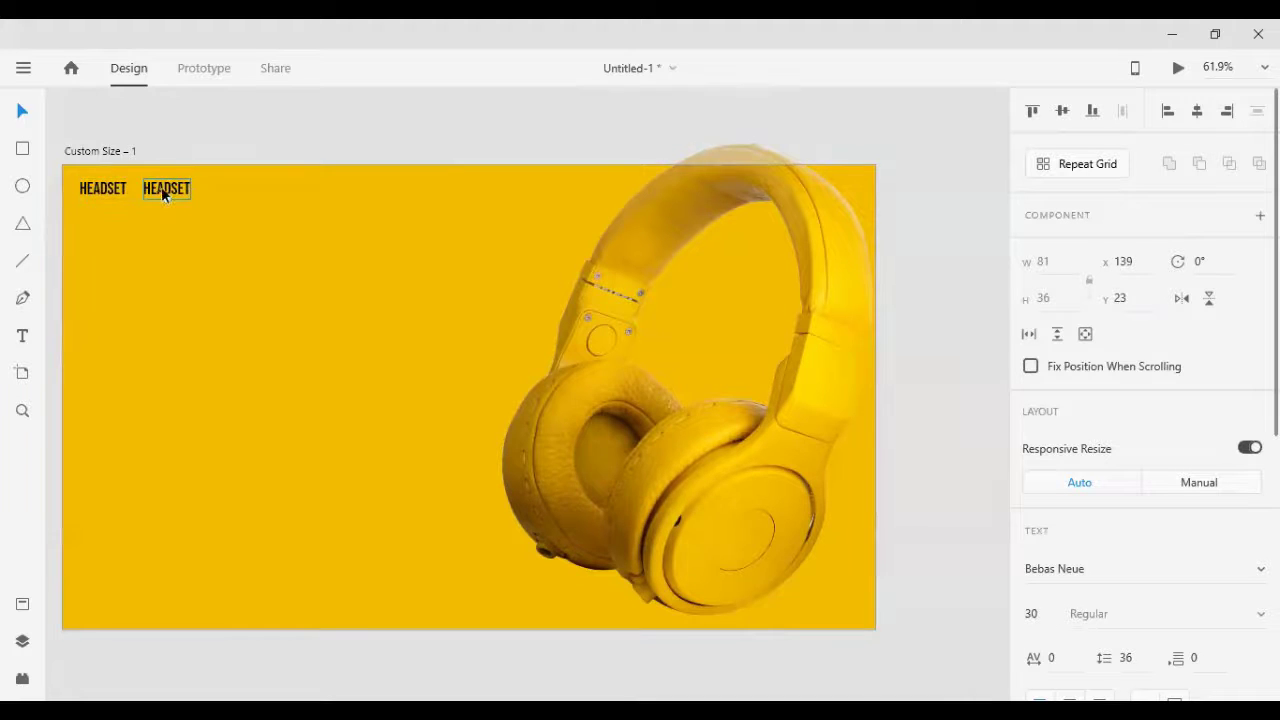
Step: Change the duplicated HEADSET text to HOME
double_click(172, 189)
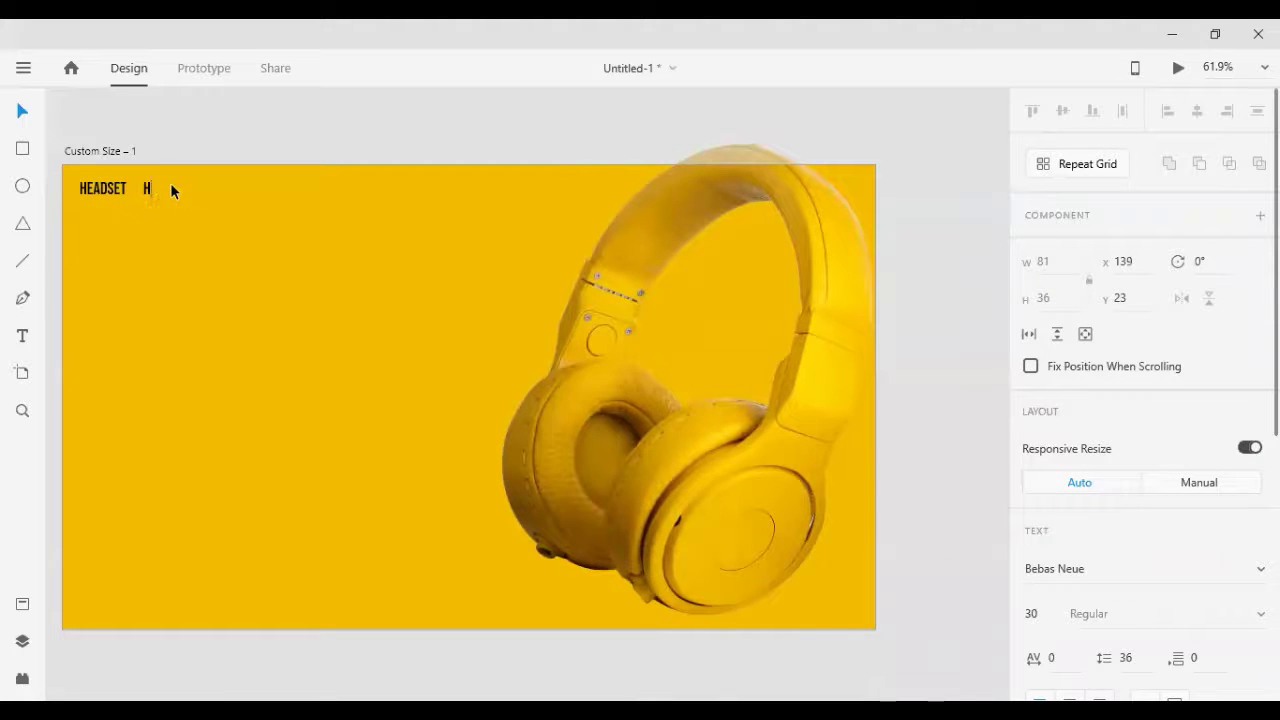
type("HOME")
key("Escape")
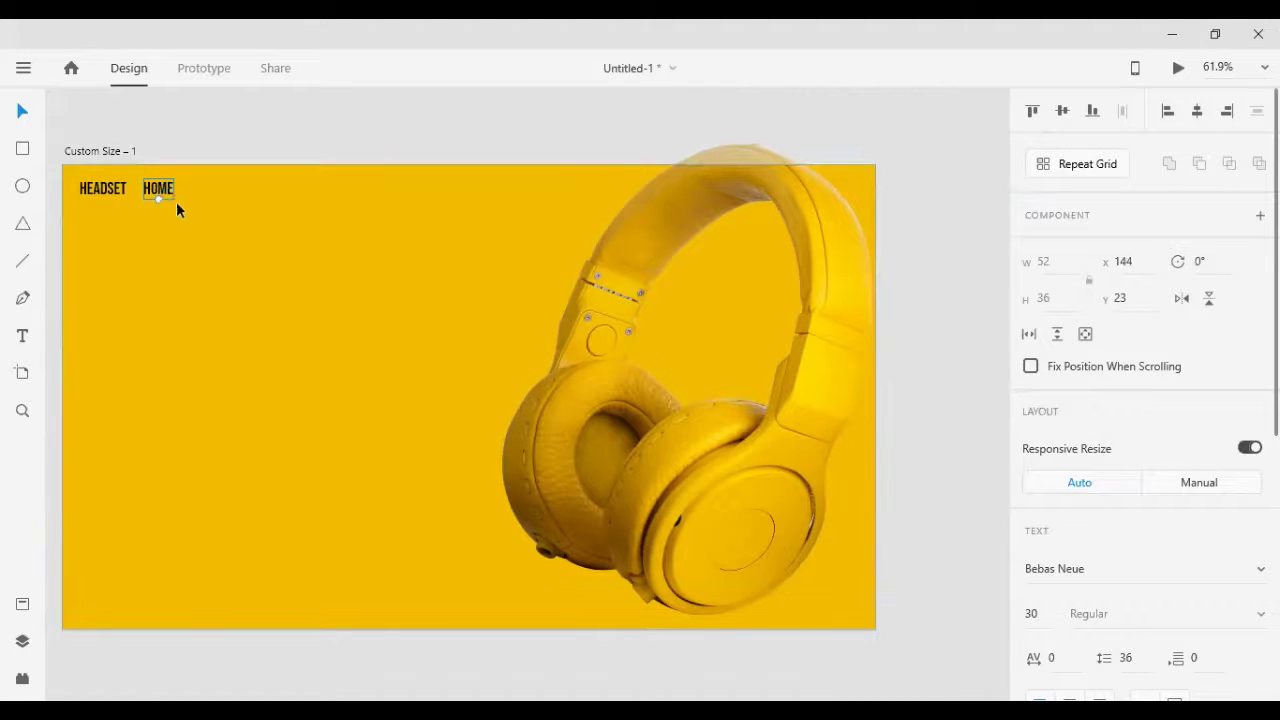
Step: Duplicate the HOME text diagonally below it at about X 241, Y 78, and change the copy to ABOUT
left_click_drag(163, 191, 225, 221)
double_click(225, 230)
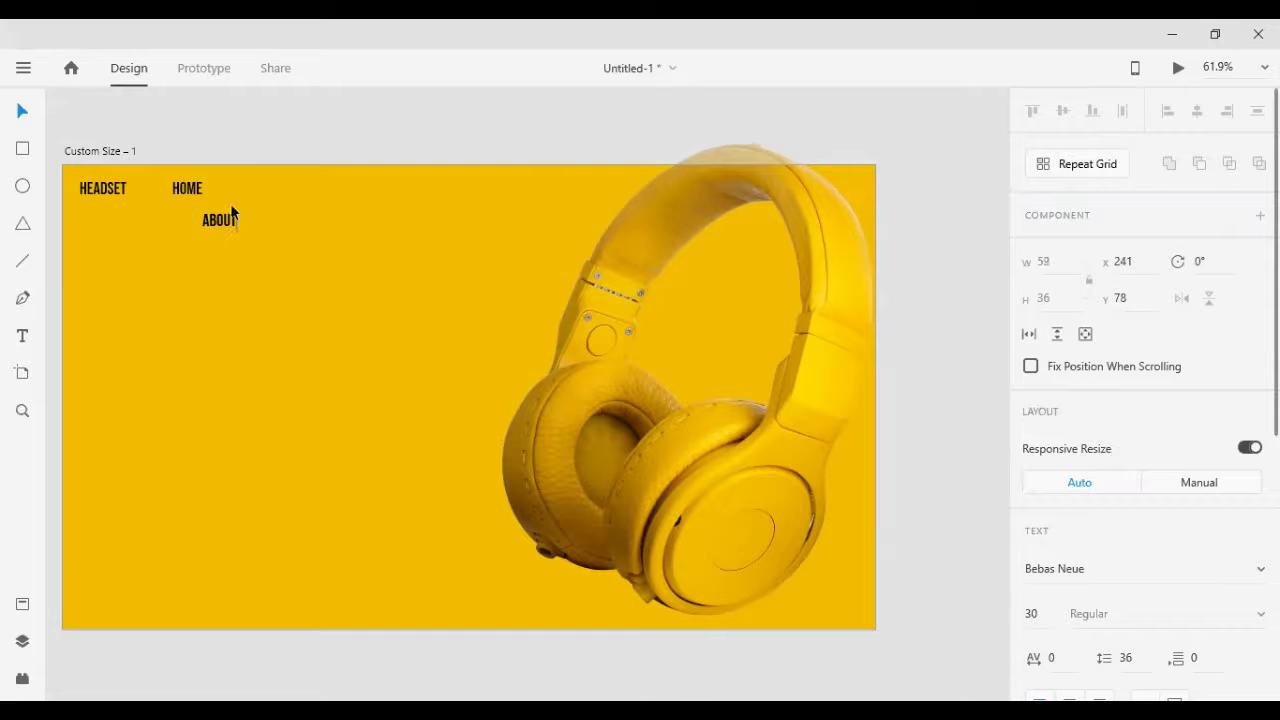
left_click(223, 150)
Step: Duplicate the ABOUT text diagonally below it at X 351, Y 123, and change the copy to SHOP
left_click_drag(232, 227, 297, 258)
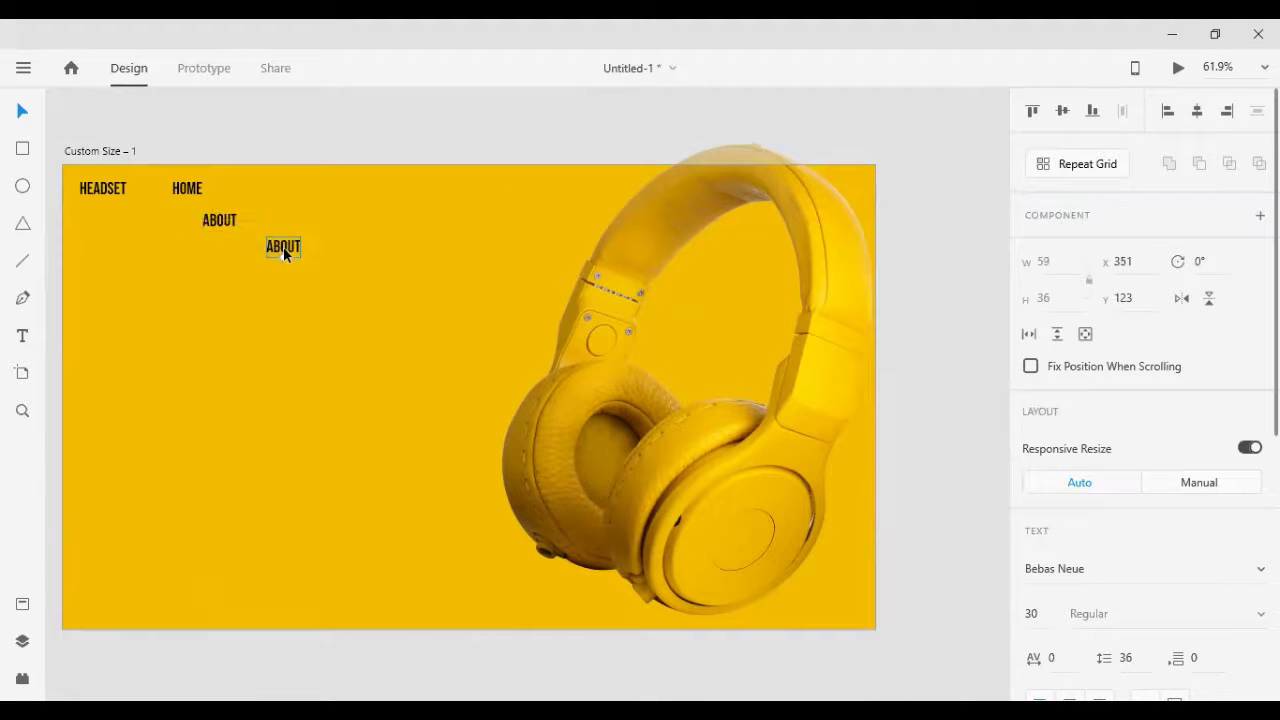
double_click(275, 249)
type("S")
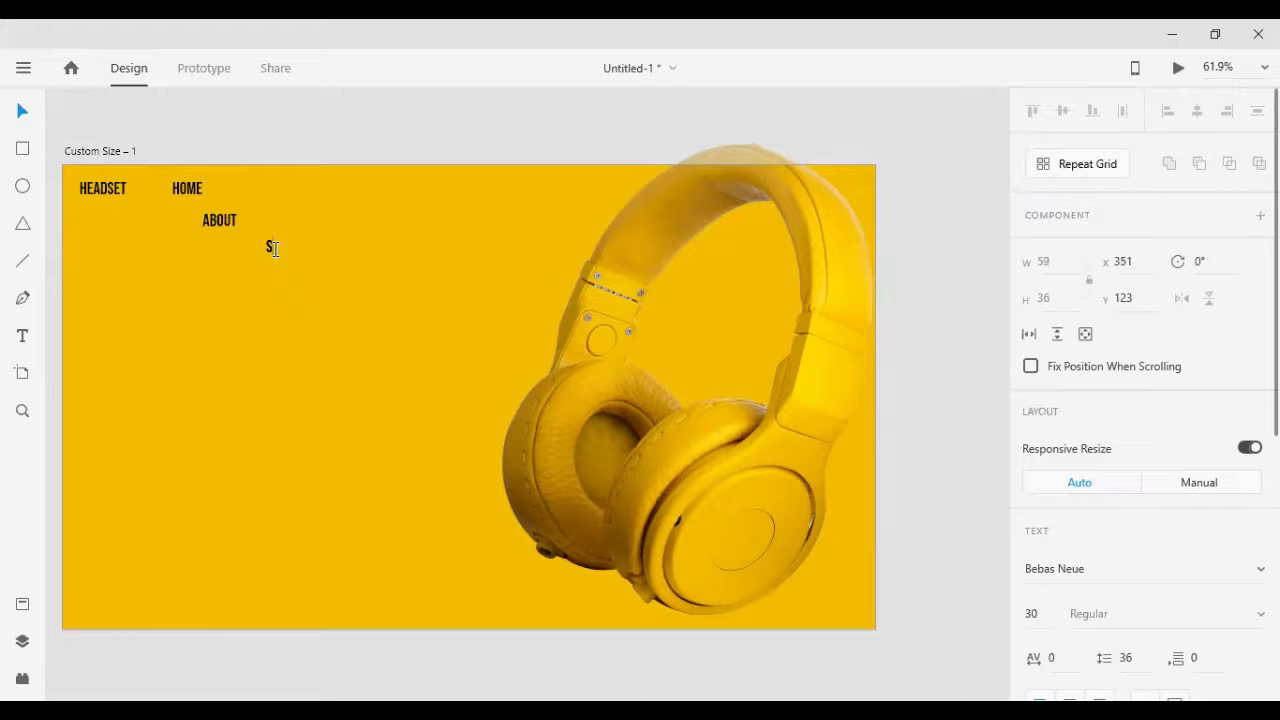
type("HOP")
Step: Duplicate the SHOP text beside it at about X 470, Y 145, and change the copy to BRANDS
left_click_drag(278, 247, 347, 259)
double_click(347, 258)
type("B")
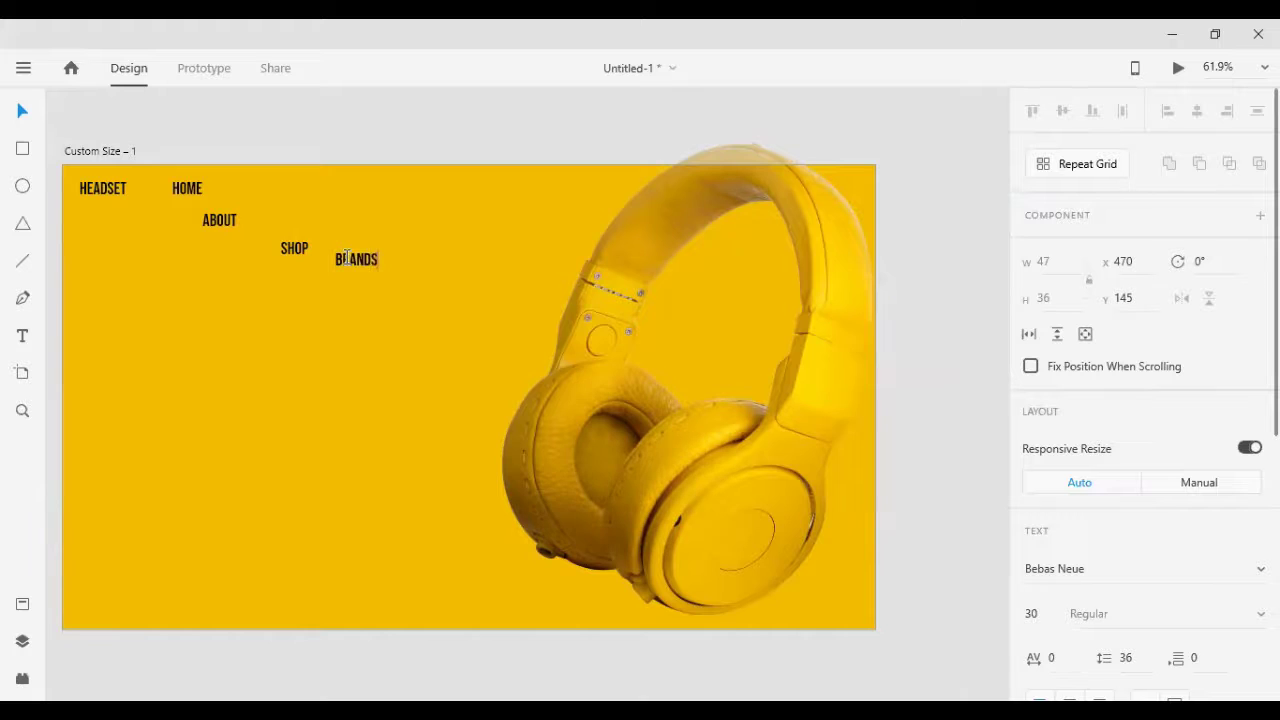
type("RANDS")
key("Escape")
Step: Duplicate the BRANDS text beside it at X 589, Y 151, and change the copy to CONTACTS
left_click_drag(351, 259, 420, 268, "alt")
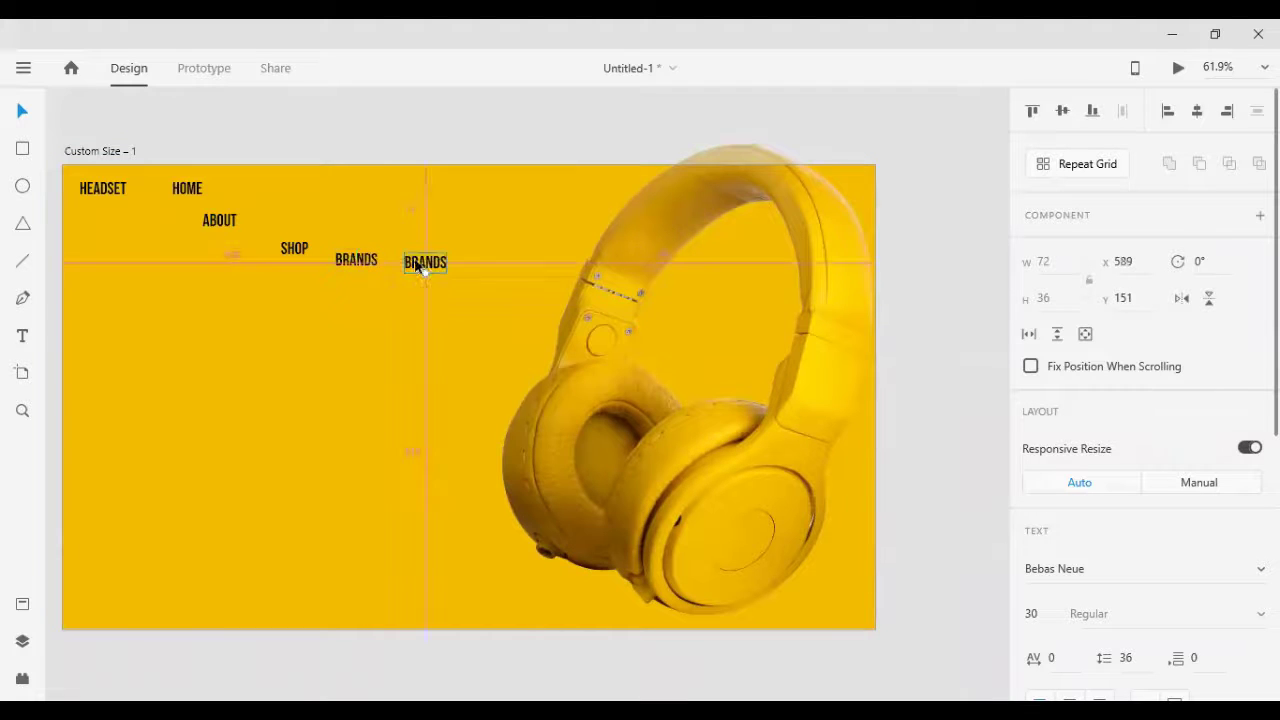
double_click(417, 265)
key("BackSpace")
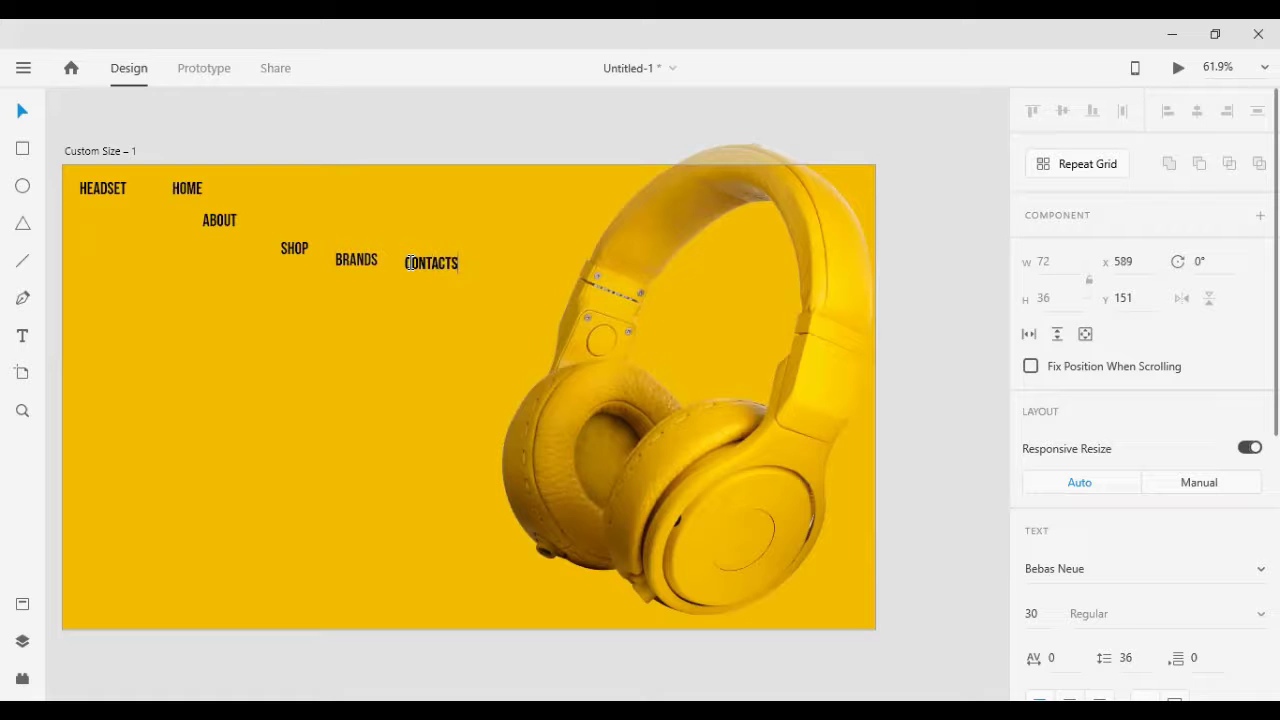
key("Escape")
Step: Align the HOME, ABOUT, SHOP, BRANDS and CONTACTS labels on one horizontal line and distribute them evenly
left_click_drag(192, 106, 470, 311)
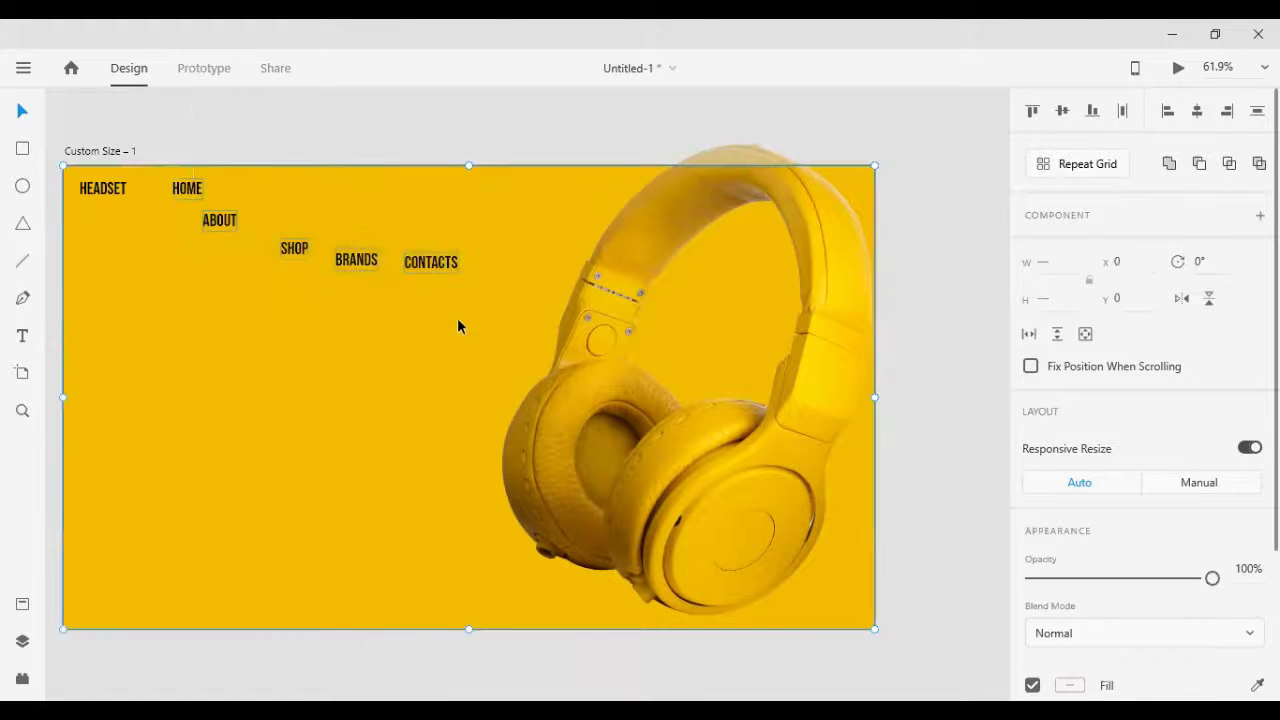
left_click(1062, 111)
left_click(1122, 111)
Step: Set the font of the five navigation labels to Segoe UI
left_click(1095, 578)
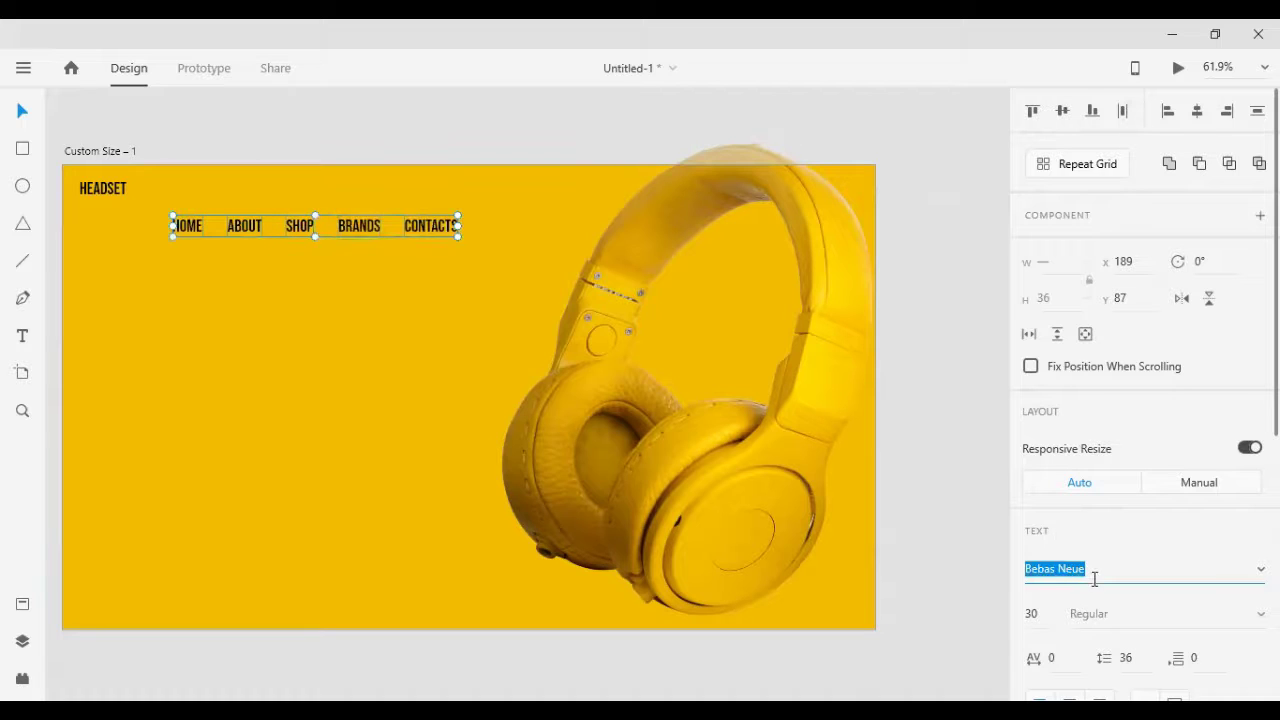
type("Se")
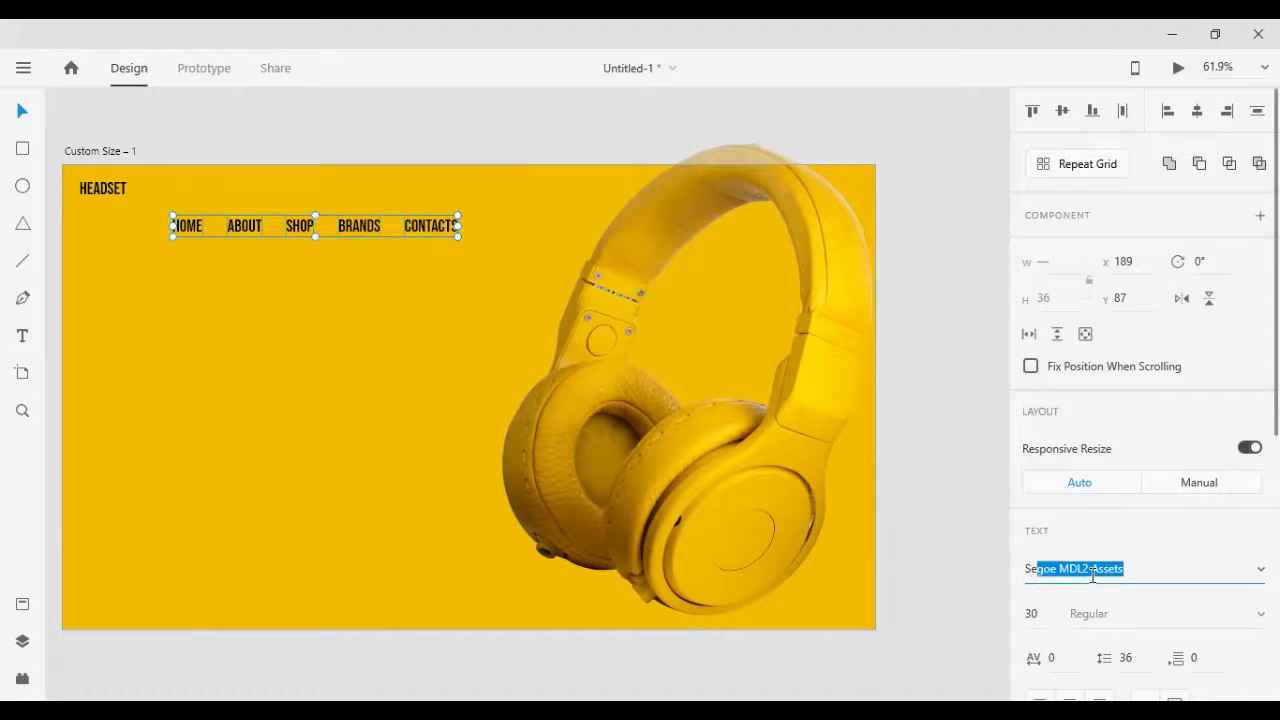
type("goe UI")
key("Return")
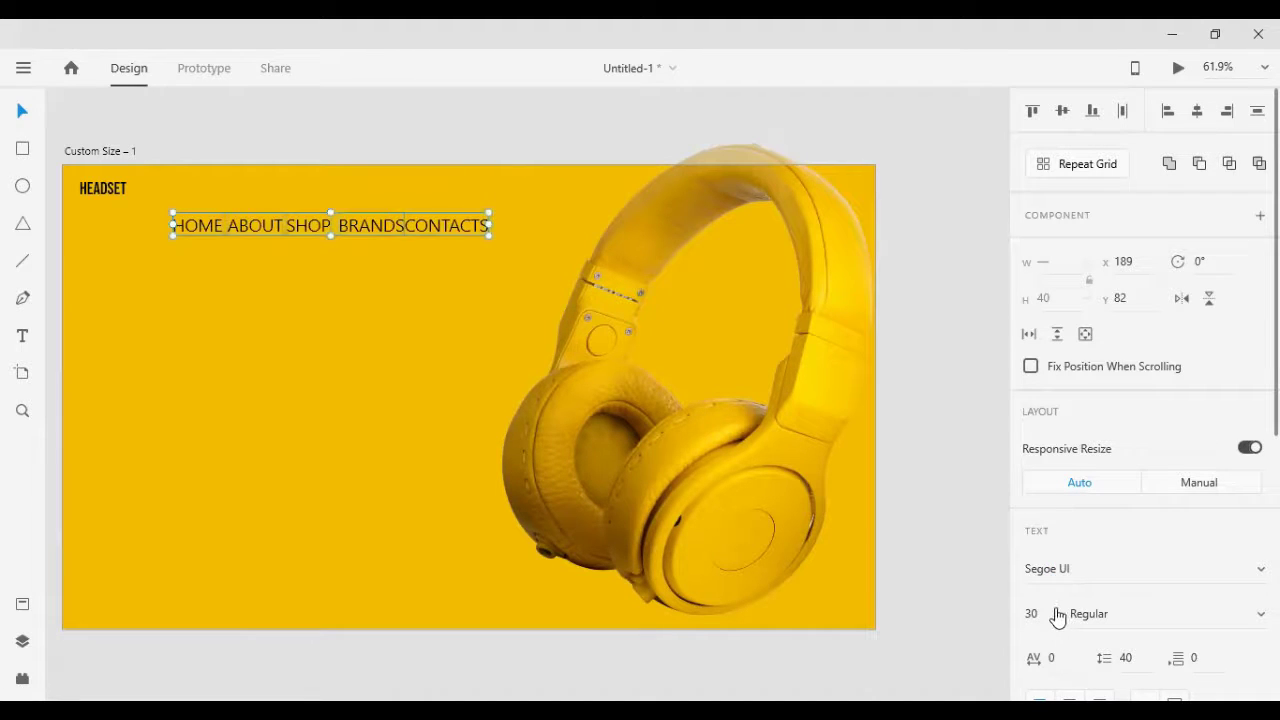
Step: Set the navigation labels' font size to 15 and move the row up and right to X 299, Y 49
left_click_drag(1036, 613, 1003, 620)
key("BackSpace")
key("Return")
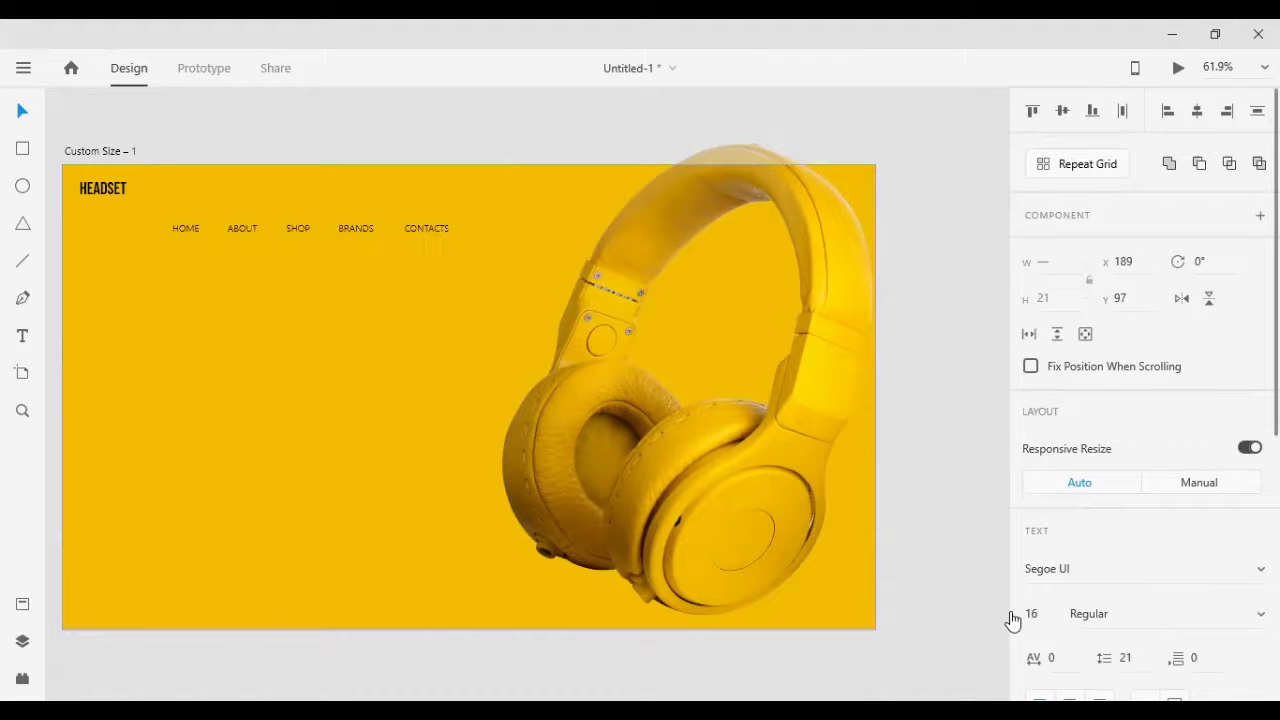
left_click_drag(1030, 615, 987, 624)
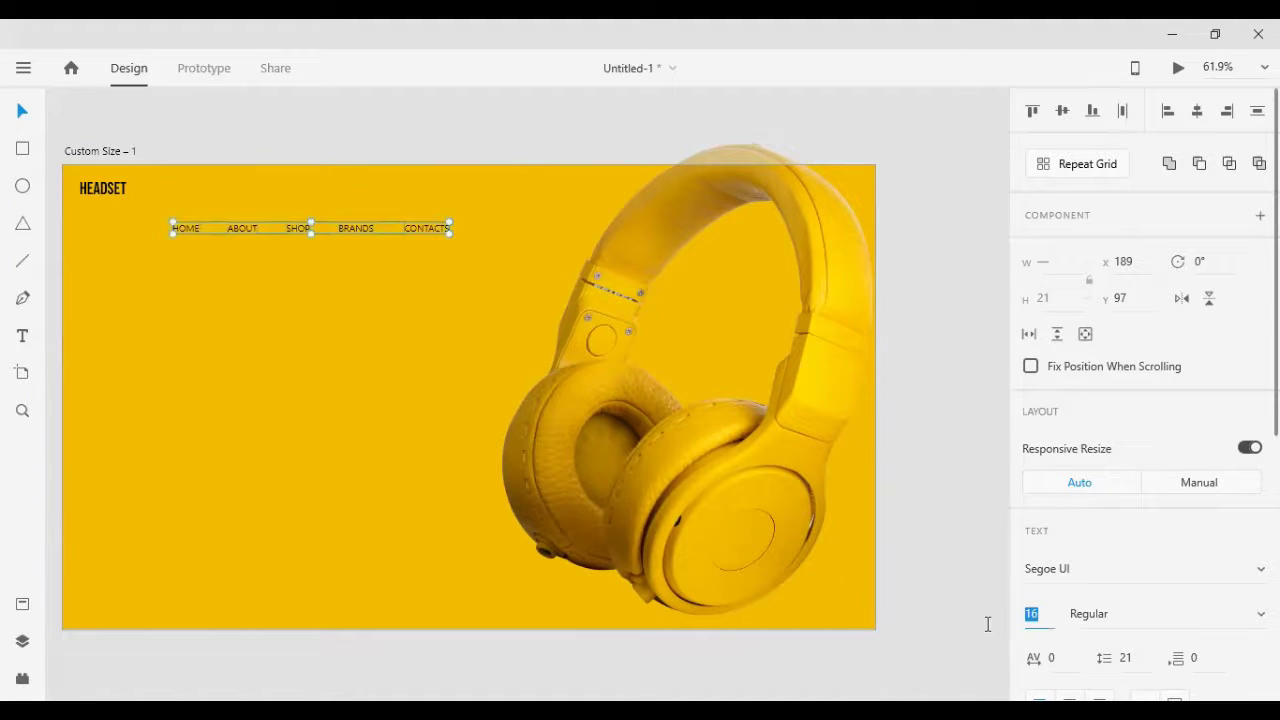
key("Down")
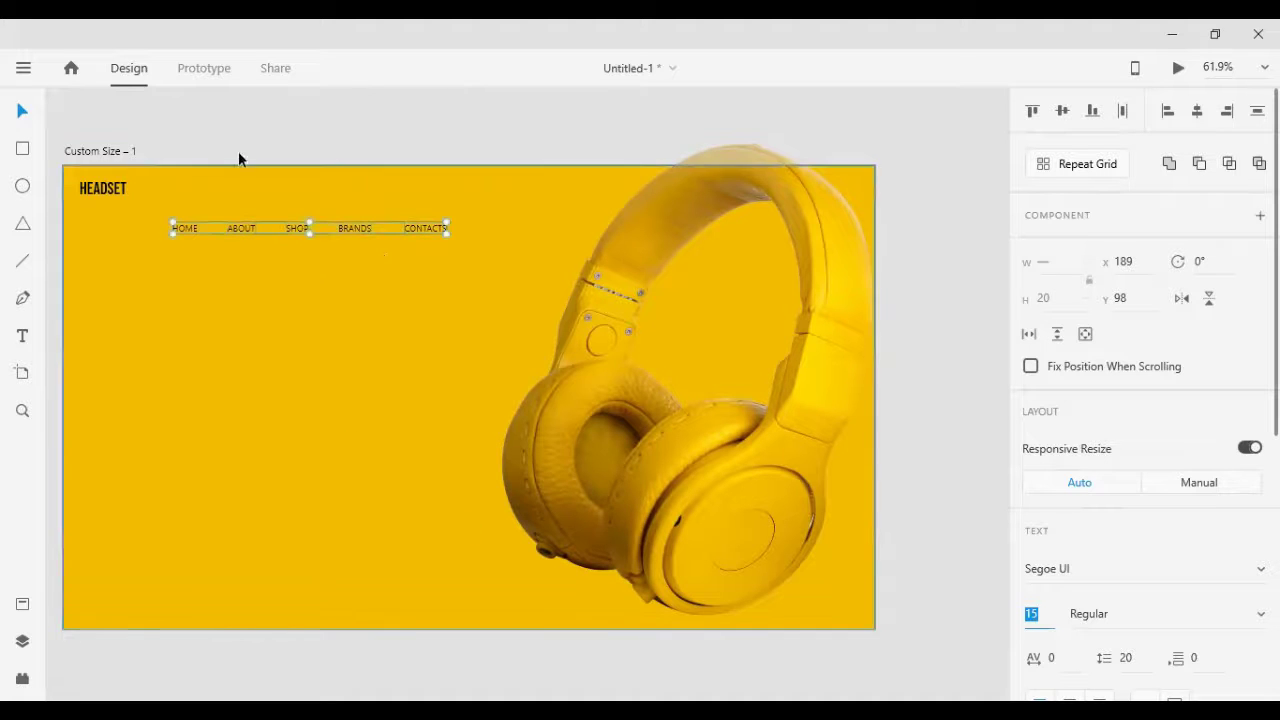
left_click_drag(414, 226, 478, 197)
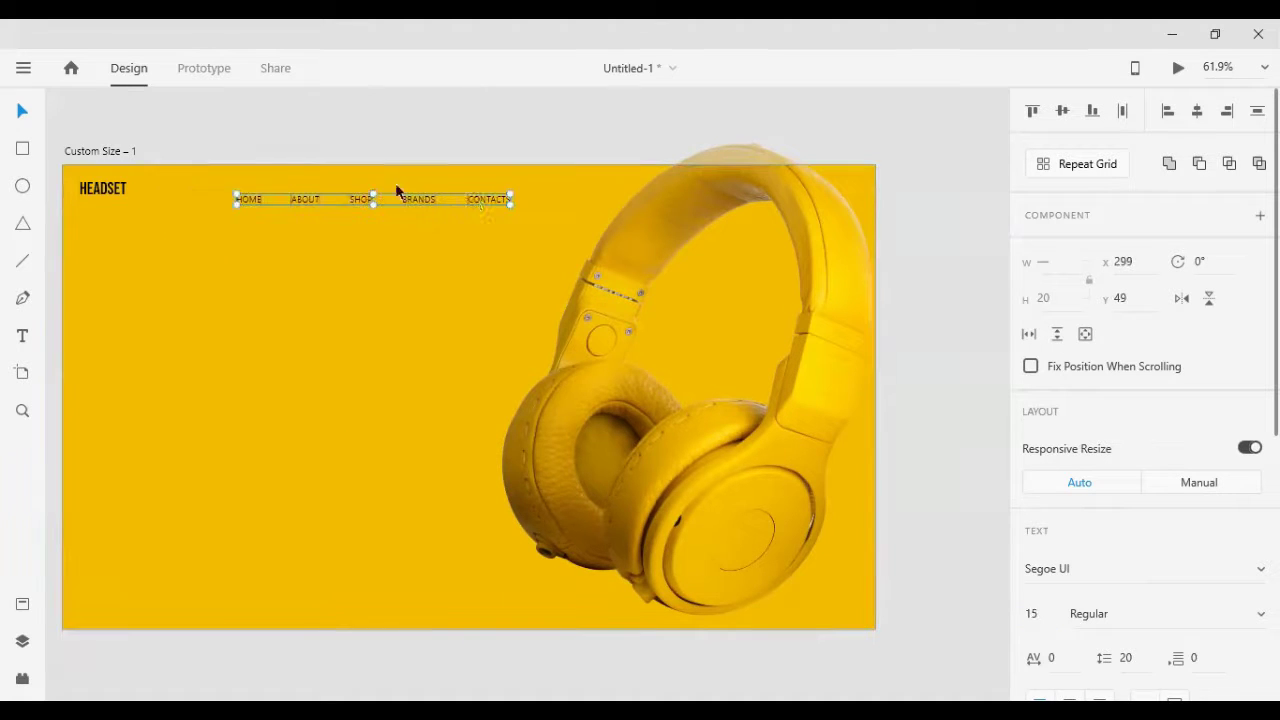
Step: Shift the HOME, ABOUT and SHOP labels together to the right until the selection starts at X 329
left_click(240, 123)
left_click_drag(168, 98, 368, 250)
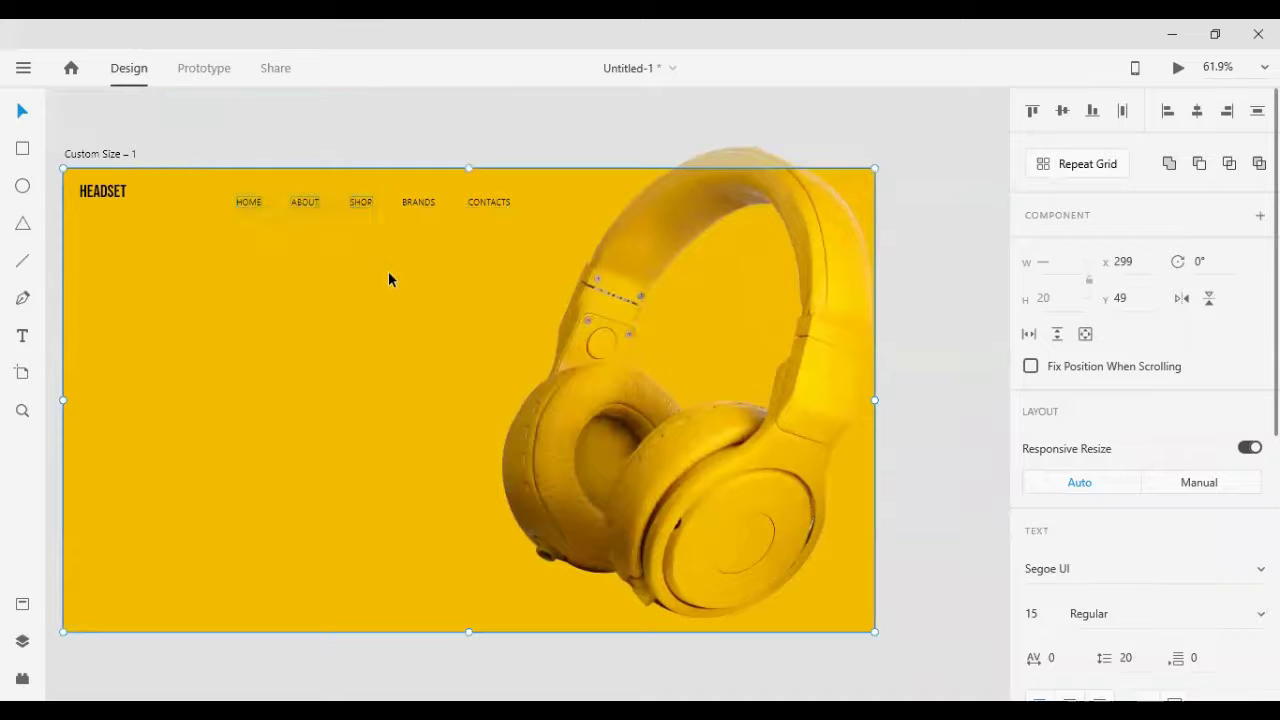
key("shift+Right")
key("shift+Right")
key("shift+Right")
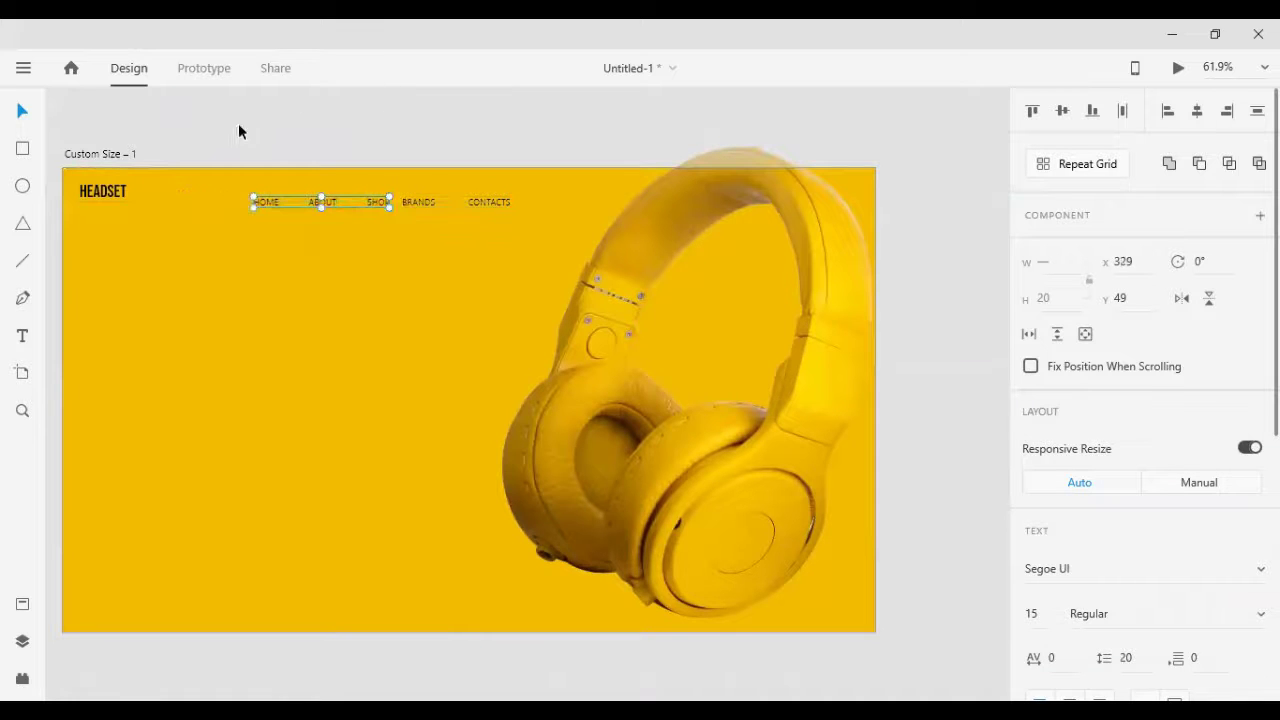
Step: Shift the HOME and ABOUT labels right to X 389, and distribute all five navigation labels evenly
left_click_drag(194, 114, 360, 272)
key("shift+Right")
key("shift+Right")
key("shift+Right")
key("shift+Right")
key("shift+Right")
key("shift+Right")
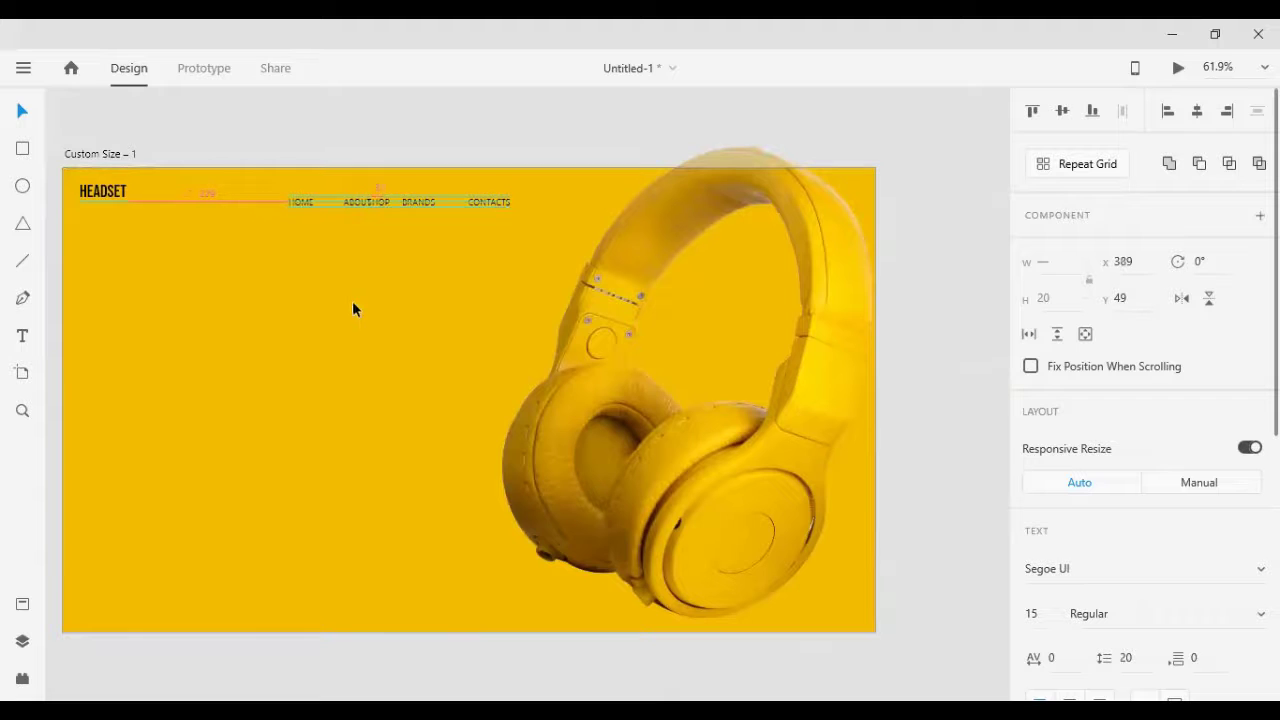
left_click_drag(251, 129, 525, 232)
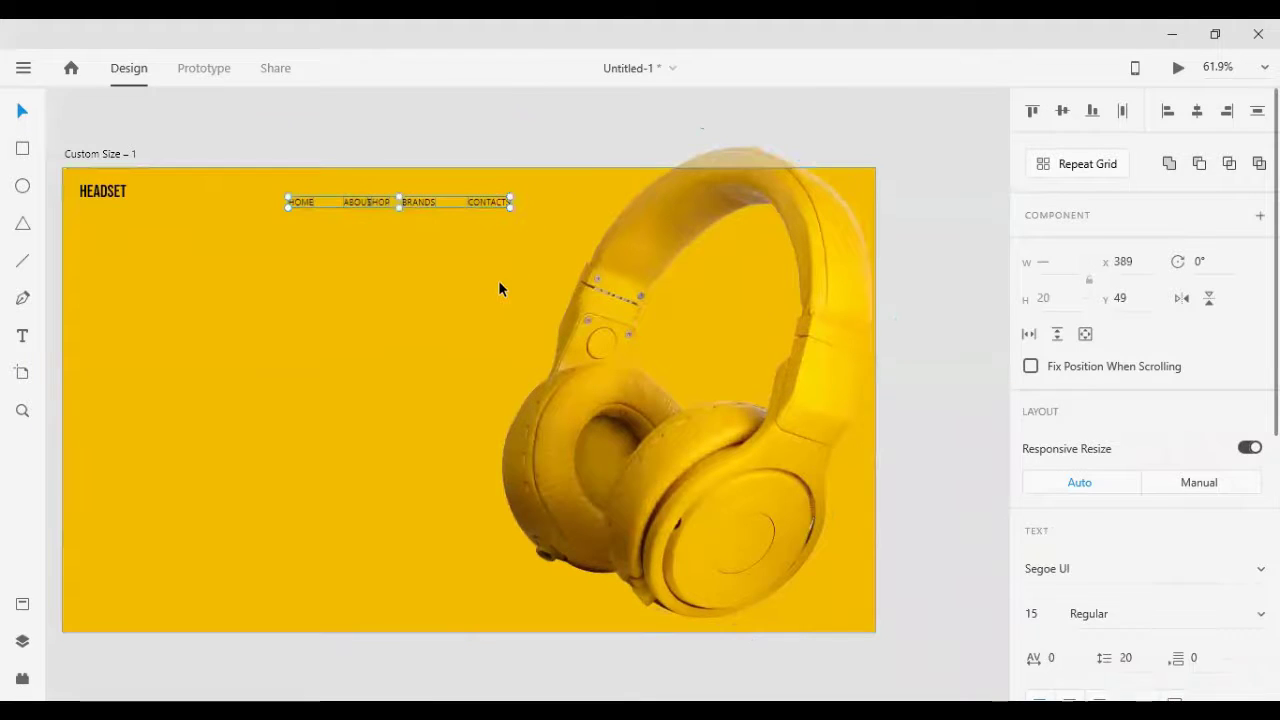
left_click(1122, 110)
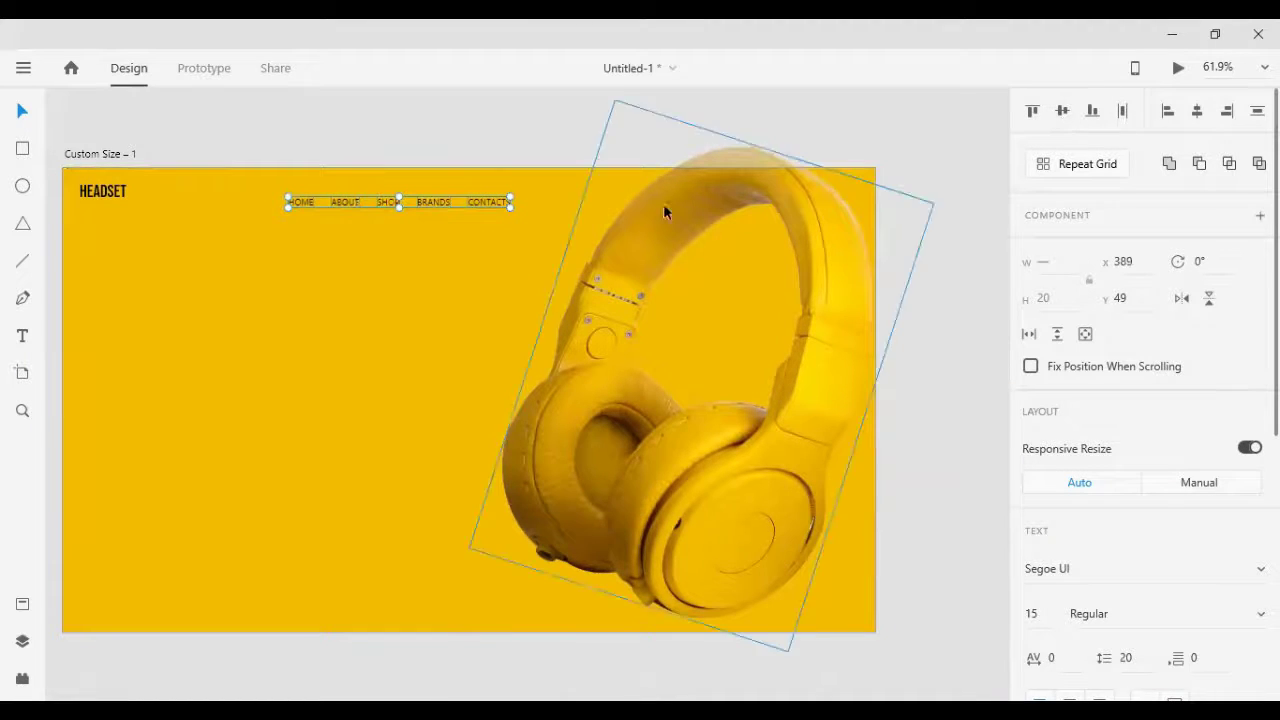
Step: Nudge the row of navigation labels up and left to X 380, Y 37
key("shift+Up")
key("Left")
key("Left")
key("Up")
key("Up")
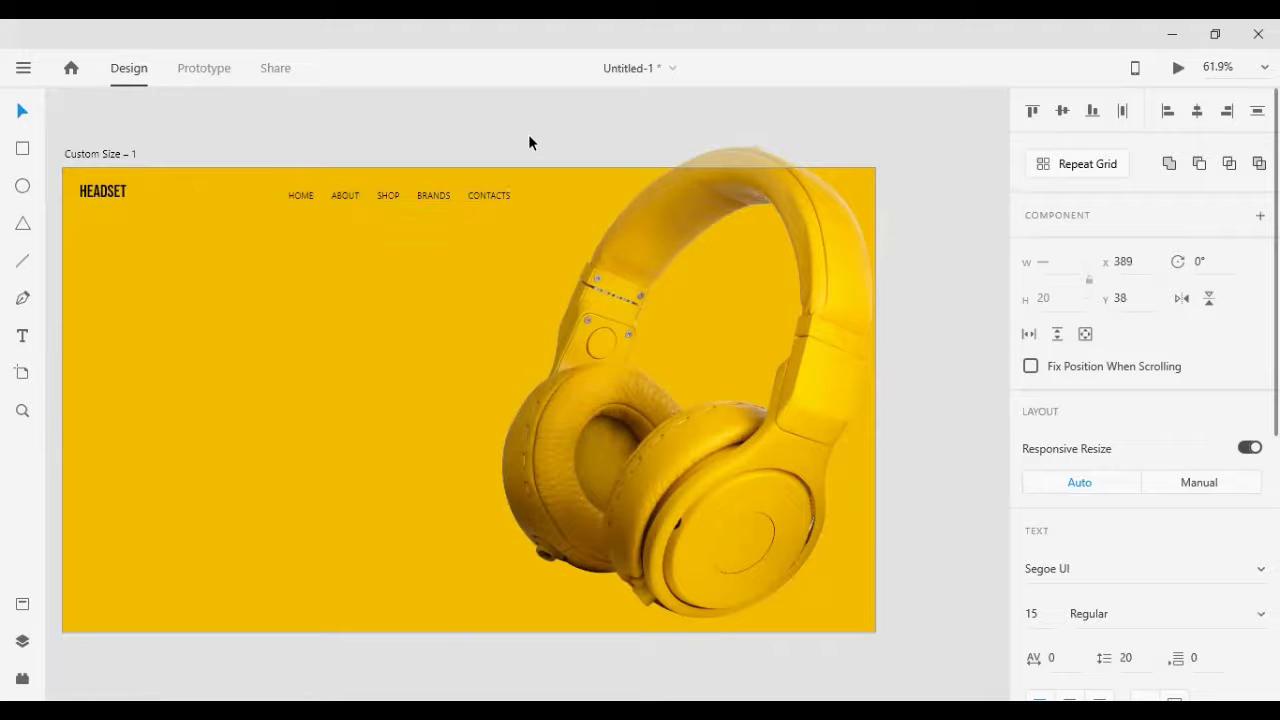
key("Left")
key("Left")
key("Left")
key("Left")
key("Left")
key("Left")
key("Left")
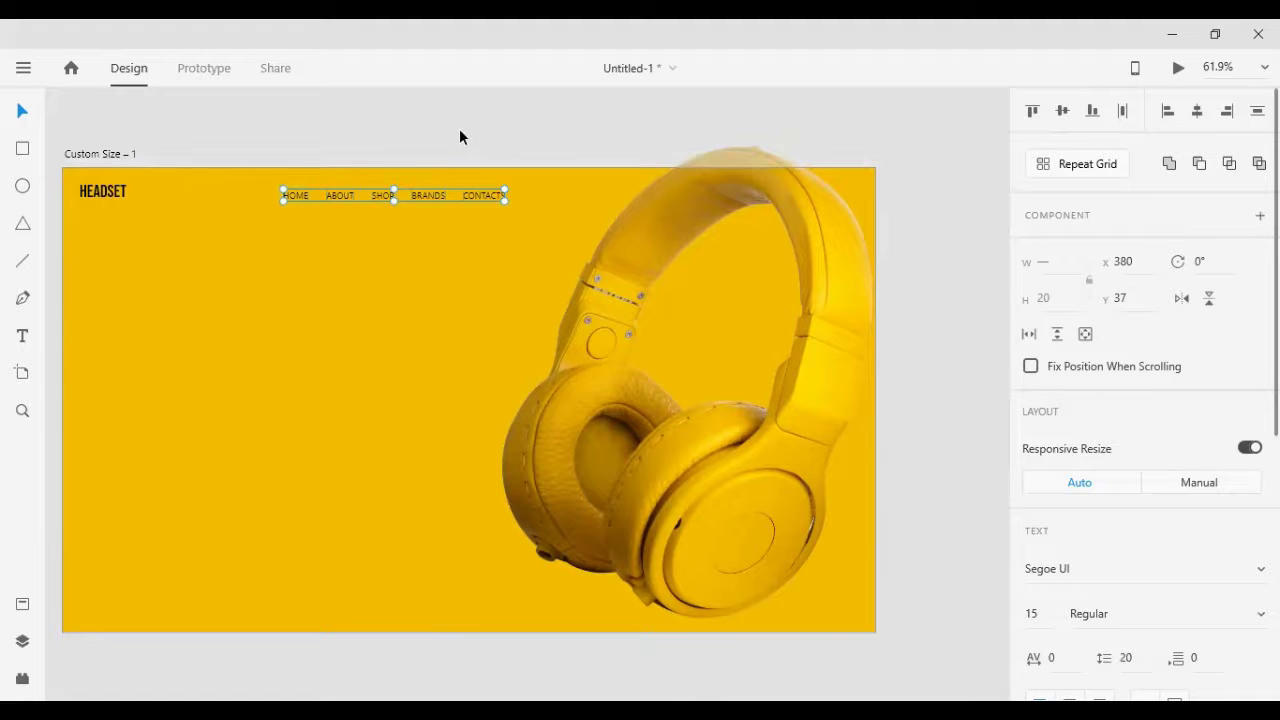
Step: Align the HEADSET logo text and the navigation labels along their vertical middles
left_click(122, 194, "shift")
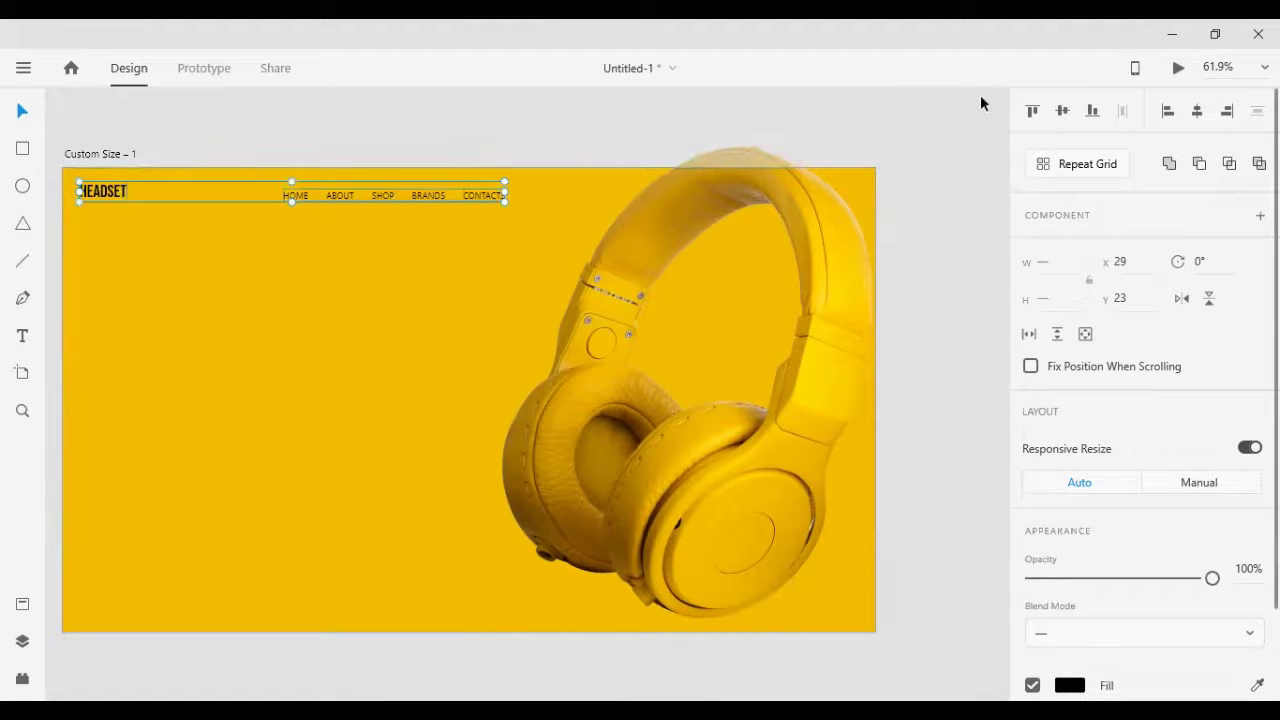
left_click(1062, 111)
left_click(527, 150)
scroll(527, 150, "down", 1)
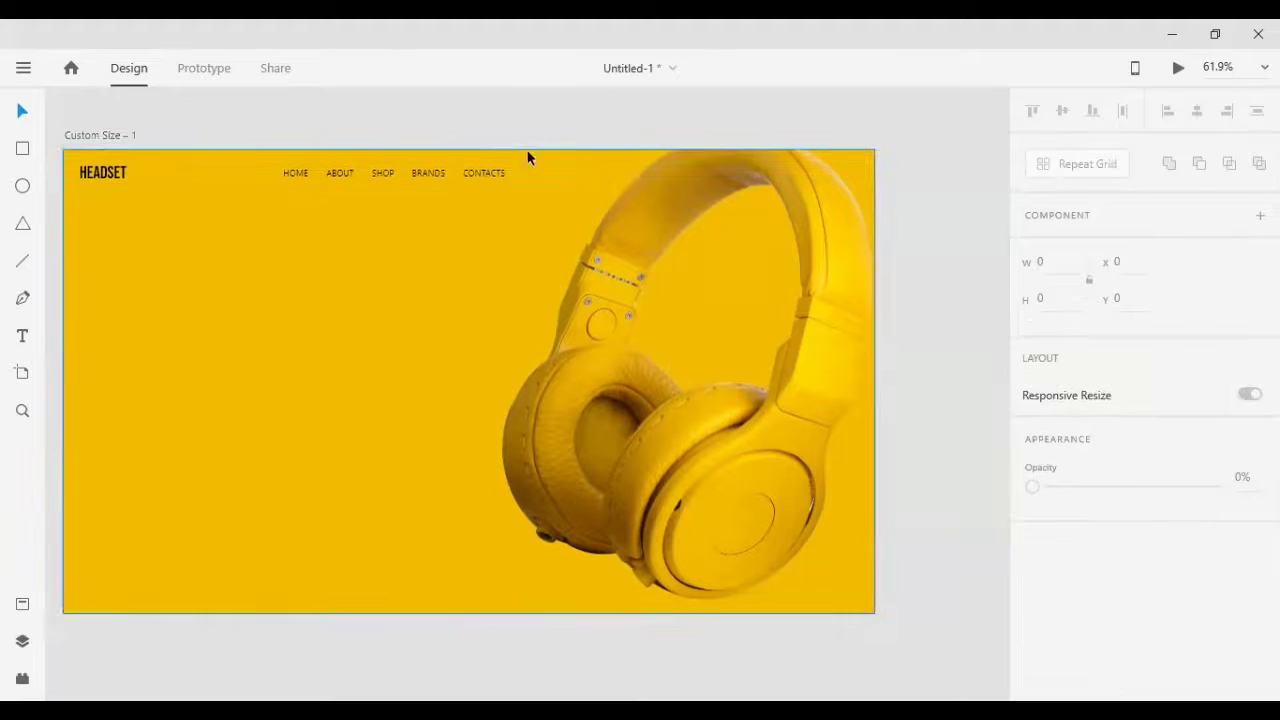
scroll(528, 157, "down", 1)
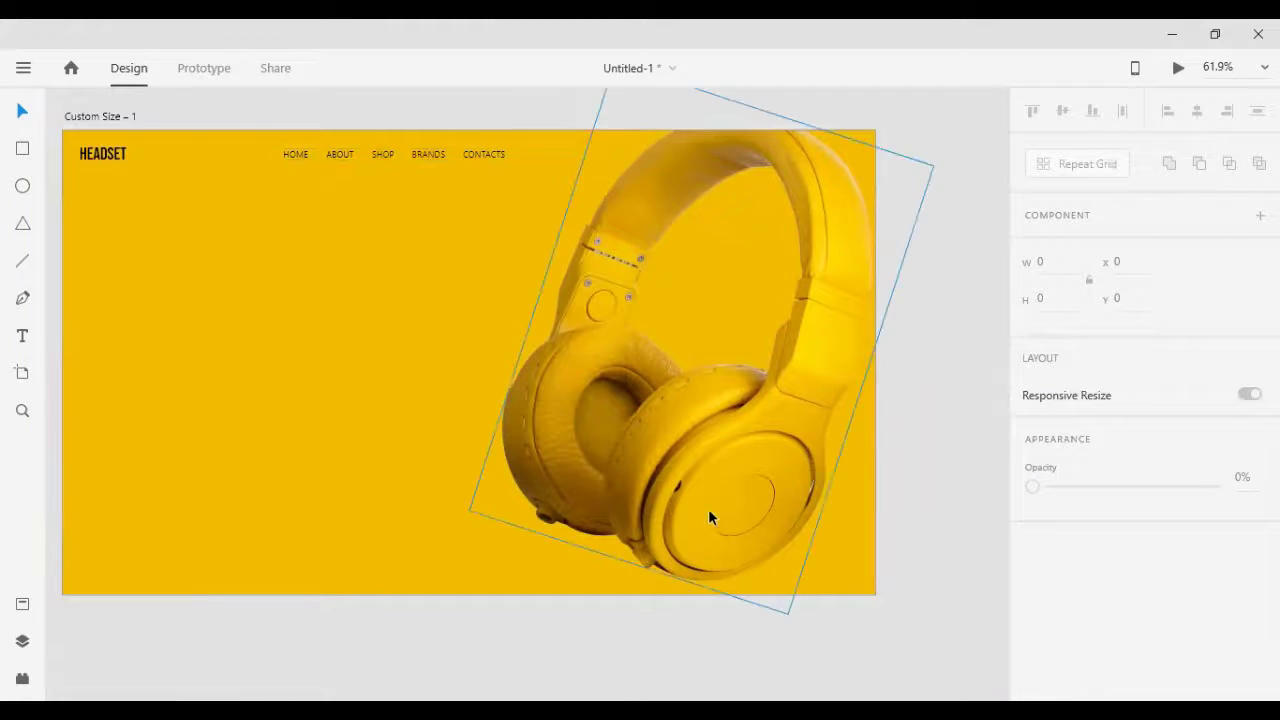
Step: Move the navigation labels as one group horizontally closer to the HEADSET logo, leaving a moderate gap between them
left_click_drag(433, 155, 431, 155)
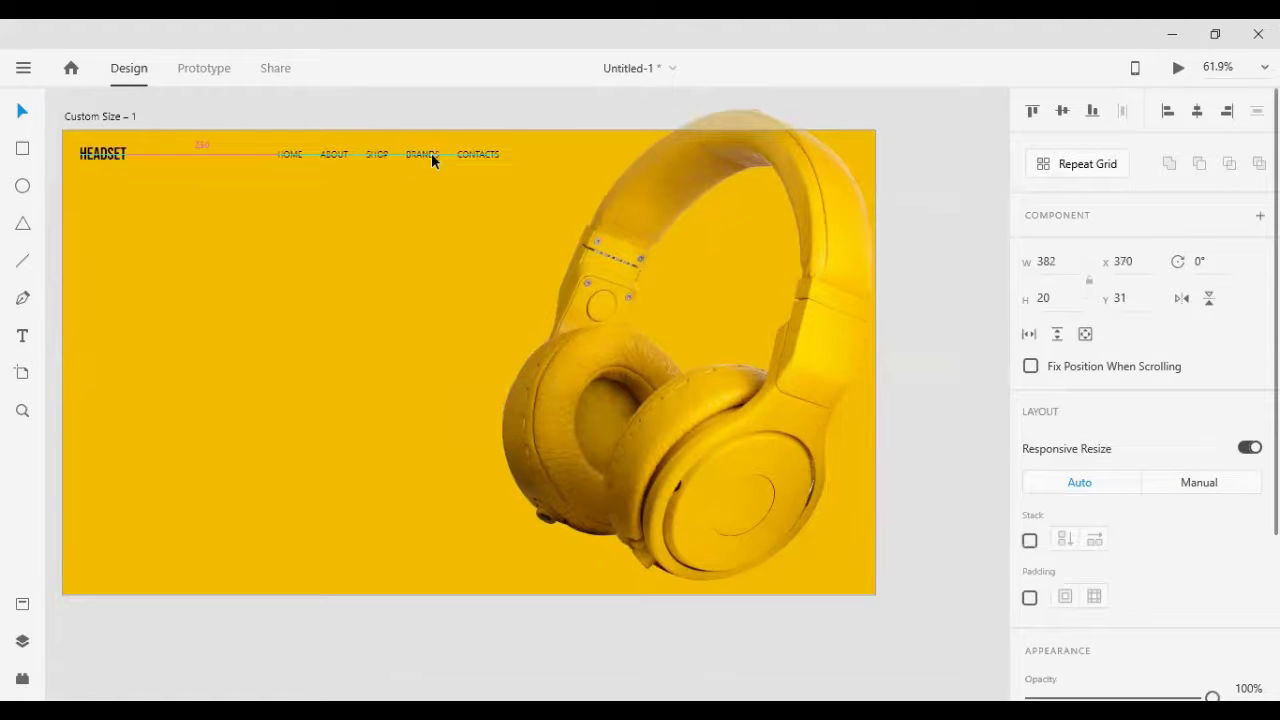
key("shift+Left")
key("shift+Left")
key("shift+Left")
key("shift+Left")
key("shift+Left")
key("shift+Left")
key("shift+Left")
key("shift+Left")
key("shift+Left")
key("shift+Left")
key("shift+Left")
key("shift+Left")
key("shift+Left")
key("shift+Left")
key("shift+Left")
key("shift+Left")
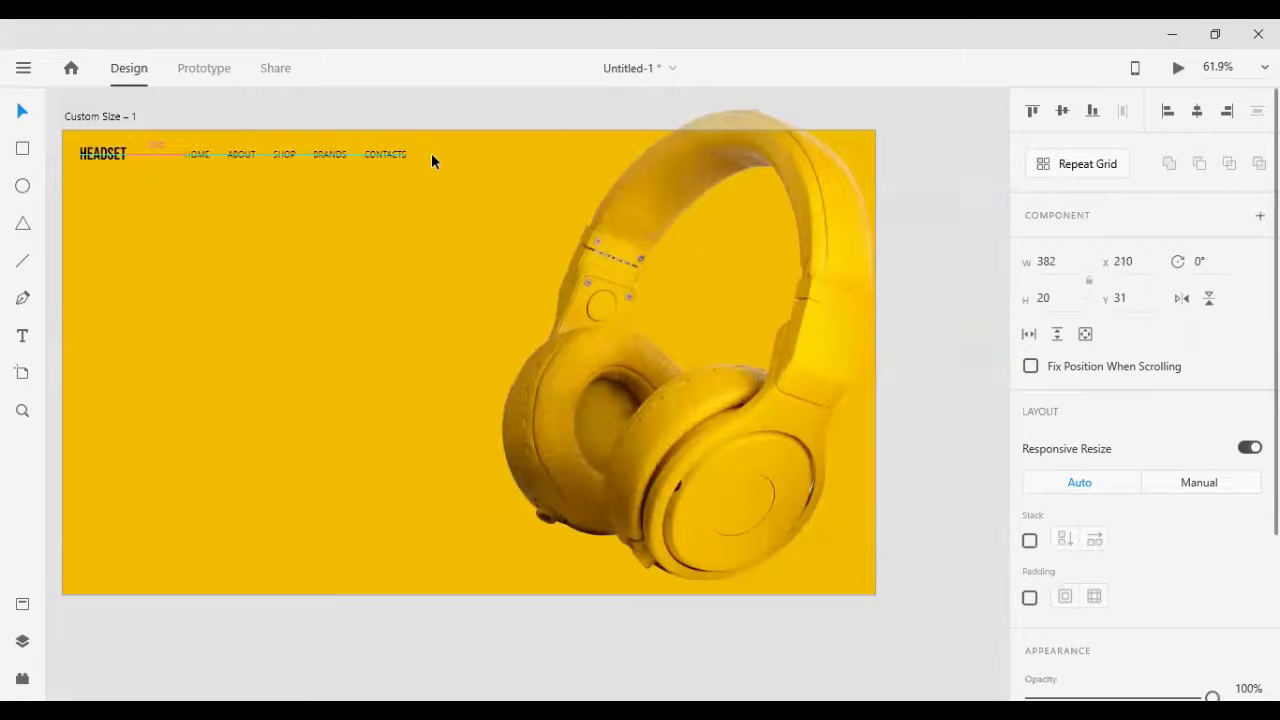
key("shift+Left")
key("shift+Left")
key("shift+Left")
key("shift+Left")
key("shift+Left")
key("shift+Left")
key("shift+Left")
key("shift+Left")
key("shift+Left")
key("shift+Left")
key("Left")
key("Left")
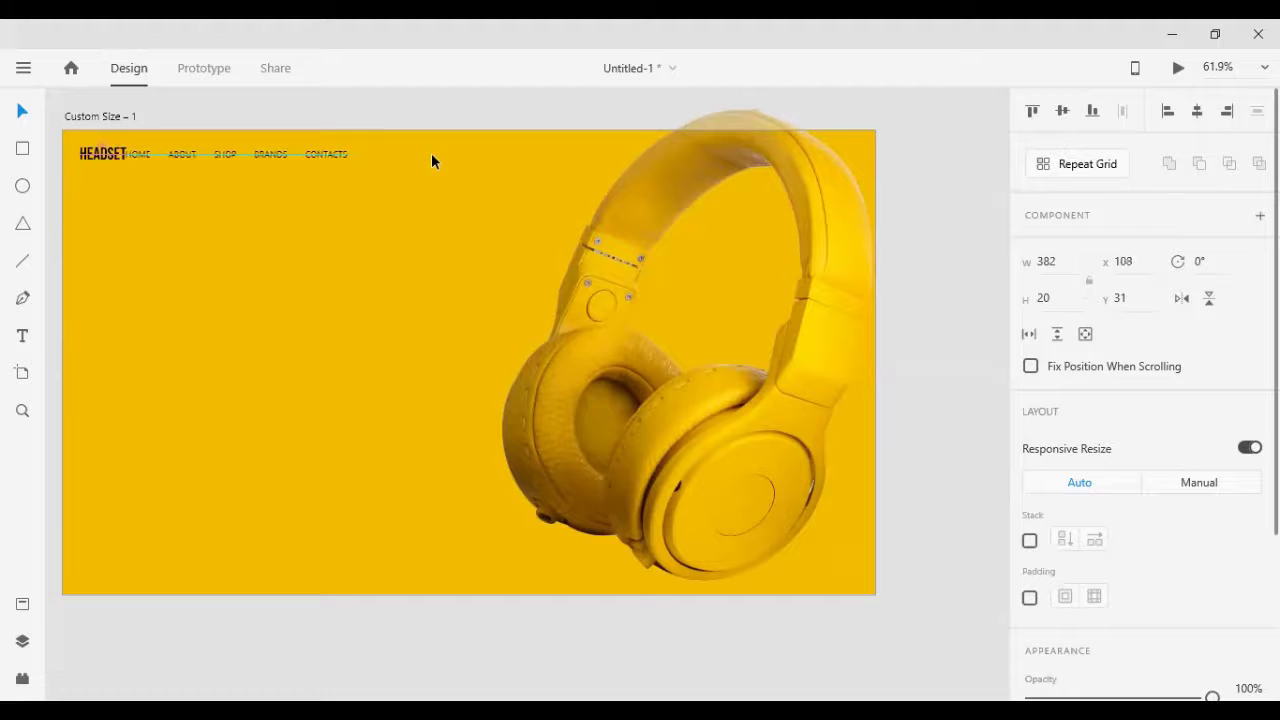
key("Left")
key("Left")
key("shift+Right")
key("shift+Right")
key("shift+Right")
key("shift+Right")
key("shift+Right")
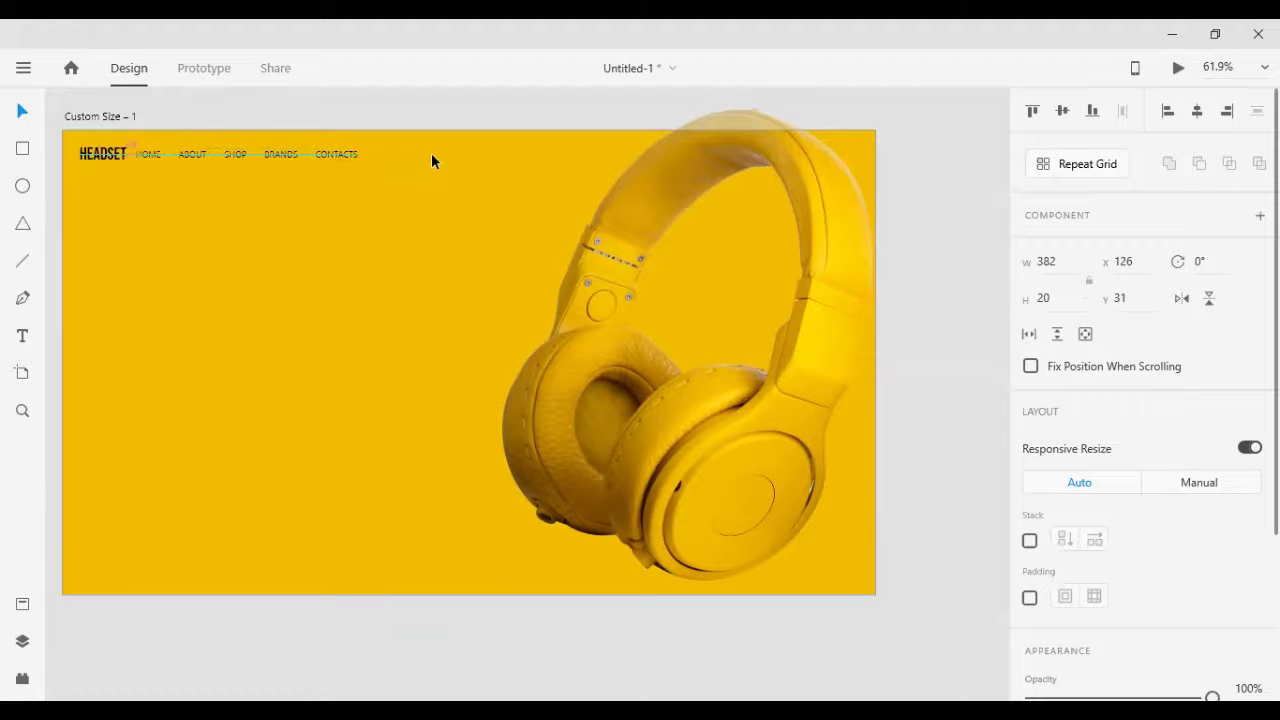
key("shift+Right")
key("shift+Right")
key("shift+Right")
key("shift+Right")
key("shift+Right")
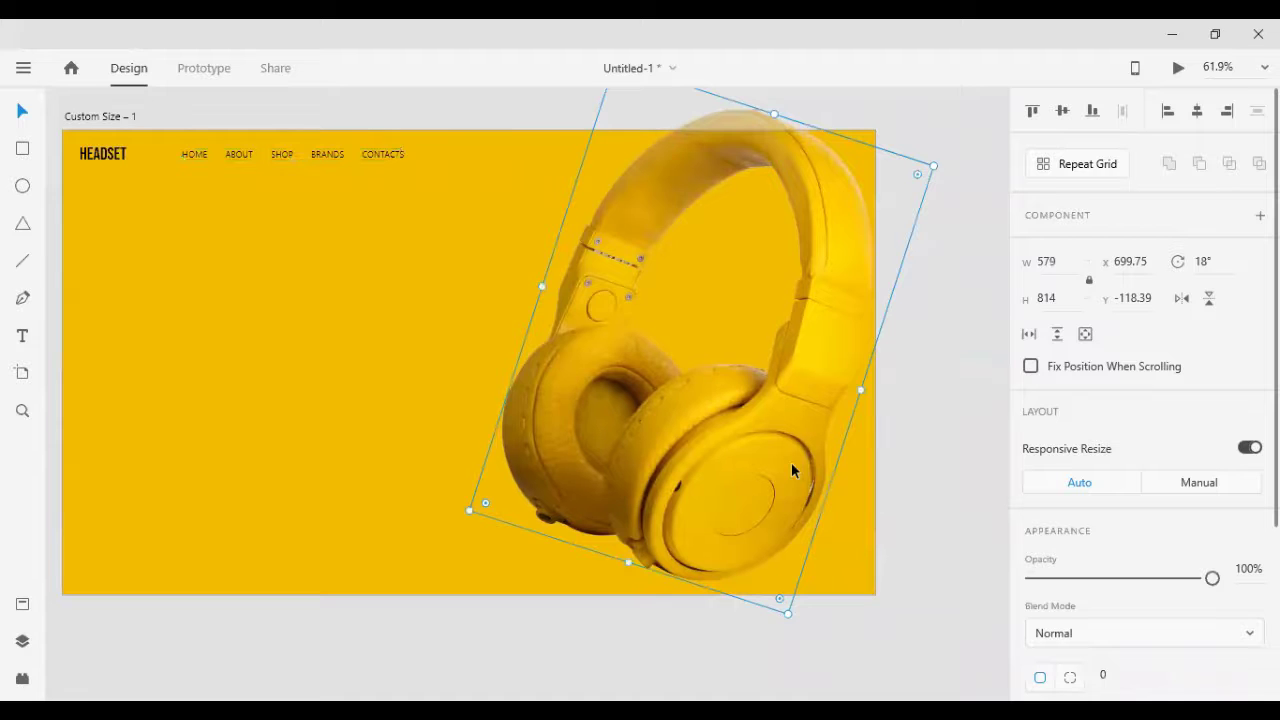
Step: Shift the headphone image horizontally to the left so it sits slightly right of the artboard's centre
key("shift+Left")
key("shift+Left")
key("shift+Left")
key("shift+Left")
key("shift+Left")
key("shift+Left")
key("shift+Left")
key("shift+Left")
key("shift+Left")
key("shift+Left")
key("shift+Left")
key("shift+Left")
key("shift+Left")
key("shift+Left")
key("shift+Left")
key("shift+Left")
key("shift+Left")
key("shift+Left")
key("shift+Left")
key("shift+Left")
key("shift+Left")
key("shift+Left")
key("shift+Left")
key("shift+Left")
key("shift+Left")
key("shift+Left")
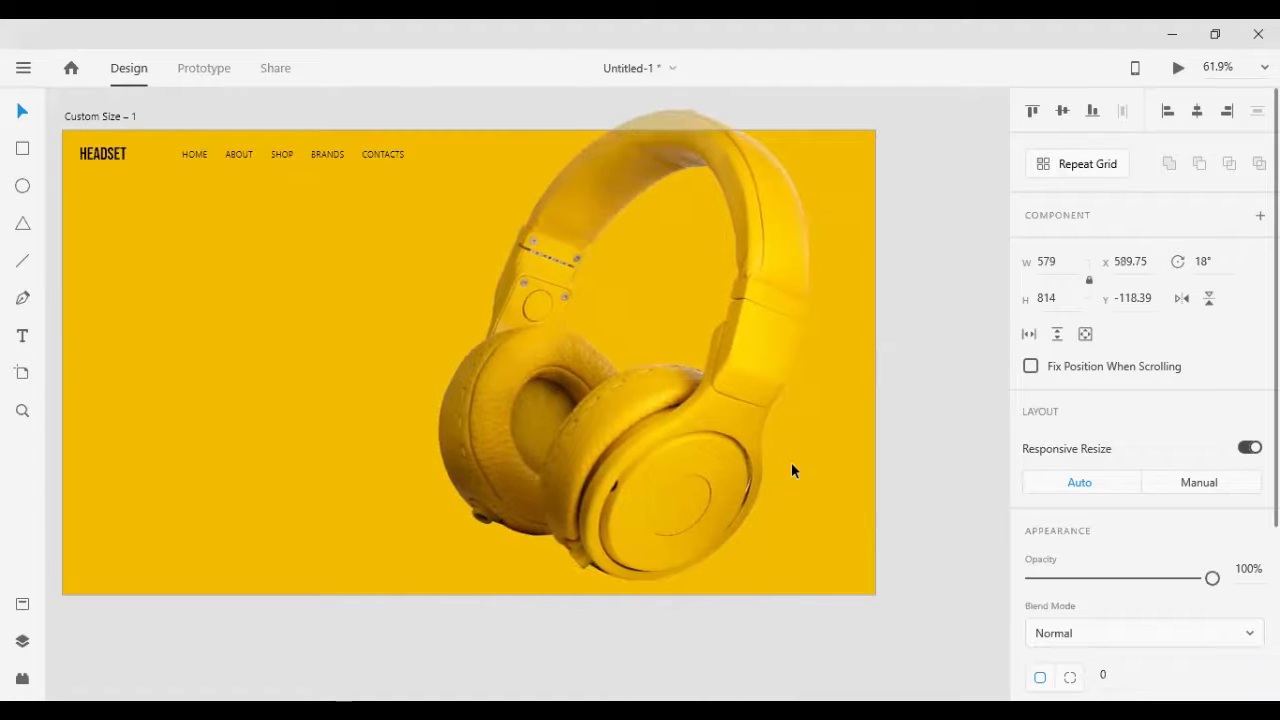
key("shift+Left")
key("shift+Left")
key("shift+Left")
key("shift+Left")
key("shift+Left")
key("shift+Left")
key("shift+Left")
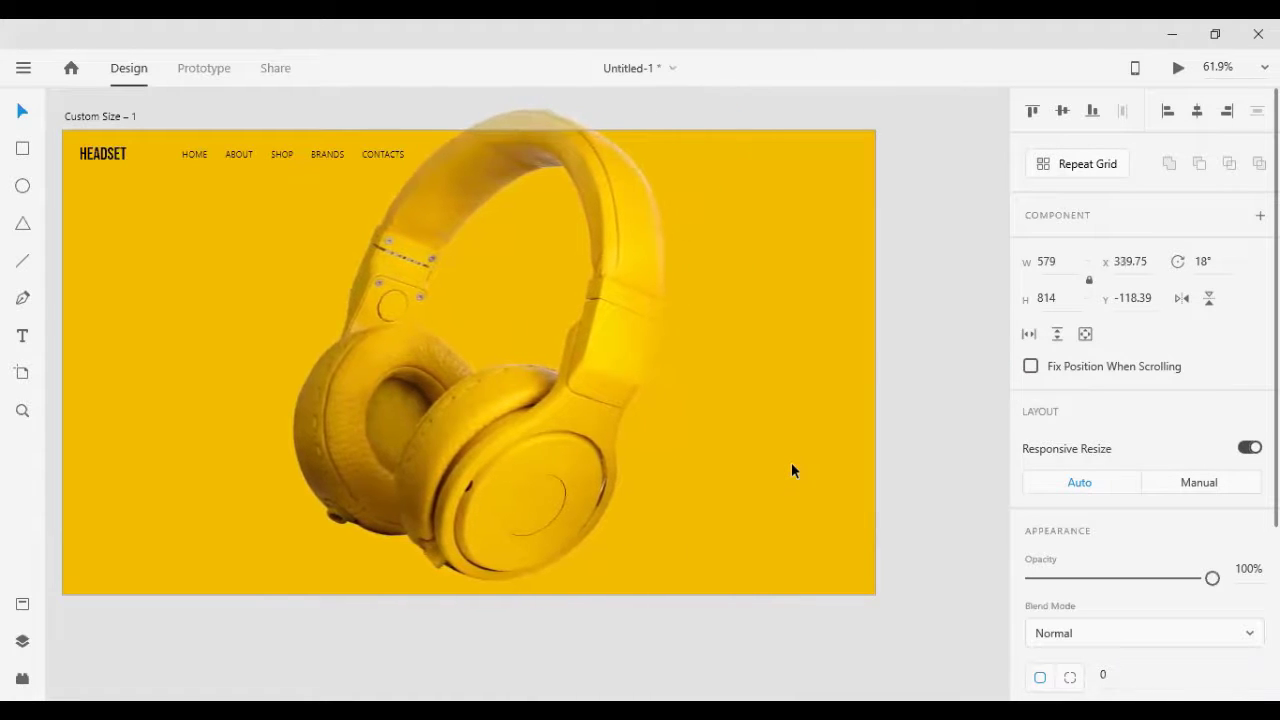
key("shift+Right")
key("shift+Right")
key("shift+Right")
key("shift+Right")
key("shift+Right")
key("shift+Right")
key("shift+Right")
key("shift+Right")
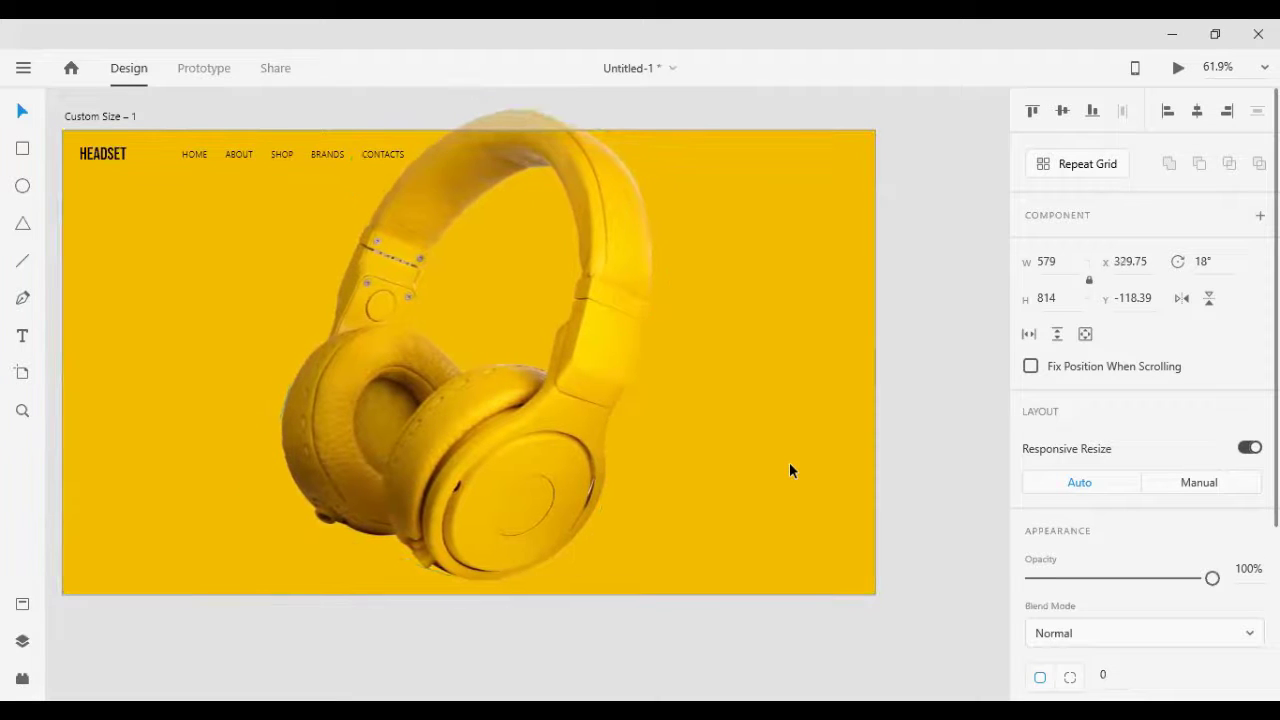
key("shift+Right")
key("shift+Right")
key("shift+Right")
key("shift+Right")
key("shift+Right")
key("shift+Right")
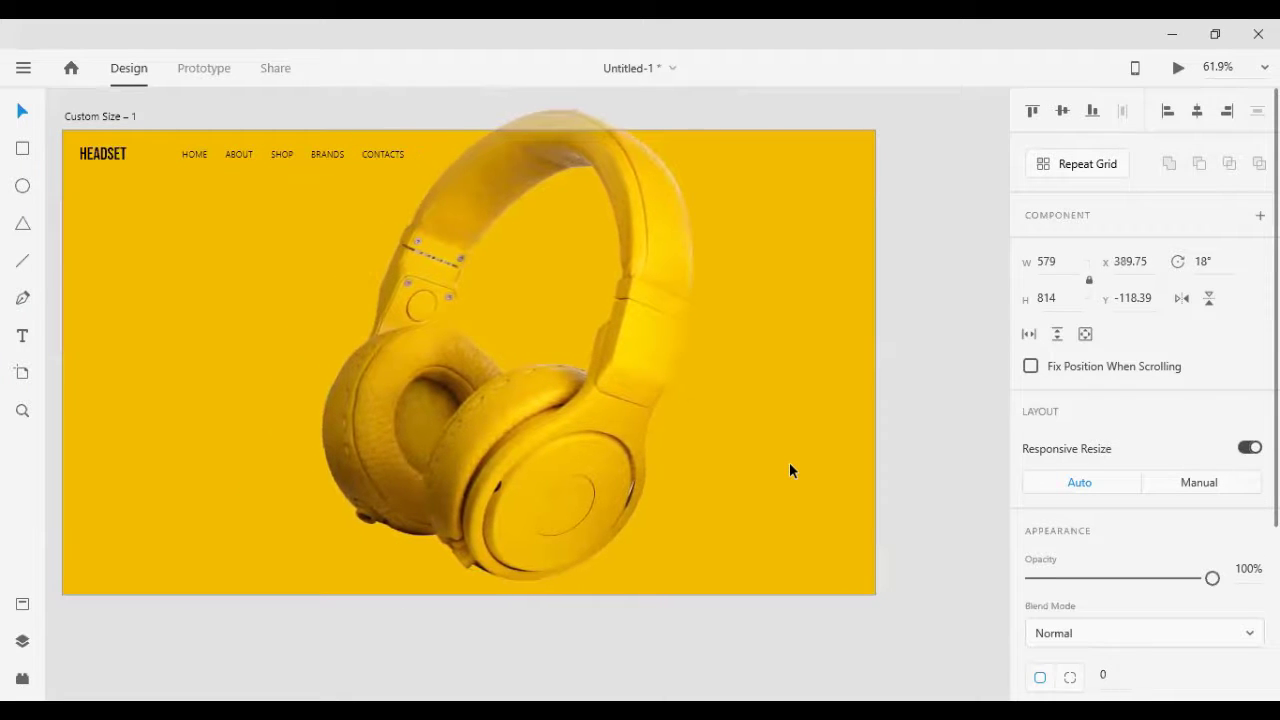
key("shift+Right")
key("shift+Right")
key("shift+Right")
key("shift+Right")
key("shift+Right")
key("shift+Right")
key("shift+Right")
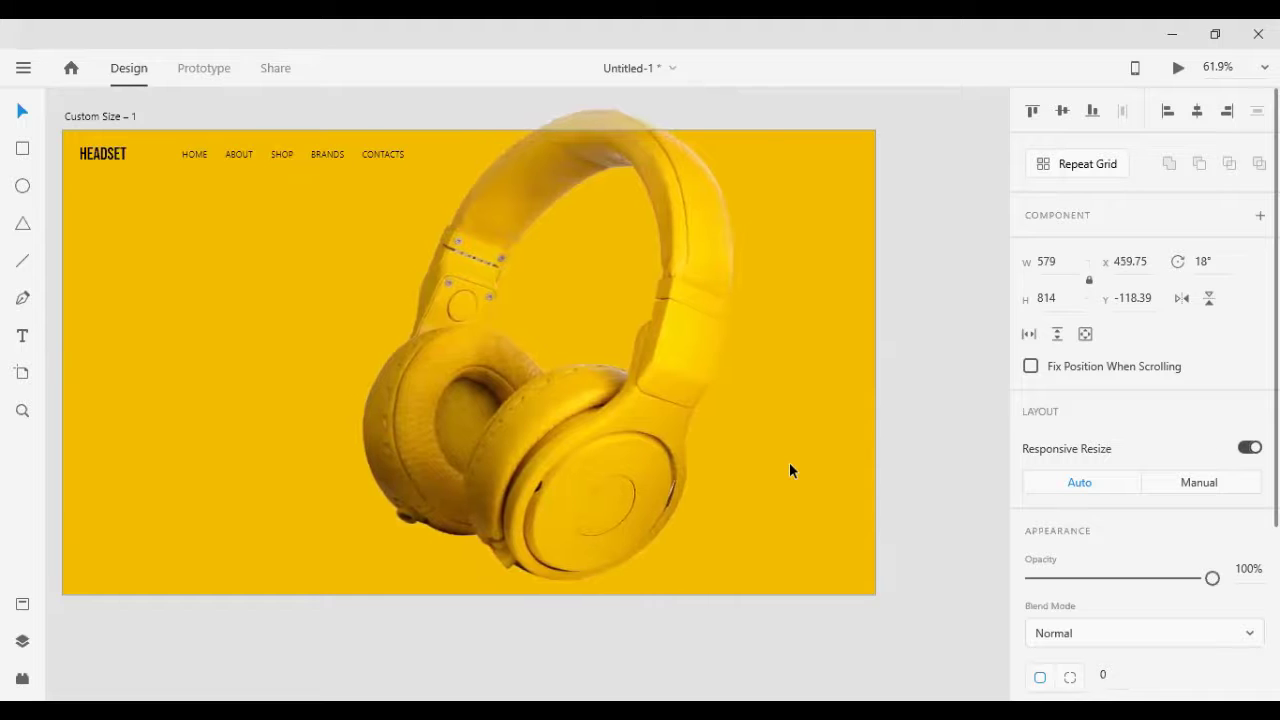
key("shift+Right")
key("shift+Right")
key("shift+Right")
key("shift+Right")
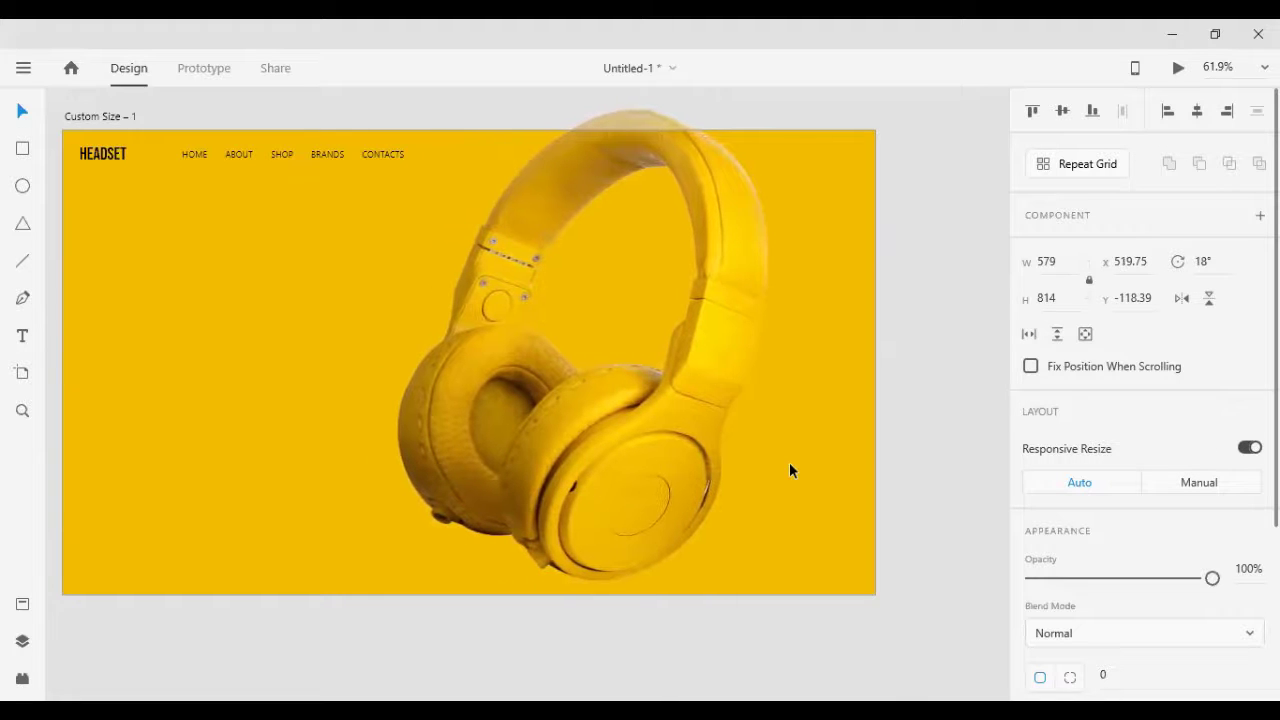
left_click(857, 461)
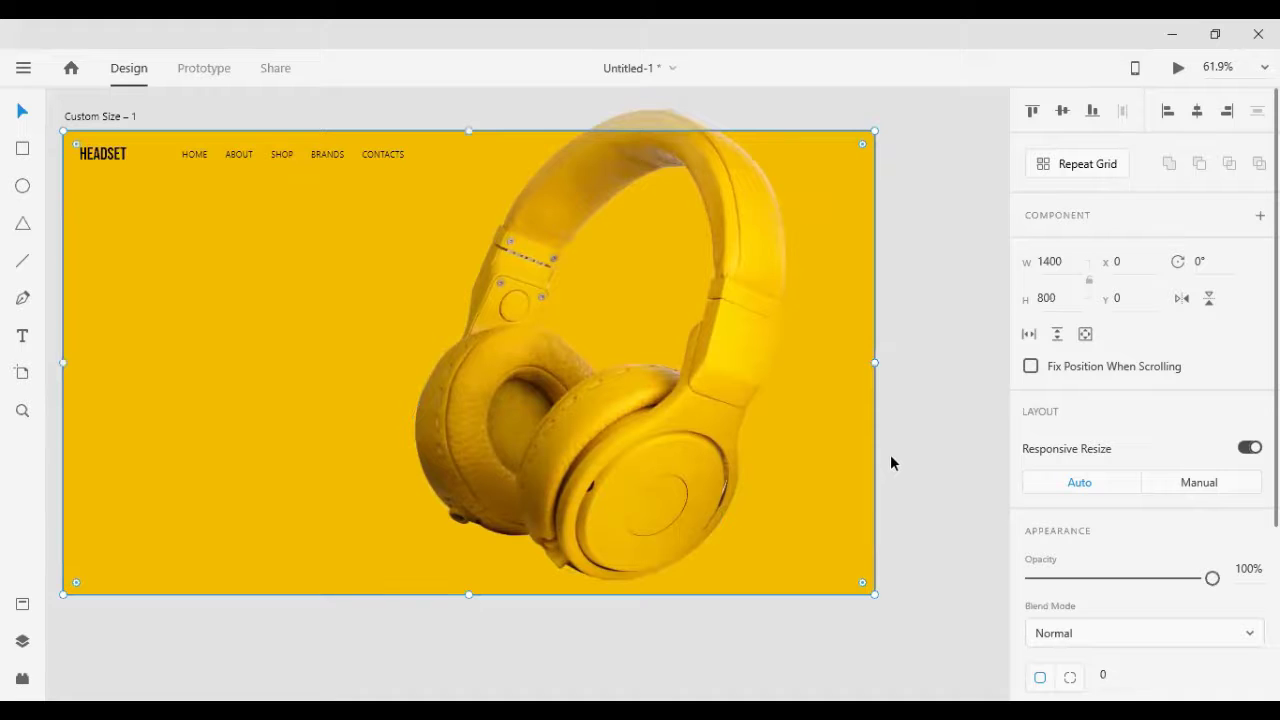
Step: Paste the magnifier and cart icons onto the artboard and ungroup them into separate objects
key("ctrl+v")
left_click(922, 447)
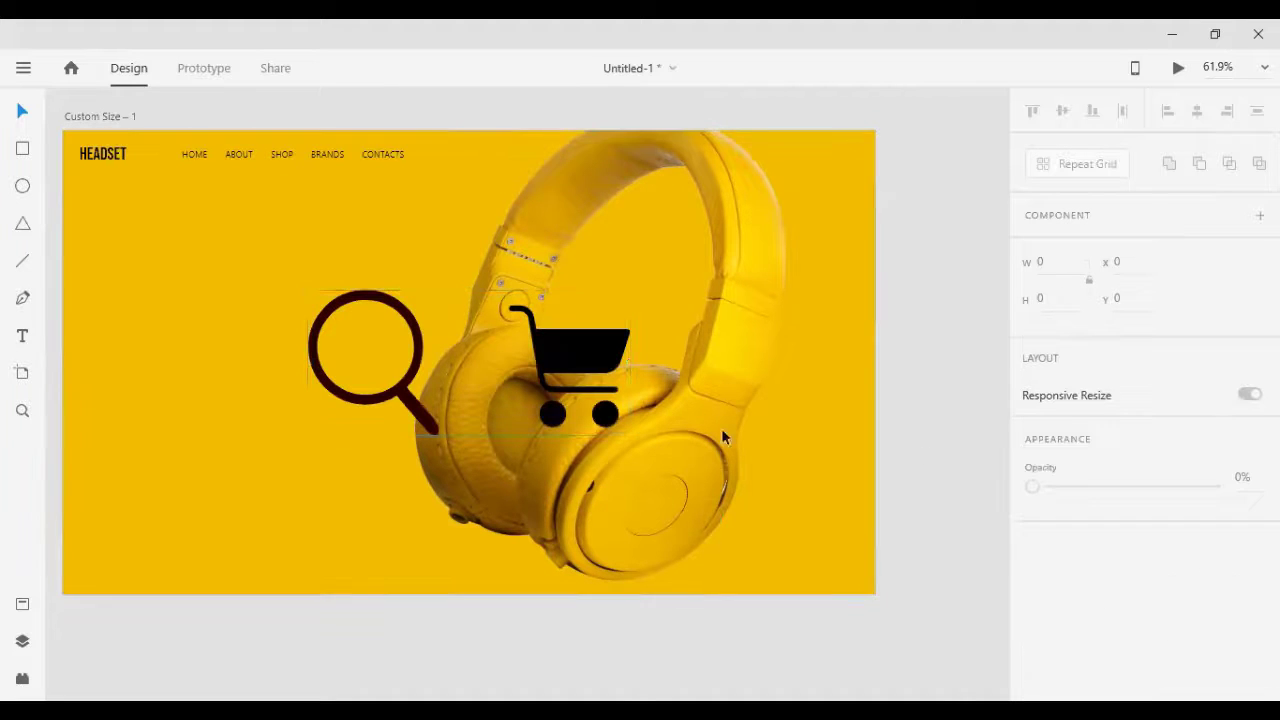
left_click(551, 355)
right_click(551, 355)
left_click(602, 346)
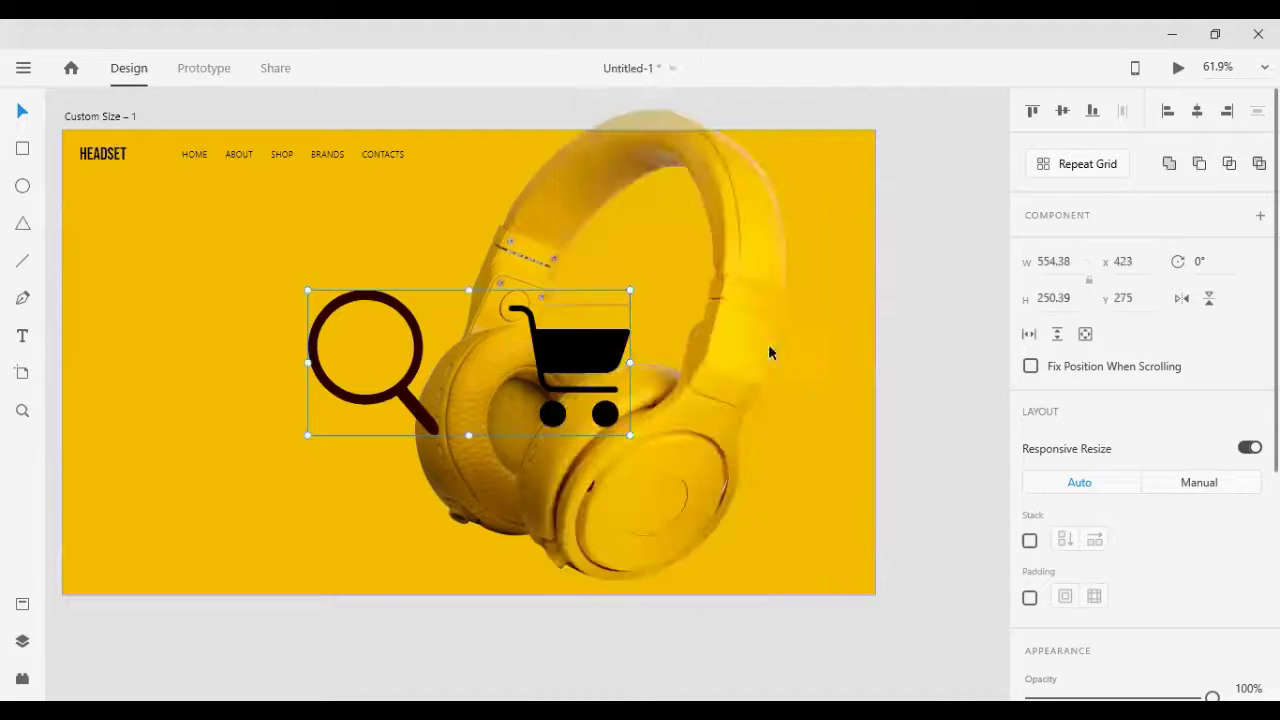
Step: Move the cart icon to the right of the headphones and the magnifier icon horizontally to a spot just below it
left_click(574, 354)
left_click_drag(574, 354, 814, 209)
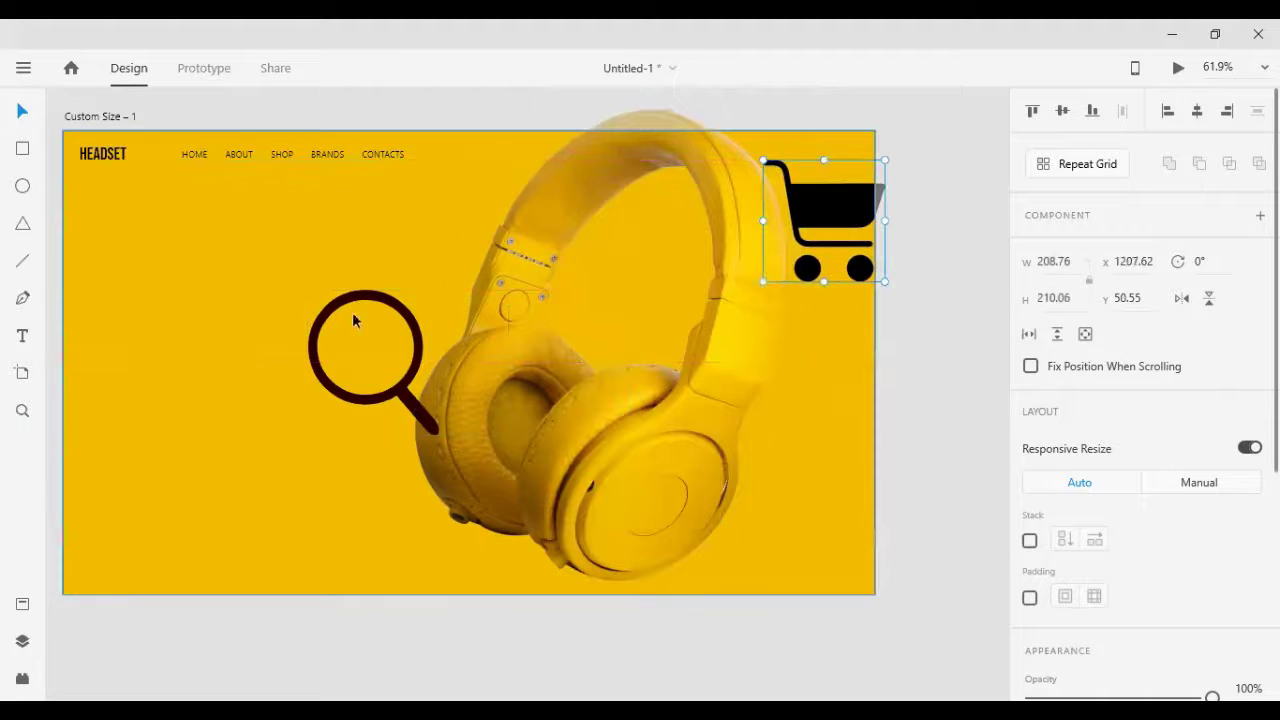
left_click_drag(397, 397, 891, 397)
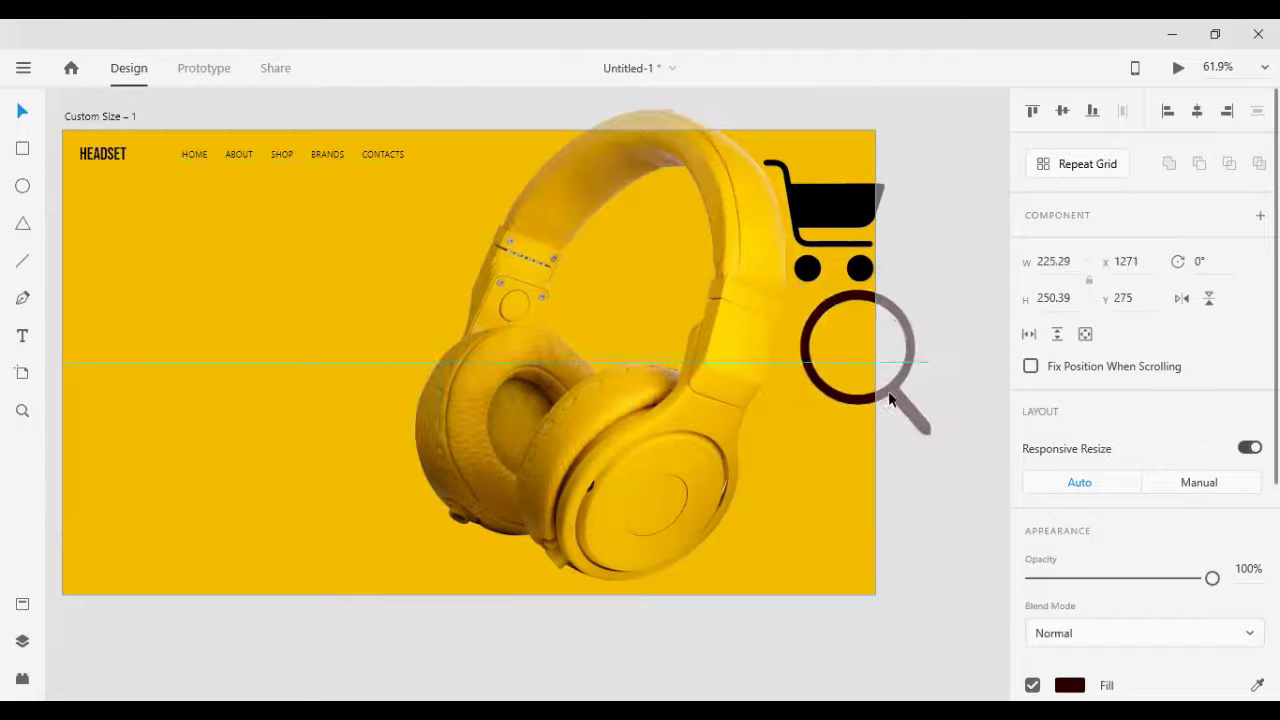
Step: Scale the cart icon down to about 40 px and the magnifier icon to about 17 by 19 px
left_click(846, 200)
left_click_drag(886, 280, 835, 250)
left_click(849, 294)
left_click_drag(934, 436, 873, 406)
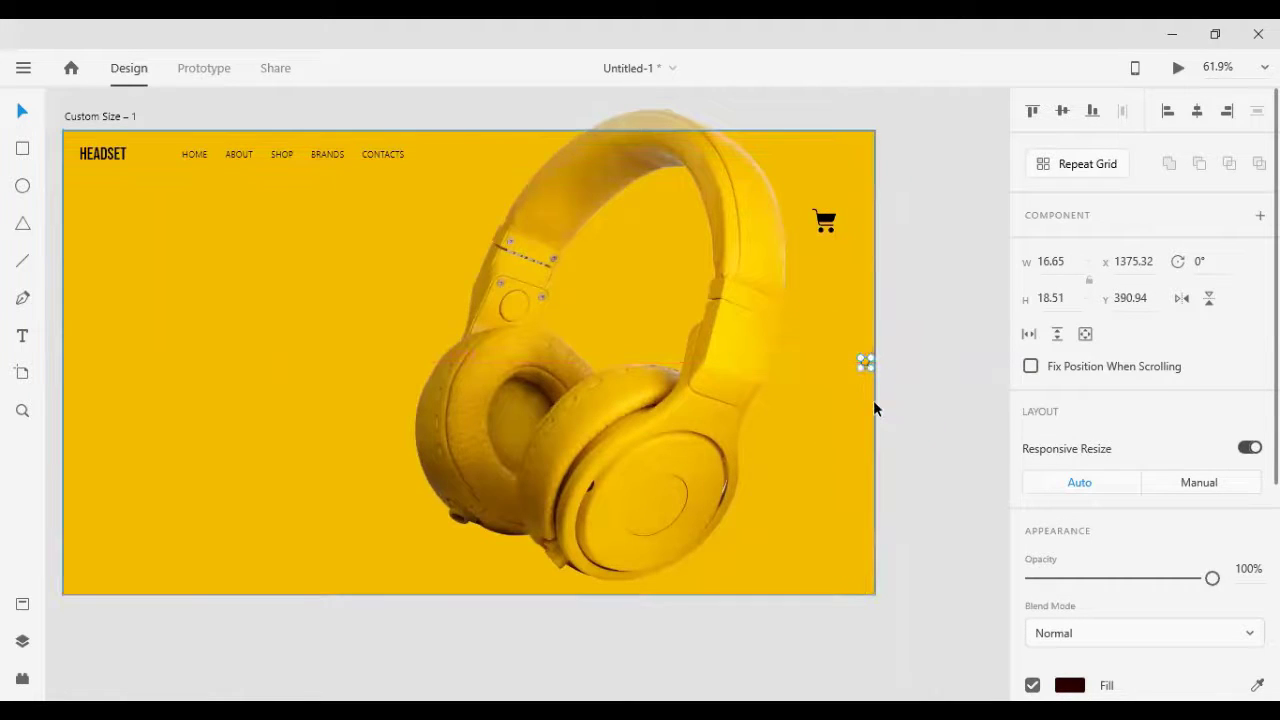
Step: Nudge the small magnifier icon left and up until it sits just below the cart, at X 1315.32, Y 200.94
key("shift+Left")
key("shift+Left")
key("shift+Left")
key("shift+Left")
key("shift+Left")
key("shift+Left")
key("shift+Left")
key("shift+Left")
key("shift+Left")
key("shift+Left")
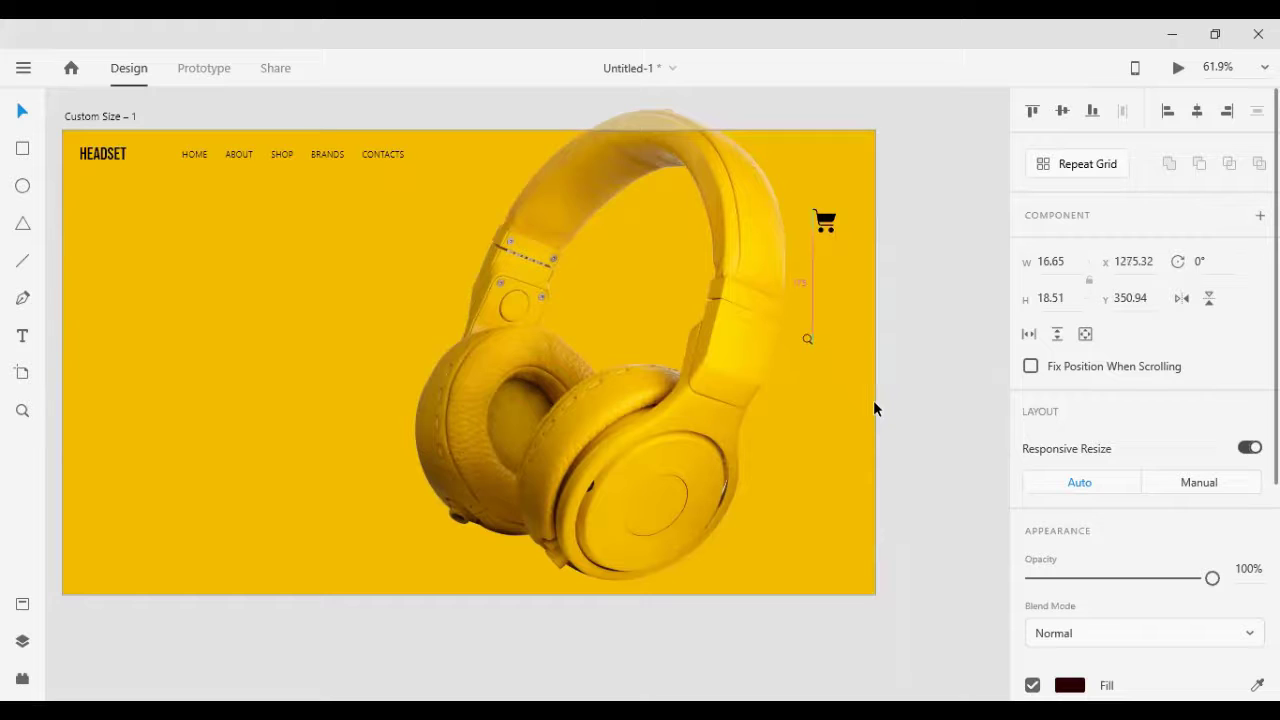
key("shift+Up")
key("shift+Up")
key("shift+Up")
key("shift+Up")
key("shift+Up")
key("shift+Up")
key("shift+Up")
key("shift+Up")
key("shift+Up")
key("shift+Up")
key("shift+Up")
key("shift+Up")
key("shift+Up")
key("shift+Right")
key("shift+Right")
key("shift+Right")
key("shift+Right")
key("shift+Up")
key("shift+Up")
key("shift+Up")
key("shift+Up")
key("shift+Up")
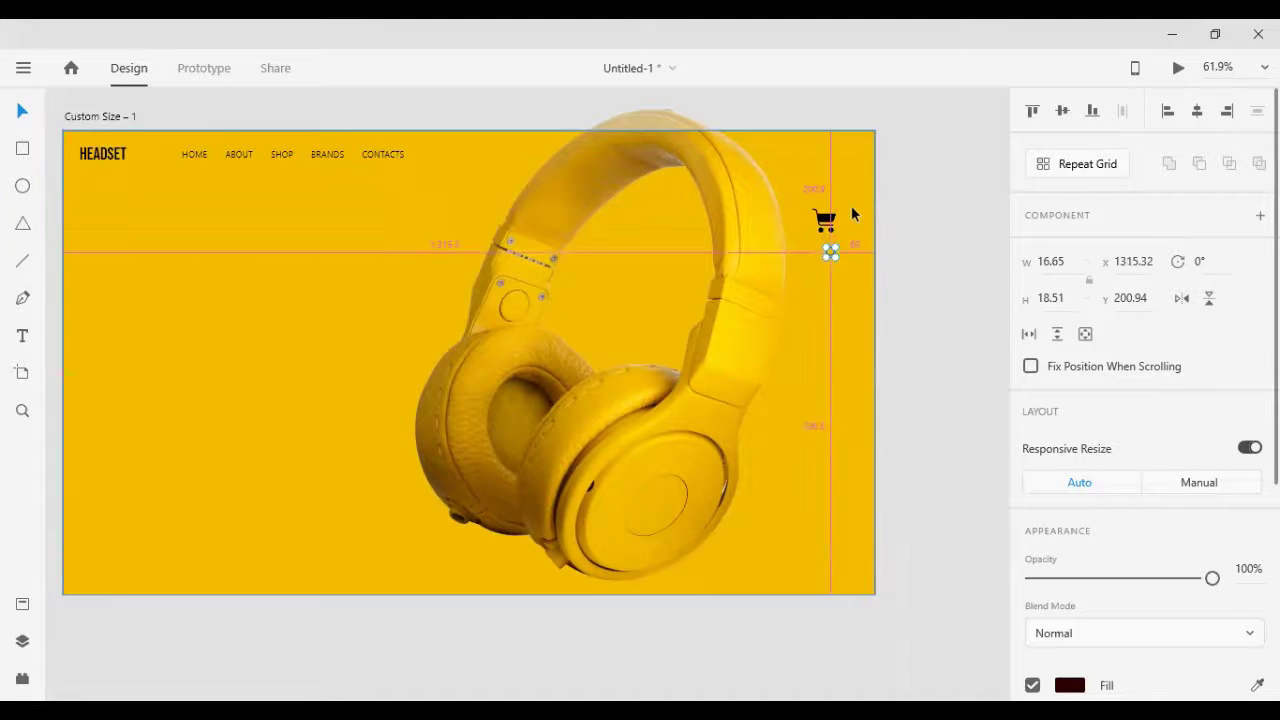
Step: Shrink the cart icon closer to the magnifier's size and place it just above the magnifier
scroll(850, 210, "up", 3)
scroll(848, 210, "up", 4)
left_click(733, 268)
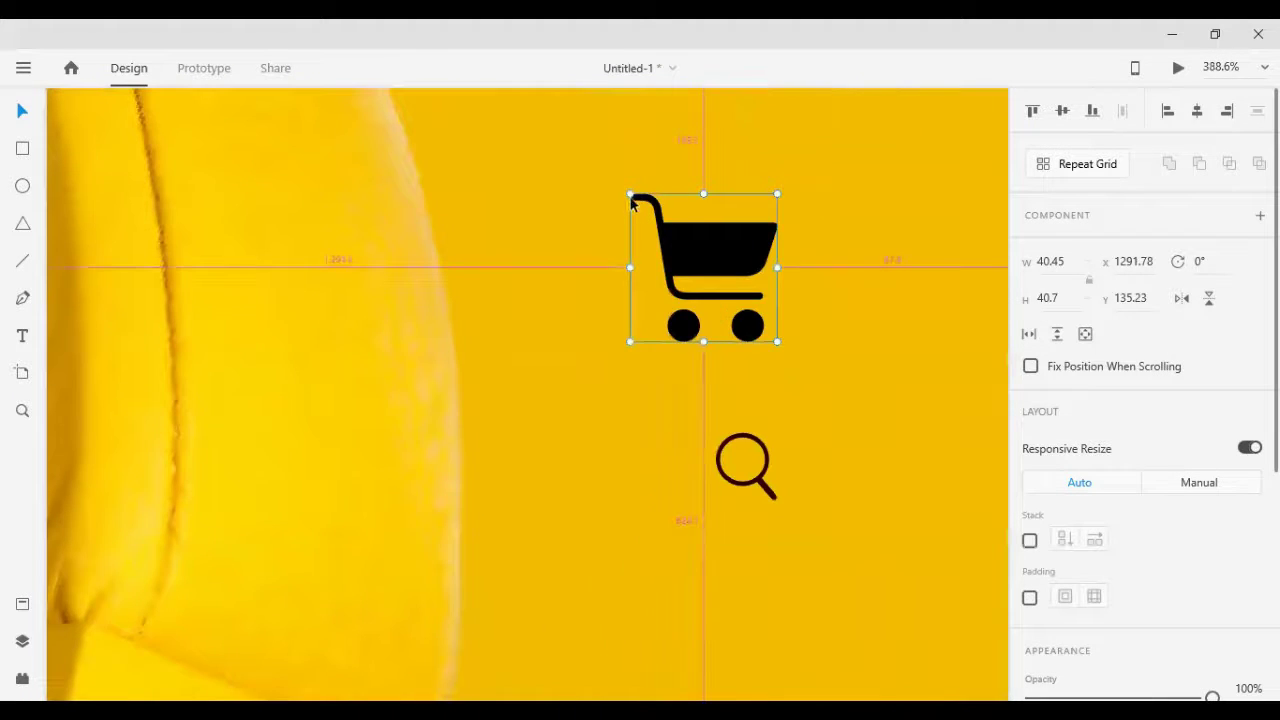
left_click_drag(631, 194, 656, 208)
left_click_drag(713, 264, 740, 350)
Step: Align the cart and magnifier icons on their horizontal centres, and nudge the magnifier right to X 1315
left_click(761, 486, "shift")
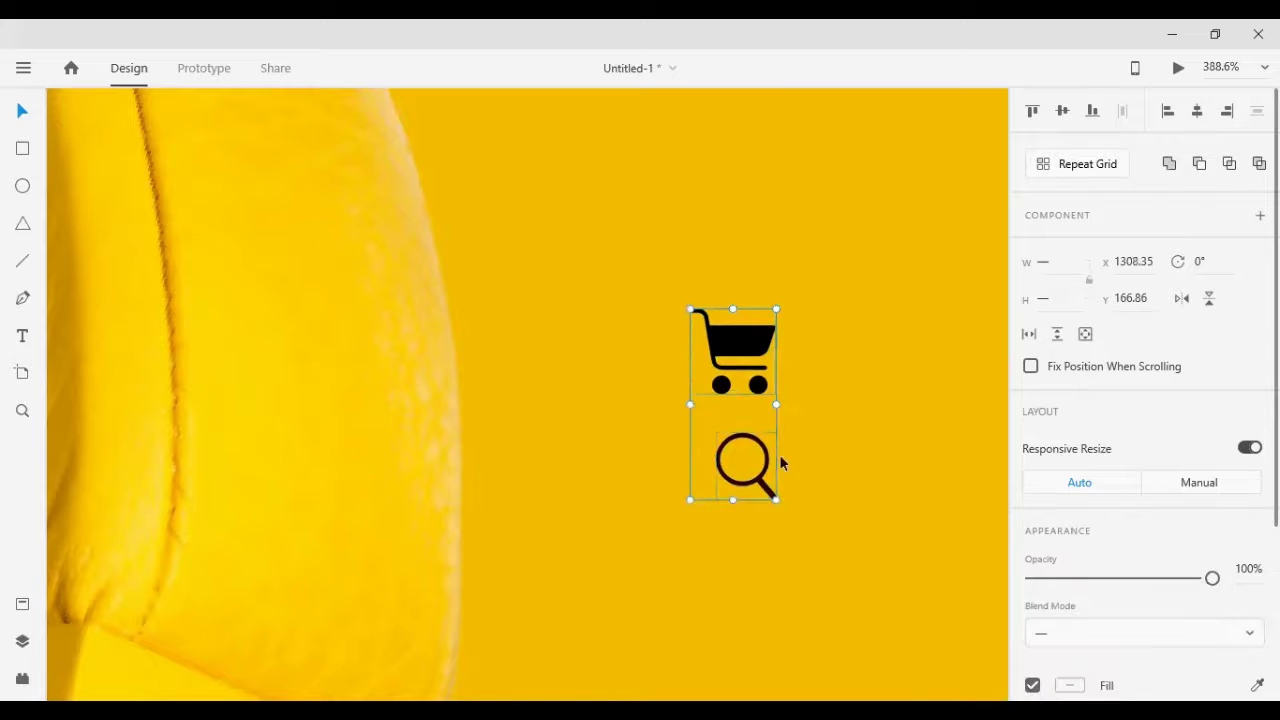
left_click(1197, 111)
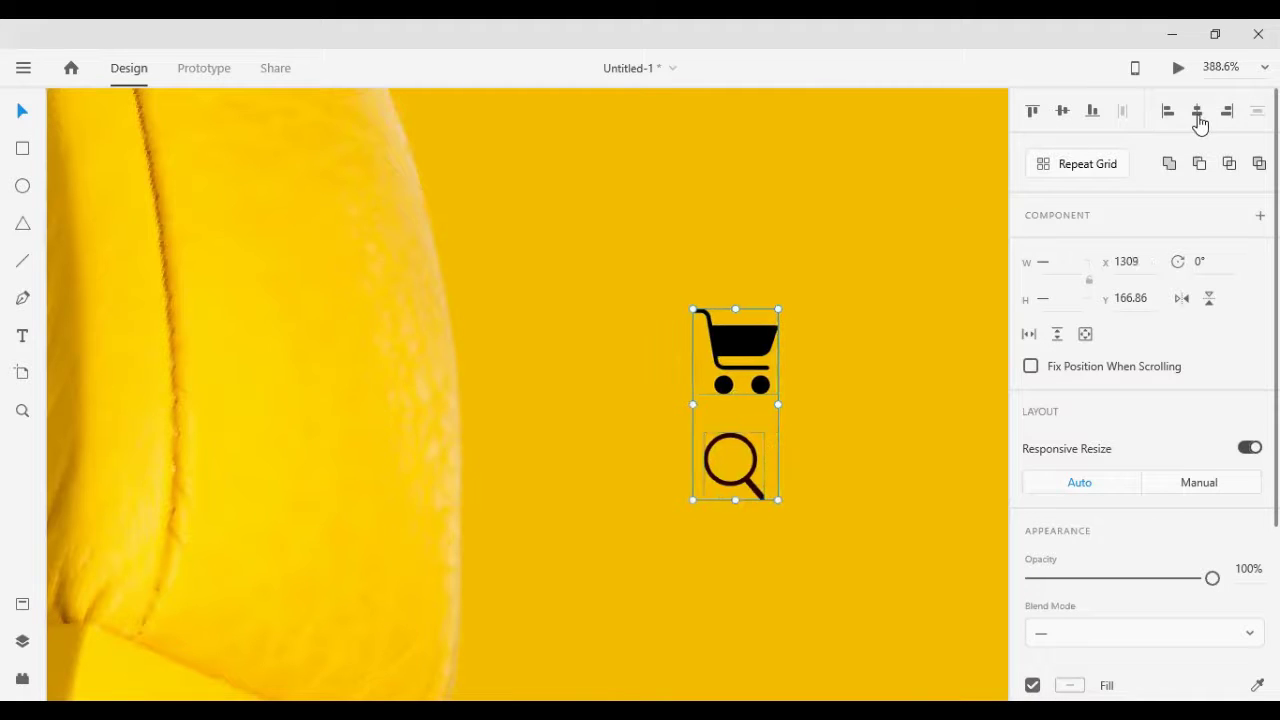
left_click(851, 466)
left_click(757, 494)
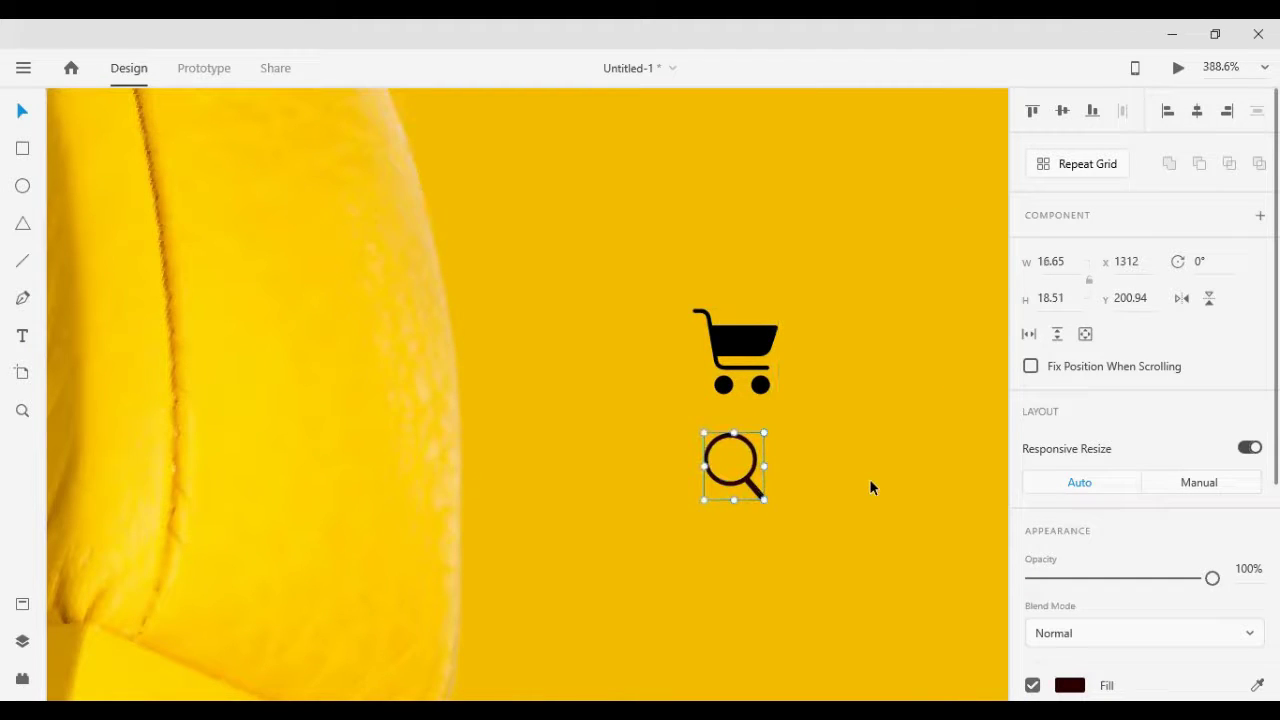
key("Right")
key("Right")
key("Right")
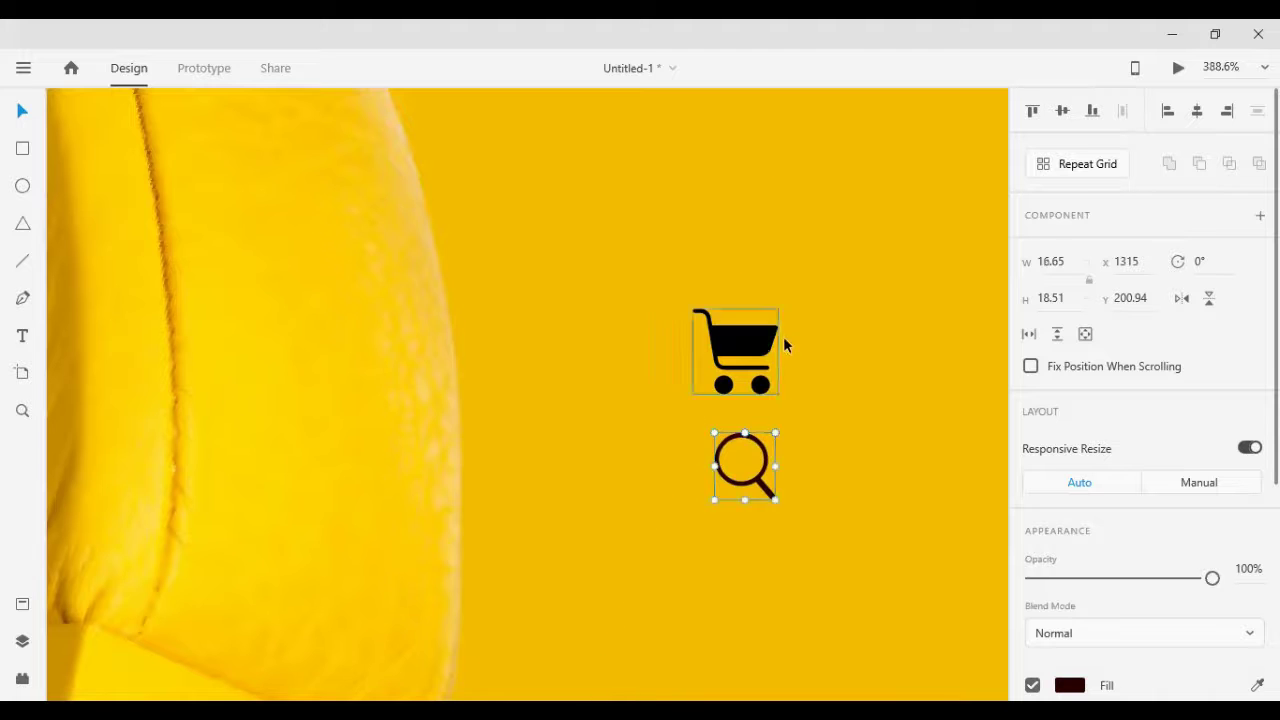
Step: Move the cart and magnifier icons together near the artboard's upper-right corner, at X 1336, Y 49.86
left_click(783, 338, "shift")
scroll(770, 352, "down", 8)
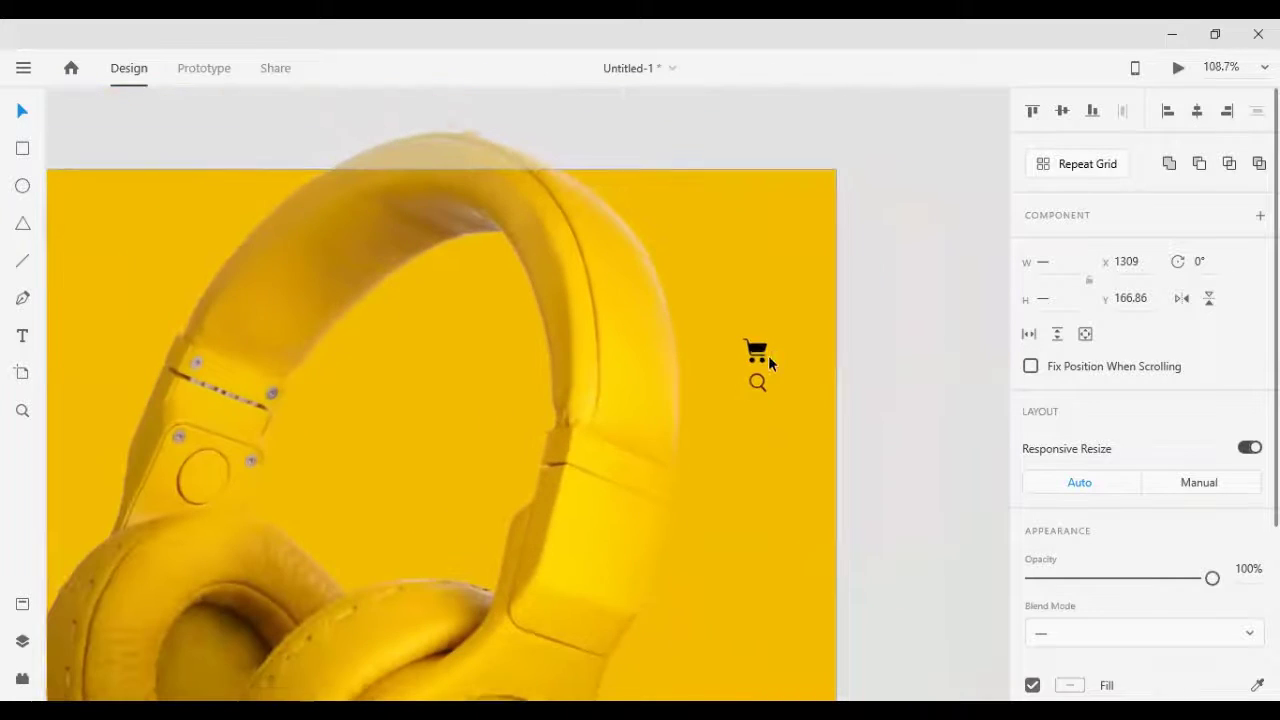
scroll(768, 355, "down", 1)
left_click_drag(773, 351, 797, 315)
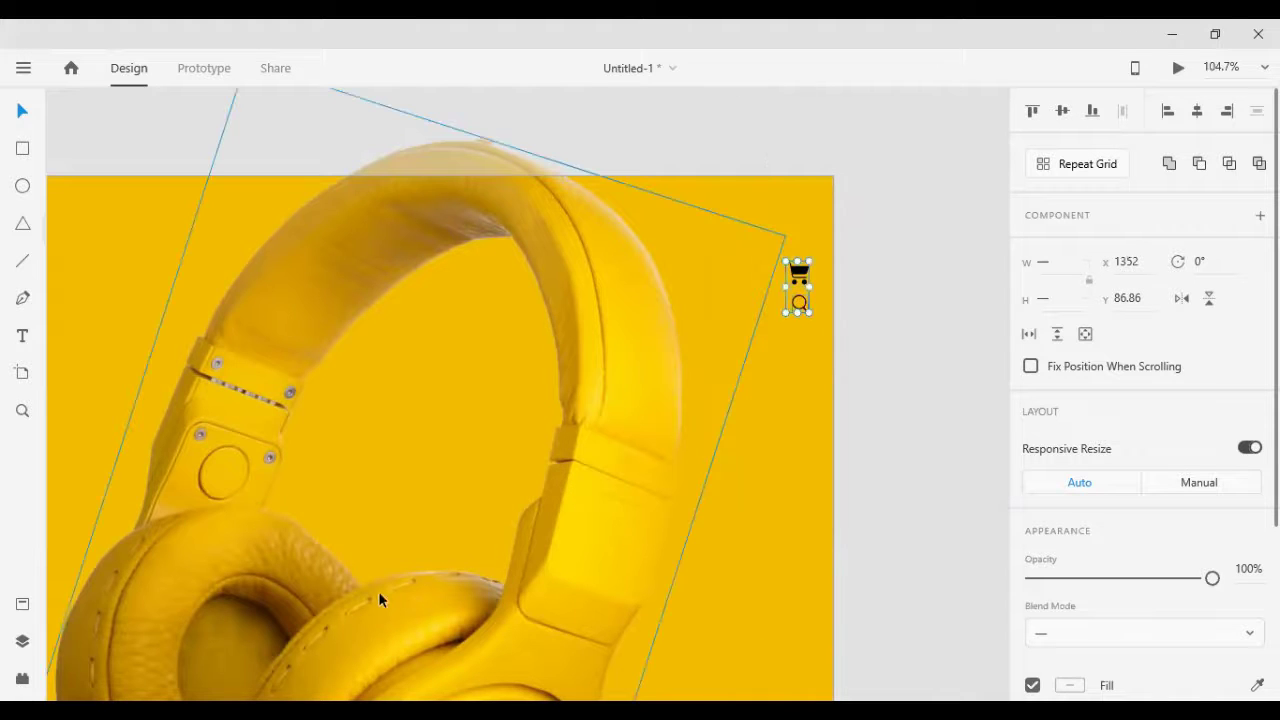
key("shift+Up")
key("shift+Up")
key("shift+Up")
key("shift+Up")
key("shift+Up")
key("shift+Up")
key("shift+Up")
key("shift+Up")
key("shift+Up")
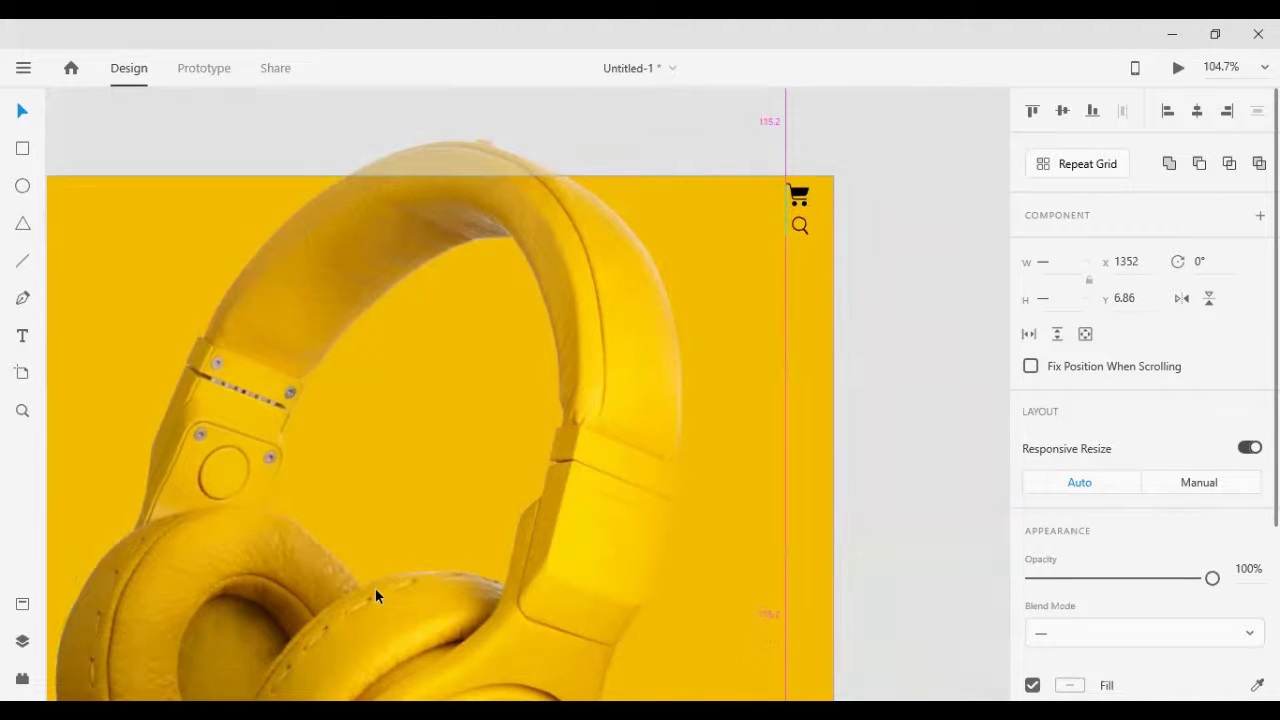
key("Down")
key("shift+Down")
key("shift+Down")
key("shift+Down")
key("shift+Down")
key("shift+Down")
key("shift+Right")
key("shift+Right")
key("shift+Right")
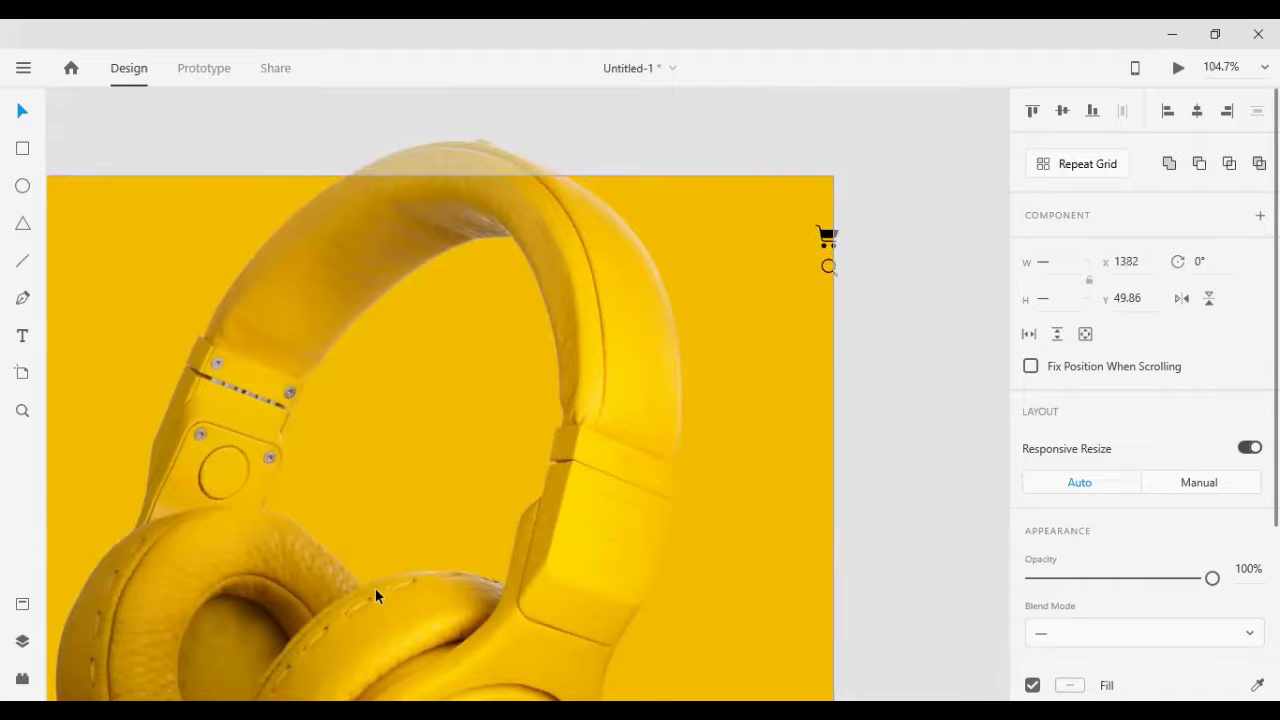
key("Left")
key("Left")
key("Left")
key("Left")
key("Left")
key("Left")
key("shift+Left")
key("shift+Left")
key("shift+Left")
key("shift+Left")
key("shift+Left")
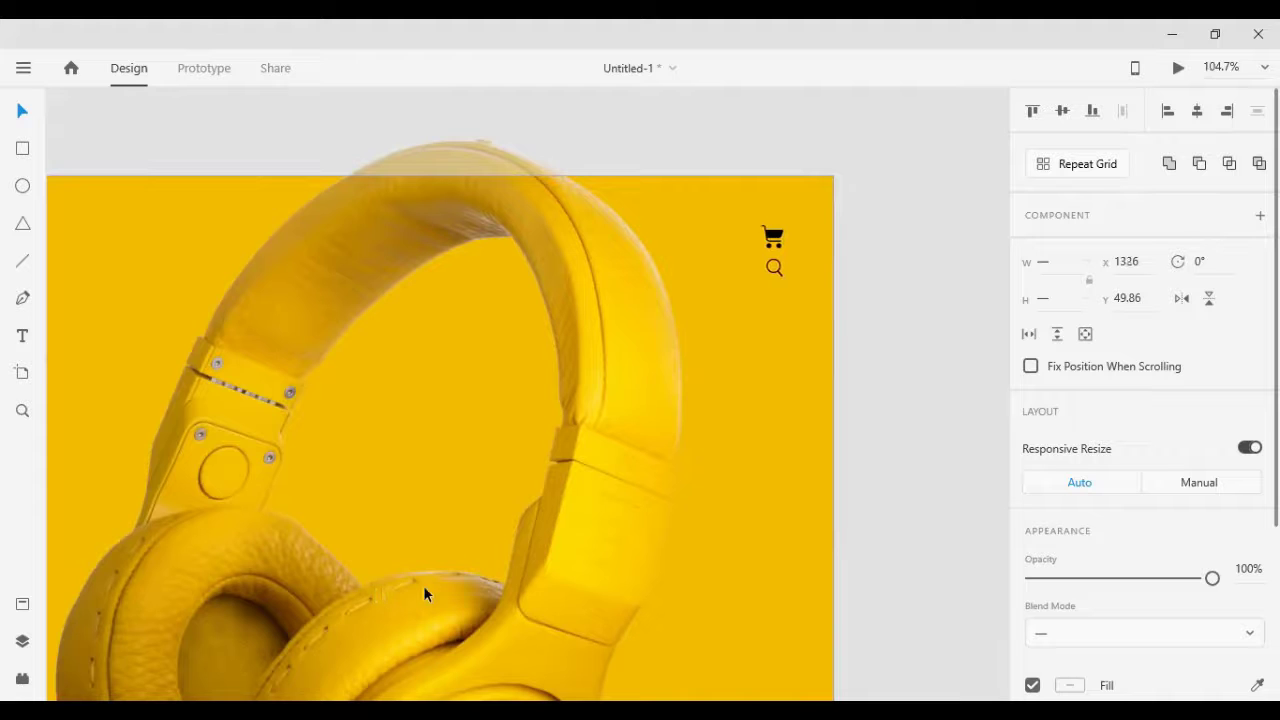
key("shift+Right")
Step: Draw a horizontal line about 22 px long above the cart icon with the Pen tool
scroll(797, 191, "up", 5)
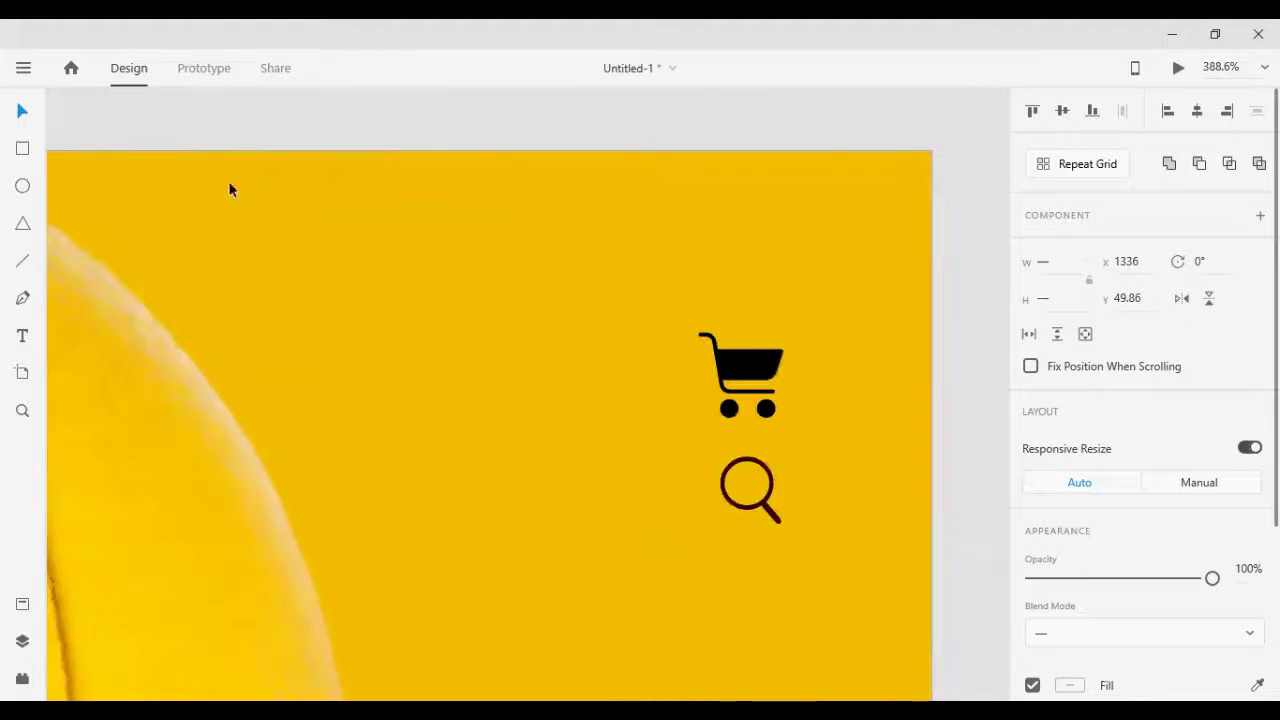
left_click(22, 298)
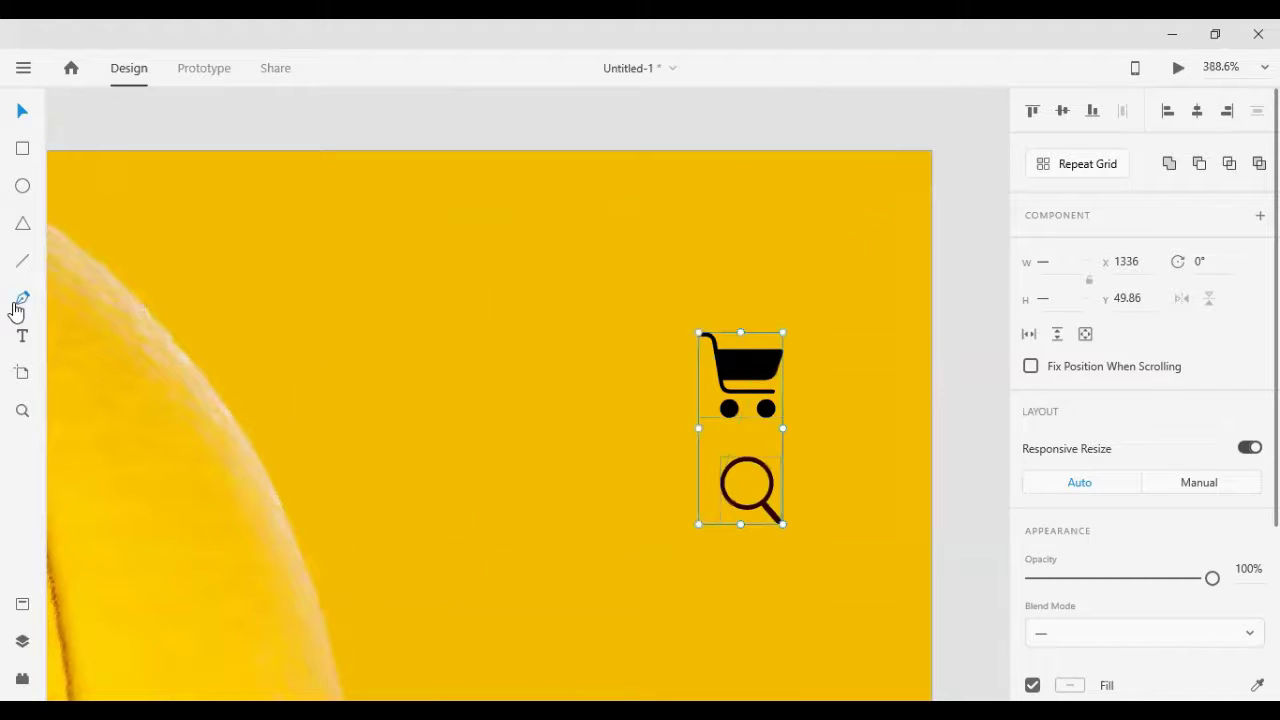
left_click(692, 261)
left_click(774, 261)
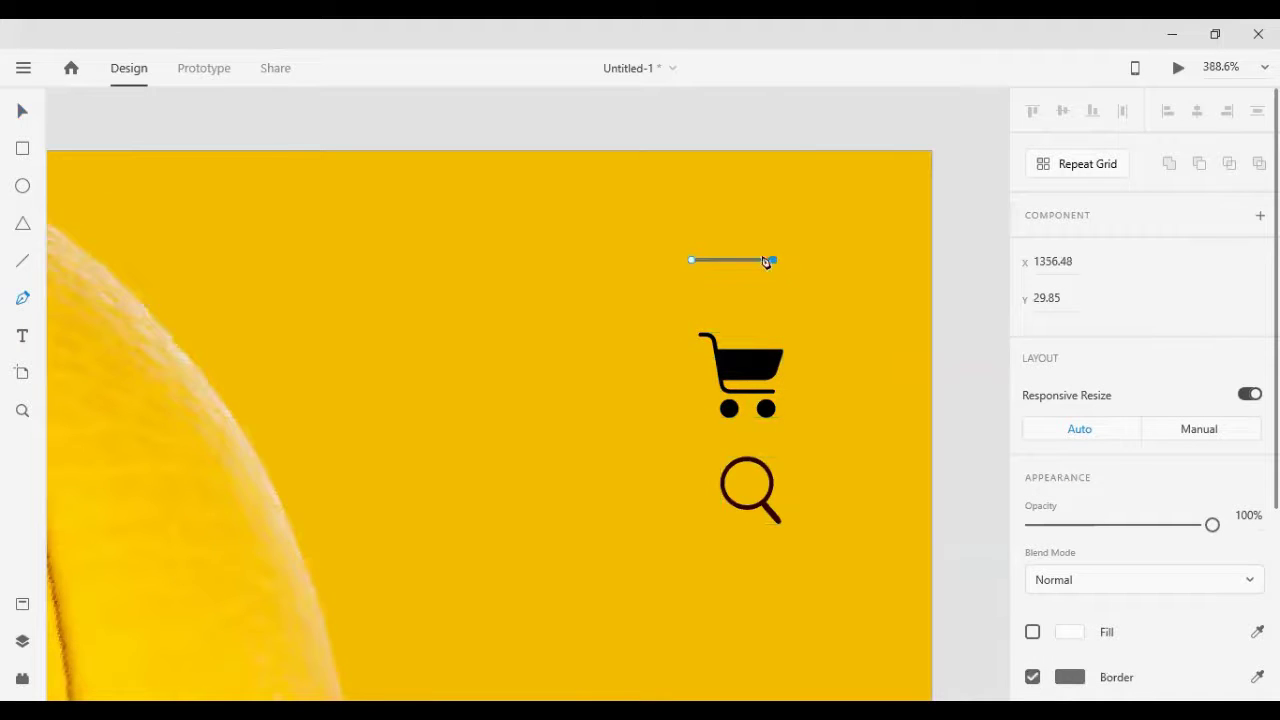
left_click(22, 111)
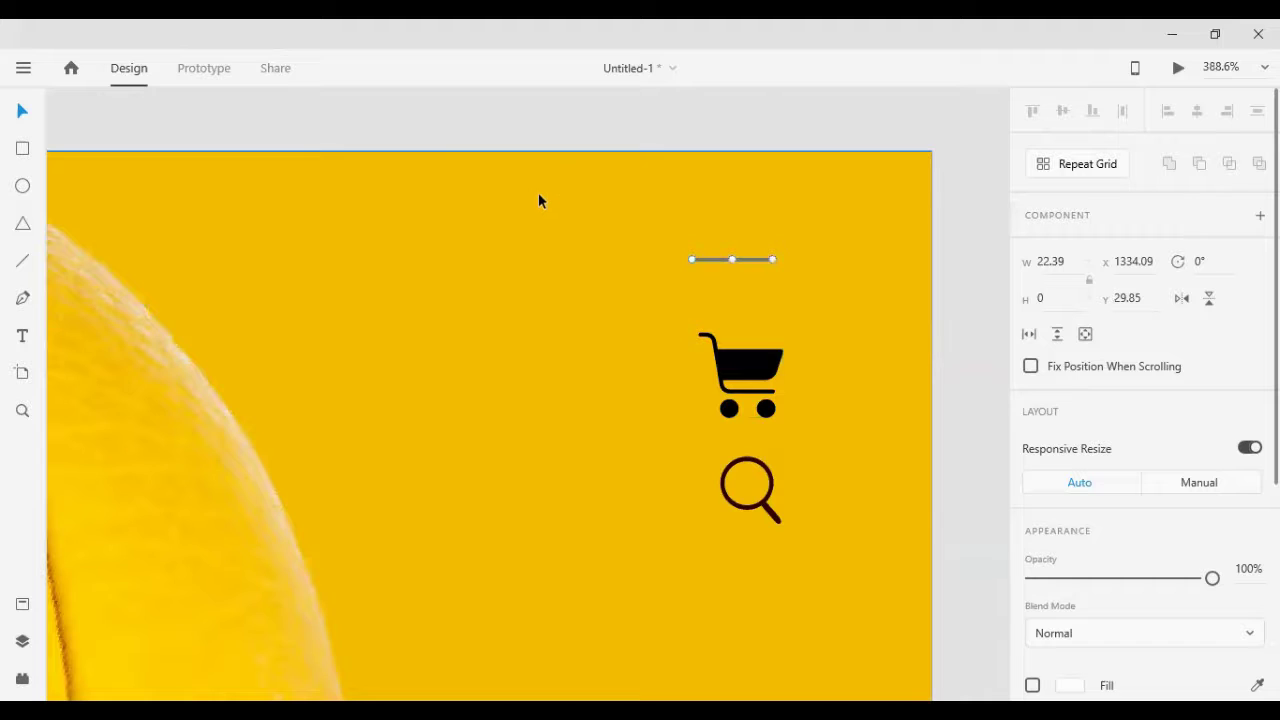
Step: Duplicate the line twice below the original, placing the copies at Y 39.85 and Y 44.85
key("shift+Down")
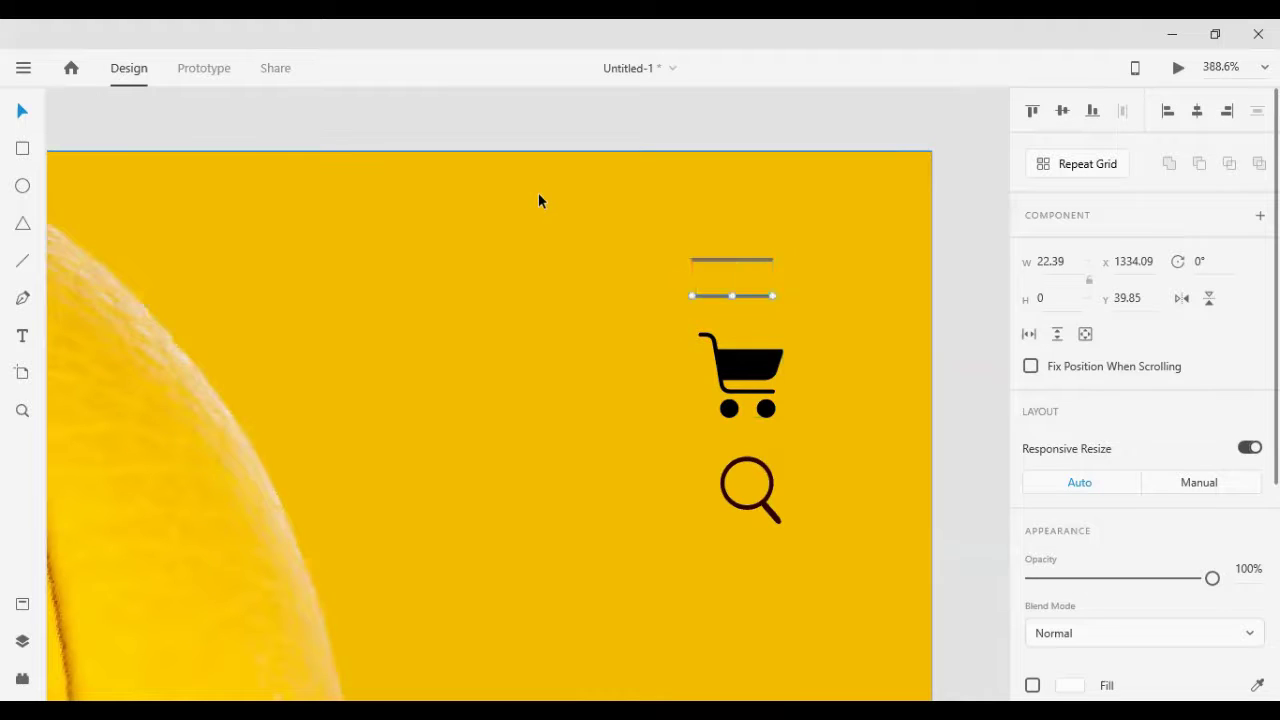
key("ctrl+d")
key("shift+Down")
key("Up")
key("Up")
key("Up")
key("Up")
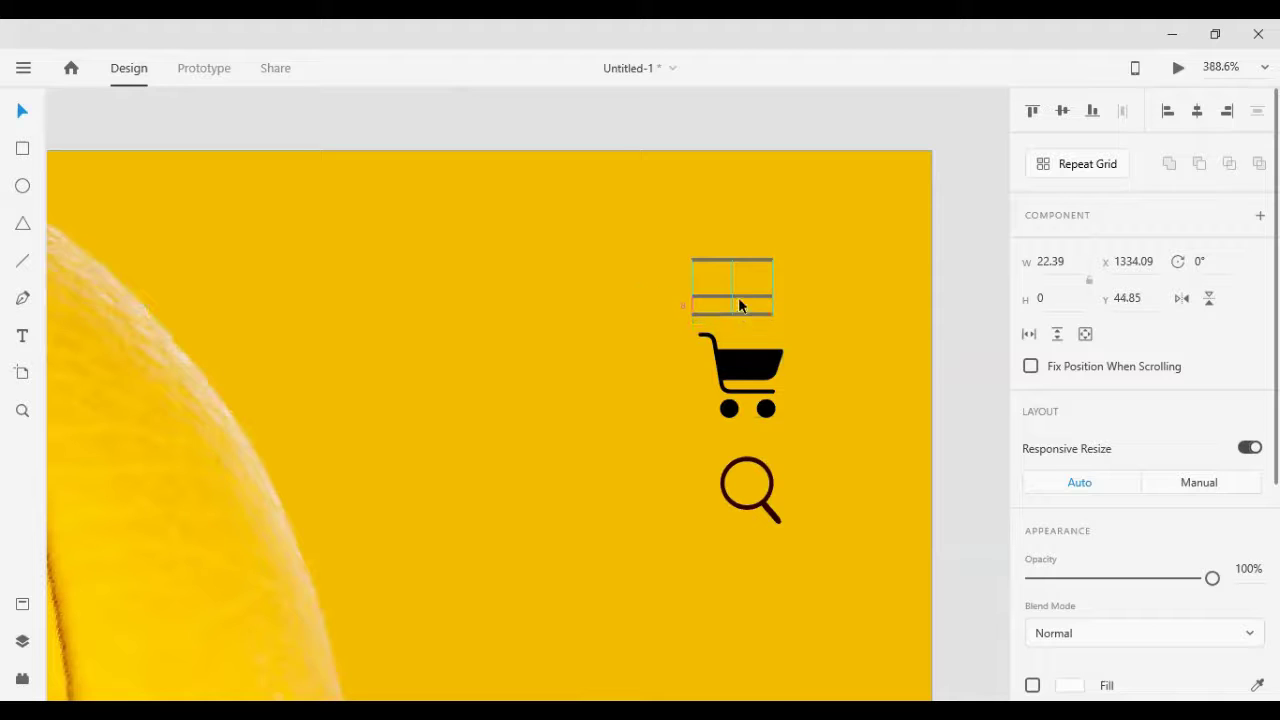
Step: Nudge the two lower lines up together so all three lines are evenly spaced 5 px apart
left_click(739, 297, "shift")
key("Up")
key("Up")
key("Up")
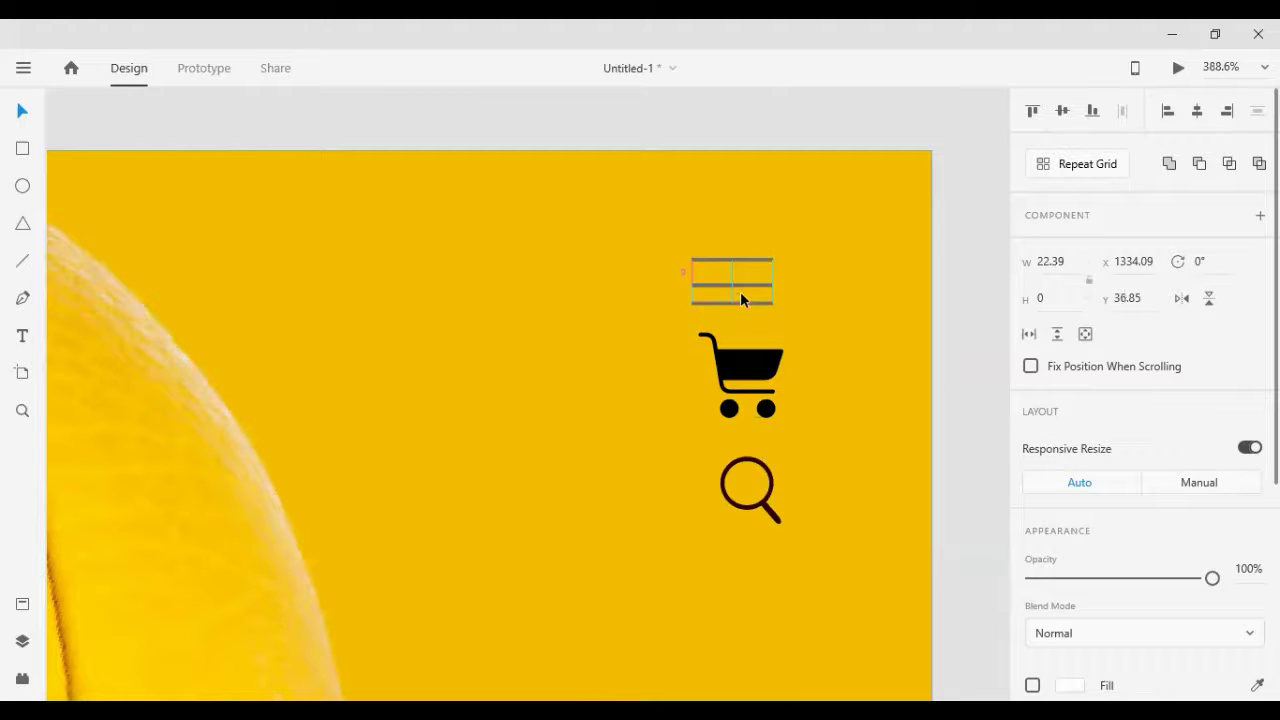
key("Up")
key("Up")
Step: Widen the spacing between the three lines to 6 px and shorten the middle line from its left end to about 14 px
left_click(759, 104)
left_click(730, 296)
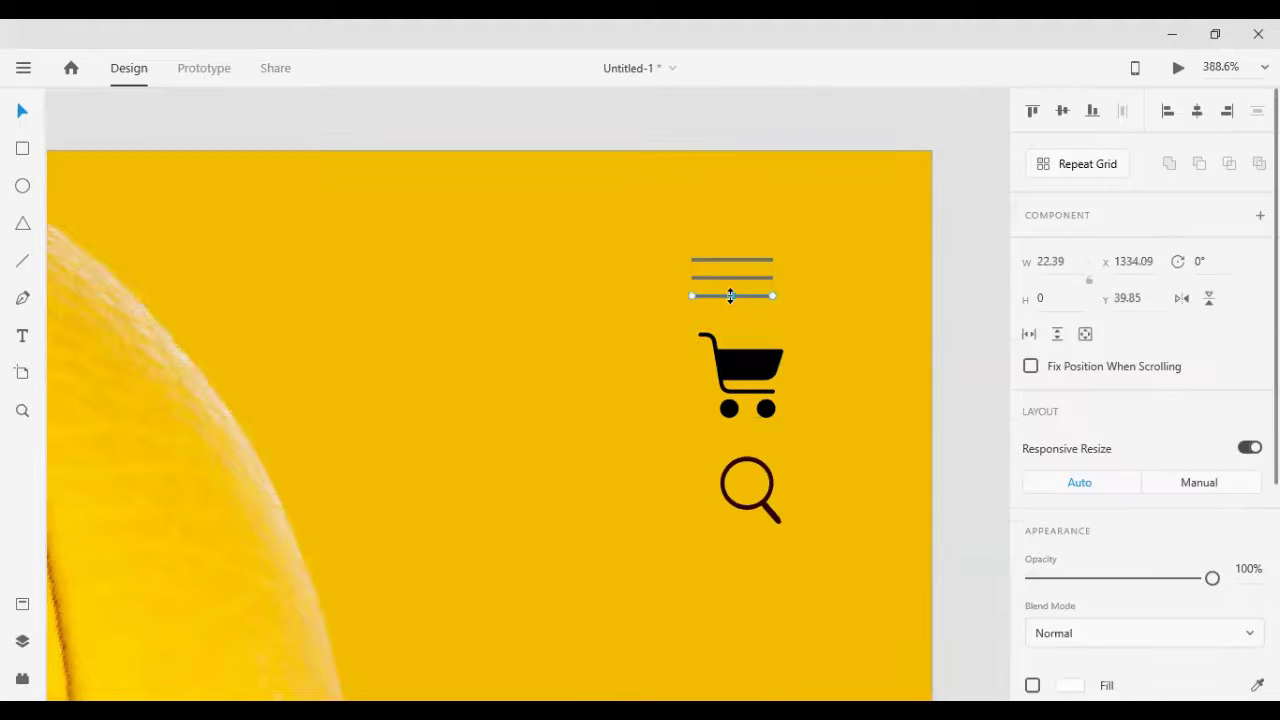
key("Down")
left_click(735, 278)
key("Down")
left_click(741, 299)
key("Down")
left_click(715, 282)
left_click_drag(691, 282, 720, 285)
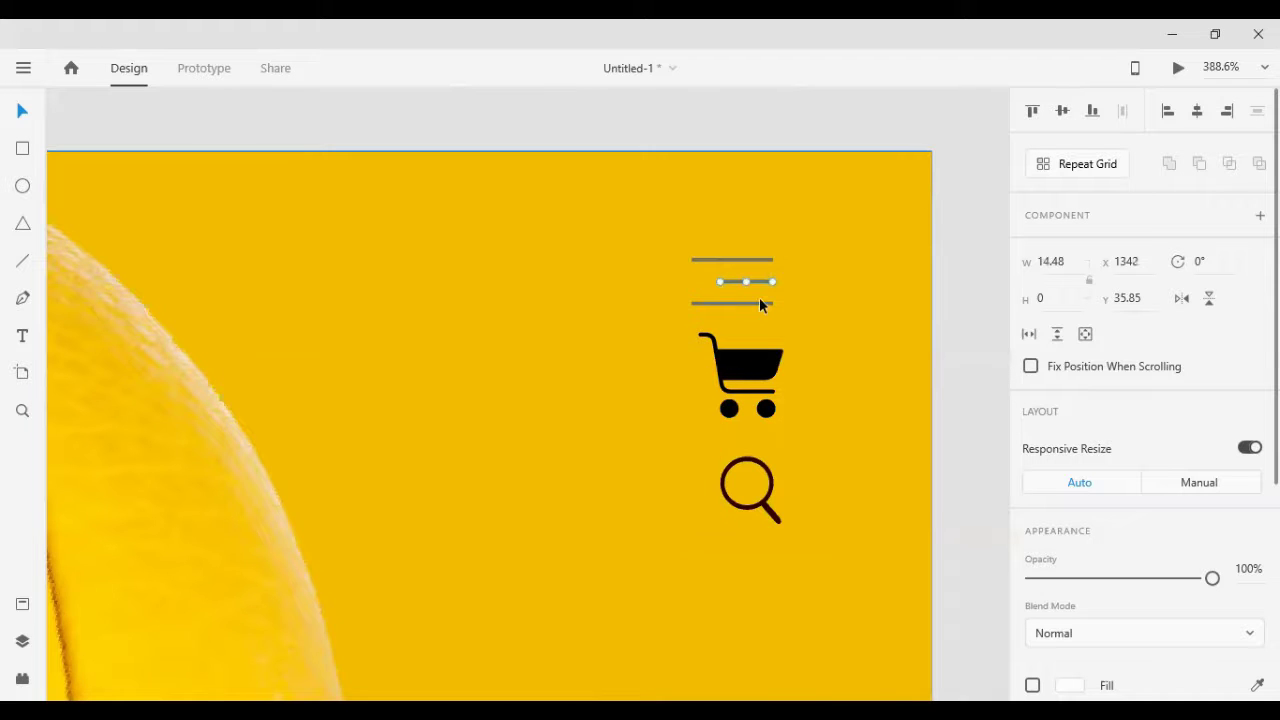
Step: Set the border size of all three menu lines to 2 and sample the cart's black as their fill
left_click(665, 209)
left_click_drag(670, 122, 800, 297)
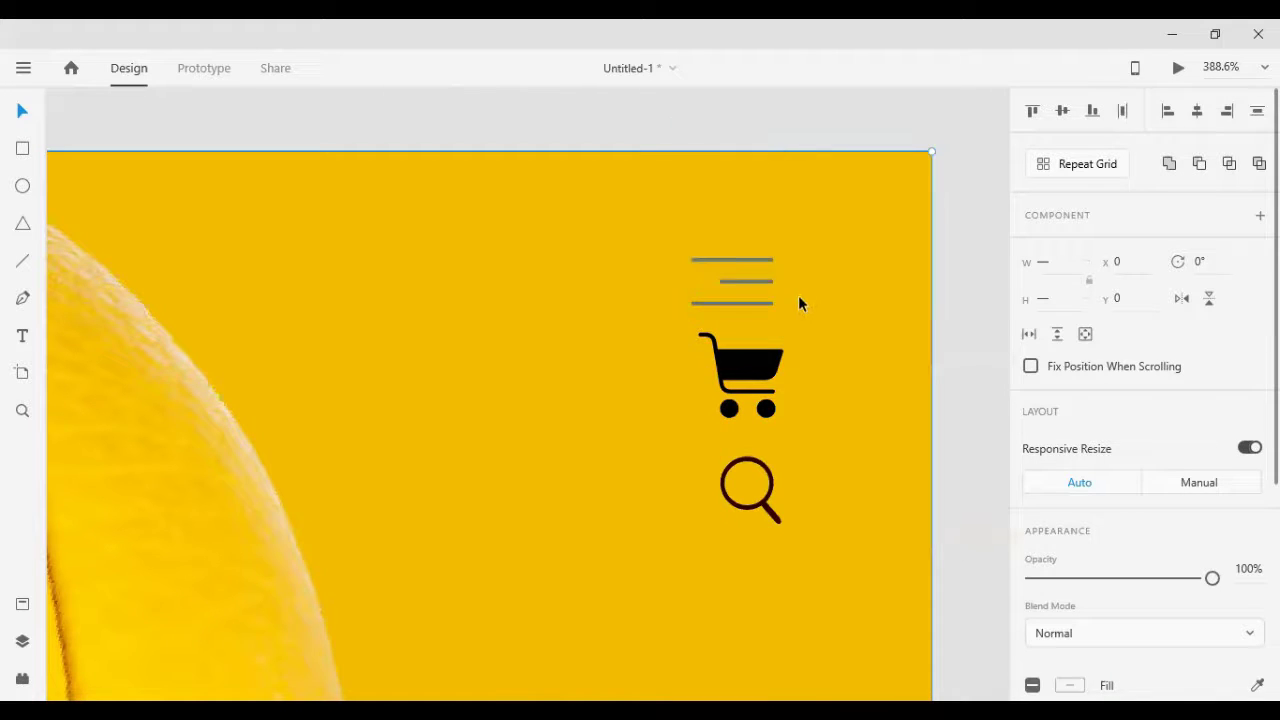
scroll(1180, 527, "down", 2)
scroll(1180, 527, "down", 1)
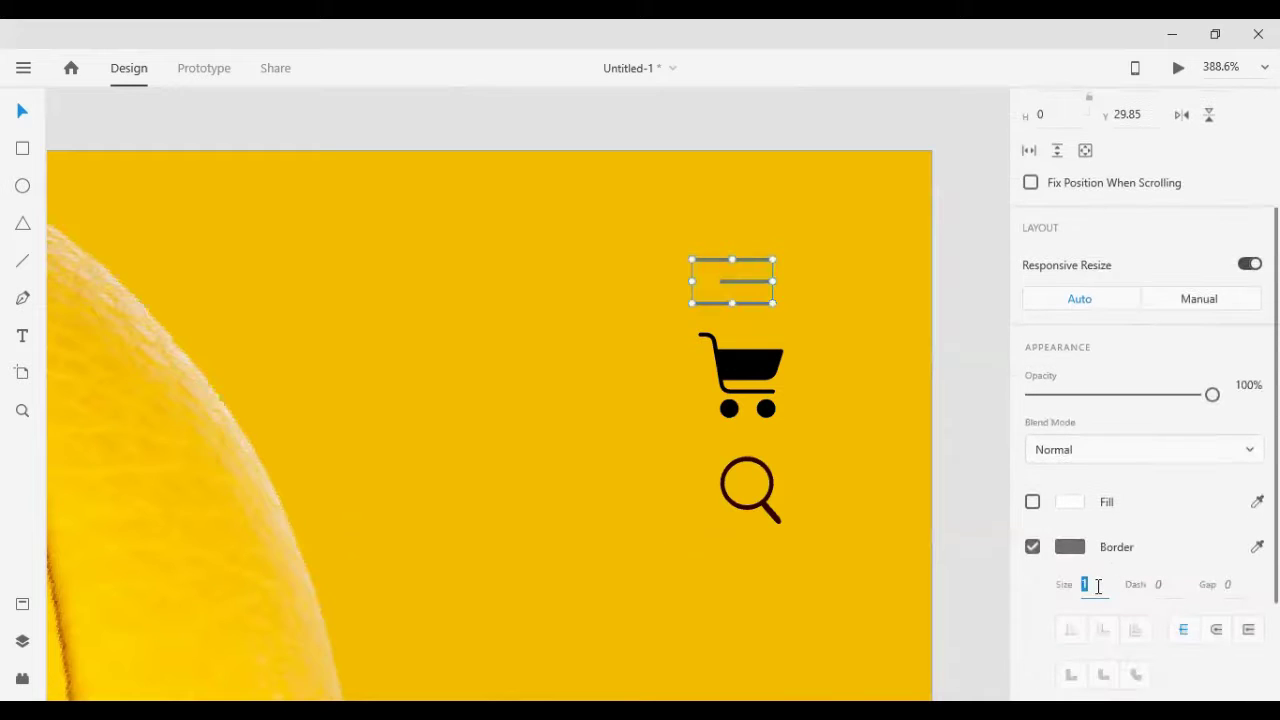
key("Up")
scroll(1163, 477, "down", 1)
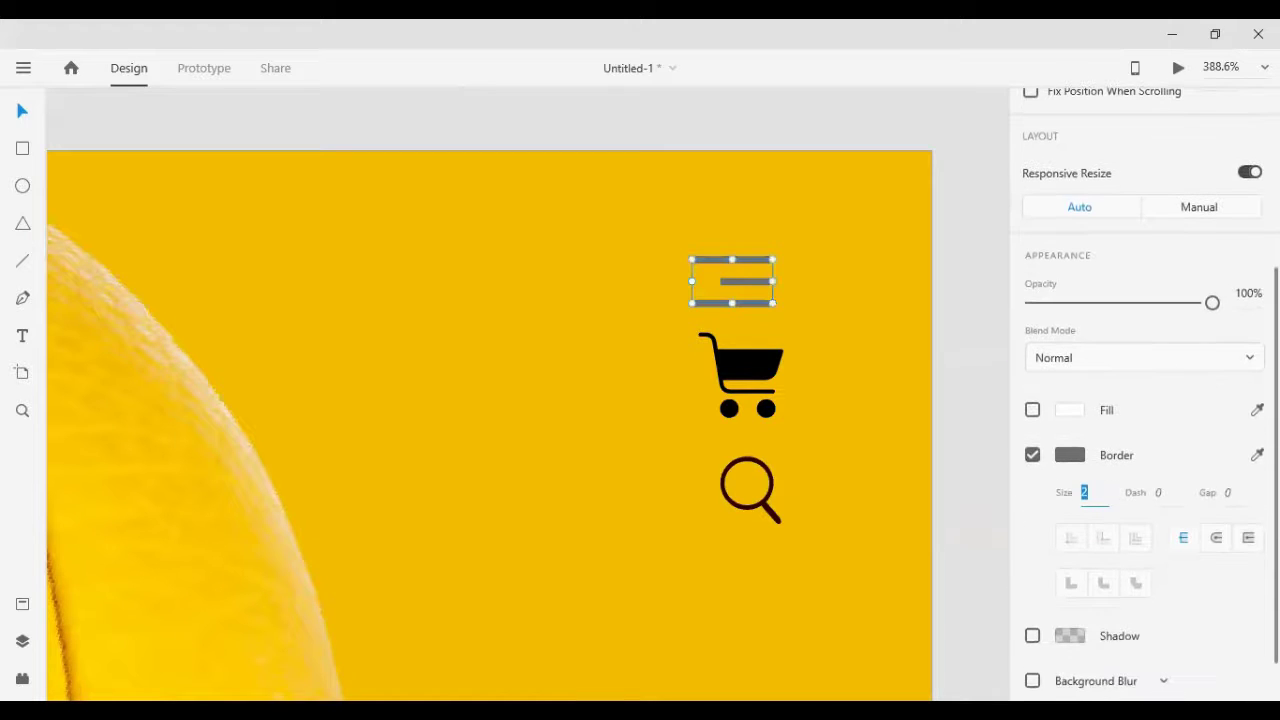
left_click(755, 371)
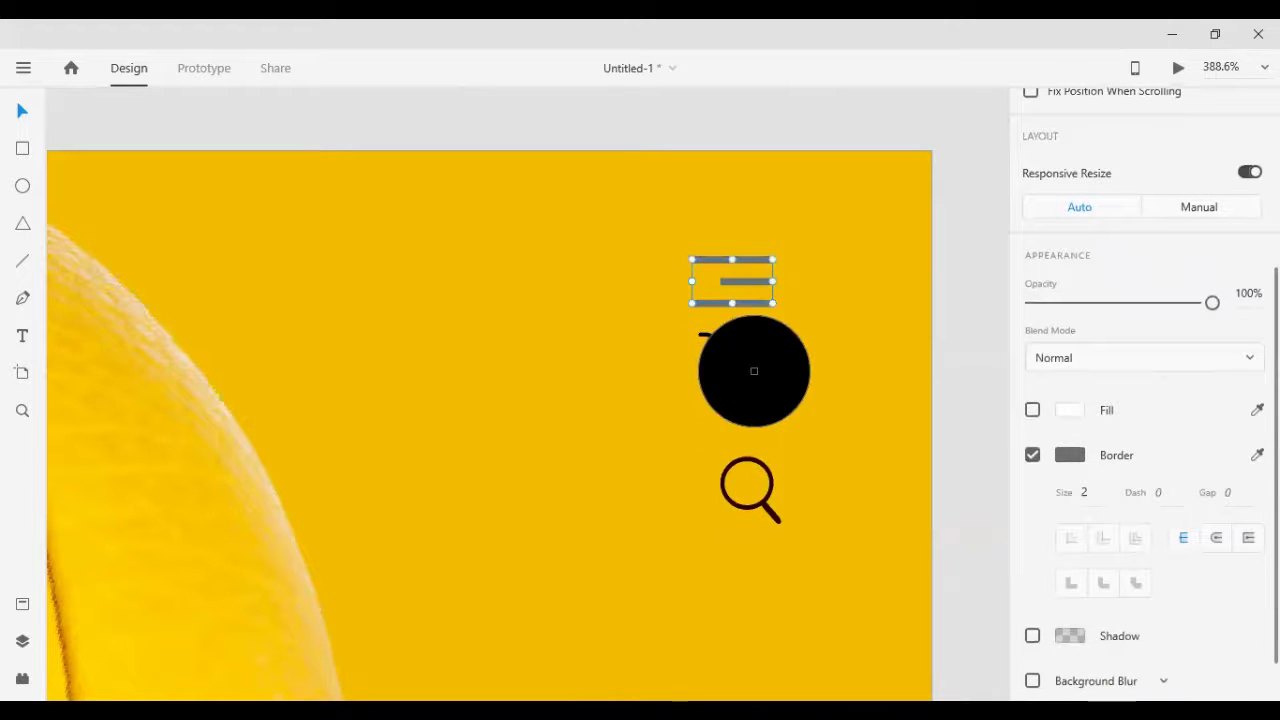
Step: Recolour the magnifier icon's fill with the black sampled from the cart icon
left_click(763, 510)
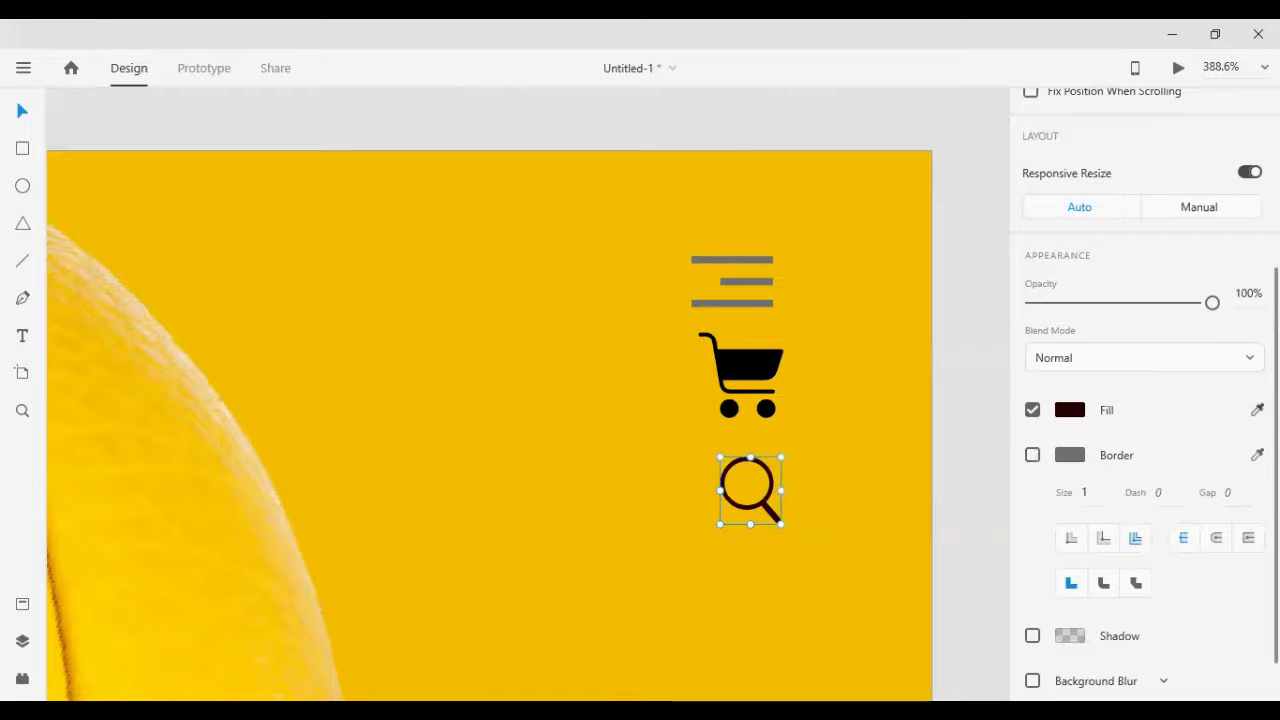
left_click(1257, 410)
left_click(740, 360)
Step: Recolour the borders of the three menu lines with the black sampled from their fill swatch
left_click(697, 120)
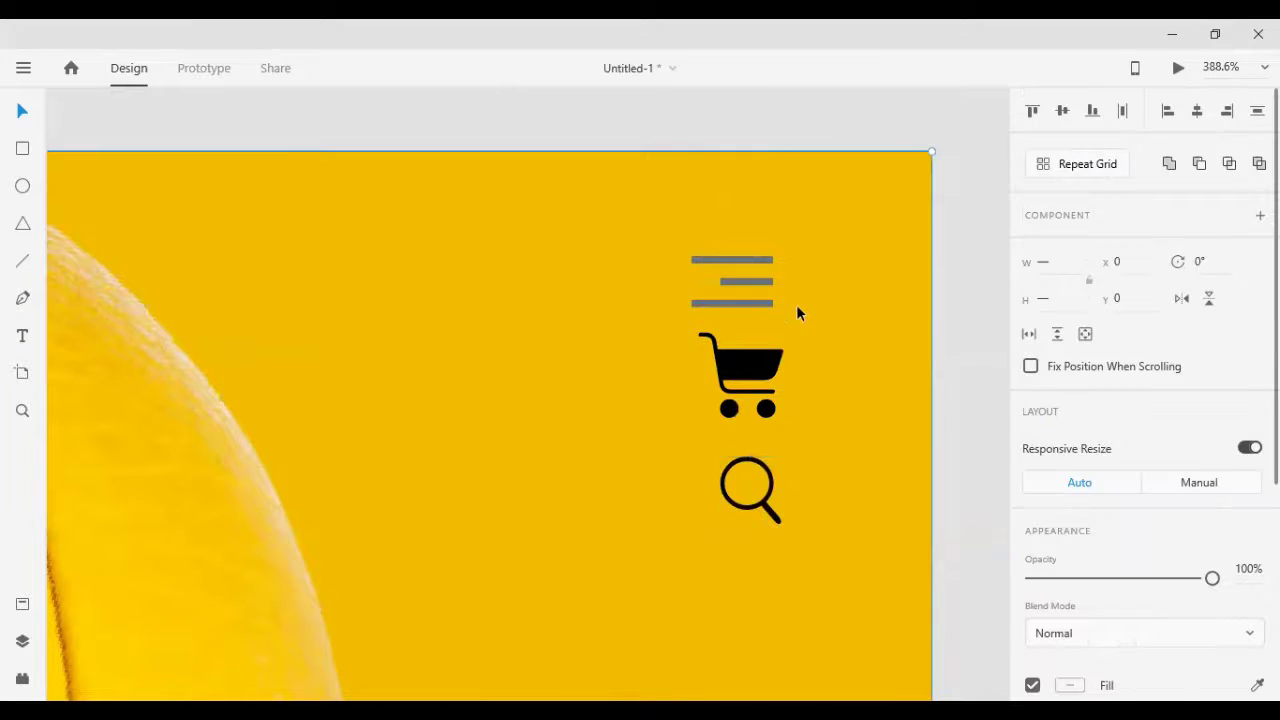
left_click(765, 302)
scroll(1196, 499, "down", 2)
left_click(1257, 546)
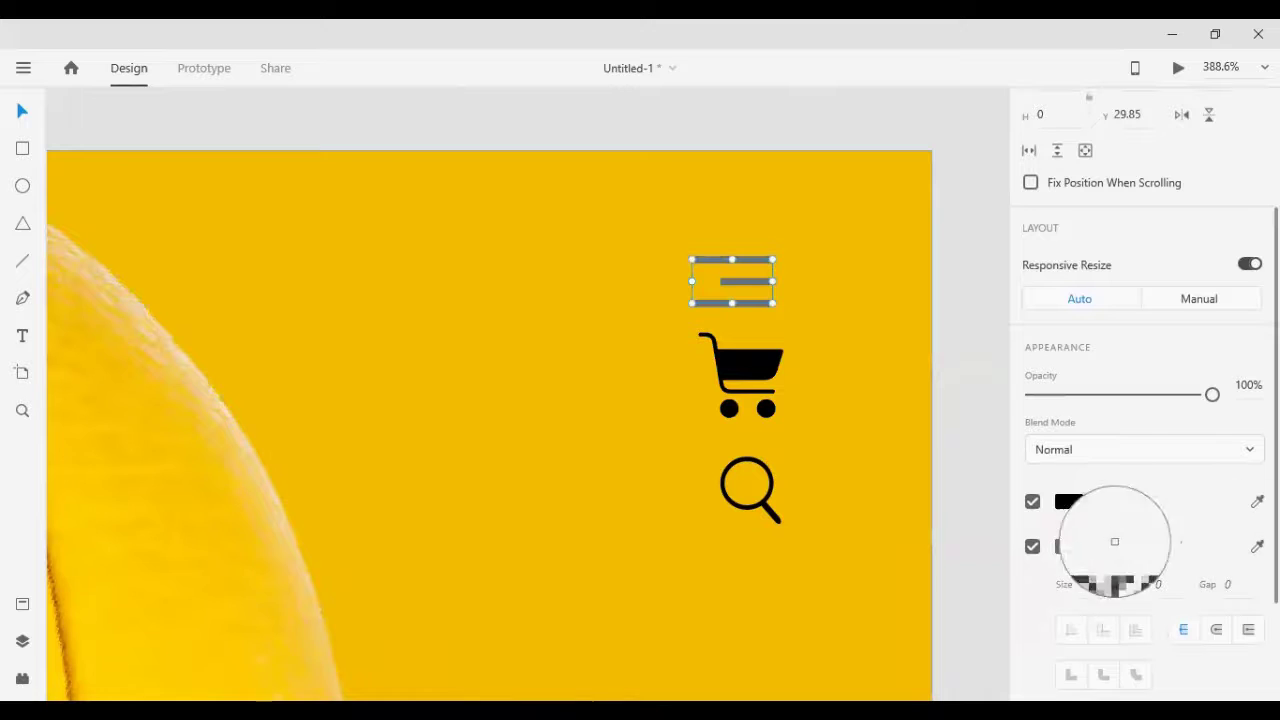
left_click(1064, 500)
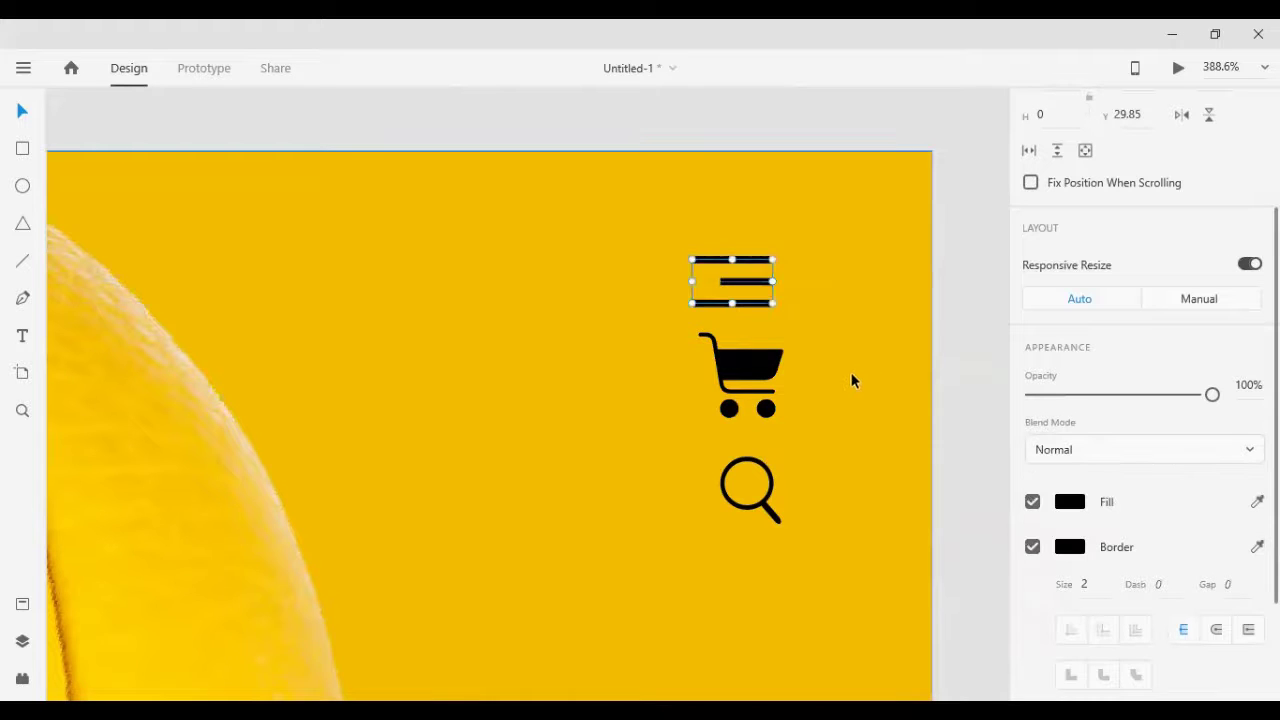
Step: Centre-align the menu, cart and magnifier icons on one vertical axis, and shift the magnifier slightly right
left_click_drag(727, 106, 303, 509)
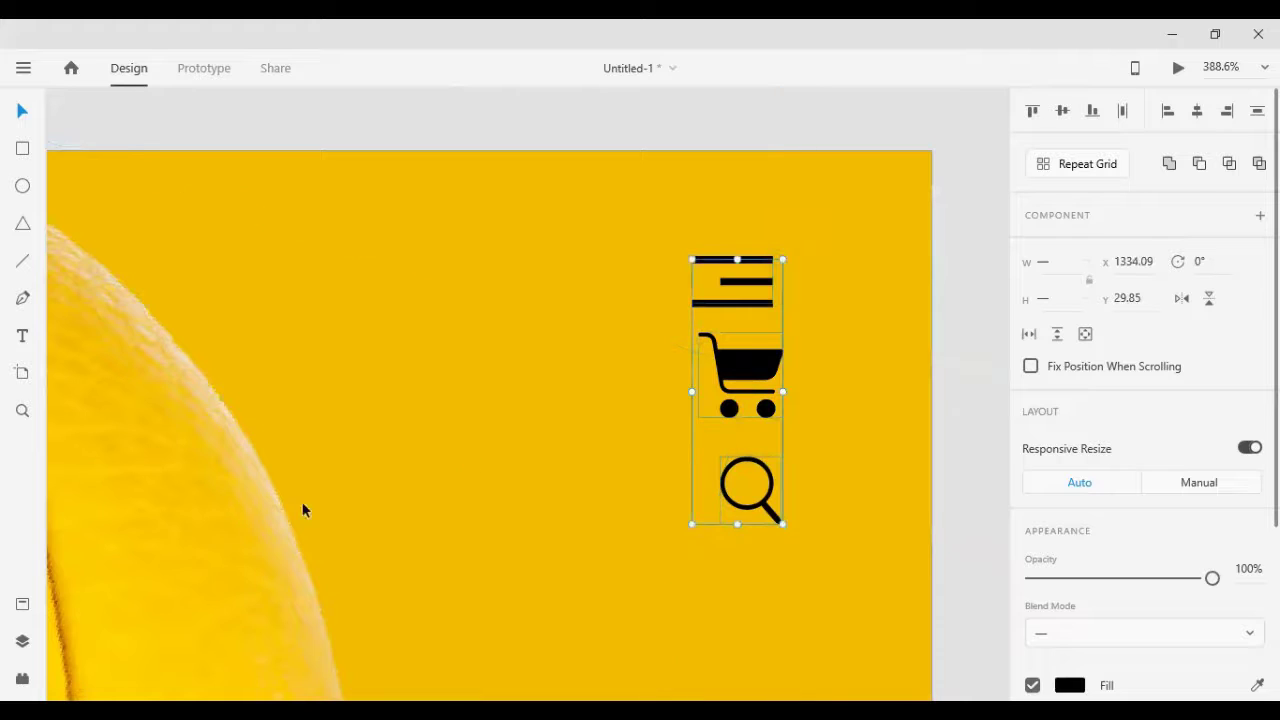
left_click(1197, 112)
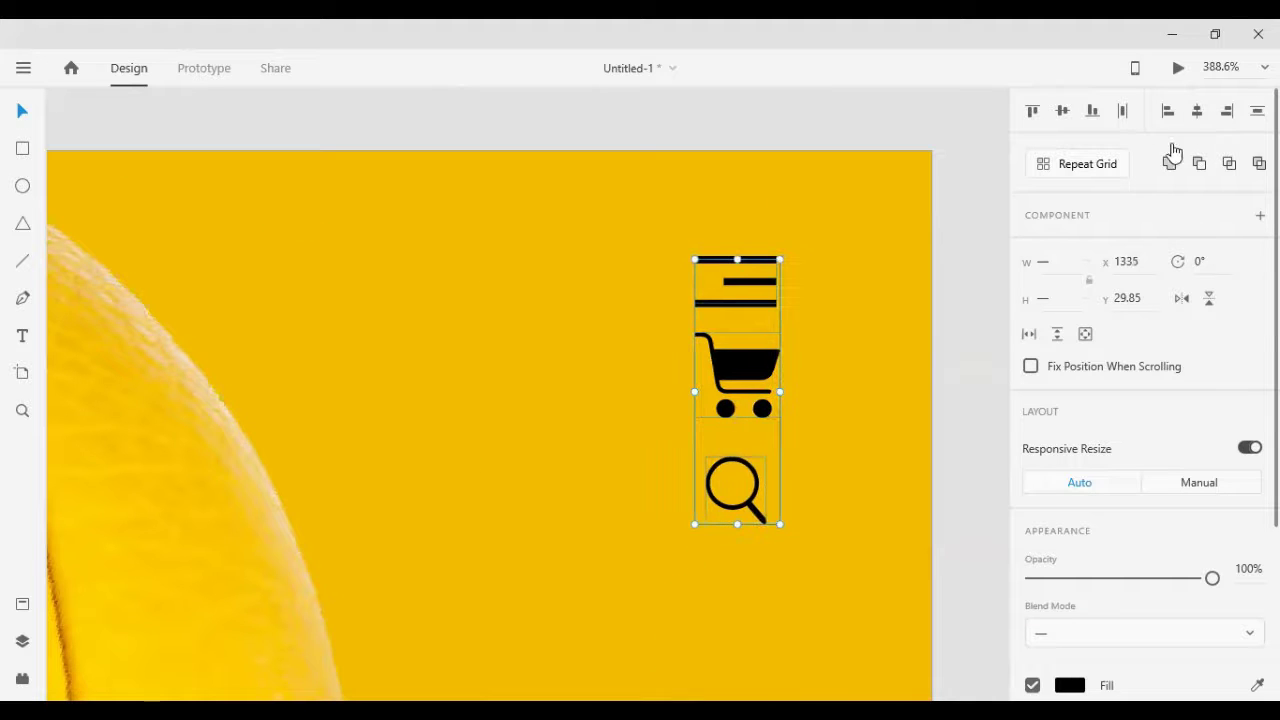
left_click(963, 496)
left_click(760, 518)
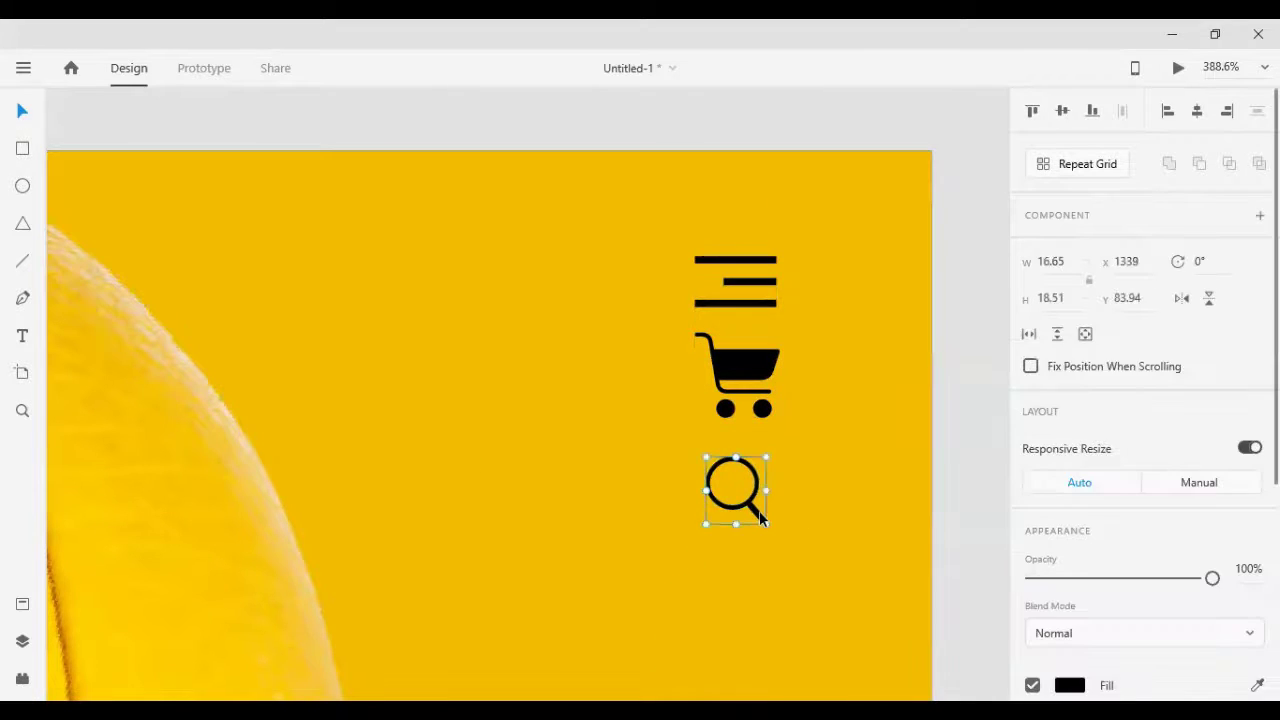
left_click_drag(760, 518, 772, 518)
Step: Distribute the menu, cart and magnifier icons evenly in the vertical direction and move them down to Y 41
left_click_drag(703, 135, 820, 533)
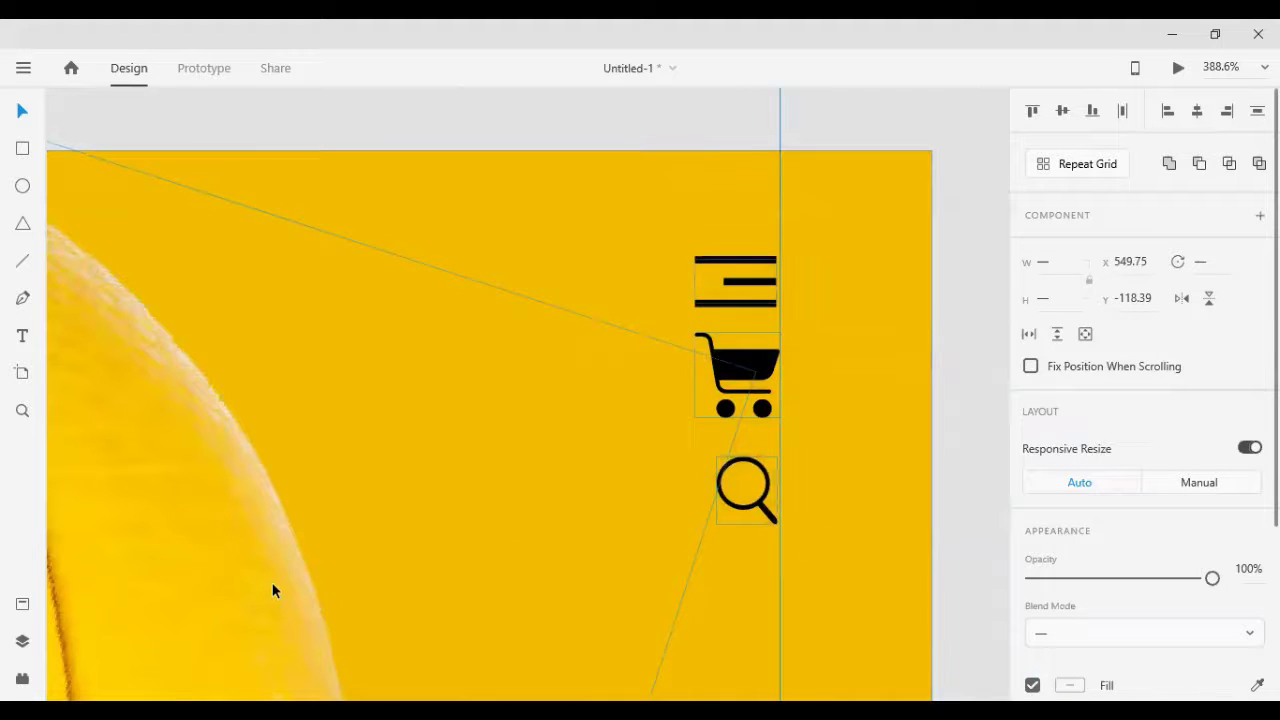
left_click(1256, 112)
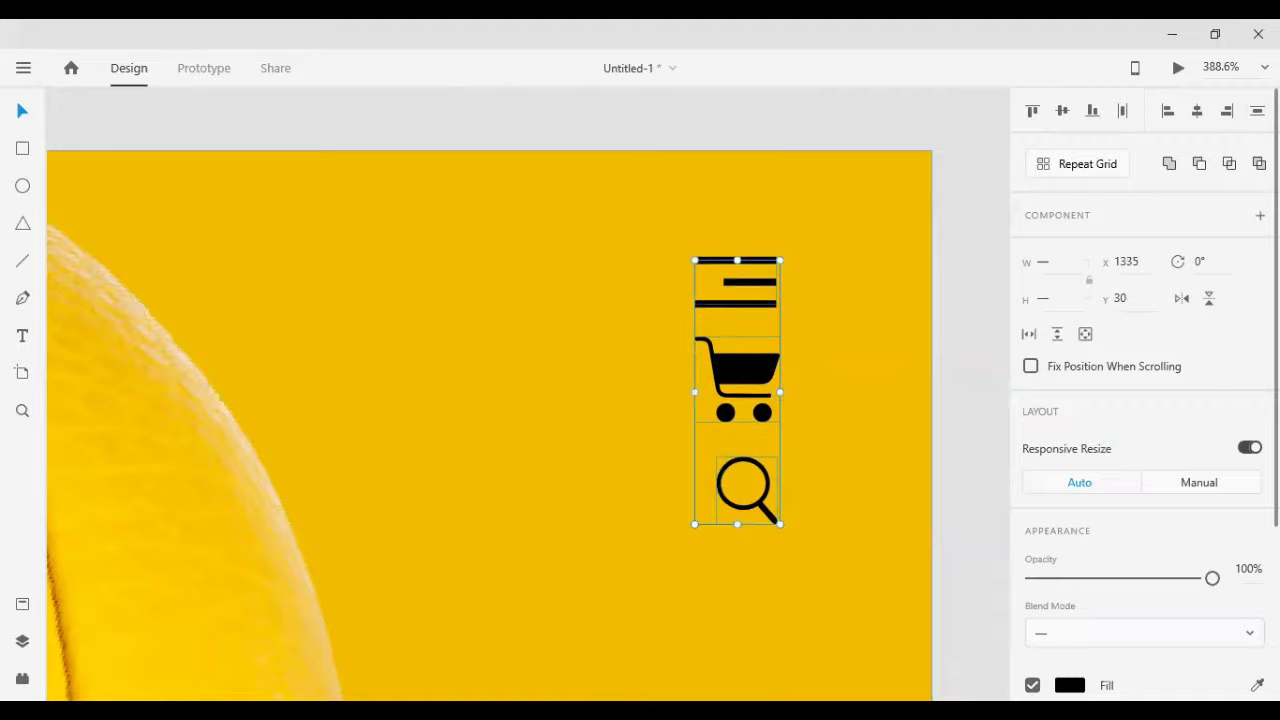
key("shift+Up")
key("shift+Up")
key("shift+Up")
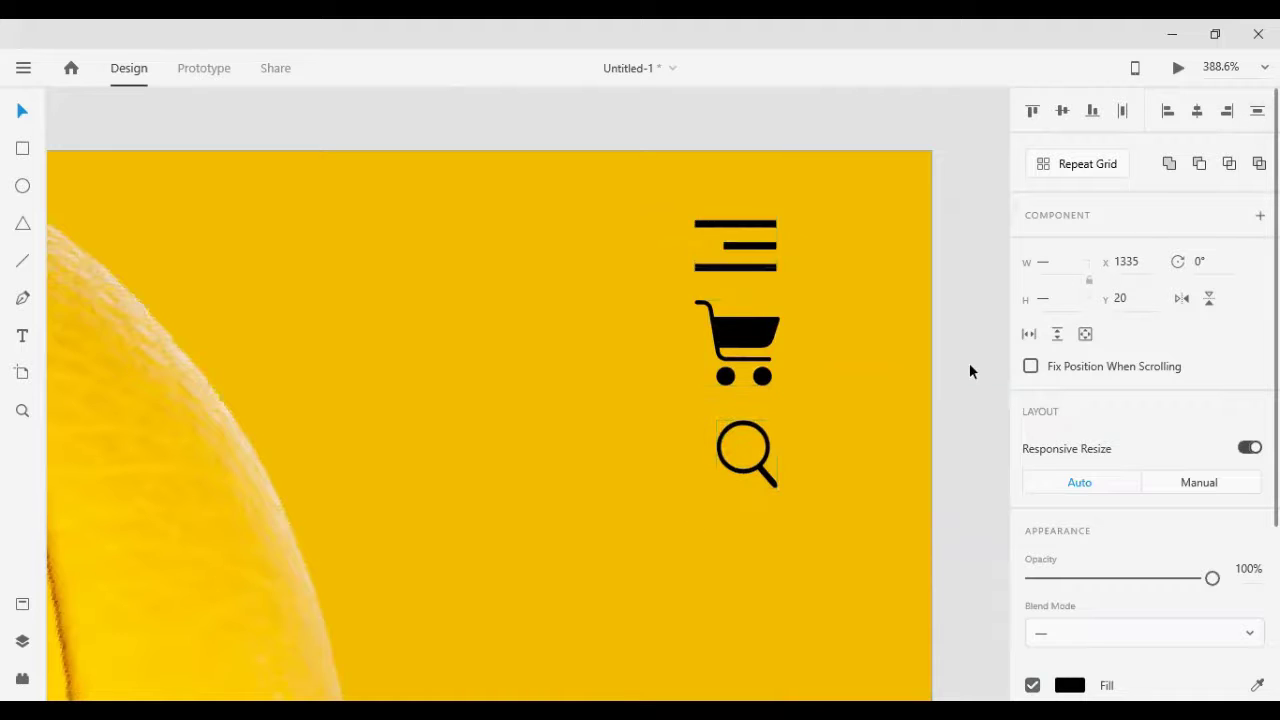
key("Down")
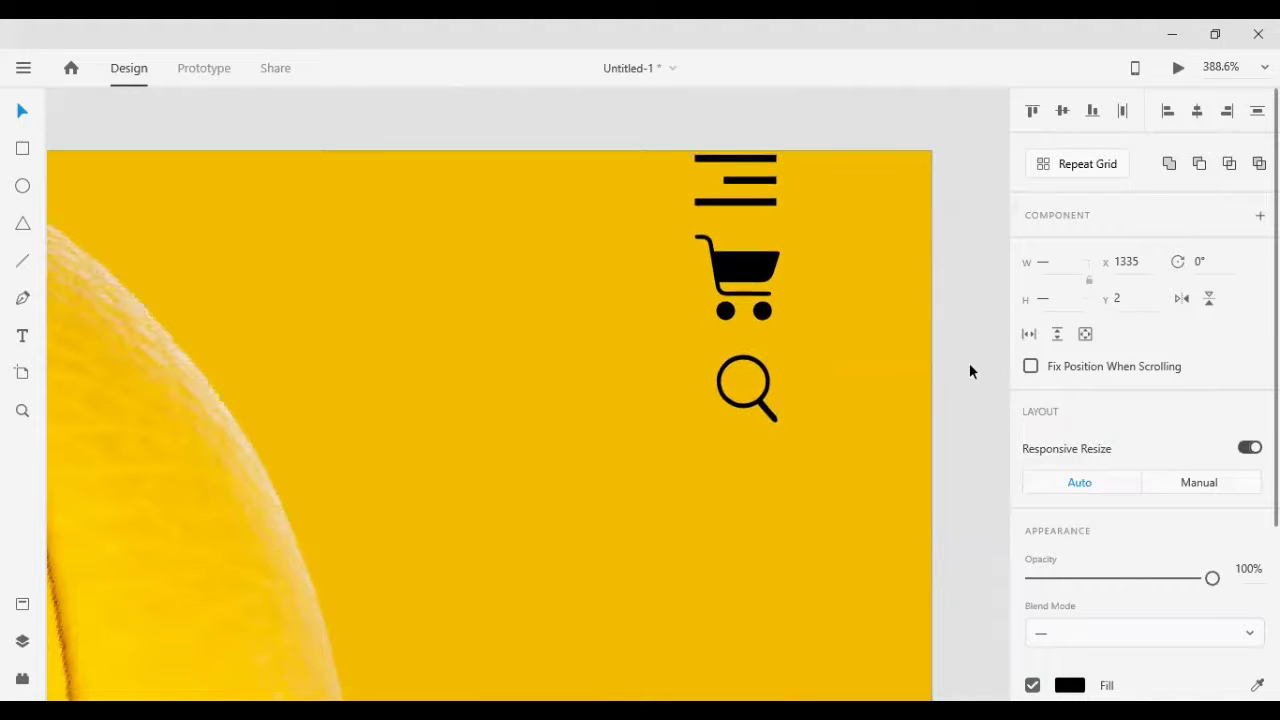
key("shift+Down")
key("shift+Down")
key("shift+Down")
key("shift+Down")
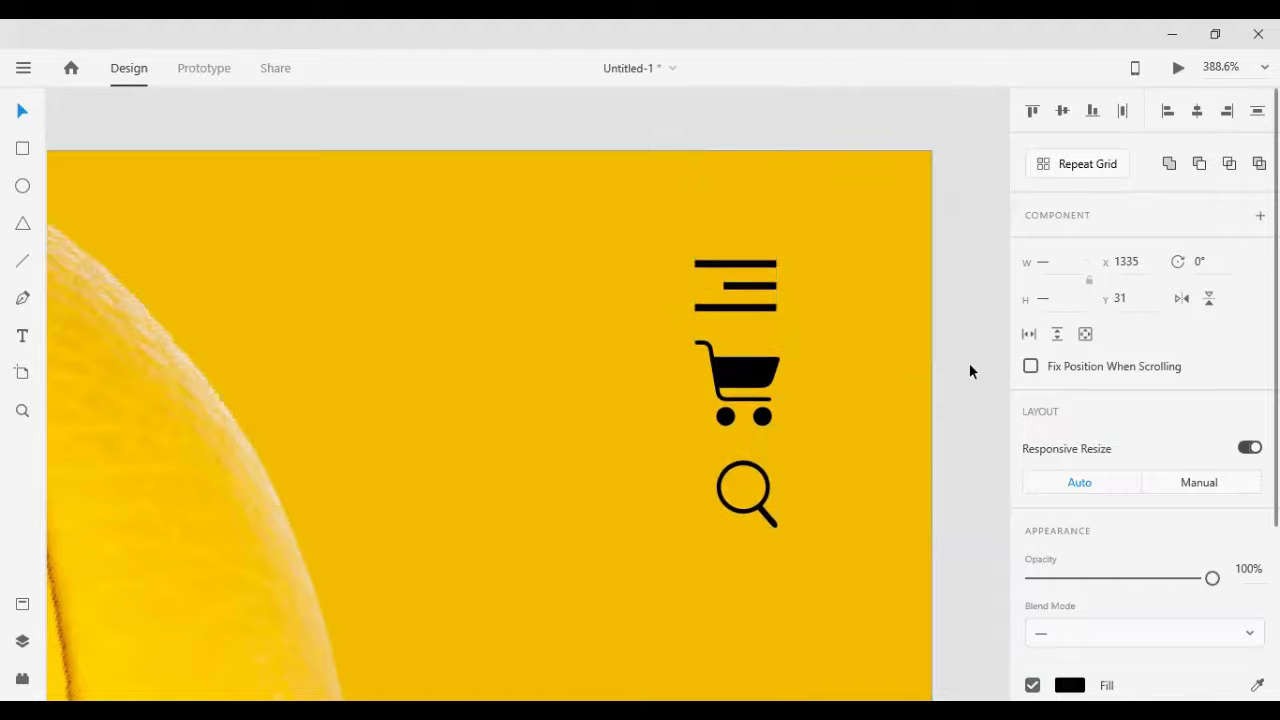
scroll(521, 508, "down", 10)
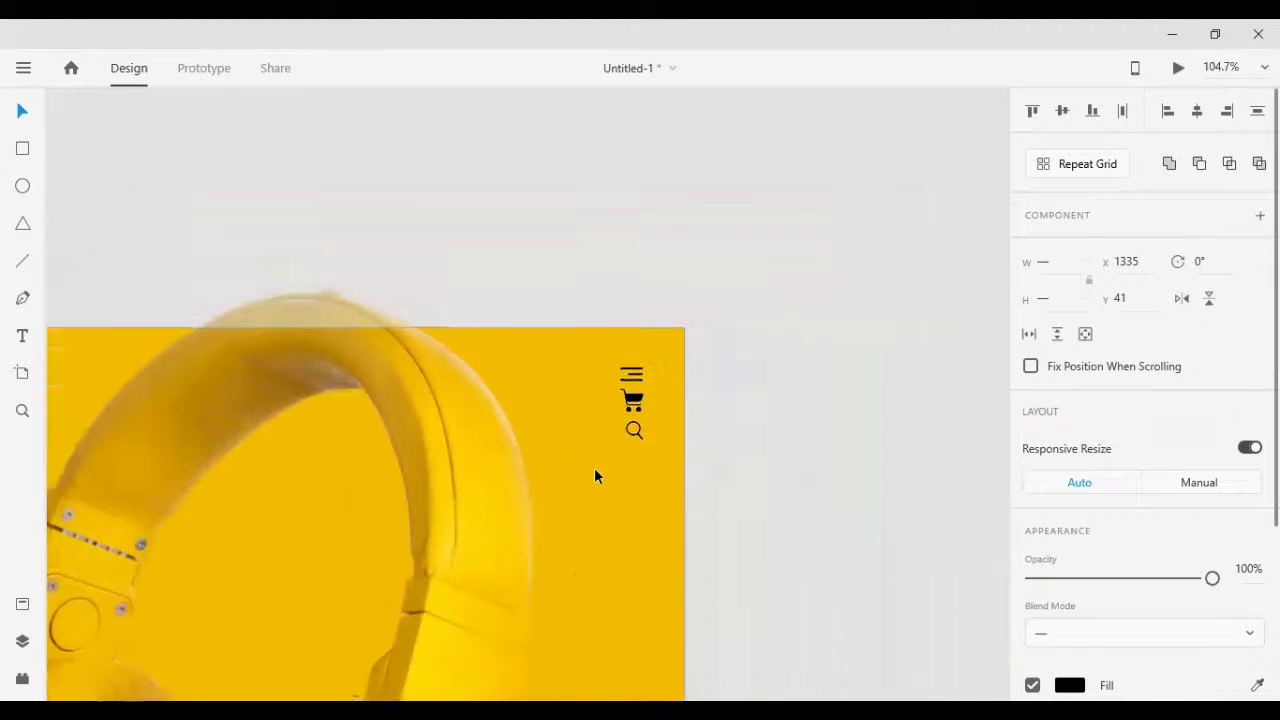
scroll(517, 484, "up", 3)
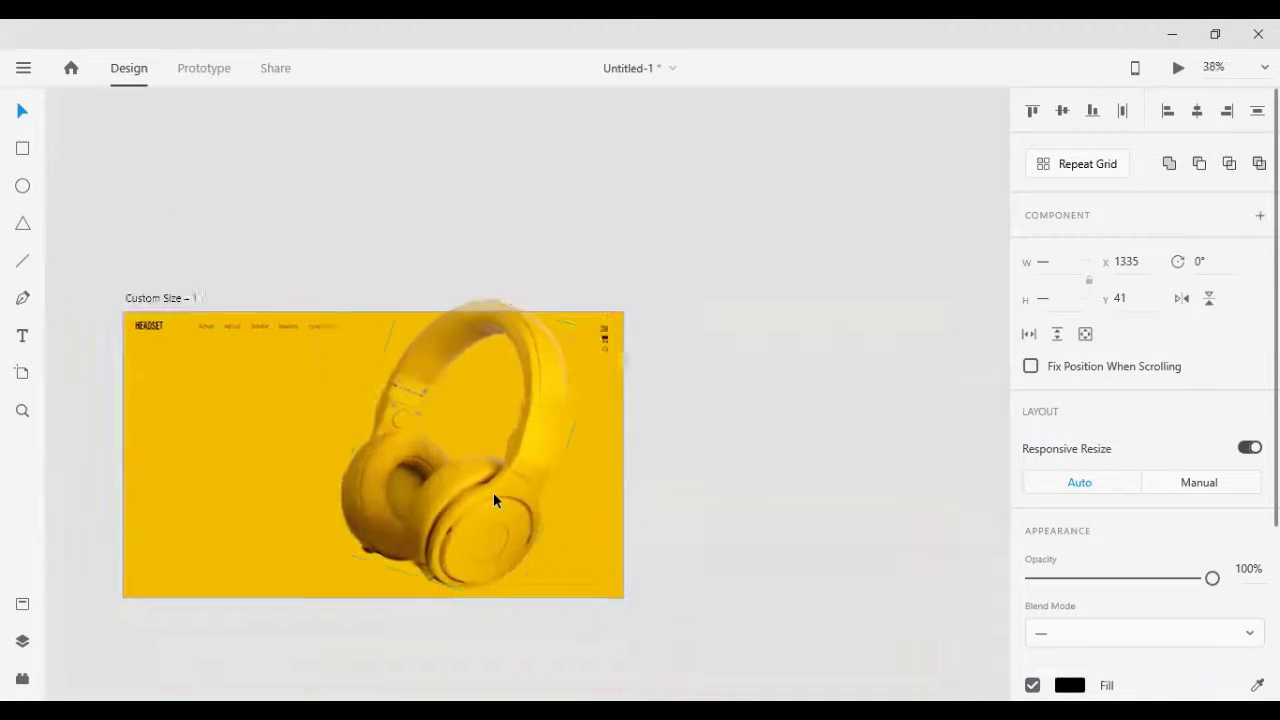
left_click(838, 375)
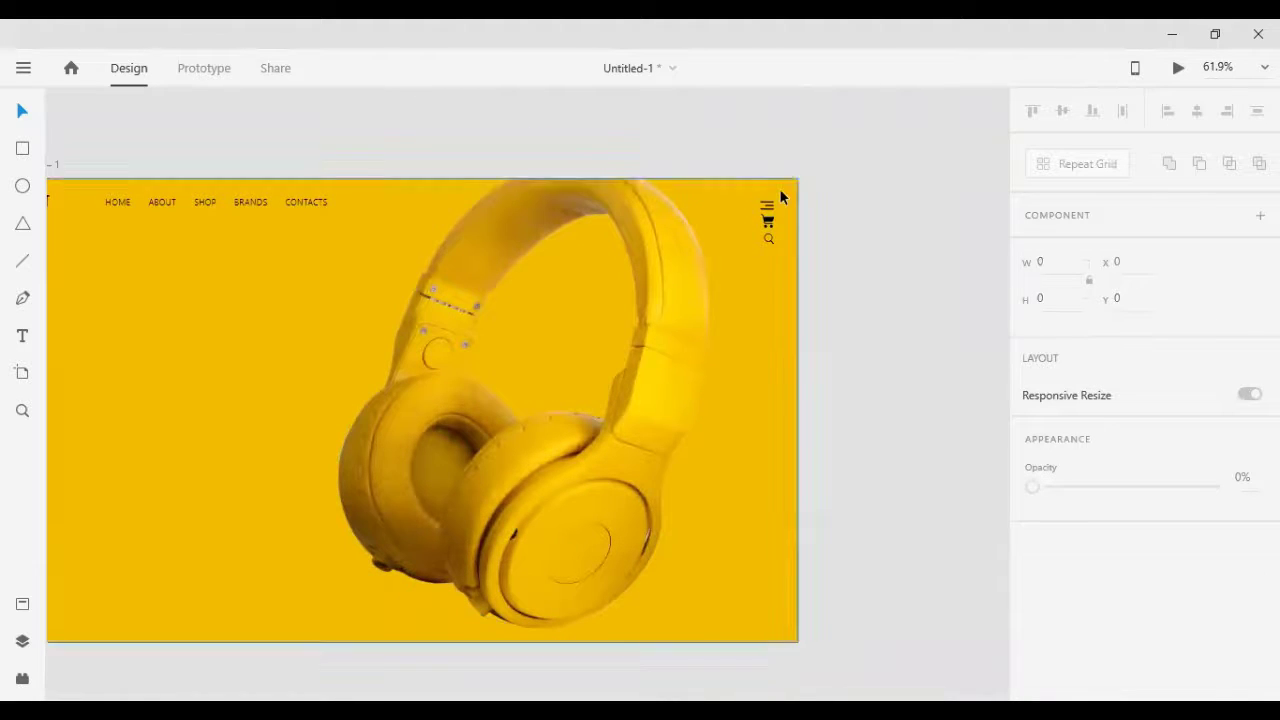
Step: Scale the cart icon down to about half its size around its centre
scroll(775, 200, "up", 6)
left_click(744, 345)
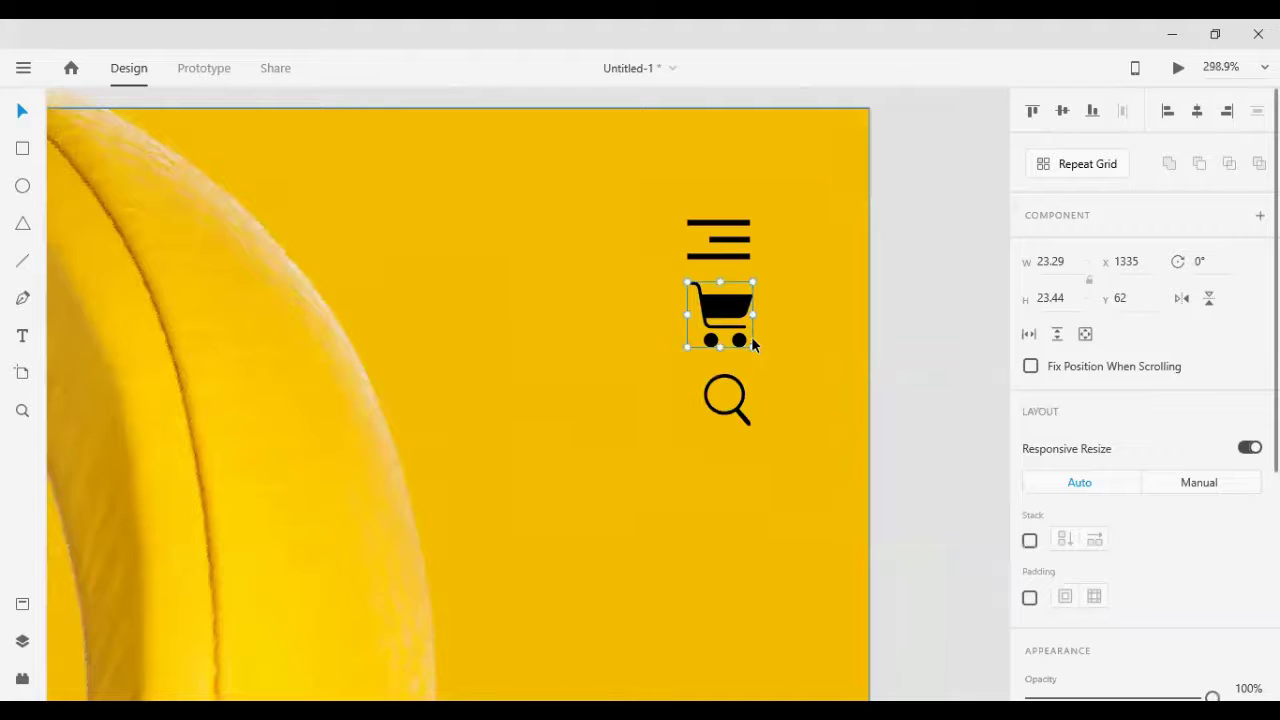
left_click_drag(752, 346, 733, 340)
Step: Shrink the magnifier icon proportionally, move it up beneath the cart to about Y 84.77, and set its width to 8.26
left_click(728, 402)
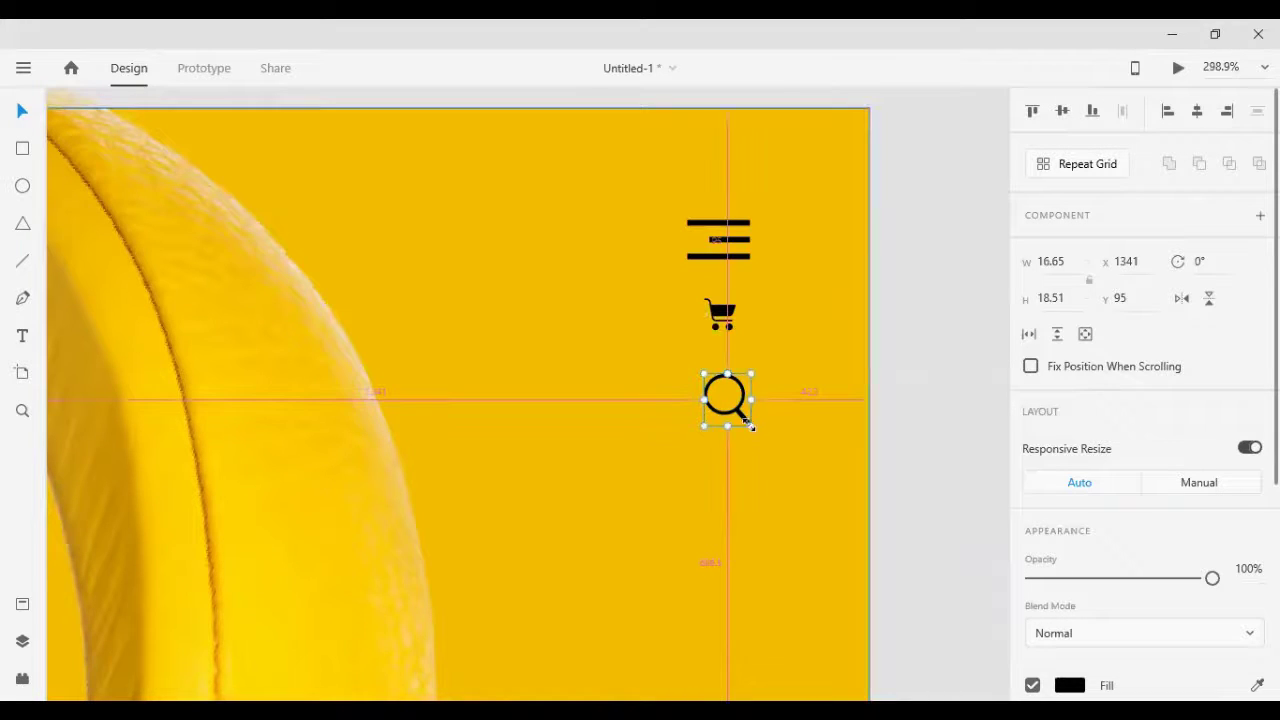
left_click_drag(749, 425, 737, 420)
key("shift+Up")
key("shift+Up")
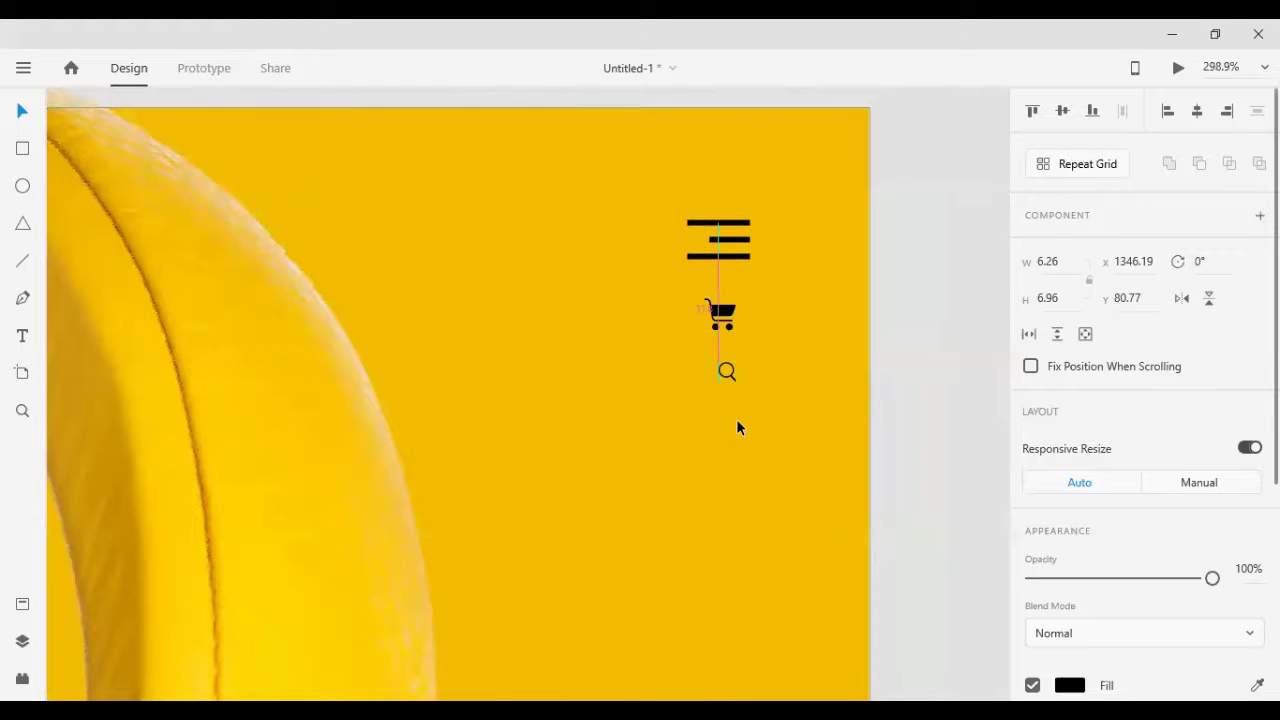
key("Down")
key("Down")
key("Down")
key("Down")
left_click(1064, 260)
key("Up")
key("Up")
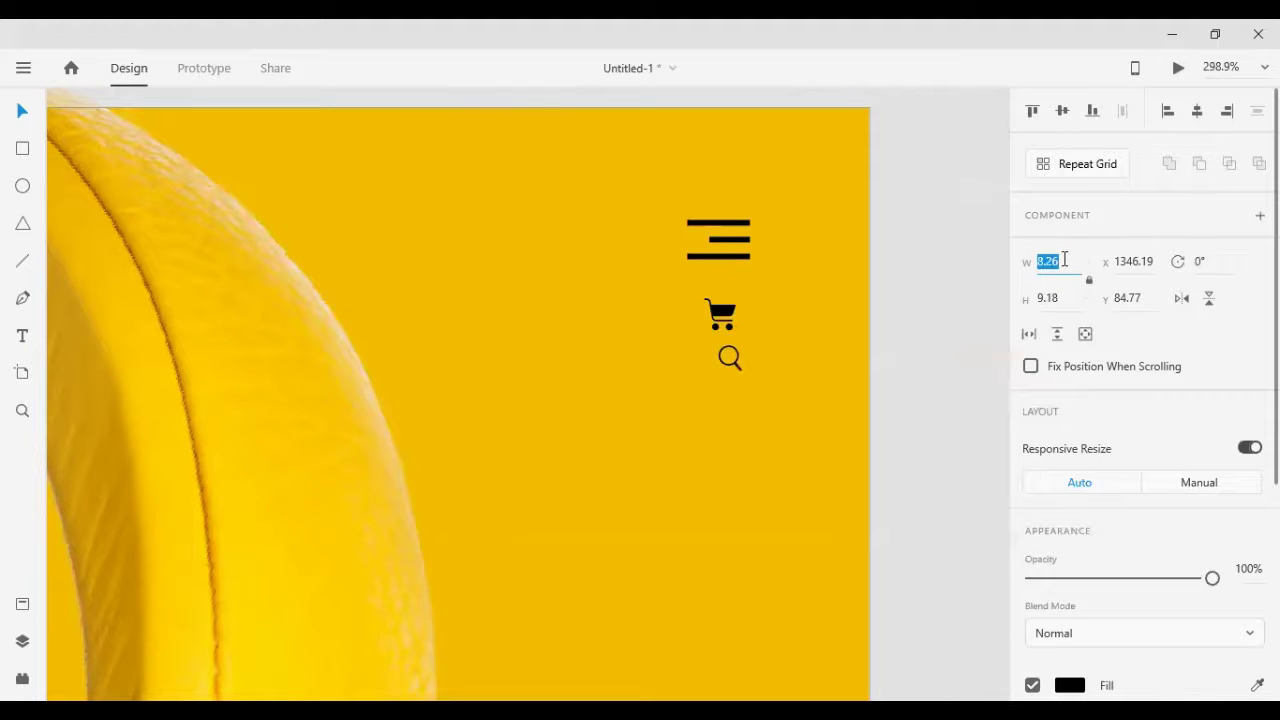
left_click(894, 480)
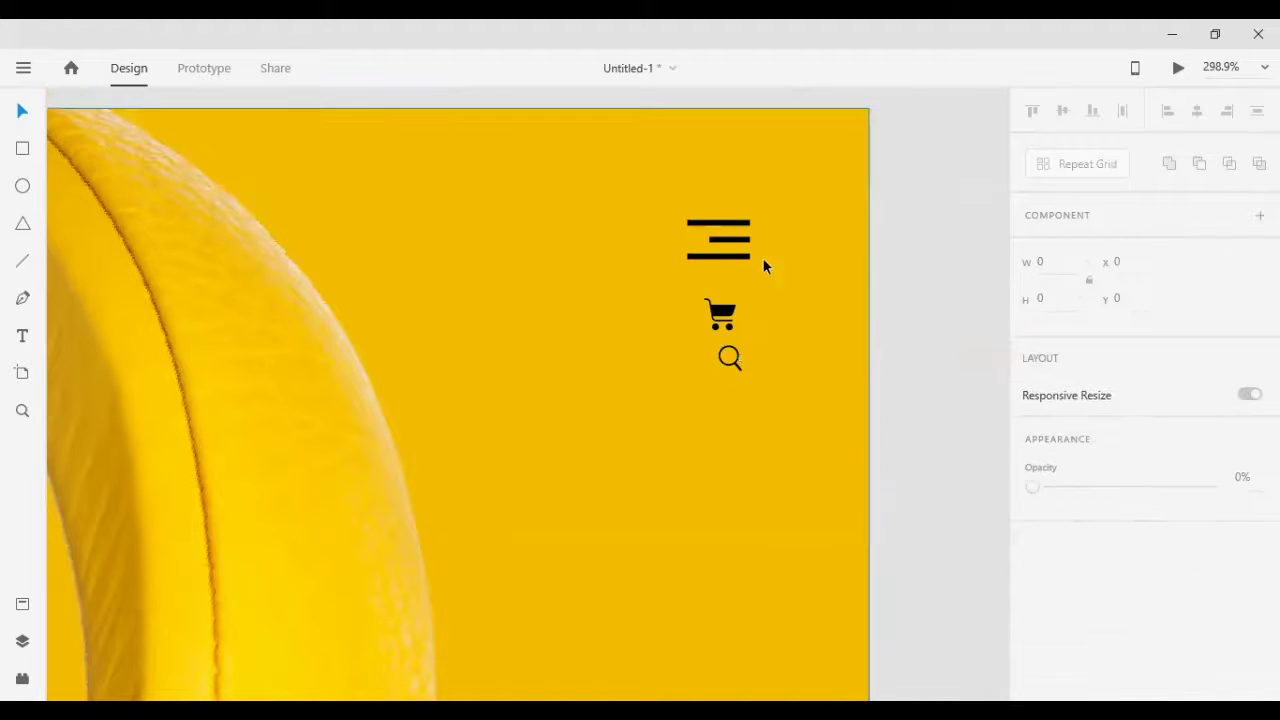
Step: Scale the three-line menu icon down around its centre to roughly the cart's width and lower its border size to 1
left_click(742, 251)
left_click(735, 256)
left_click_drag(688, 220, 718, 241)
scroll(1194, 529, "down", 5)
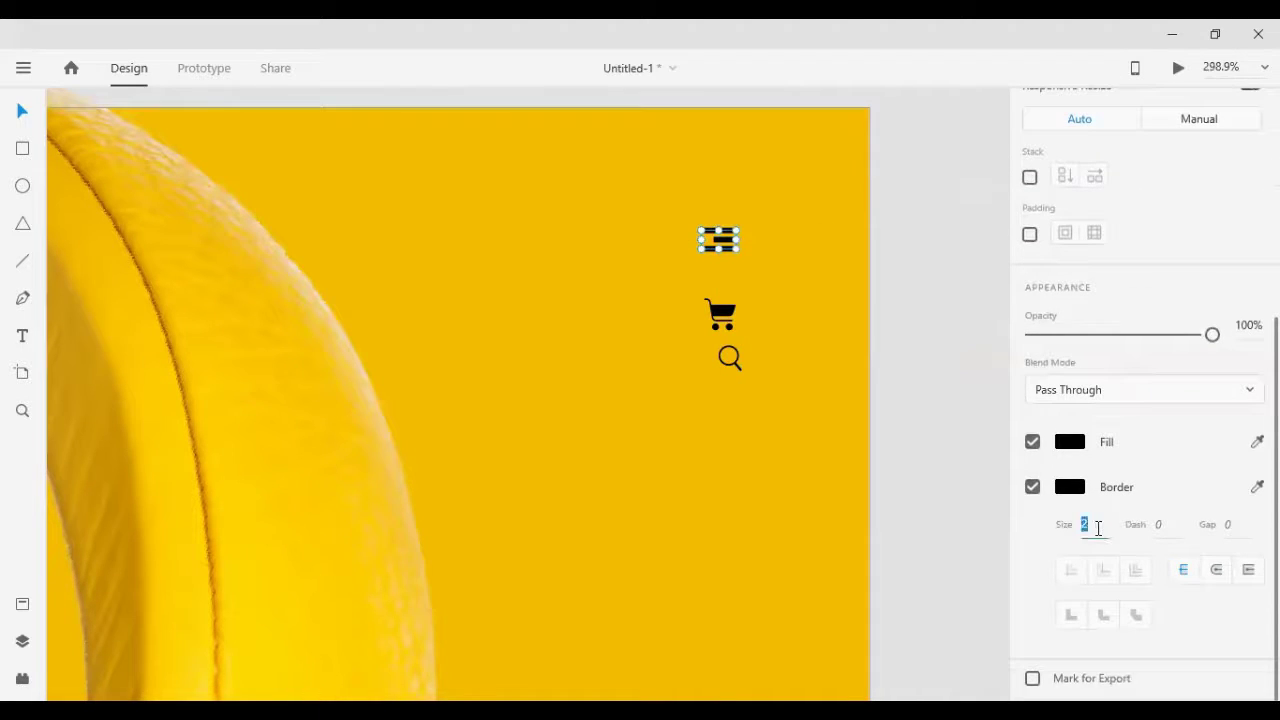
key("Down")
left_click(878, 330)
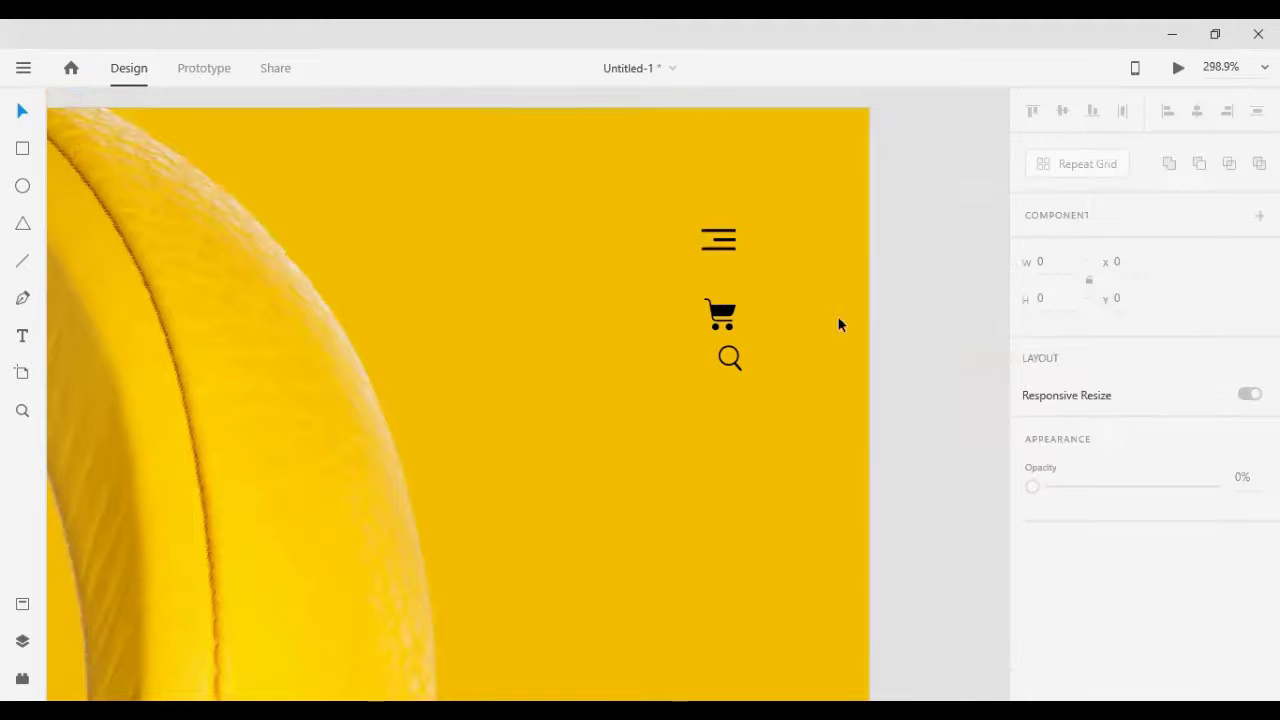
Step: Centre-align the three resized icons horizontally and distribute them with equal vertical spacing
left_click(852, 210)
left_click_drag(904, 219, 707, 443)
left_click(339, 459, "shift")
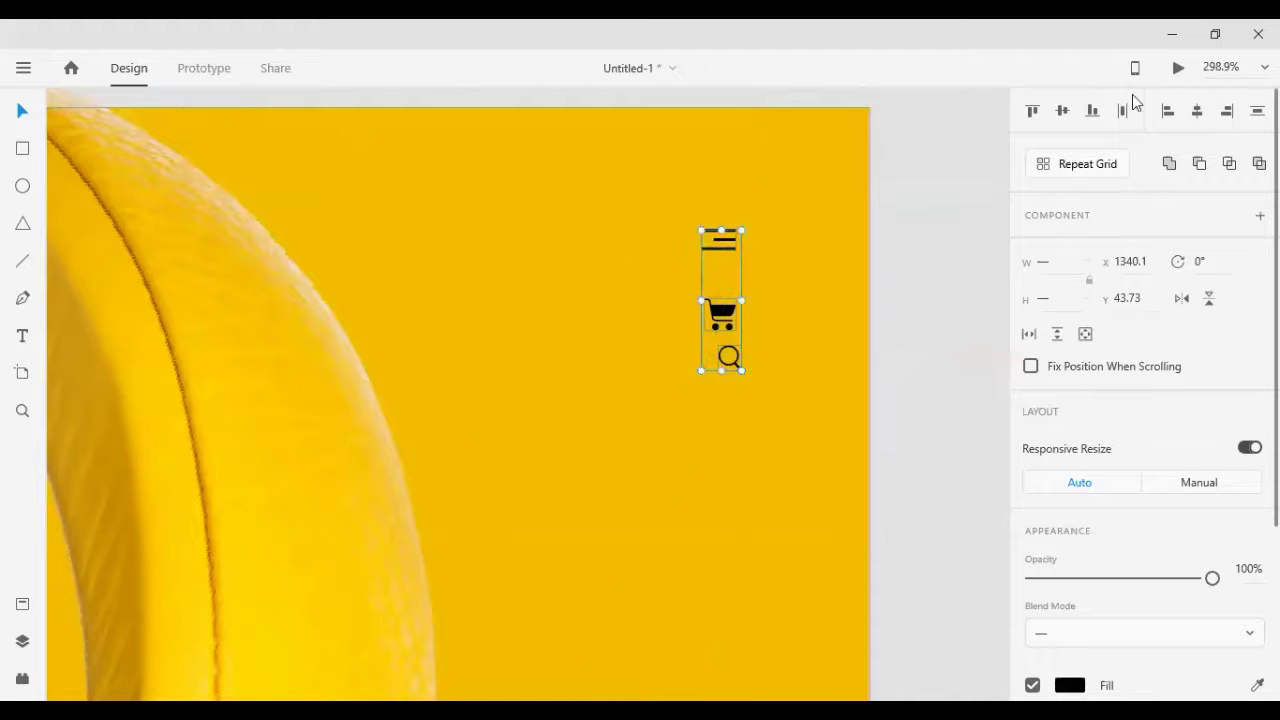
left_click(1193, 113)
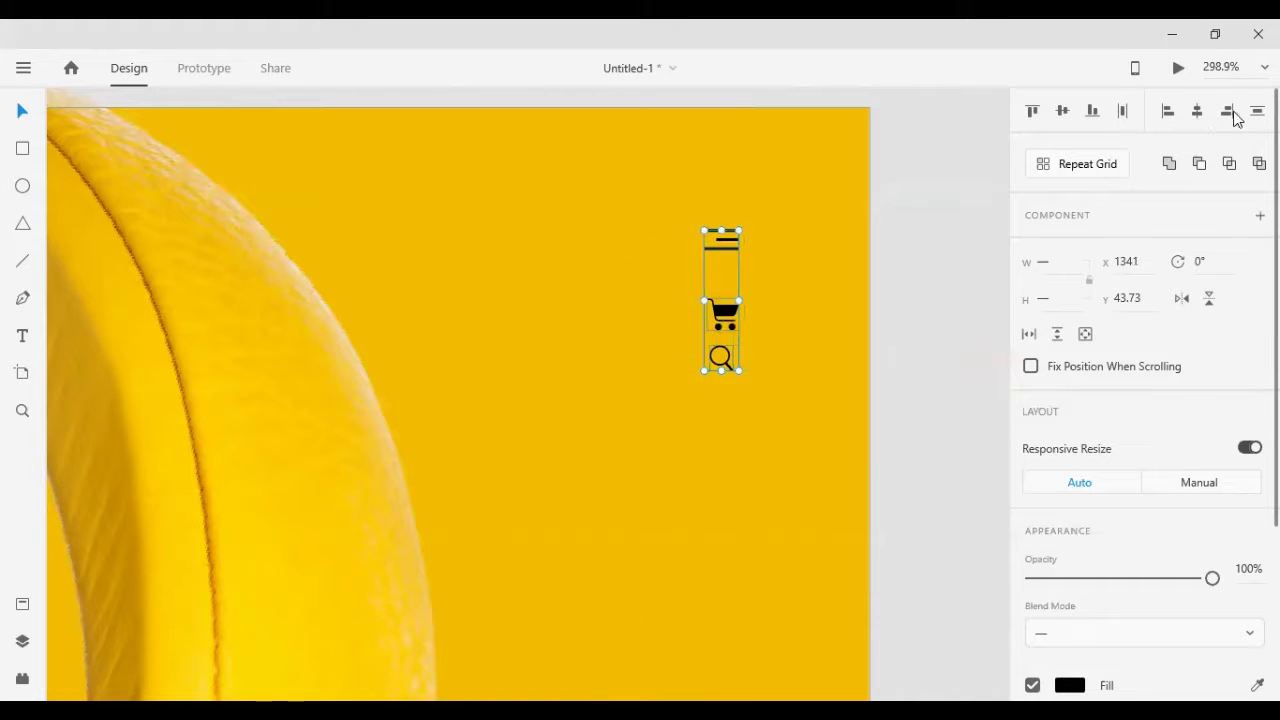
left_click(924, 443)
left_click(729, 366)
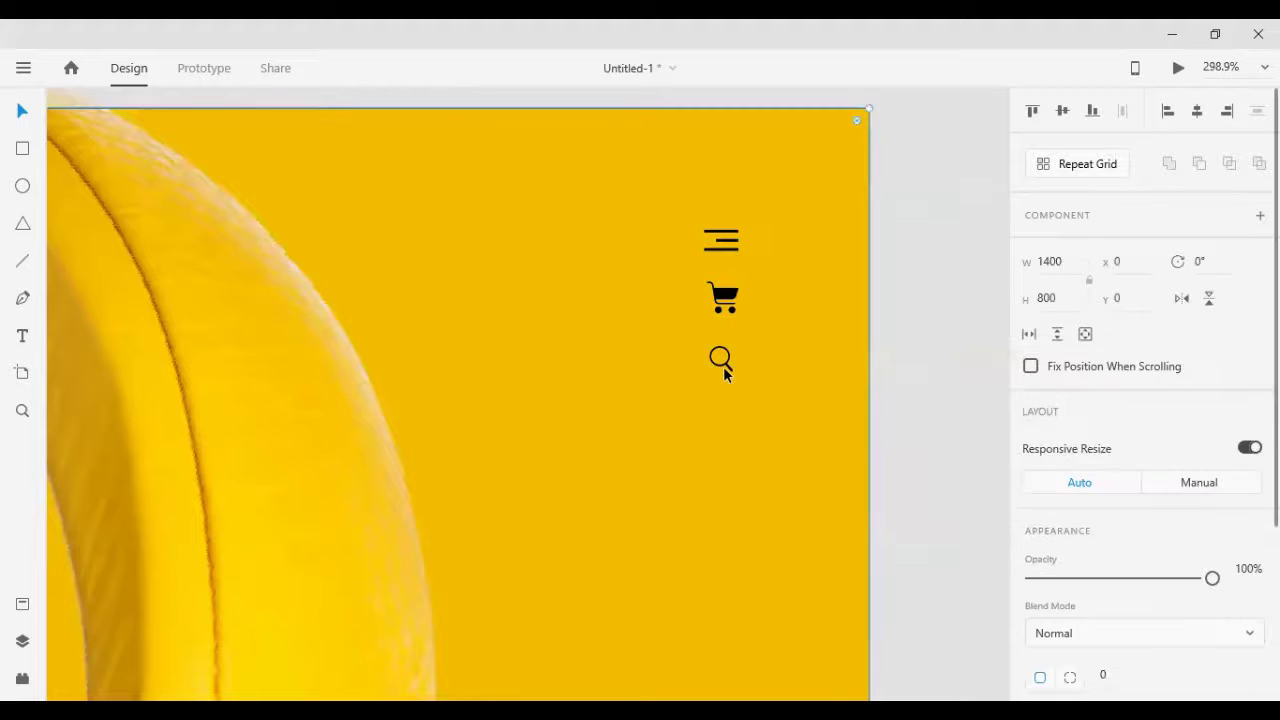
left_click_drag(900, 356, 709, 391)
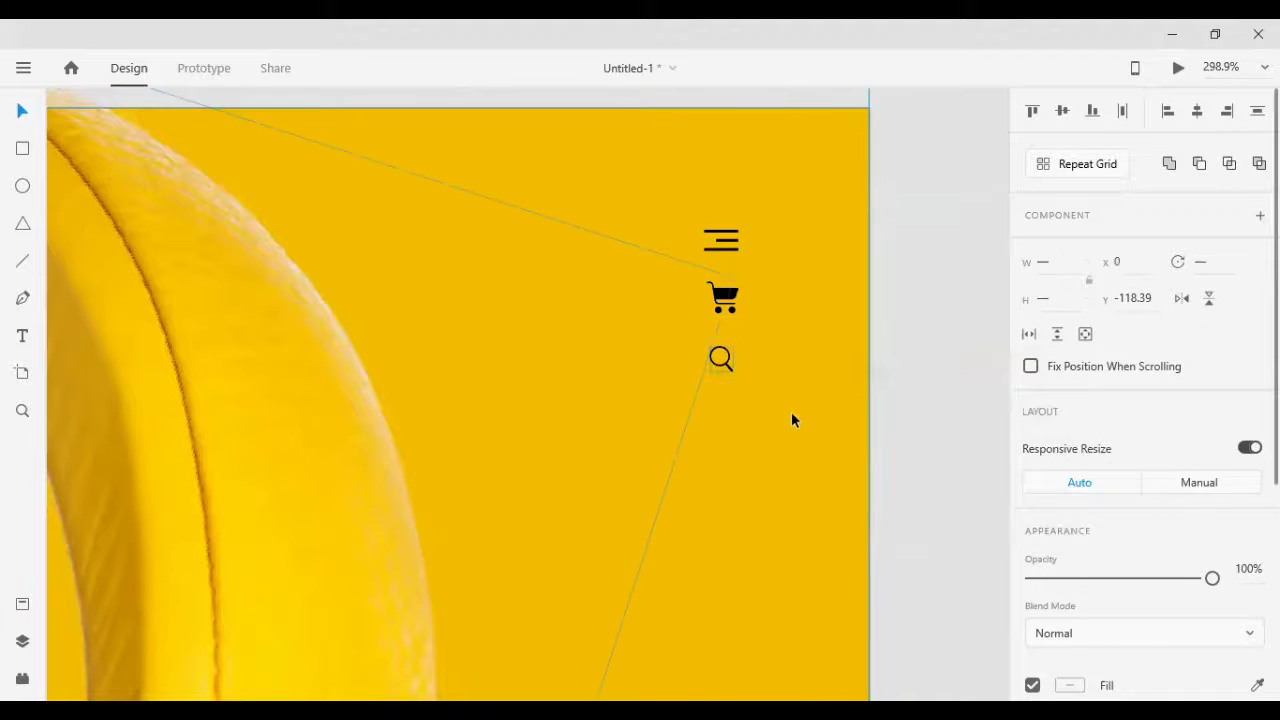
left_click(442, 482)
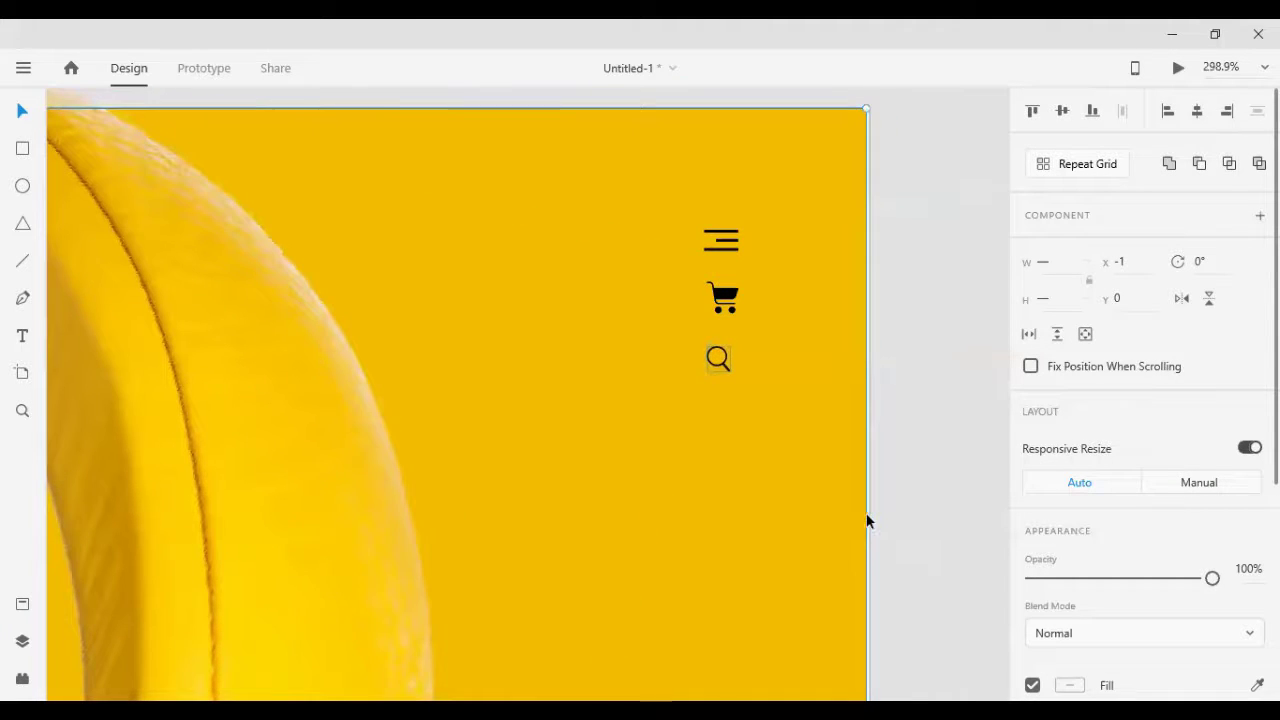
key("Right")
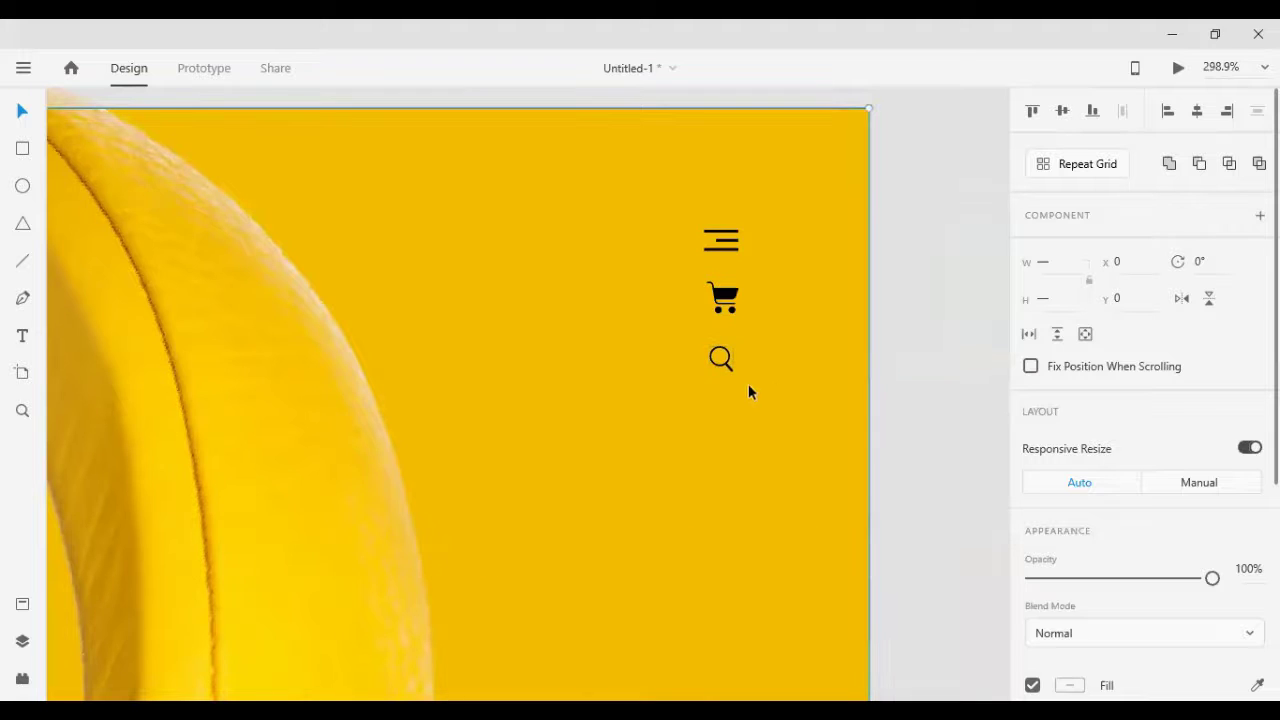
left_click(922, 420)
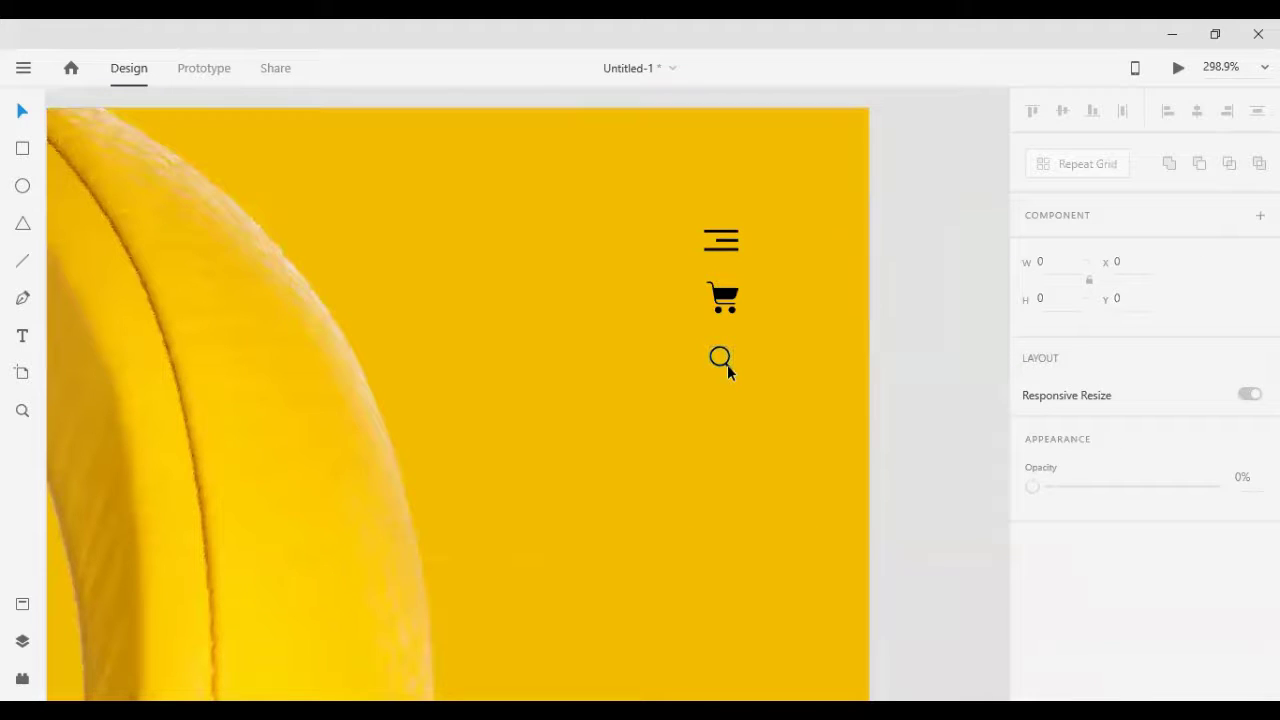
Step: Nudge the magnifier icon right to X 1344, and group the menu, cart and magnifier icons without the yellow background
left_click(727, 365)
left_click(894, 309)
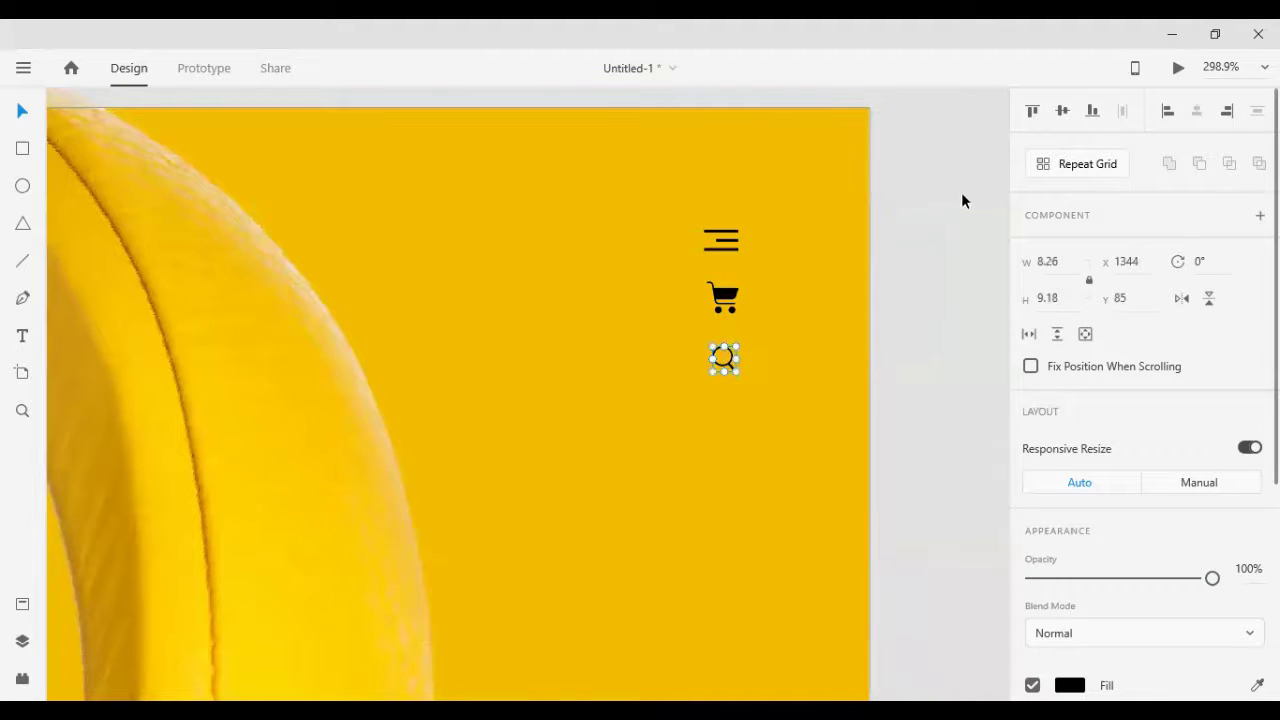
left_click_drag(961, 193, 670, 438)
left_click(375, 533, "shift")
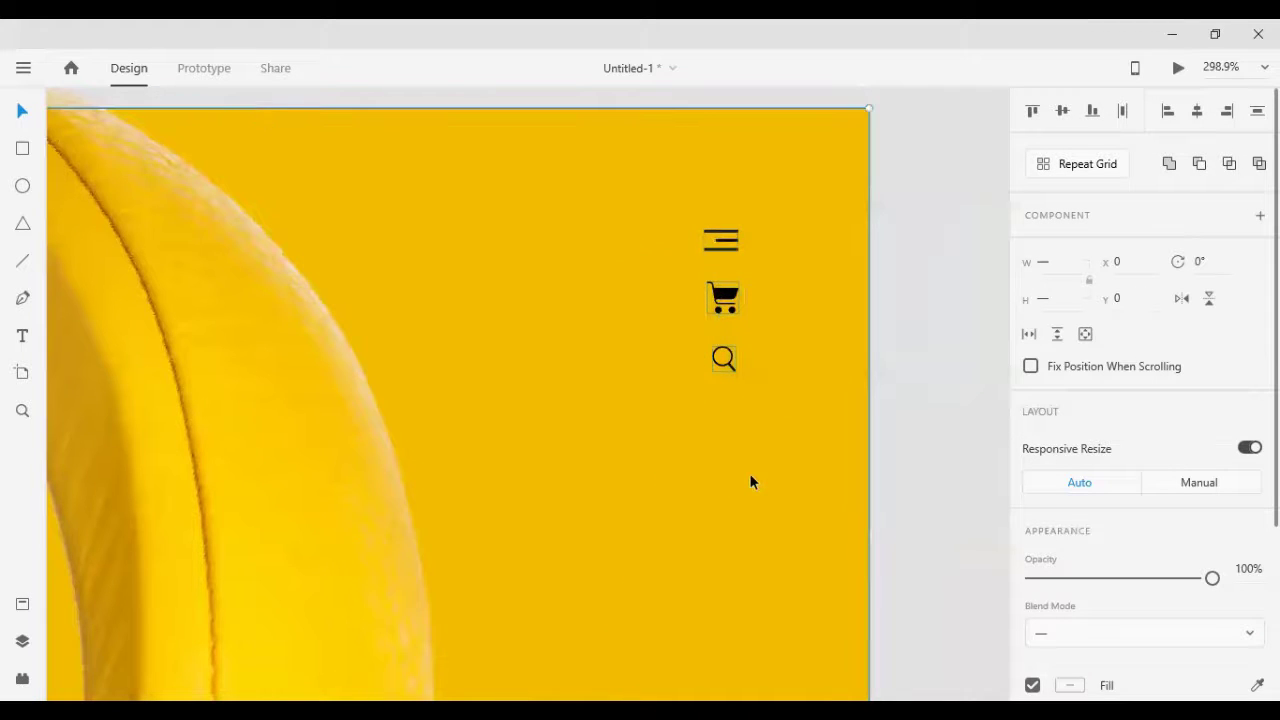
left_click(750, 475, "shift")
key("ctrl+g")
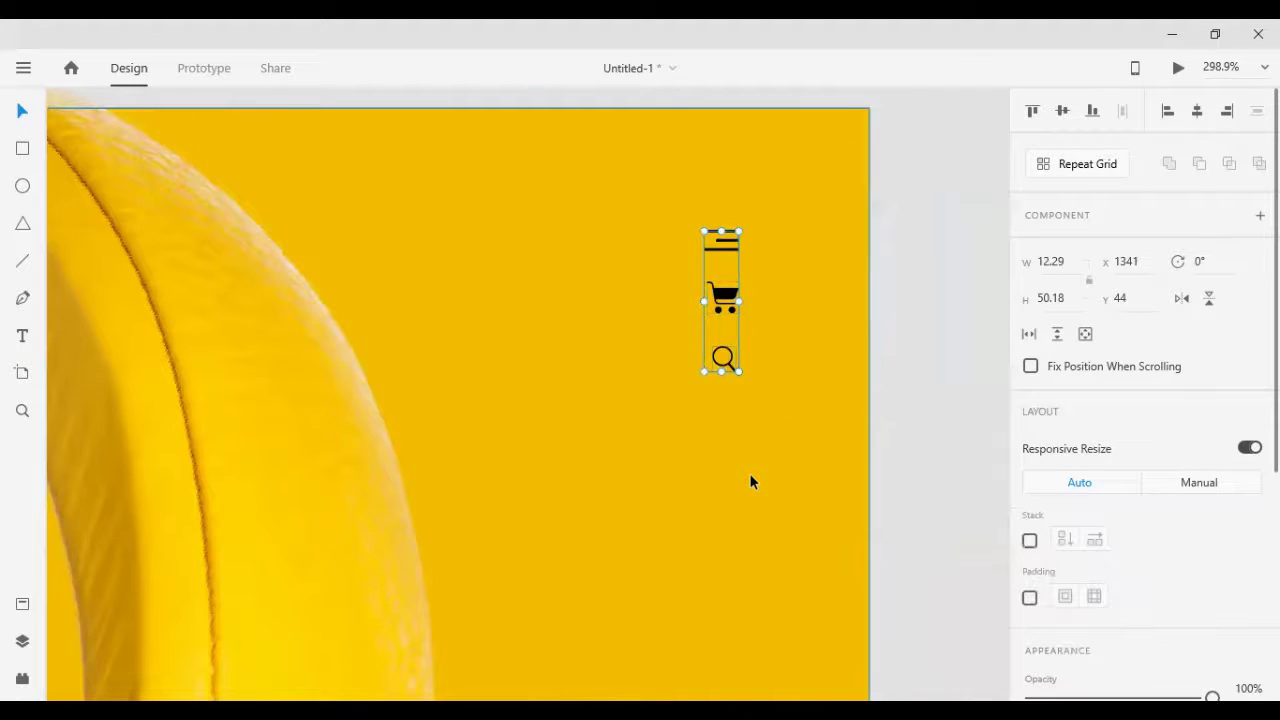
Step: Move the icon group to X 1358, Y 41 near the artboard's top-right corner
key("Right")
key("Right")
key("Right")
key("Right")
key("Right")
key("Right")
key("Right")
key("Right")
key("Right")
key("Right")
key("Right")
key("Right")
key("Right")
key("Right")
key("Right")
key("Right")
key("Right")
key("Right")
key("Right")
key("Right")
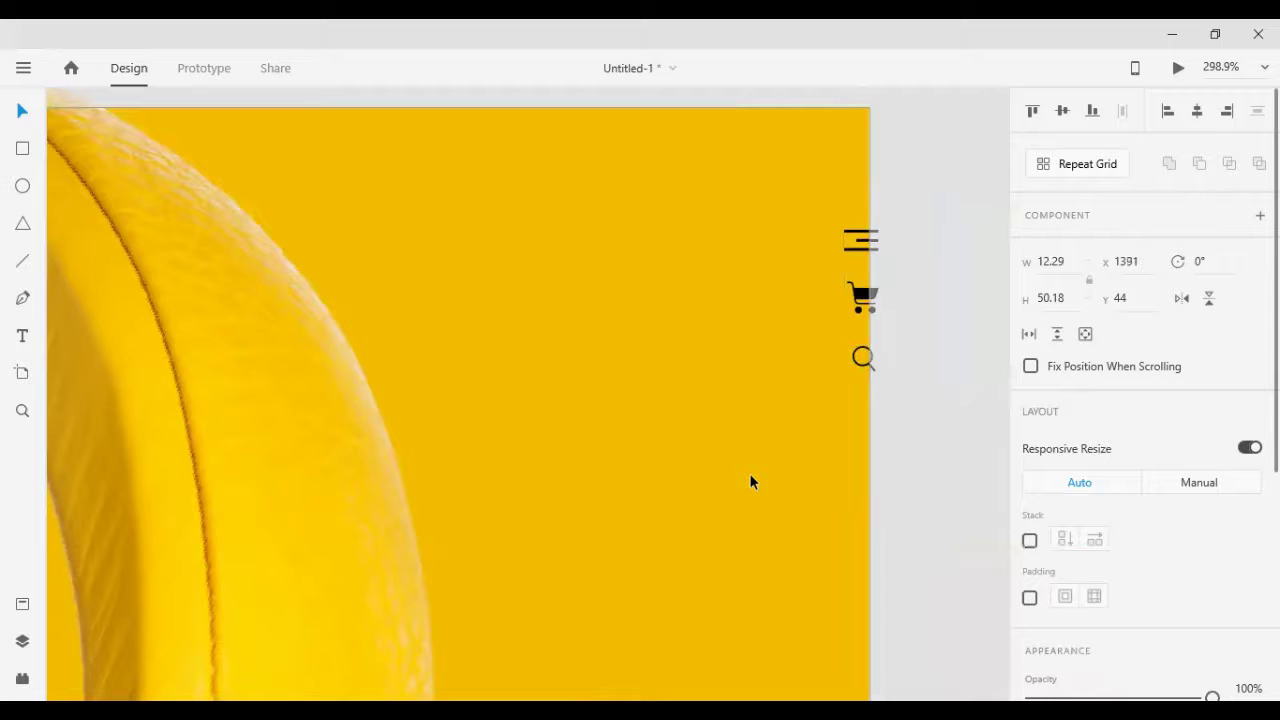
key("Left")
key("Left")
key("Left")
key("Left")
key("Left")
key("Left")
key("Left")
key("Left")
key("Left")
key("Left")
key("Left")
key("Left")
key("Left")
key("Left")
key("Left")
key("Left")
key("Left")
key("Left")
key("Left")
key("Left")
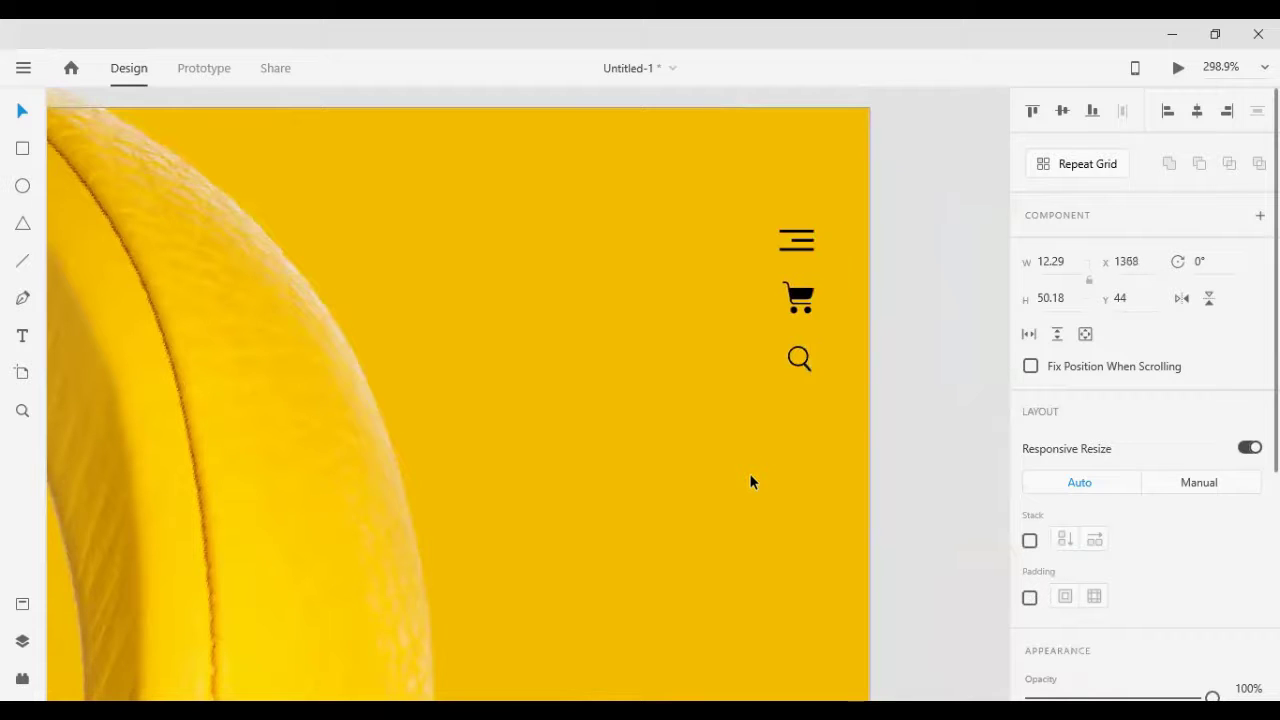
key("Up")
key("Up")
key("Up")
key("Up")
key("Up")
key("Up")
key("Up")
key("Up")
key("Up")
key("Up")
key("Up")
key("Up")
key("Up")
key("Up")
key("Up")
key("Up")
key("Up")
key("Up")
key("Up")
key("Up")
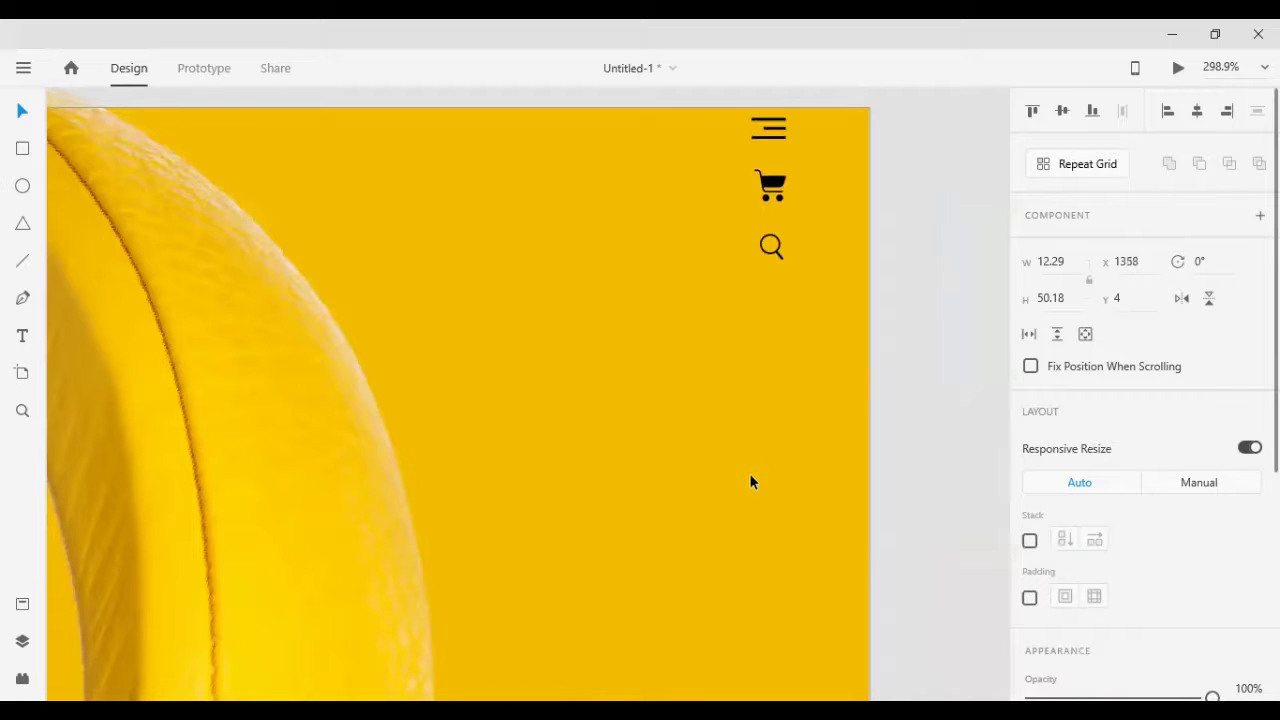
key("Down")
key("Down")
key("Down")
key("Down")
key("Down")
key("Down")
key("Down")
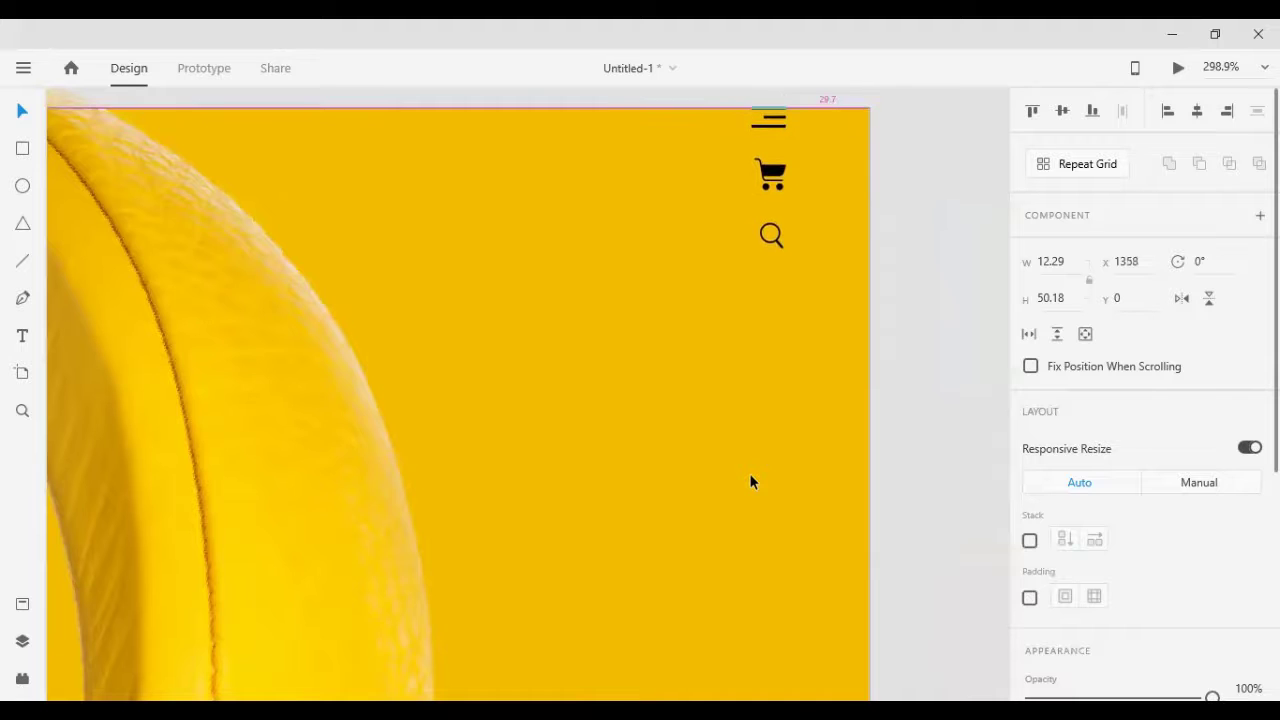
key("Down")
key("Down")
key("Down")
key("Down")
key("Down")
key("Down")
key("Down")
key("Down")
key("Down")
key("Down")
key("Down")
key("Down")
key("Down")
key("Down")
key("Down")
key("Down")
key("Down")
key("Down")
key("Down")
key("Down")
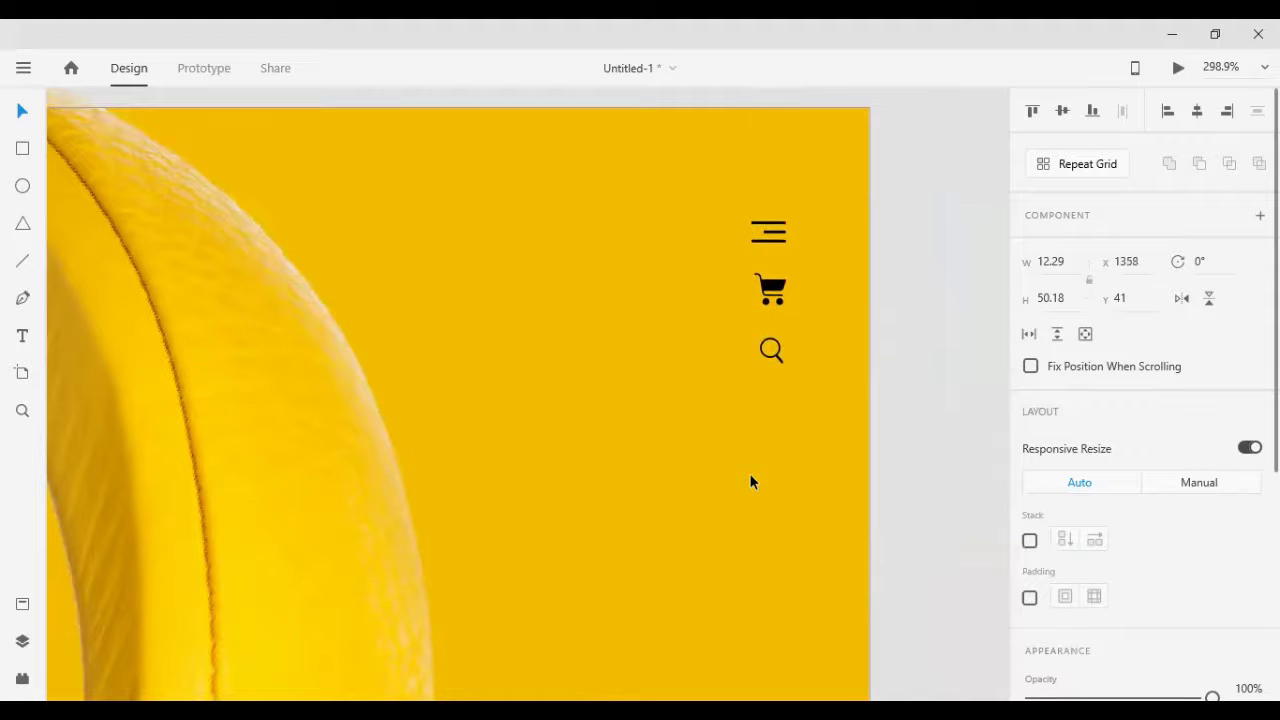
scroll(629, 451, "down", 5)
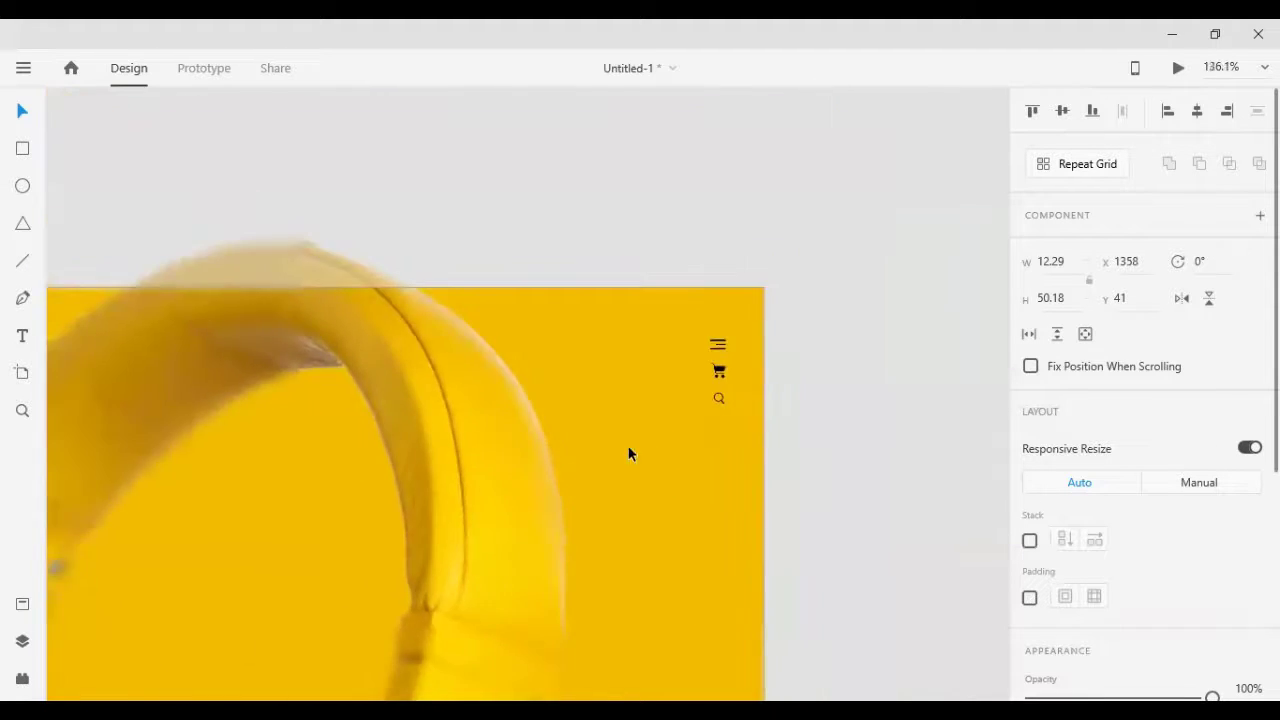
scroll(545, 474, "down", 3)
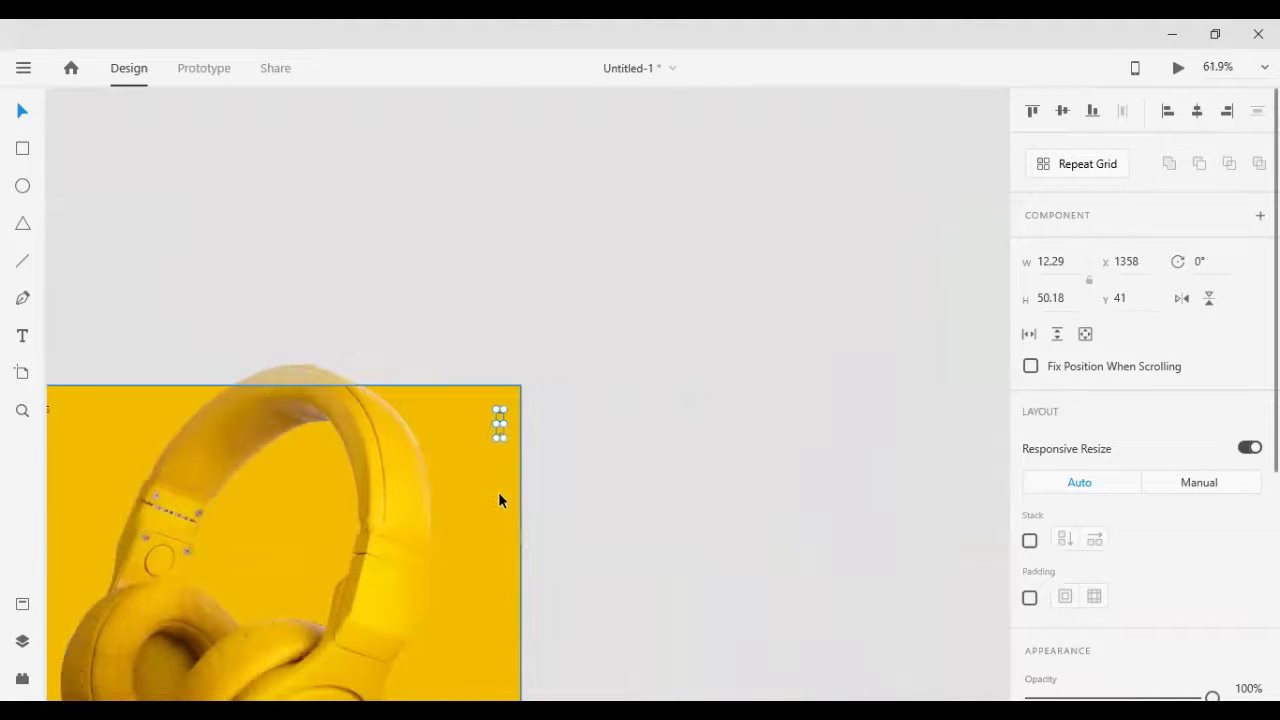
Step: Shift the headphone image right on the artboard to X 638.75, keeping its height position
scroll(496, 493, "down", 2)
scroll(343, 542, "left", 6)
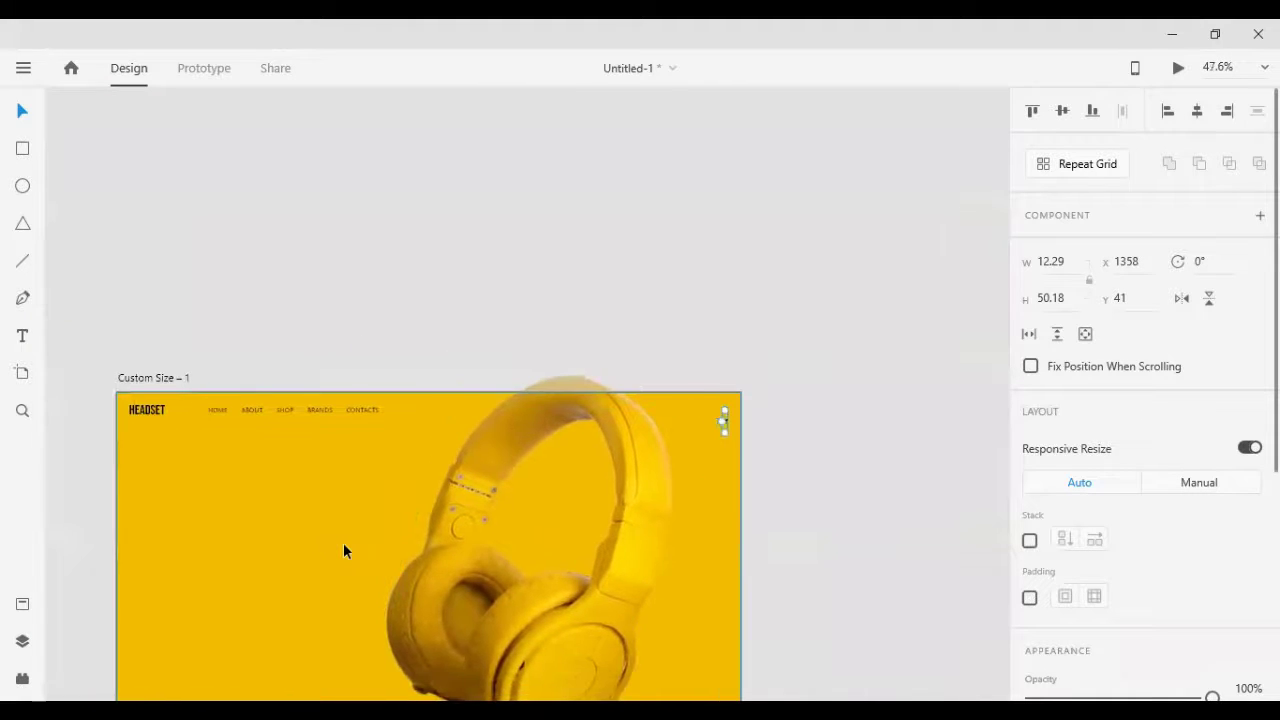
scroll(343, 542, "down", 1)
scroll(415, 551, "down", 1)
scroll(452, 513, "up", 1)
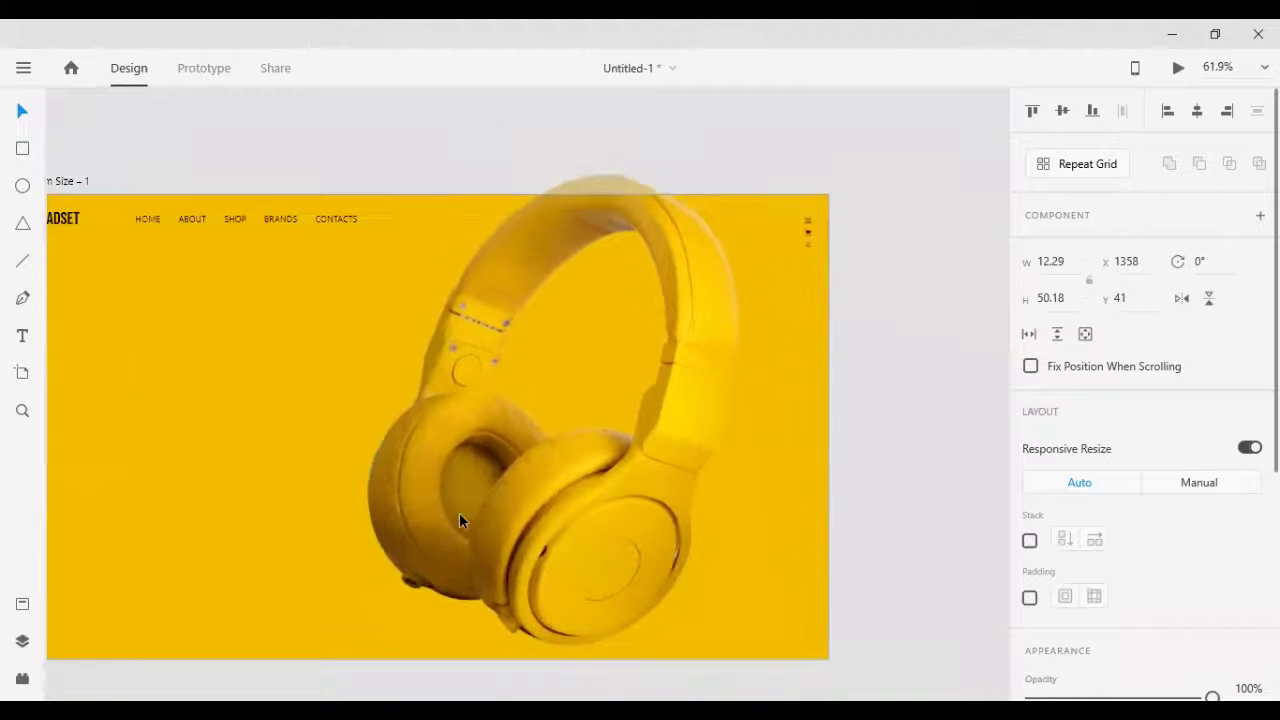
left_click(601, 529)
key("shift+Right")
key("shift+Right")
key("shift+Right")
key("shift+Right")
key("shift+Right")
key("shift+Right")
key("shift+Right")
key("shift+Right")
key("shift+Right")
key("shift+Right")
key("shift+Right")
key("shift+Right")
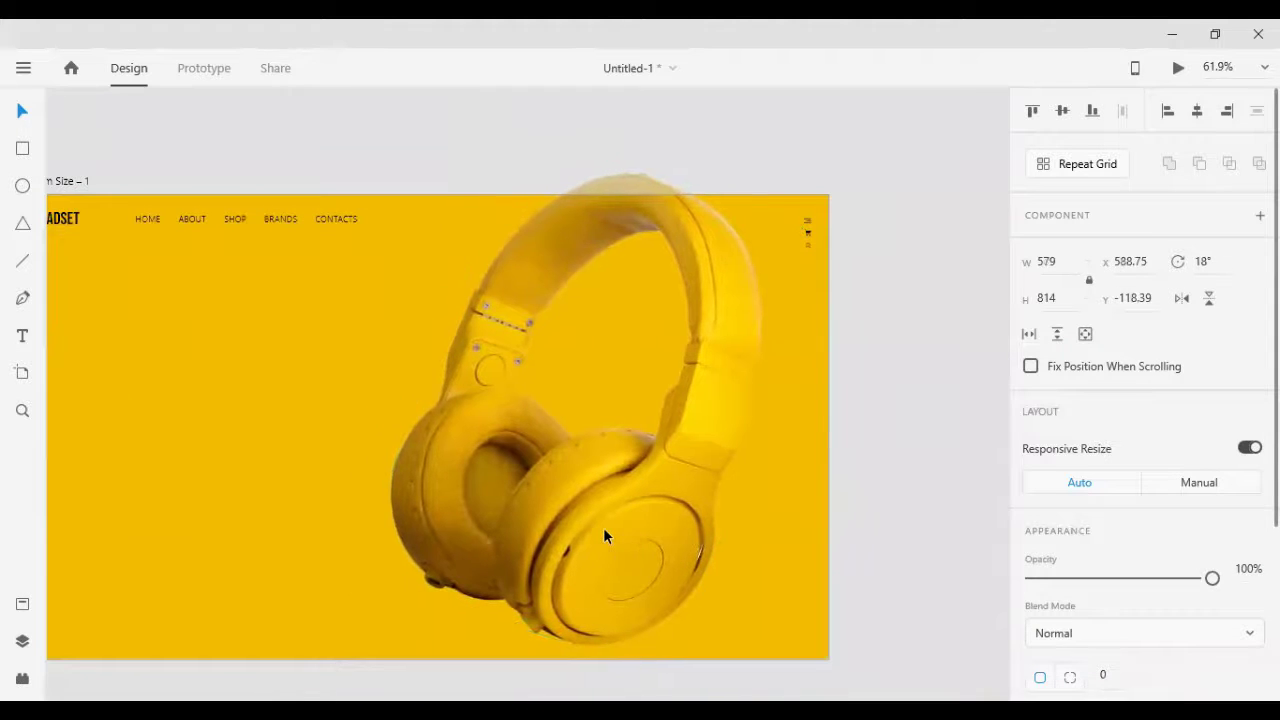
key("shift+Right")
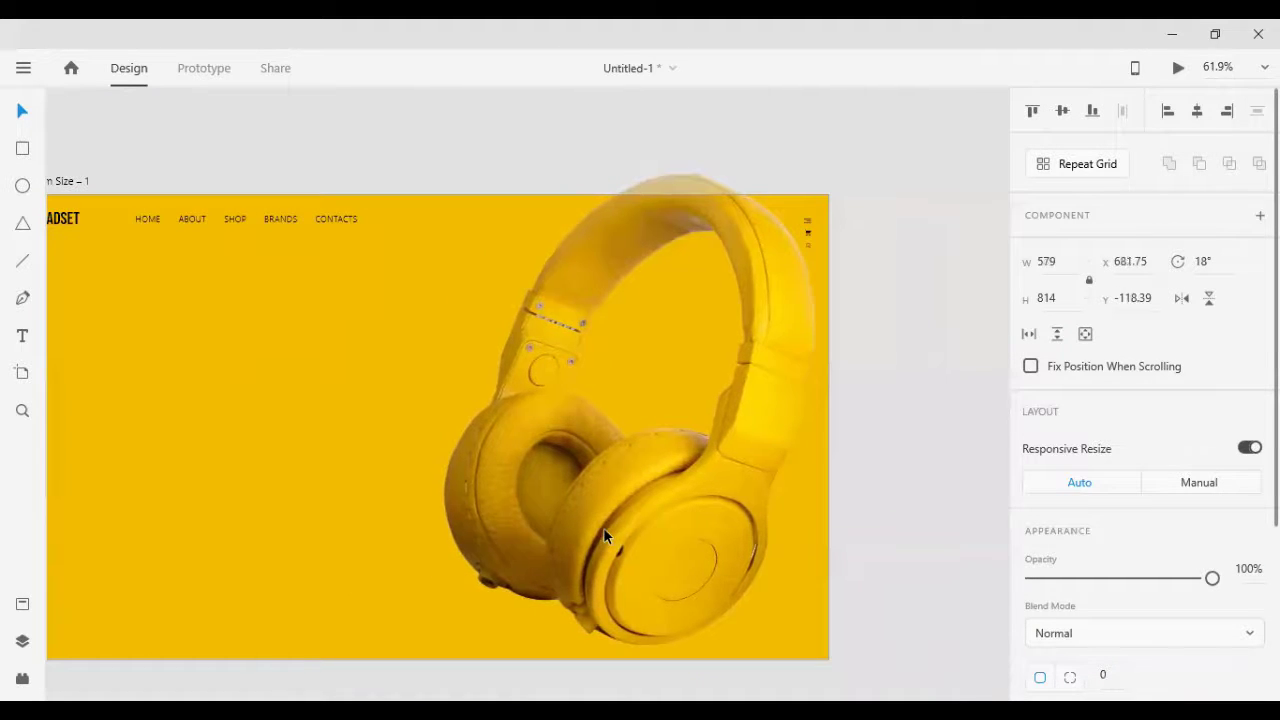
key("shift+Left")
key("shift+Left")
key("shift+Left")
key("shift+Left")
key("shift+Left")
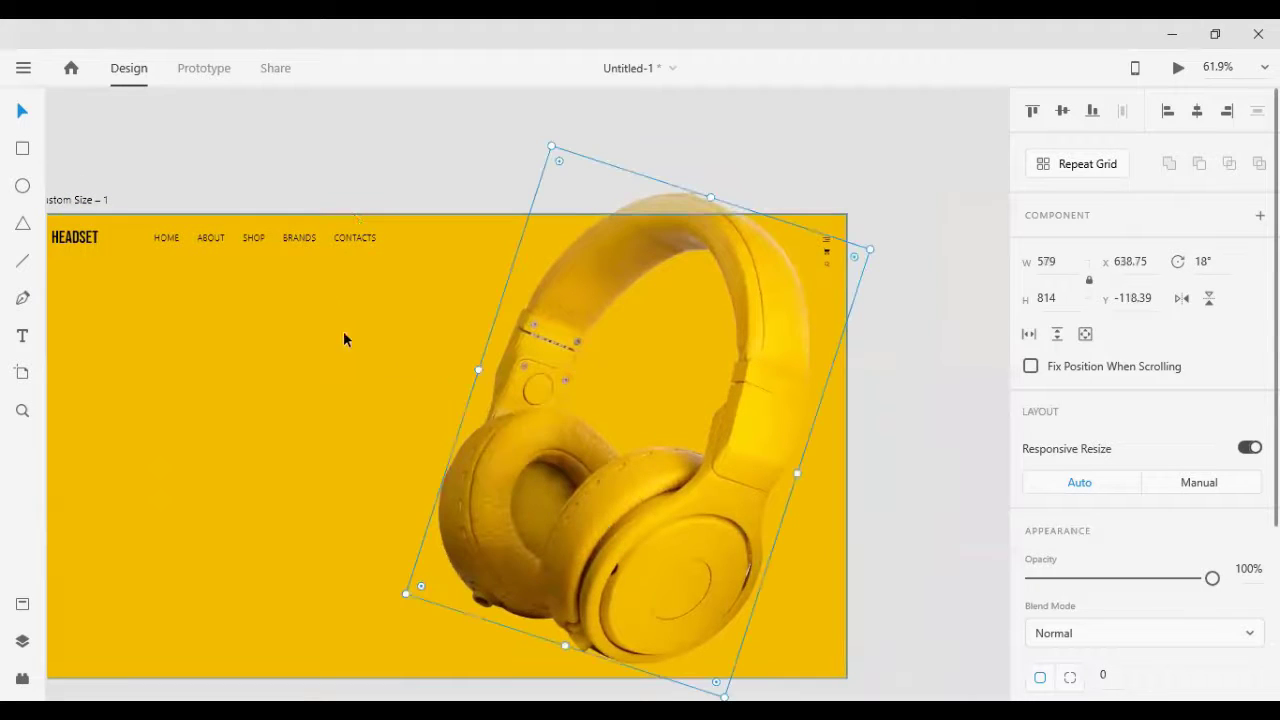
Step: Shift the navigation links horizontally right, further from the HEADSET logo and closer to the headphones
left_click(346, 238)
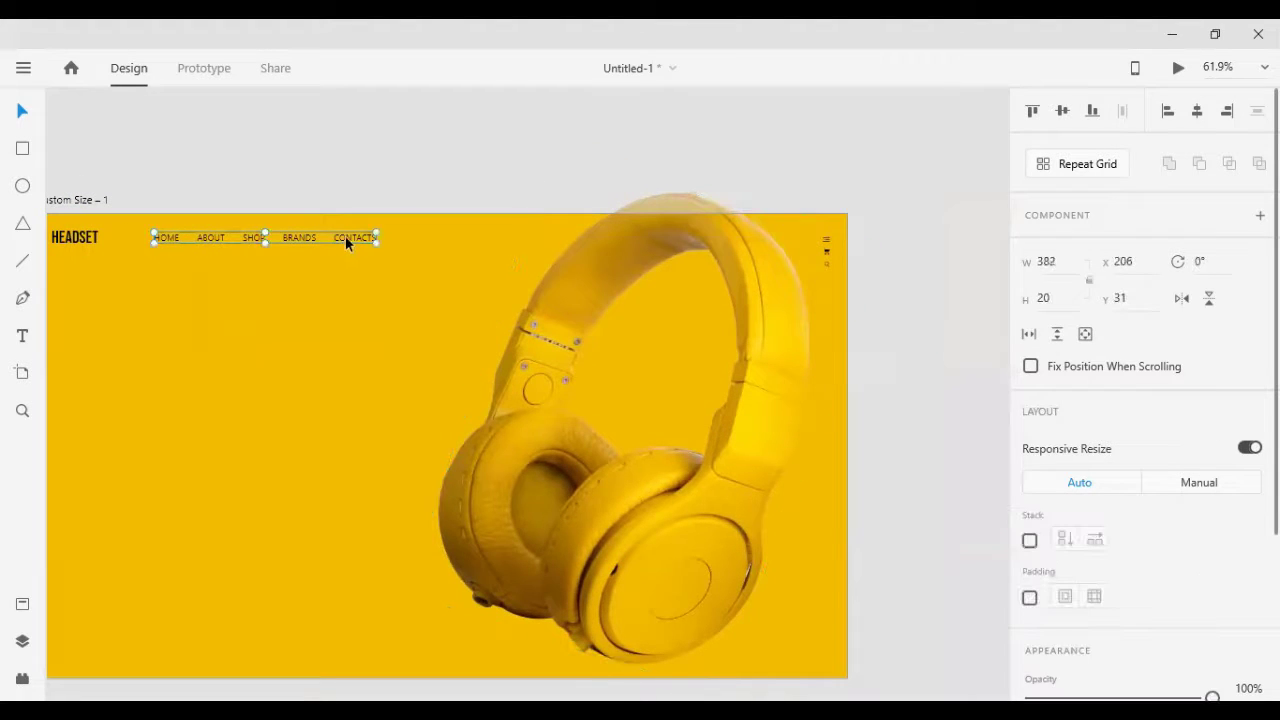
key("shift+Right")
key("shift+Right")
key("shift+Right")
key("shift+Right")
key("shift+Right")
key("shift+Right")
key("shift+Right")
key("shift+Right")
key("shift+Right")
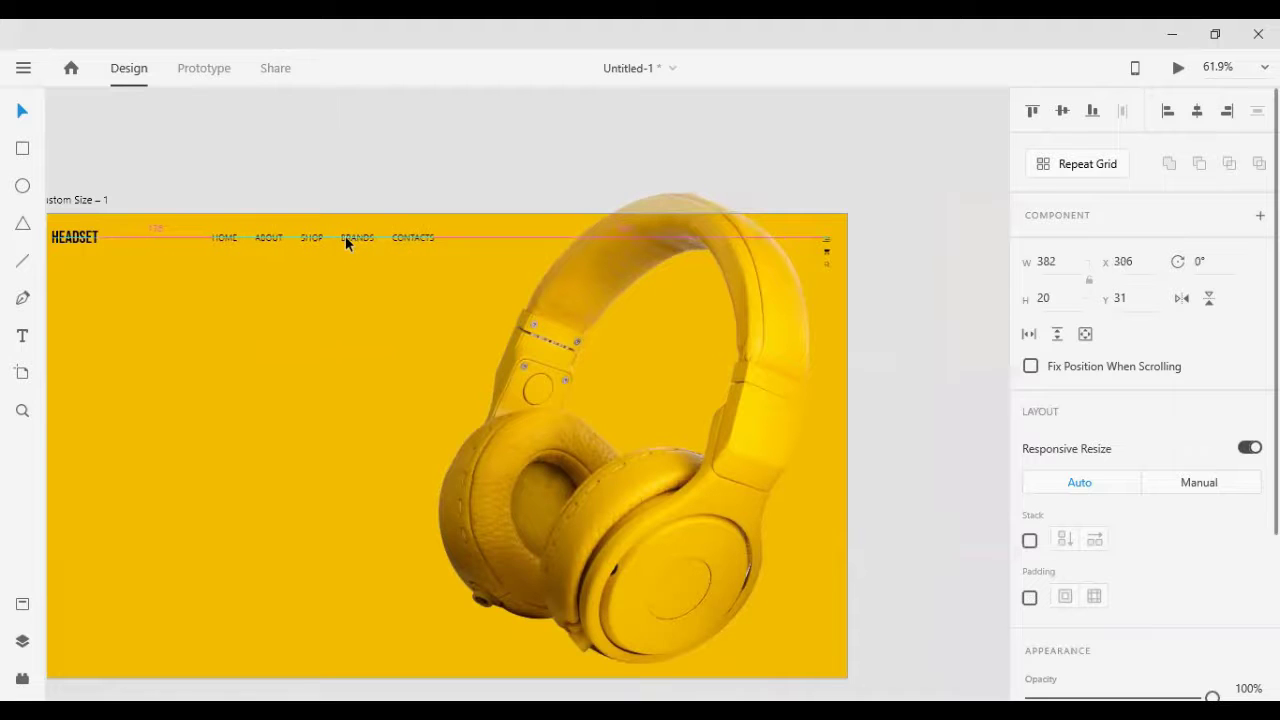
left_click(483, 200)
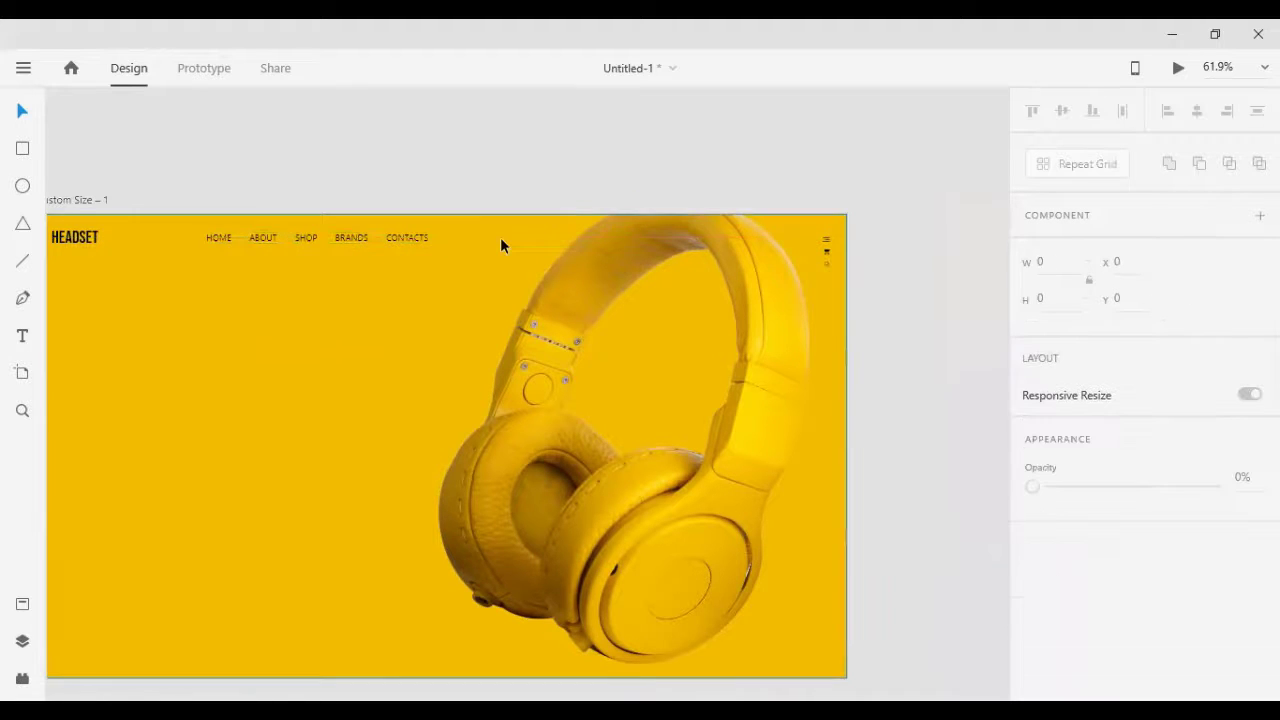
Step: Move the HEADSET logo right to X 49 and place a vertical guide along its left edge
scroll(500, 246, "down", 2)
scroll(547, 342, "down", 3, "ctrl")
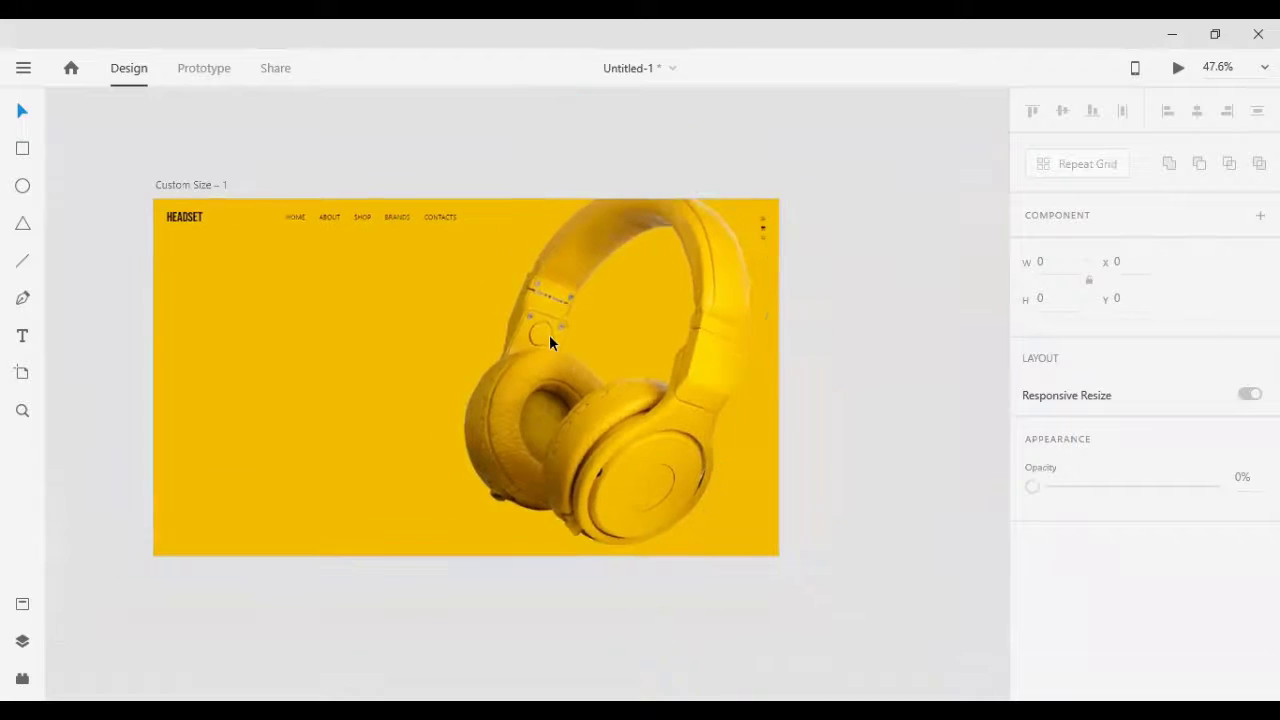
scroll(504, 413, "down", 1)
scroll(459, 418, "left", 1)
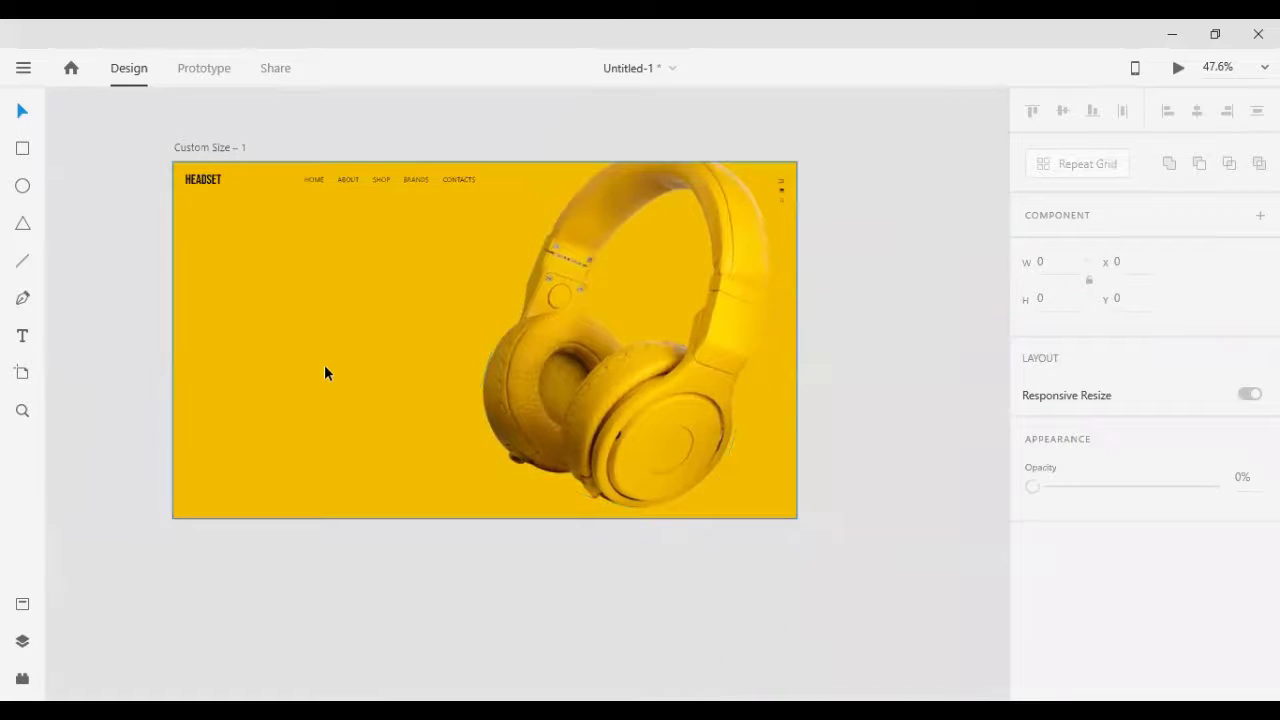
scroll(326, 370, "up", 3, "ctrl")
left_click(167, 128)
key("shift+Left")
key("shift+Left")
key("shift+Left")
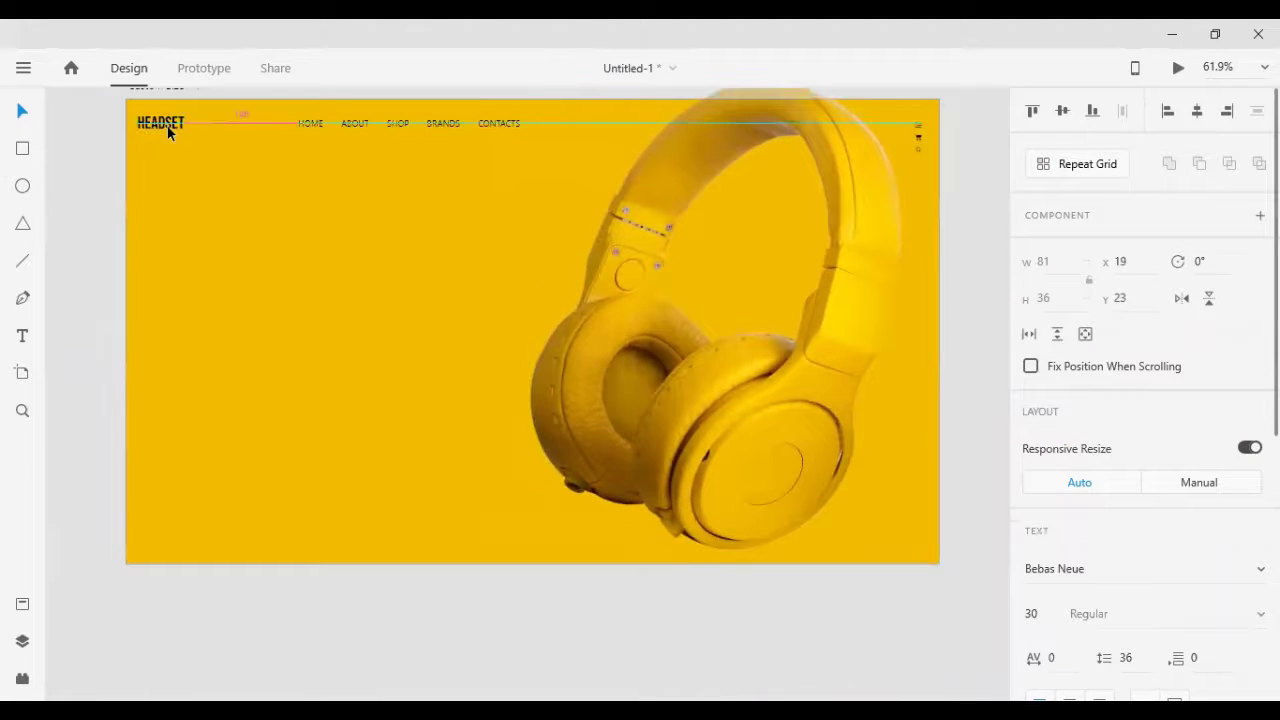
key("shift+Right")
key("shift+Right")
key("shift+Right")
key("shift+Right")
key("shift+Right")
left_click(101, 173)
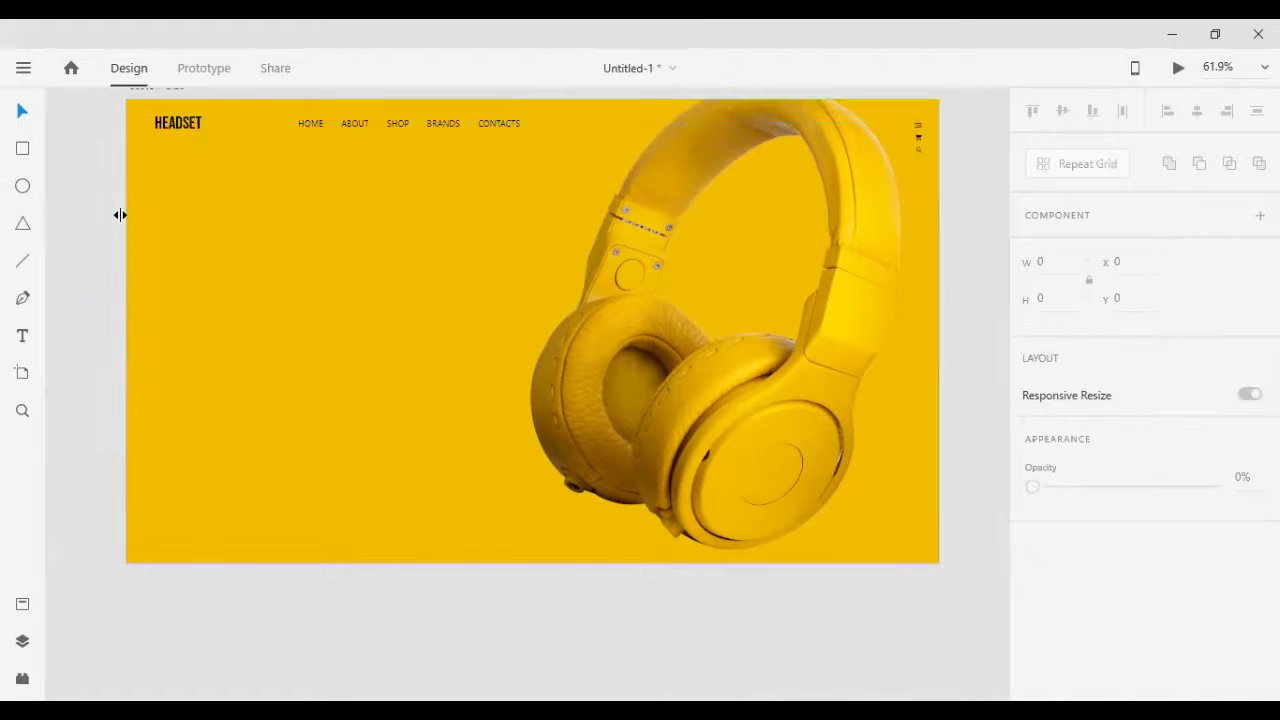
left_click_drag(120, 214, 155, 217)
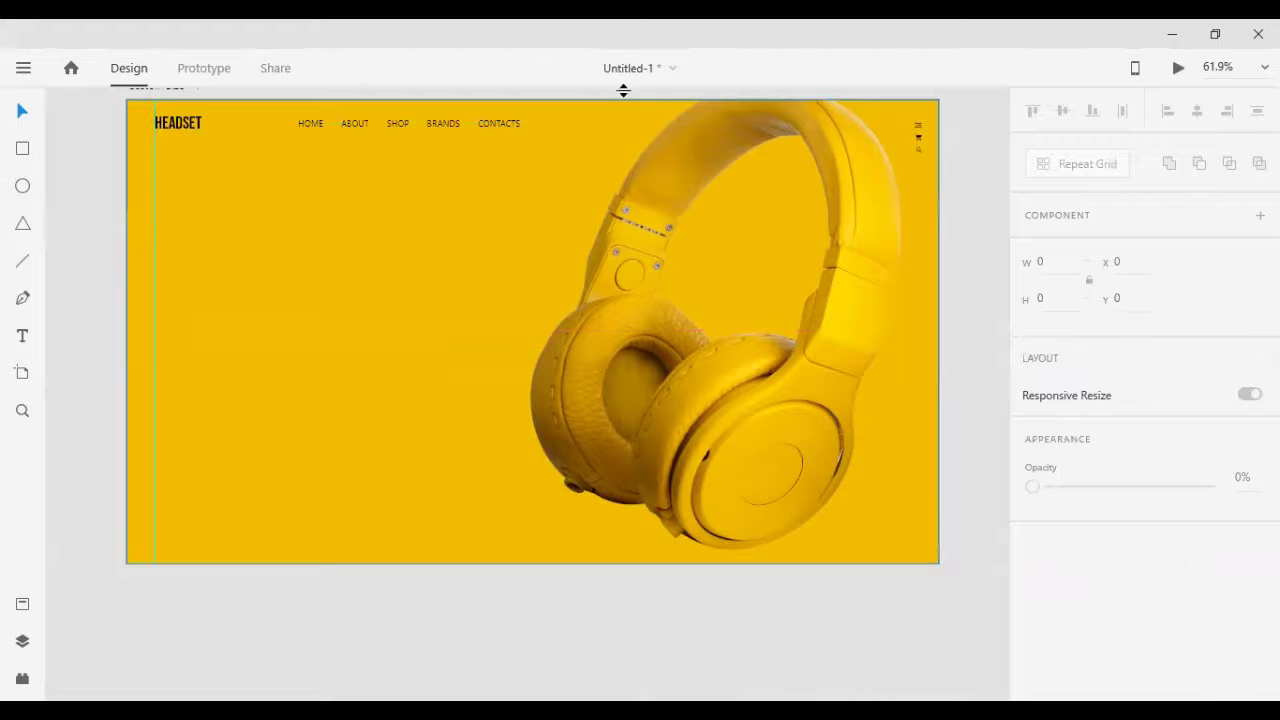
Step: Shift the icon group and the headphone image together 10 px left, bringing the headphones to X 628.75
left_click(916, 151)
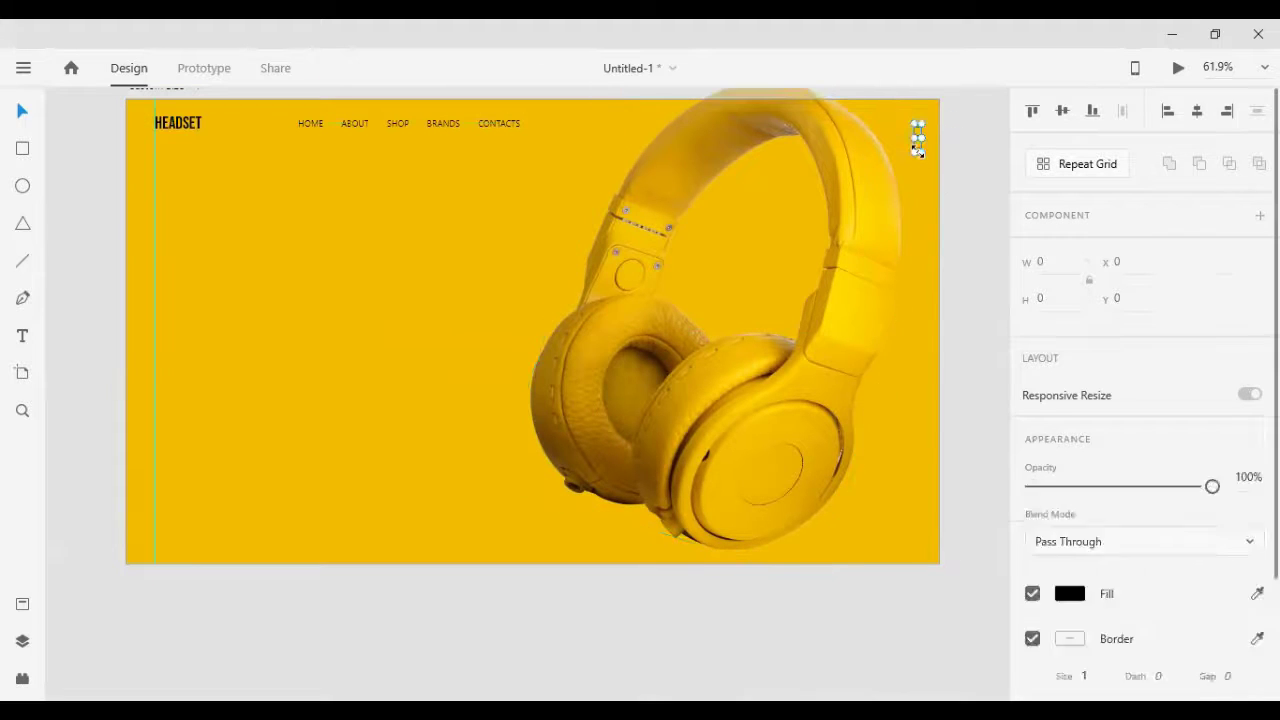
left_click(879, 184, "shift")
key("shift+Right")
key("shift+Right")
key("shift+Right")
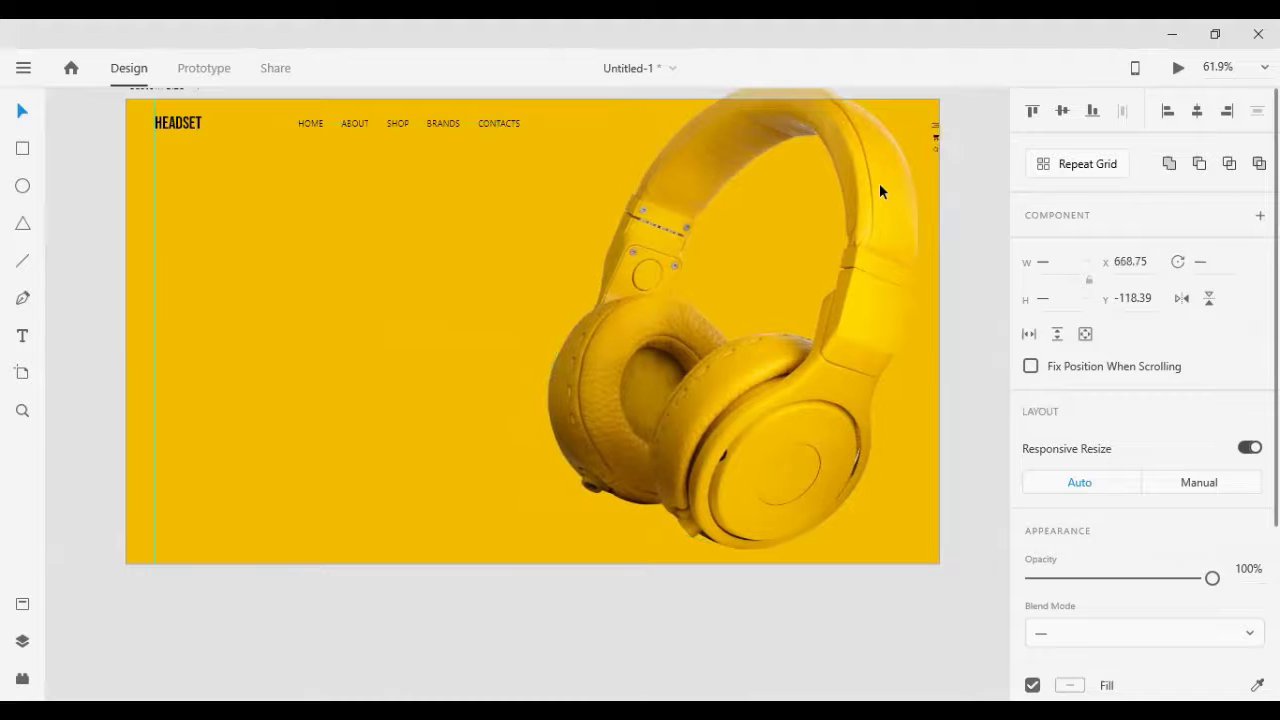
key("shift+Left")
key("shift+Left")
key("shift+Left")
key("shift+Left")
key("shift+Left")
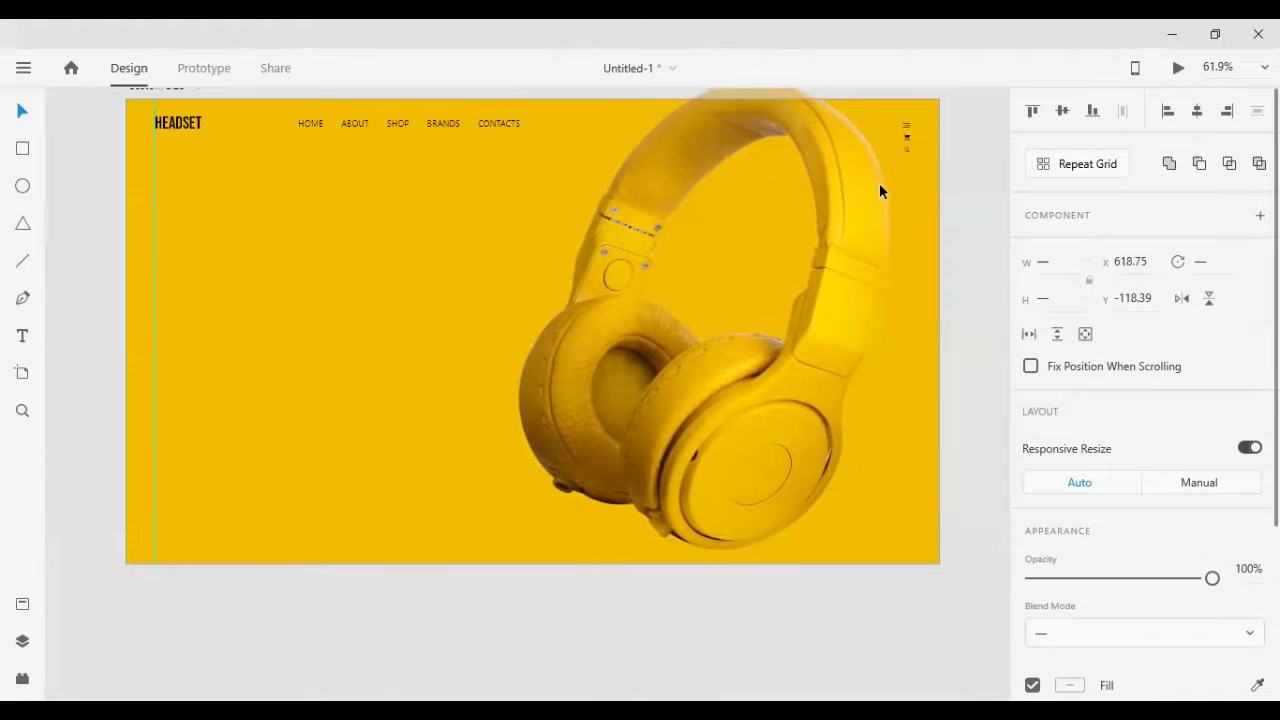
key("shift+Right")
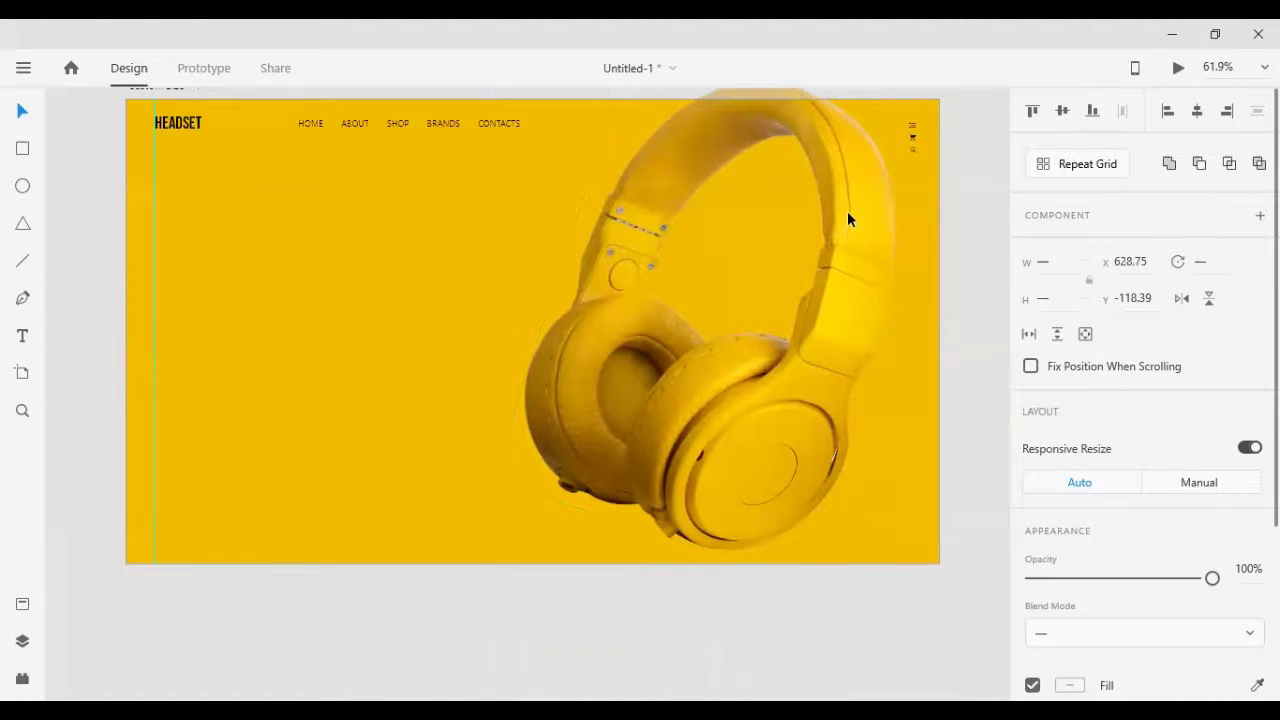
Step: Add a second vertical guide along the right edge of the icon group
left_click_drag(119, 391, 918, 344)
scroll(917, 348, "up", 1)
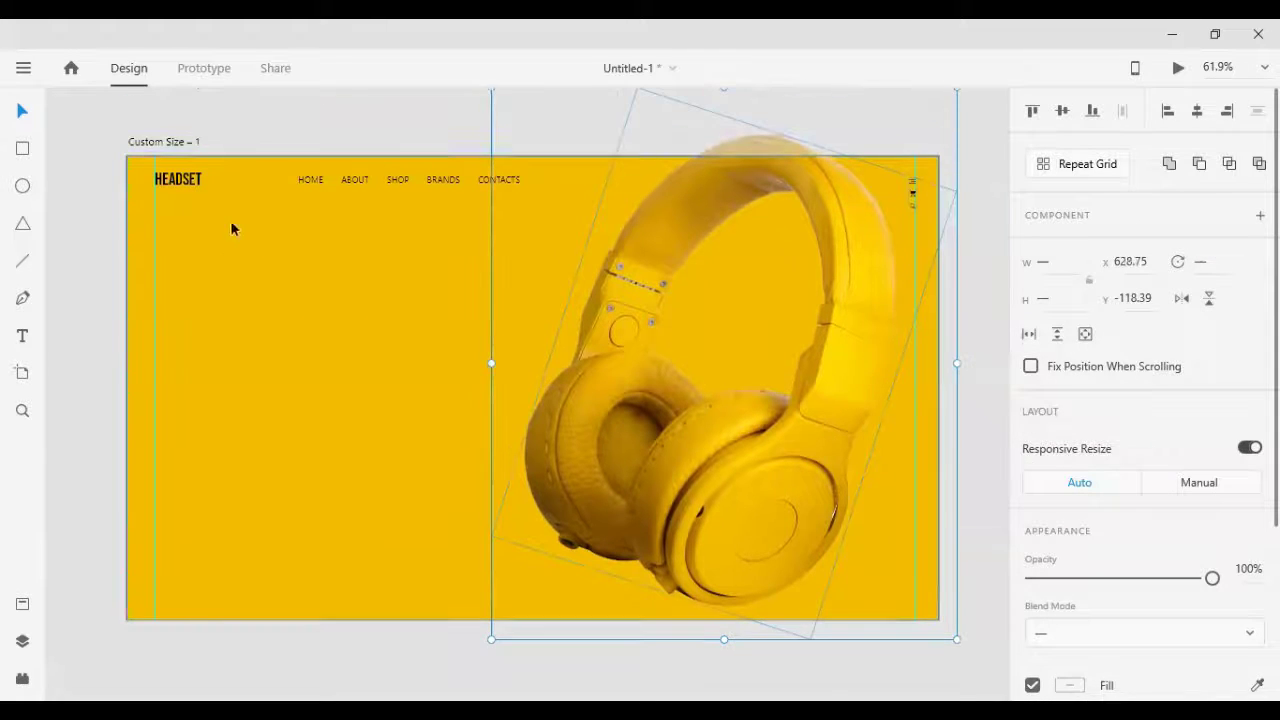
left_click(231, 137)
left_click(195, 182)
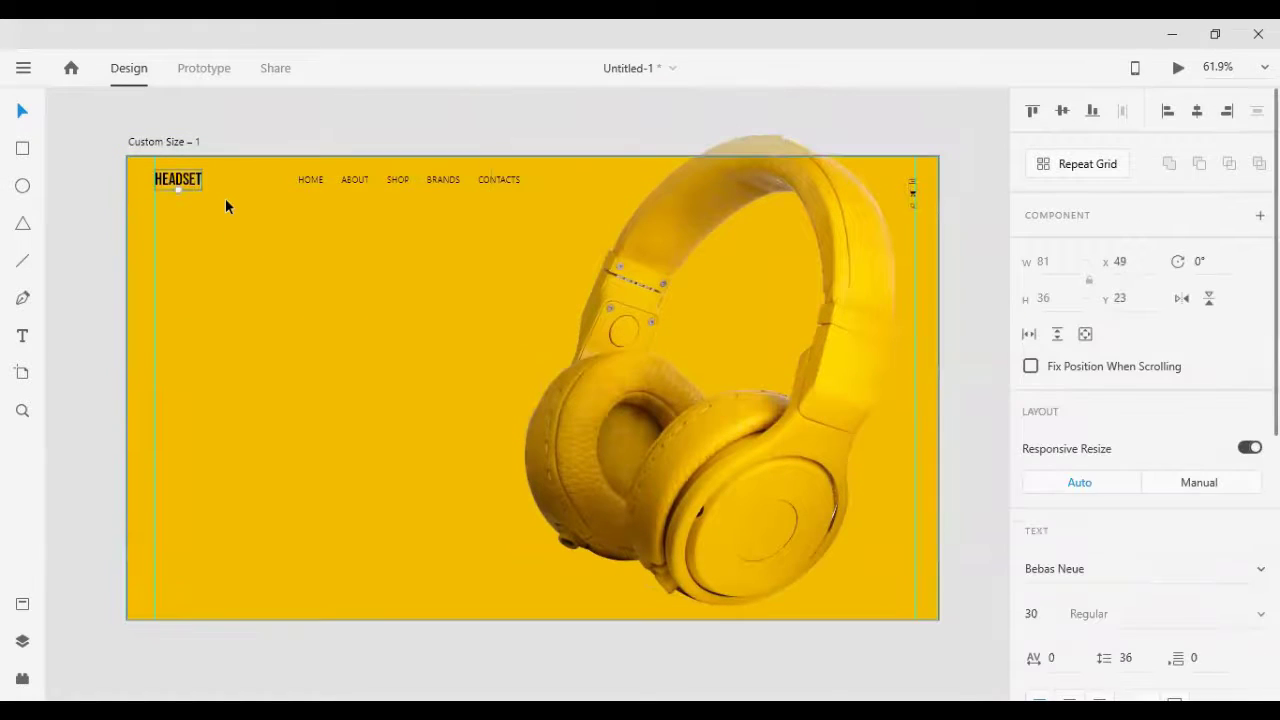
key("shift+Up")
key("shift+Up")
key("shift+Up")
key("shift+Down")
key("shift+Down")
key("shift+Down")
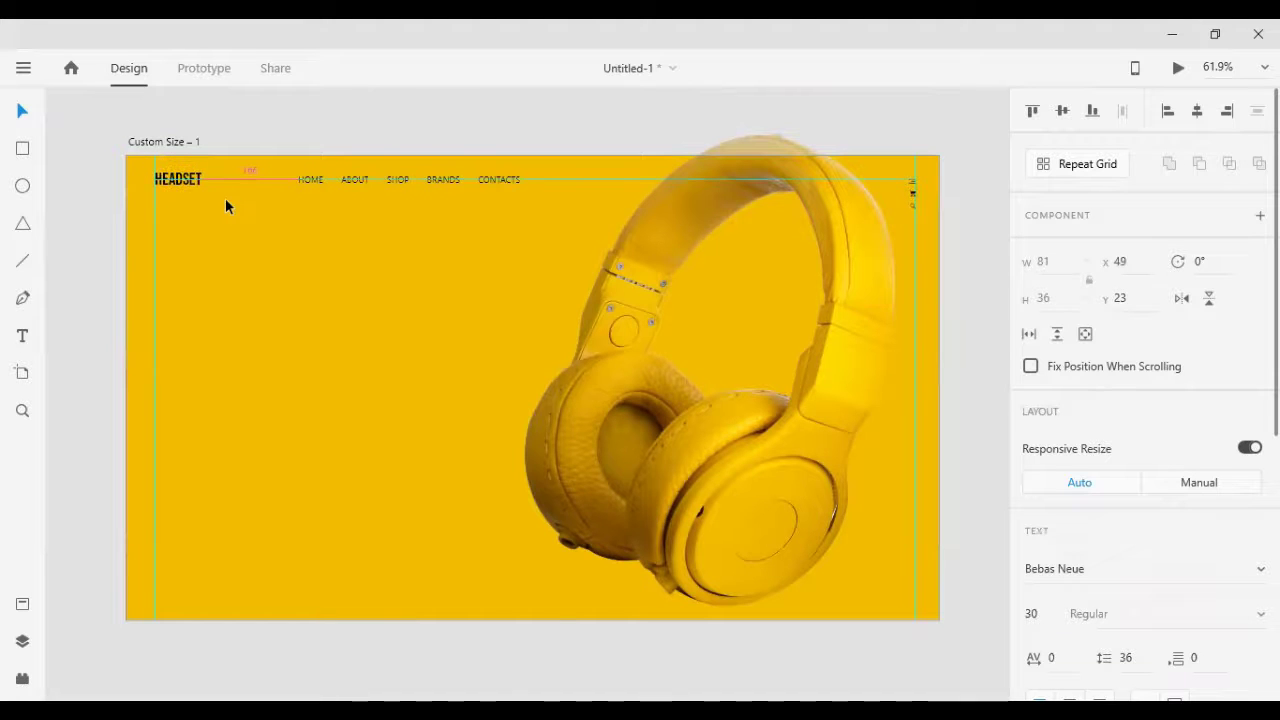
Step: Add a horizontal guide along the top of the logo lettering and raise the icon group to align its top with it
scroll(873, 207, "left", 1)
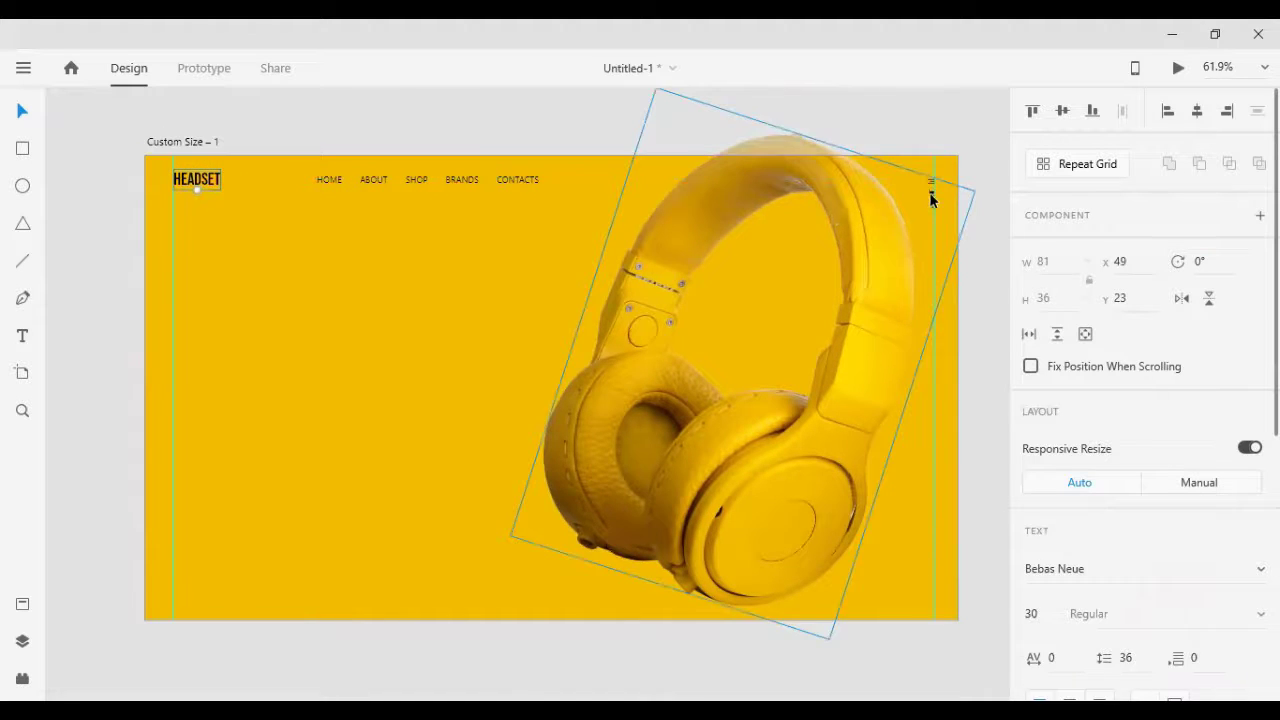
left_click_drag(912, 131, 937, 222)
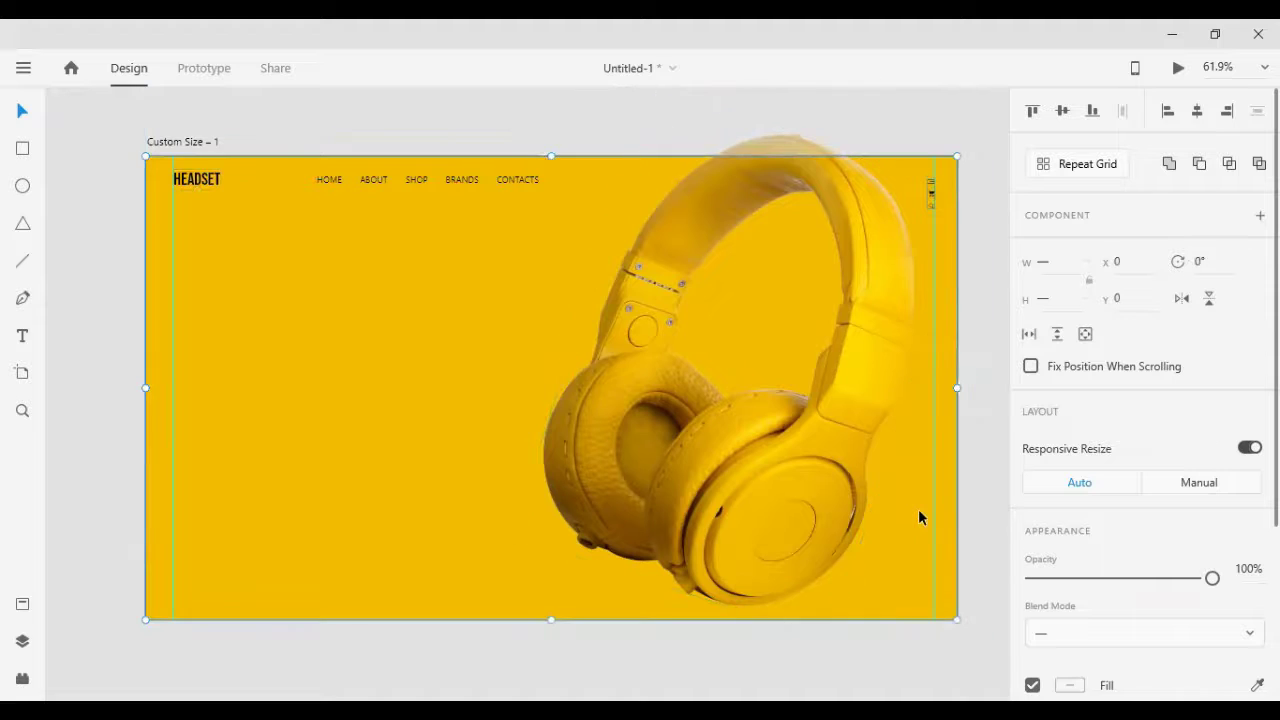
key("shift+Up")
key("shift+Up")
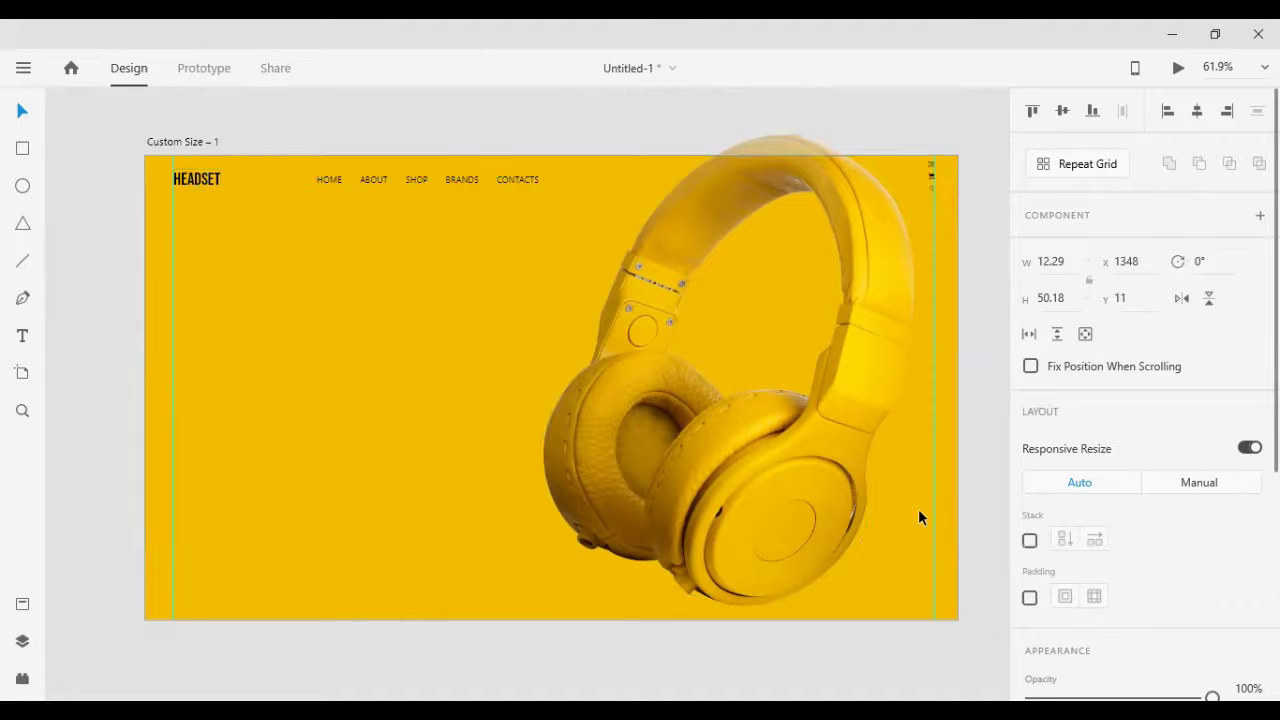
key("shift+Down")
key("shift+Down")
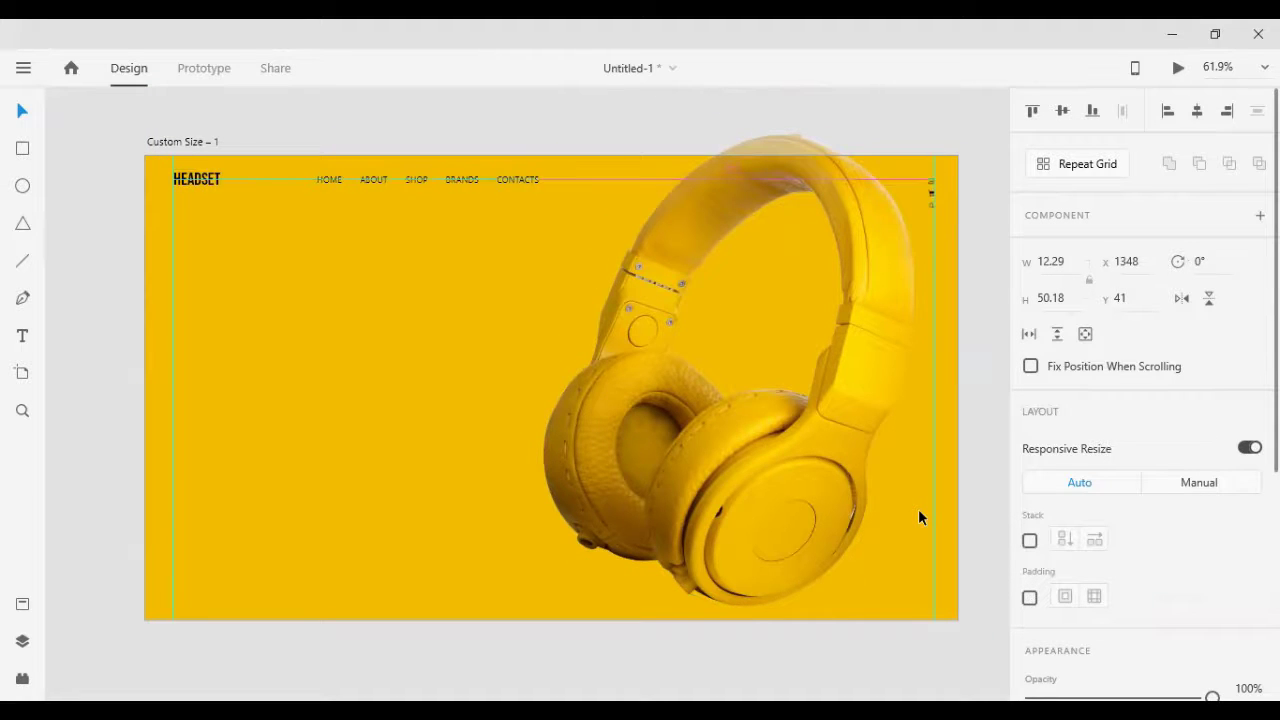
left_click_drag(355, 152, 357, 172)
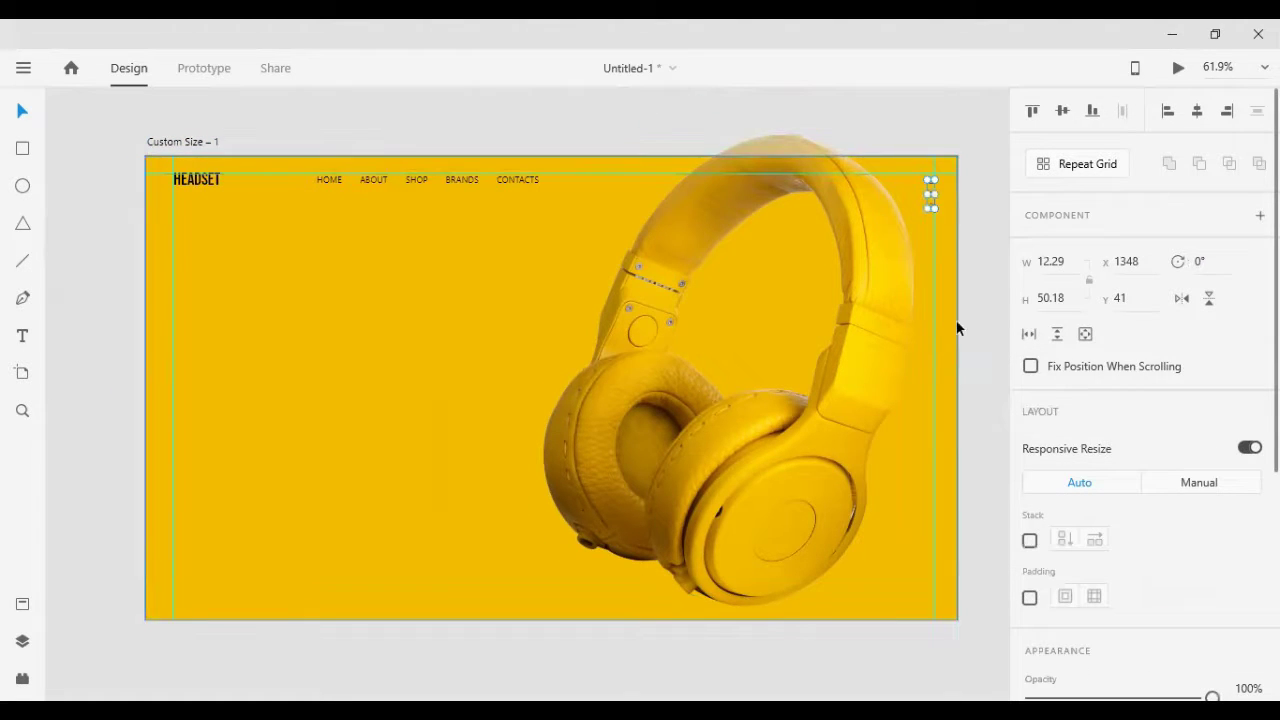
key("shift+Up")
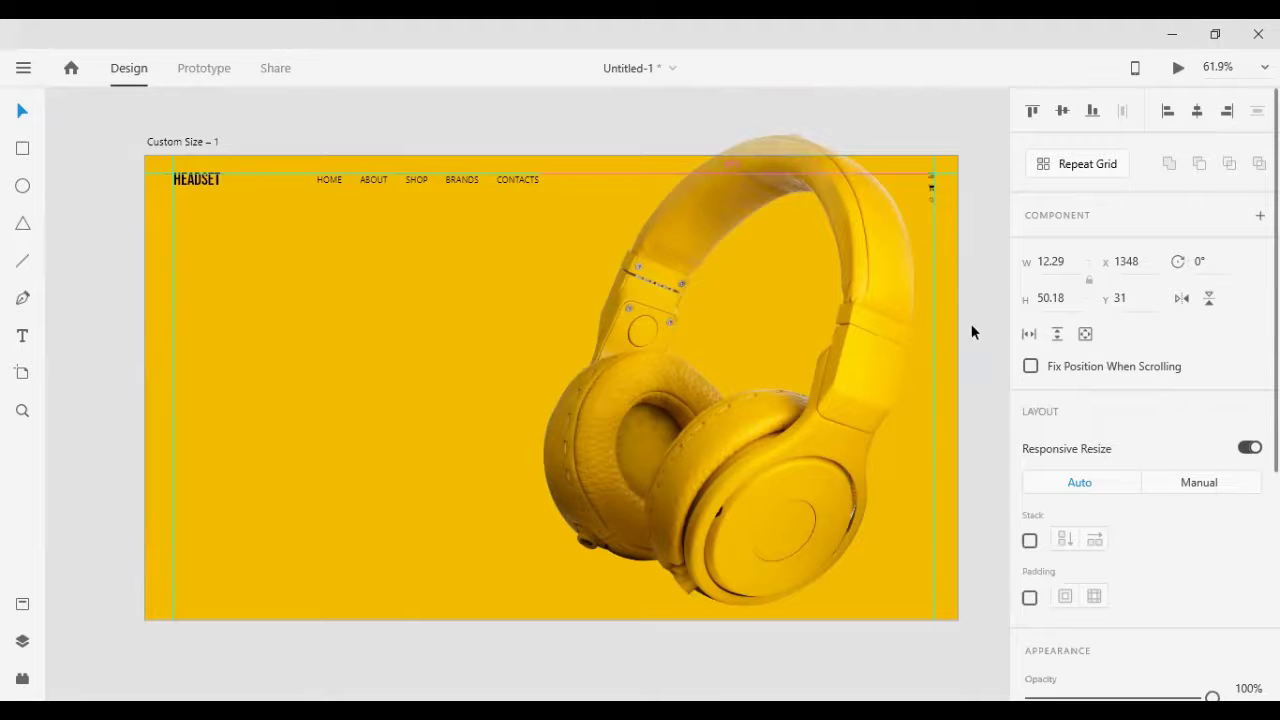
key("Down")
left_click(988, 350)
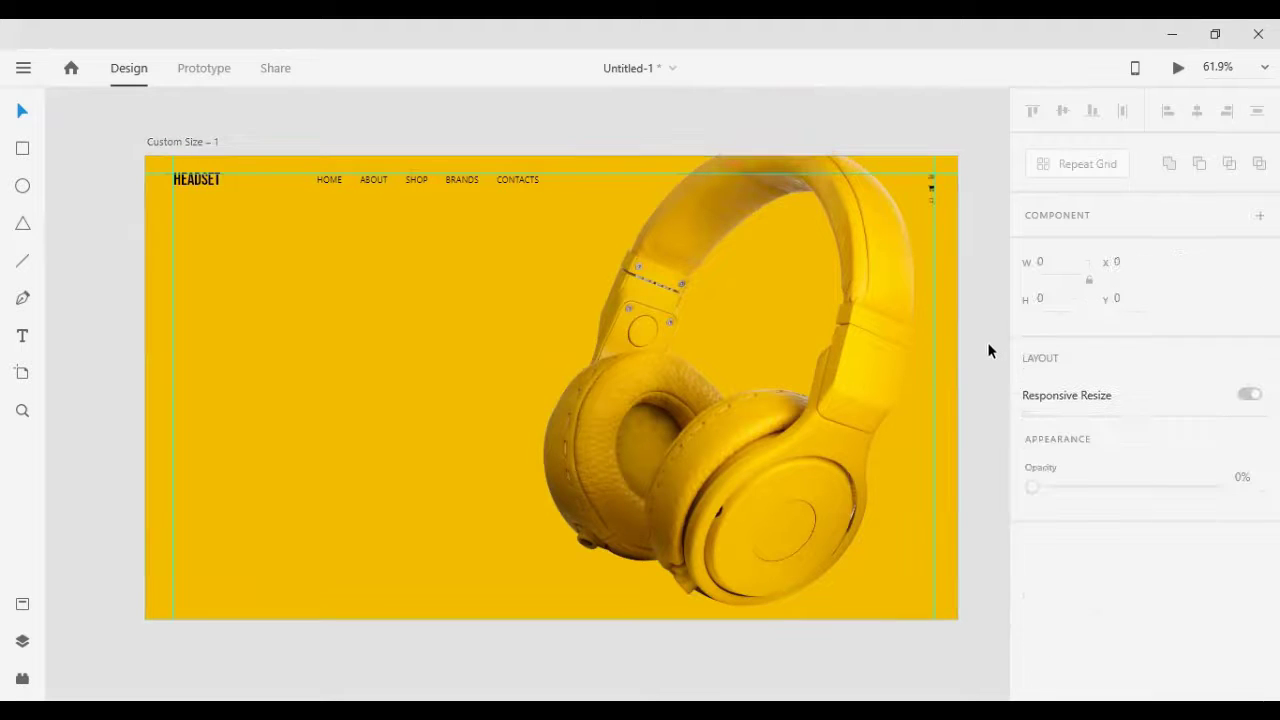
scroll(988, 350, "down", 2)
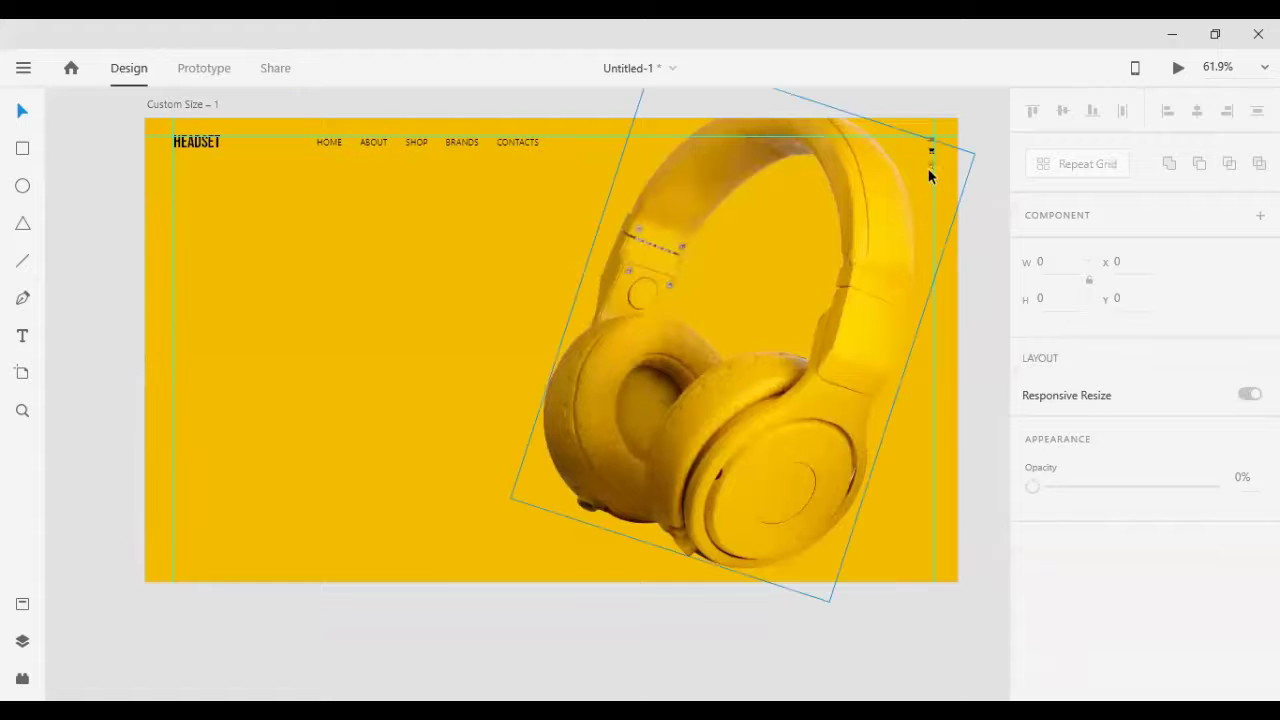
left_click_drag(978, 233, 927, 200)
left_click(895, 235, "shift")
left_click(892, 456, "shift")
left_click(965, 250)
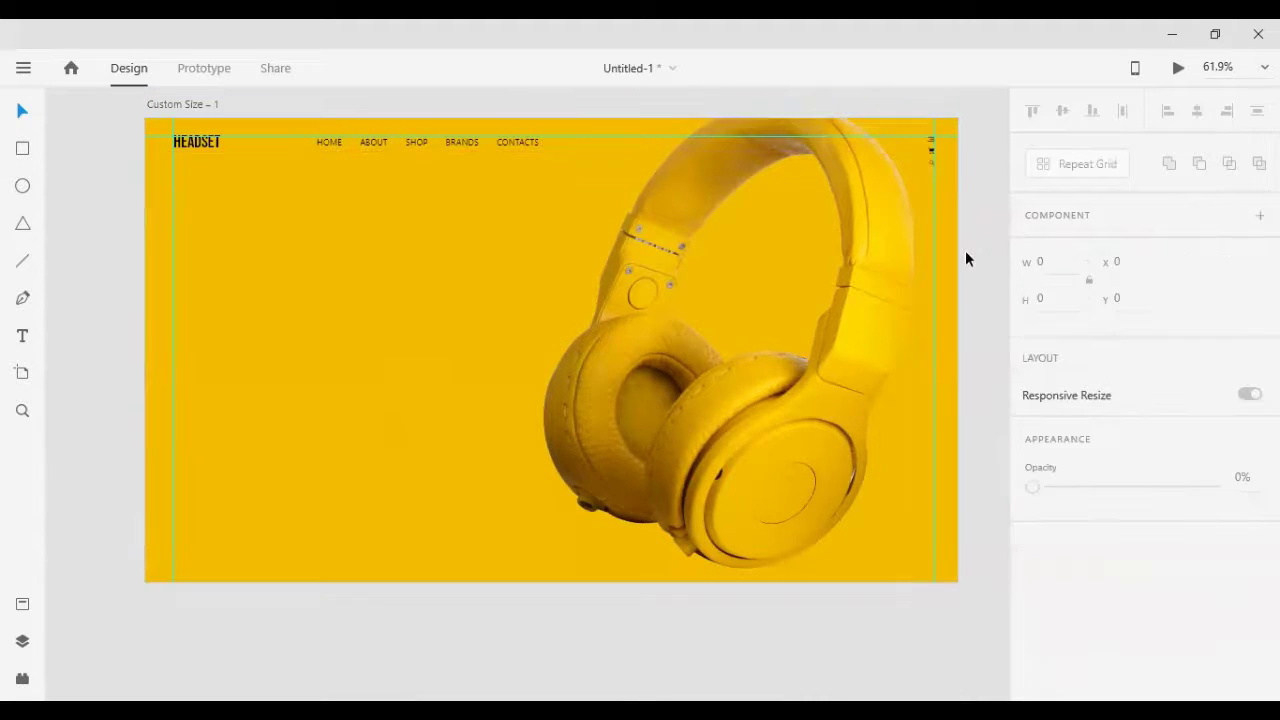
scroll(521, 351, "down", 2)
scroll(590, 425, "up", 2)
scroll(594, 436, "up", 1)
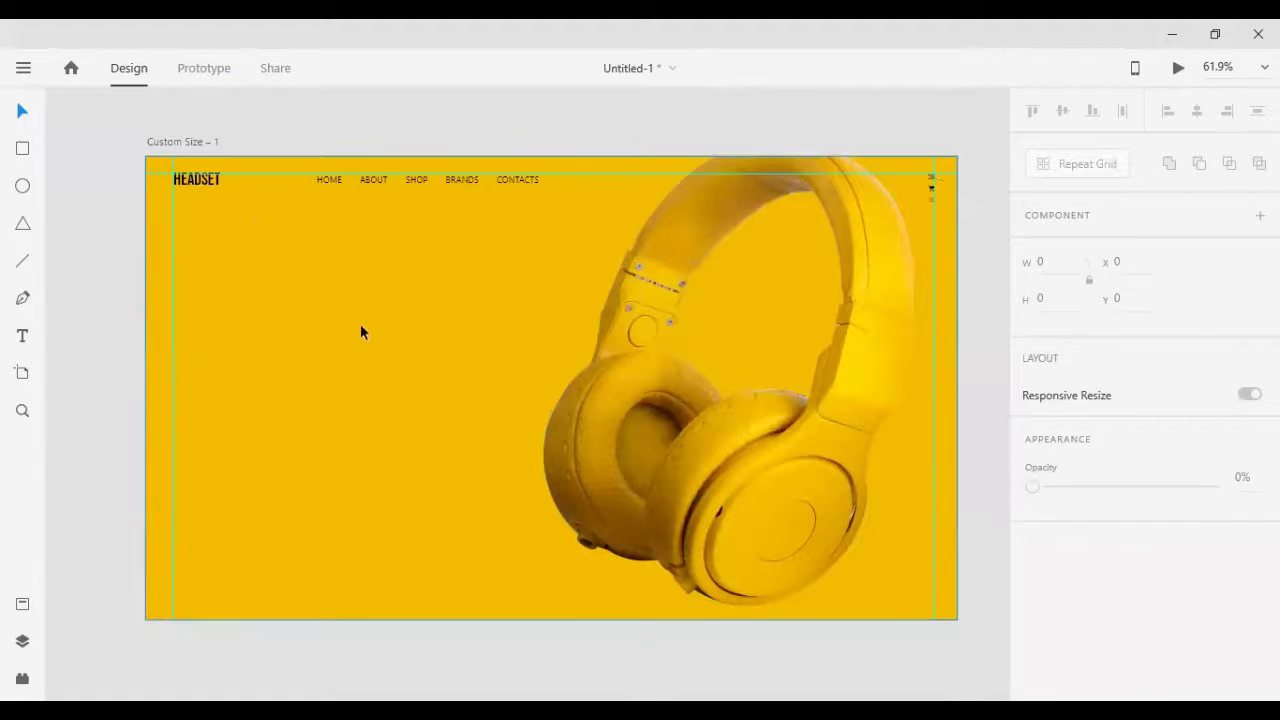
Step: Duplicate the HEADSET logo text and place the copy below the navigation links at X 351, Y 217
left_click(197, 182)
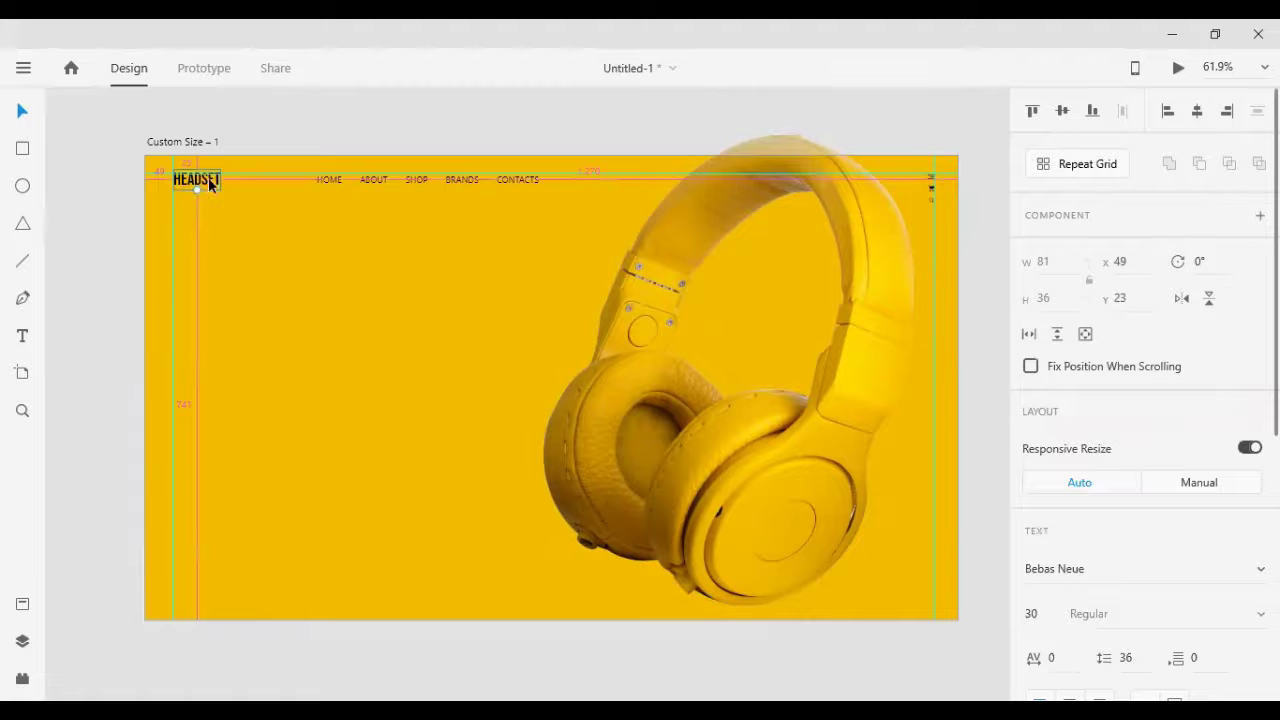
left_click_drag(209, 183, 454, 332)
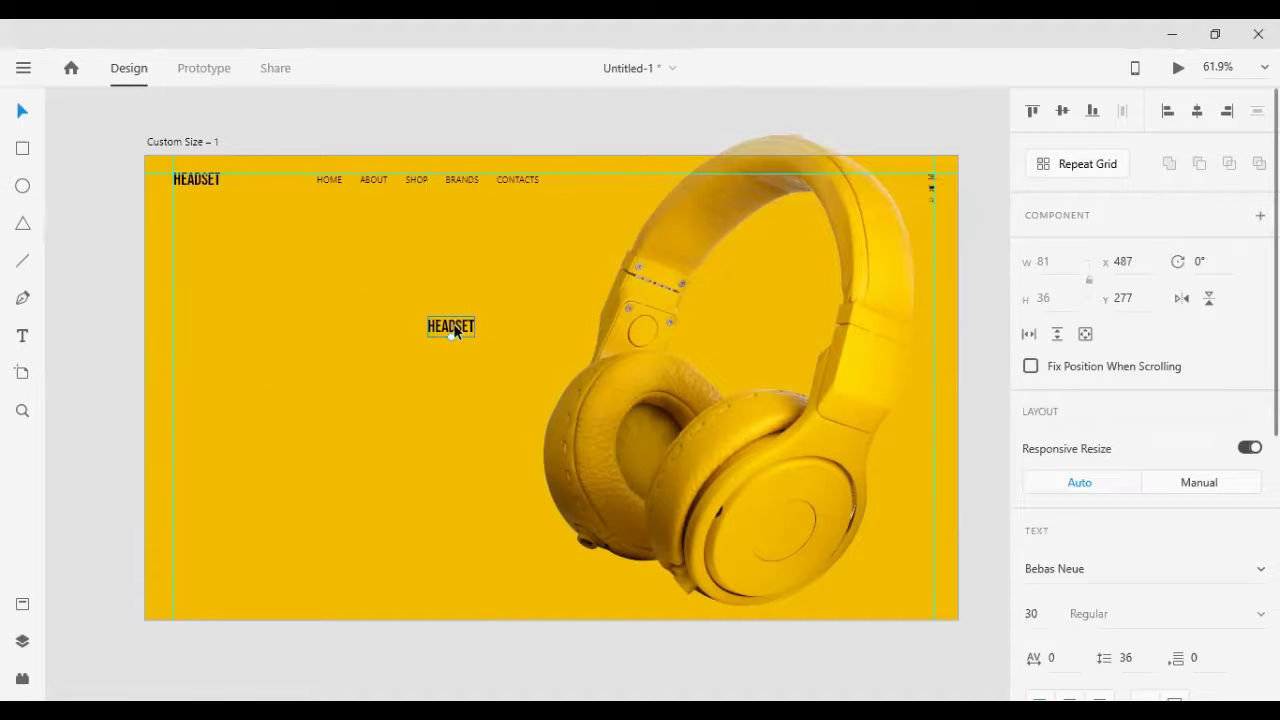
left_click_drag(457, 323, 378, 289)
Step: Change the copied text to BEATS SOLO3 WIRELESS on two lines and enlarge it to font size 78
double_click(380, 290)
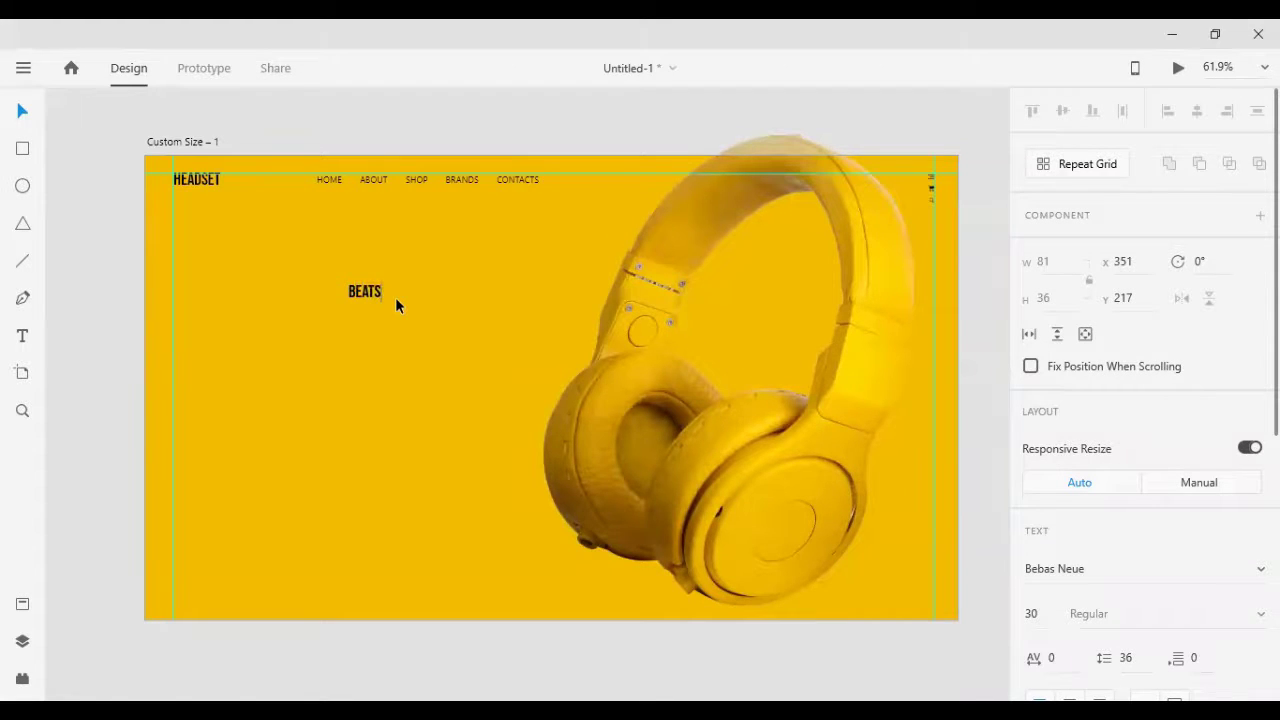
type("SOLO3")
key("Escape")
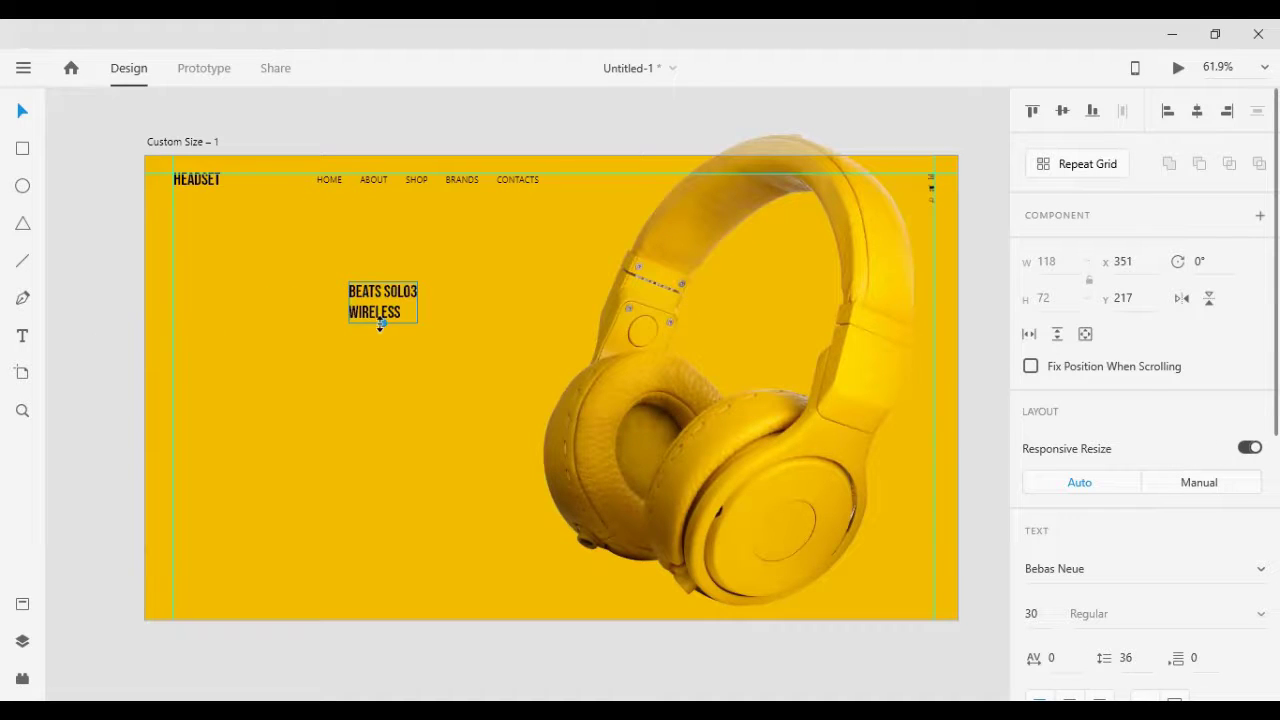
left_click_drag(380, 325, 352, 435)
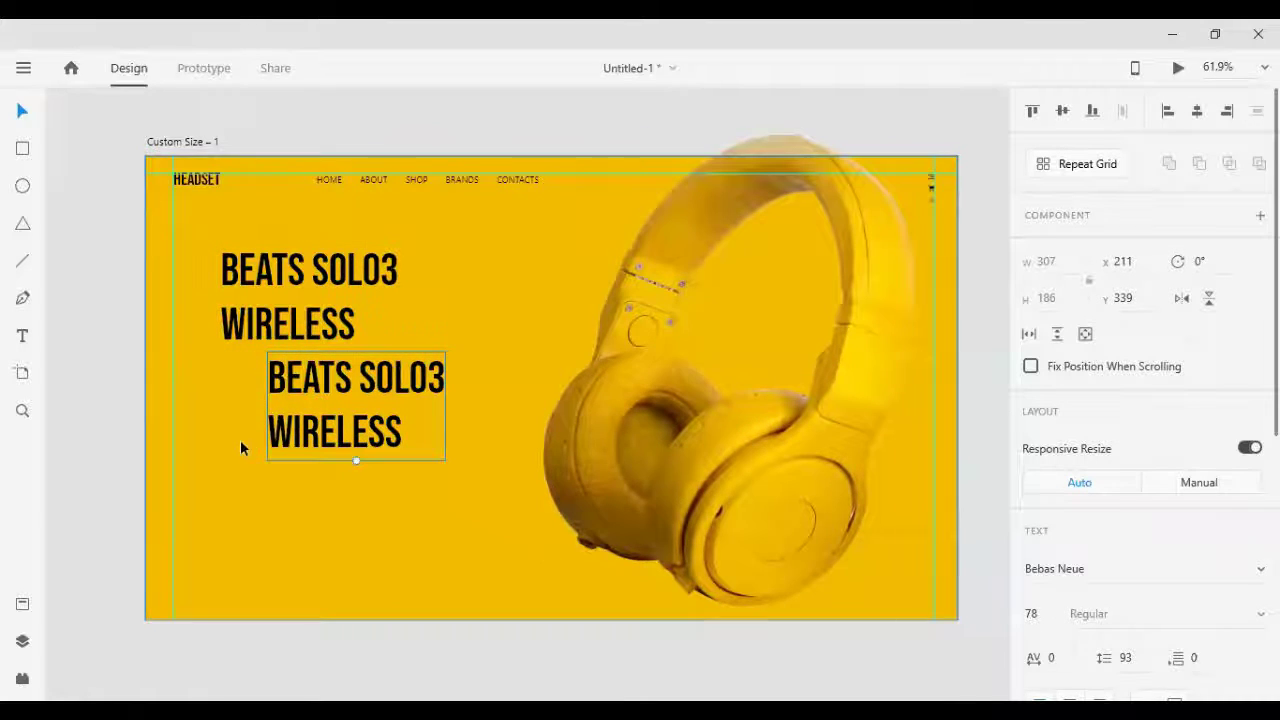
Step: Replace the duplicated headline's text with the copied Lorem Ipsum sentence and line it up with the headline at X 130
double_click(303, 432)
key("ctrl+v")
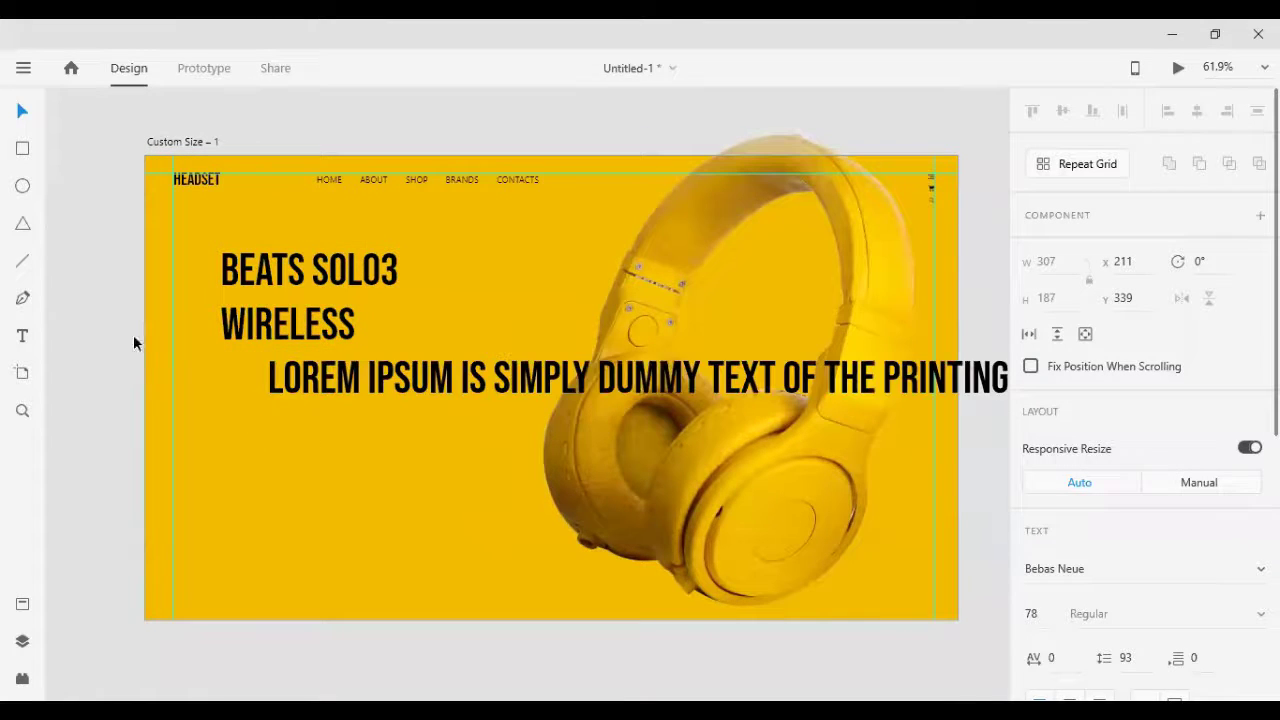
left_click(20, 107)
left_click_drag(510, 380, 463, 381)
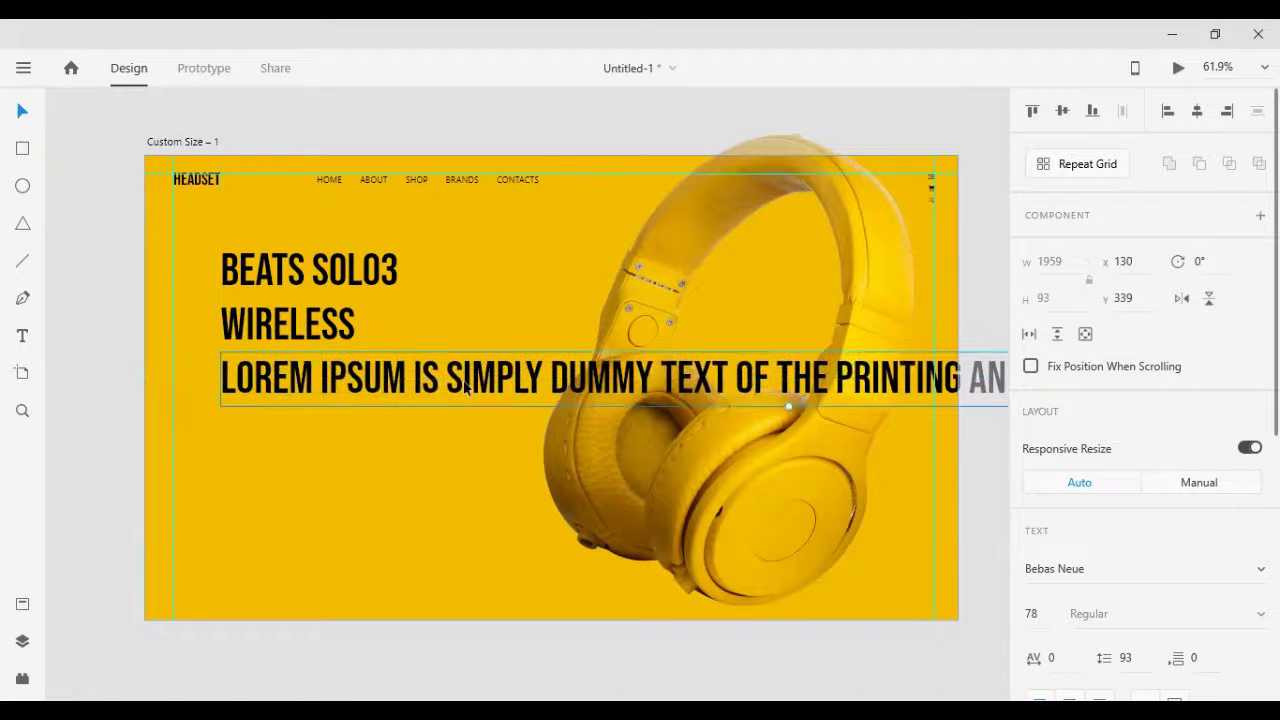
Step: Set the Lorem Ipsum sentence in Segoe UI at font size 20
left_click(1102, 569)
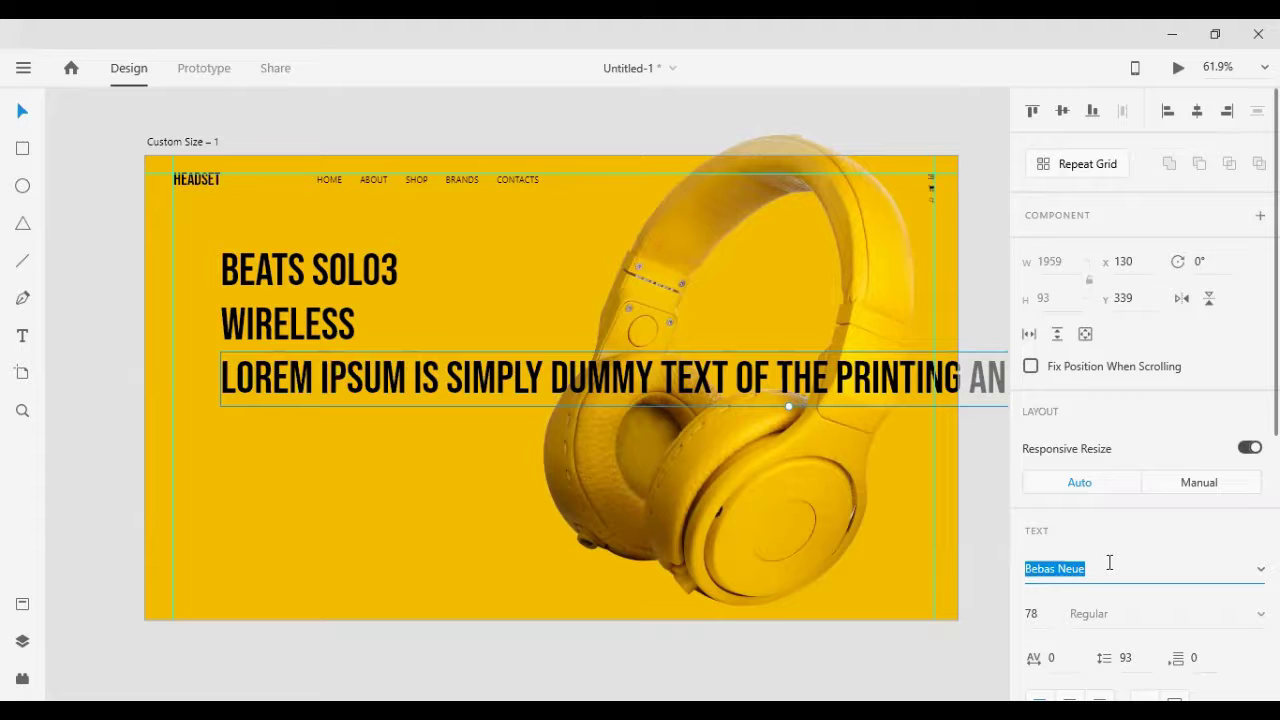
type("Se")
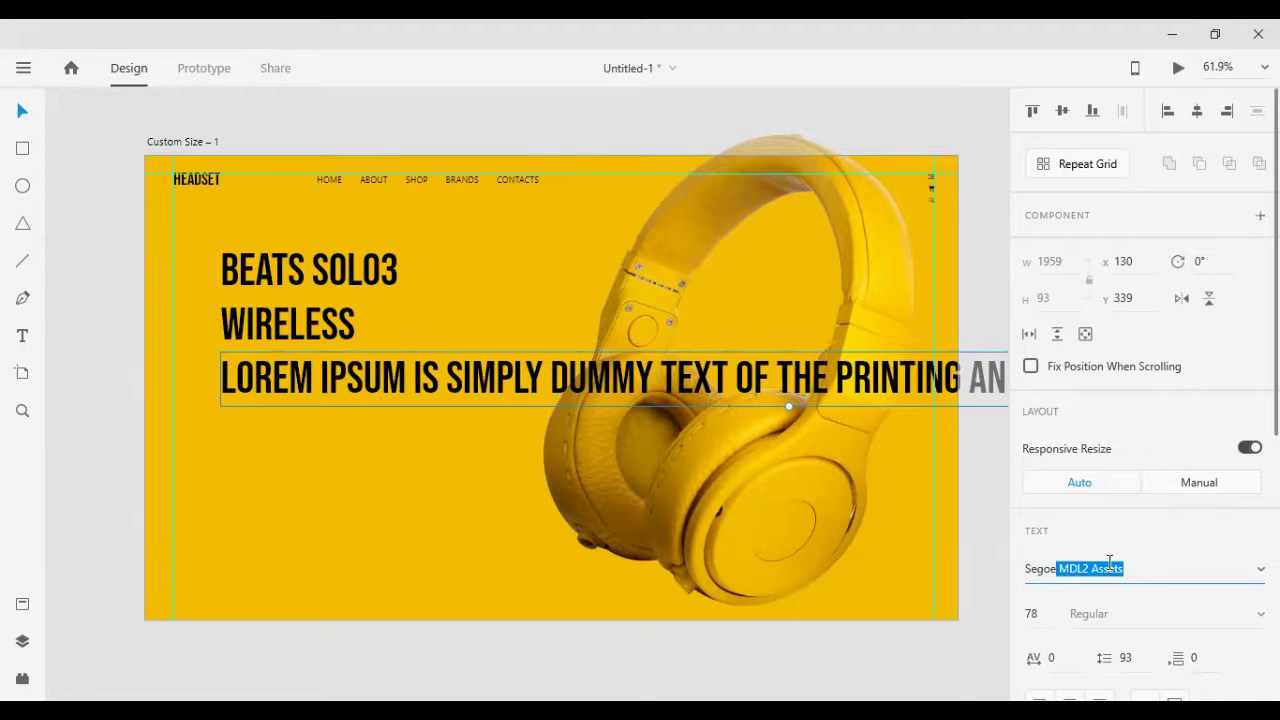
type("goe UI")
key("Return")
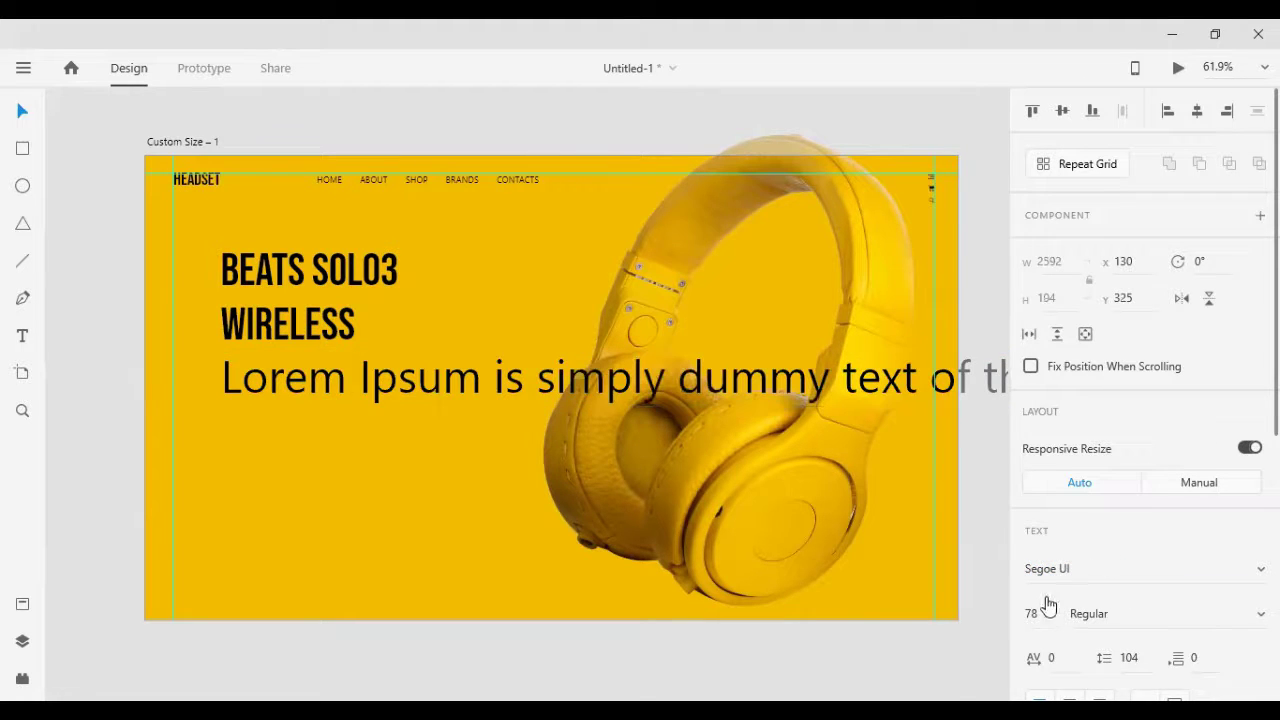
left_click_drag(1037, 613, 1005, 618)
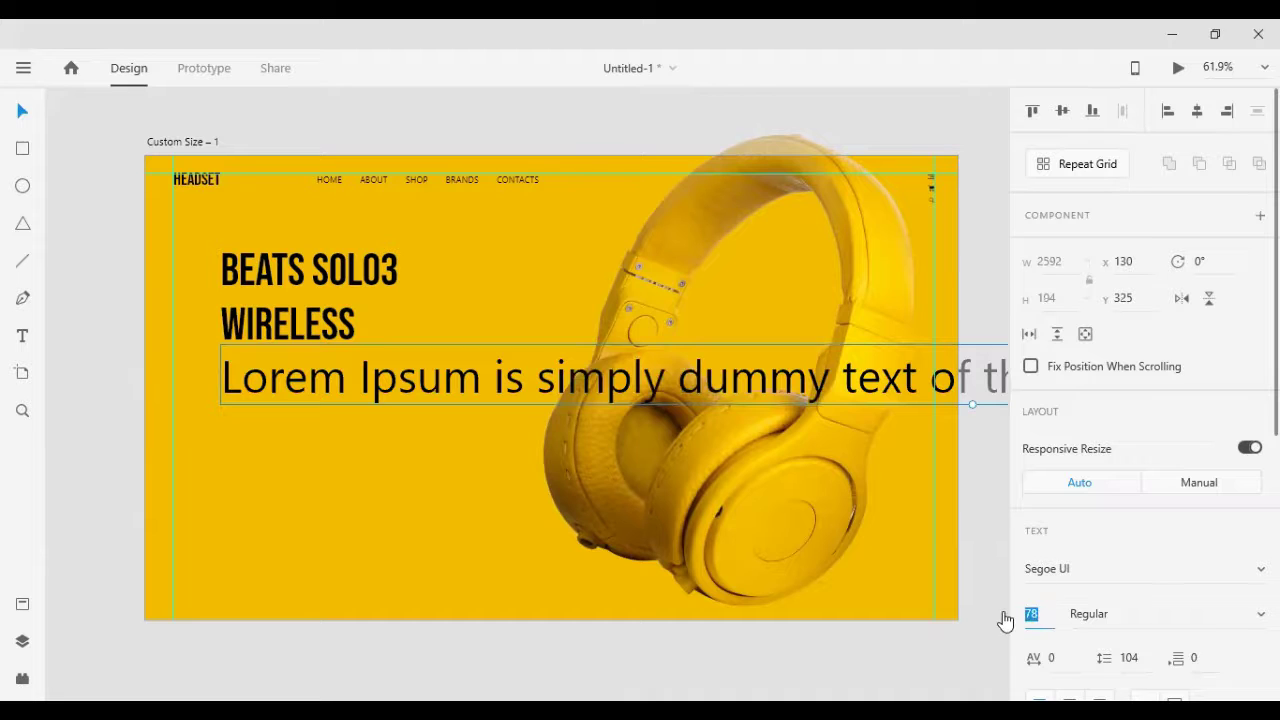
type("20")
key("Return")
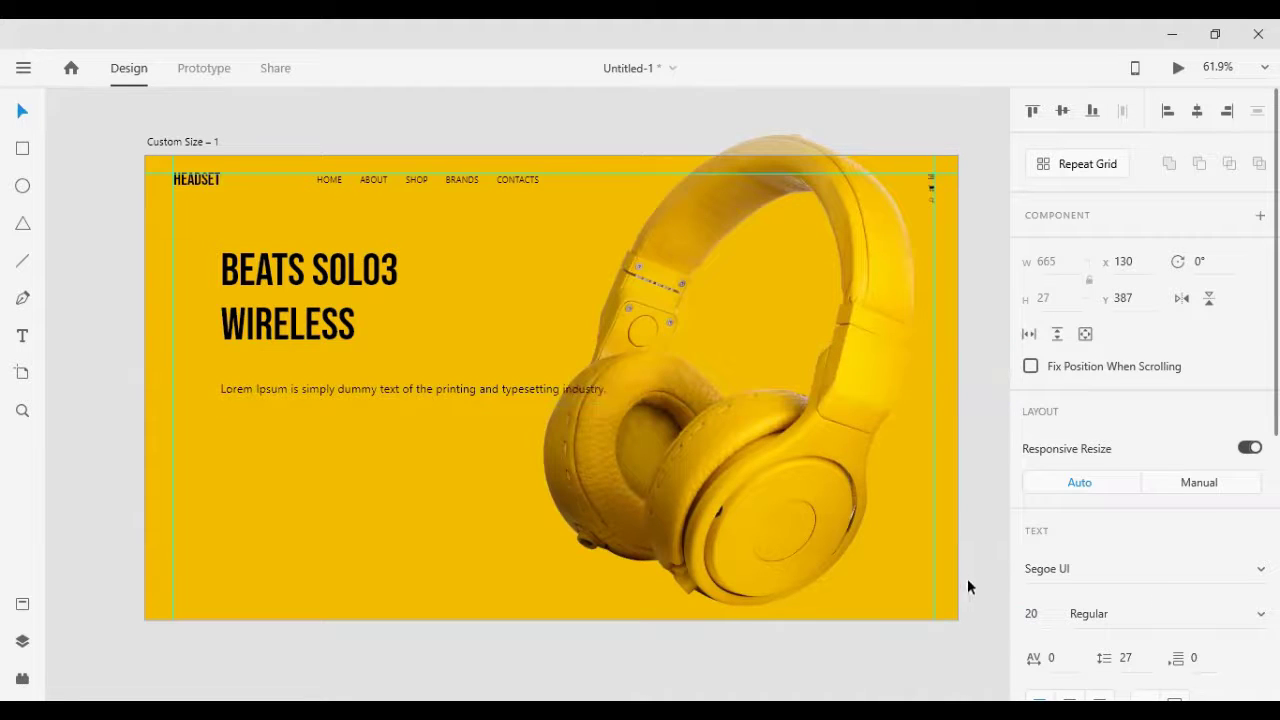
Step: Move the Lorem Ipsum text up under the headline to Y 339 and break it into two lines before "printing"
left_click_drag(327, 383, 326, 351)
double_click(429, 361)
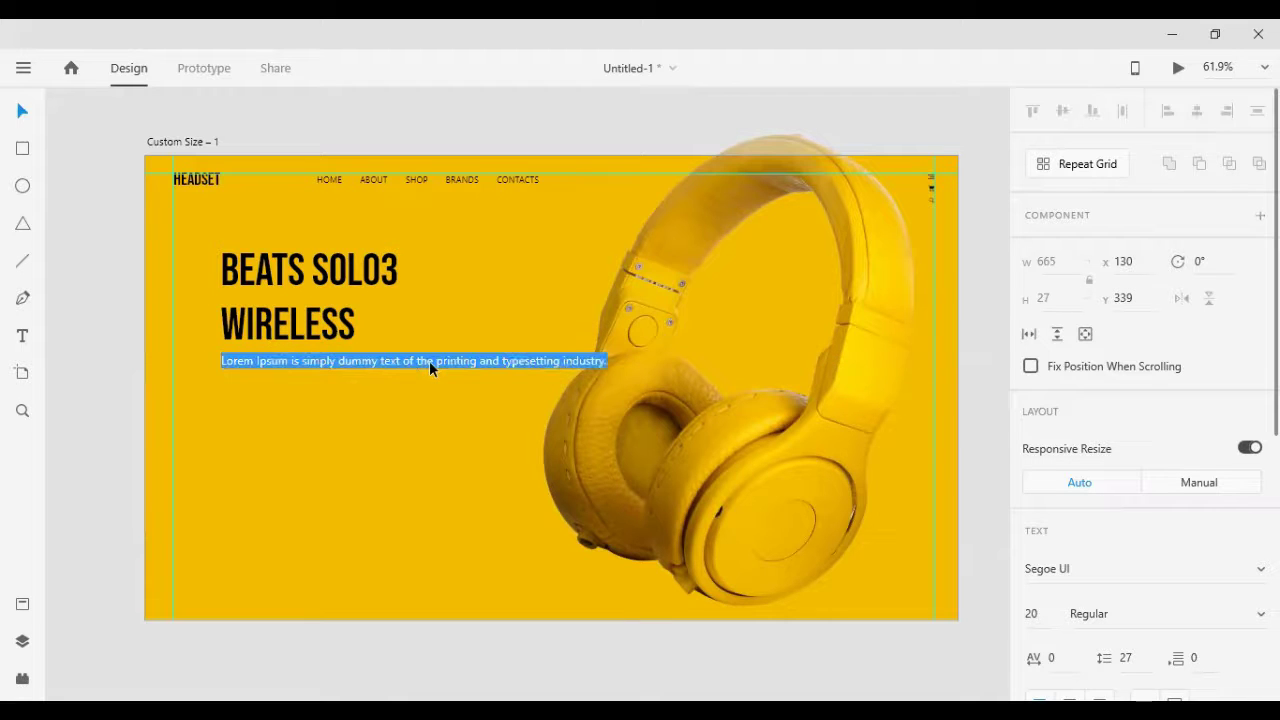
left_click(435, 362)
key("Return")
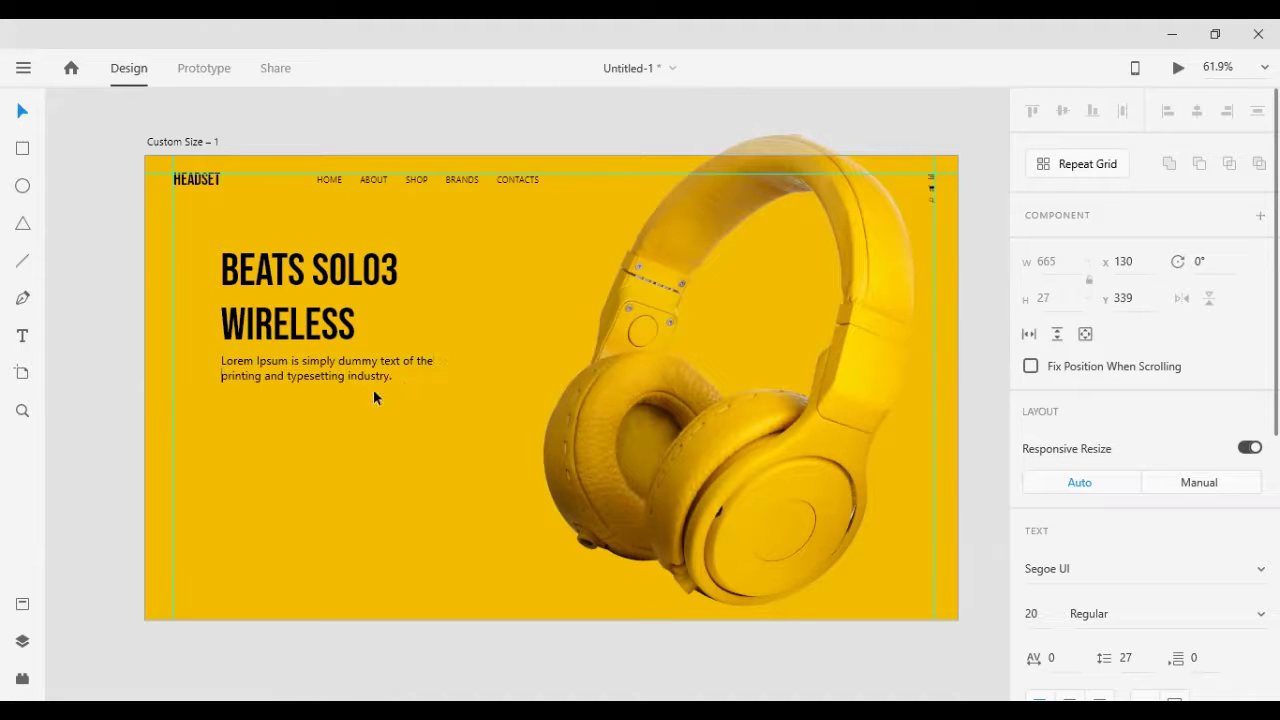
left_click(22, 111)
left_click(74, 220)
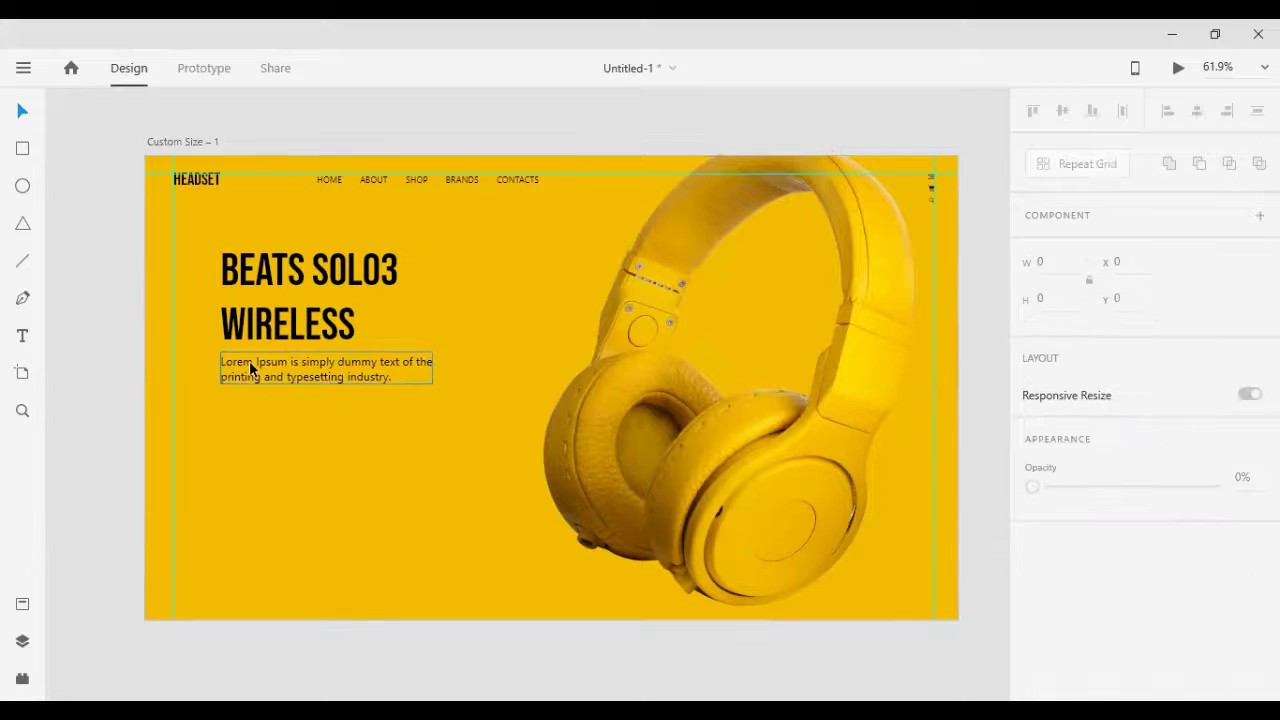
Step: Nudge the two-line paragraph closer to the headline, to Y 325
left_click(251, 361)
key("shift+Up")
key("shift+Up")
key("shift+Up")
key("Up")
key("Up")
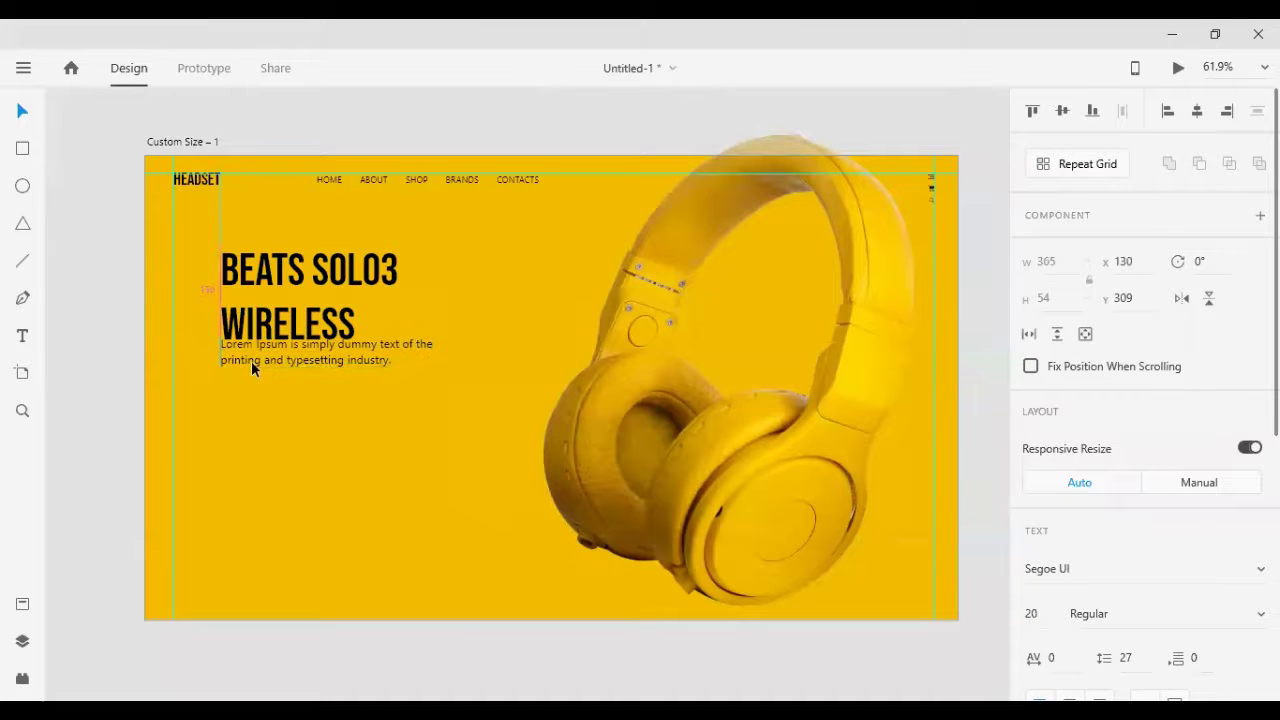
key("shift+Down")
key("Down")
key("Down")
key("Down")
key("Down")
key("Down")
key("Down")
key("Down")
key("Down")
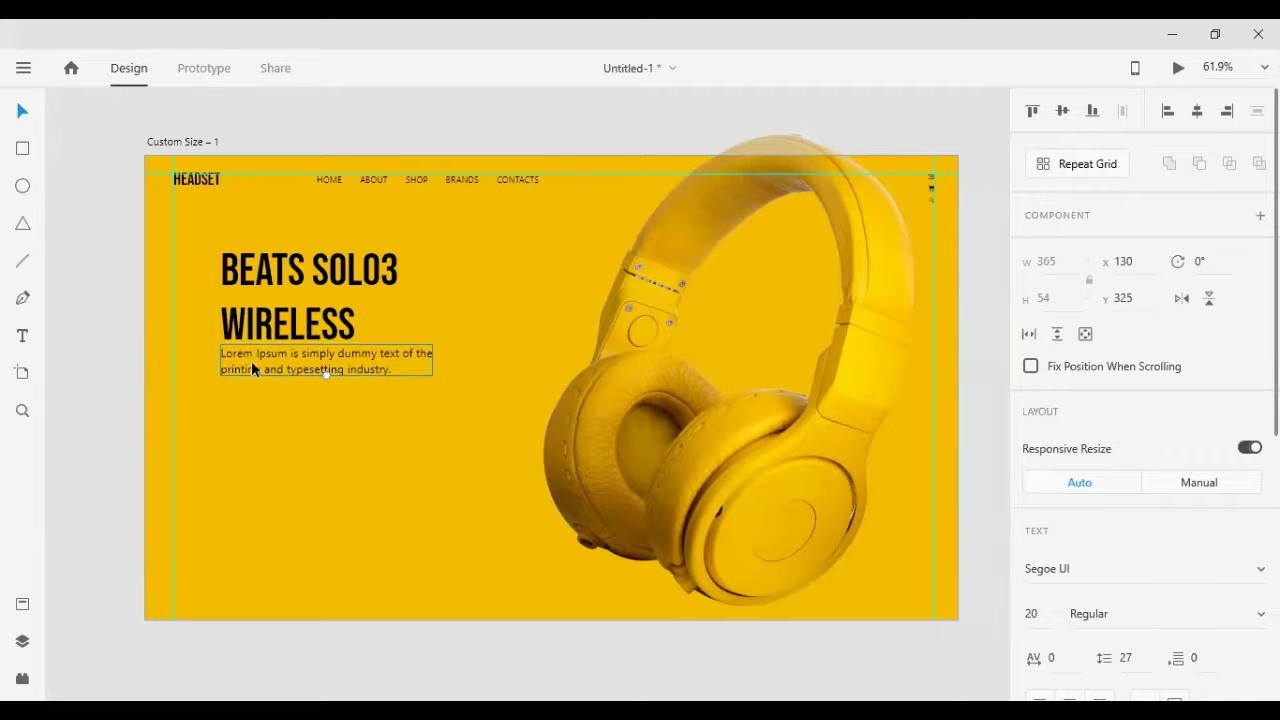
left_click(96, 292)
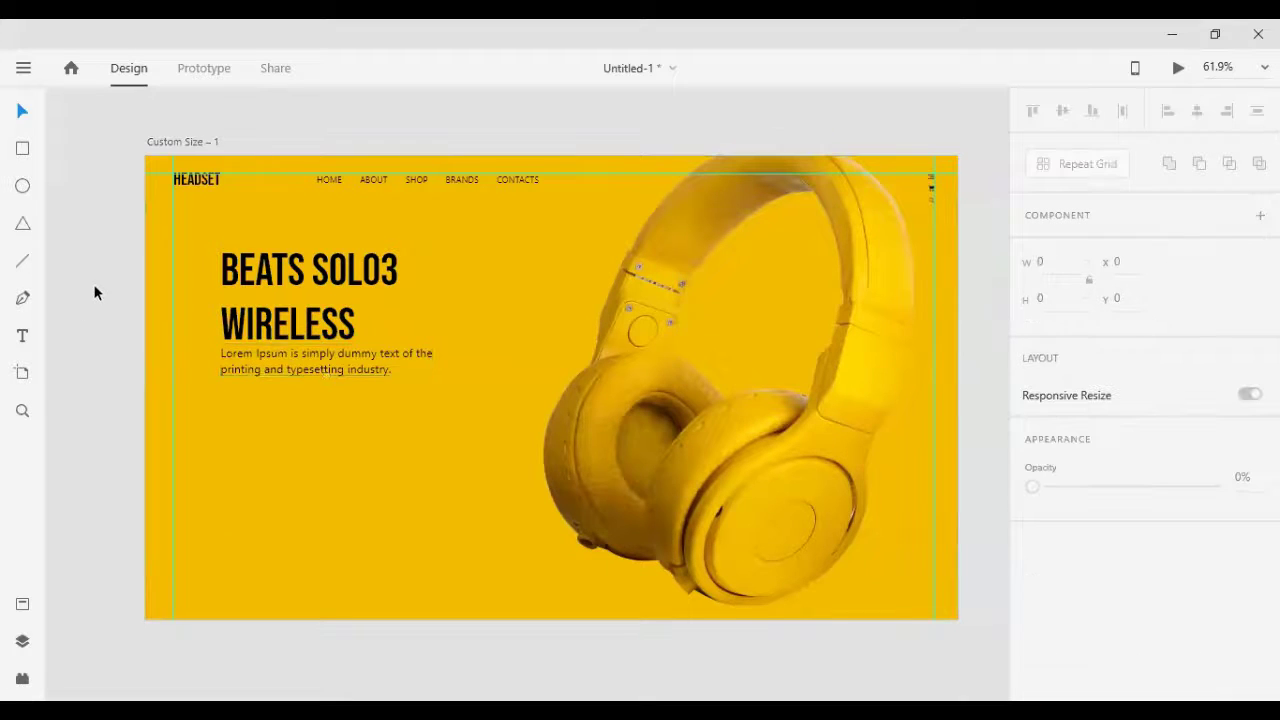
Step: Draw a wide rectangle for a button beneath the paragraph, starting at the paragraph's left edge
scroll(92, 294, "down", 1)
scroll(88, 293, "up", 1)
left_click(22, 149)
left_click_drag(222, 399, 341, 436)
left_click(22, 111)
left_click(177, 357)
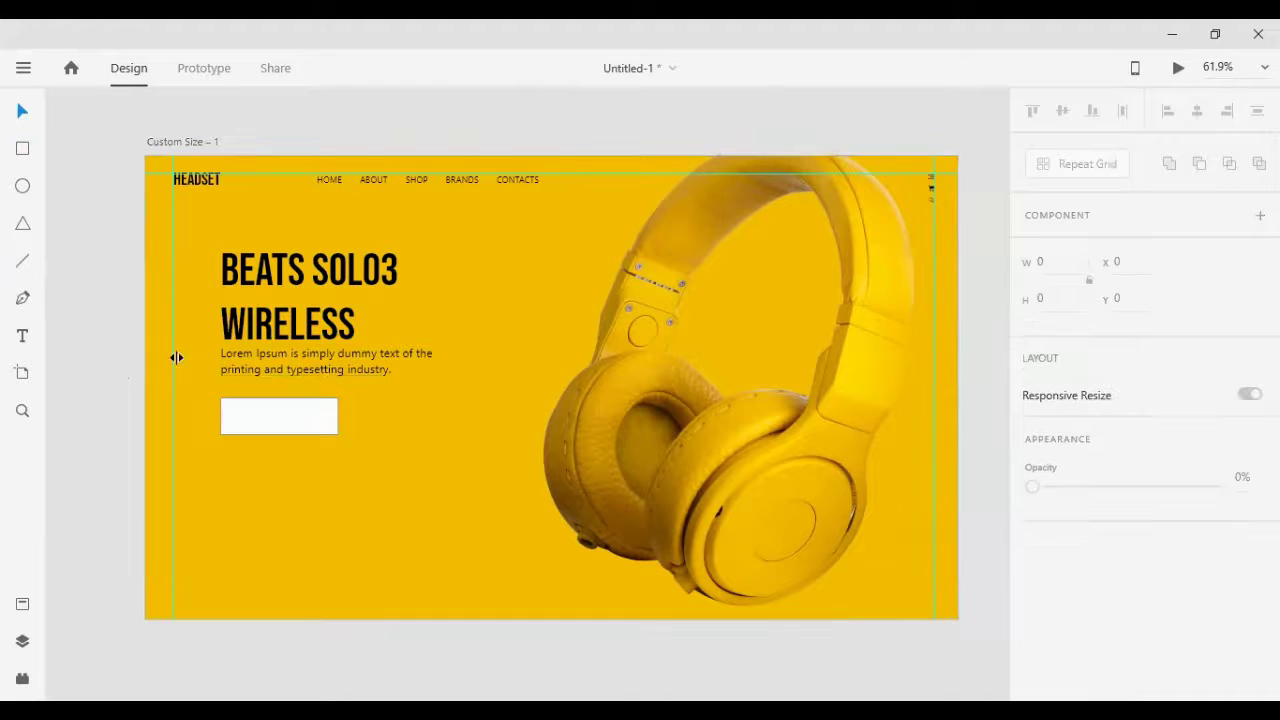
Step: Duplicate the headline below the button rectangle and change the copy's text to BUY NOW
left_click(240, 307)
left_click_drag(240, 307, 318, 541)
double_click(335, 541)
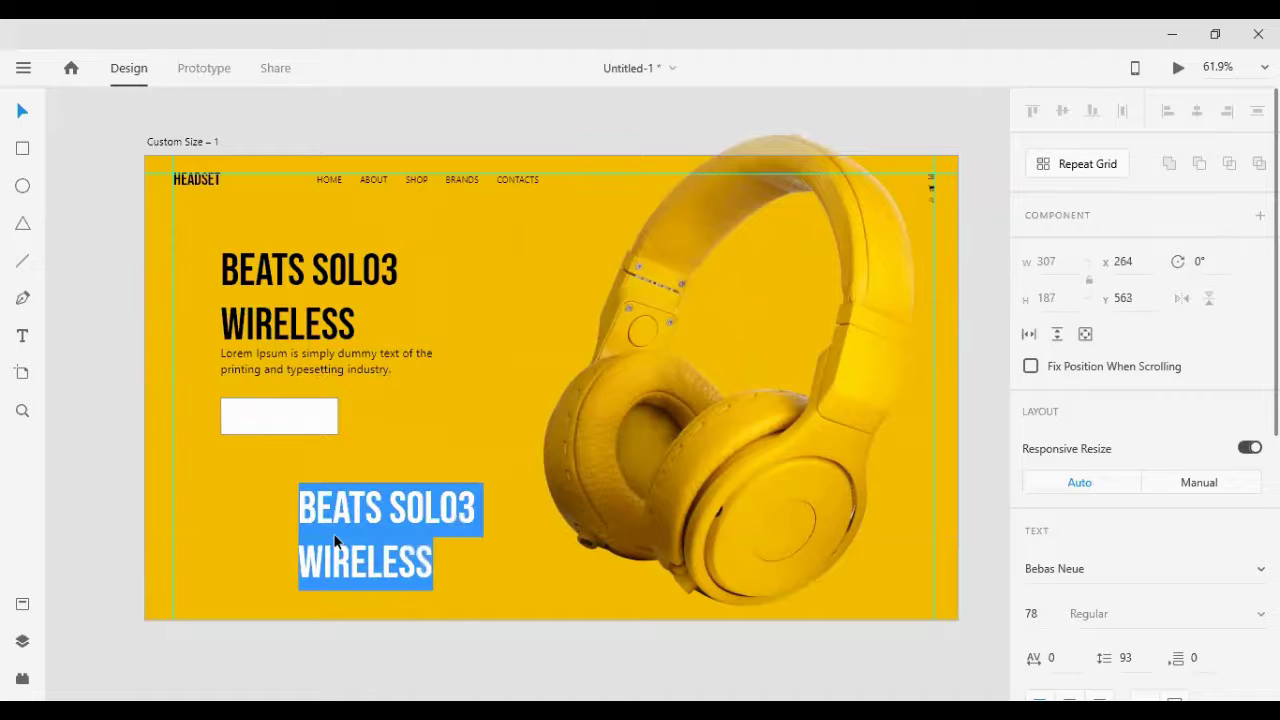
type("BUY ")
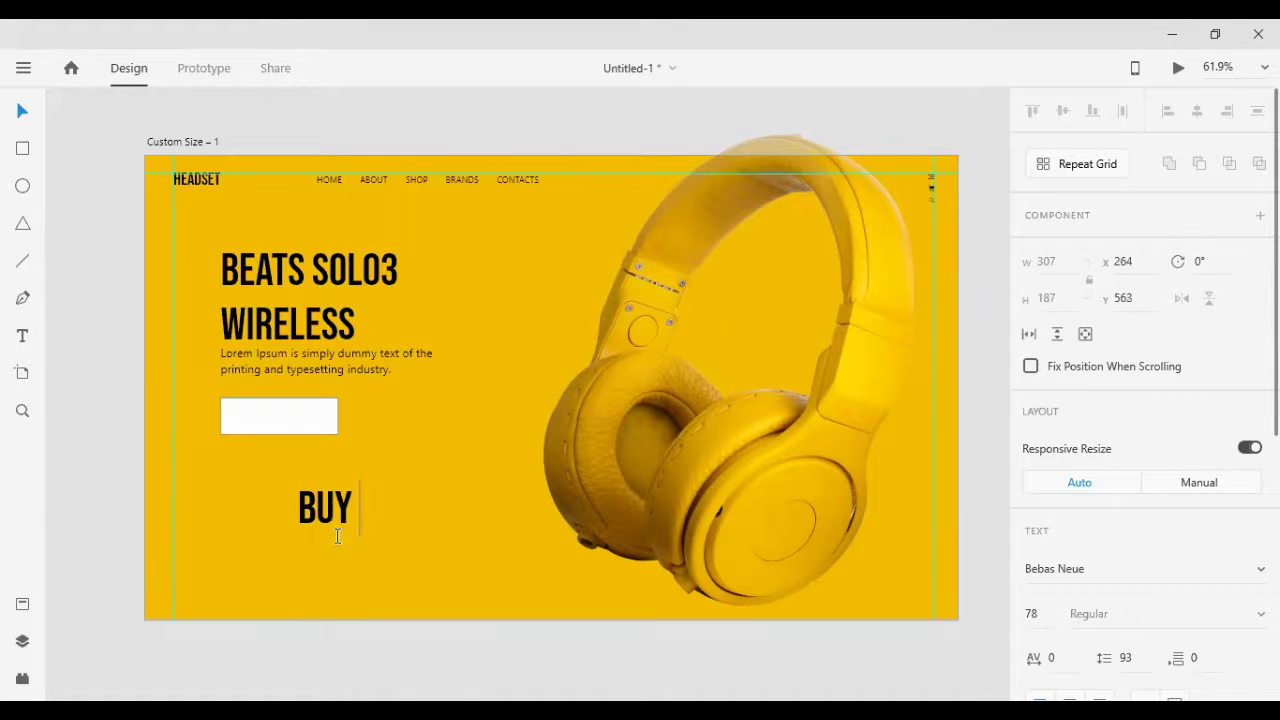
type("NOW")
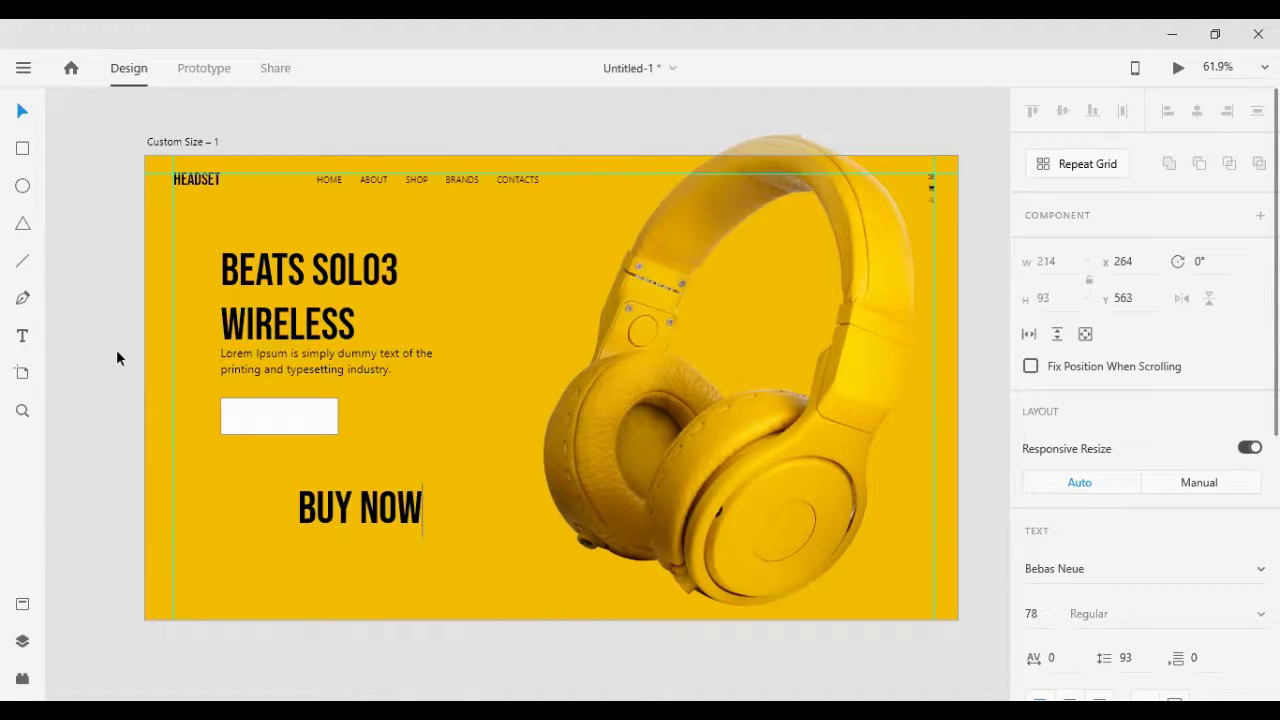
key("Escape")
Step: Remove the border from the white button rectangle
left_click(290, 422)
scroll(1100, 500, "down", 4)
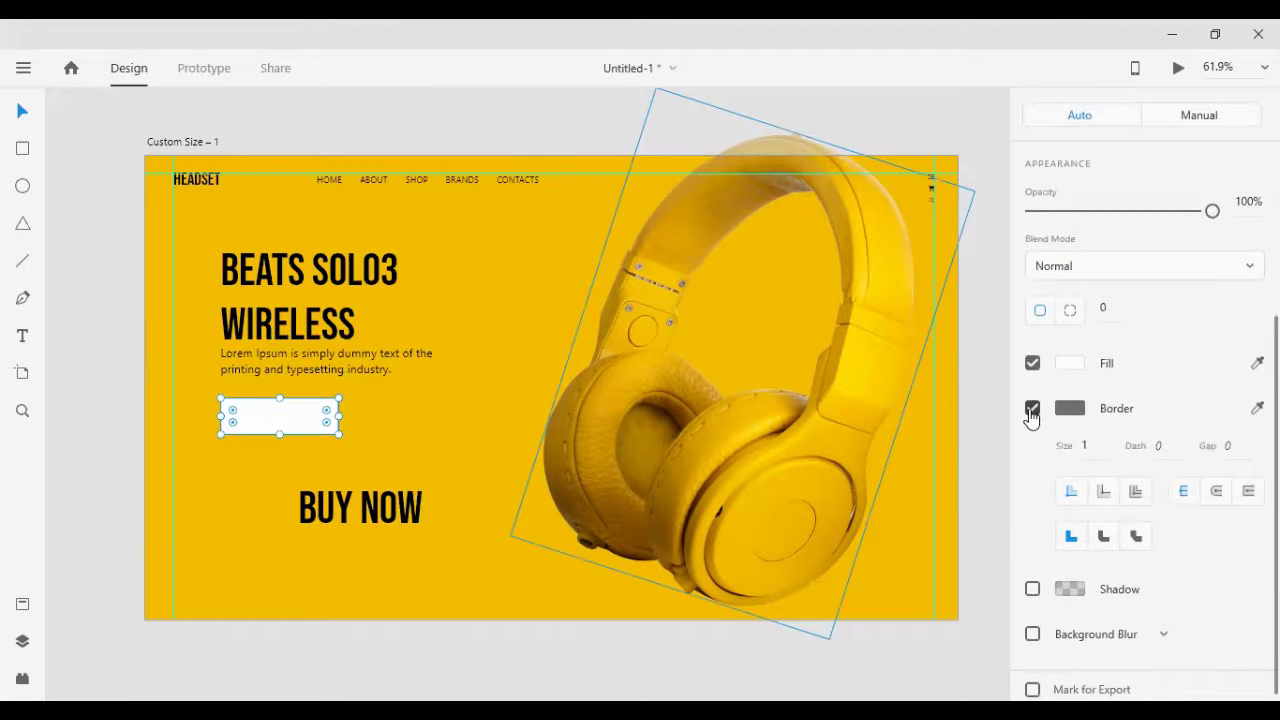
left_click(1032, 409)
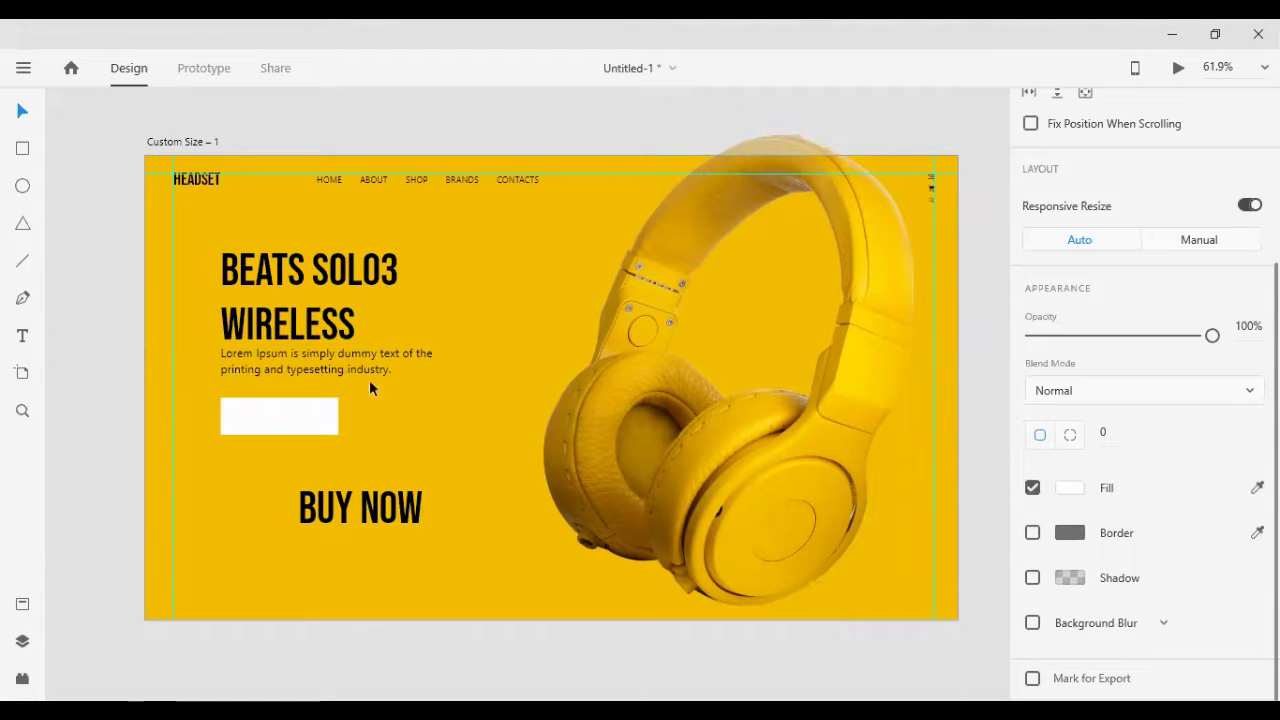
Step: Shrink the BUY NOW text, place it on the white button and center the two horizontally
left_click(318, 510)
left_click_drag(349, 532, 292, 424)
left_click(252, 412)
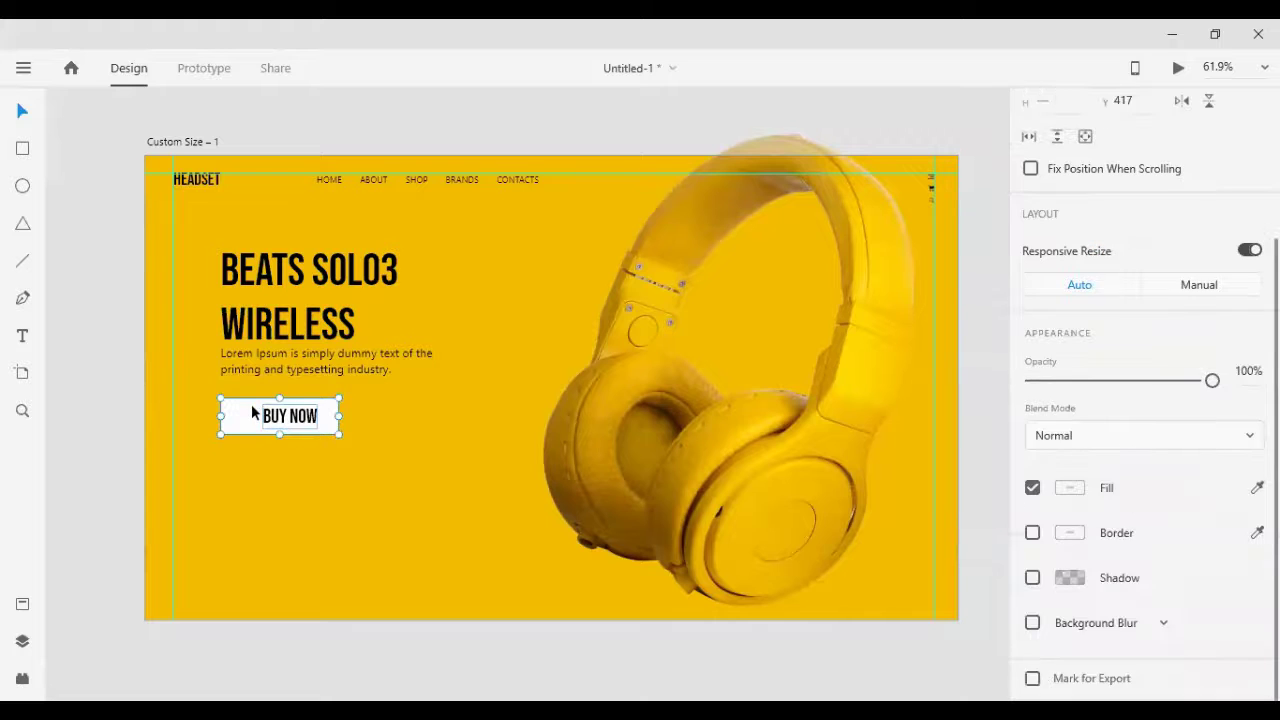
scroll(1070, 210, "up", 3)
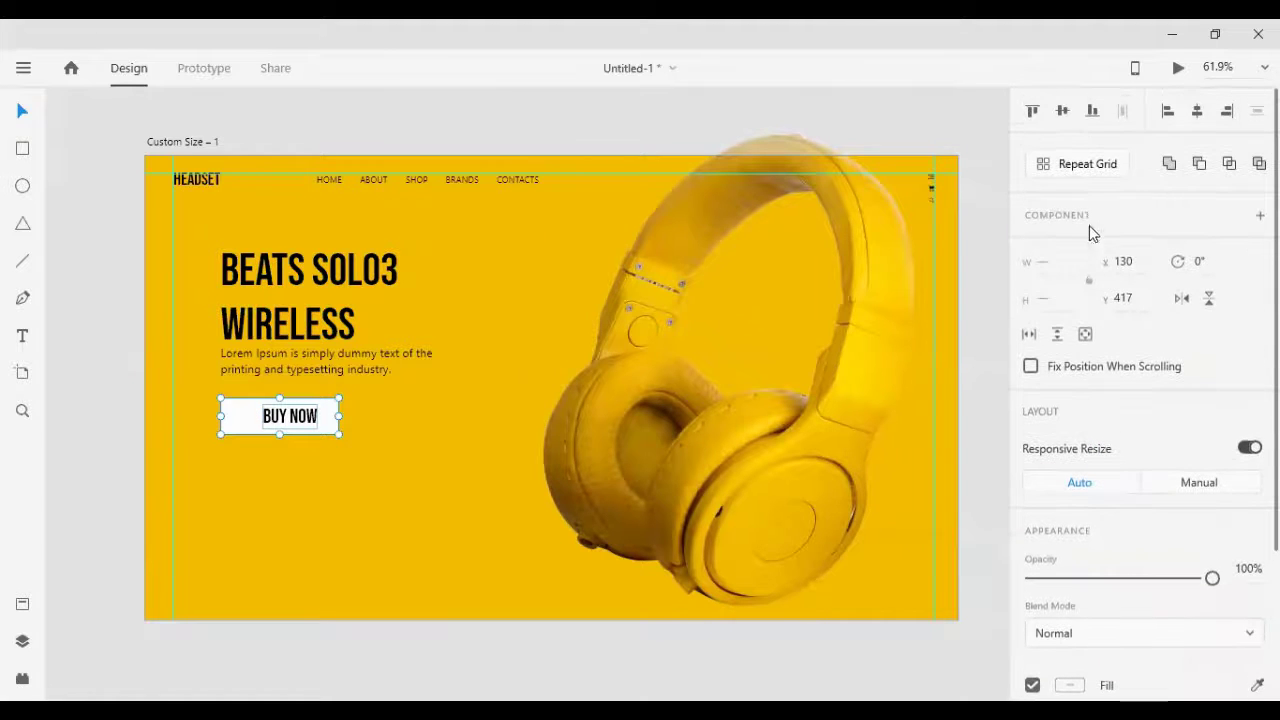
left_click(1199, 112)
Step: Fill the logo, navigation links, icons, headline, paragraph and BUY NOW text with dark brown #2E2400, excluding the background and headphone image
left_click(330, 184)
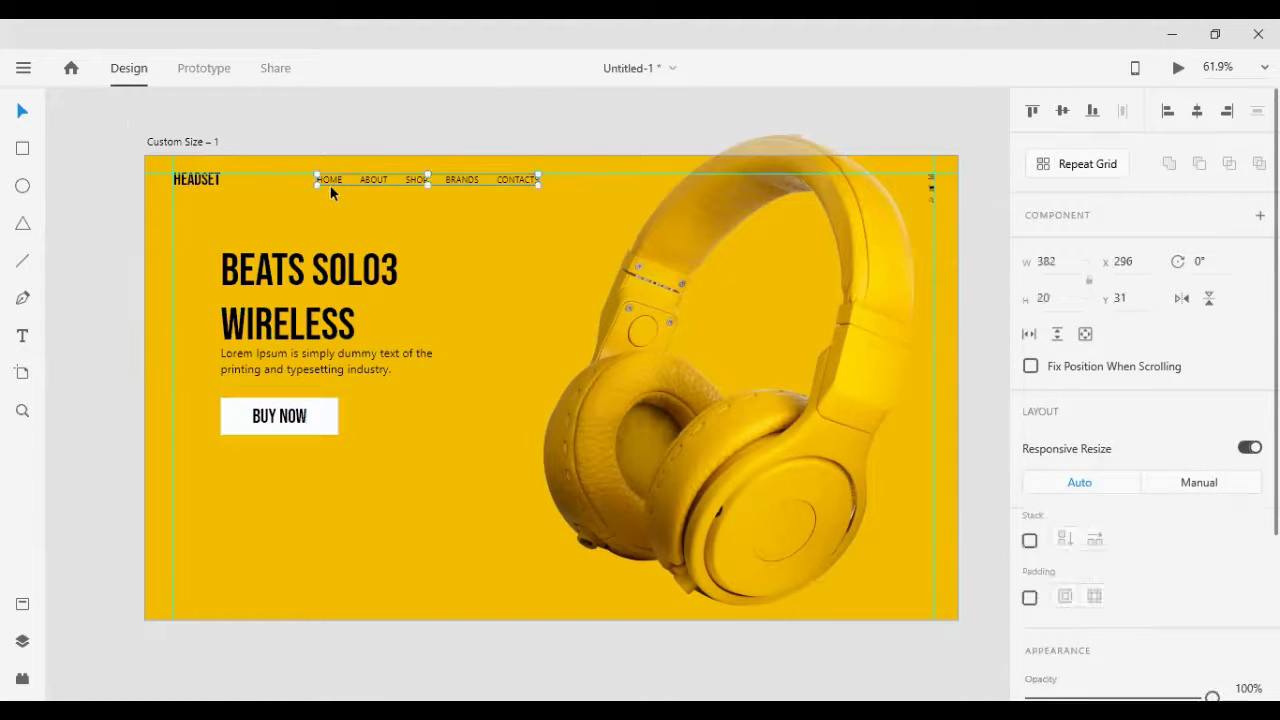
left_click_drag(114, 149, 492, 364)
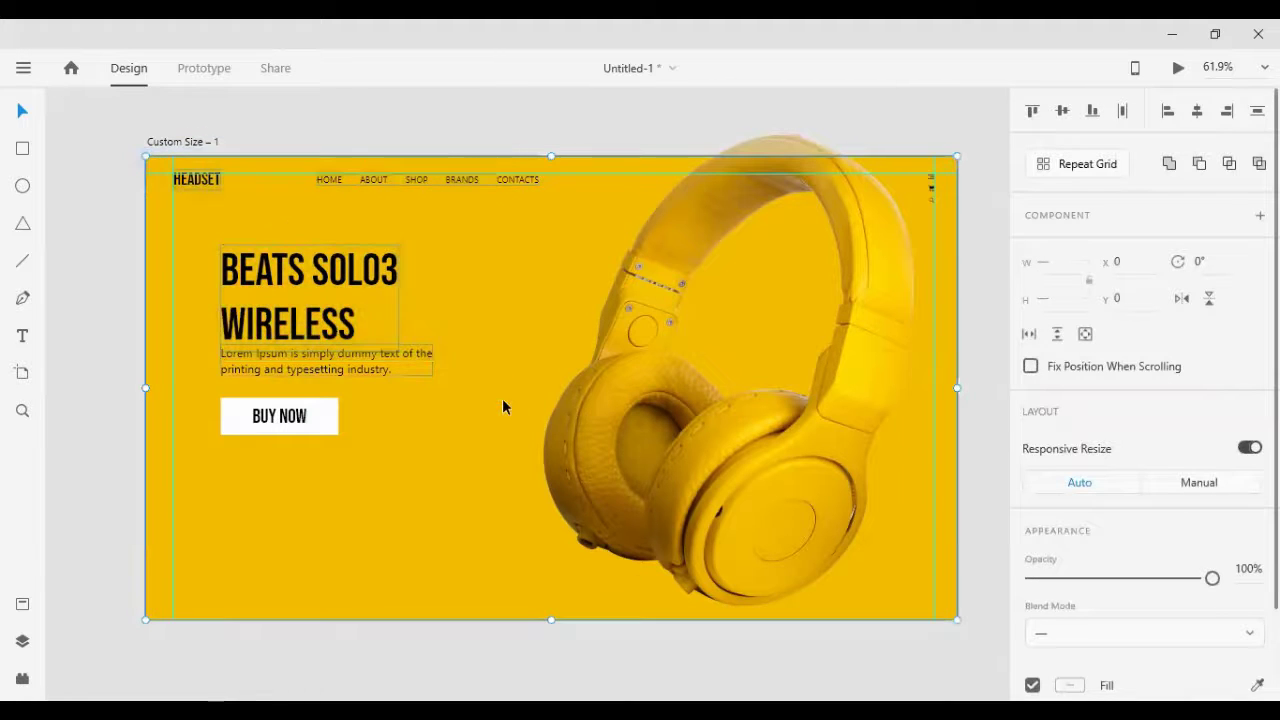
left_click(503, 400, "shift")
left_click_drag(926, 138, 959, 219)
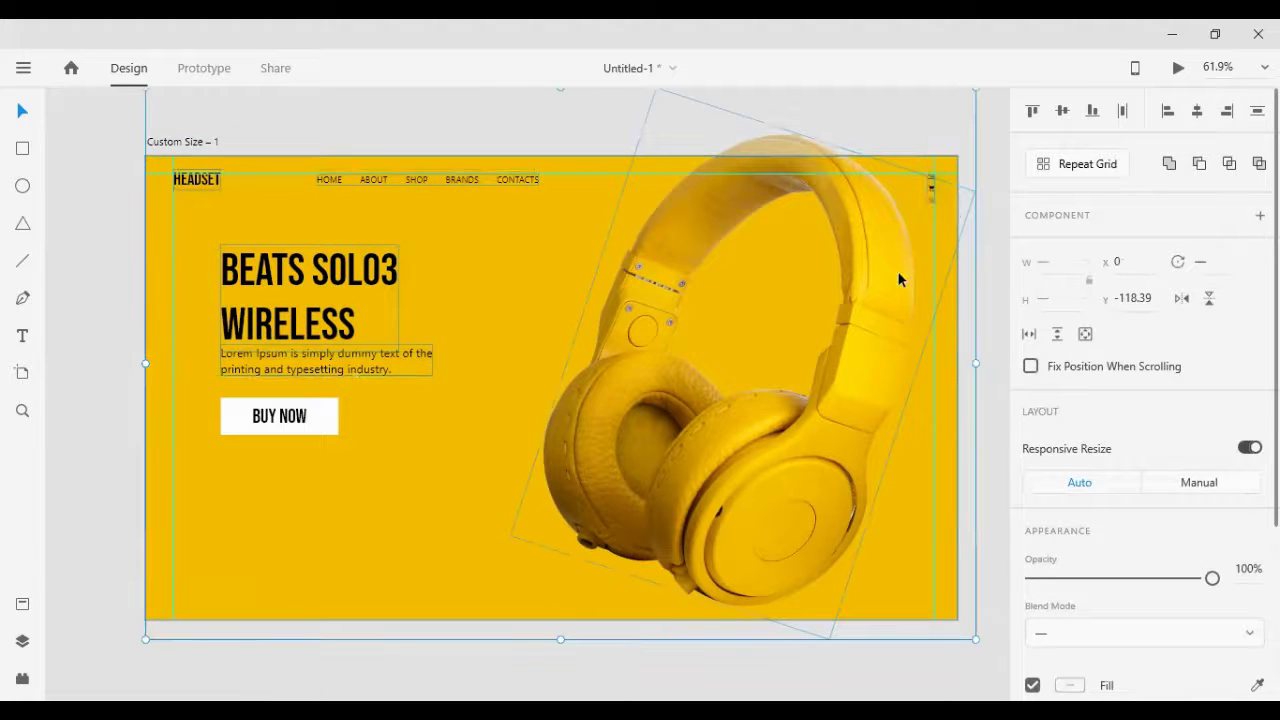
left_click(899, 282, "shift")
left_click(922, 499, "shift")
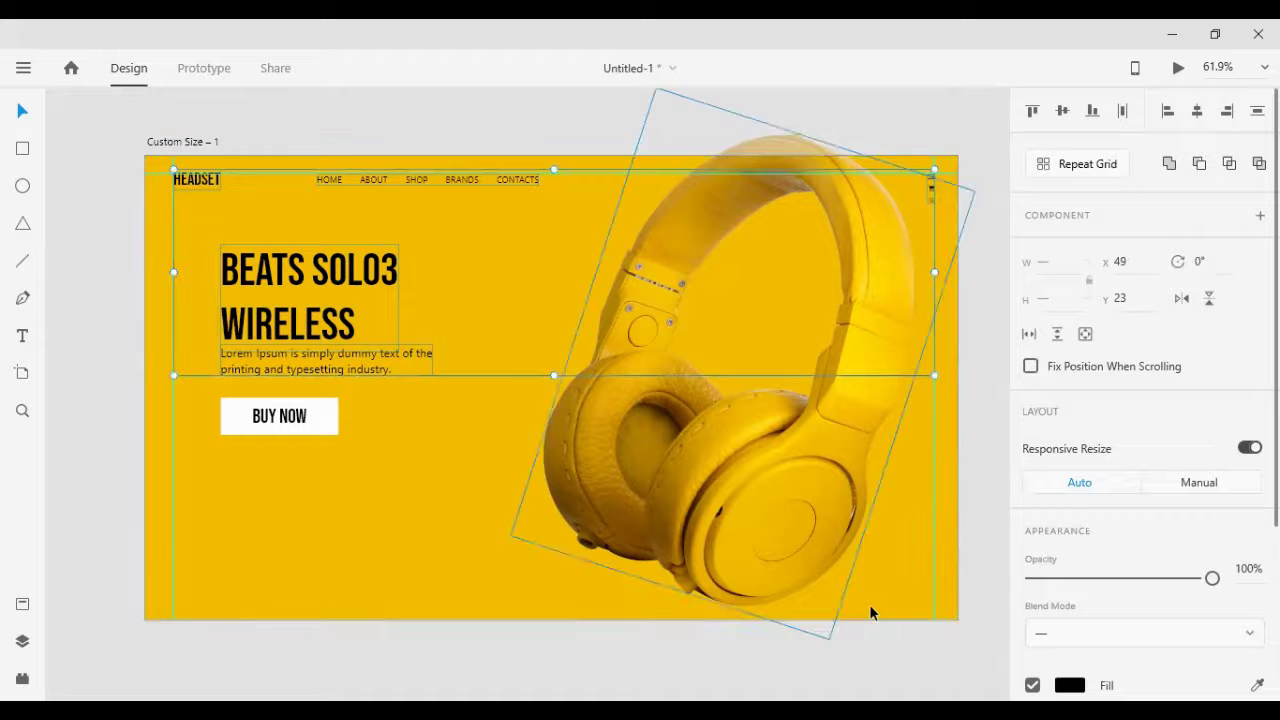
left_click(274, 417, "shift")
scroll(1240, 289, "down", 3)
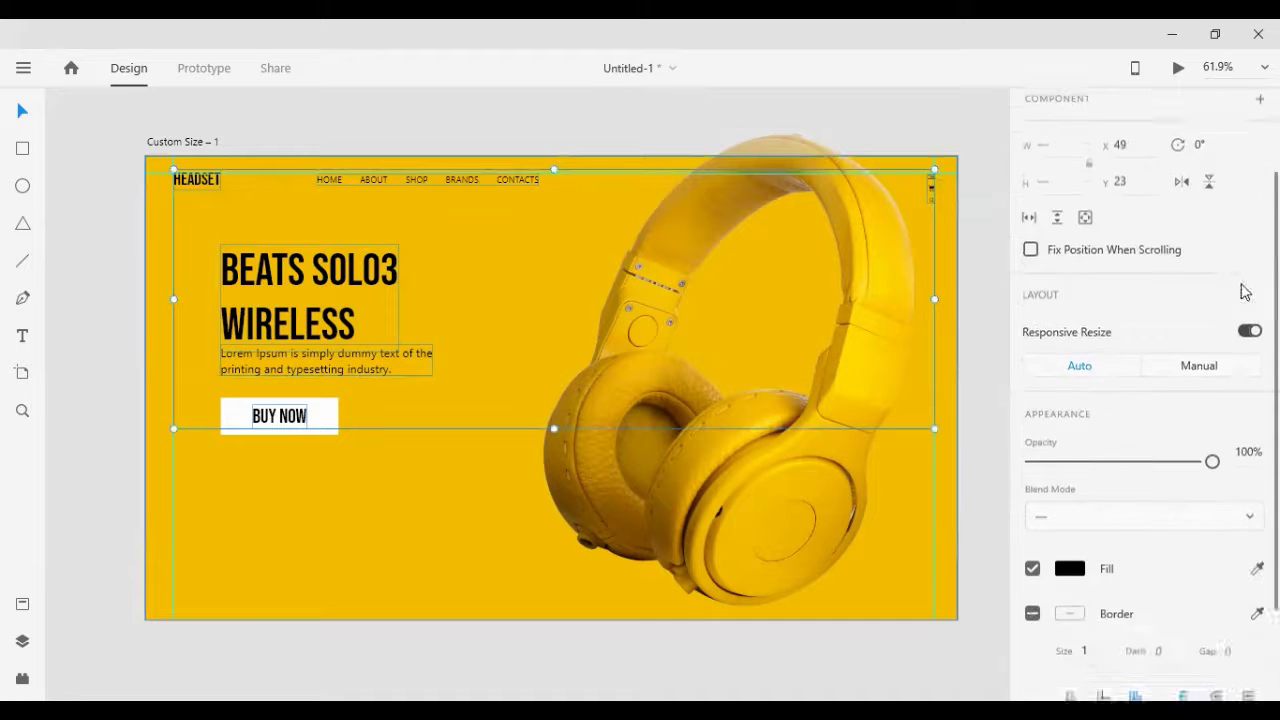
left_click(920, 515)
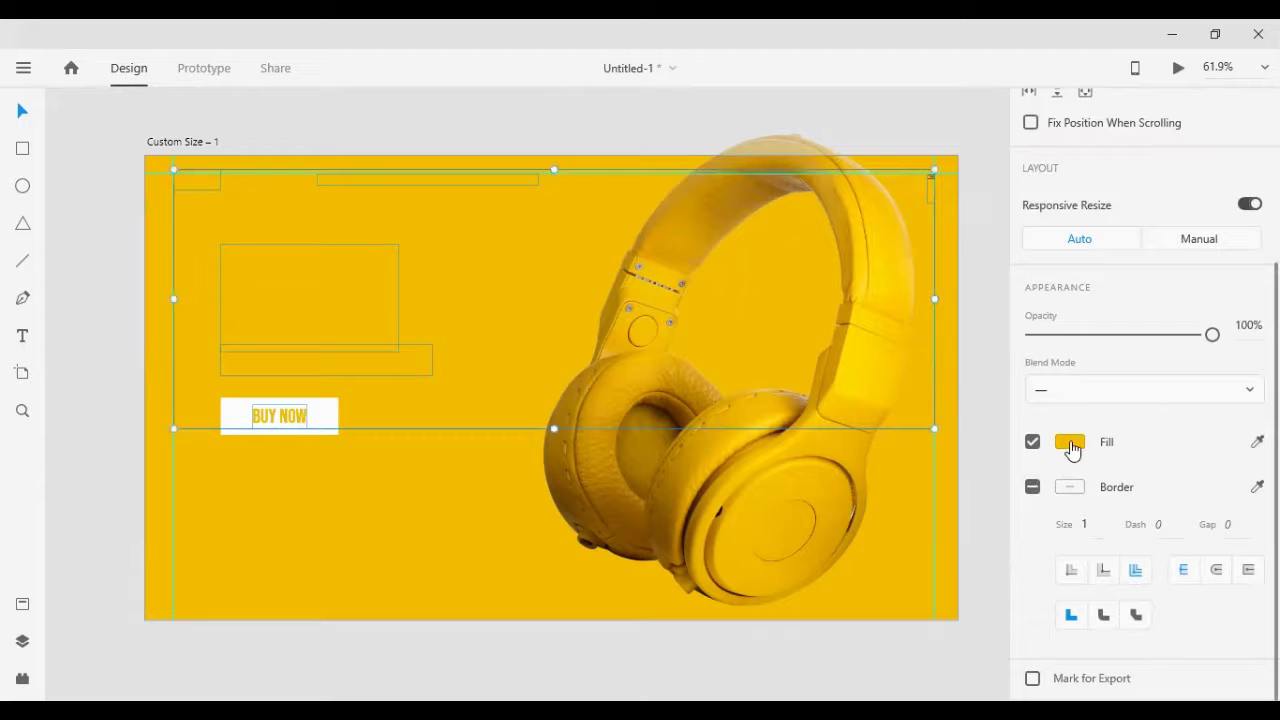
left_click_drag(947, 378, 991, 472)
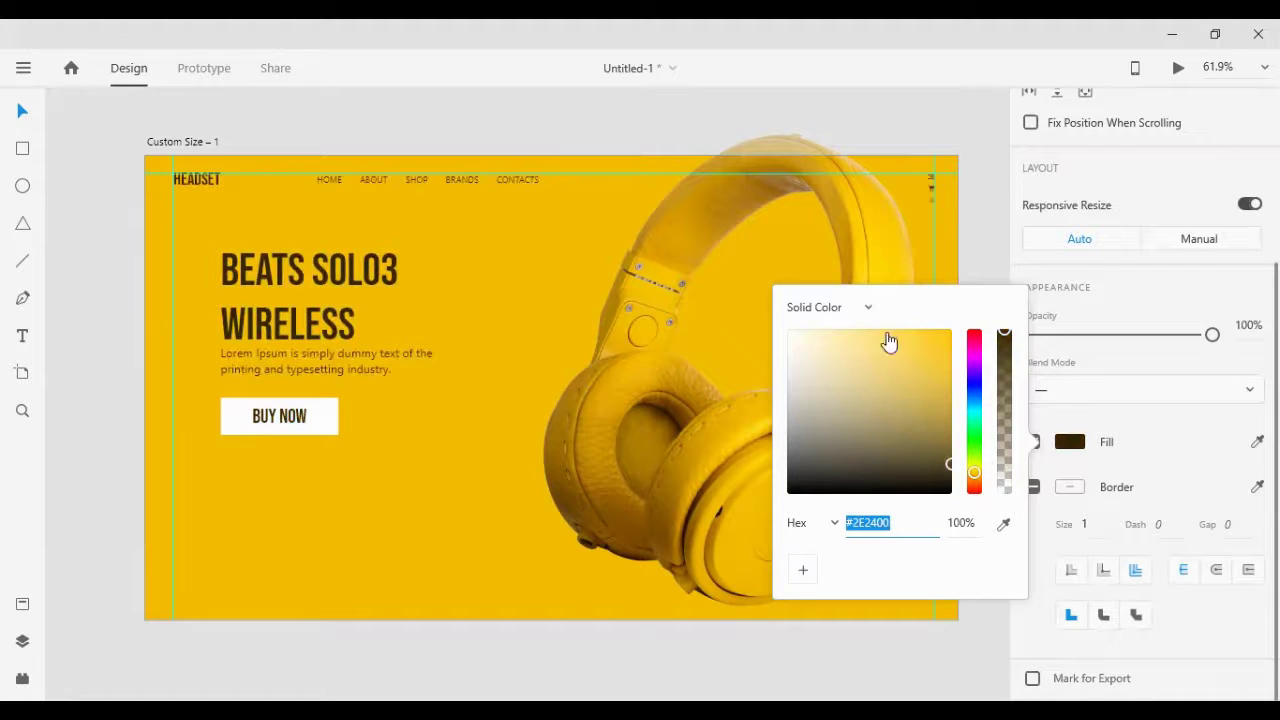
left_click(900, 125)
left_click(931, 177)
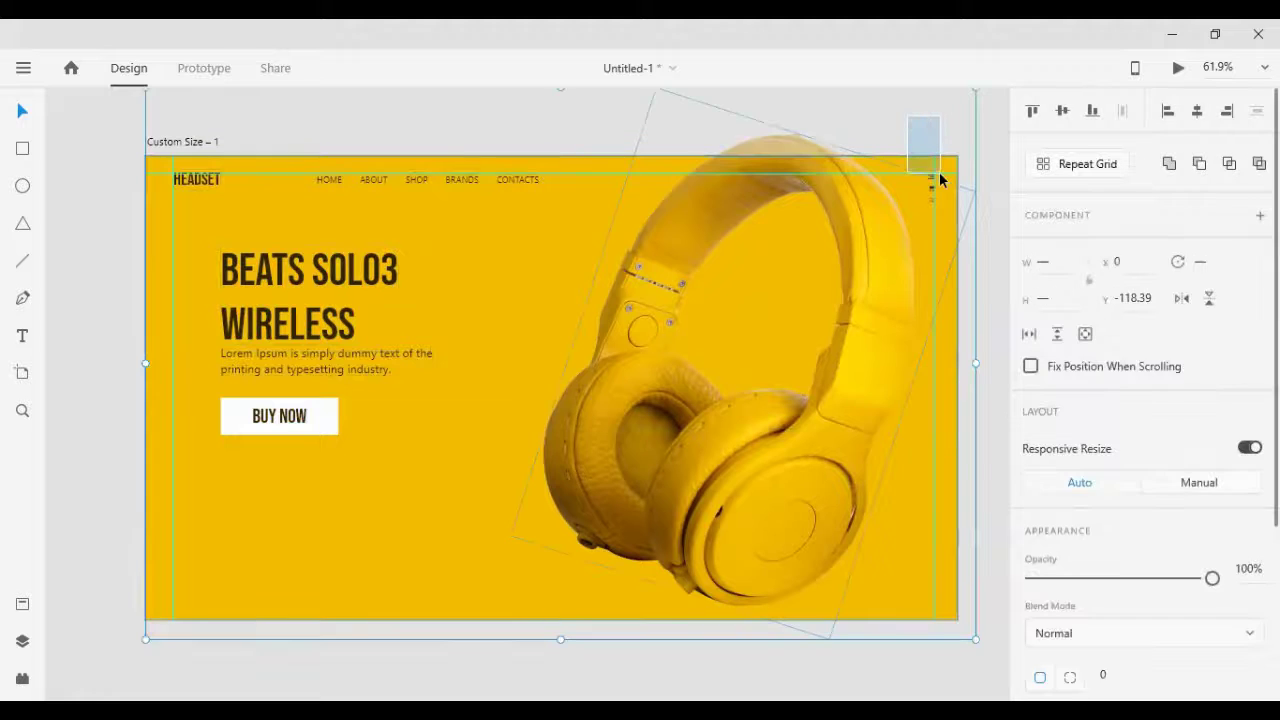
left_click(914, 416, "shift")
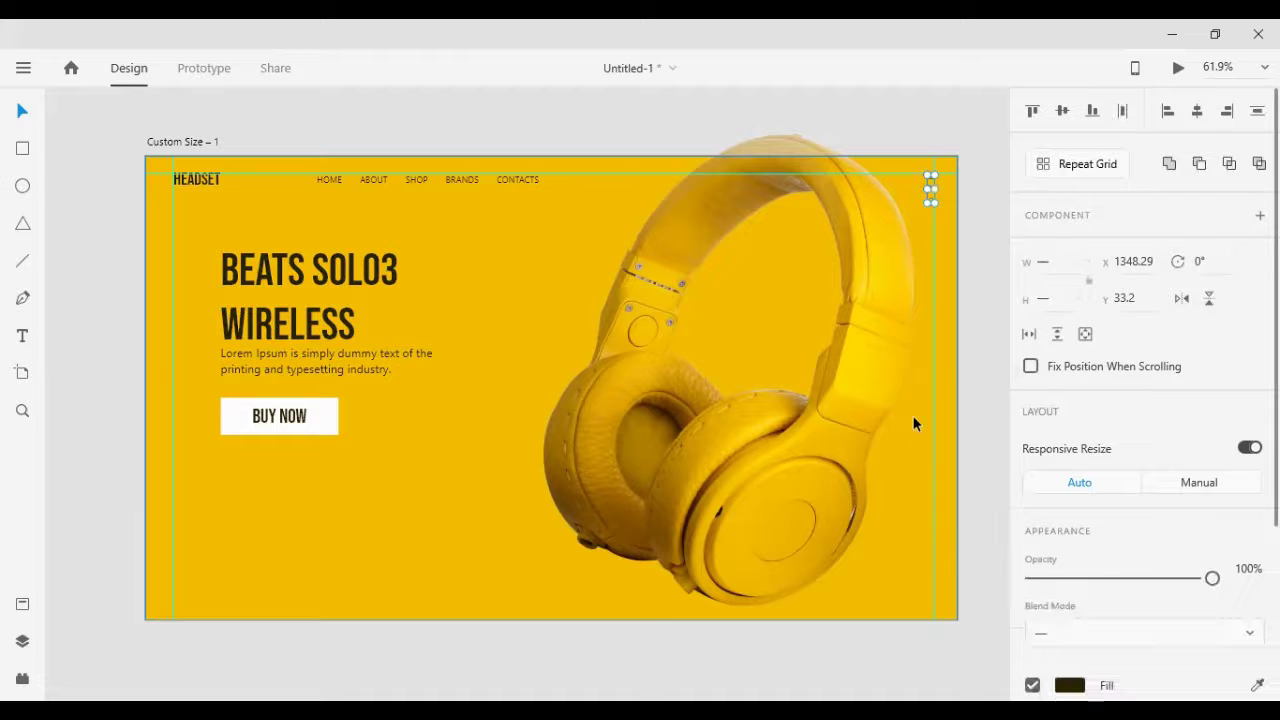
left_click(905, 136)
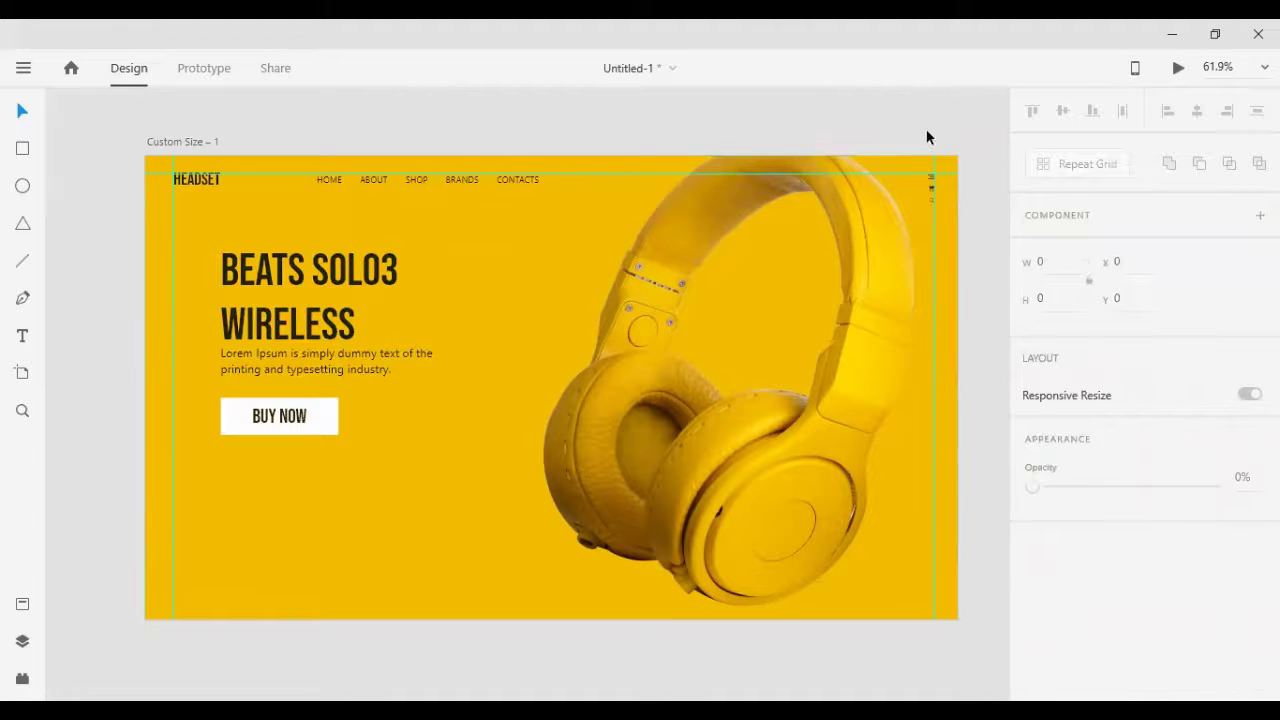
Step: Match the top icon's border color to its dark brown fill by sampling the fill swatch
left_click_drag(918, 122, 944, 181)
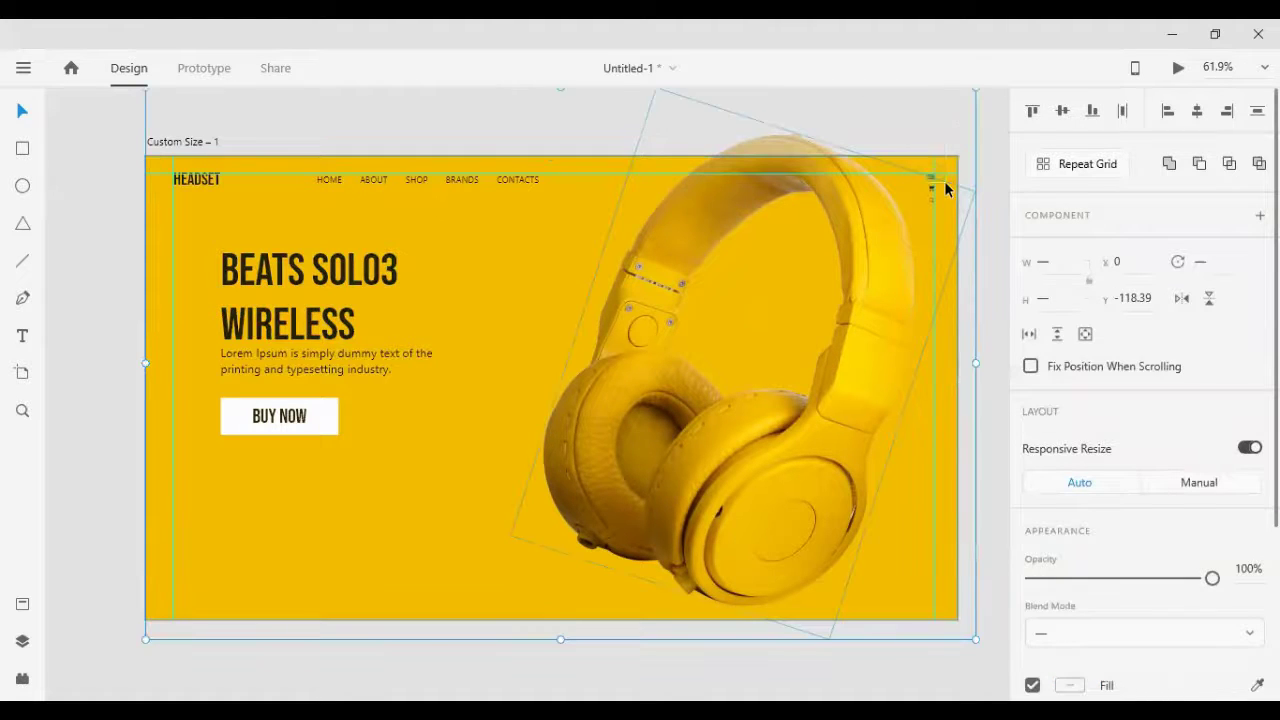
scroll(1160, 489, "down", 4)
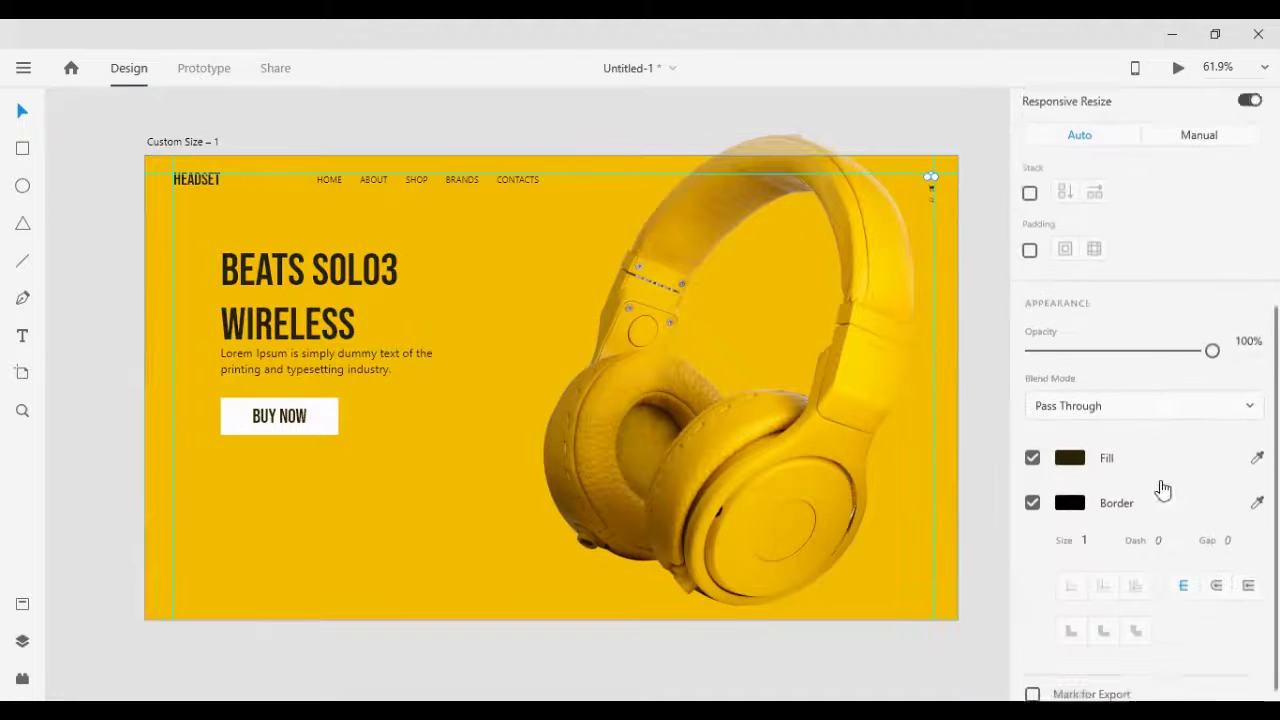
left_click(1257, 486)
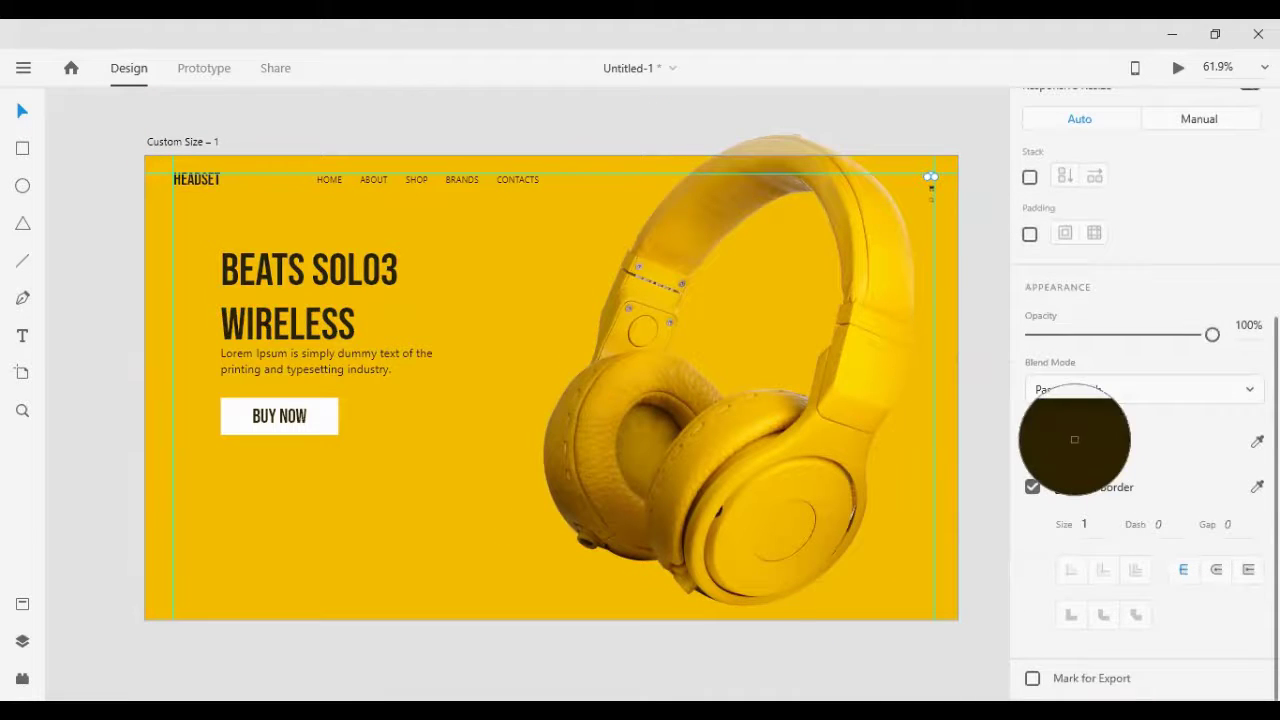
left_click(1072, 443)
left_click(600, 135)
scroll(560, 135, "down", 1)
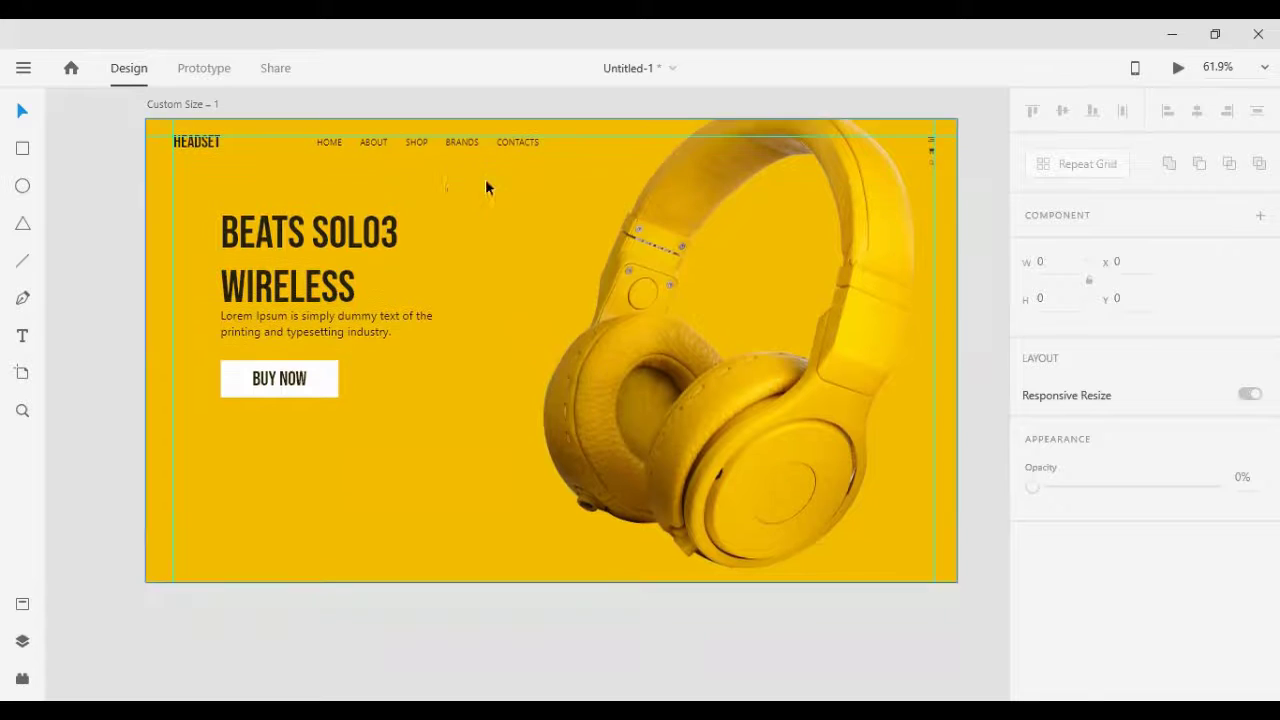
Step: Fill the BUY NOW button rectangle with the dark brown sampled from the headline
left_click(297, 387)
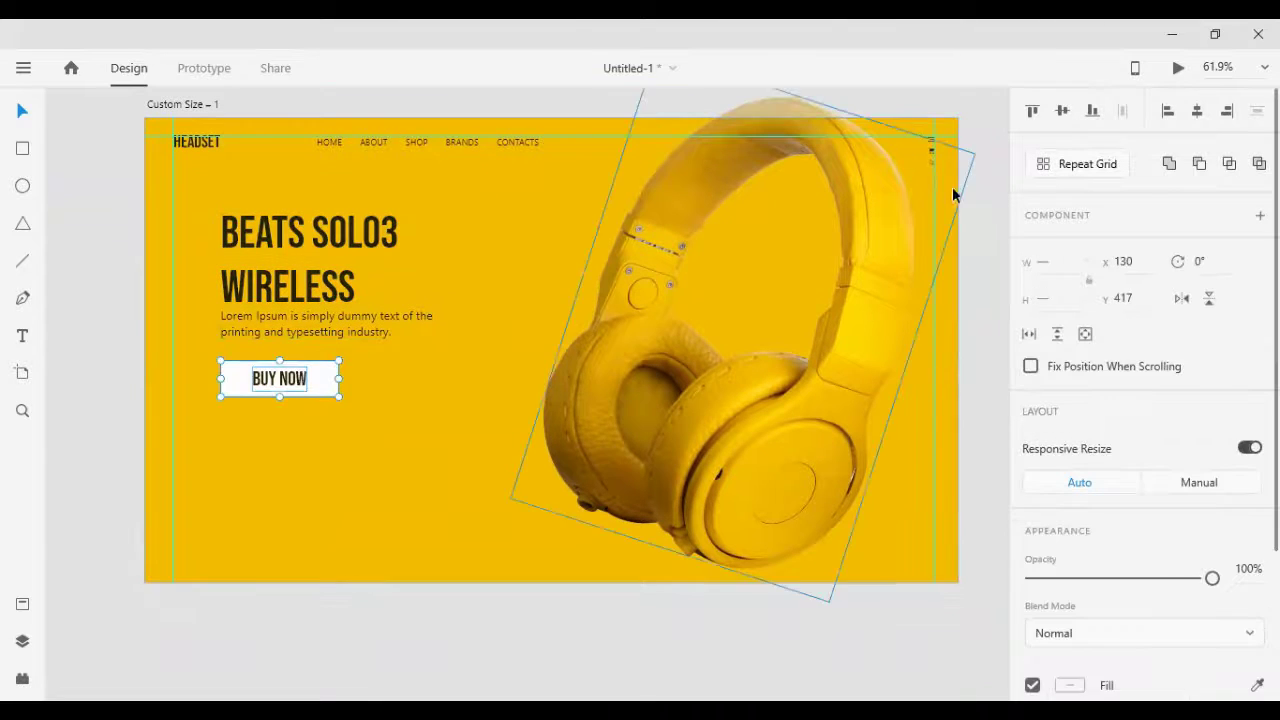
left_click(133, 393)
left_click(241, 389)
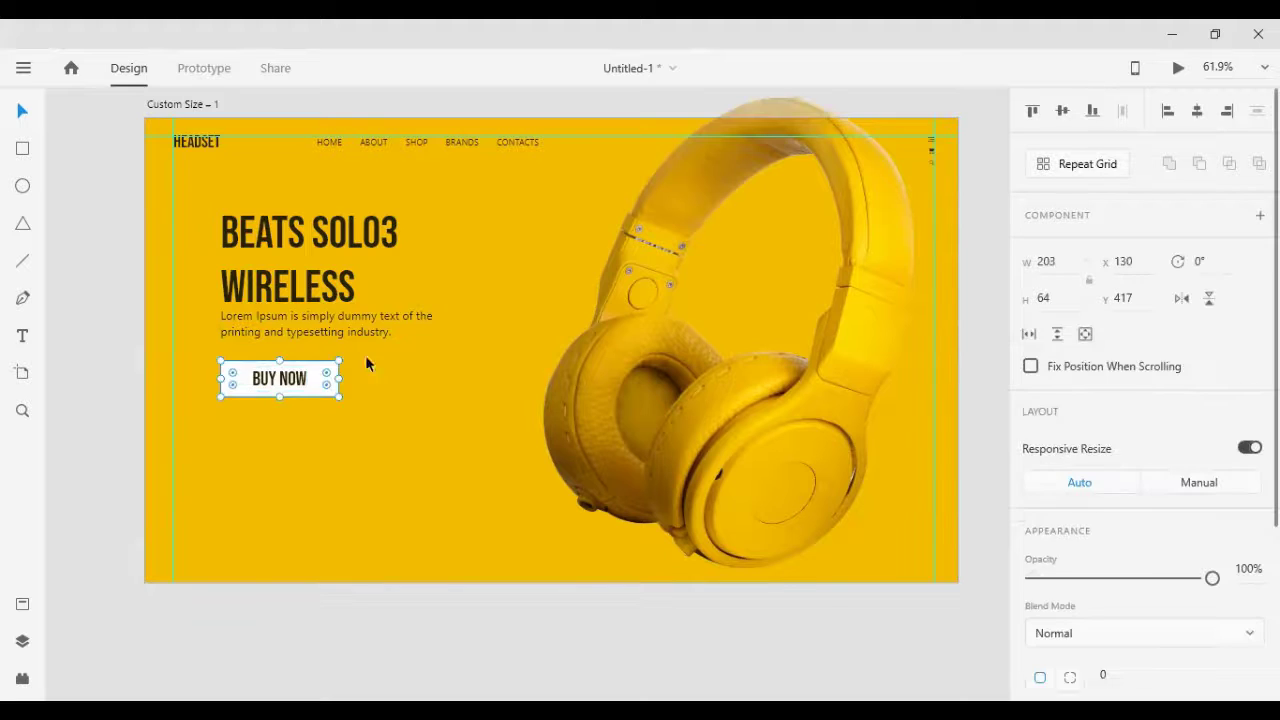
scroll(1048, 403, "down", 4)
left_click(1257, 487)
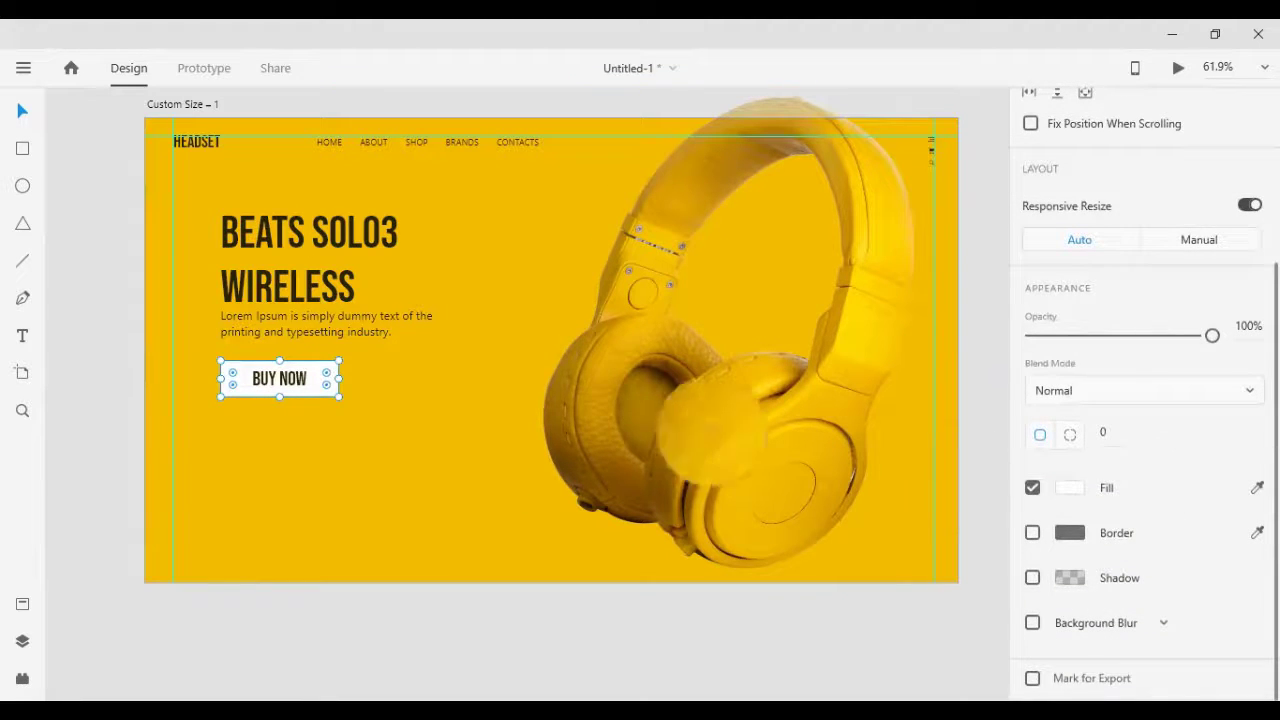
left_click(283, 225)
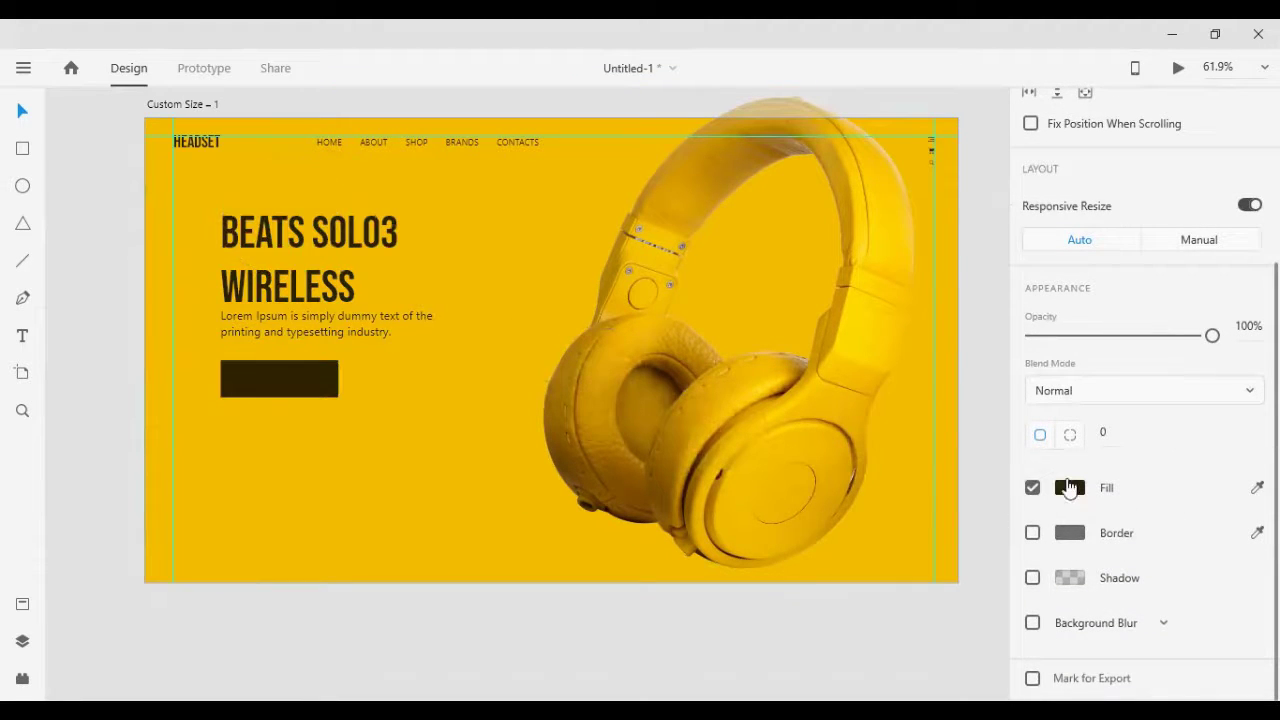
Step: Change the button rectangle's fill to light yellow #FFE281
left_click(1062, 494)
left_click_drag(950, 512, 869, 325)
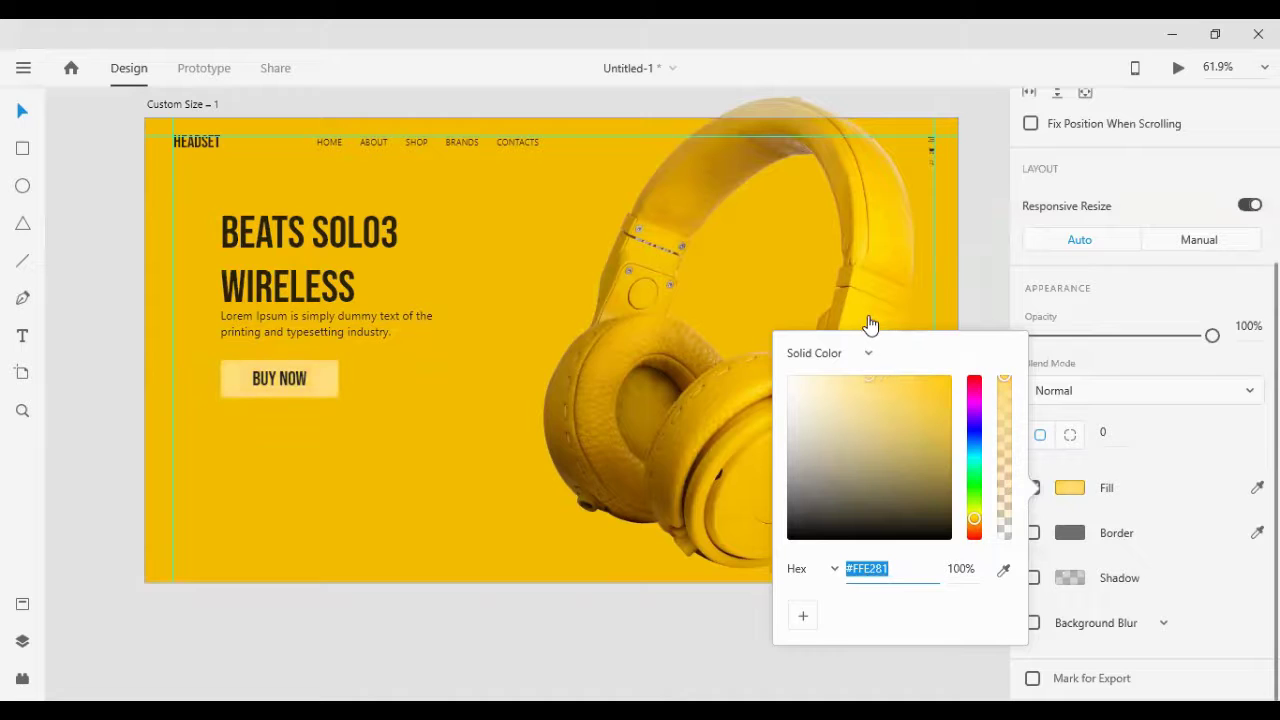
left_click(56, 468)
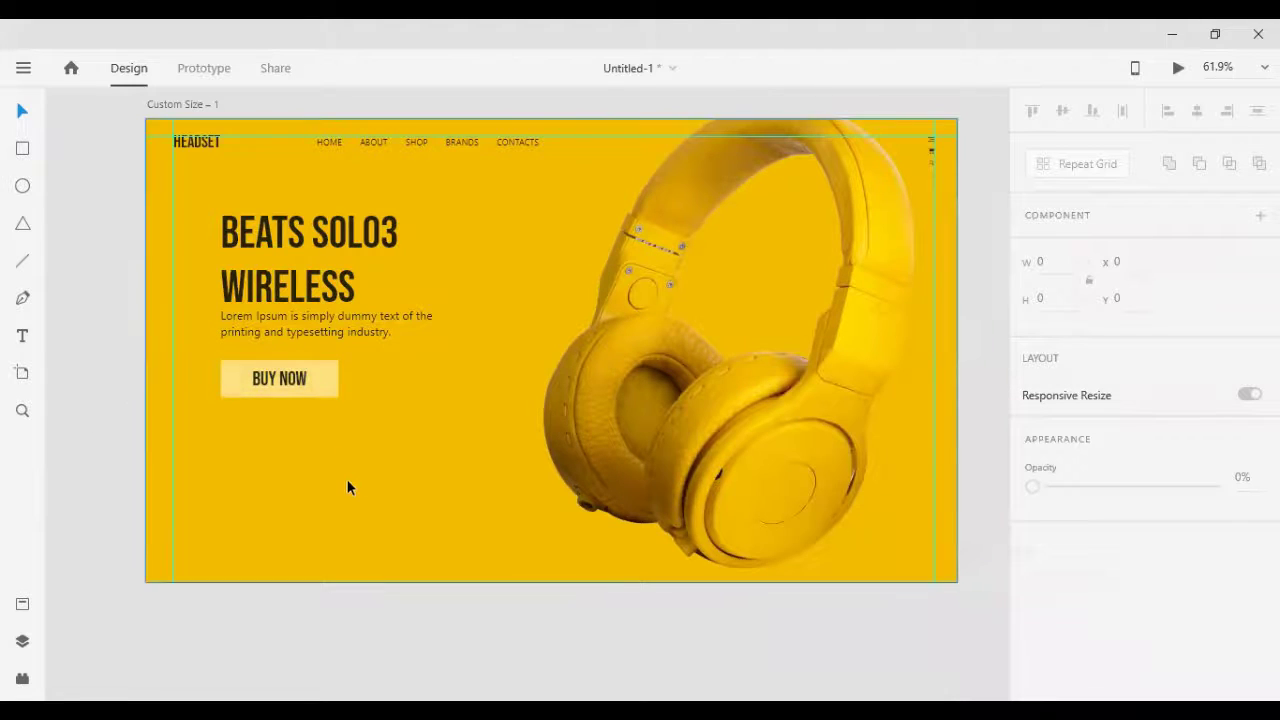
Step: Add a shadow to the BUY NOW button rectangle with X 3, Y 3 and blur 13
left_click(326, 389)
scroll(1134, 549, "down", 5)
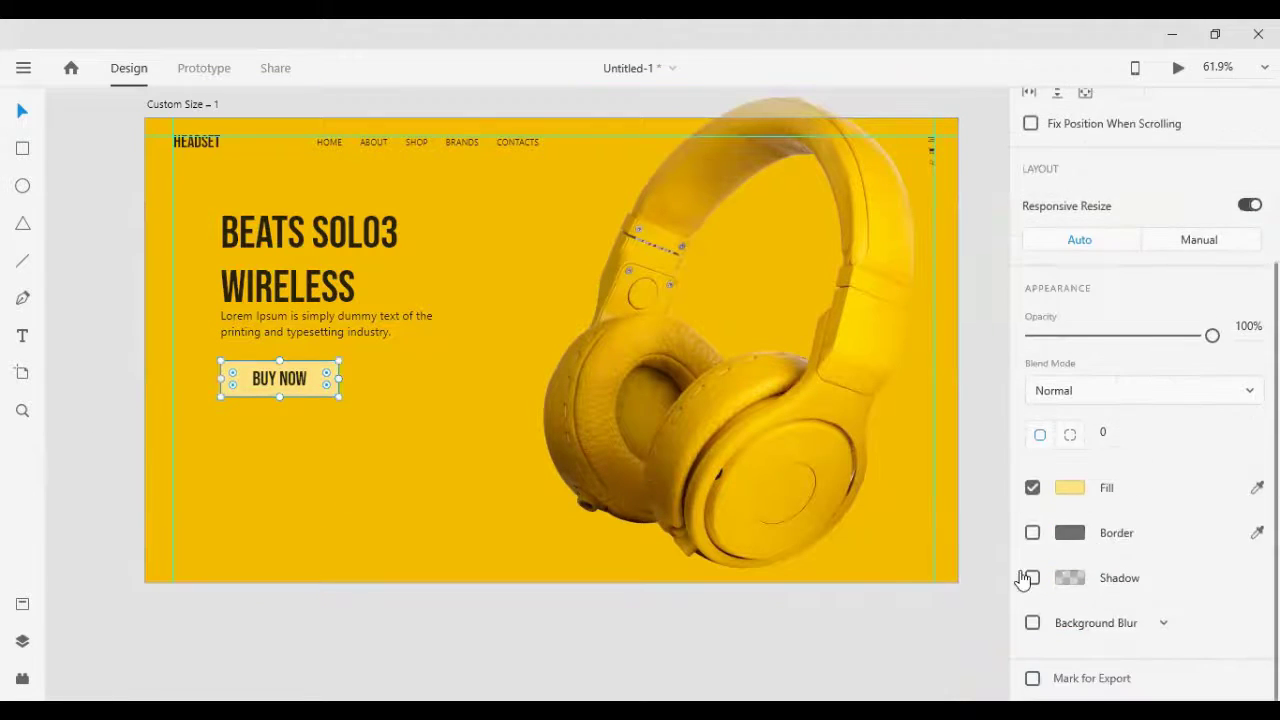
left_click(1031, 578)
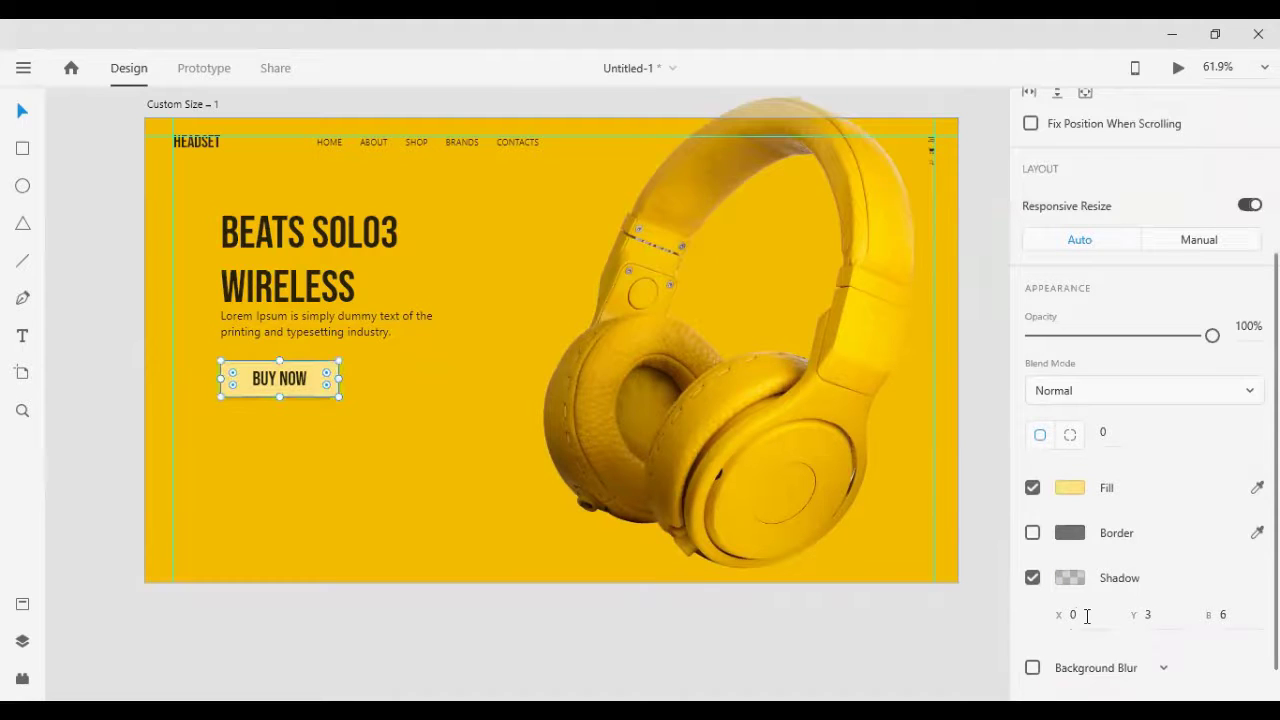
left_click_drag(1055, 616, 1047, 626)
type("3")
key("Return")
type("9")
key("Return")
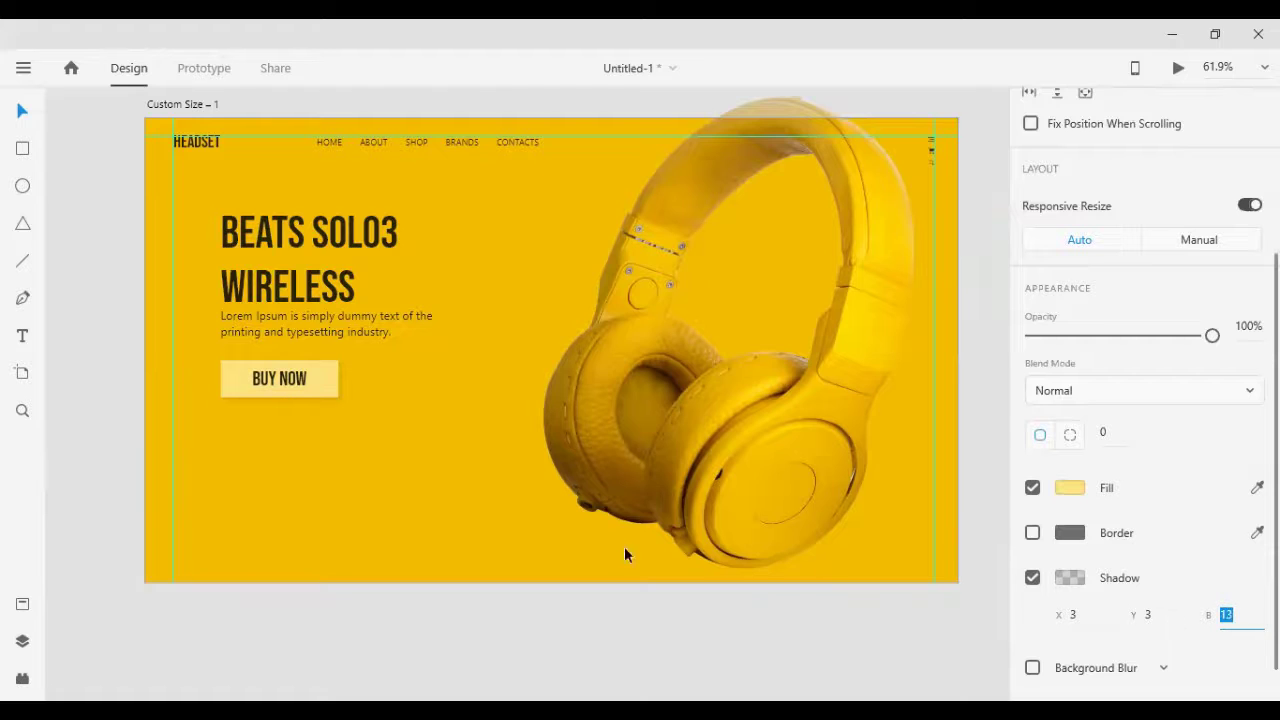
left_click(95, 399)
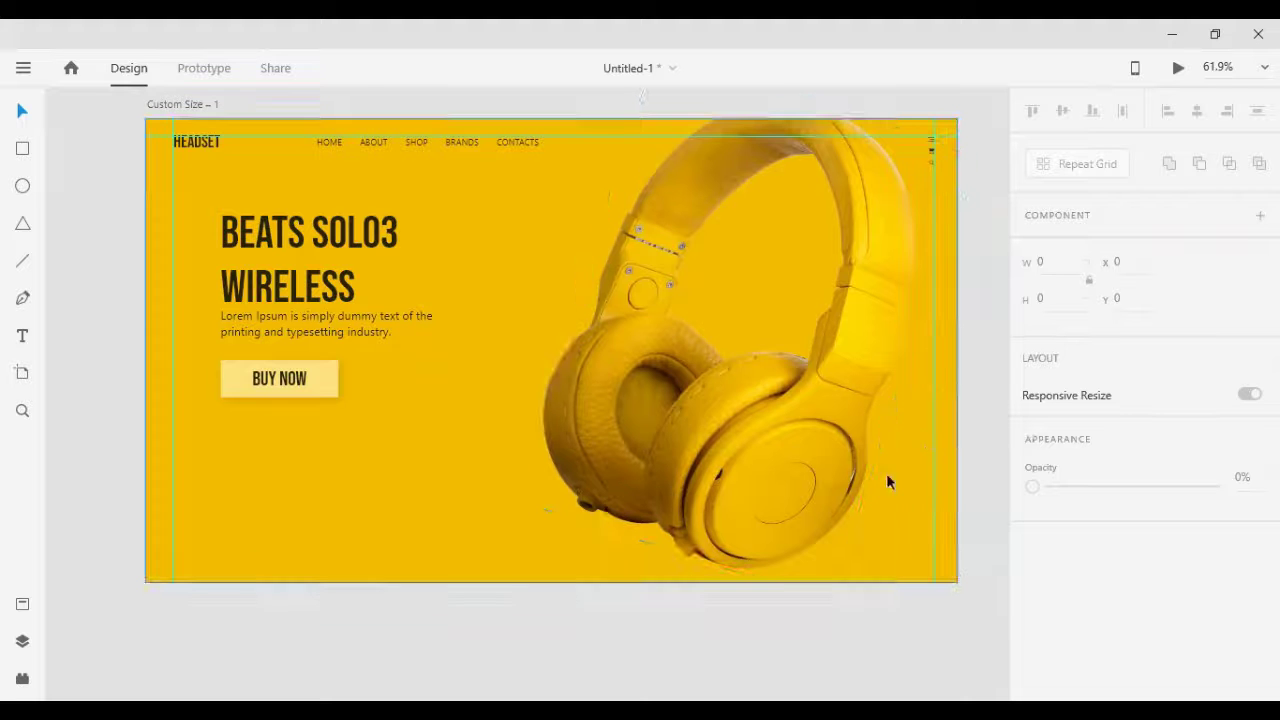
Step: Try the background yellow as the button rectangle's fill and undo that change
scroll(280, 440, "down", 1)
left_click(252, 370)
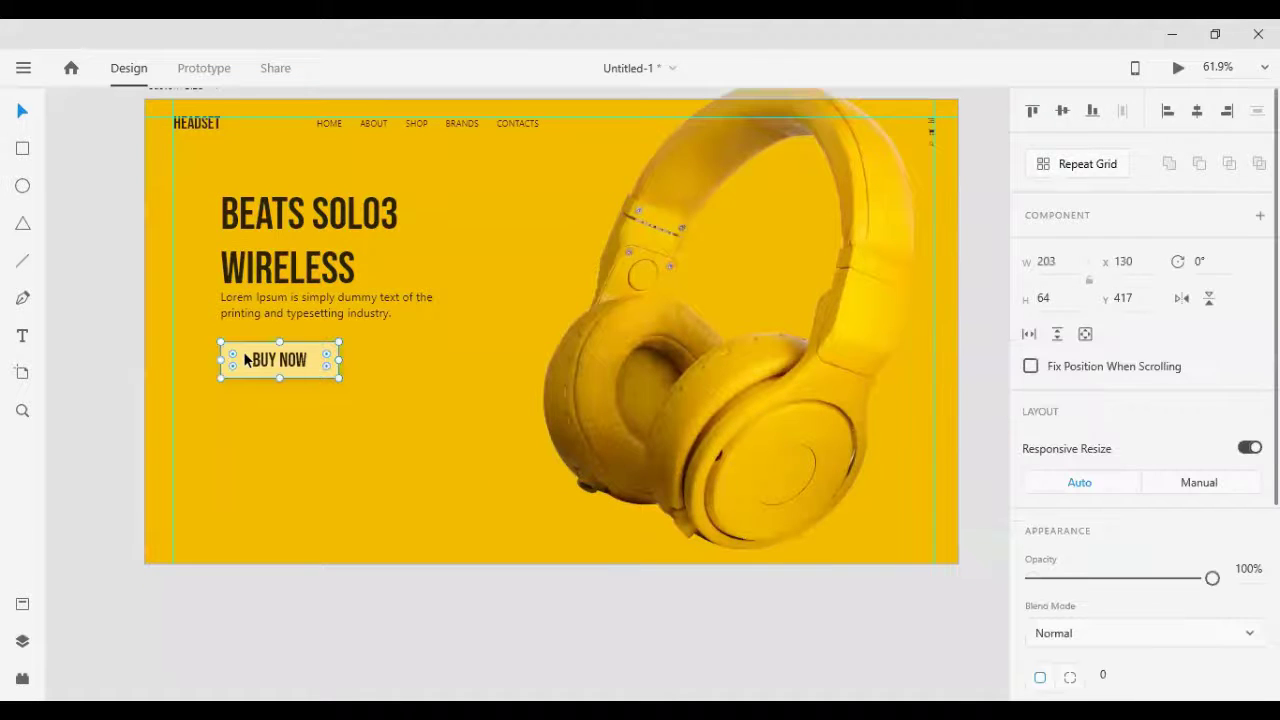
scroll(1178, 558, "down", 1)
scroll(1178, 558, "down", 4)
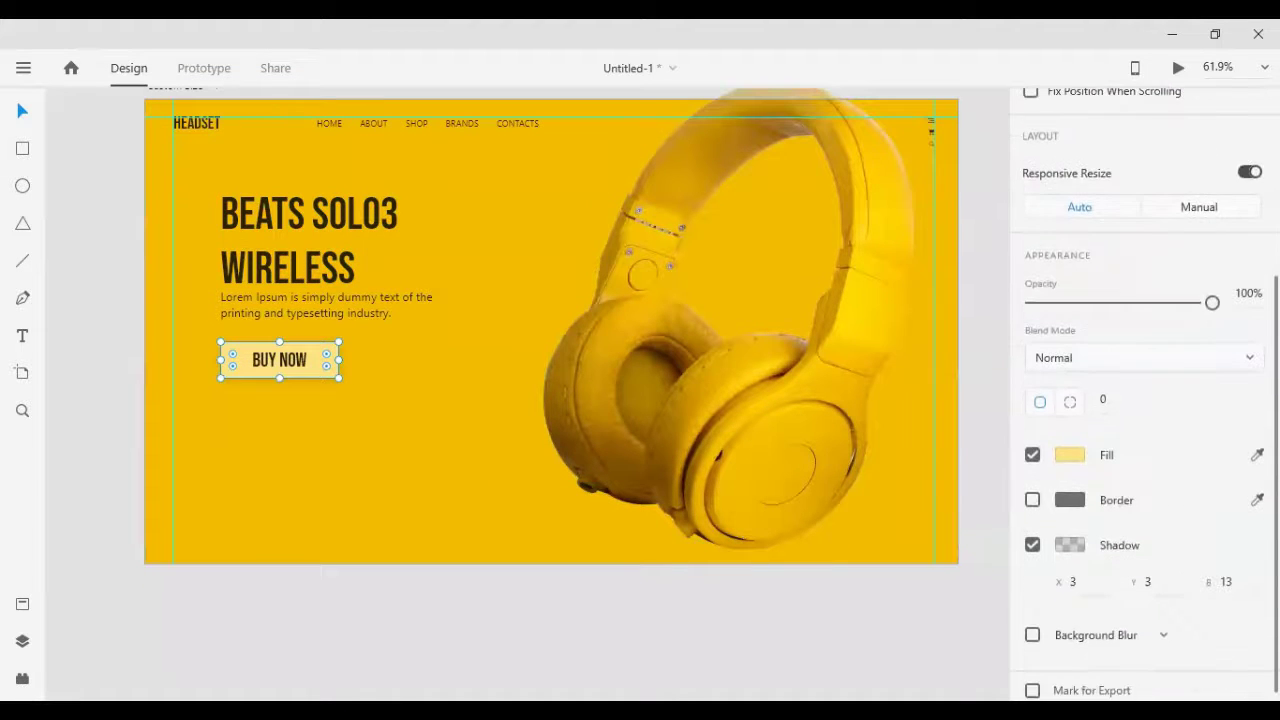
left_click(90, 531)
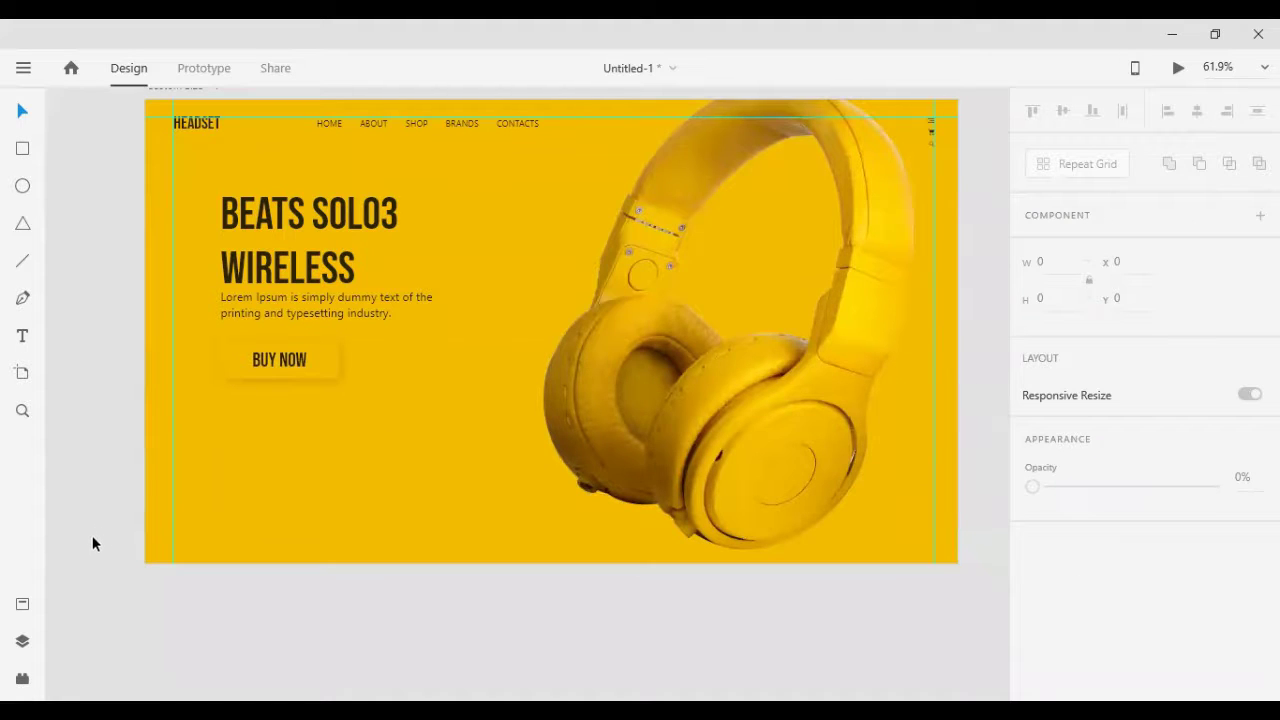
key("ctrl+z")
Step: Fill the button rectangle with dark brown #2D2300
scroll(1203, 546, "down", 3)
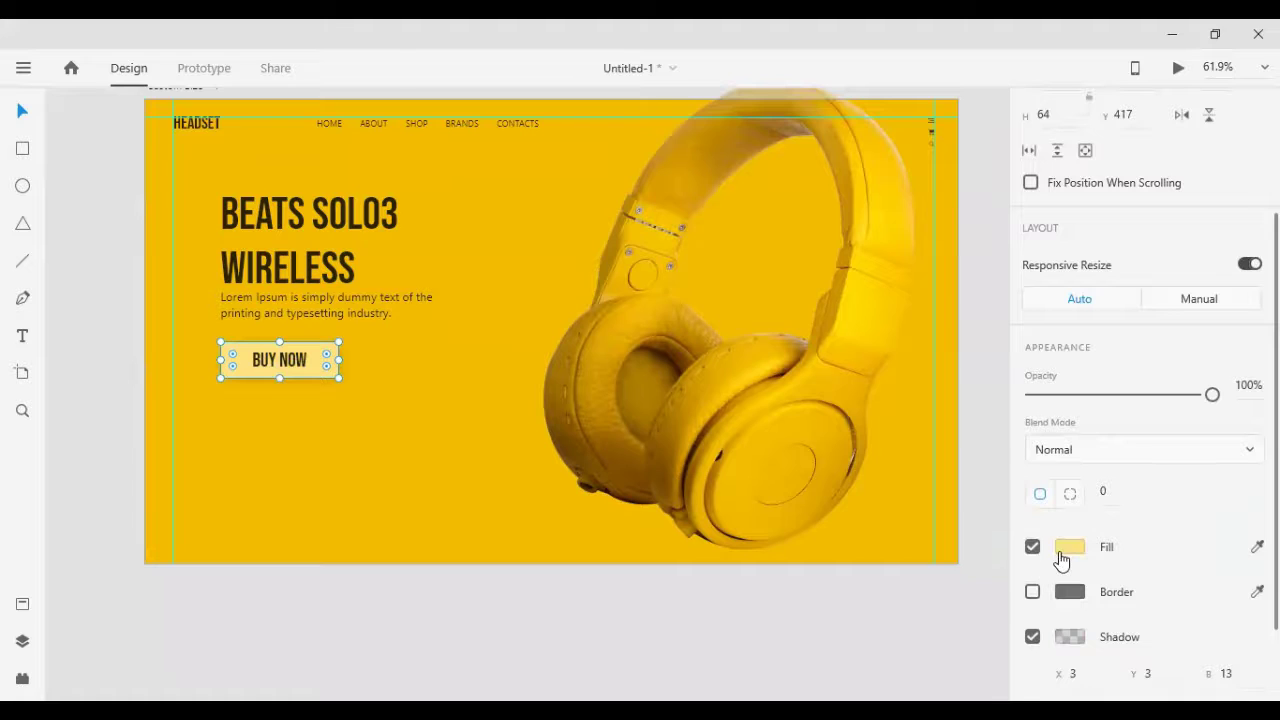
left_click(1068, 548)
mouse_move(835, 446)
left_mouse_down()
mouse_move(833, 420)
mouse_move(729, 463)
mouse_move(714, 486)
mouse_move(805, 372)
mouse_move(780, 366)
mouse_move(844, 334)
mouse_move(800, 337)
mouse_move(982, 273)
mouse_move(1063, 337)
mouse_move(1103, 423)
mouse_move(1137, 575)
left_mouse_up()
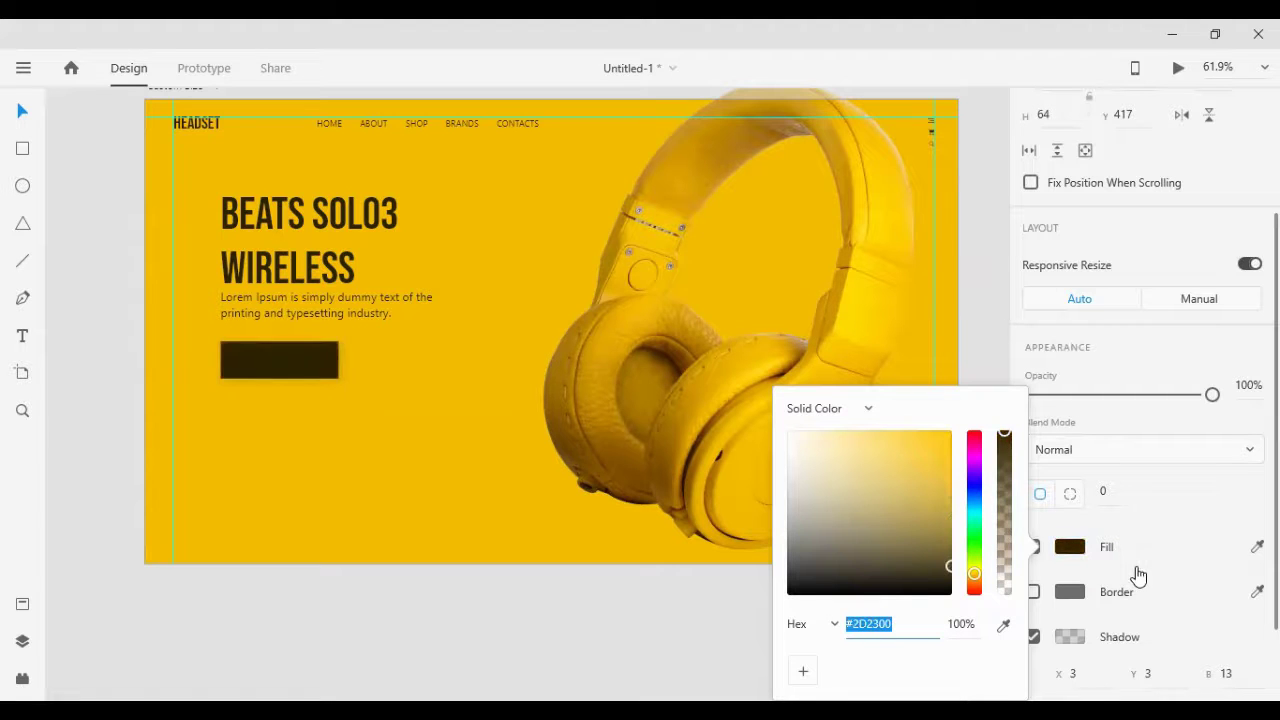
Step: Recolor the BUY NOW text with the yellow sampled from the page background
left_click(278, 363)
double_click(279, 366)
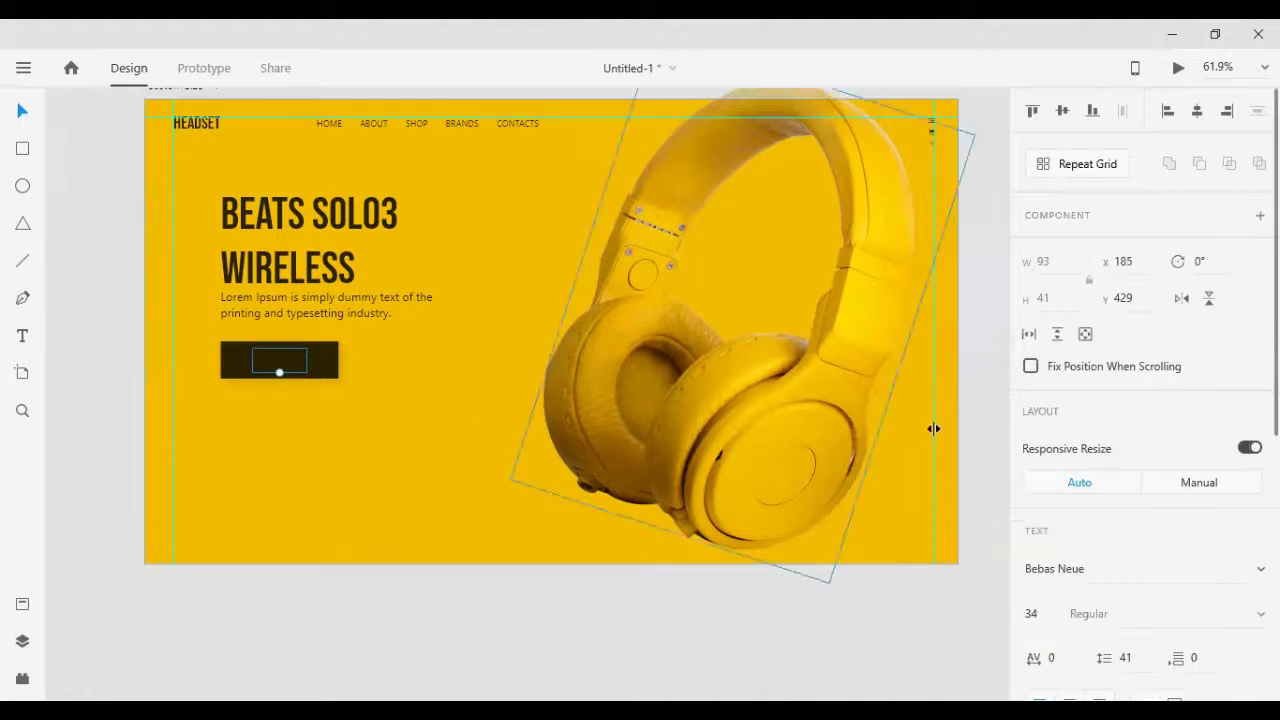
scroll(1142, 450, "down", 2)
left_click(1257, 587)
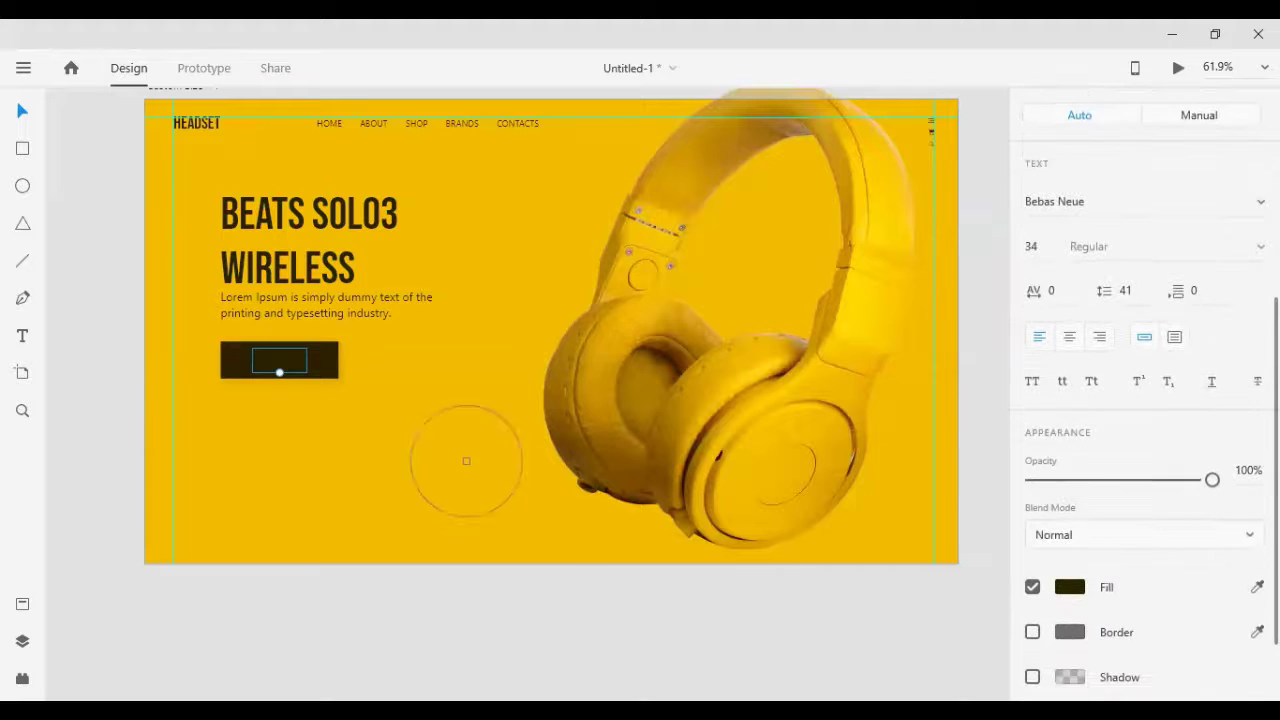
left_click(364, 412)
Step: Shrink the button rectangle to 52 high with a narrower width and center BUY NOW on it vertically and horizontally
left_click(327, 375)
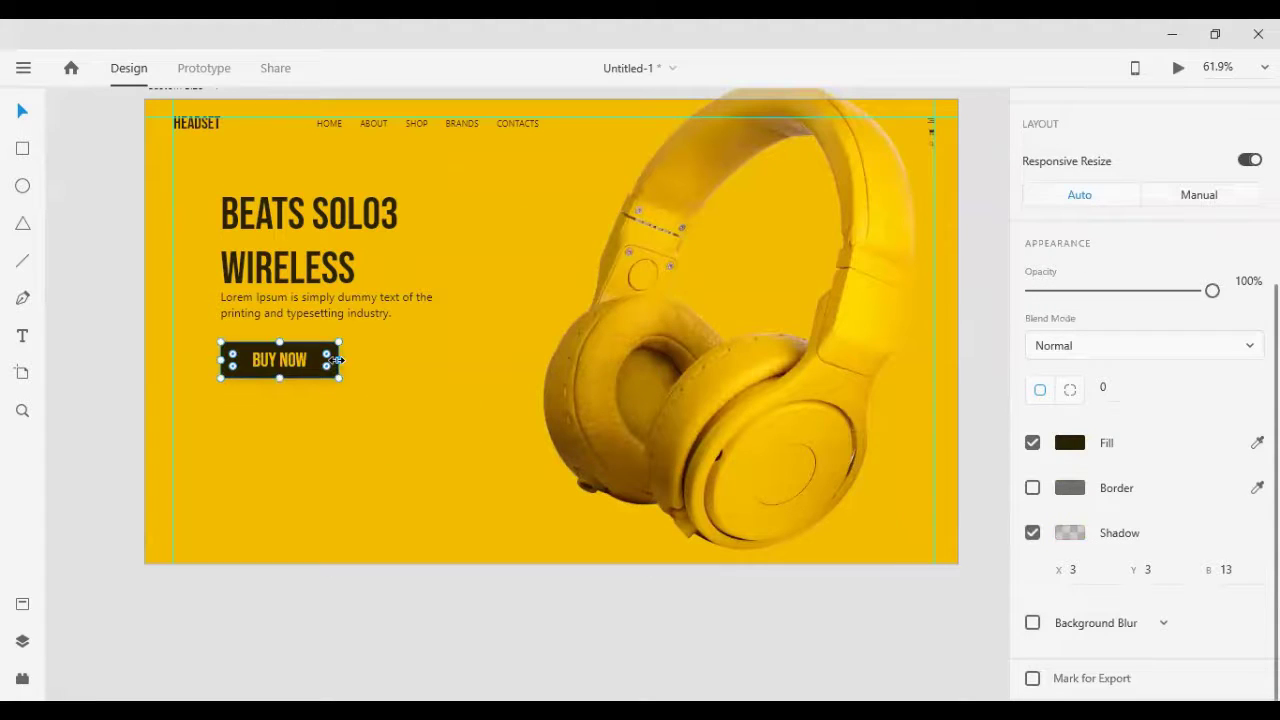
left_click_drag(338, 360, 274, 349)
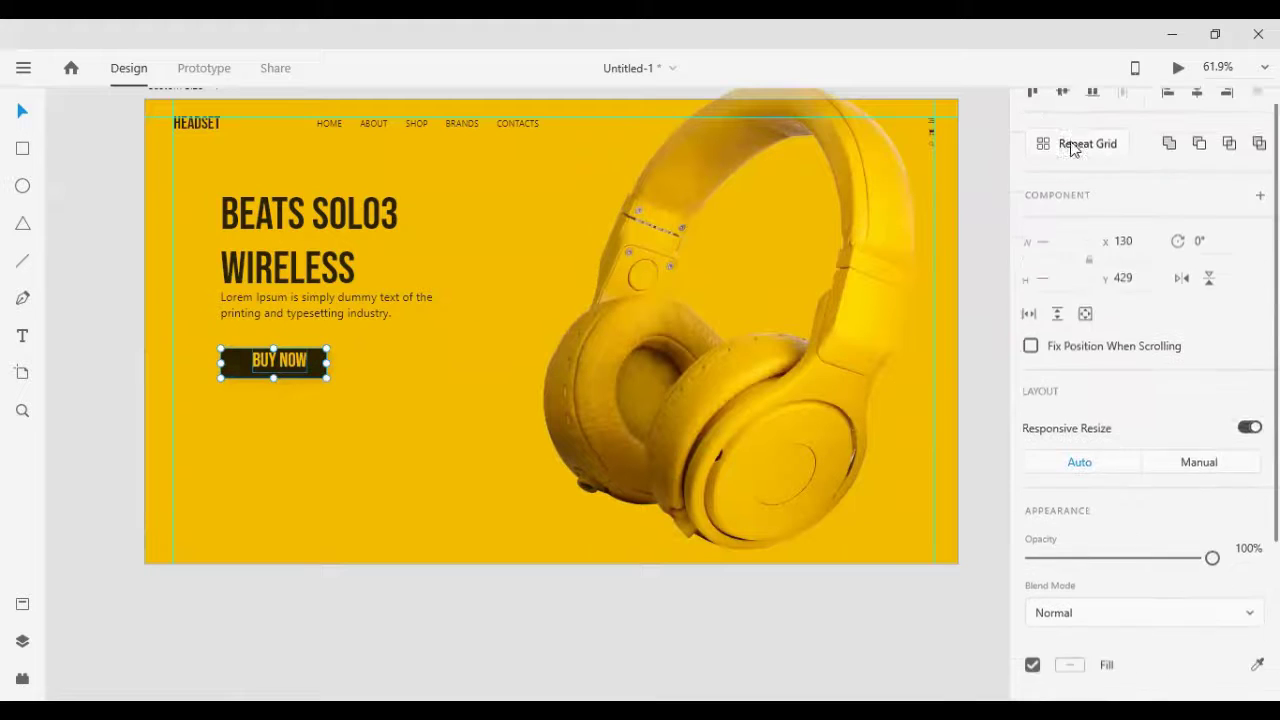
scroll(1070, 148, "up", 1)
left_click(1062, 111)
left_click(1197, 111)
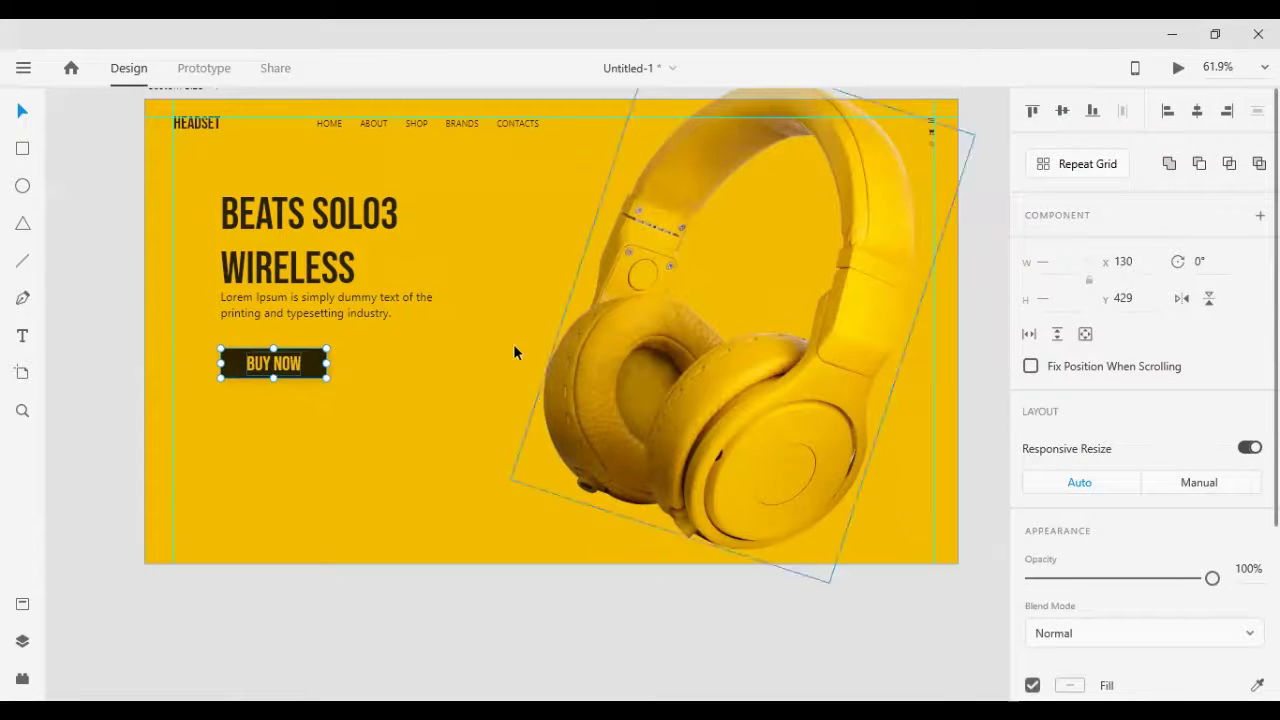
Step: Narrow the button rectangle to a width of 154 and center the BUY NOW text on it horizontally
left_click(135, 412)
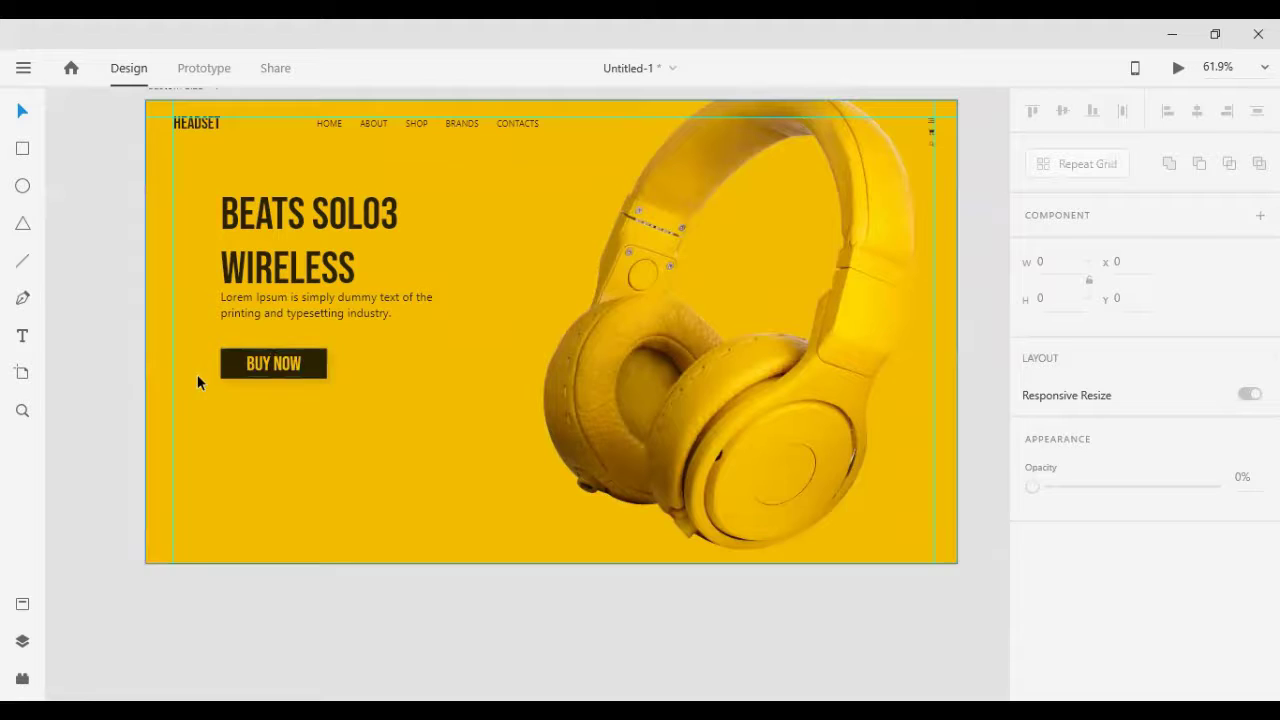
left_click(309, 372)
left_click_drag(327, 364, 310, 367)
left_click(292, 366, "shift")
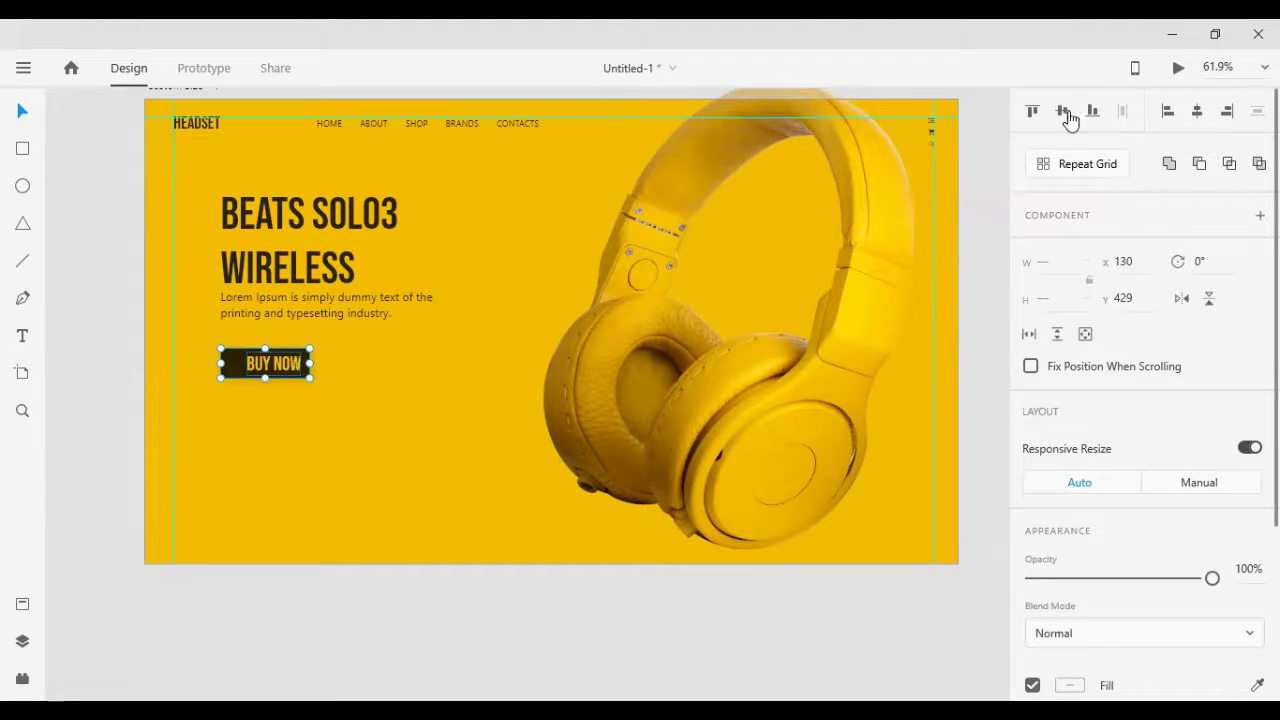
left_click(1197, 111)
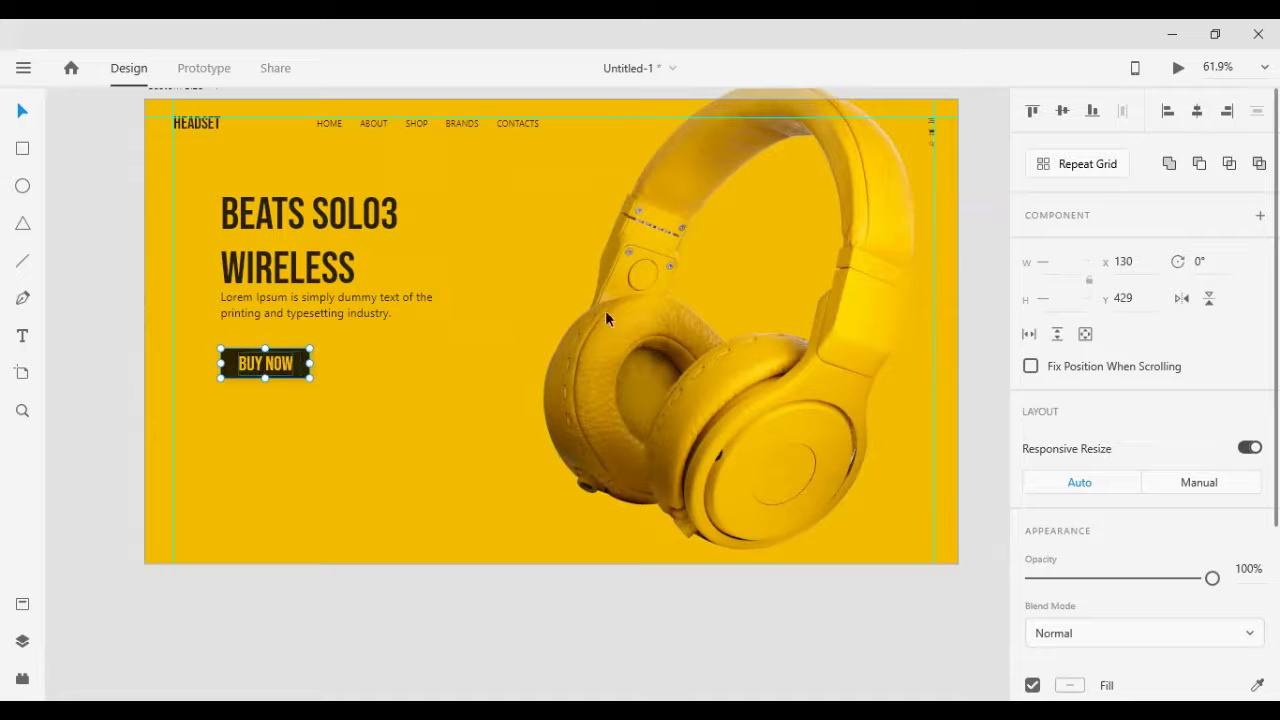
Step: Resize the button rectangle to 166 wide and 64 high
left_click(97, 365)
left_click(272, 349)
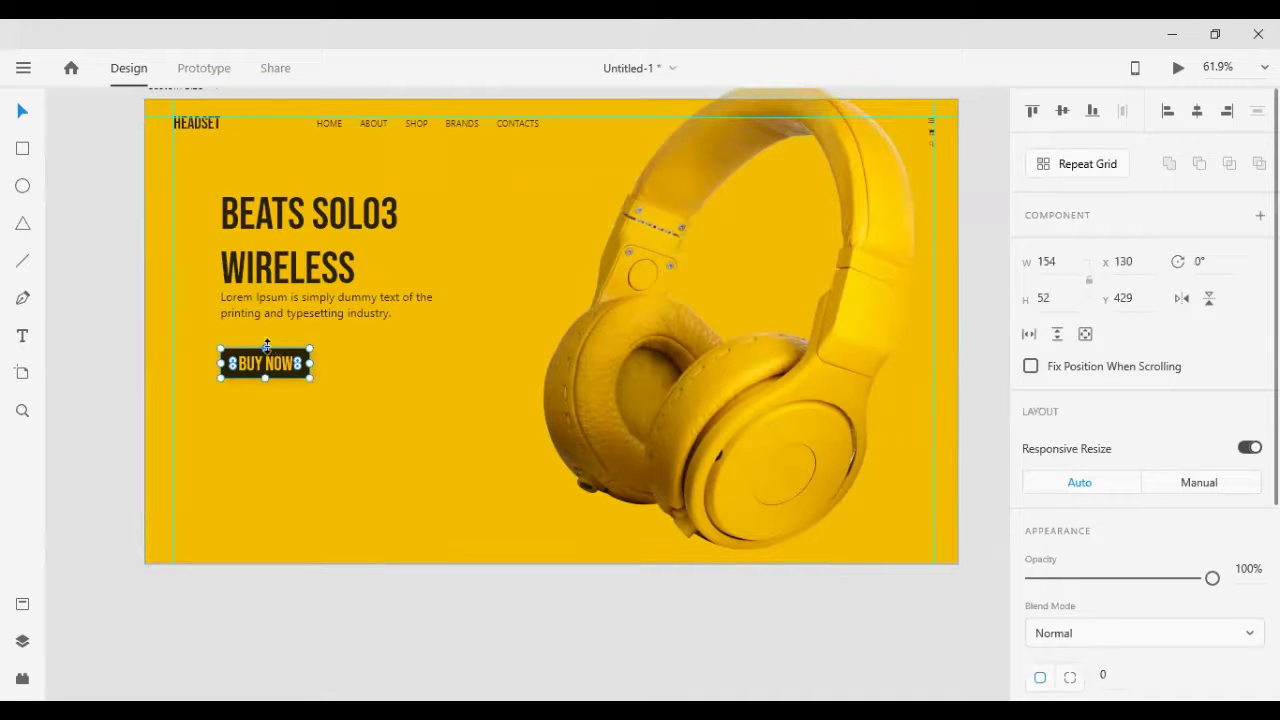
left_click_drag(265, 346, 318, 358)
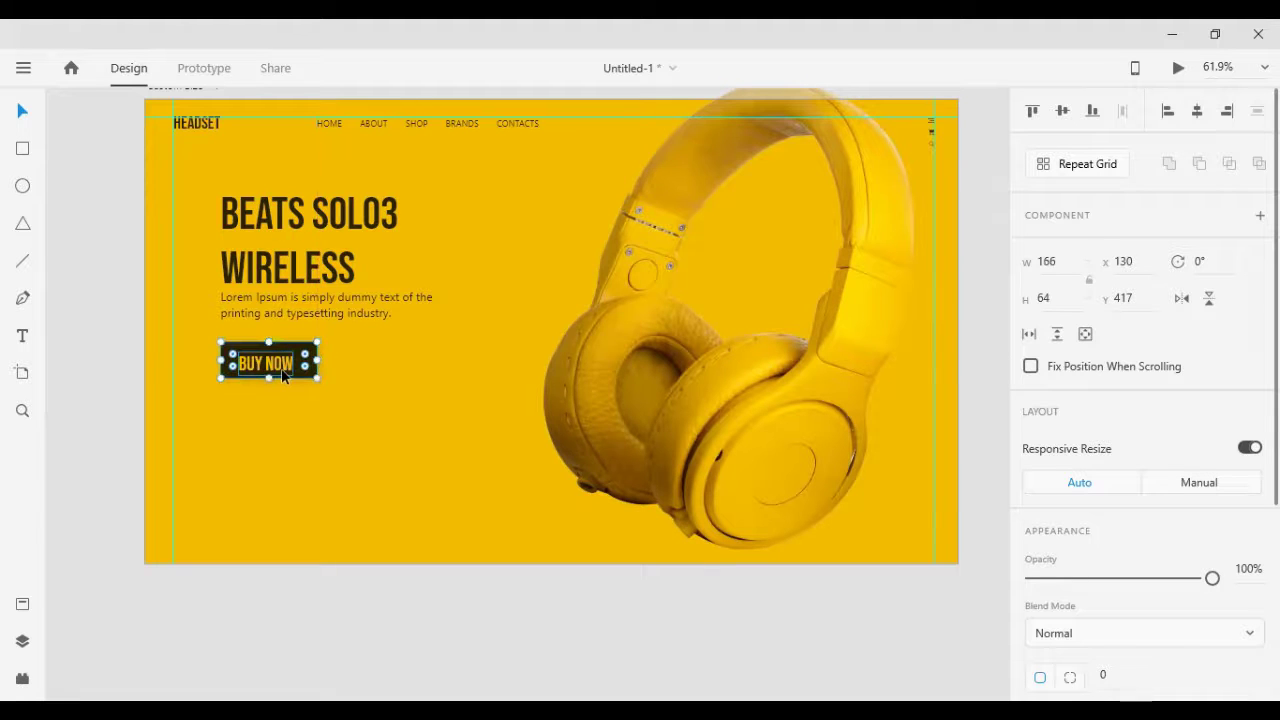
Step: Set the BUY NOW text size to 35 and center the text on the button vertically and horizontally
double_click(286, 366)
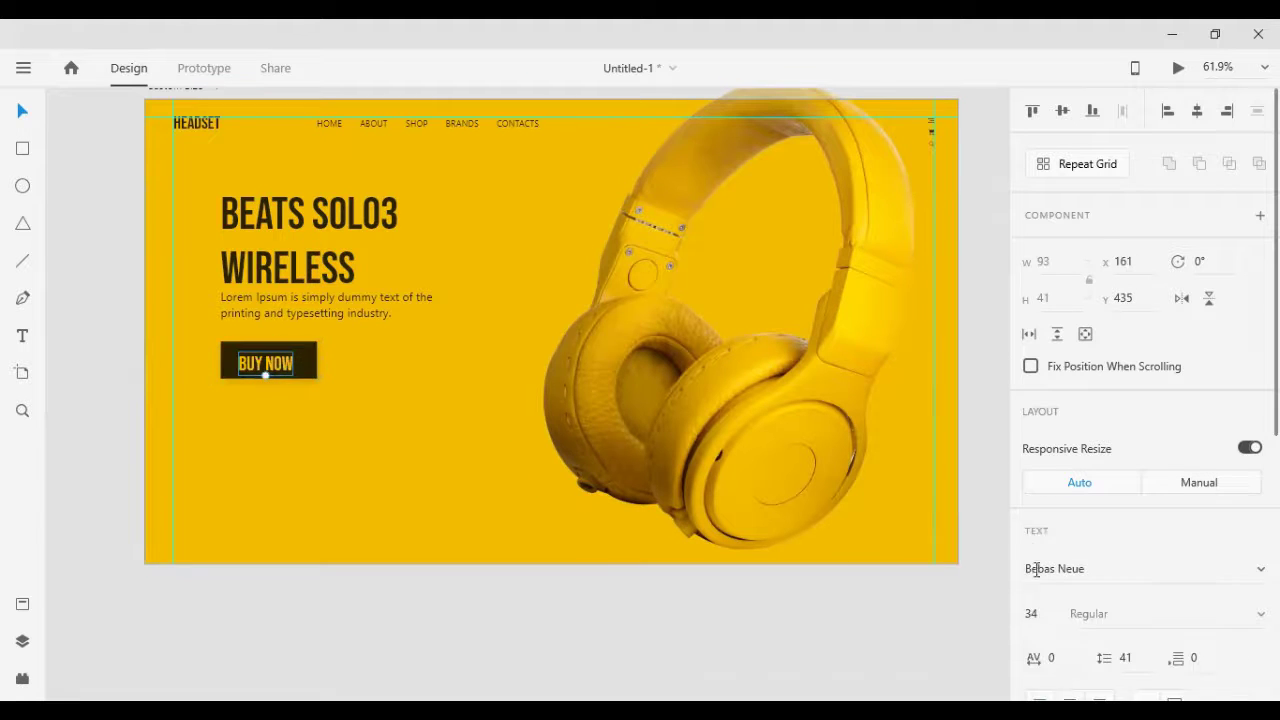
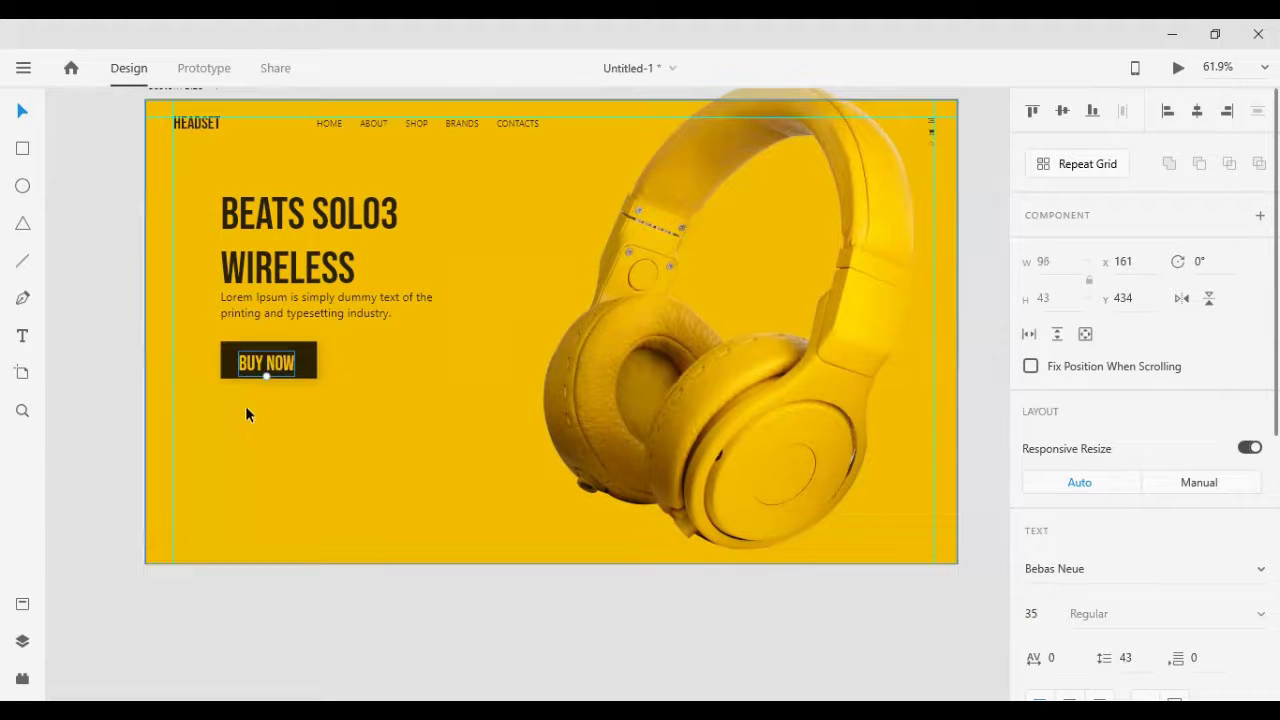
left_click(266, 366)
left_click(1059, 120)
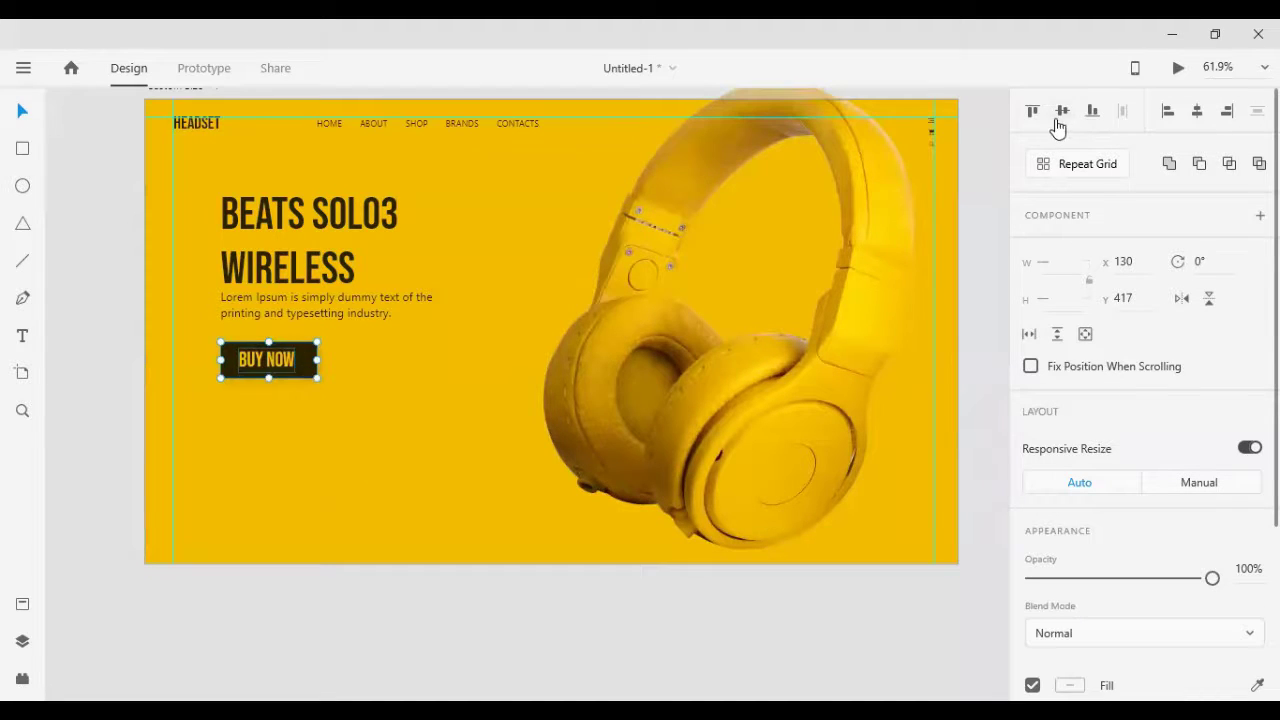
left_click(1205, 114)
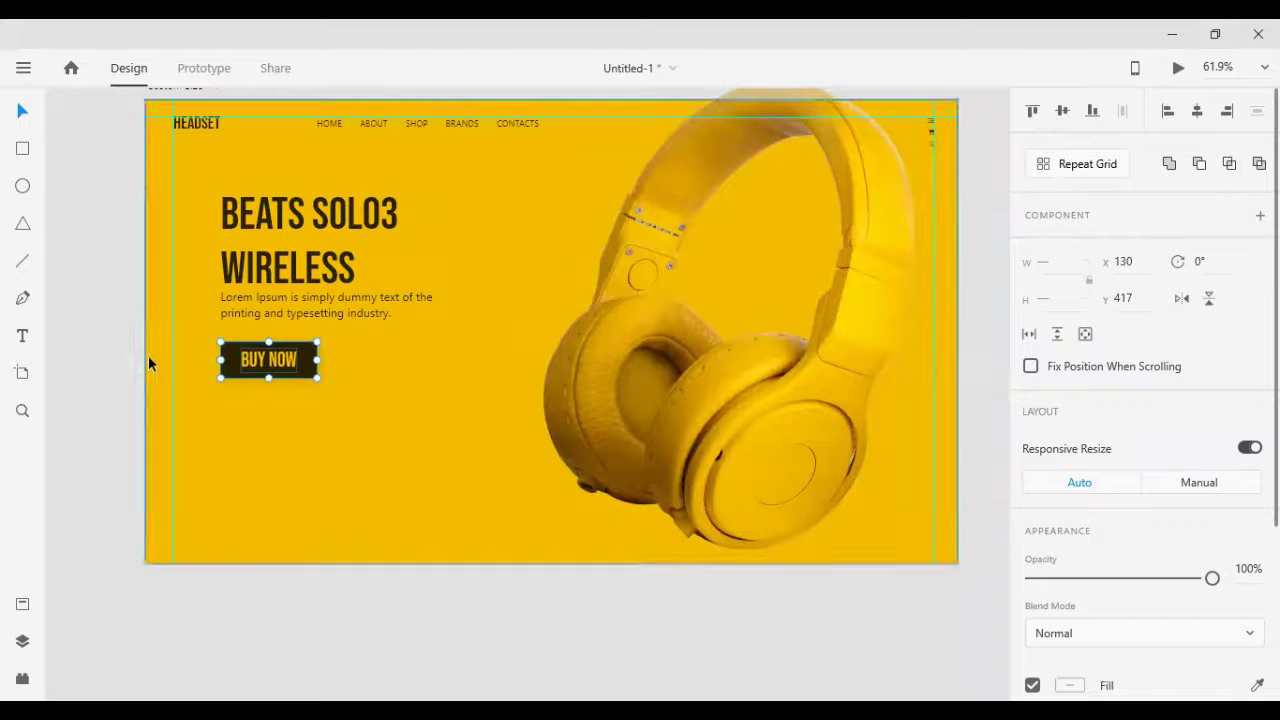
left_click(65, 355)
left_click(293, 369)
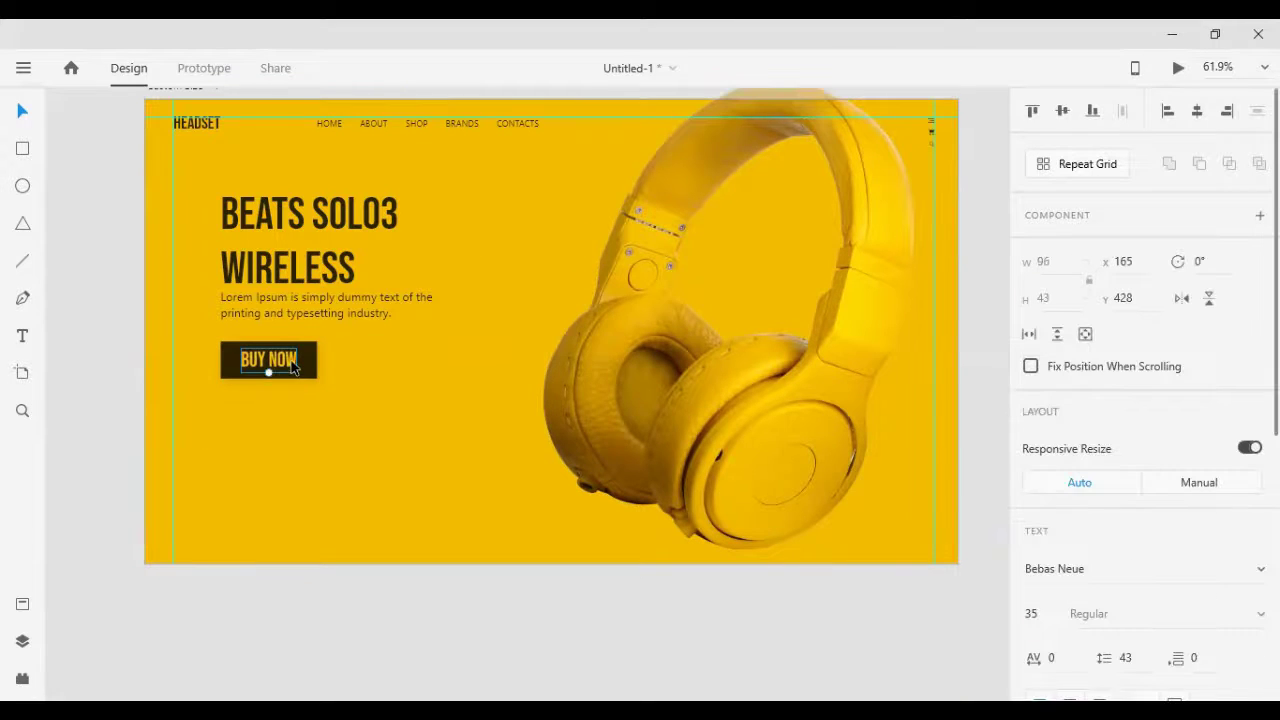
left_click(116, 367)
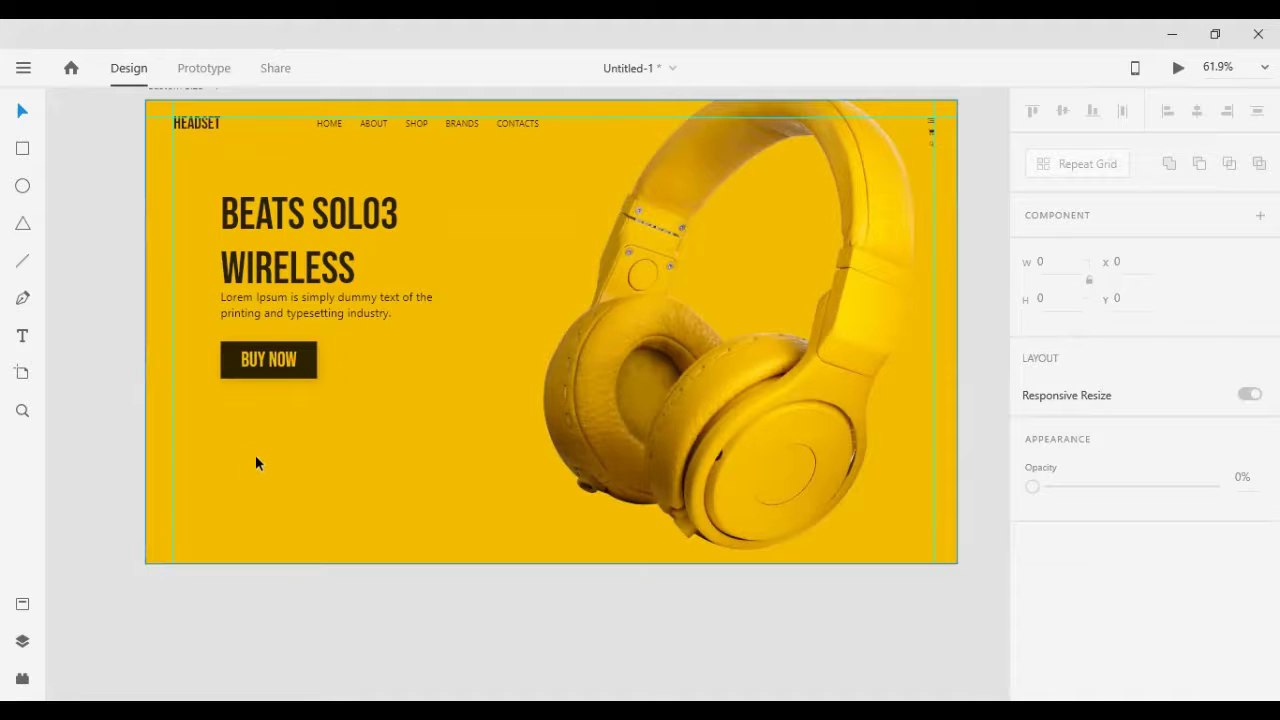
Step: Fill the BUY NOW text with the dark brown sampled from the button rectangle
left_click(278, 366)
scroll(1030, 487, "down", 5)
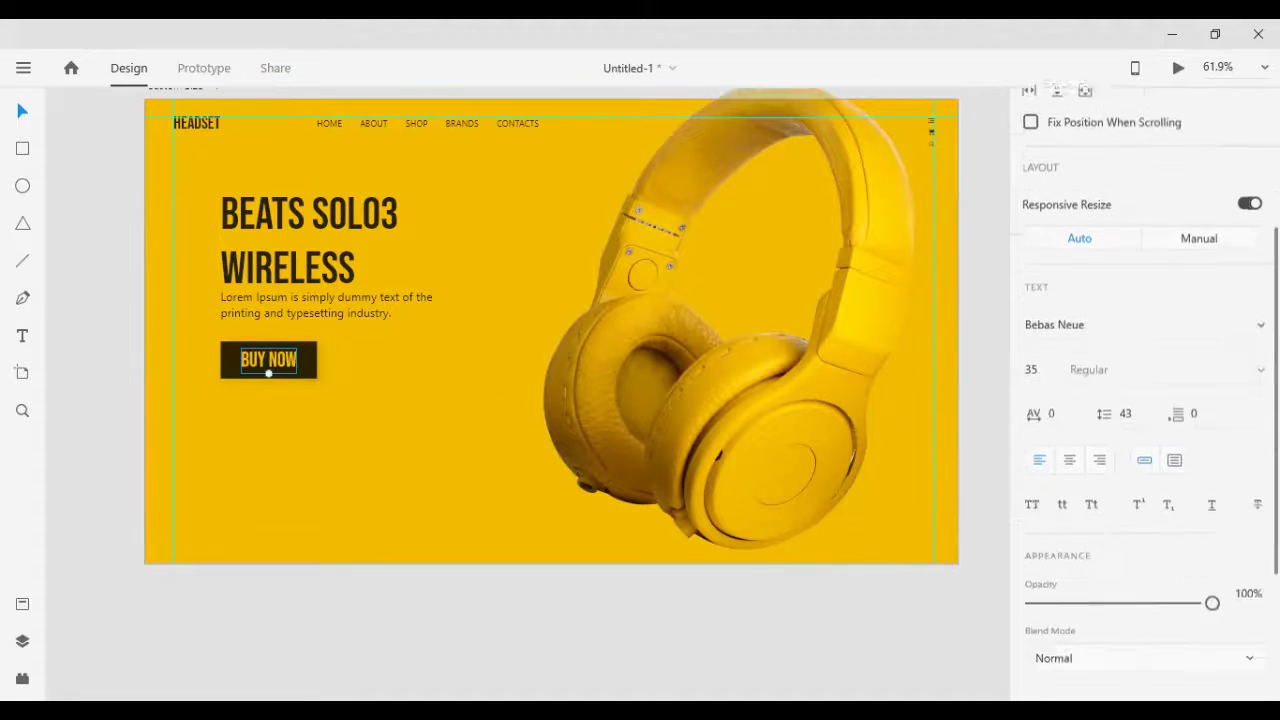
left_click(1257, 679)
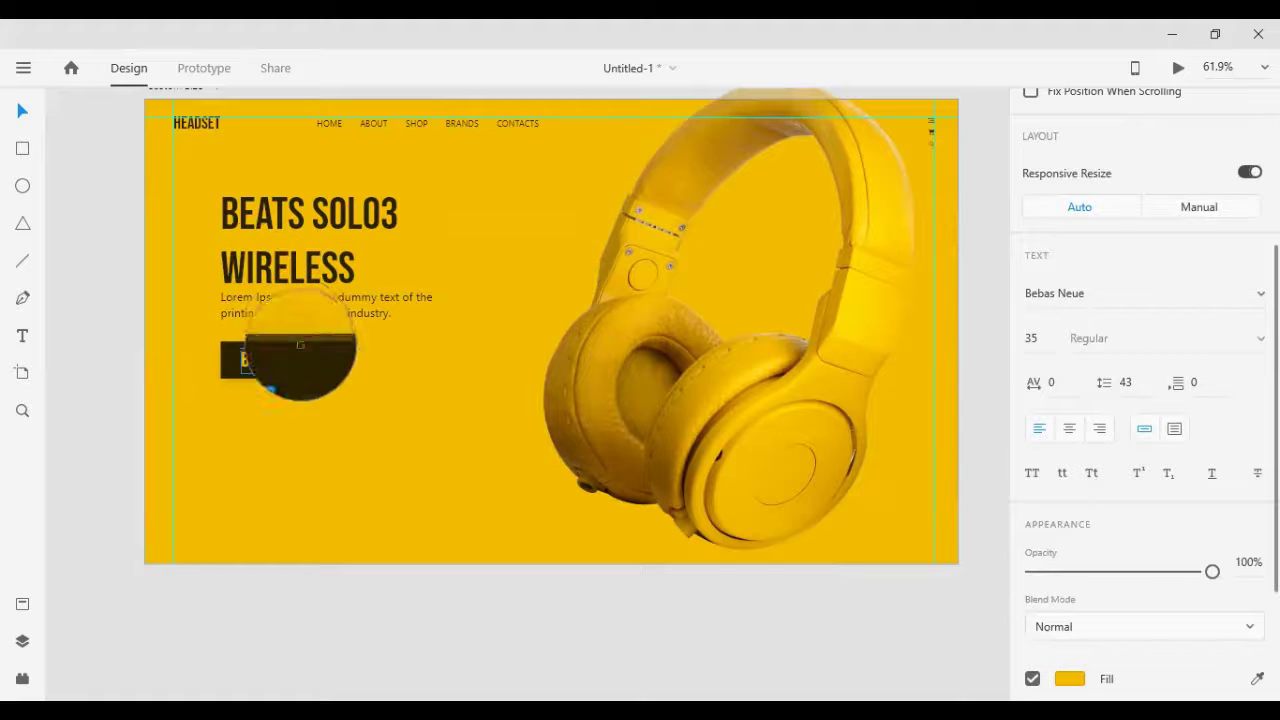
left_click(311, 362)
Step: Change the button rectangle's fill to white #FFFFFF
left_click(311, 362)
scroll(1146, 503, "down", 1)
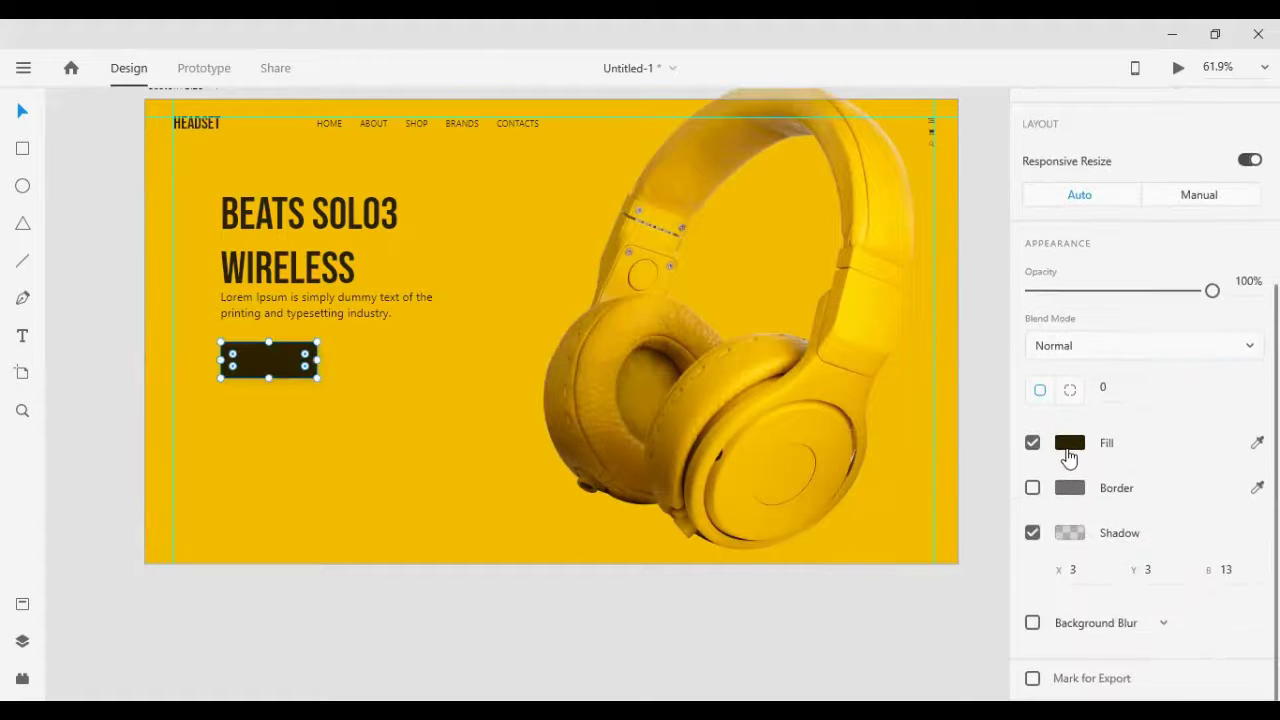
left_click(1068, 446)
left_click(865, 380)
left_click_drag(822, 320, 741, 314)
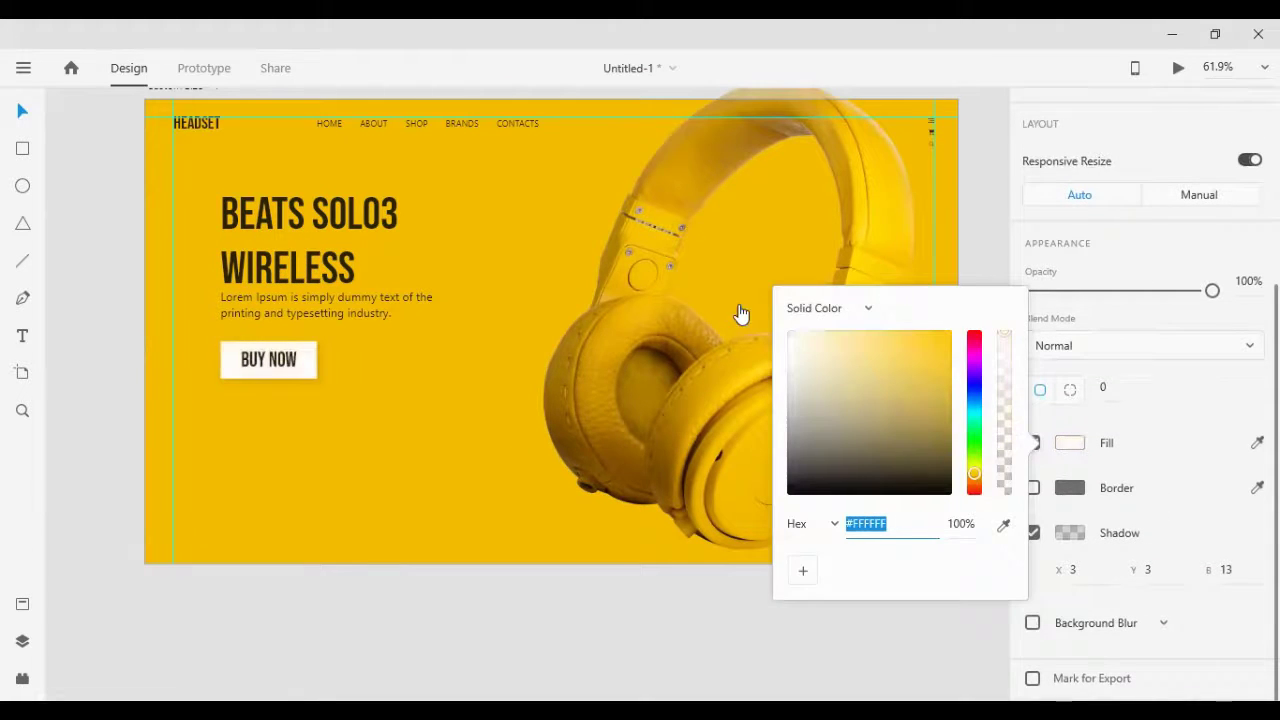
left_click(69, 405)
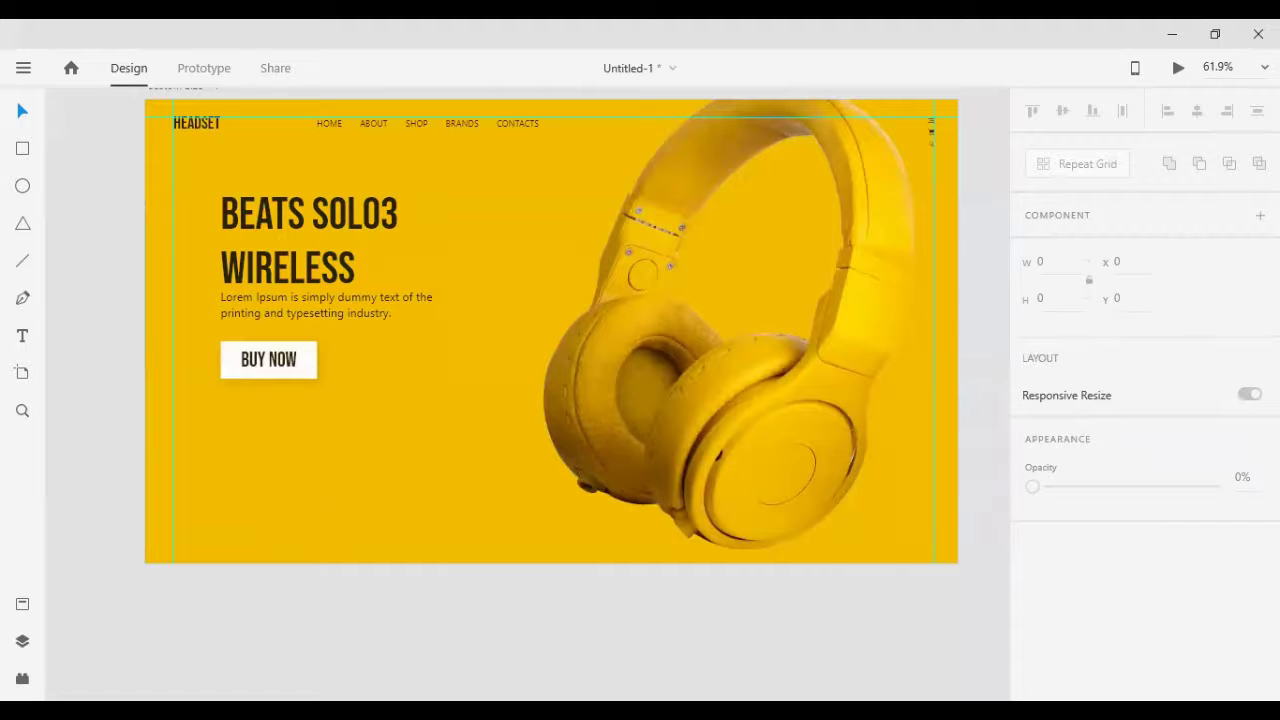
Step: Select the white button rectangle to adjust its appearance
left_click(309, 358)
scroll(1172, 662, "down", 3)
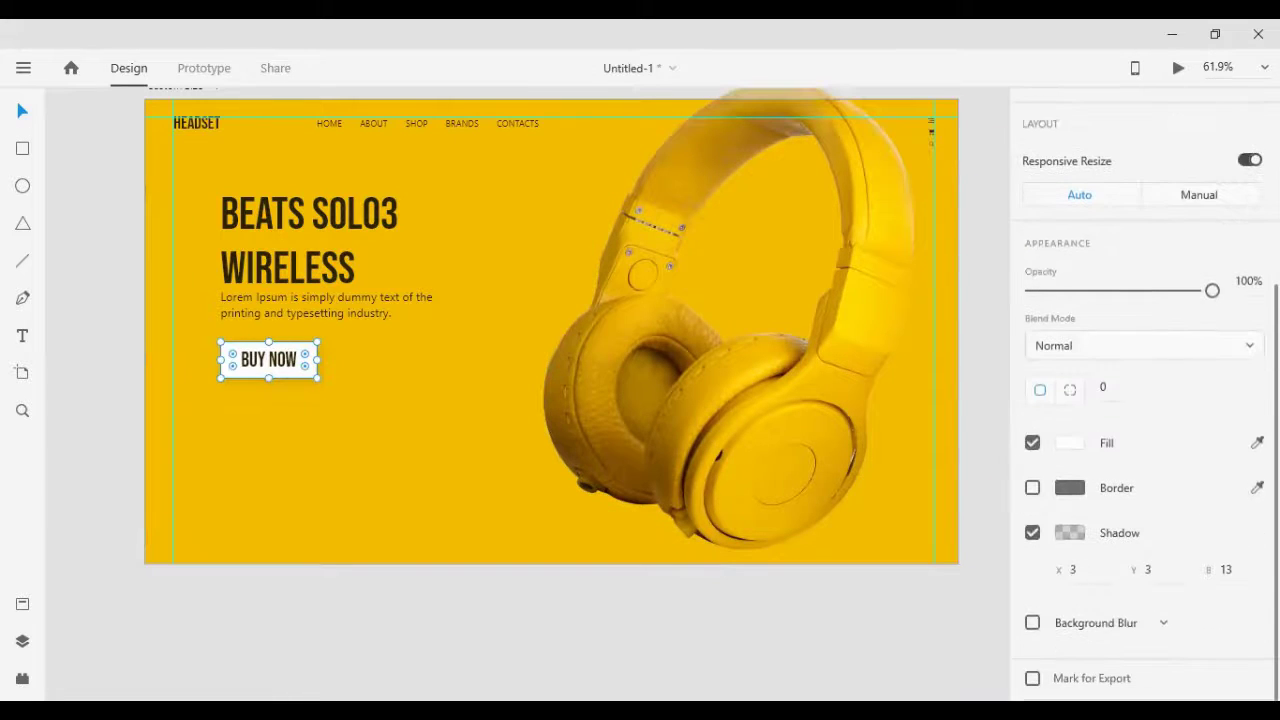
Step: Fill the BUY NOW button with a very dark brown sampled from the shadow on the headphones
left_click(1257, 442)
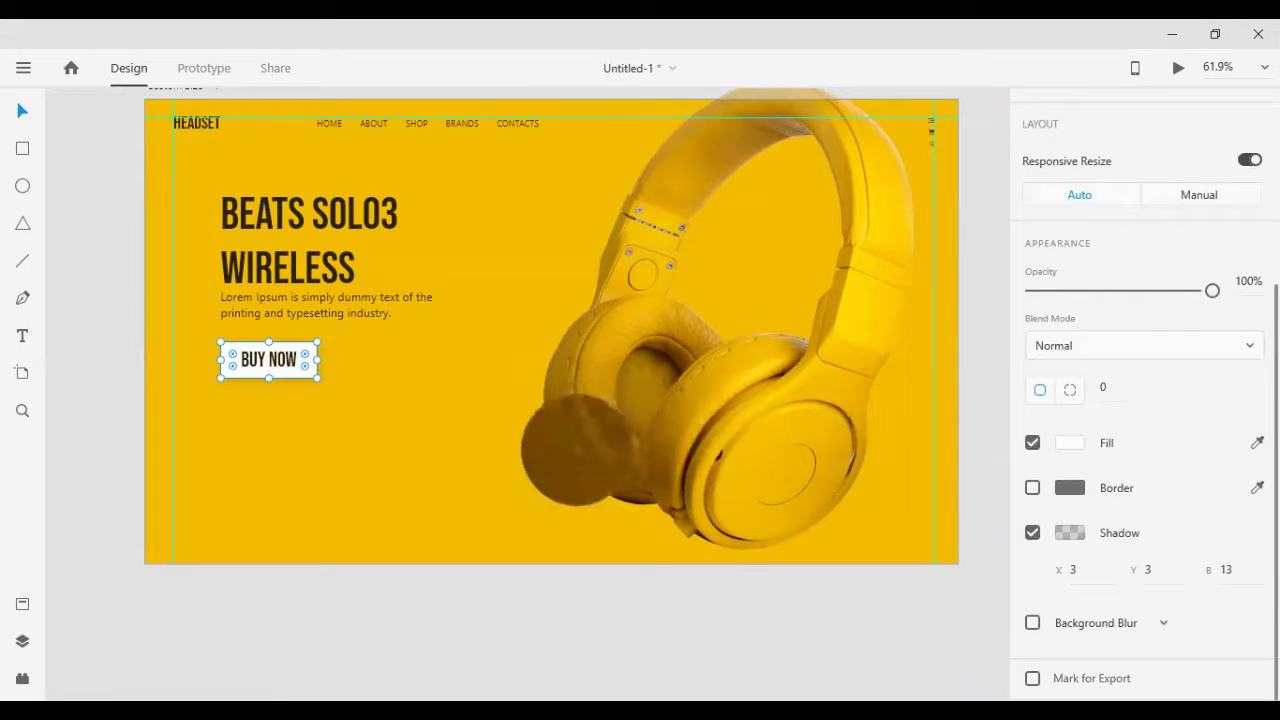
left_click(590, 476)
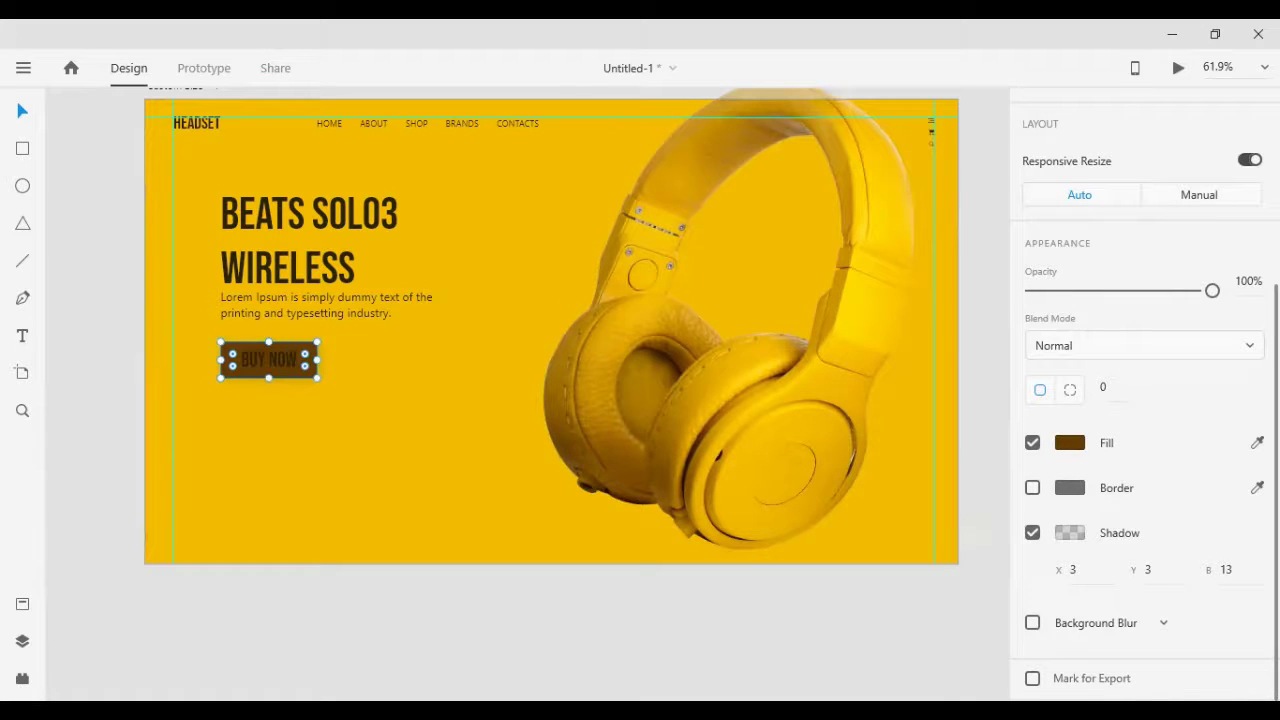
left_click(1257, 442)
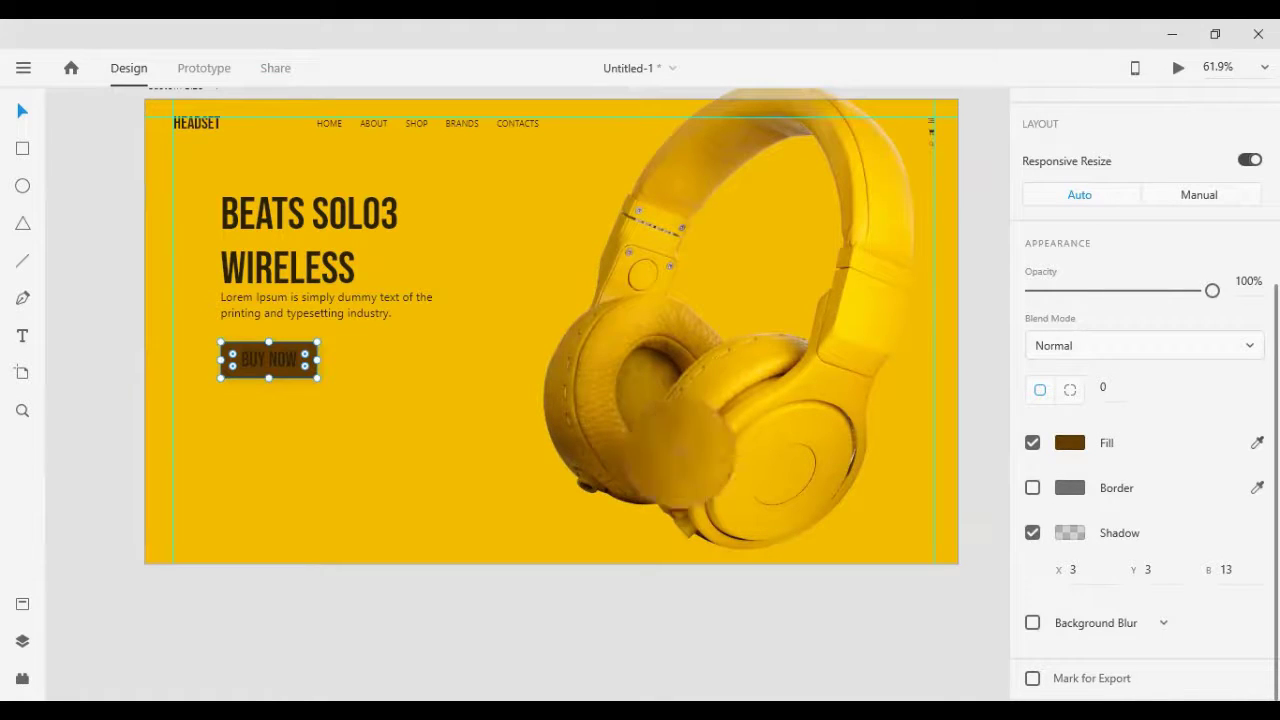
left_click(591, 489)
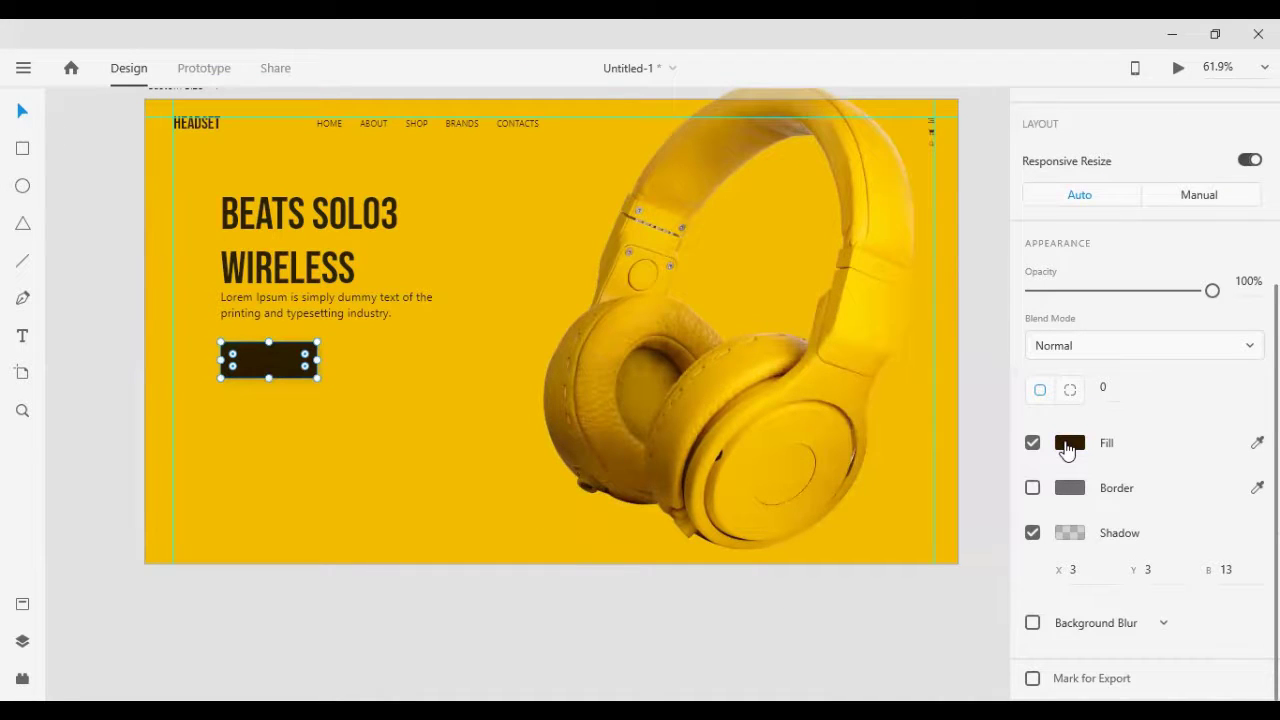
Step: Apply a background blur to the BUY NOW button with its brightness at -20
left_click(1032, 623)
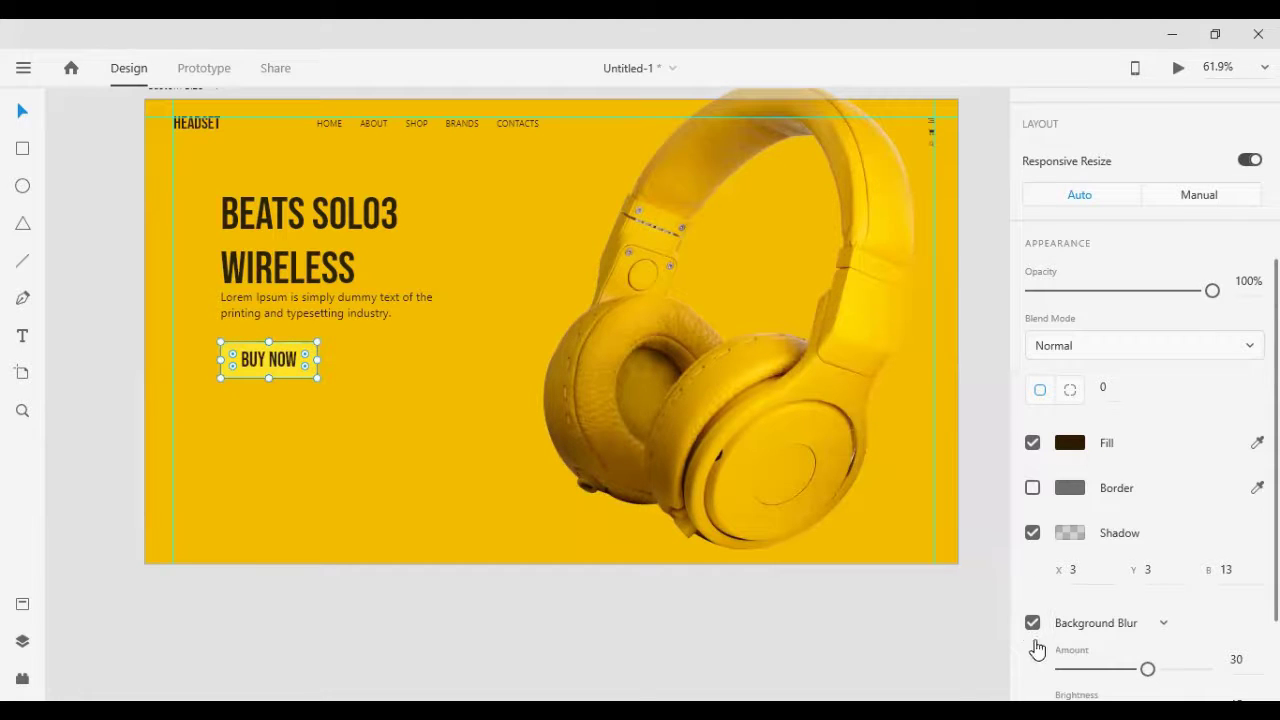
scroll(1190, 600, "down", 3)
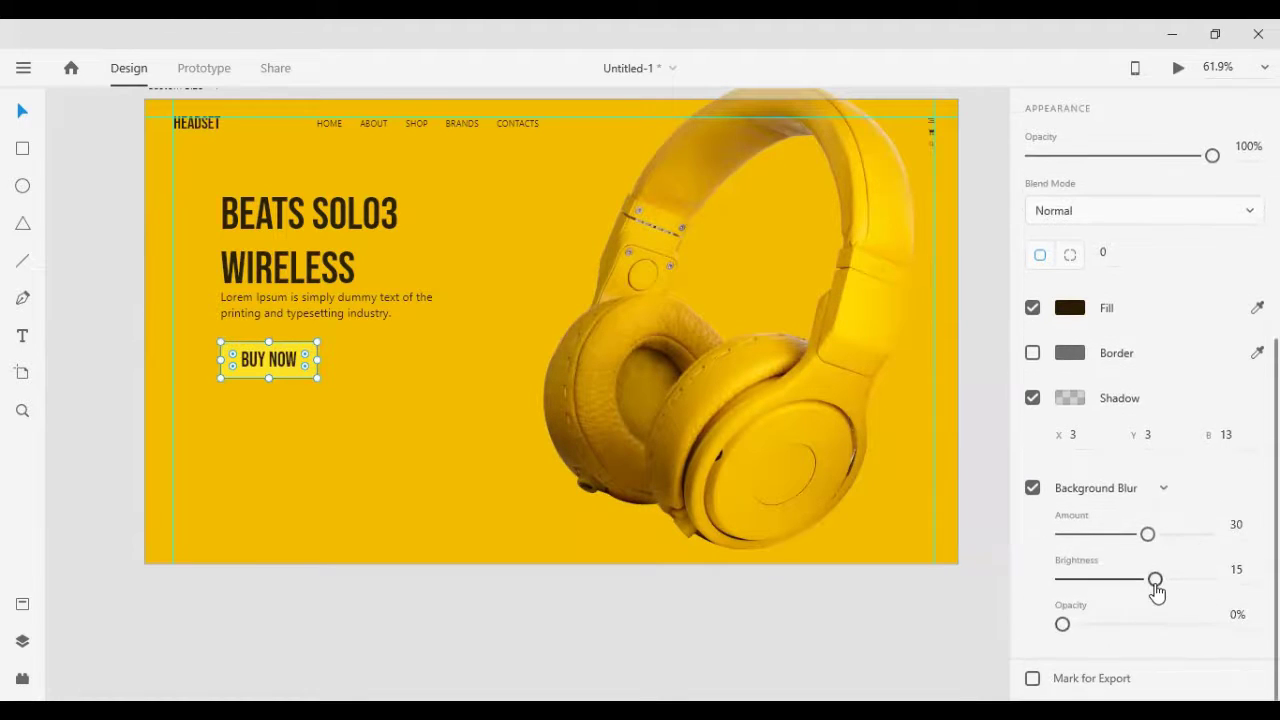
left_click_drag(1154, 580, 1108, 609)
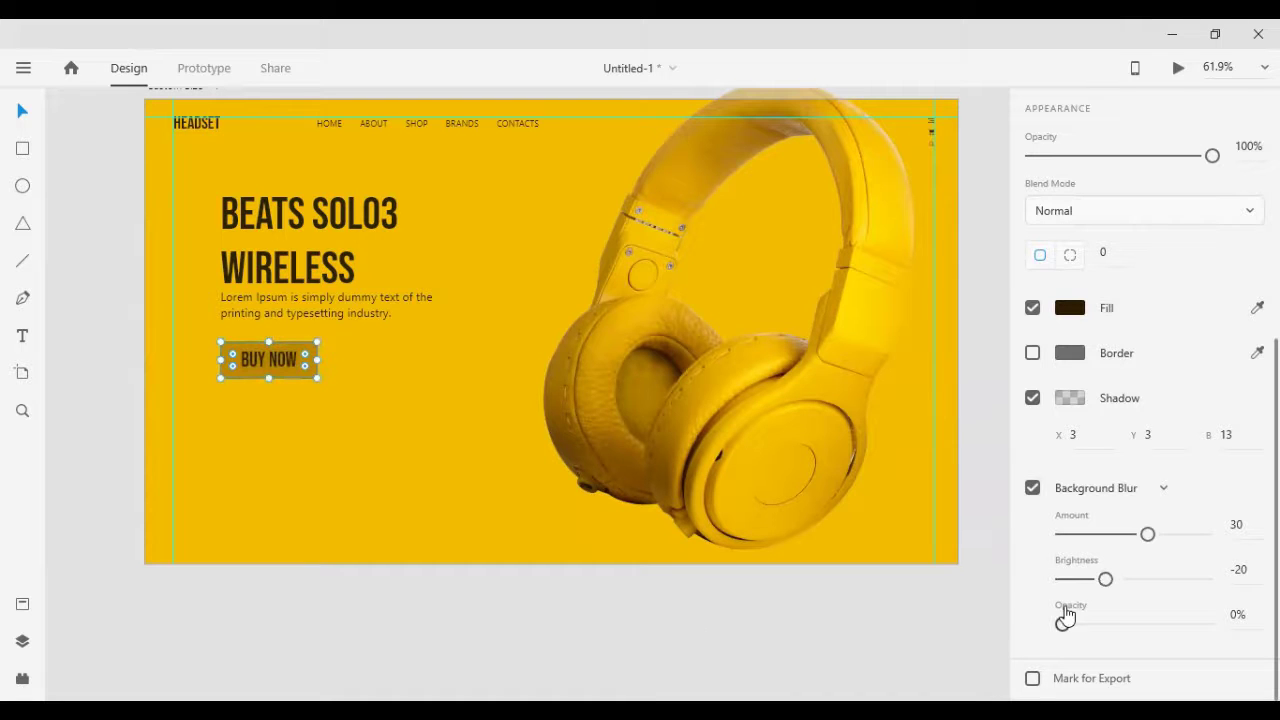
left_click(170, 594)
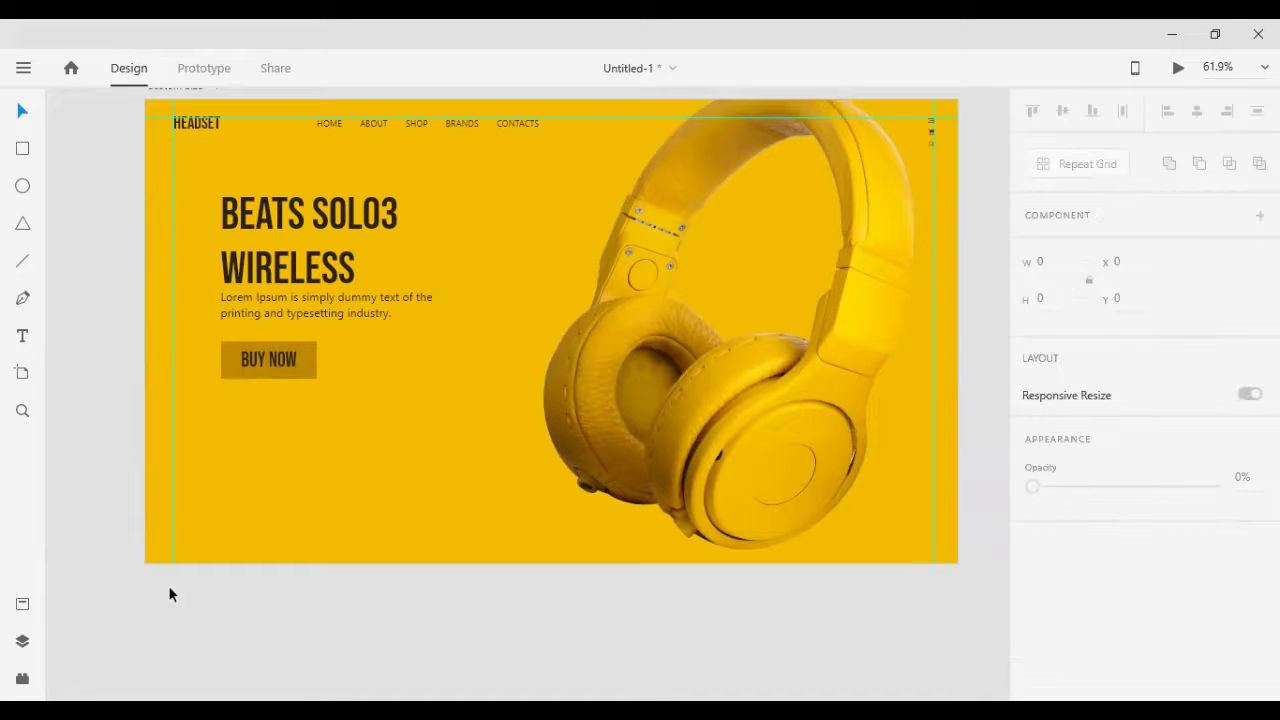
scroll(150, 594, "up", 1)
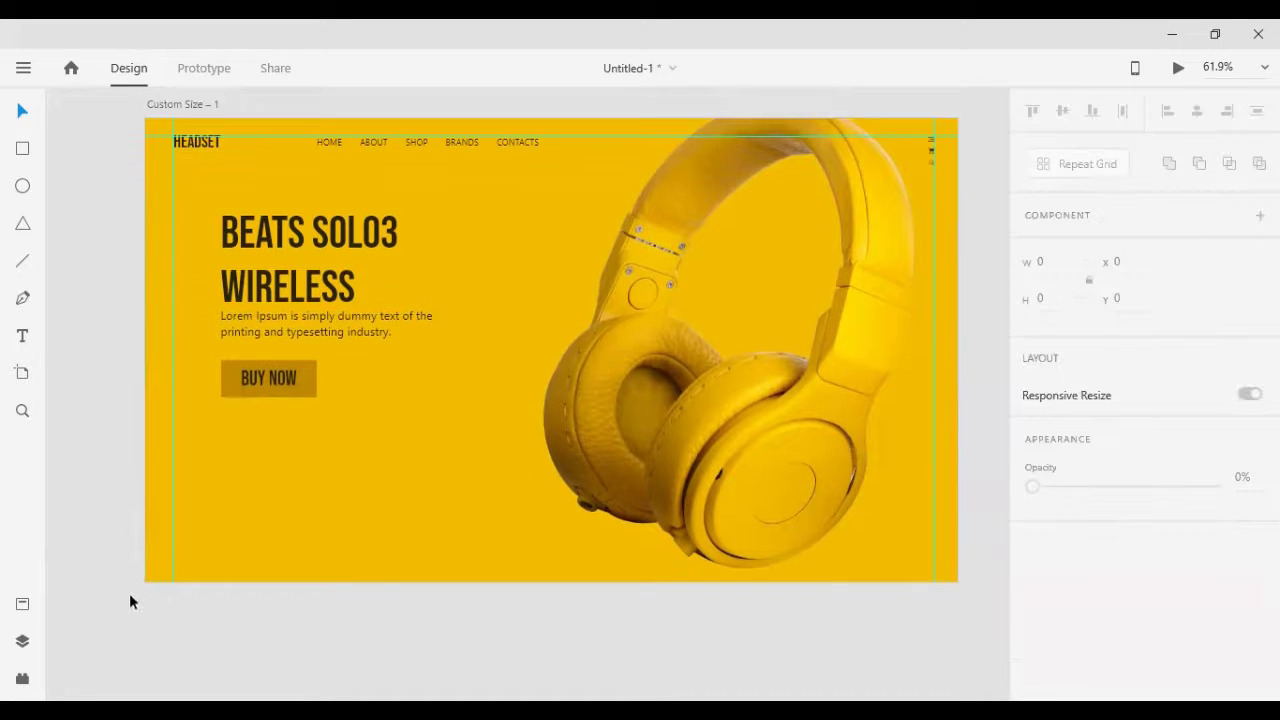
Step: Turn off the BUY NOW button's background blur and set its fill to the orange-brown #C47D00
left_click(317, 397)
scroll(1043, 557, "down", 4)
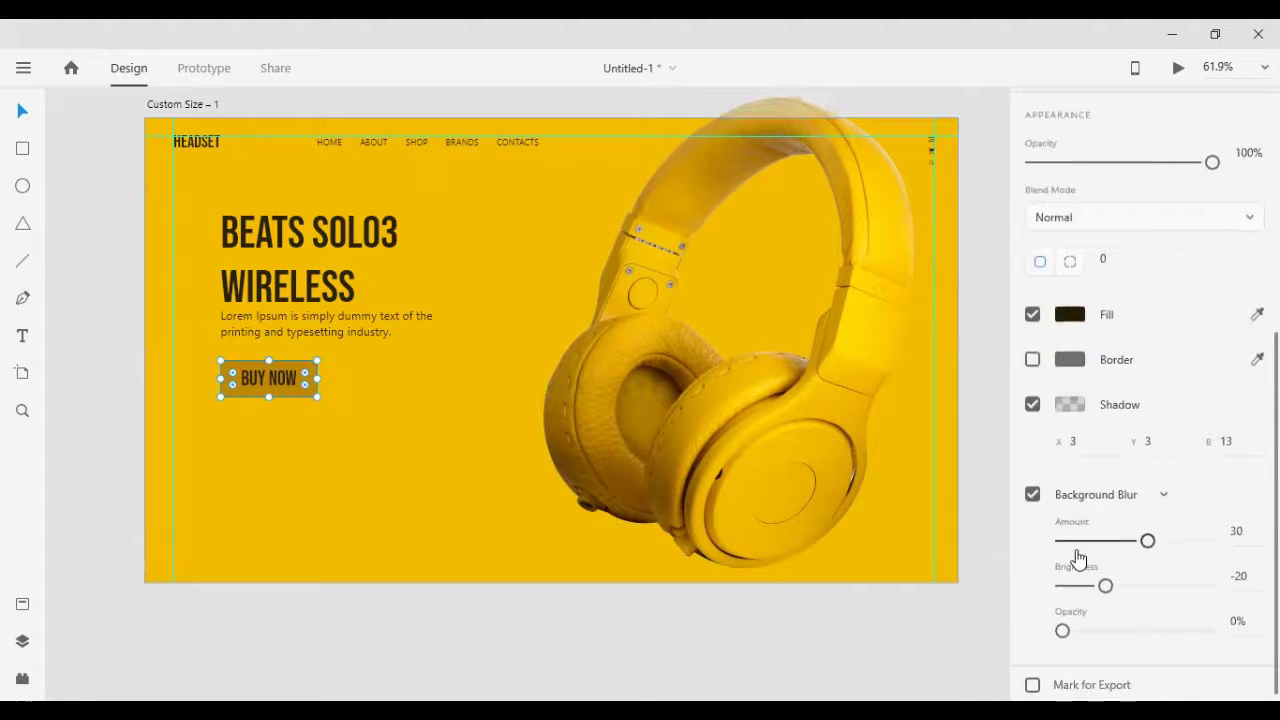
left_click(1033, 490)
left_click(1066, 446)
mouse_move(926, 449)
left_mouse_down()
mouse_move(920, 374)
mouse_move(880, 317)
mouse_move(836, 320)
mouse_move(940, 337)
mouse_move(975, 377)
left_mouse_up()
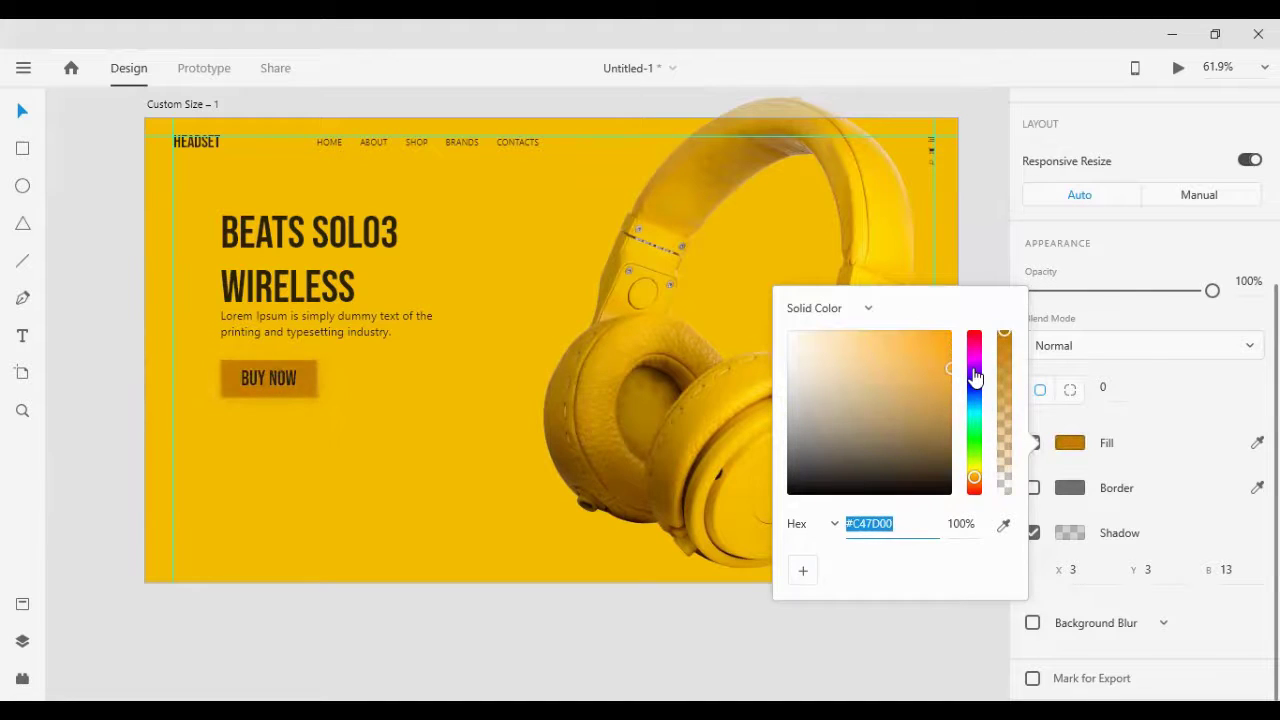
left_click(94, 420)
Step: Select the BUY NOW rectangle together with its label and nudge both vertically to Y 416
left_click_drag(82, 369, 290, 396)
left_click(319, 459, "shift")
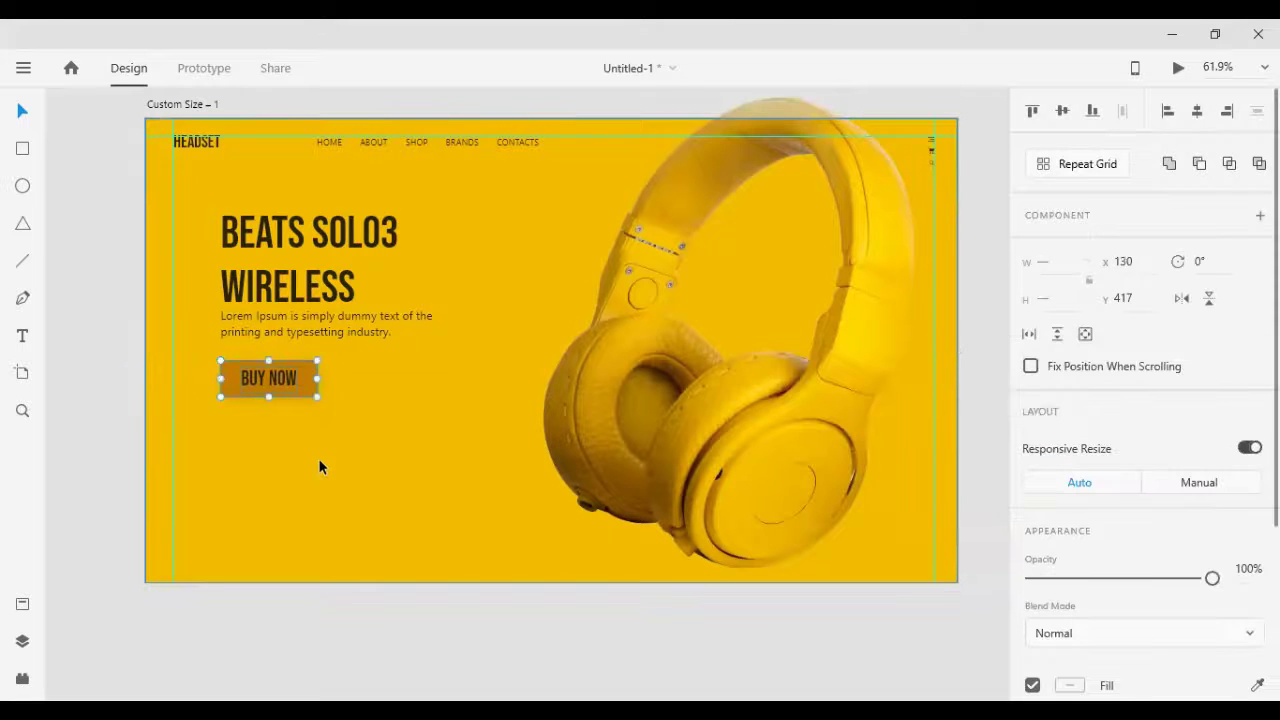
key("shift+Up")
key("shift+Up")
key("shift+Up")
key("shift+Up")
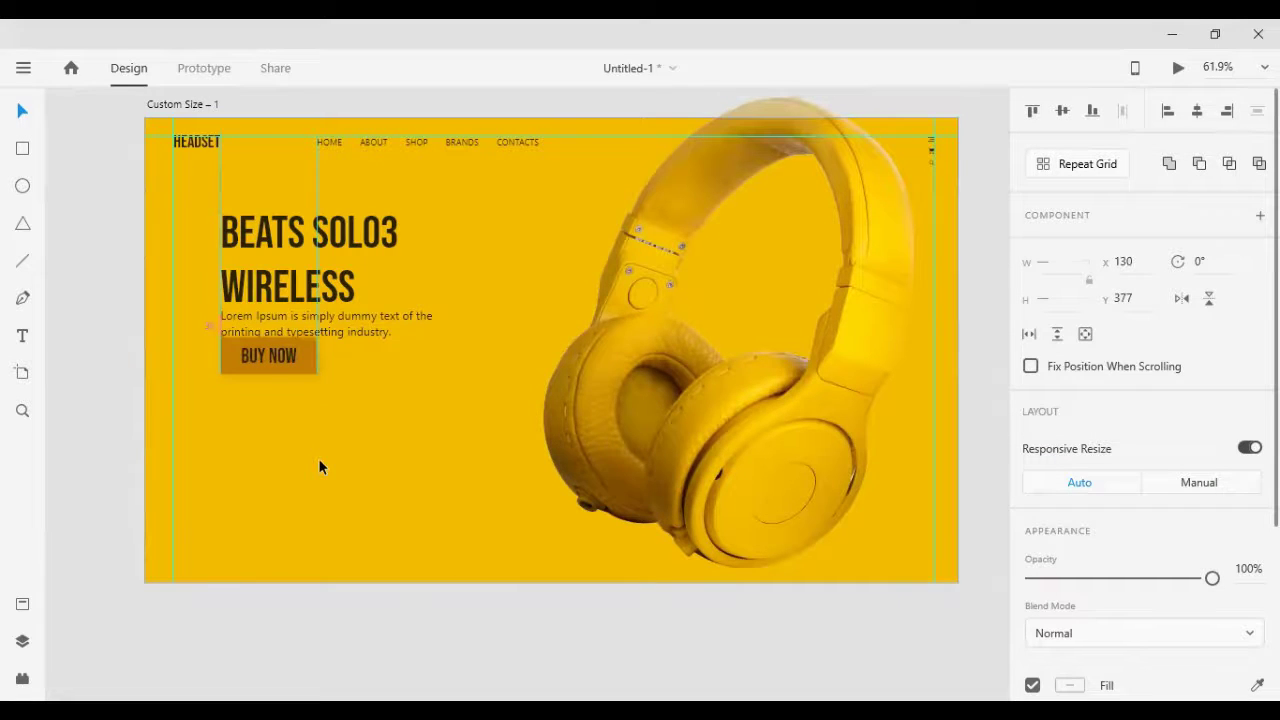
key("Up")
key("shift+Down")
key("shift+Down")
key("shift+Down")
key("shift+Down")
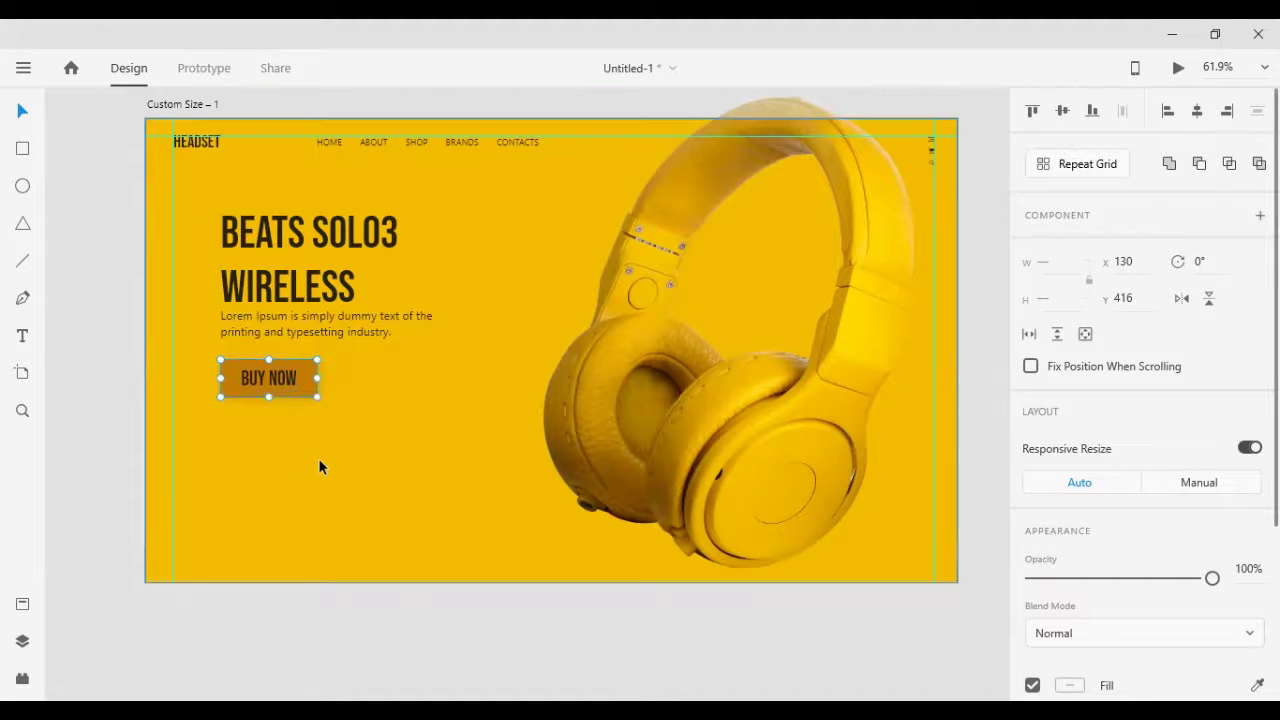
Step: Group the BUY NOW rectangle with its label and scale the group down to 141 × 54
key("ctrl+g")
left_click_drag(313, 396, 309, 400)
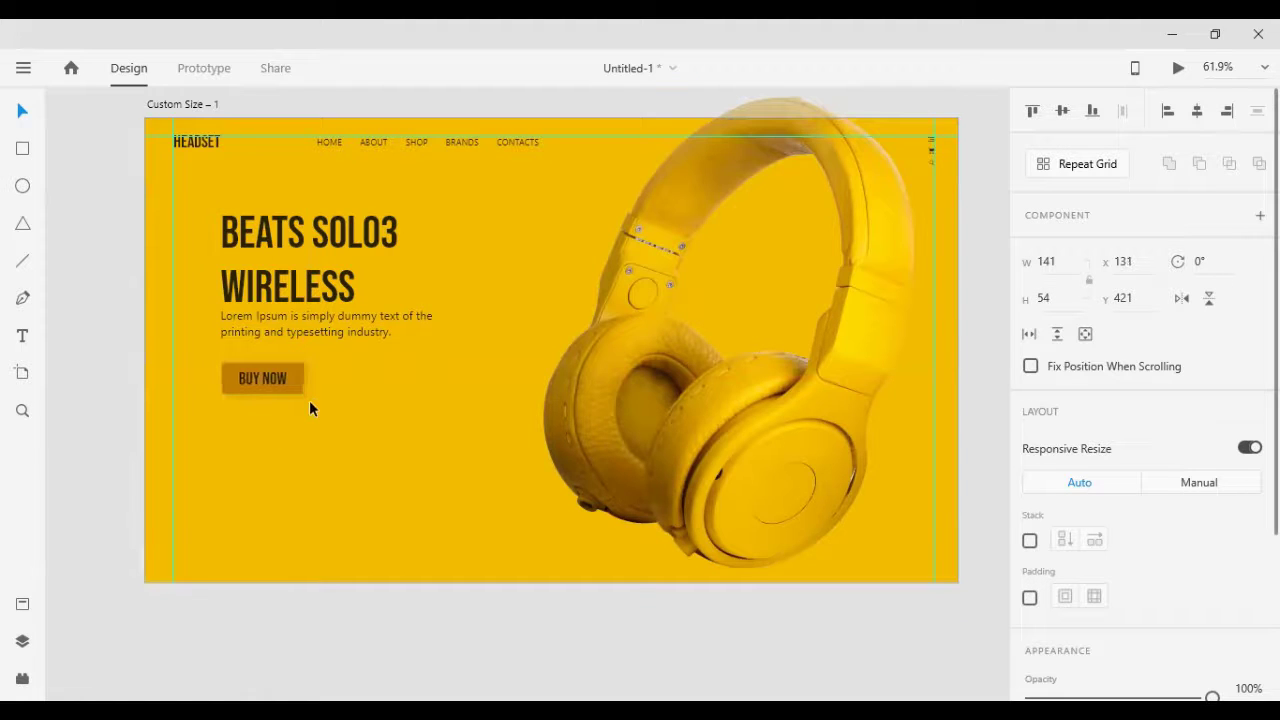
Step: Align the BUY NOW group with the heading at X 130 and move it down 30 px
key("Right")
key("Right")
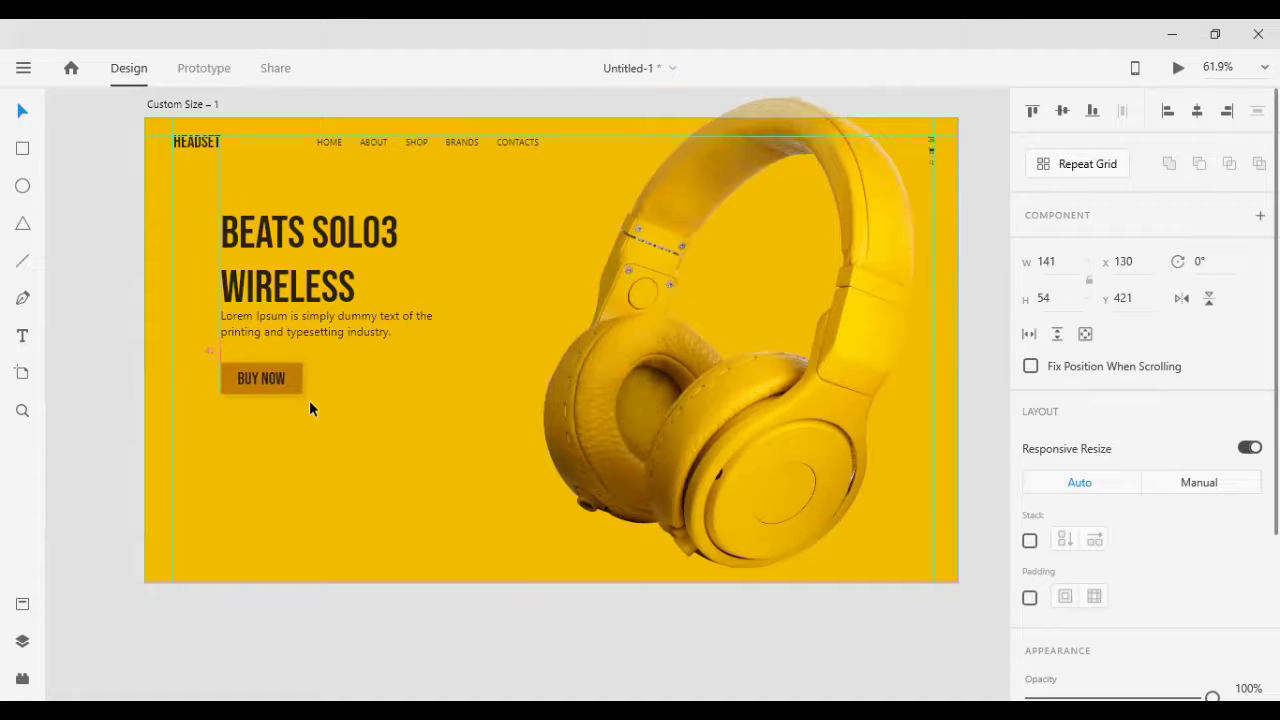
key("shift+Down")
key("shift+Down")
key("shift+Down")
Step: Duplicate the Lorem Ipsum paragraph below the BUY NOW button and replace the copy's text with £124
left_click(306, 336)
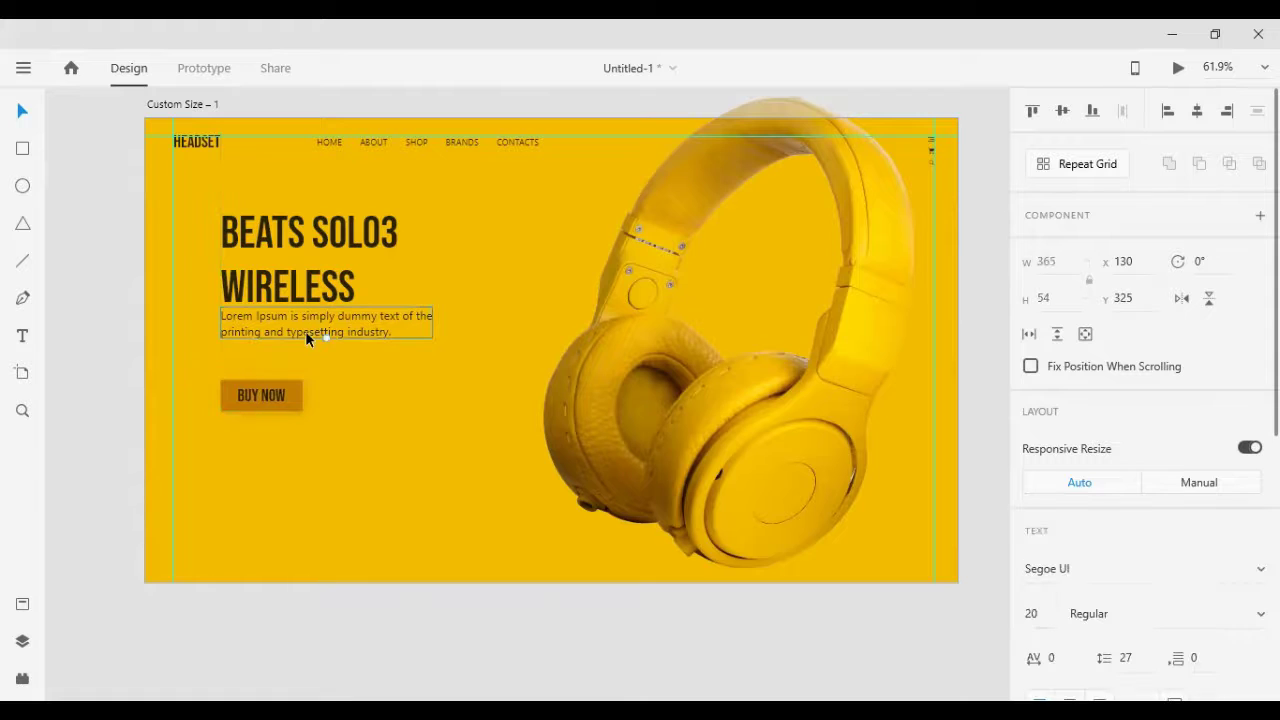
left_click_drag(305, 330, 380, 440)
type("£")
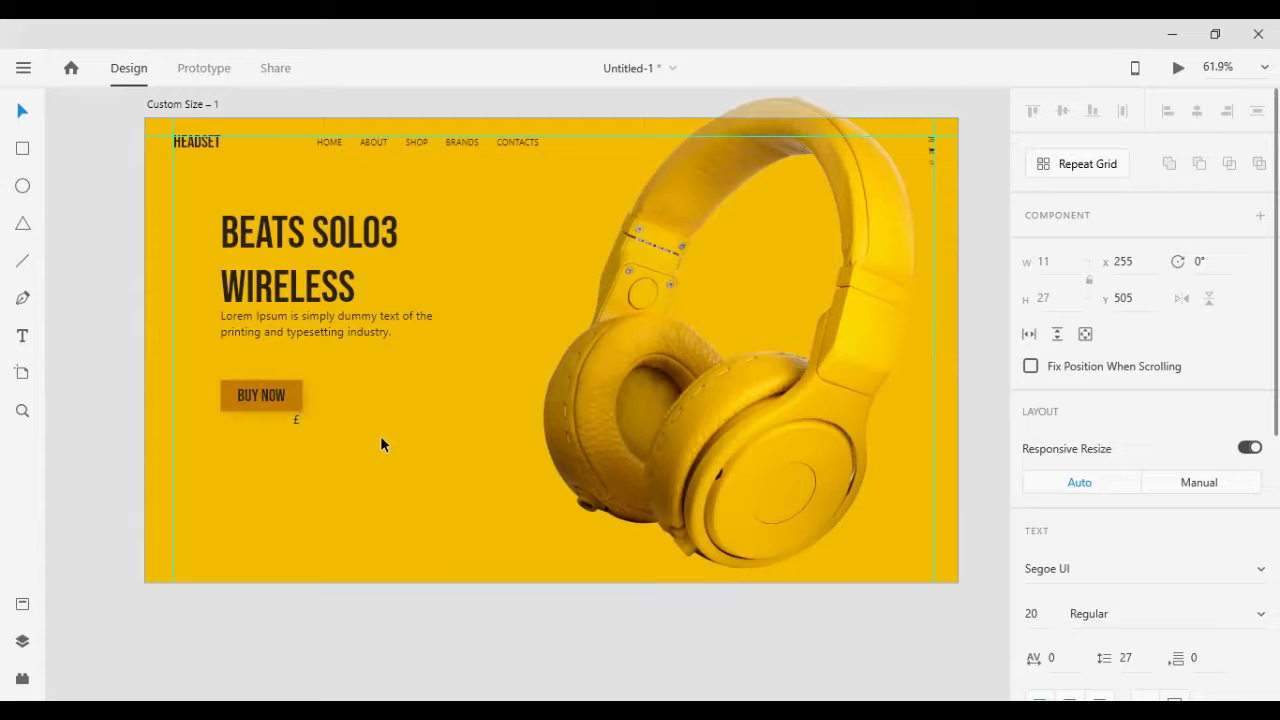
type("124")
key("Escape")
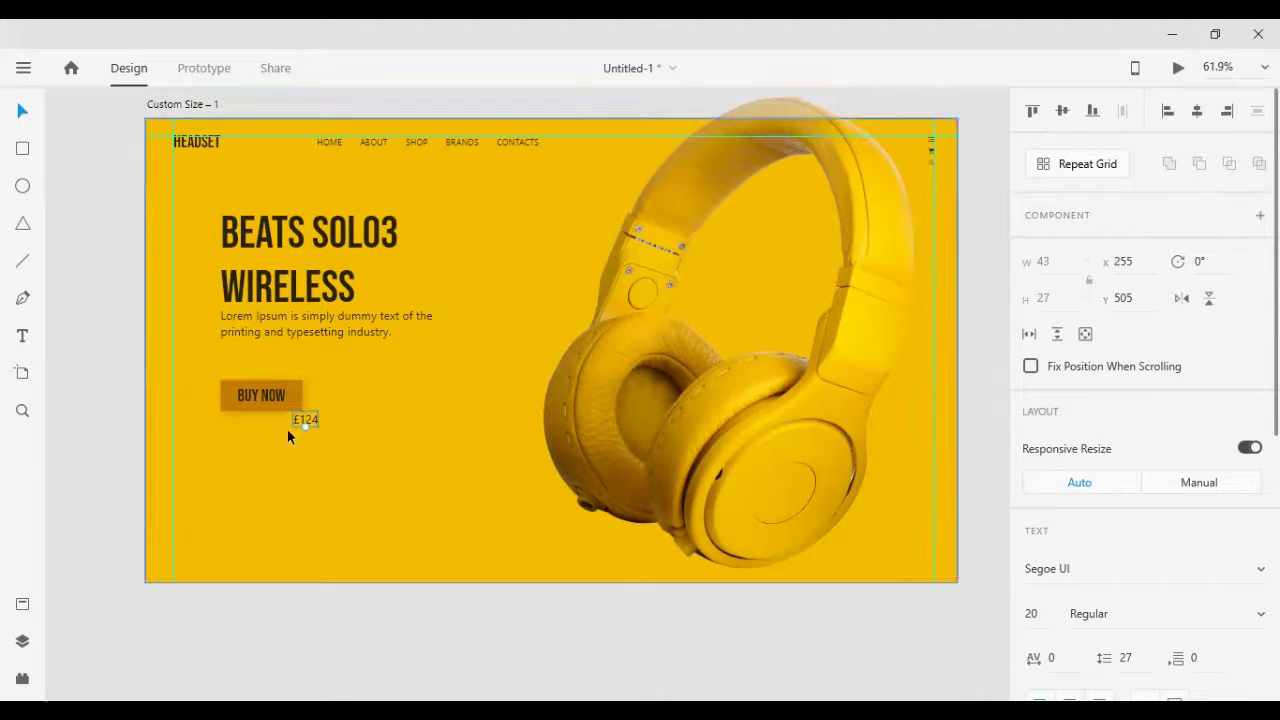
Step: Set the £124 price's font size to 35 and place it between the paragraph and button at X 130, Y 386
left_click(1031, 614)
key("Return")
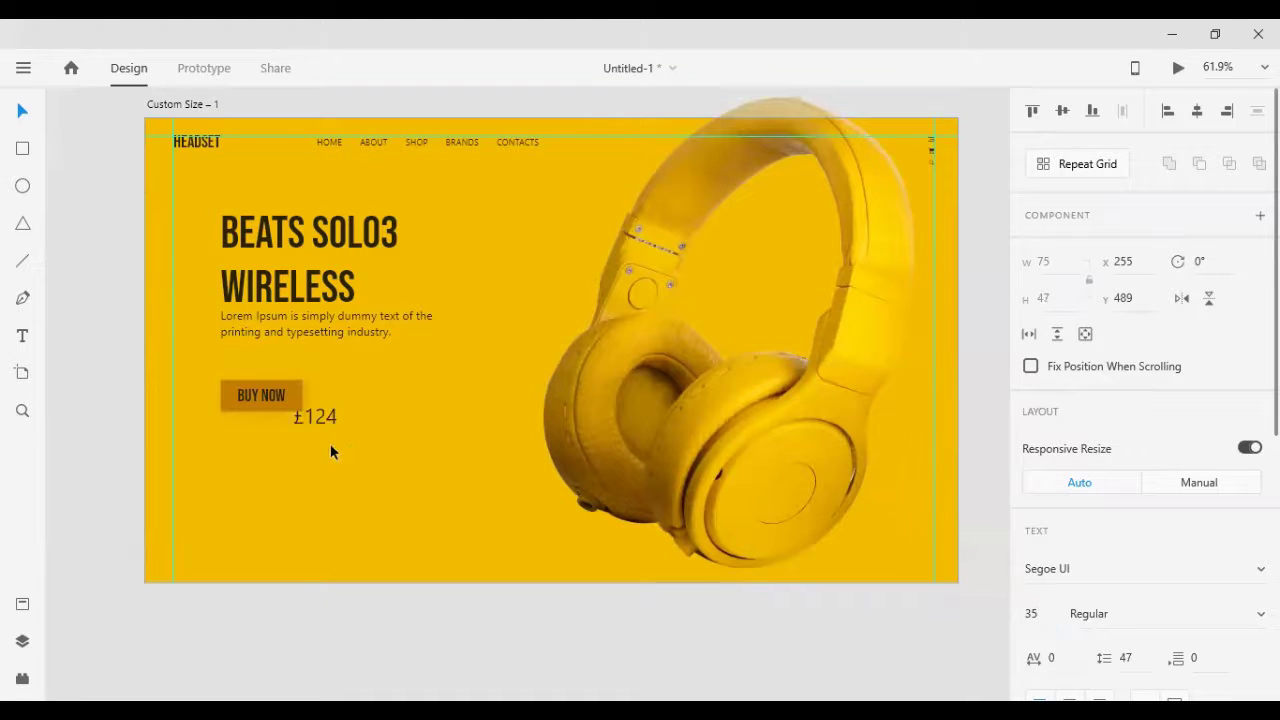
left_click_drag(323, 420, 239, 362)
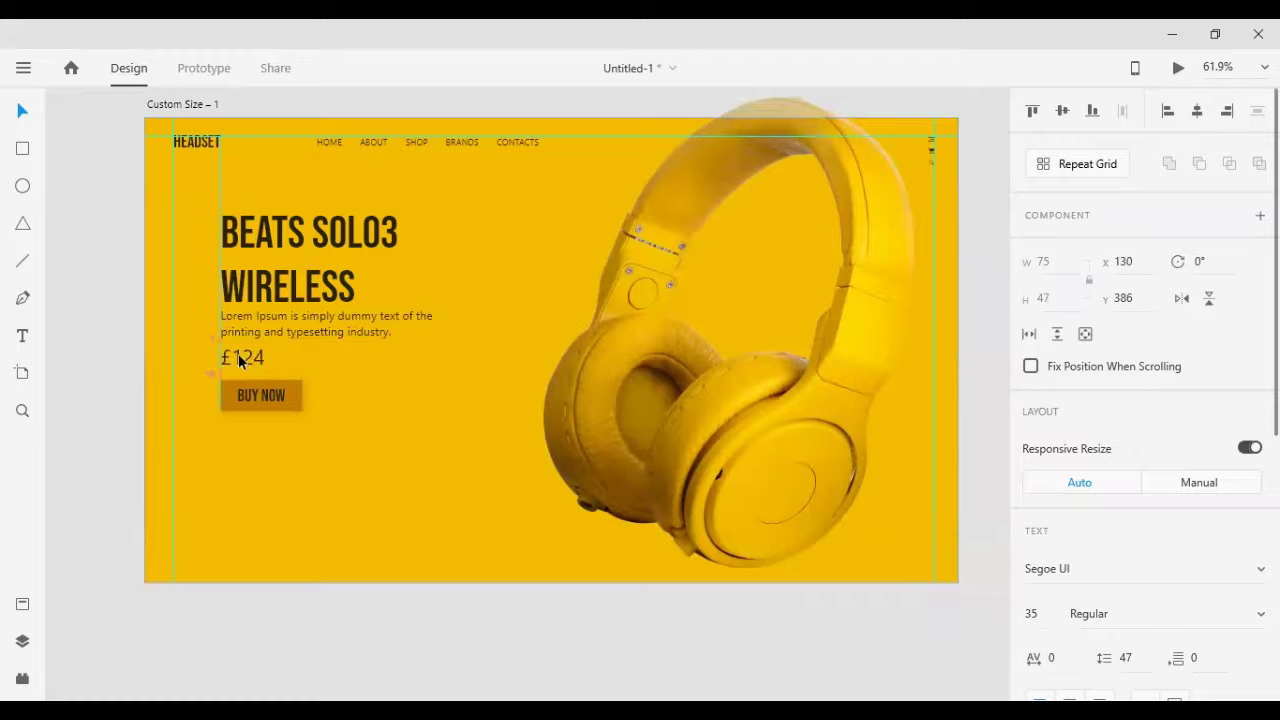
Step: Select the price and the BUY NOW button together and shift them vertically until the price sits at Y 393
left_click(243, 402, "shift")
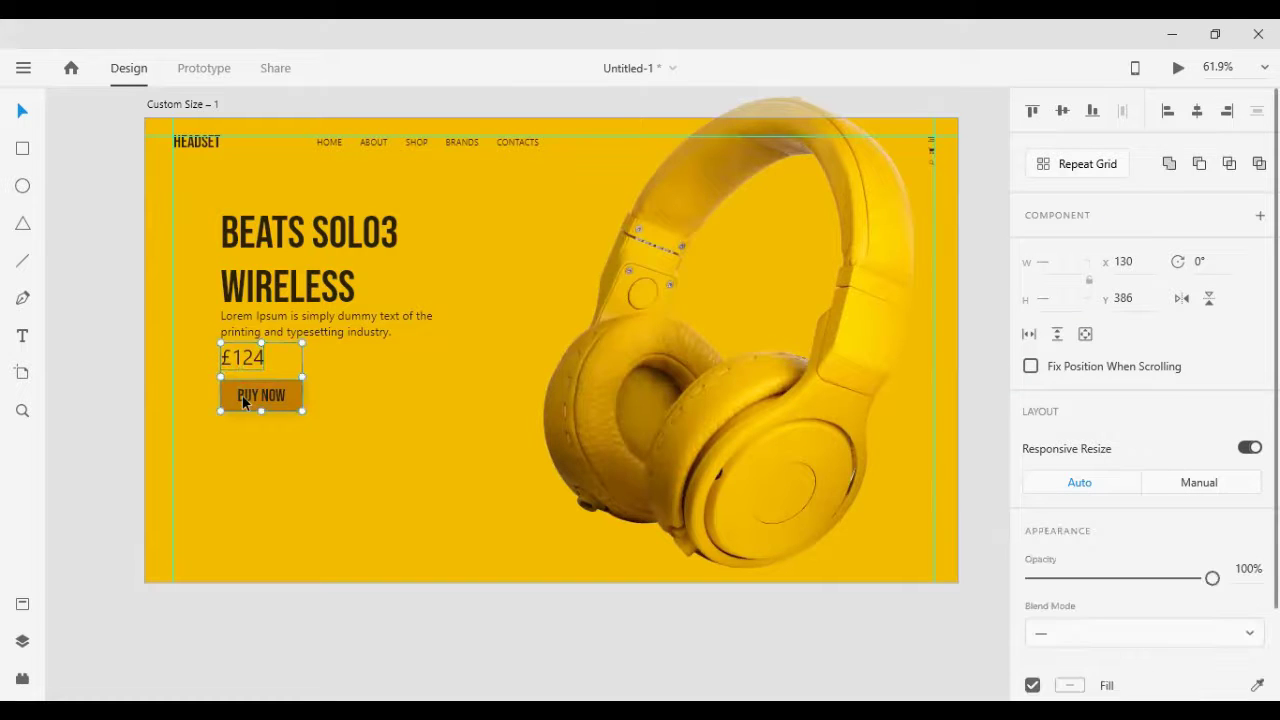
key("shift+Up")
key("shift+Up")
key("Up")
key("Up")
key("Up")
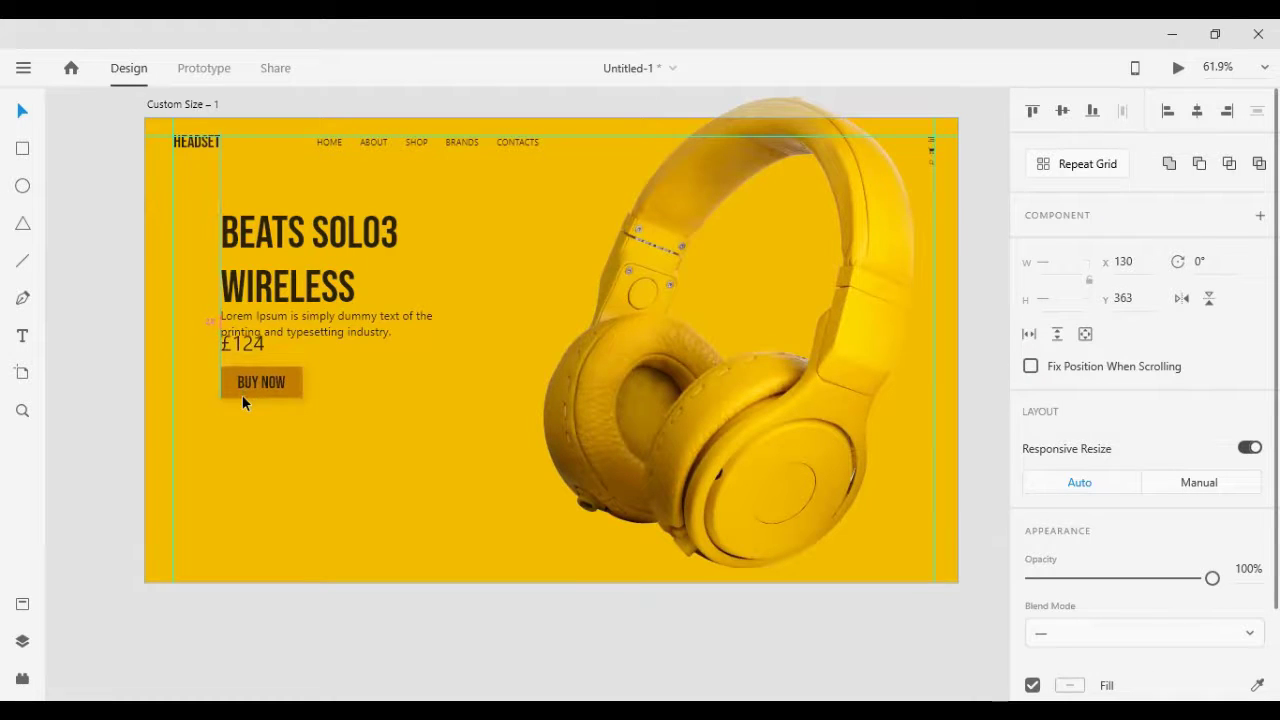
key("shift+Down")
key("shift+Down")
key("shift+Down")
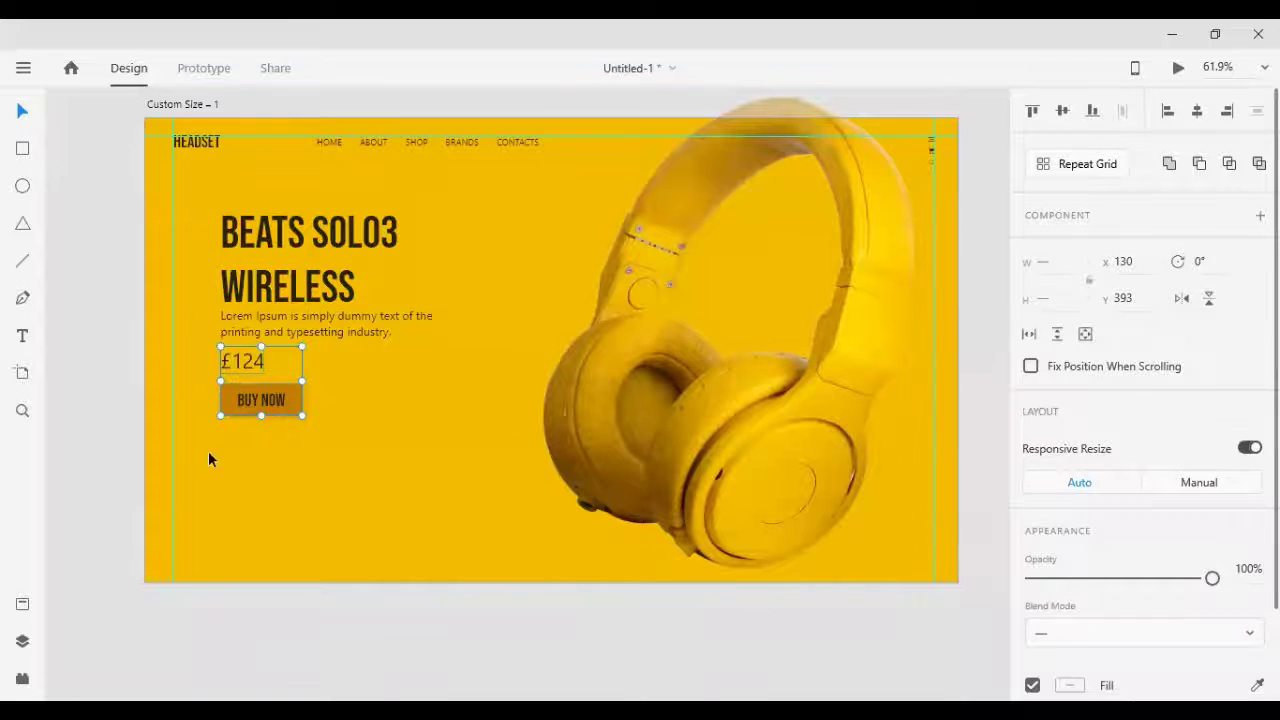
Step: Adjust the gap below the price by moving only the BUY NOW button to Y 462
left_click(208, 451)
left_click(242, 413)
key("shift+Up")
key("shift+Up")
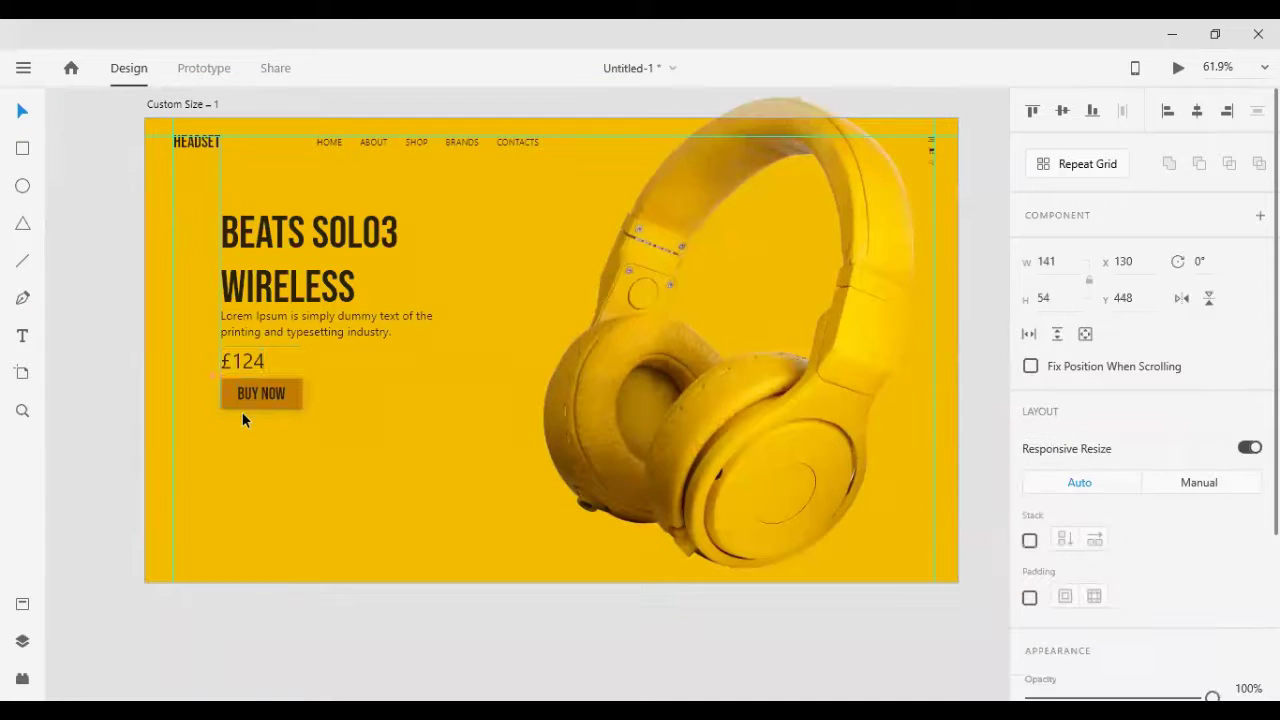
key("Up")
key("Up")
key("Up")
key("Up")
key("Up")
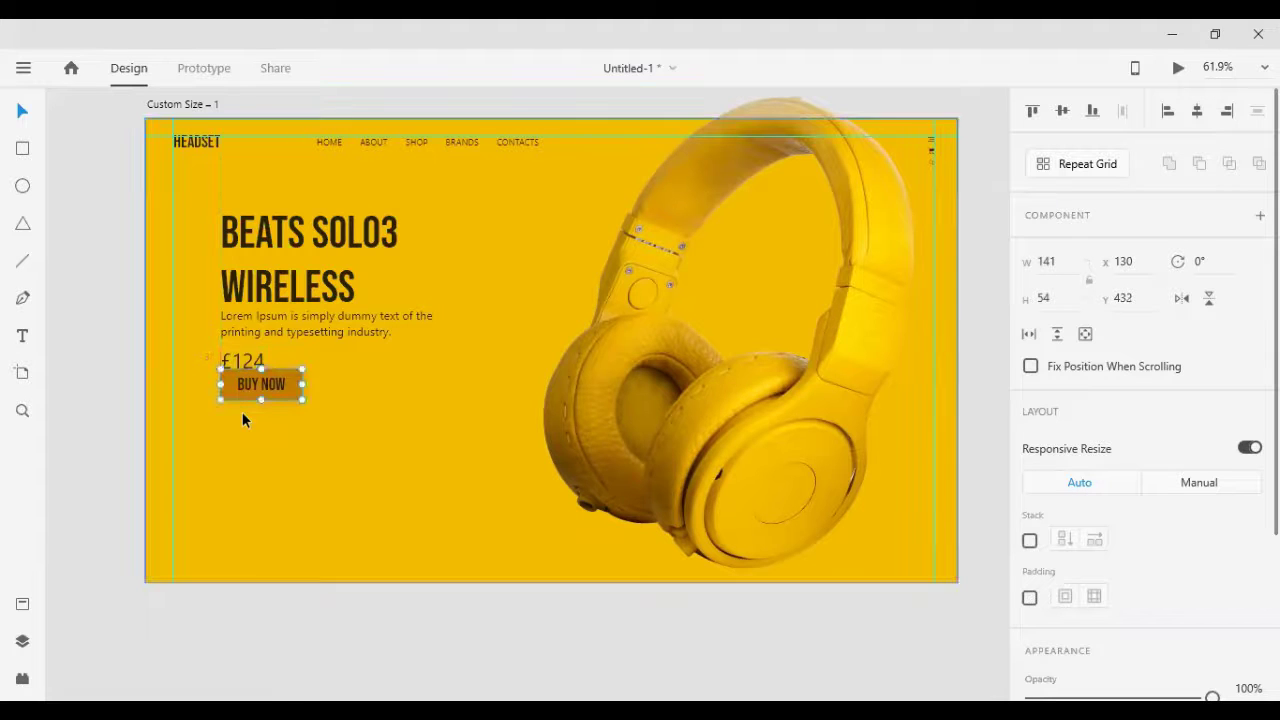
key("shift+Down")
key("shift+Down")
key("Down")
key("Down")
key("Down")
key("Down")
key("Down")
key("Down")
key("Down")
key("Down")
key("Down")
scroll(620, 415, "up", 1)
scroll(1185, 500, "down", 5)
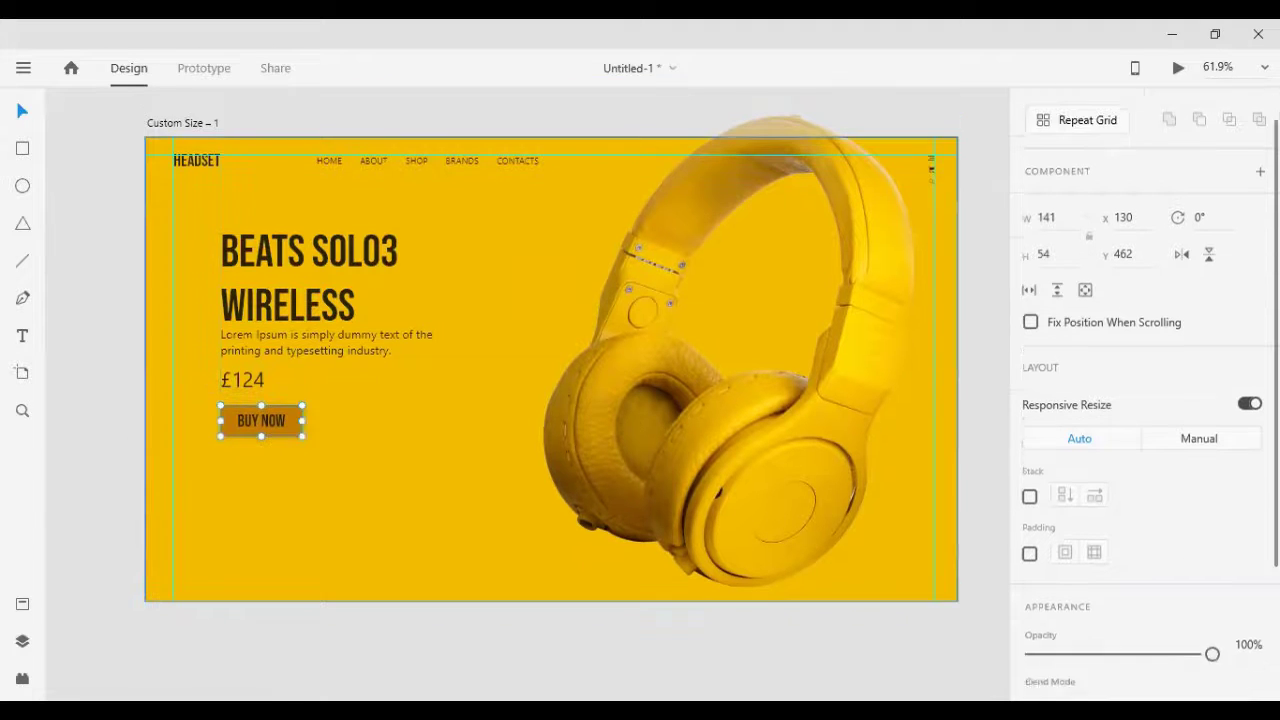
left_click(120, 471)
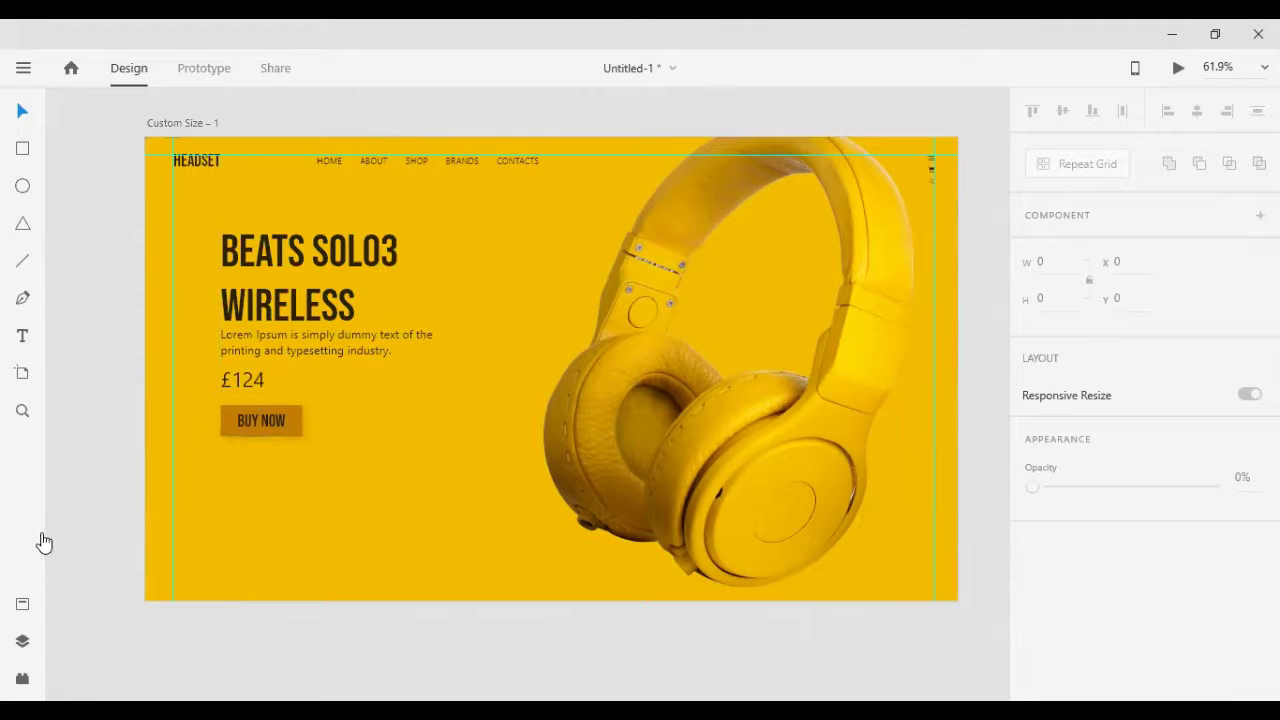
Step: Paste the Facebook, Twitter and Instagram icon row and place it below the BUY NOW button at X 200, Y 654
left_click_drag(90, 215, 130, 415)
left_click(101, 466)
key("ctrl+v")
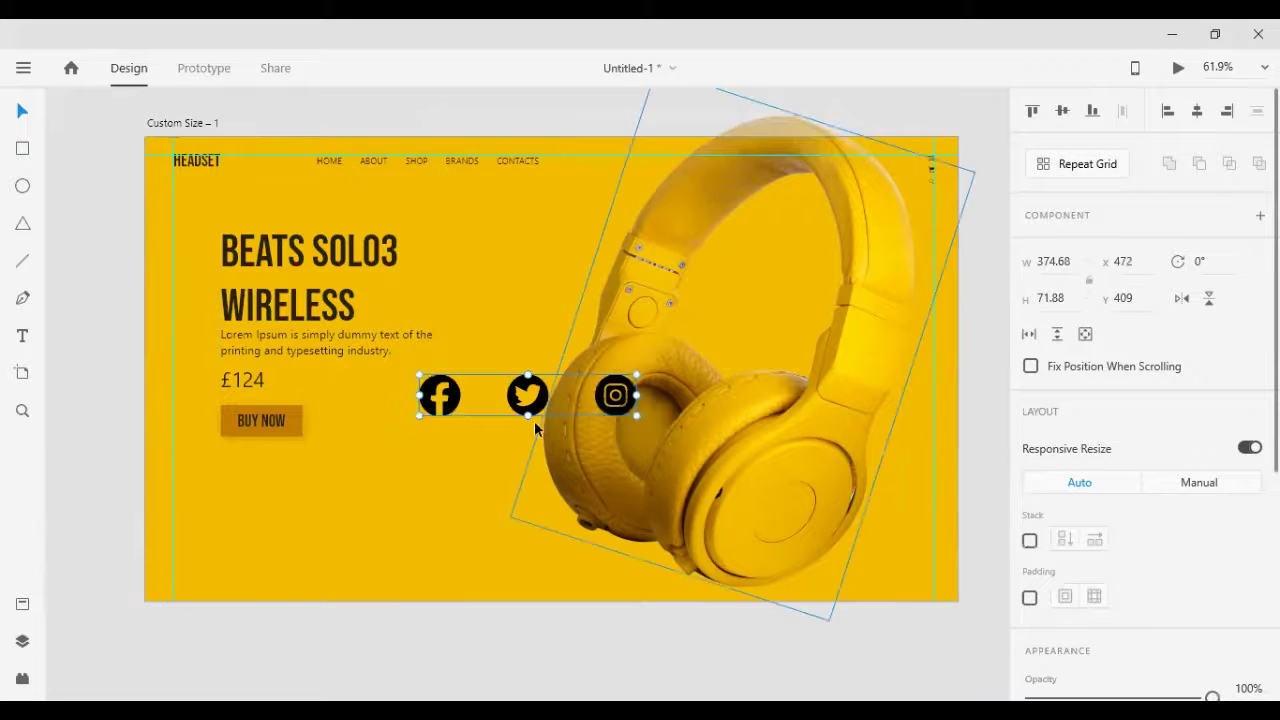
left_click_drag(536, 417, 380, 561)
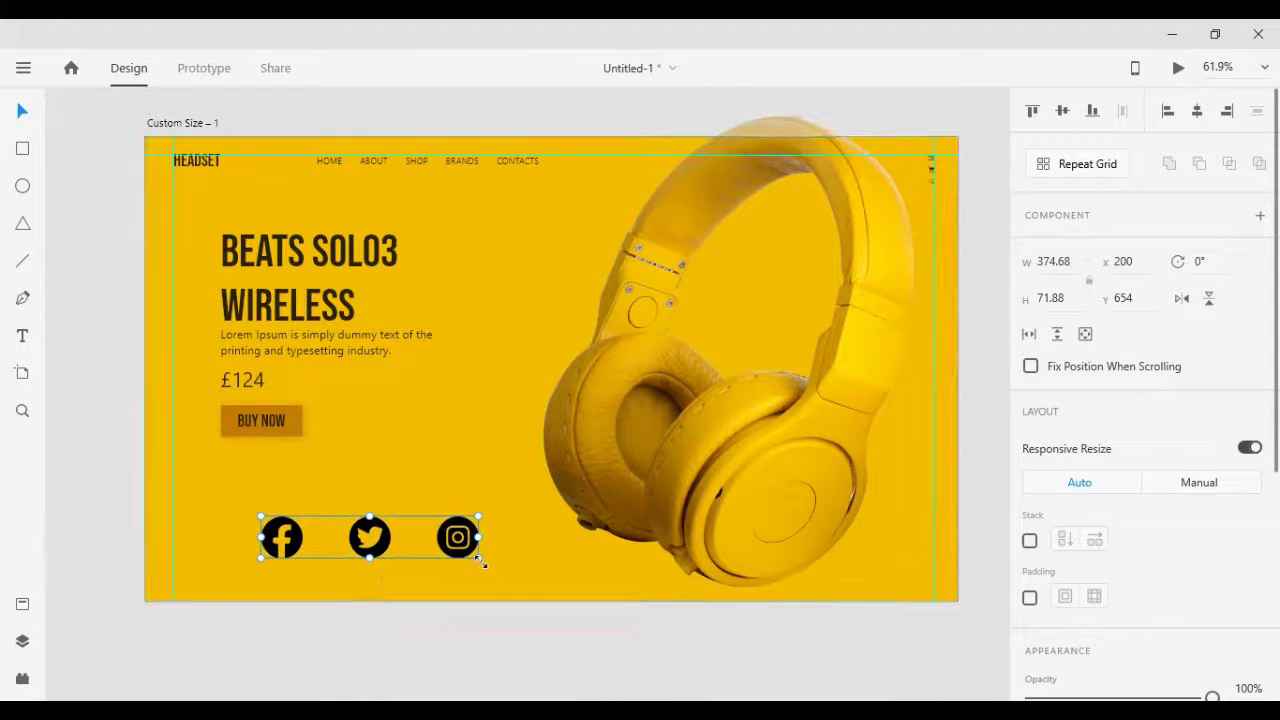
Step: Scale the social icon row down to 149.68 × 28.71 and lower it to Y 735.58 near the artboard's bottom edge
key("alt")
left_click_drag(479, 560, 417, 557)
key("shift+Down")
key("shift+Down")
key("shift+Down")
key("shift+Down")
key("shift+Down")
key("shift+Down")
Step: Move the social icon row horizontally to X 122.5, roughly under the BUY NOW button
key("shift+Left")
key("shift+Left")
key("shift+Left")
key("shift+Left")
key("shift+Left")
key("shift+Left")
key("shift+Left")
key("shift+Left")
key("shift+Left")
key("shift+Left")
key("shift+Left")
key("shift+Left")
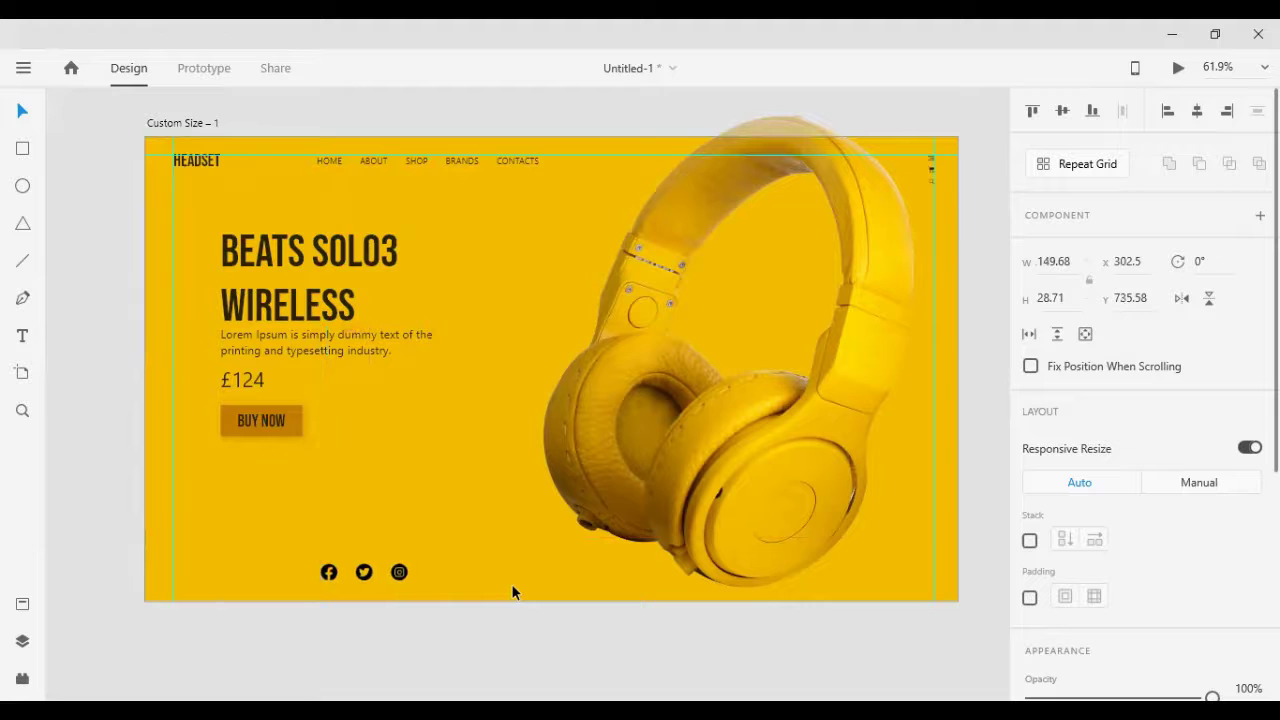
key("shift+Left")
key("shift+Left")
key("shift+Left")
key("shift+Left")
key("shift+Left")
key("shift+Left")
key("shift+Left")
key("Left")
key("Left")
key("Left")
key("Left")
key("Left")
key("Left")
key("Left")
key("Left")
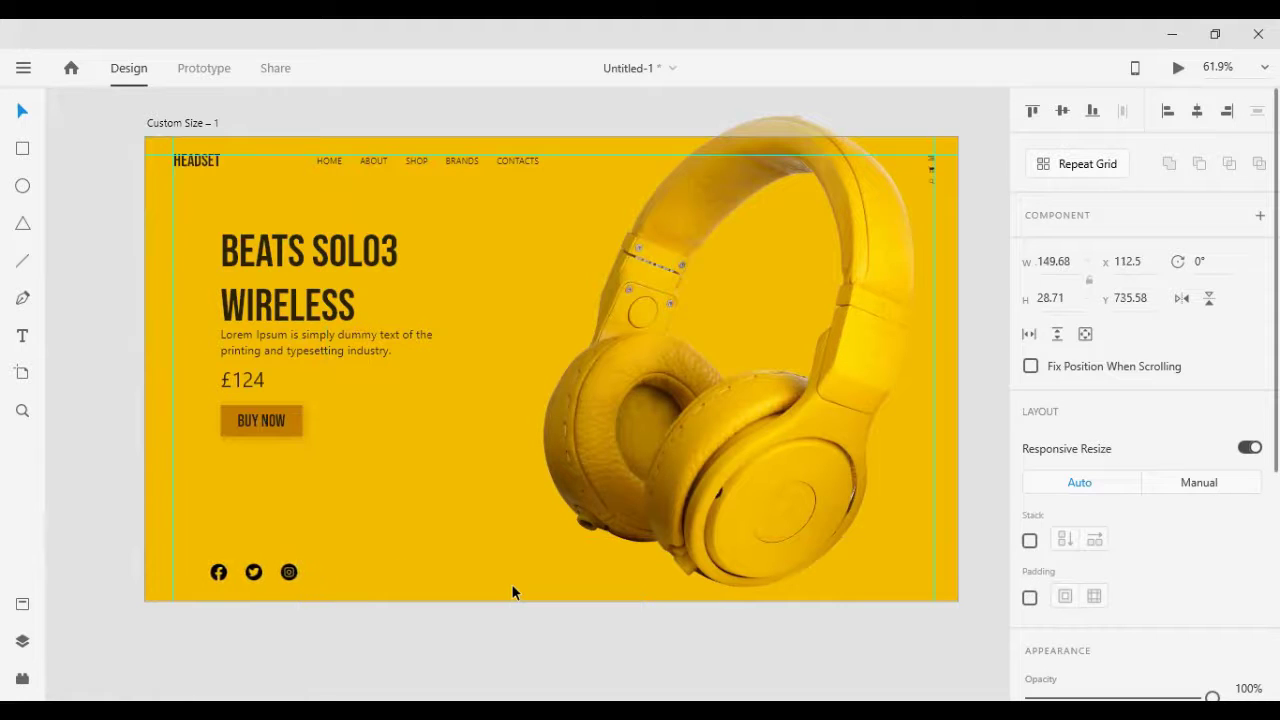
key("Right")
key("Right")
key("Right")
key("Right")
key("Right")
key("Right")
key("Right")
key("Right")
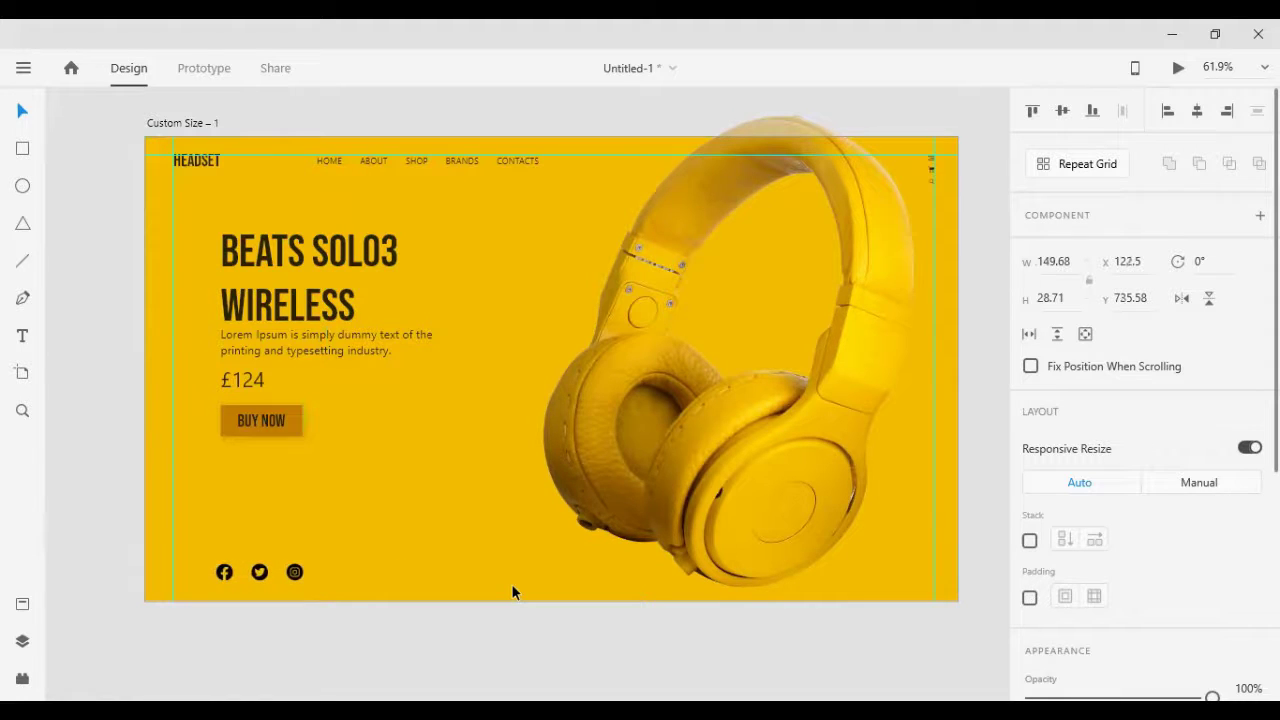
Step: Add a vertical guide along the heading's left edge and align the social icon row to it at X 129.5
left_click_drag(145, 456, 220, 461)
left_click_drag(143, 474, 162, 471)
left_click(224, 573)
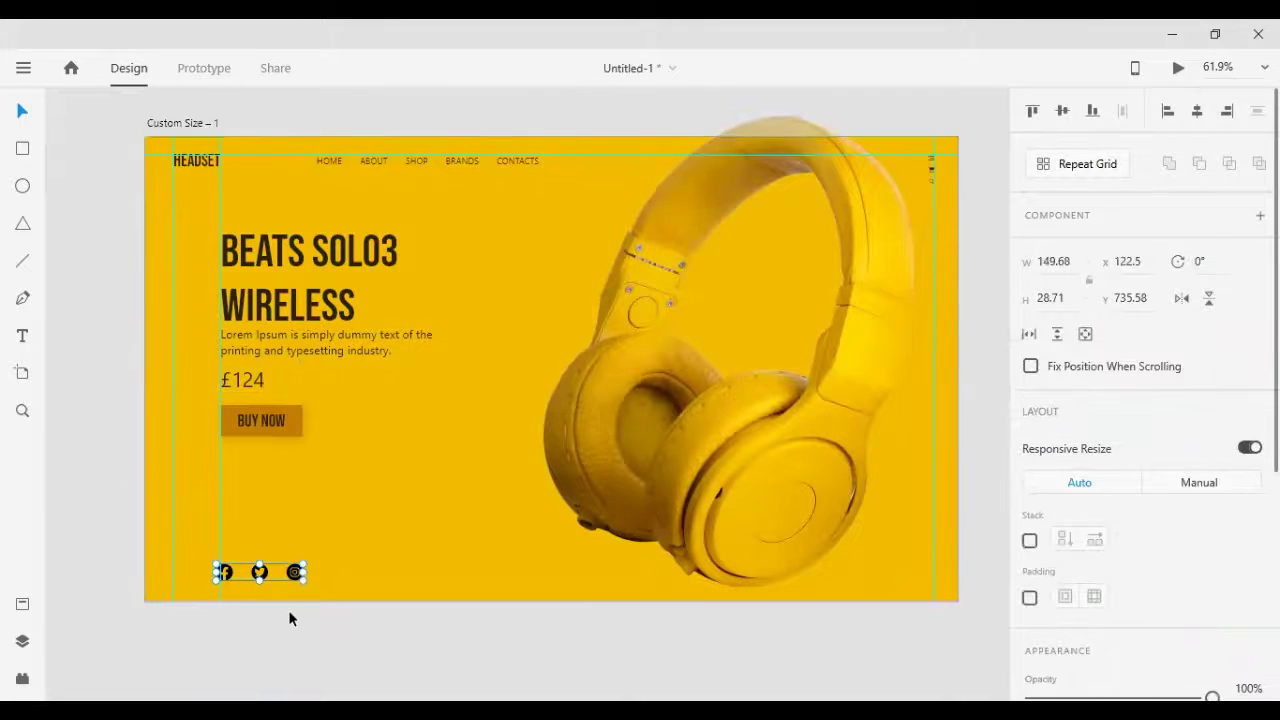
key("Right")
key("Right")
key("Right")
key("Right")
key("Right")
key("Right")
key("Right")
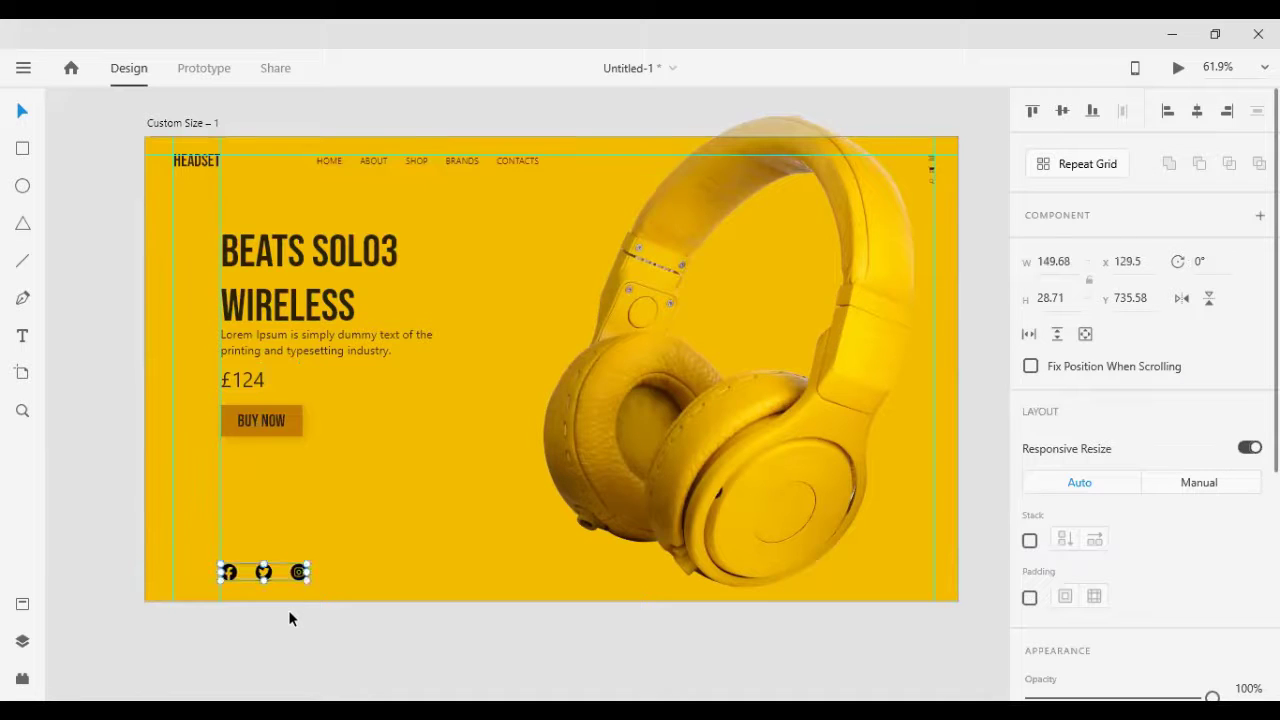
Step: Nudge the social icon row to X 130.5, Y 741.58 and add a horizontal guide just beneath it near the artboard's lower edge
key("Right")
key("Down")
key("Down")
key("Down")
key("Down")
key("Down")
key("Down")
key("Down")
key("Down")
key("Down")
key("Down")
key("Down")
key("Down")
key("Down")
key("Down")
key("Down")
key("Down")
key("Down")
key("Down")
key("Down")
key("Down")
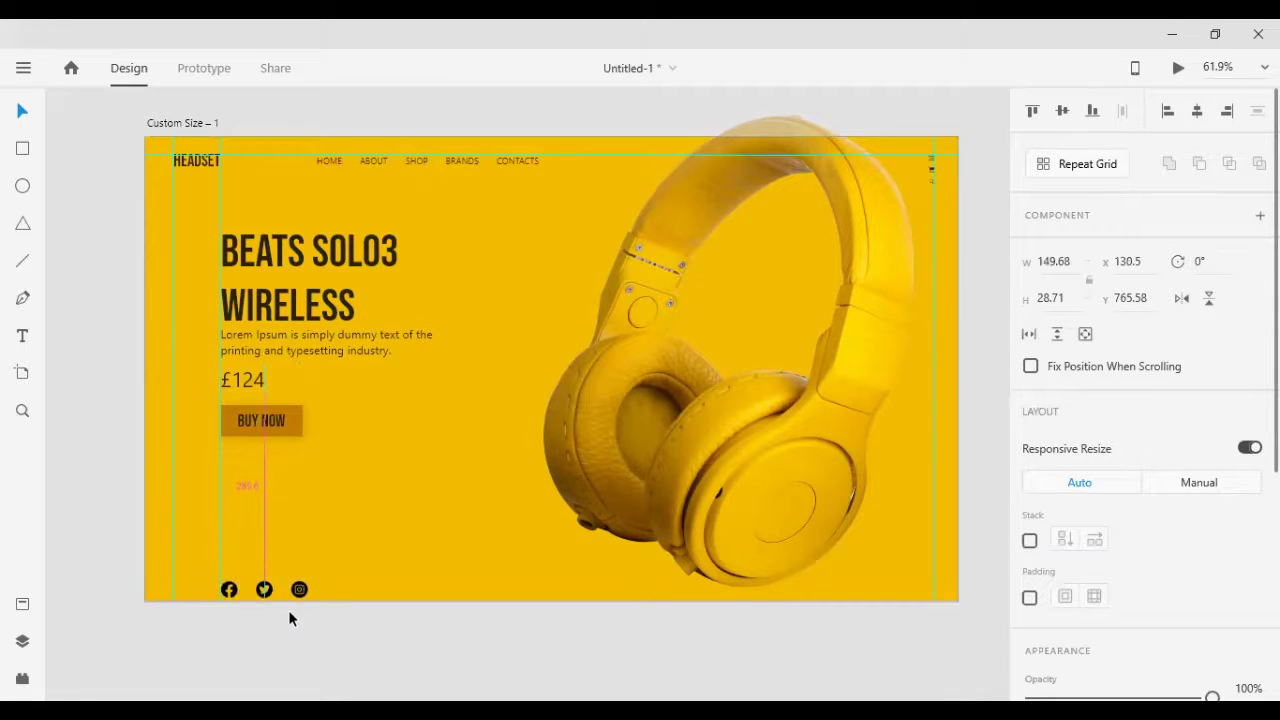
key("Down")
key("Down")
key("Down")
key("Down")
key("Down")
key("Down")
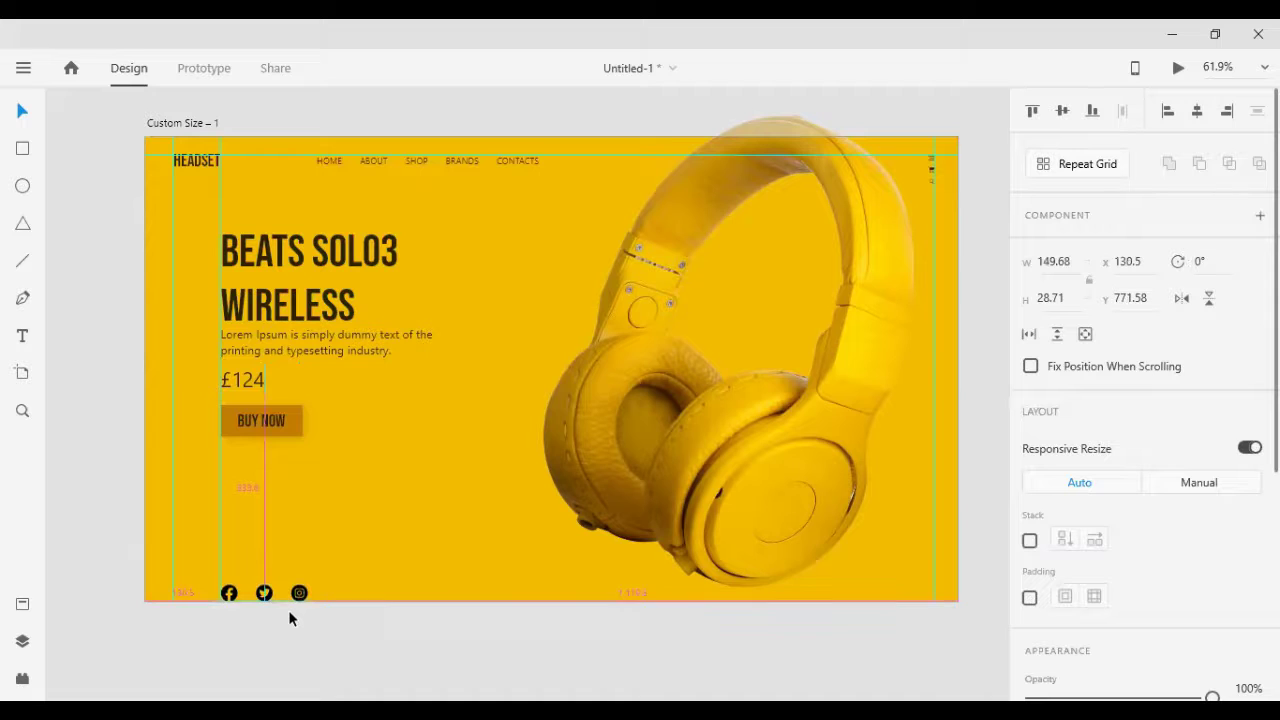
key("shift+Up")
key("shift+Up")
key("shift+Up")
key("shift+Up")
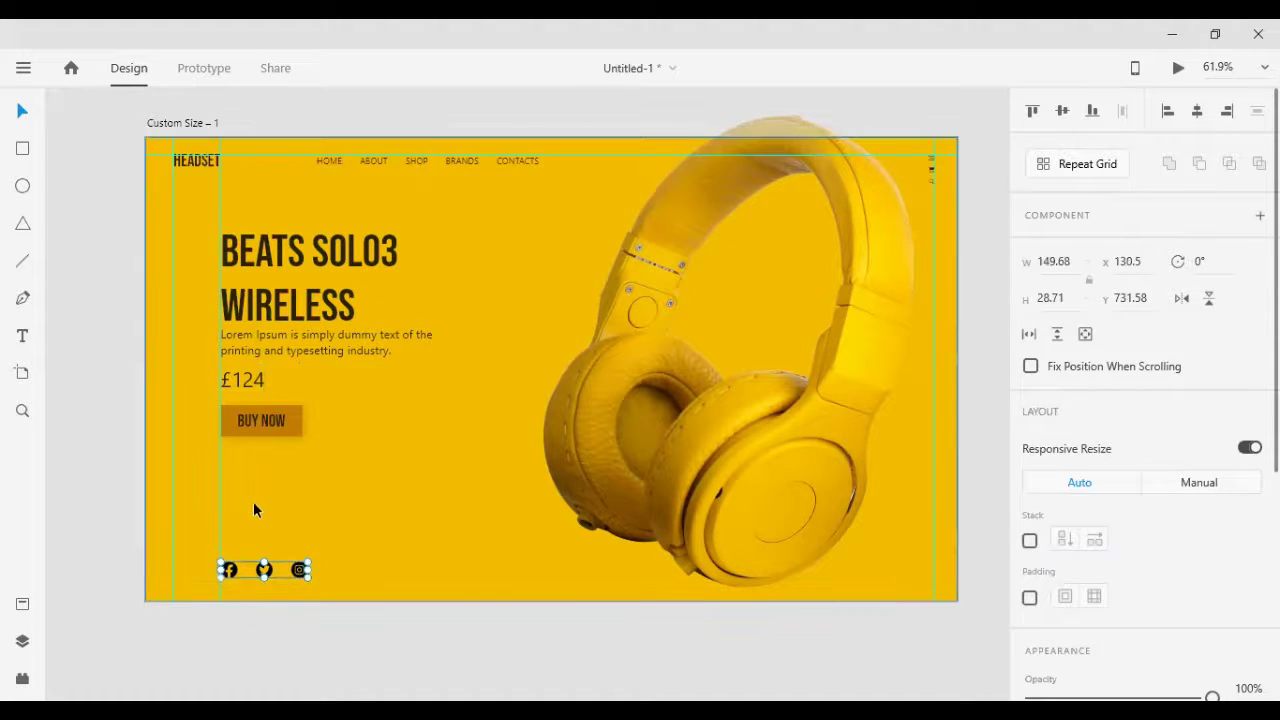
key("shift+Down")
left_click_drag(451, 137, 523, 583)
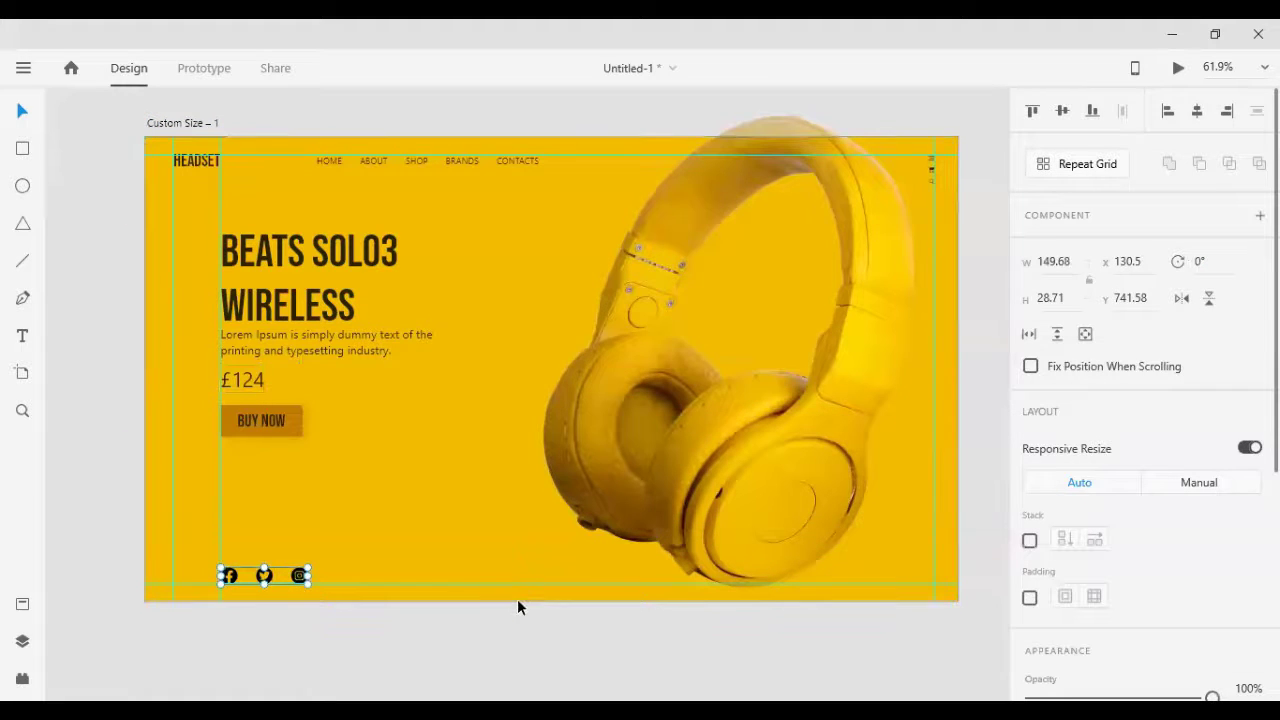
Step: Nudge the rotated yellow headphone image up to Y -124.39 so its base sits on the lower horizontal guide
left_click(726, 526)
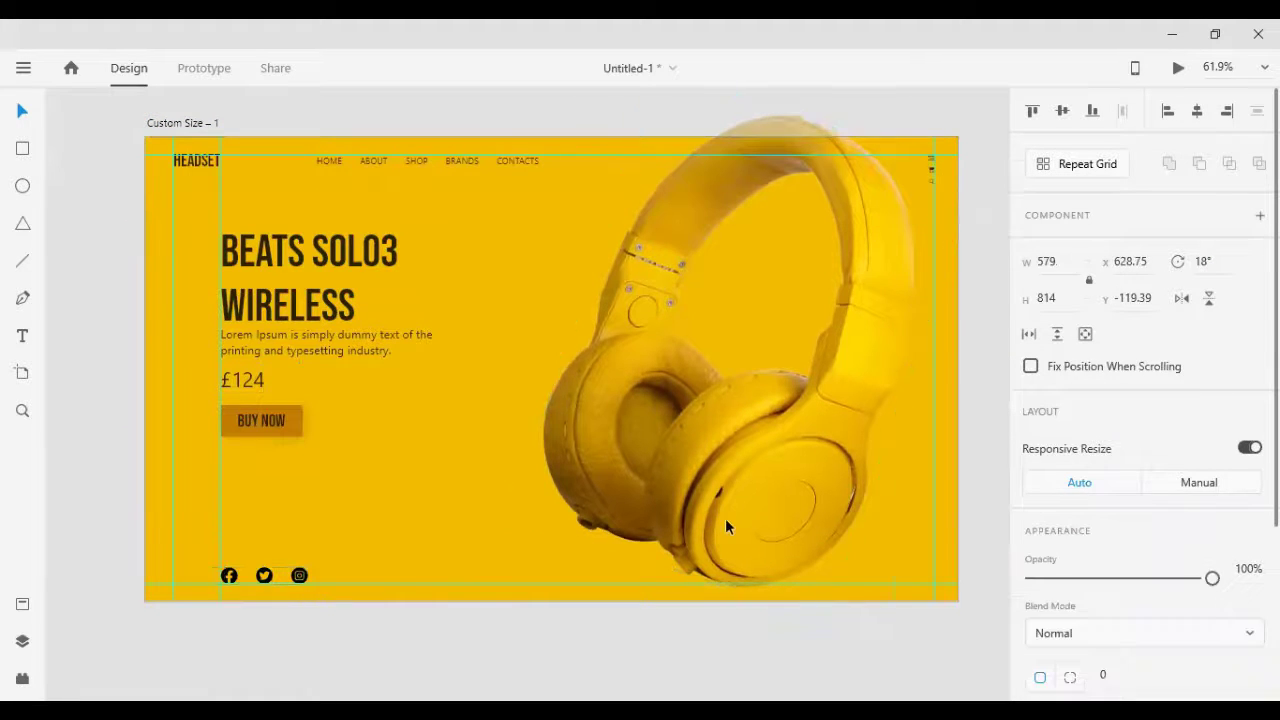
key("Up")
key("Up")
key("Up")
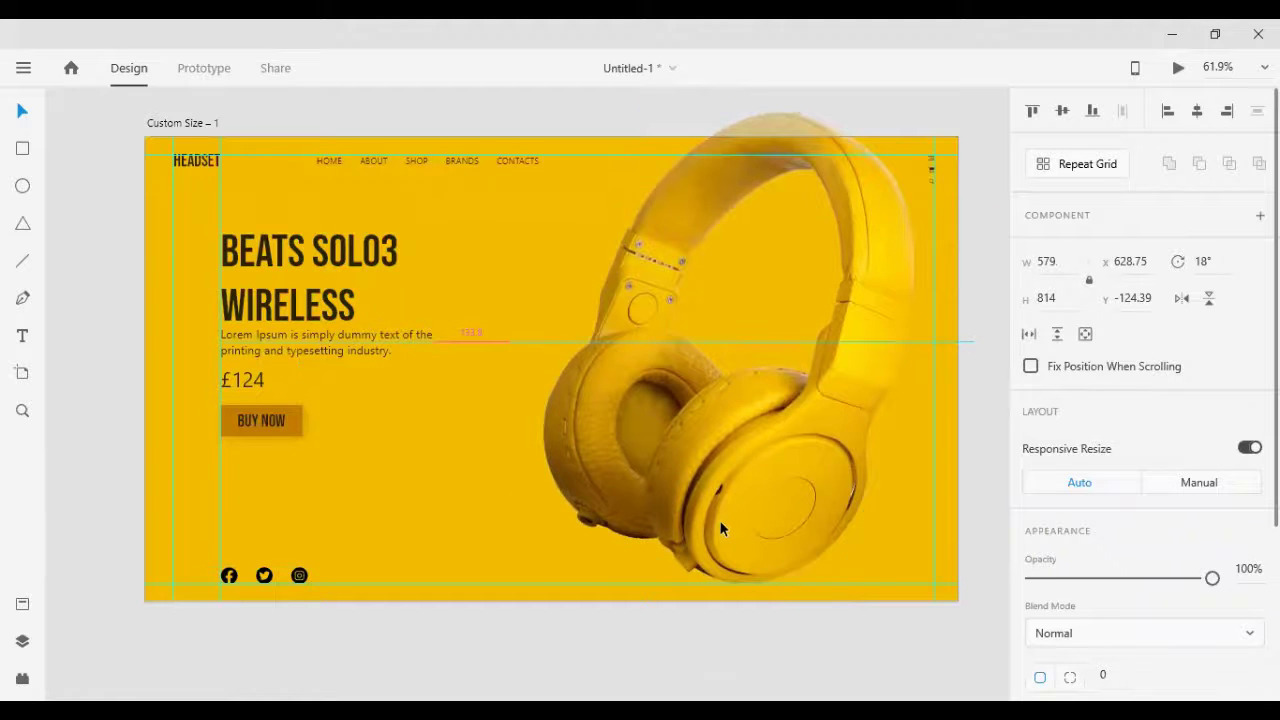
scroll(85, 510, "down", 2)
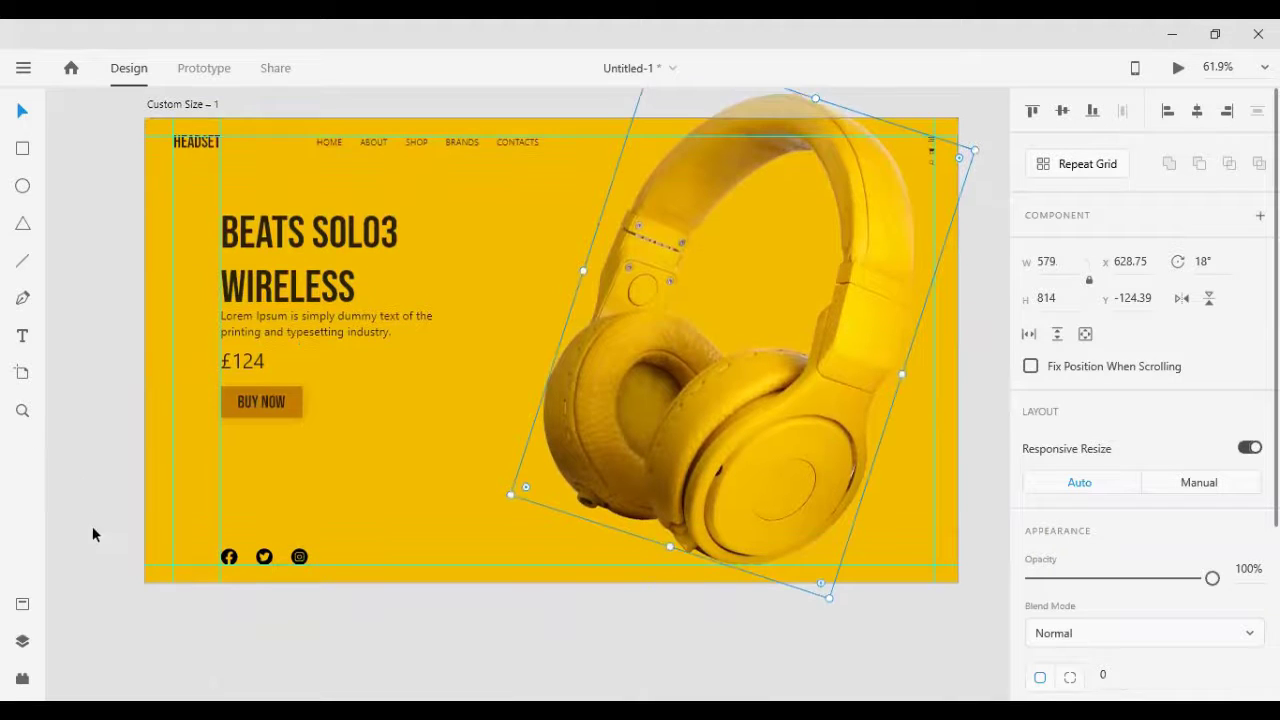
scroll(55, 525, "up", 2)
scroll(47, 520, "down", 1)
Step: Ungroup the row of Facebook, Twitter and Instagram icons
left_click(265, 557)
right_click(268, 561)
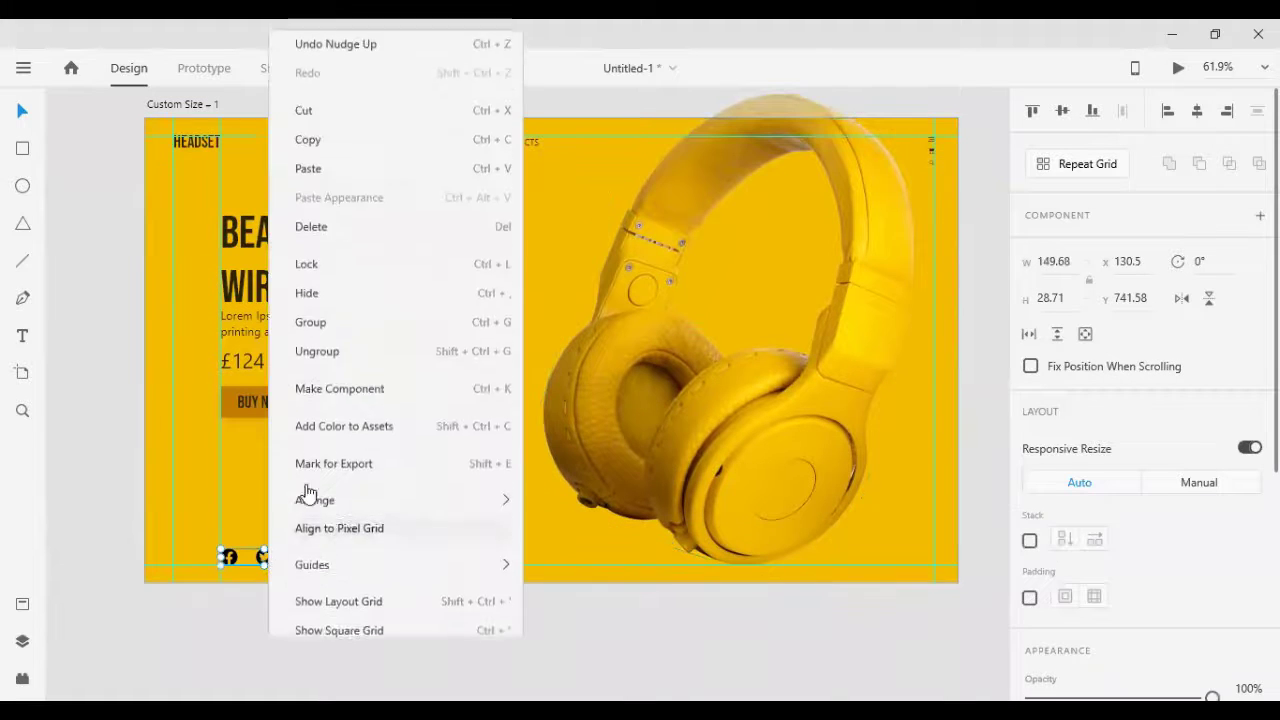
left_click(335, 342)
left_click(78, 507)
left_click(262, 563)
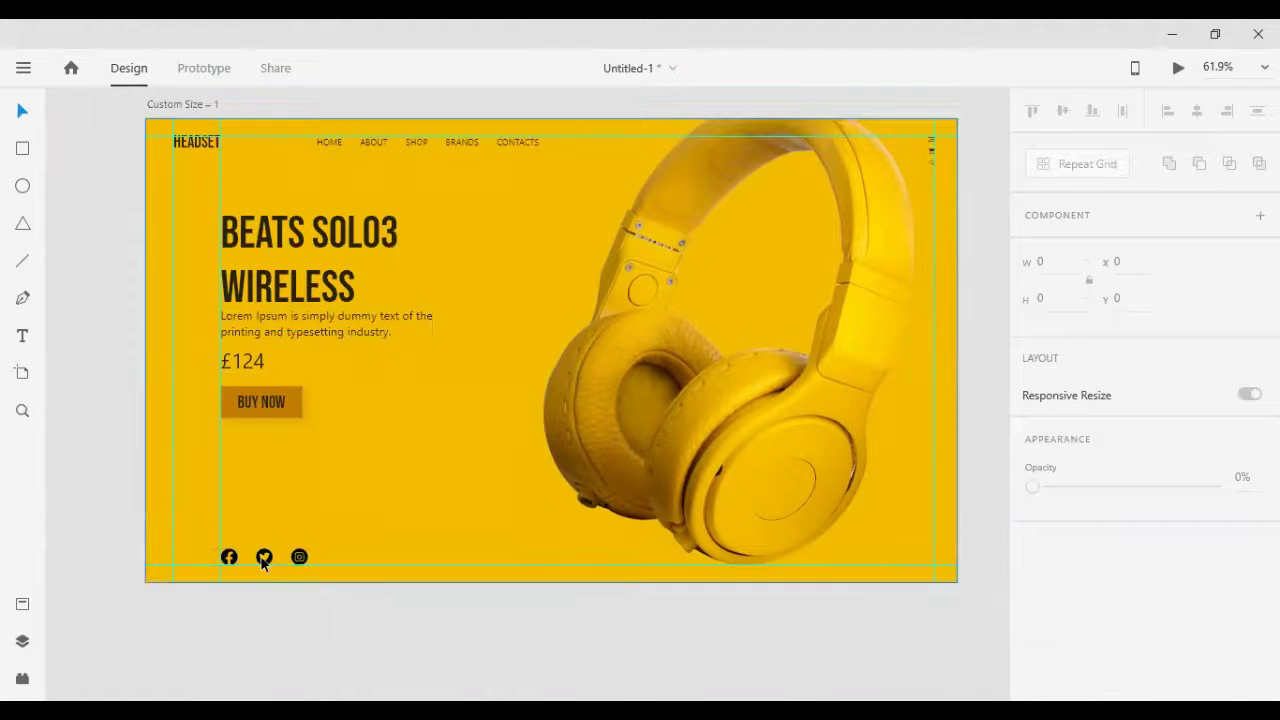
Step: Move the Twitter and Instagram icons closer to the Facebook icon and distribute all three icons evenly in the horizontal direction
left_click_drag(240, 614, 345, 537)
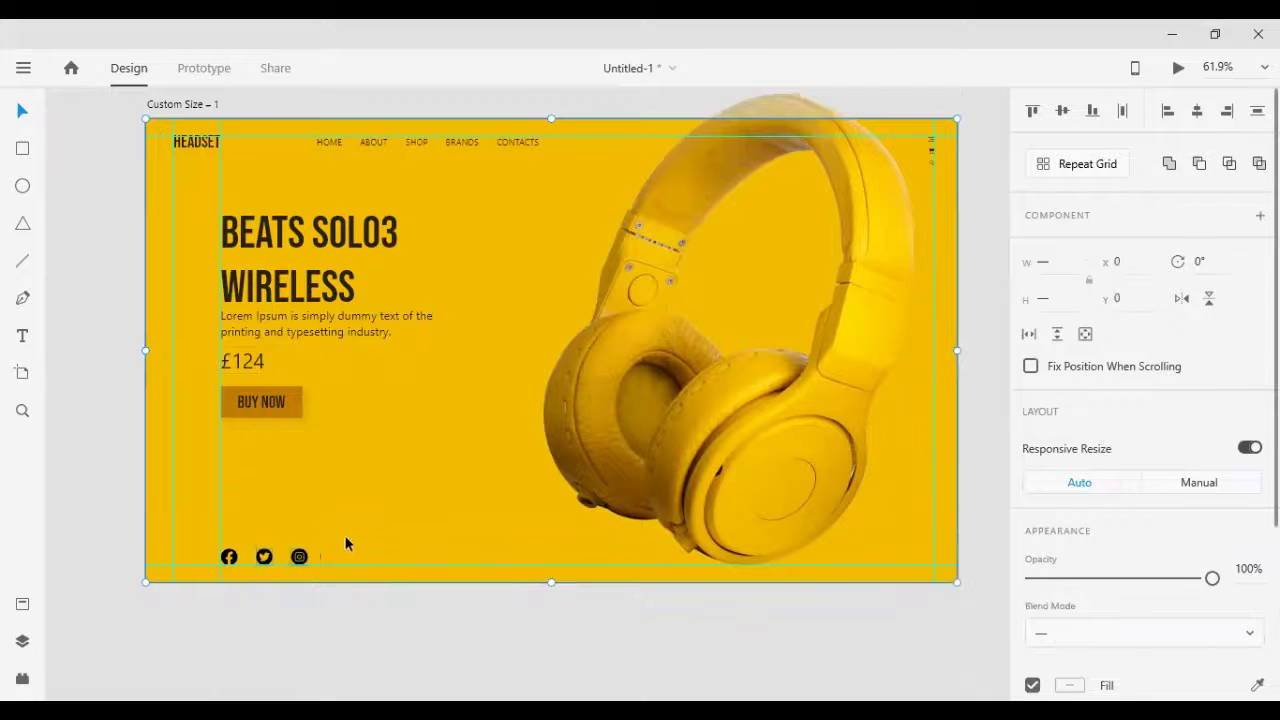
left_click(451, 545, "shift")
key("shift+Left")
key("shift+Left")
key("shift+Left")
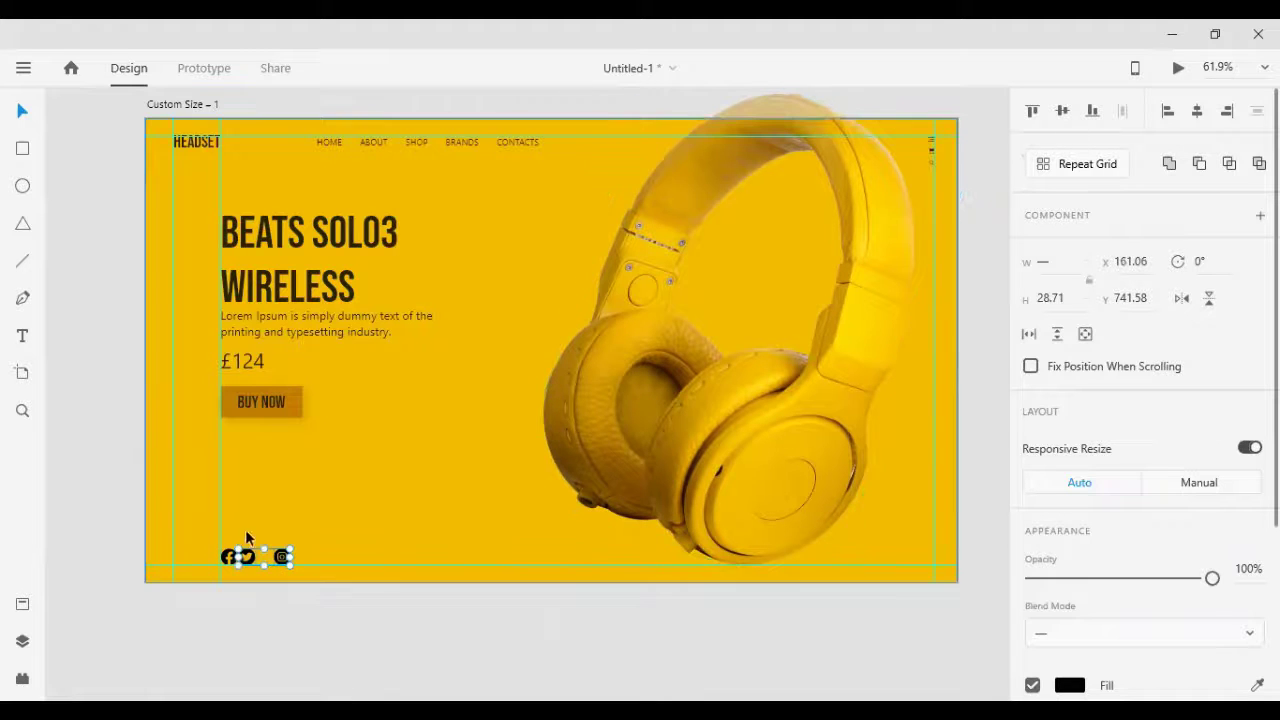
left_click(226, 560, "shift")
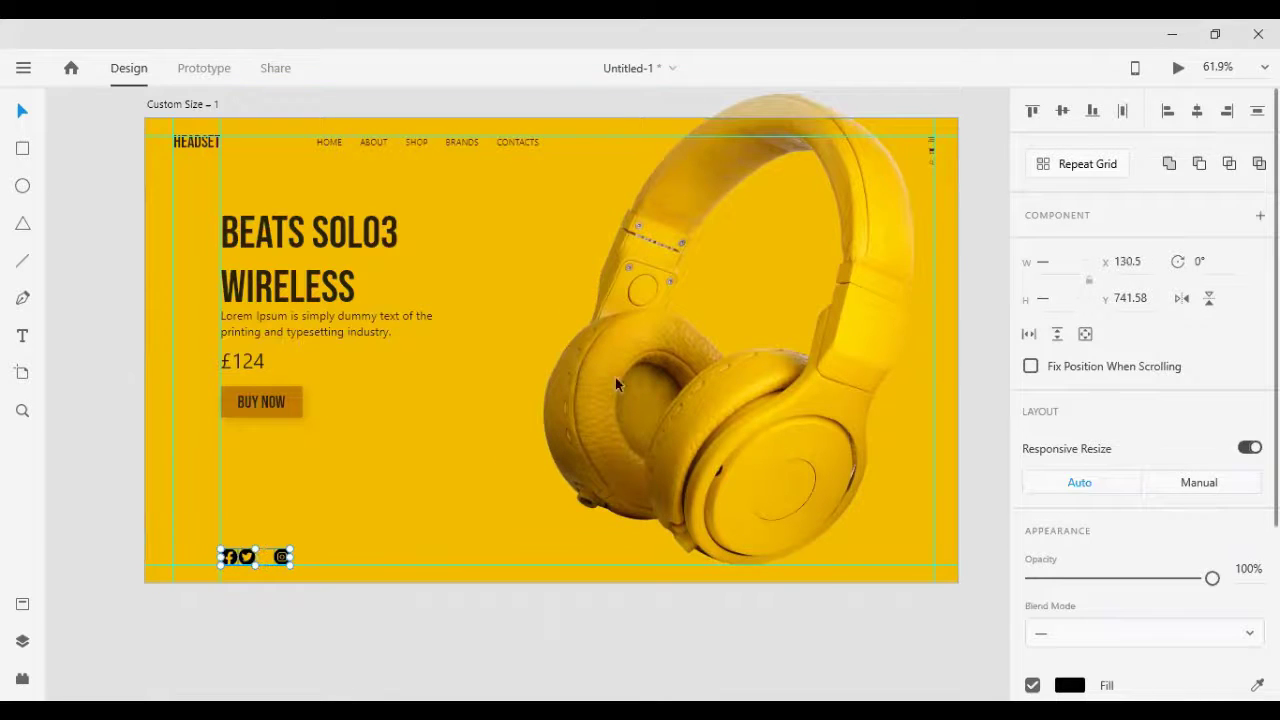
left_click(1114, 125)
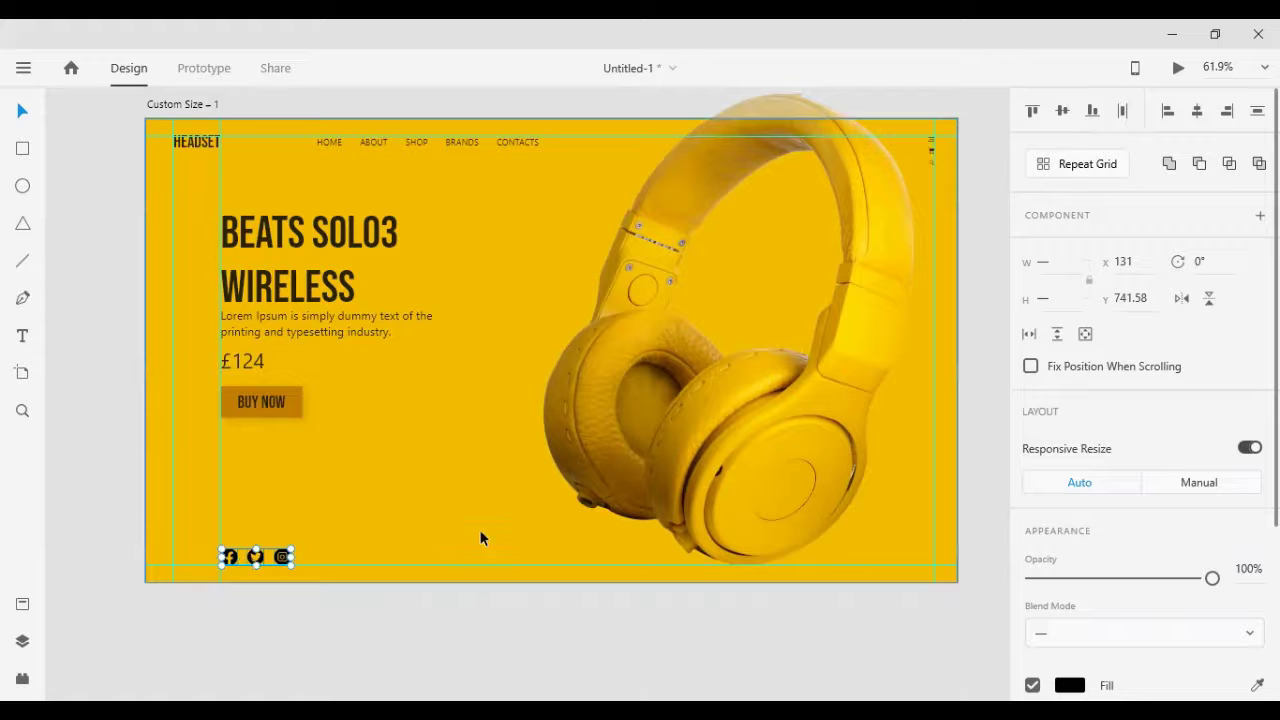
Step: Fill the three social icons with the heading's dark colour and nudge them to X 130
left_click(242, 280)
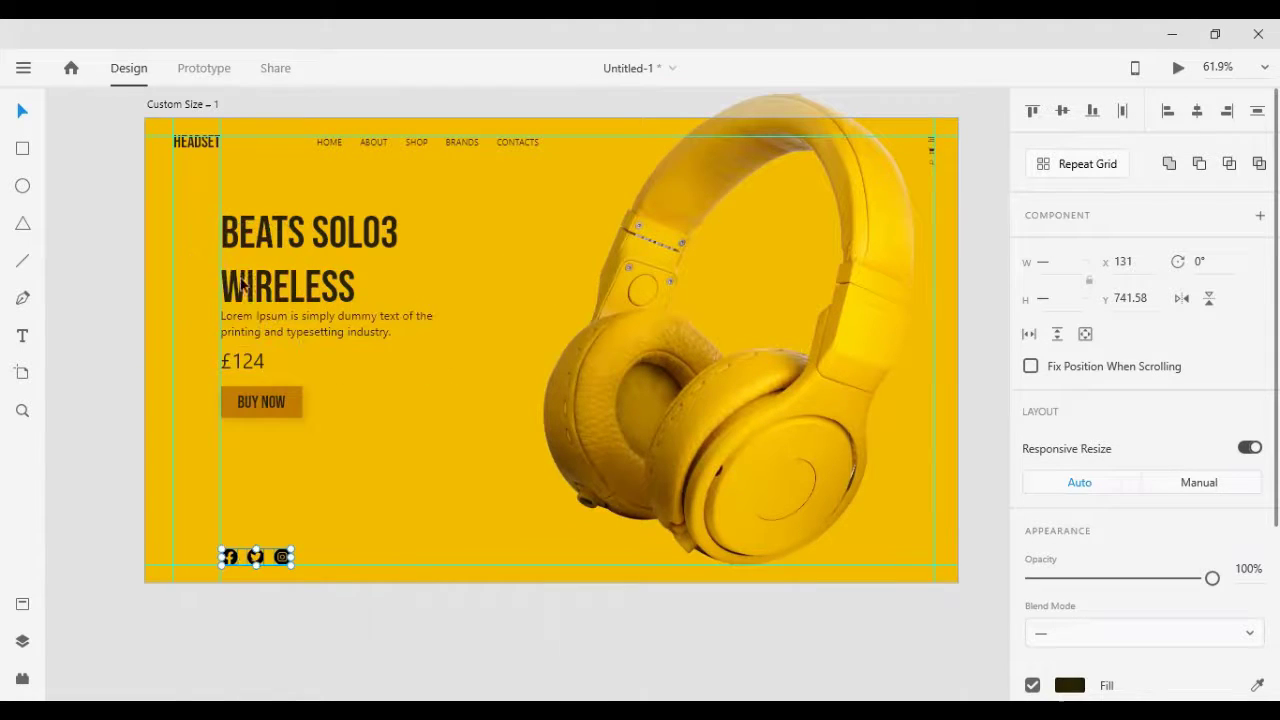
key("Left")
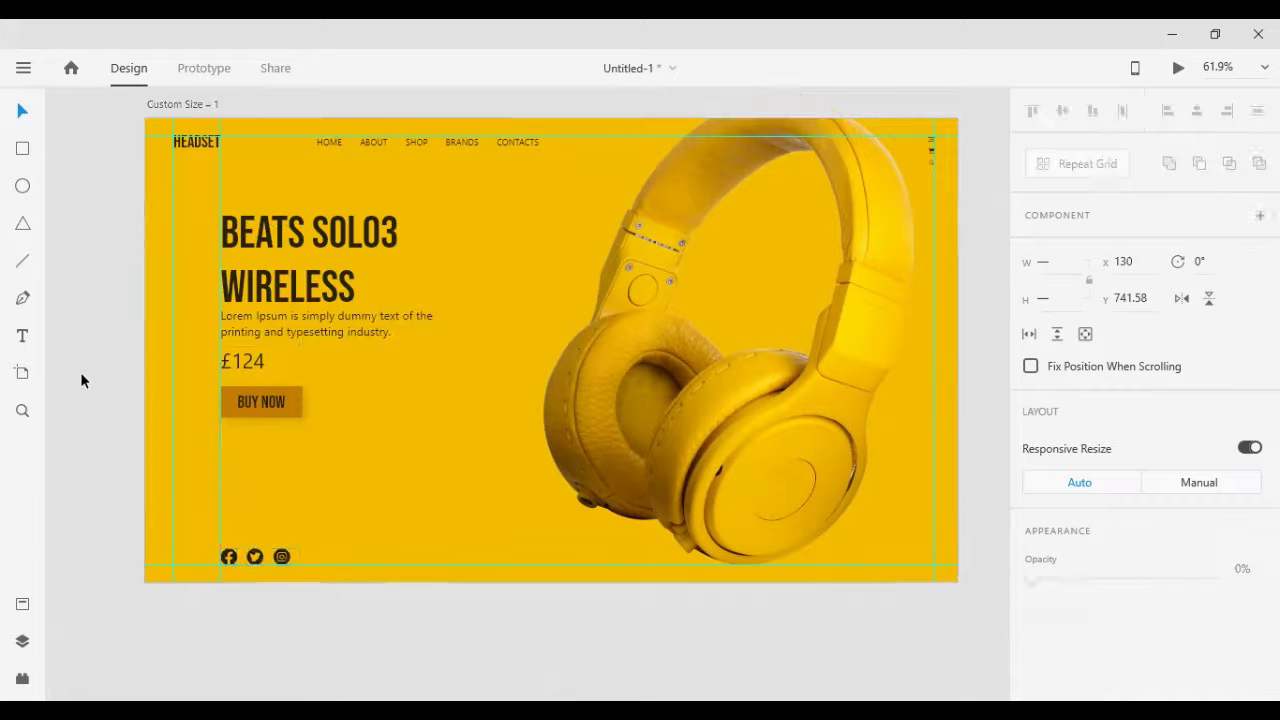
left_click(82, 380)
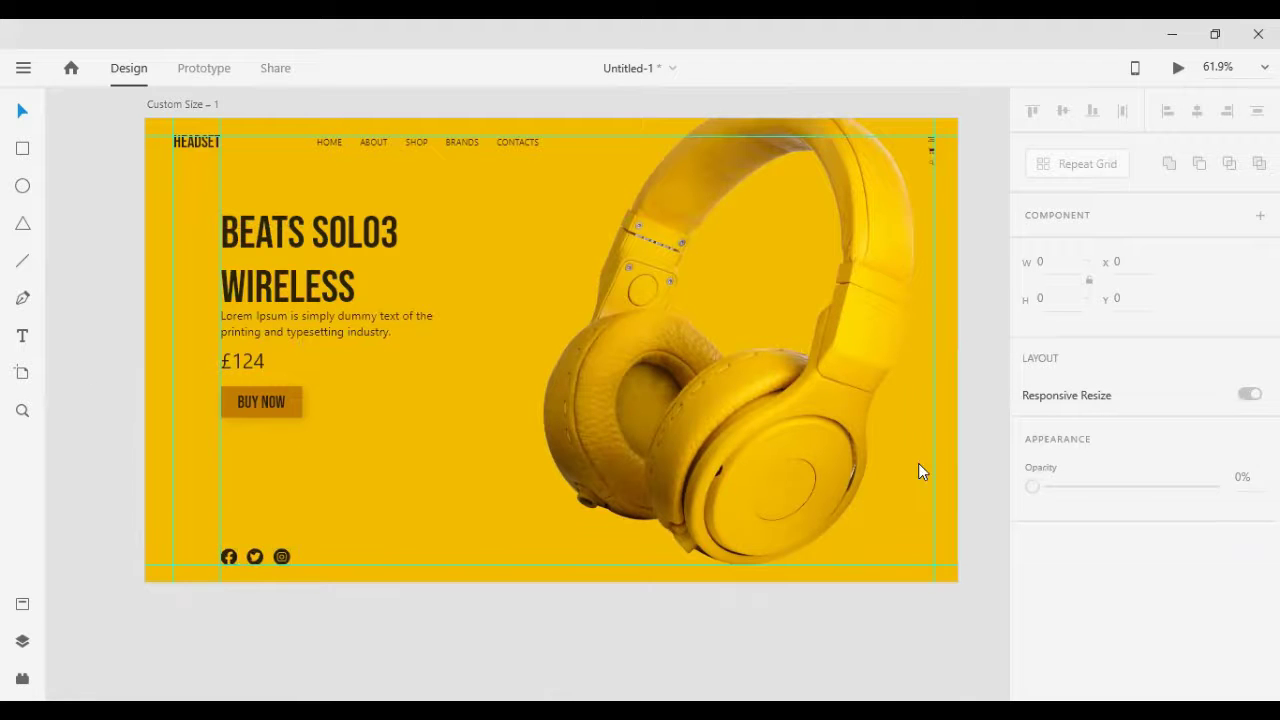
Step: Bring the spare headphone images below the artboard together, moving the yellow one to X 925 behind the black one
scroll(268, 451, "up", 6)
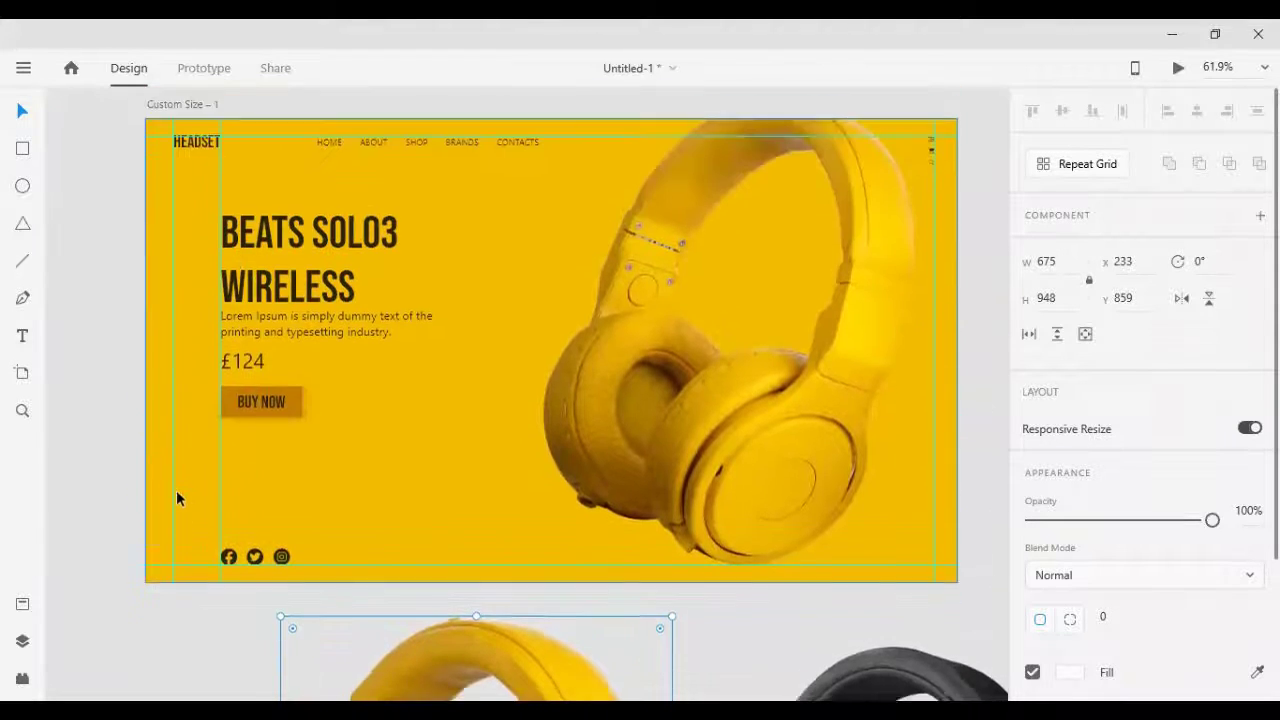
scroll(163, 597, "down", 2)
left_click(161, 597)
scroll(161, 597, "down", 3)
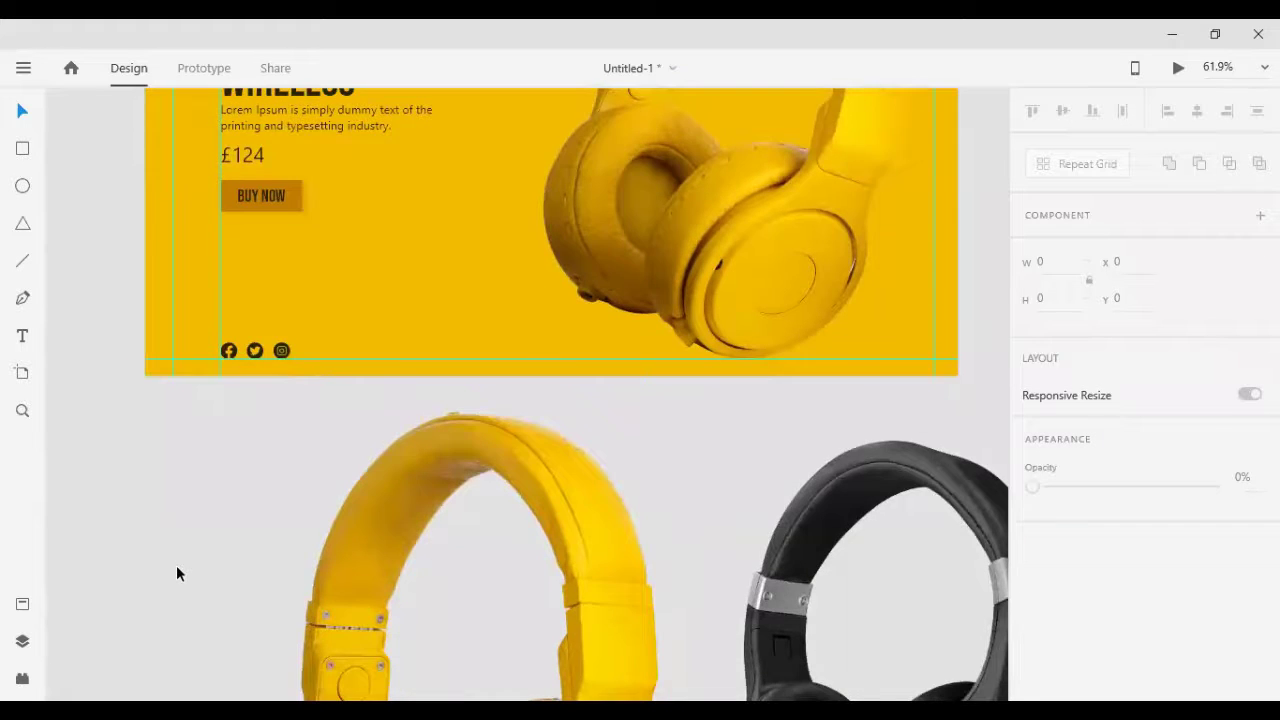
scroll(176, 573, "down", 5)
scroll(250, 540, "down", 2)
left_click(704, 524)
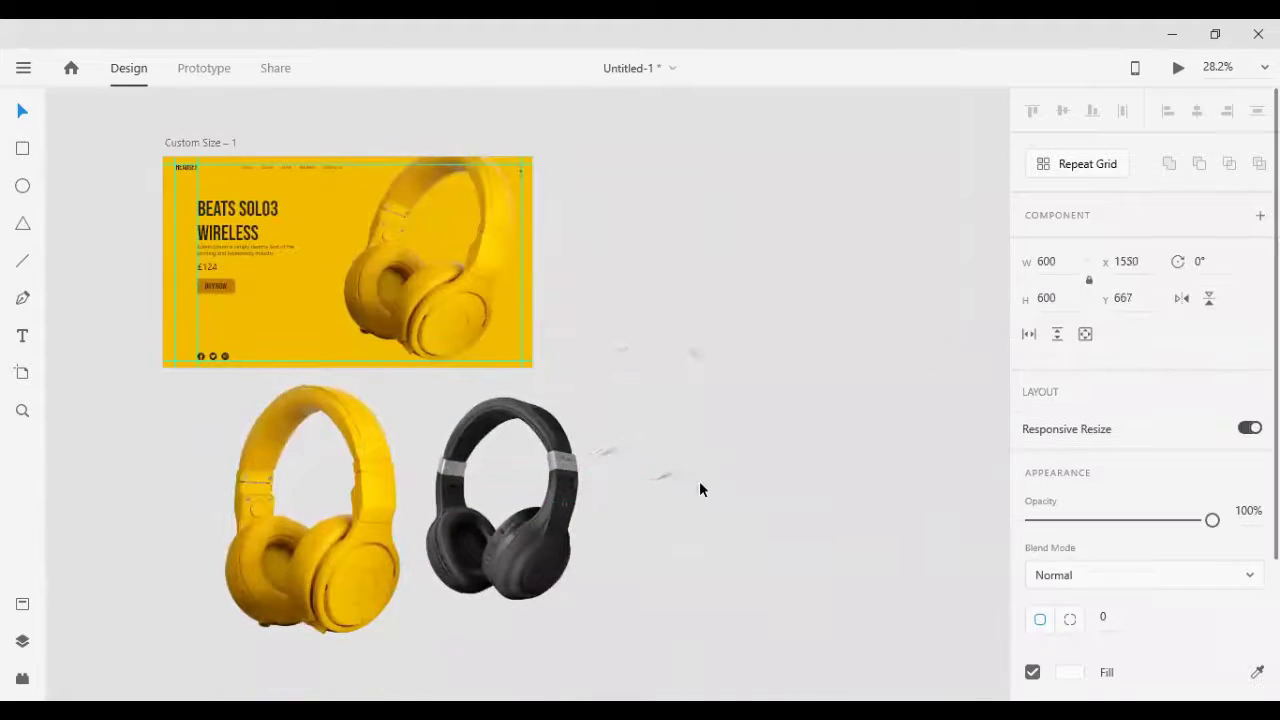
left_click_drag(352, 493, 535, 500)
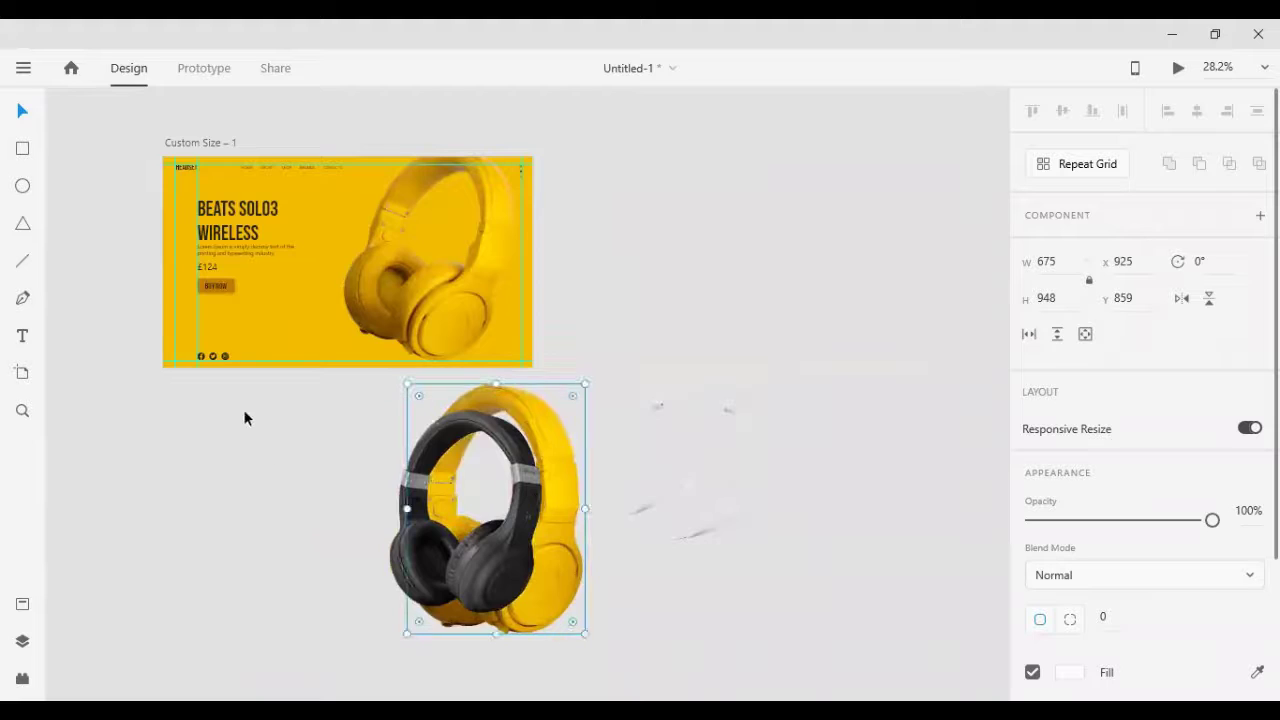
scroll(246, 417, "up", 4)
scroll(290, 400, "up", 5)
scroll(327, 468, "up", 2)
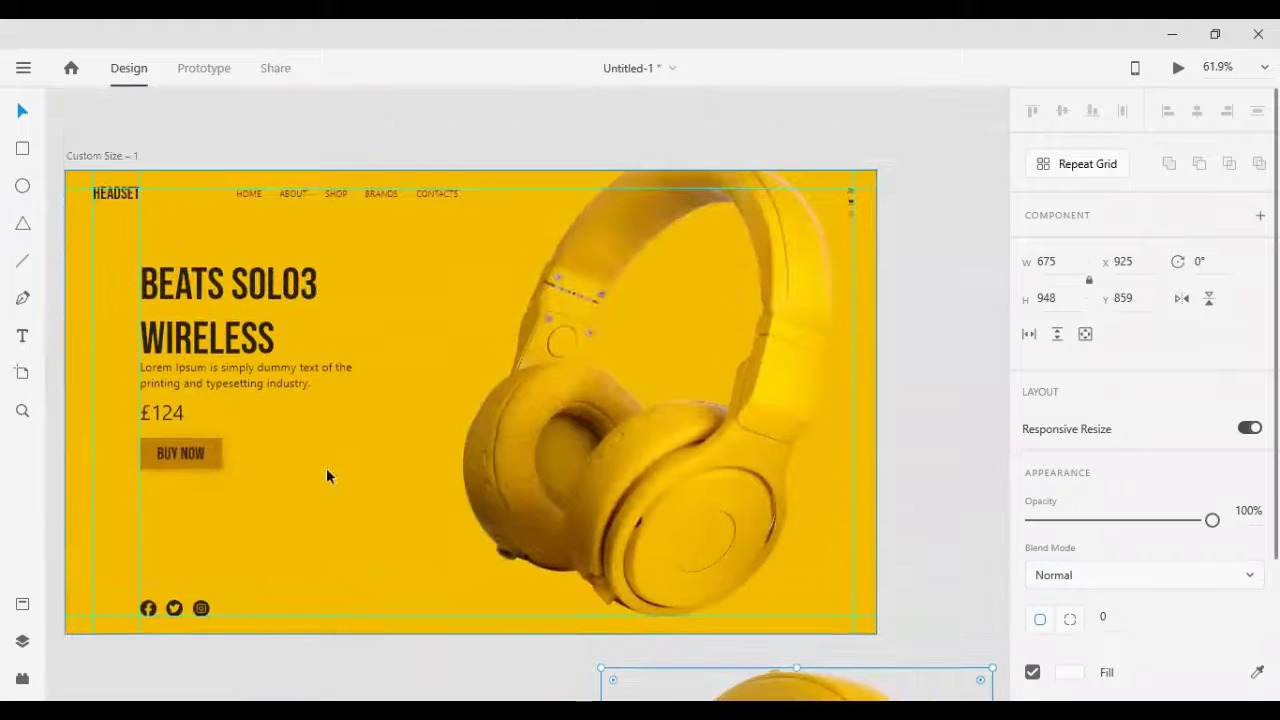
Step: Move the three social icons horizontally to the artboard's left edge, keeping them at Y 741.58
scroll(318, 469, "down", 2)
left_click_drag(146, 594, 224, 485)
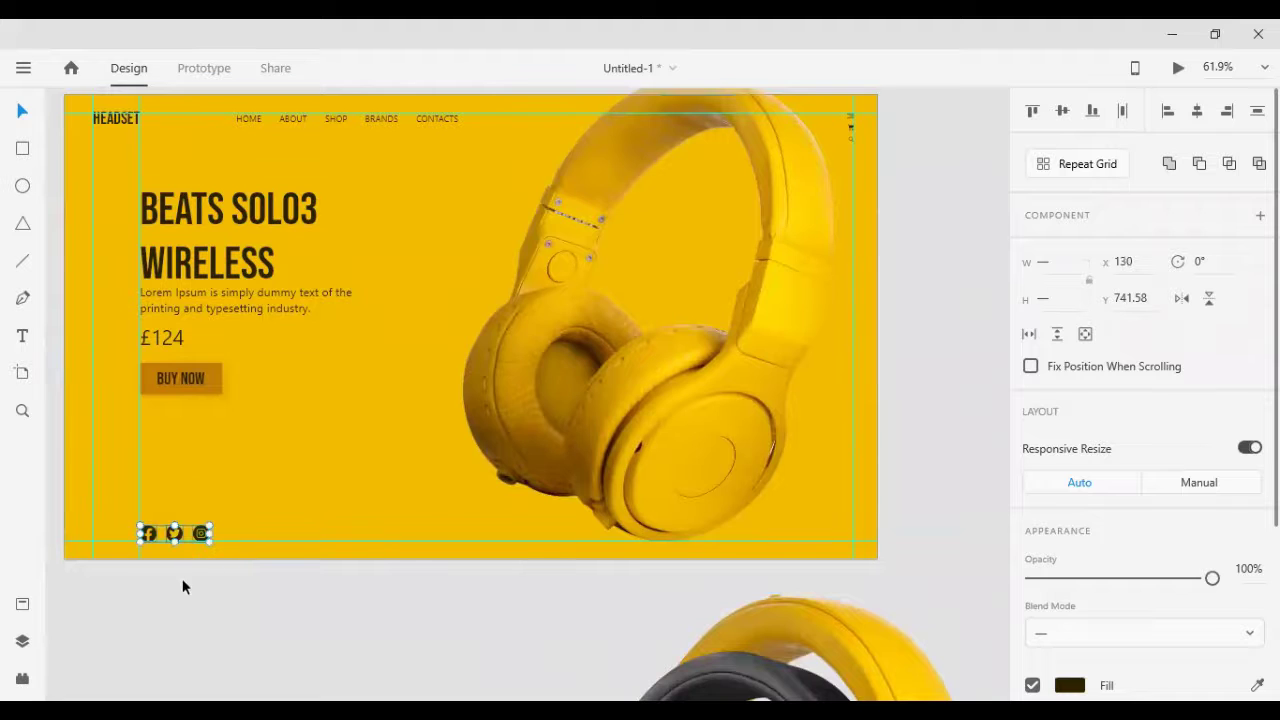
key("shift+Left")
key("shift+Left")
key("shift+Left")
key("shift+Left")
key("shift+Left")
key("shift+Left")
key("shift+Left")
key("shift+Left")
key("shift+Left")
key("shift+Left")
key("shift+Left")
key("shift+Left")
key("shift+Left")
key("shift+Left")
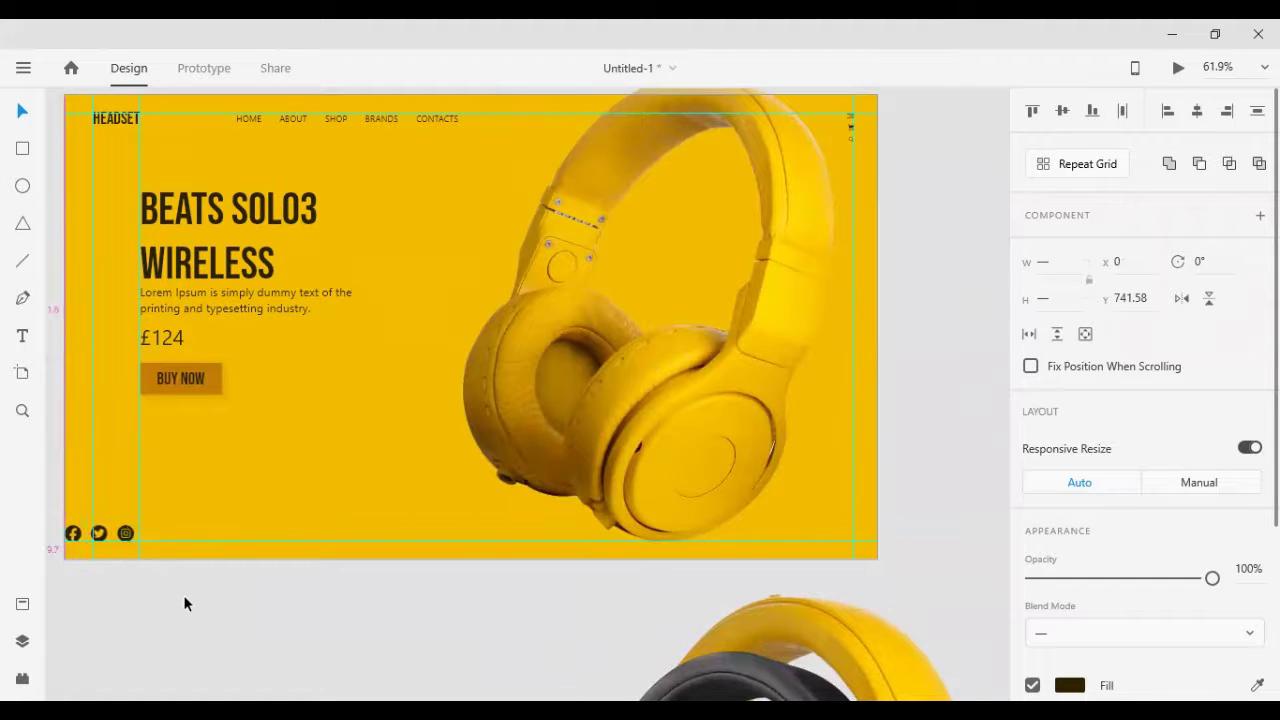
left_click(188, 606)
scroll(170, 540, "down", 1)
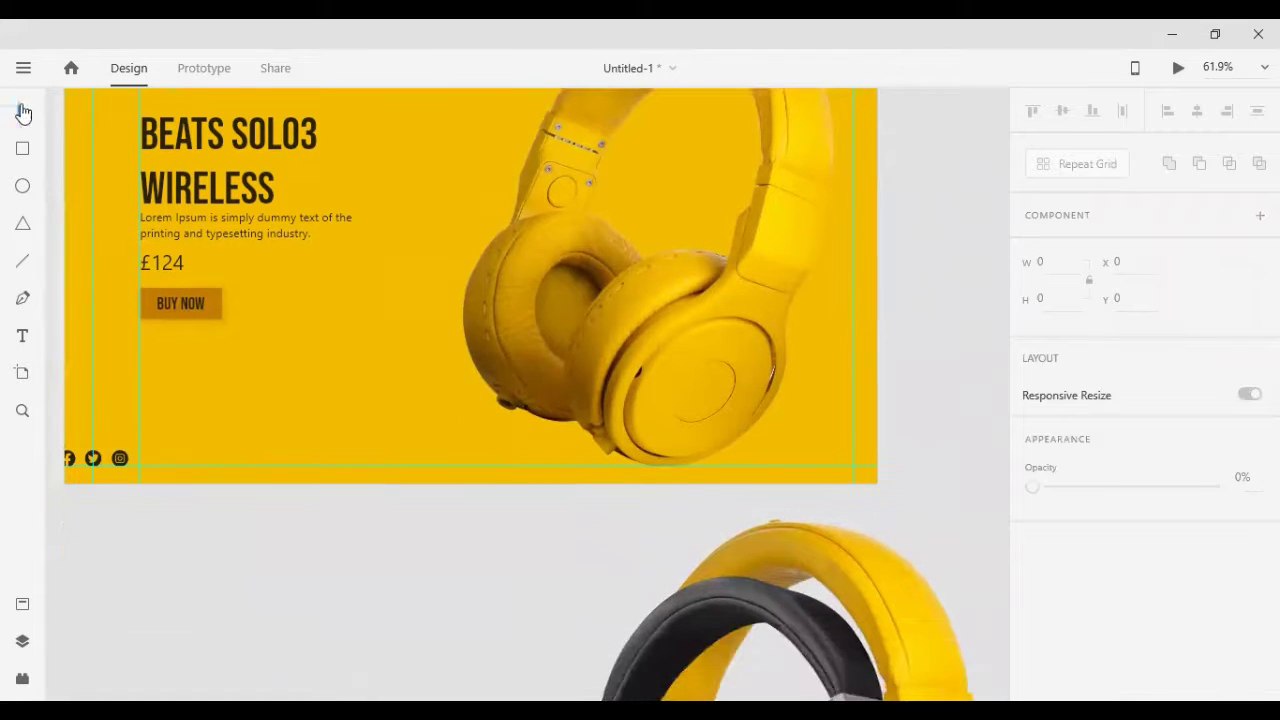
Step: Draw a white rectangle of 280 × 121 below the BUY NOW button and place it at X 130, Y 649
left_click(20, 147)
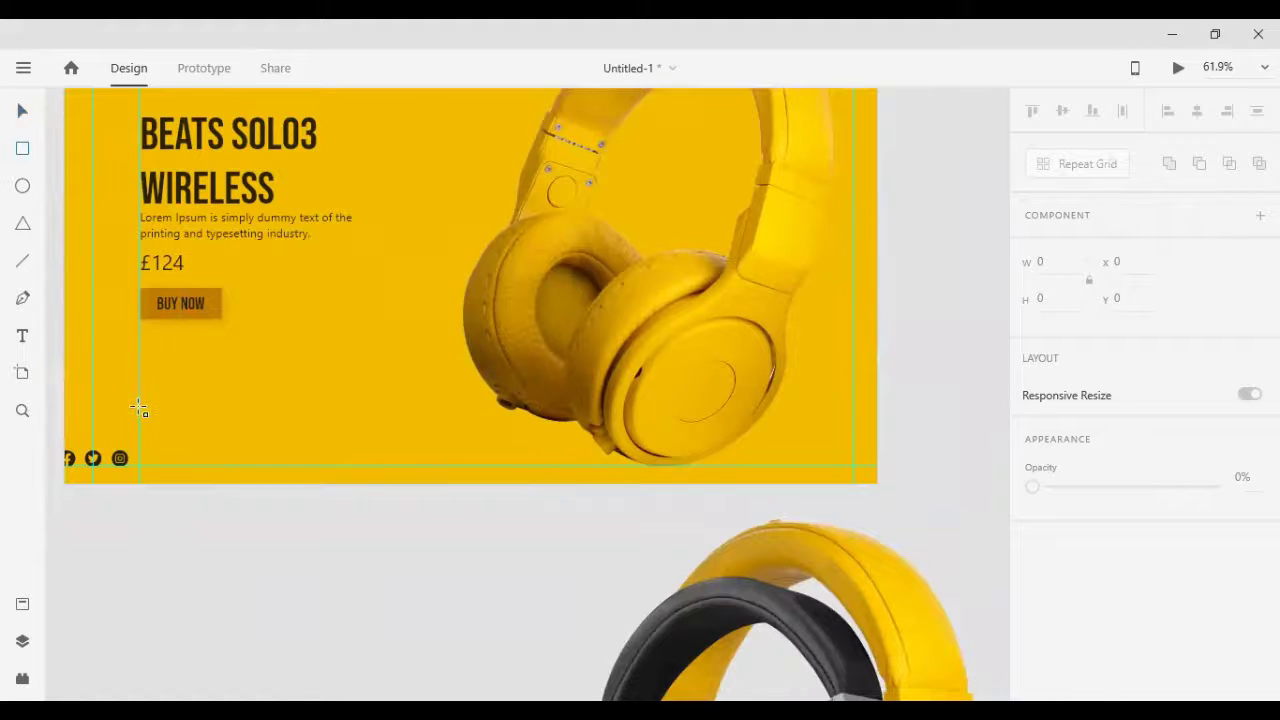
mouse_move(139, 408)
left_mouse_down()
mouse_move(171, 434)
mouse_move(234, 440)
mouse_move(221, 432)
left_mouse_up()
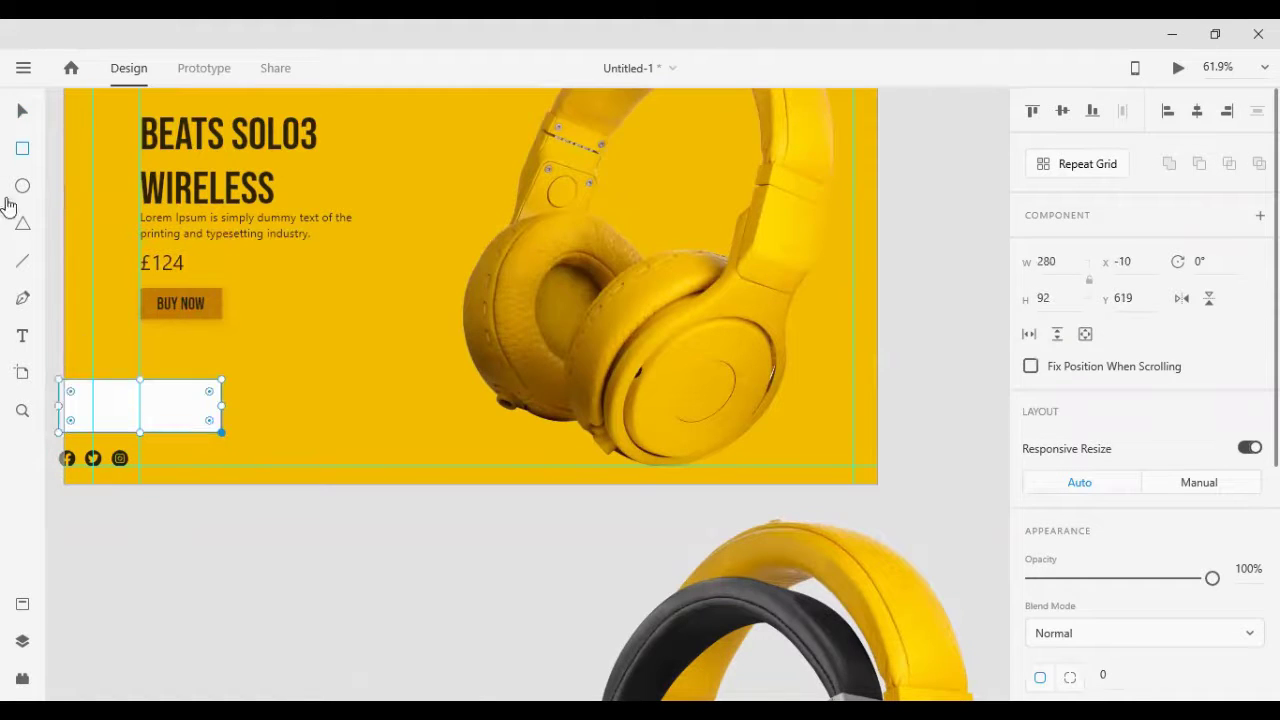
left_click(22, 112)
left_click_drag(149, 406, 221, 396)
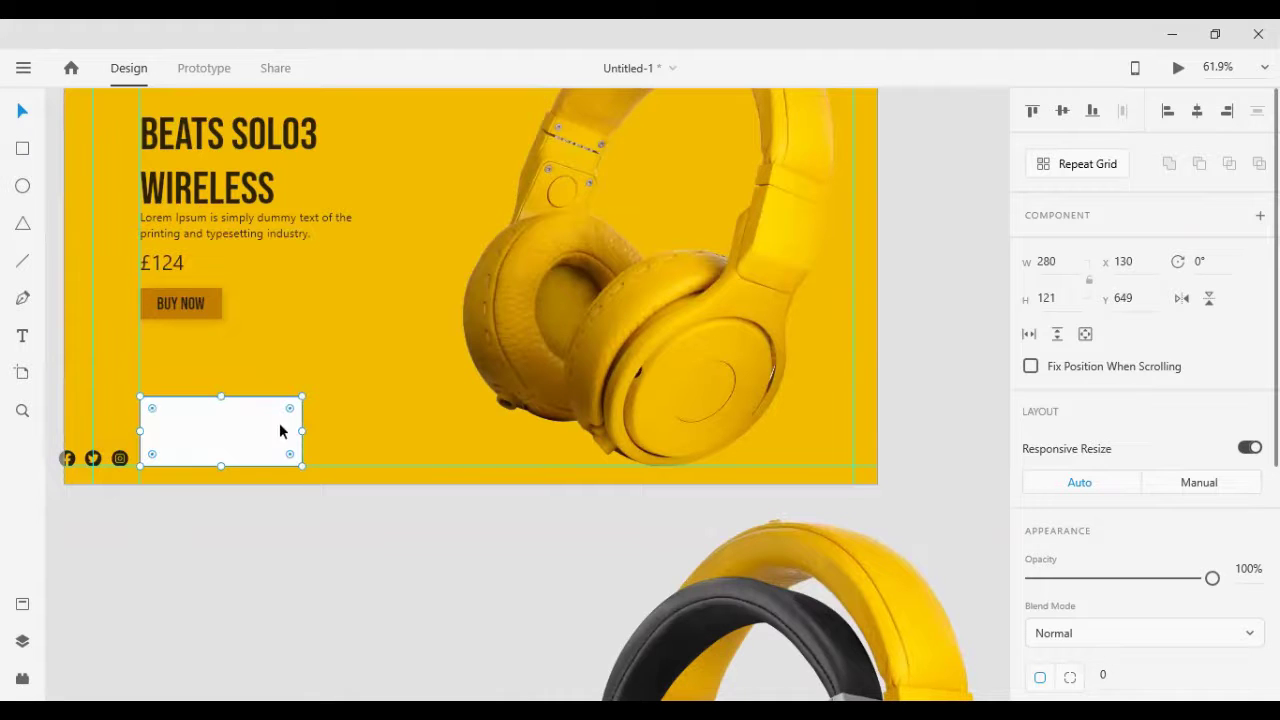
Step: Round only the white rectangle's top-left and bottom-right corners with a radius of 30
scroll(1088, 480, "down", 3)
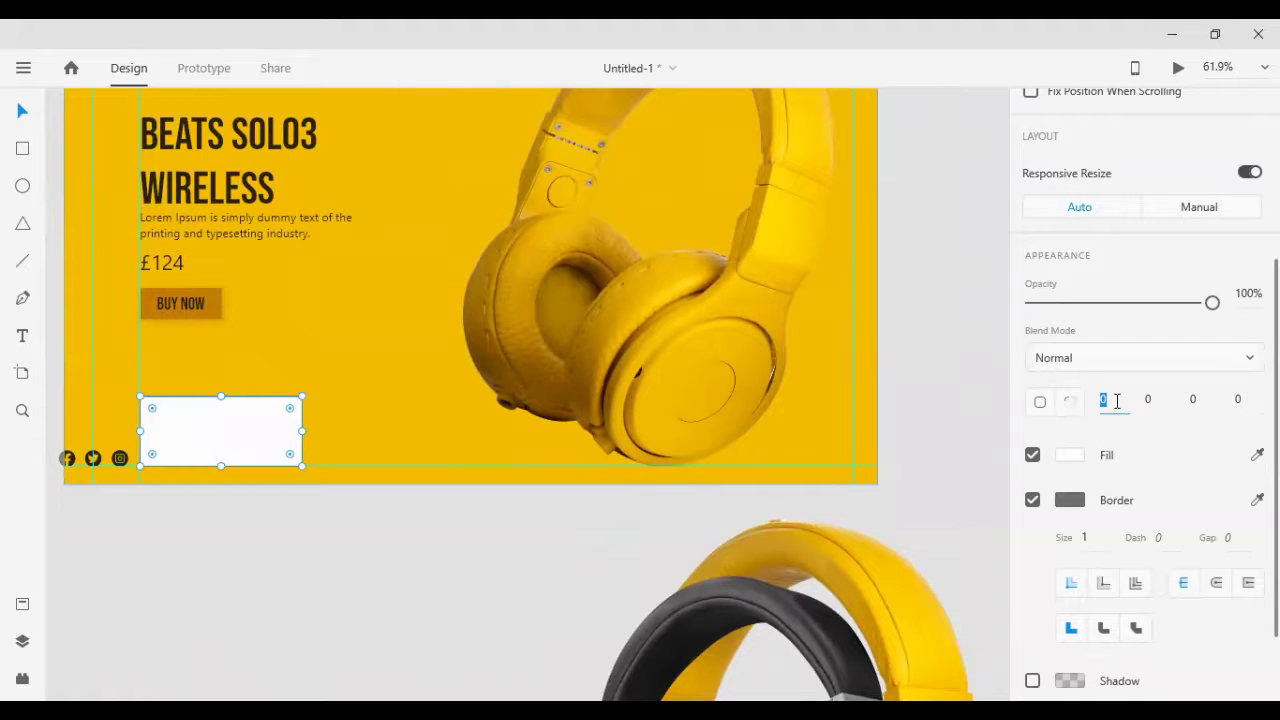
key("Return")
type("30")
key("Return")
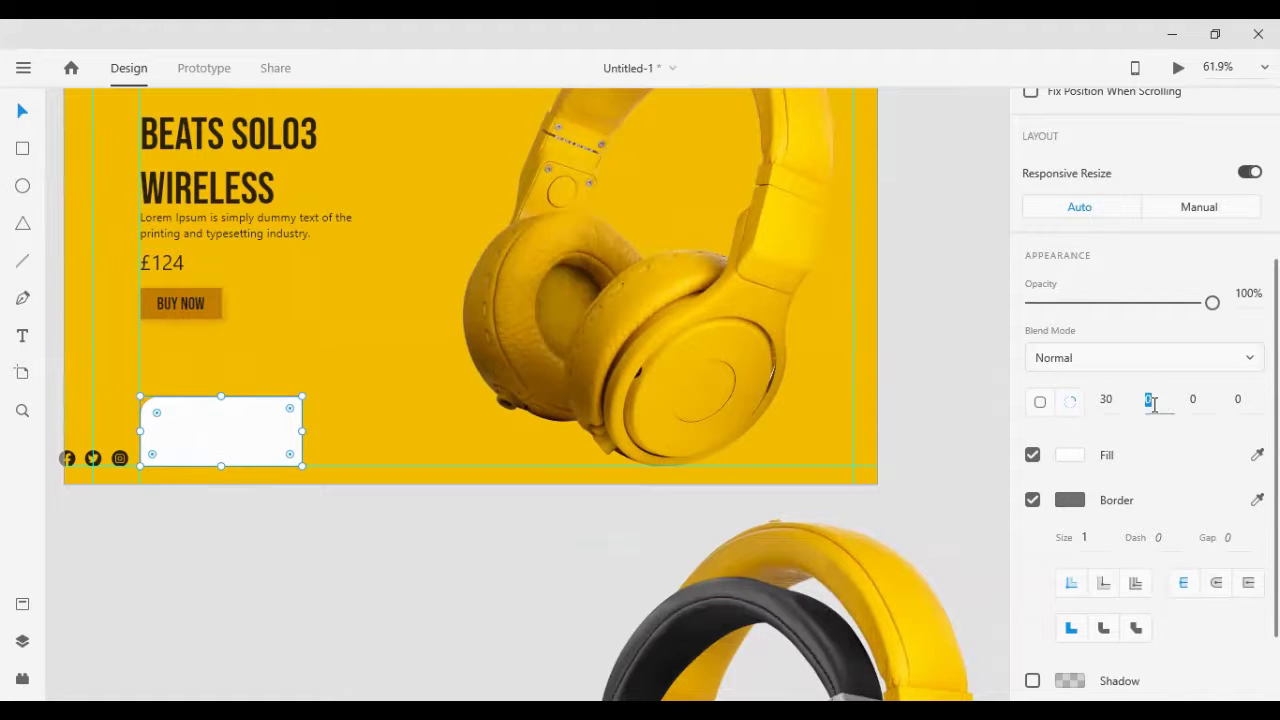
left_click(1195, 400)
type("30")
key("Return")
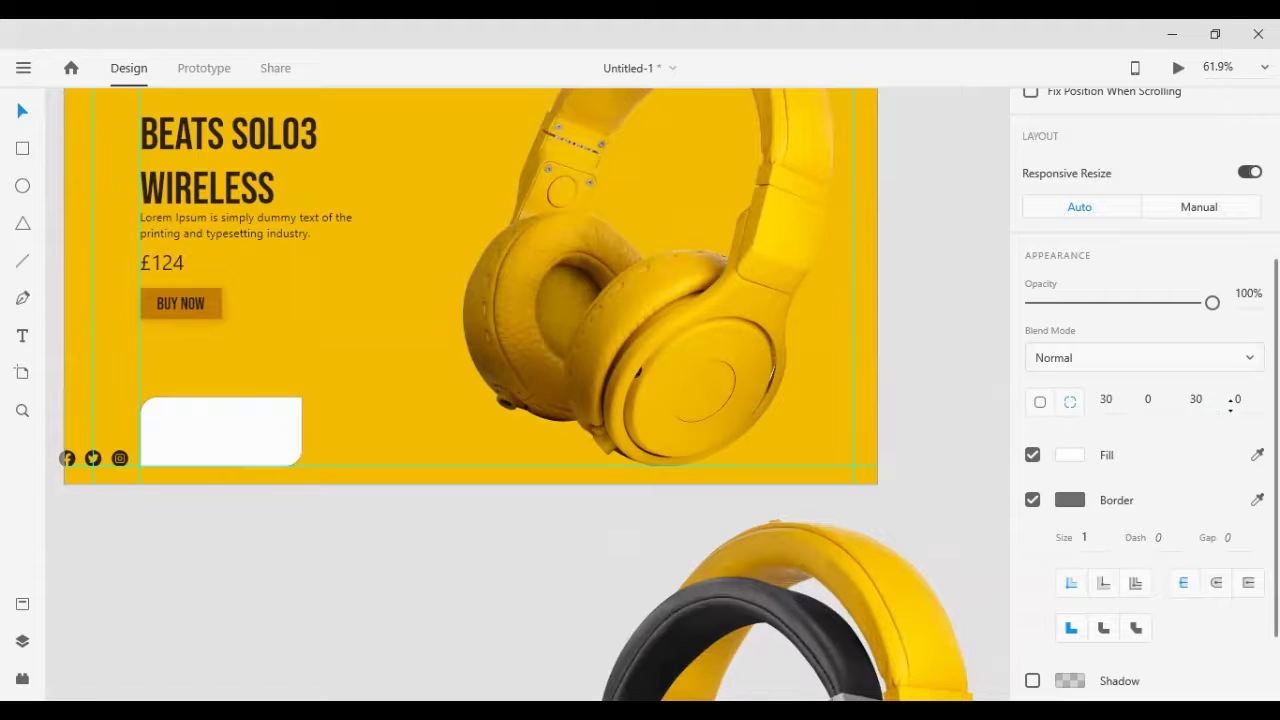
Step: Duplicate the white rectangle, narrow the copy to about half its width, and set the copy's bottom-right corner radius to 0
left_click(260, 440)
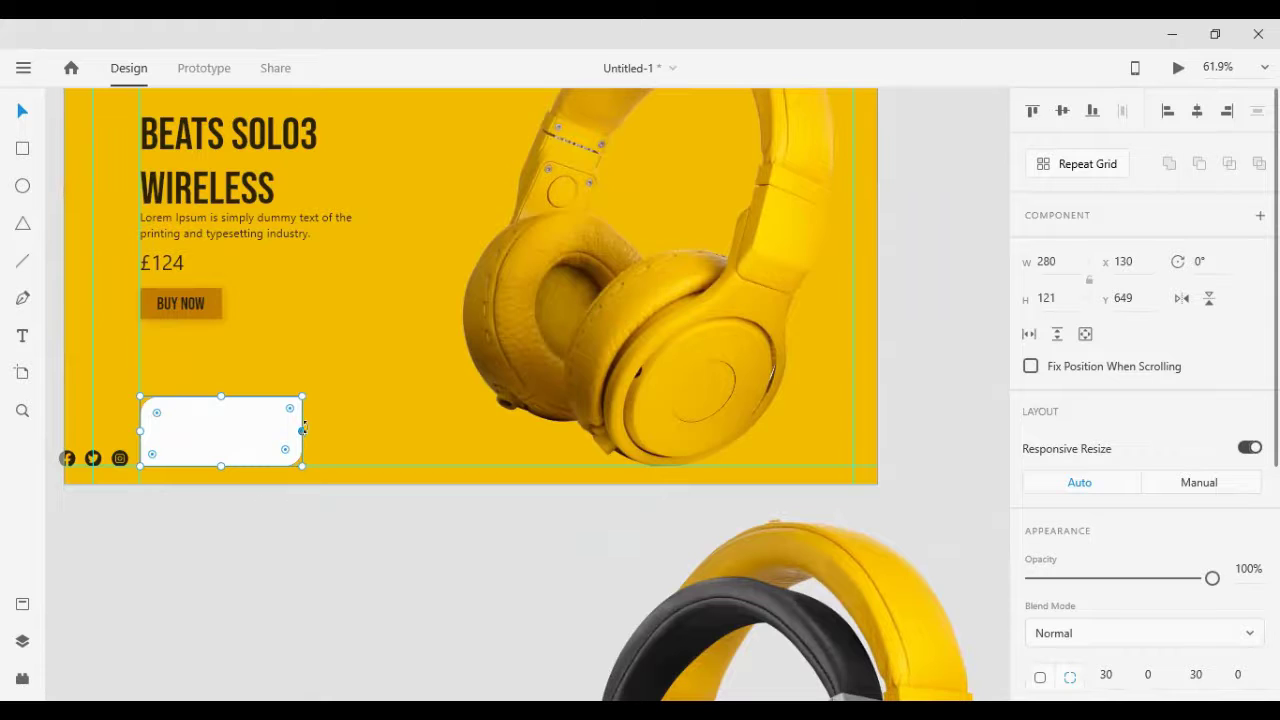
left_click_drag(303, 429, 230, 438)
scroll(1220, 577, "down", 3)
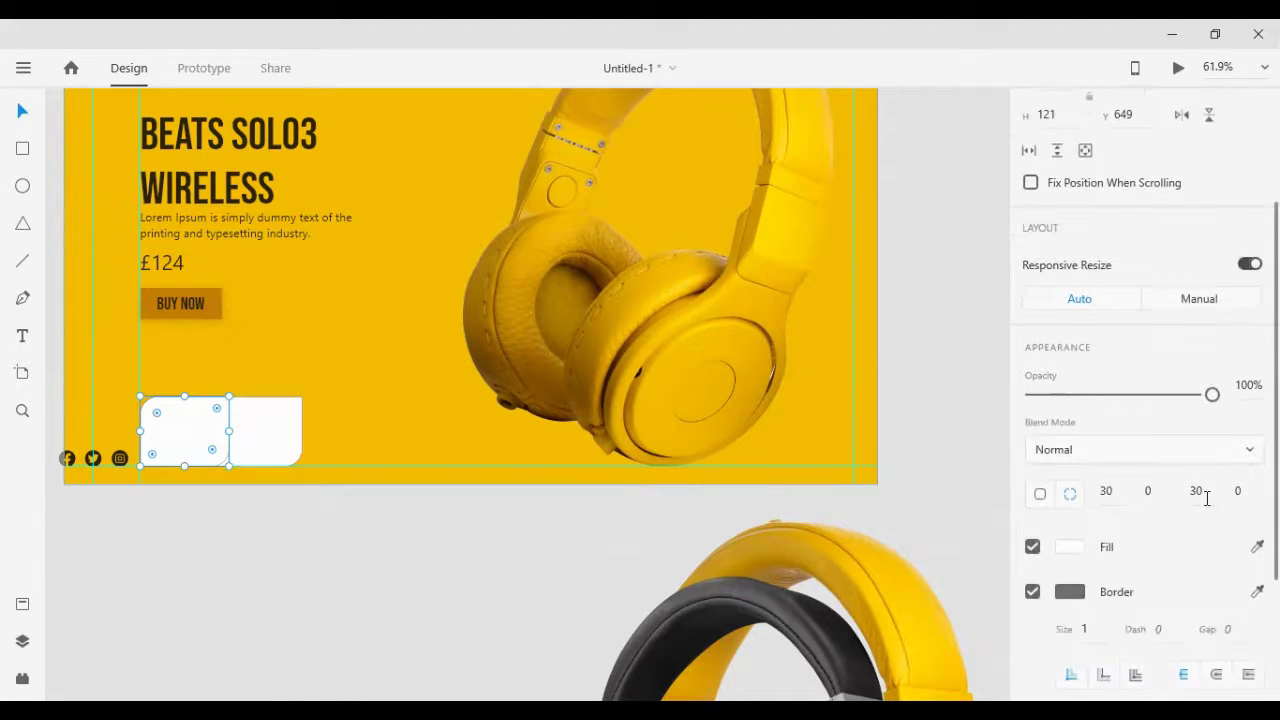
left_click(1204, 494)
type("0")
left_click(351, 521)
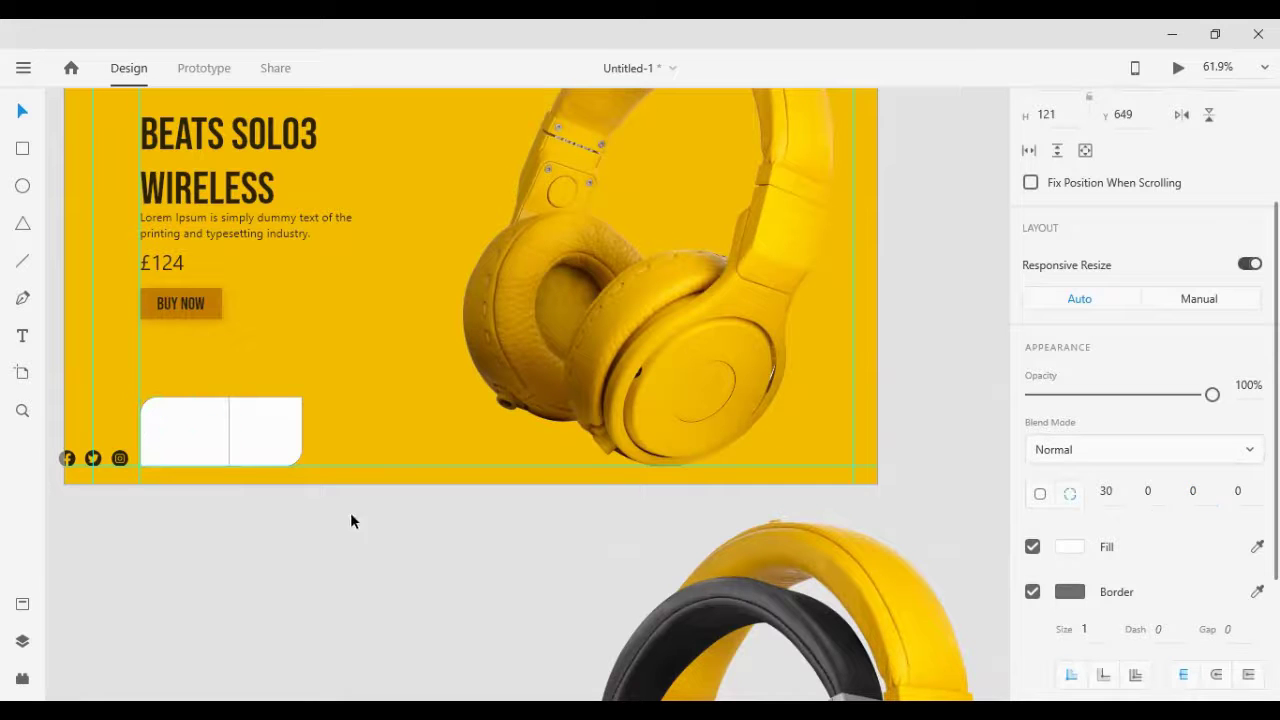
Step: Remove the border from both white rectangles of the card
left_click(184, 438)
scroll(900, 520, "down", 1)
scroll(1043, 480, "down", 3)
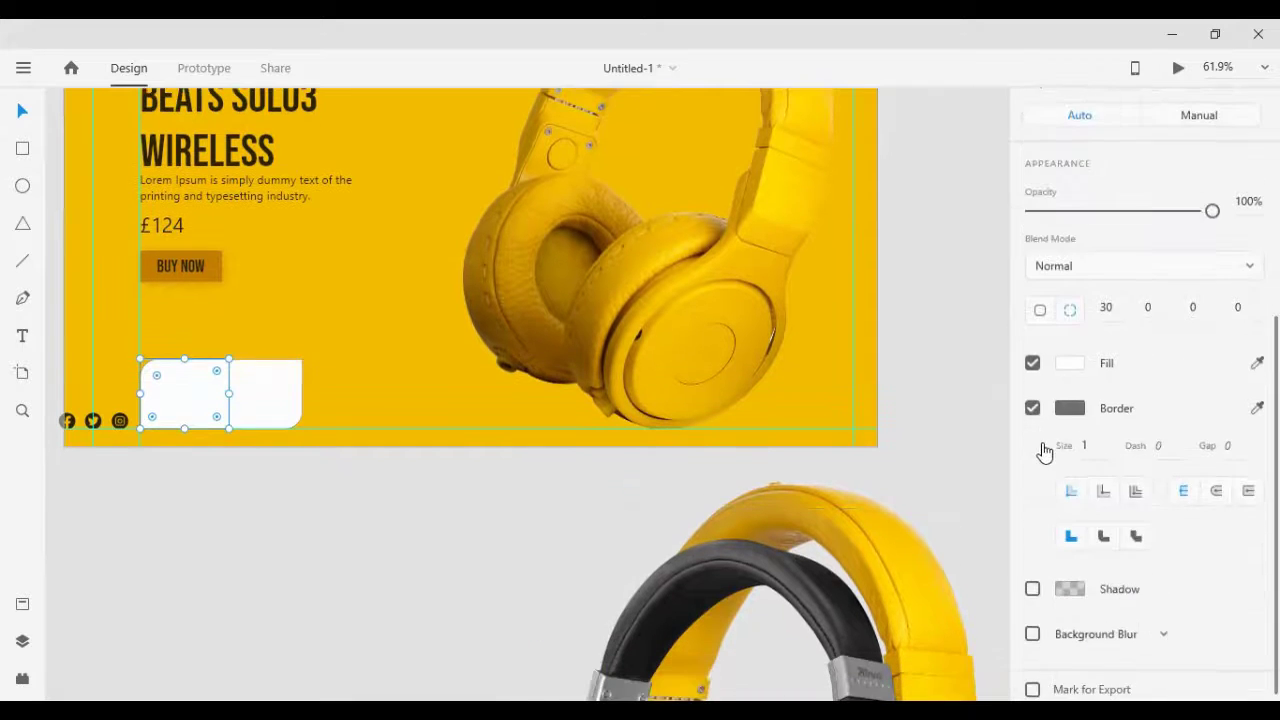
left_click(280, 403, "shift")
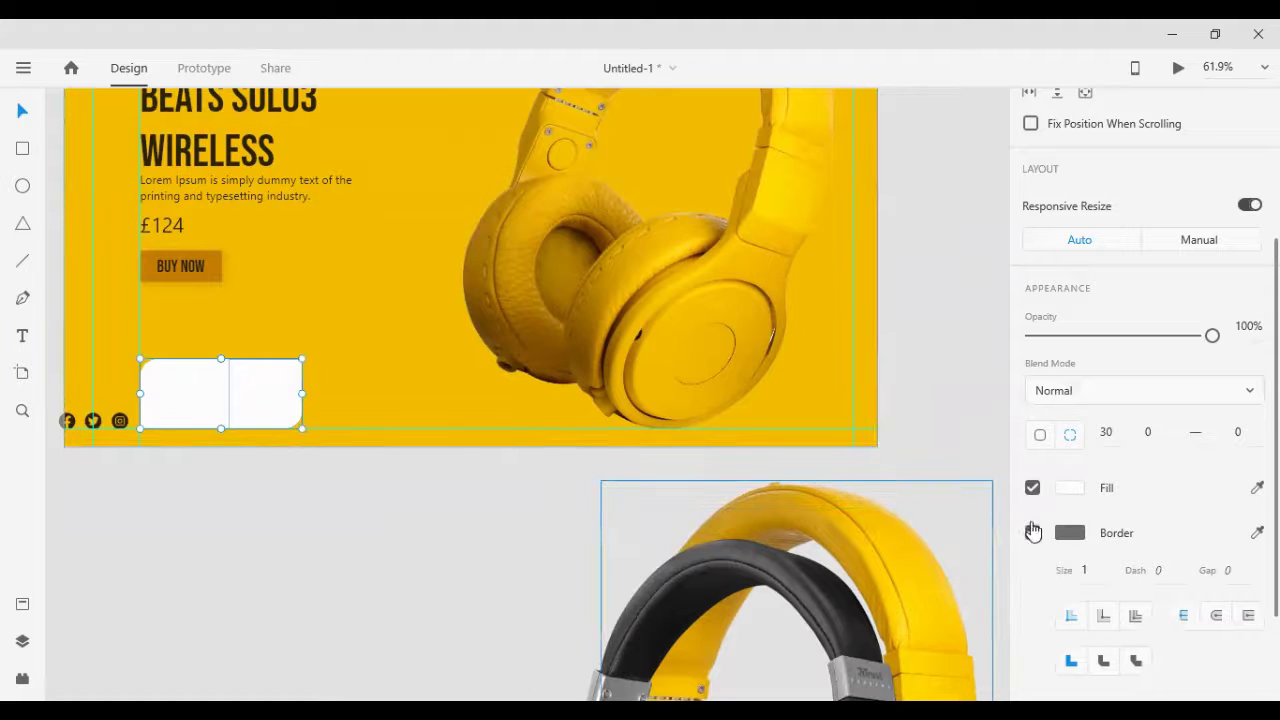
left_click(294, 415)
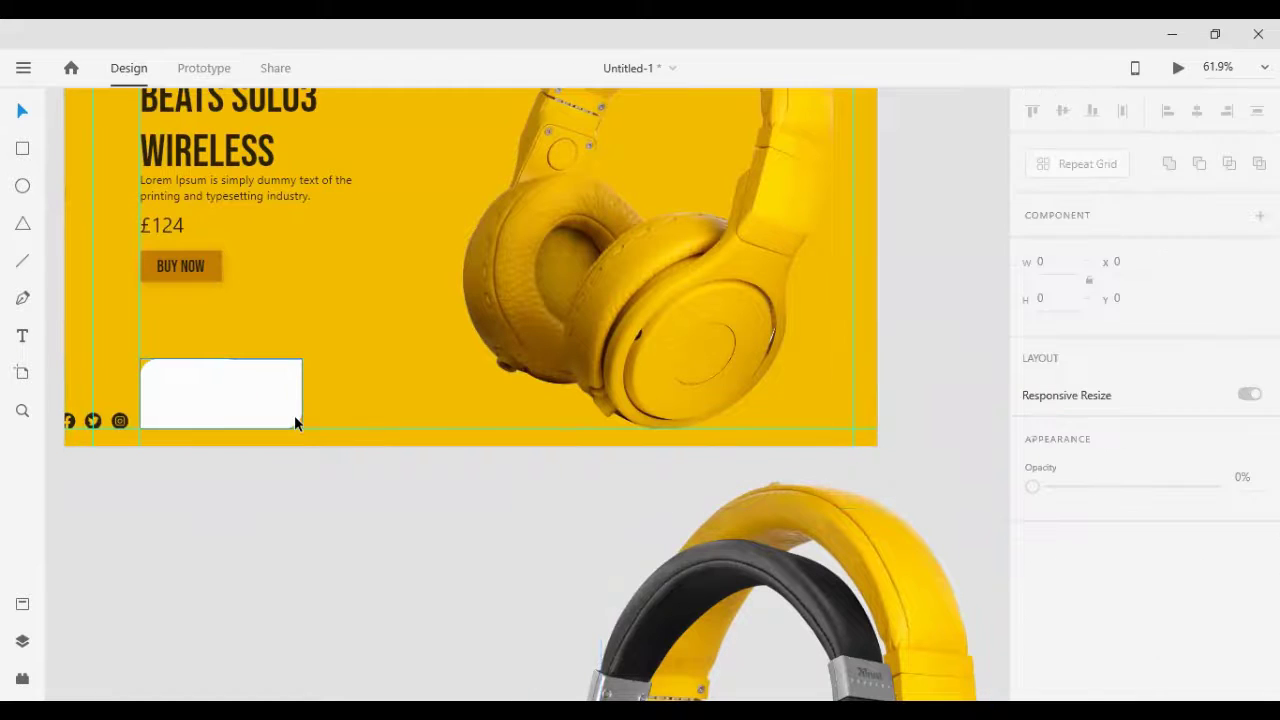
scroll(1080, 620, "down", 3)
left_click(1066, 500)
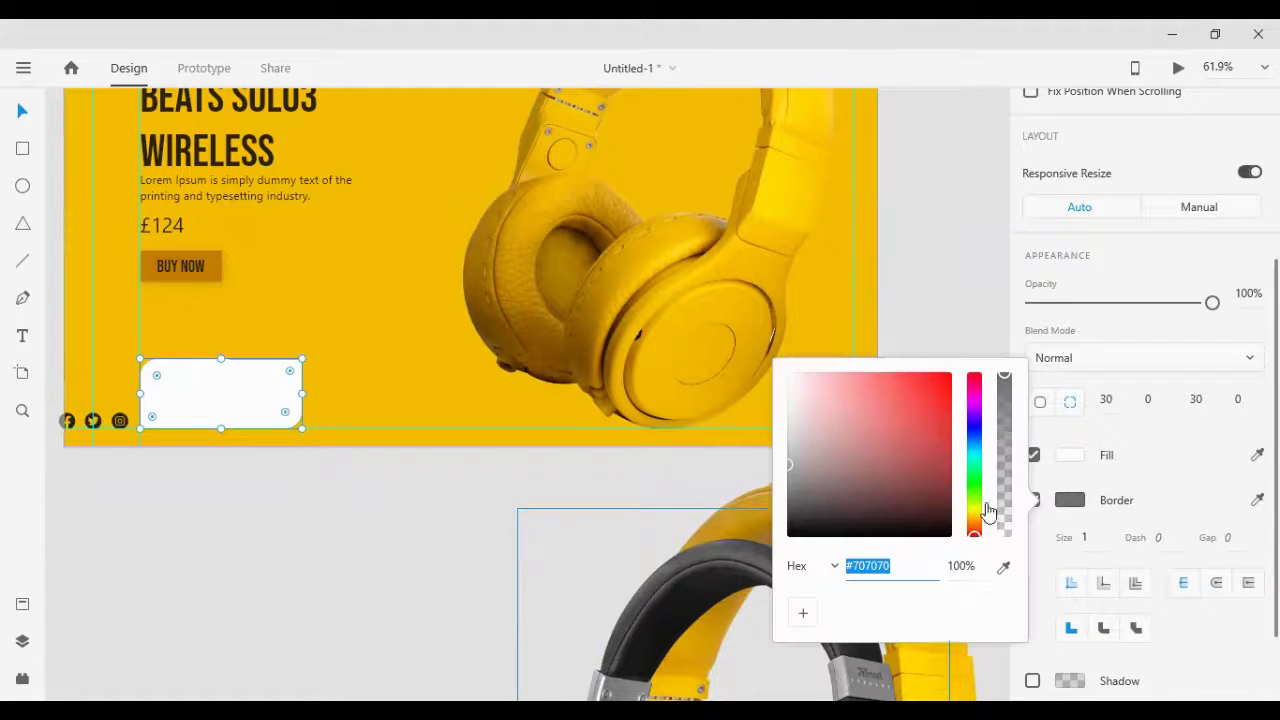
left_click(1034, 502)
left_click(1034, 502)
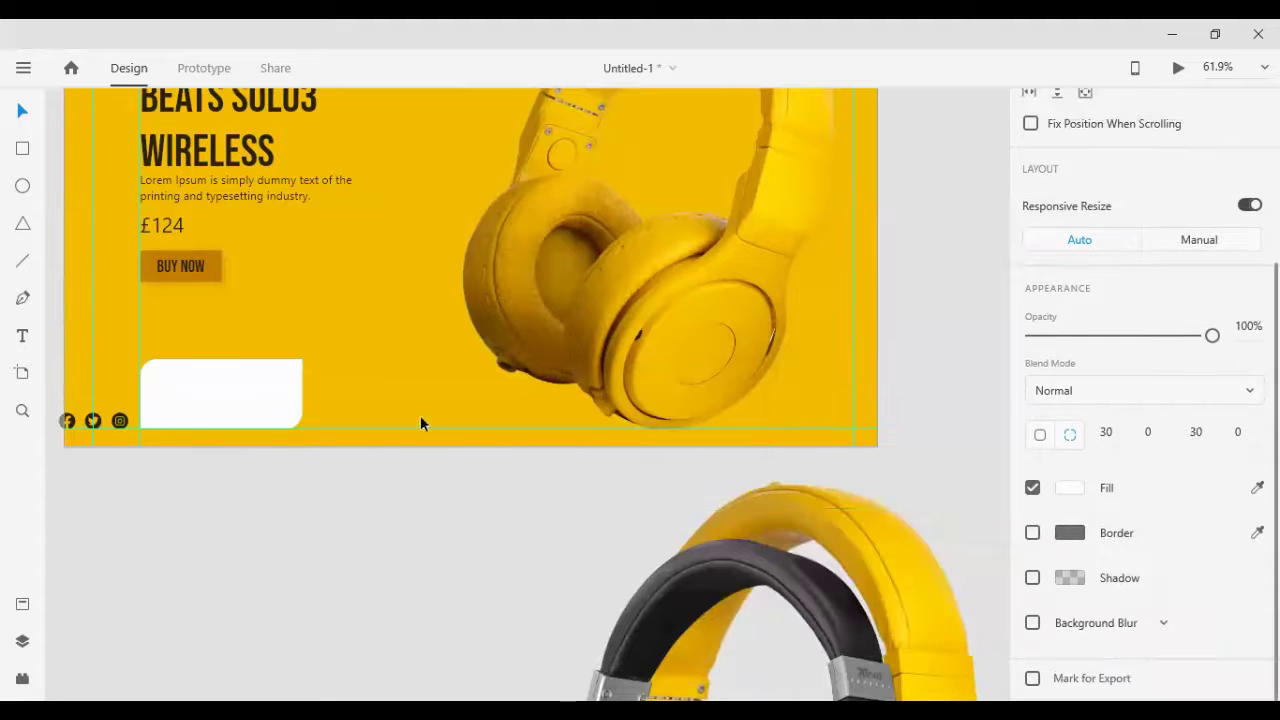
Step: Narrow the front white rectangle, the one with only its top-left corner rounded, to a width of 119
left_click(208, 395)
scroll(214, 404, "down", 1)
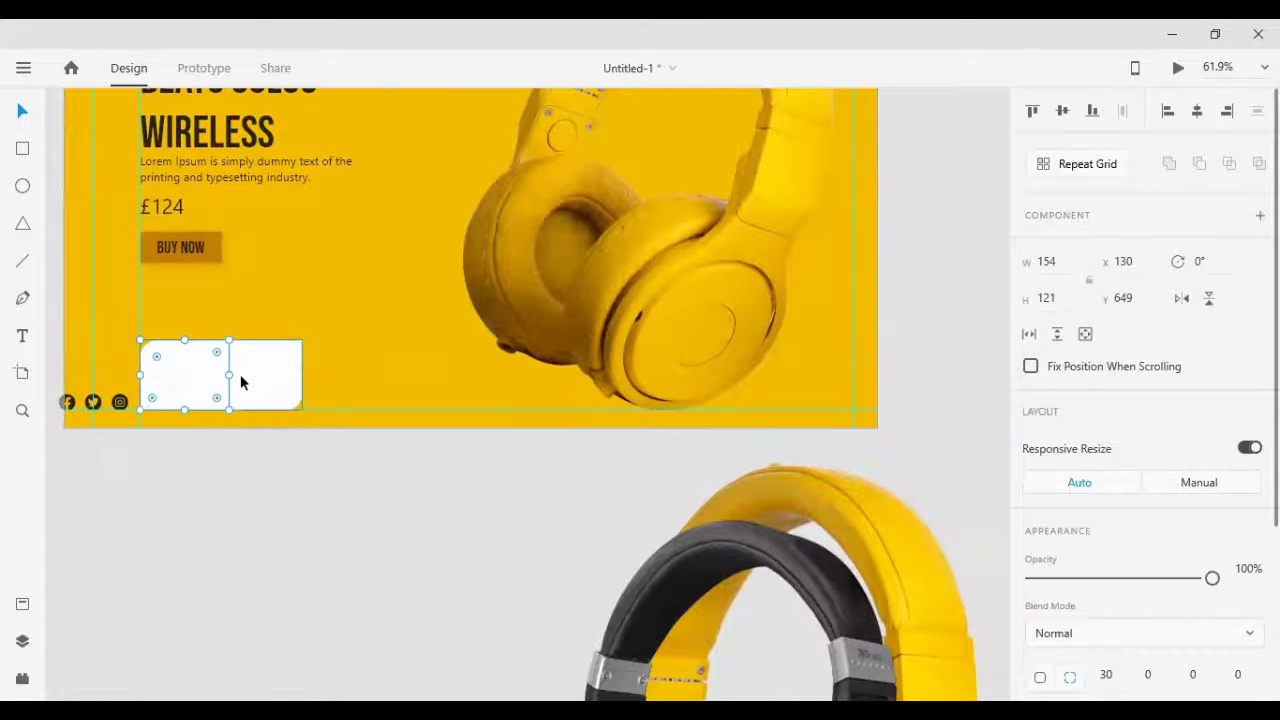
left_click_drag(230, 372, 209, 375)
scroll(900, 470, "down", 1)
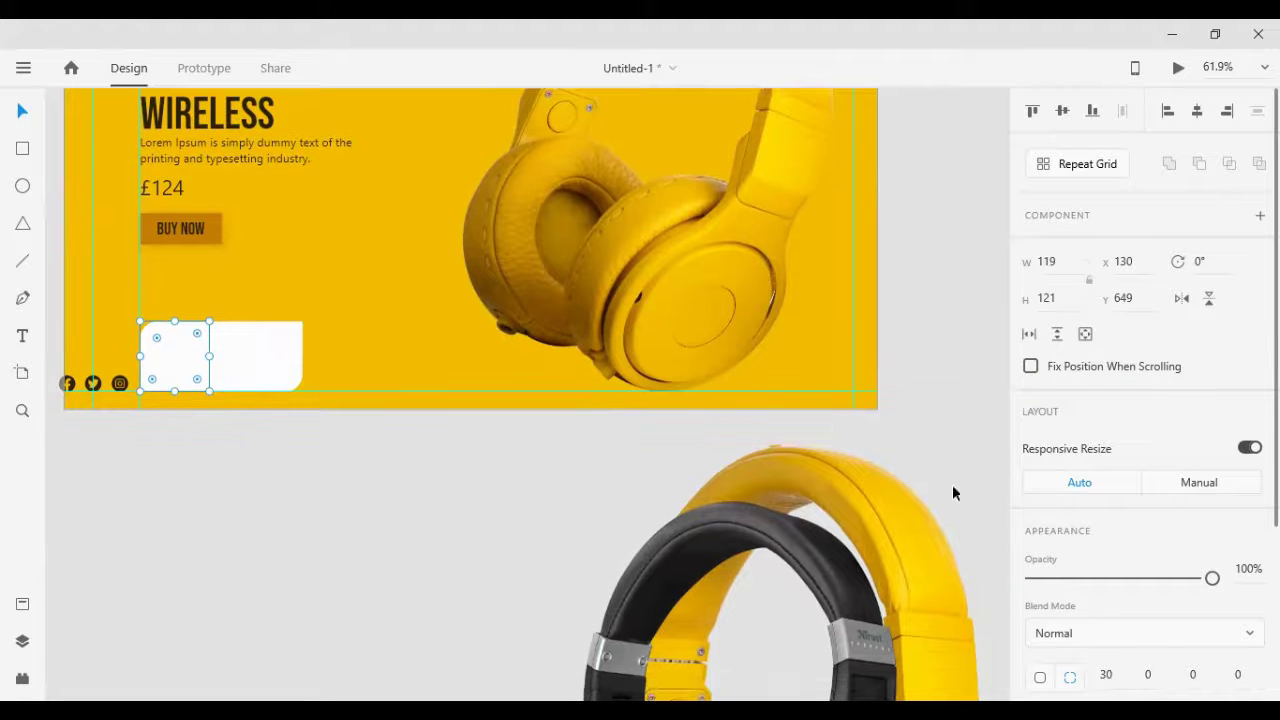
Step: Move the black headphones image off the yellow one to just below the artboard, at X 0, Y 807
scroll(803, 528, "down", 3)
left_click_drag(792, 490, 342, 430)
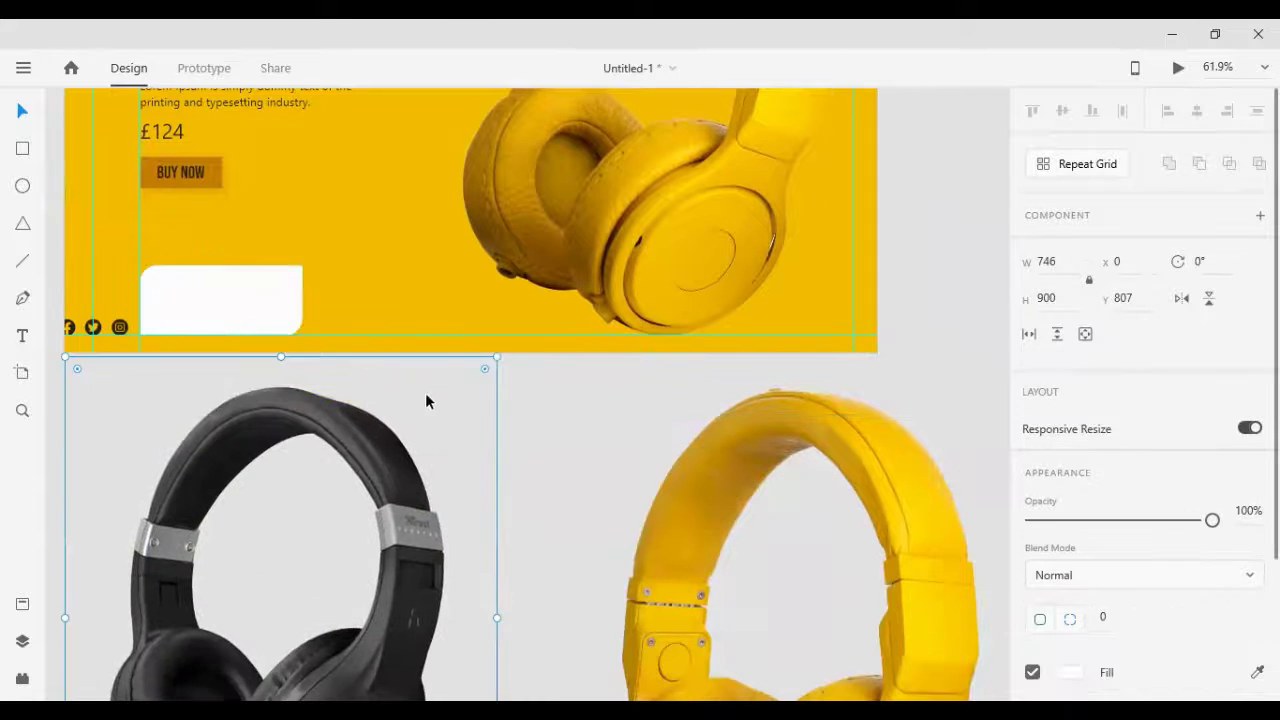
Step: Turn on a drop shadow for the narrow white rectangle
left_click(186, 317)
scroll(1068, 548, "down", 5)
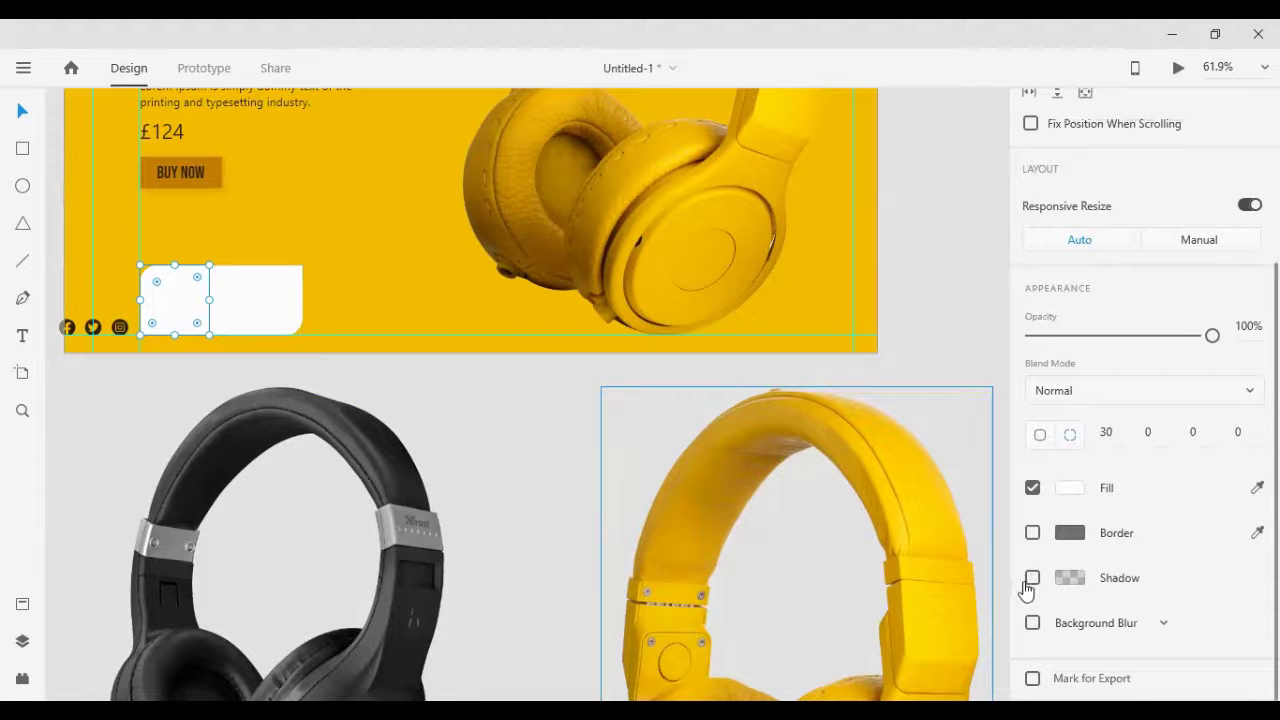
left_click(1041, 583)
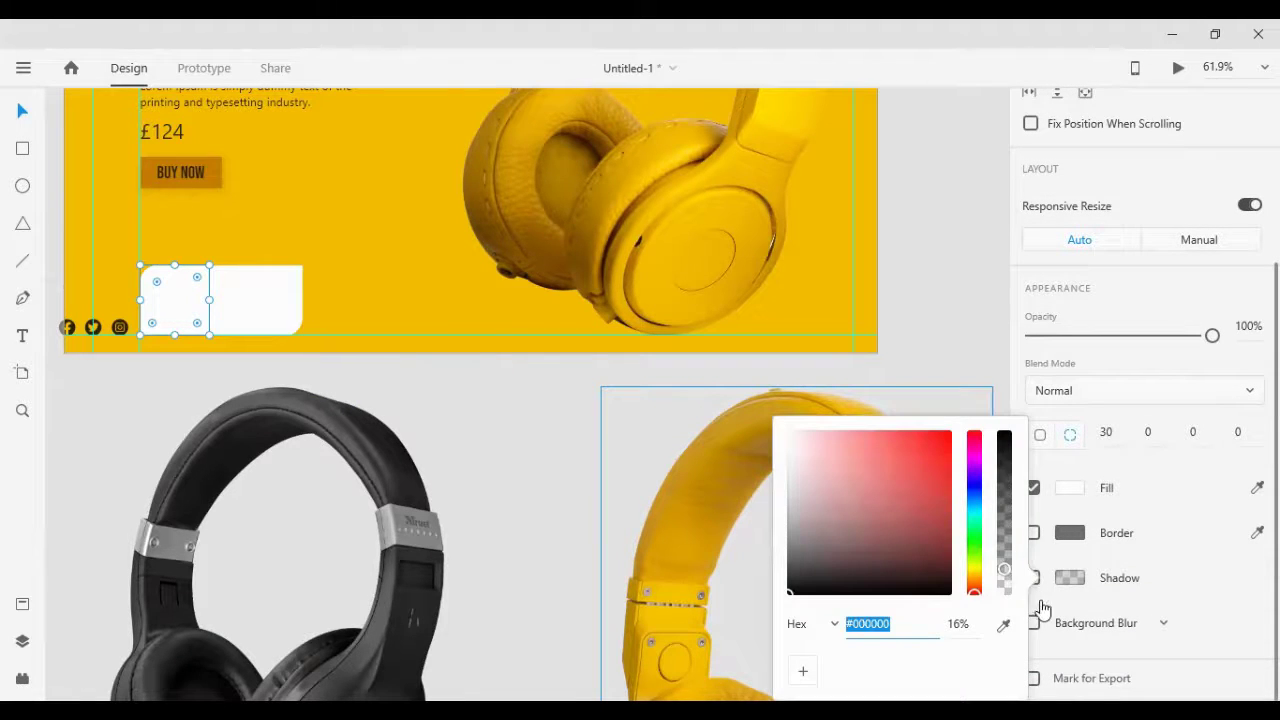
left_click(1076, 582)
left_click(1035, 582)
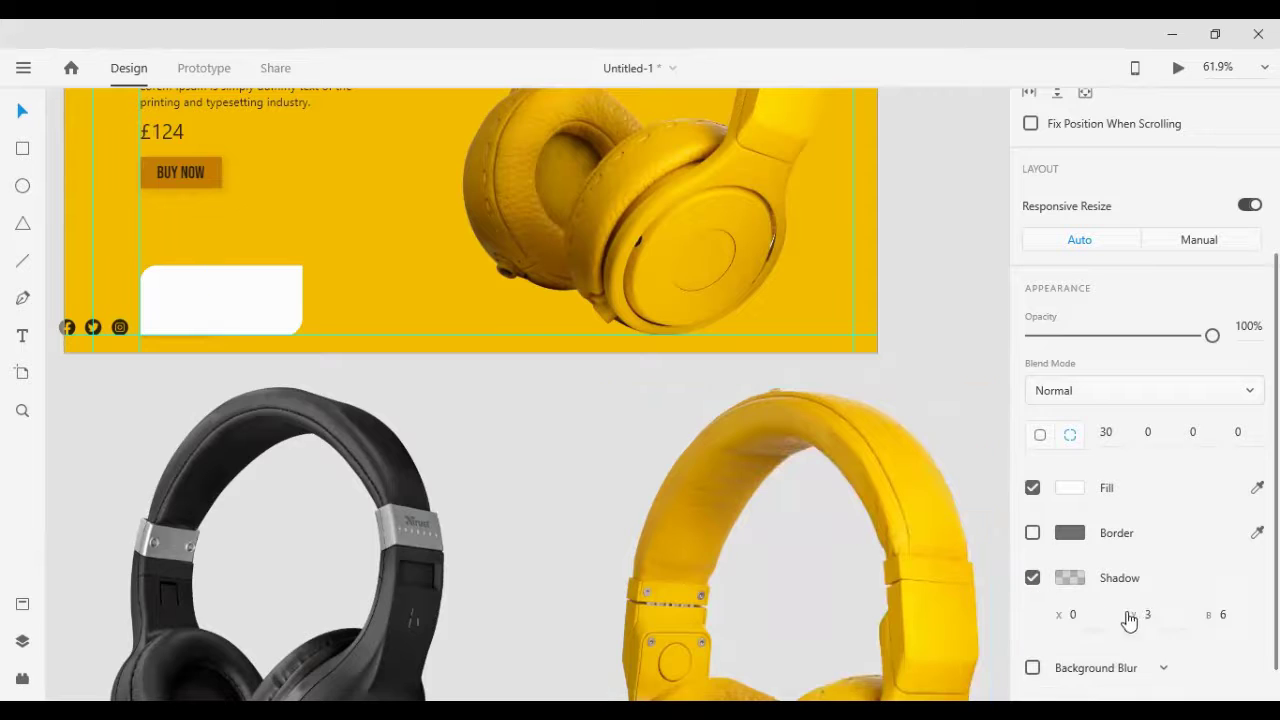
scroll(1137, 634, "down", 1)
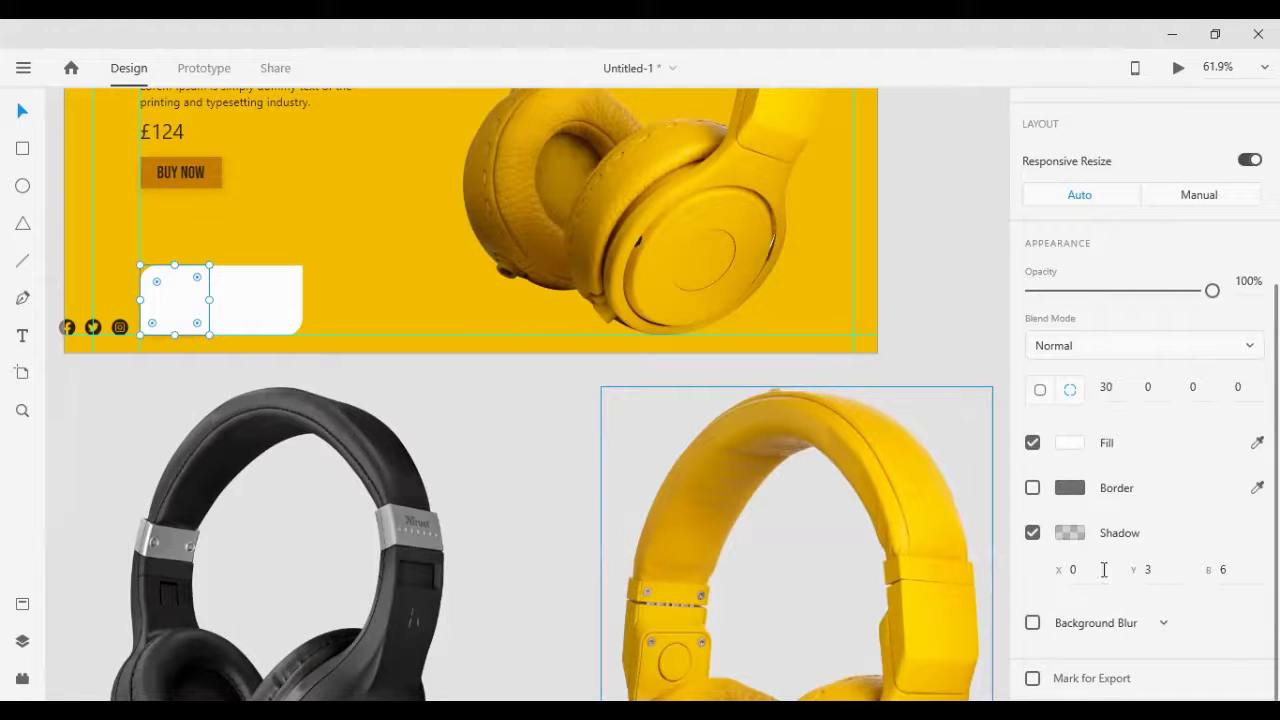
Step: Set the narrow rectangle's shadow to X 5, Y 0 and blur 15, with a black color at 15% opacity
type("3")
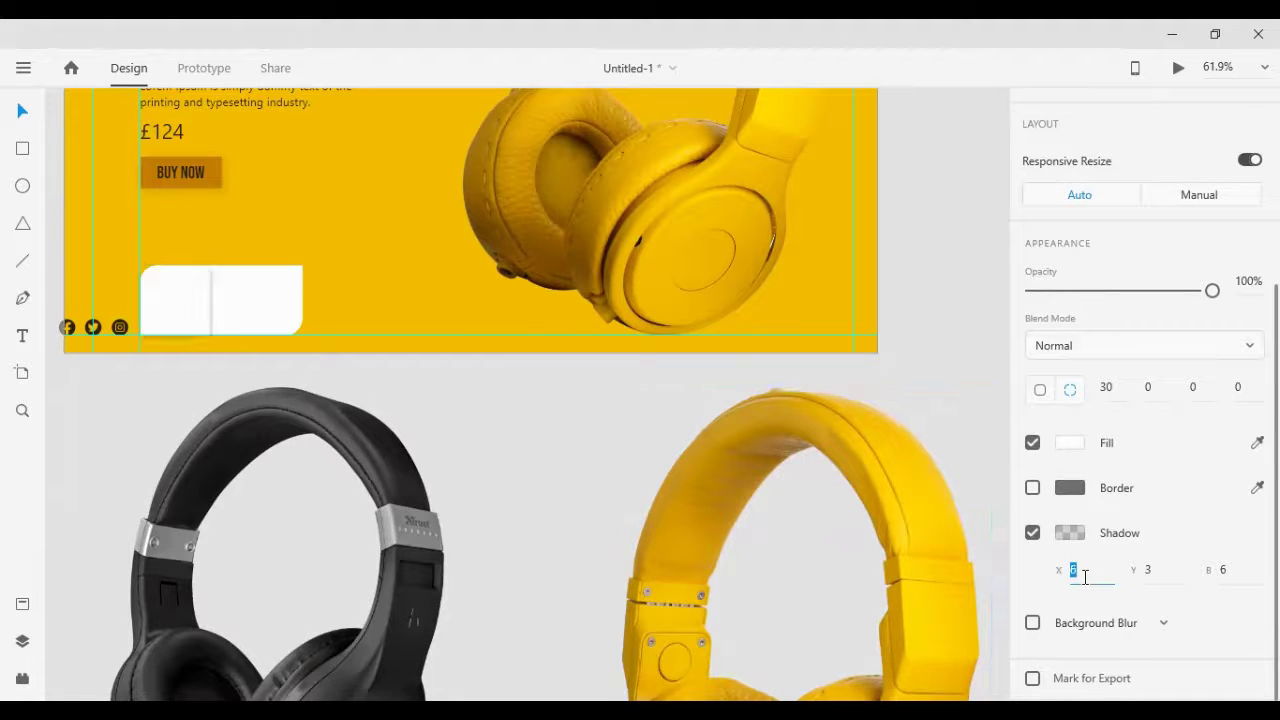
key("Down")
left_click(1173, 572)
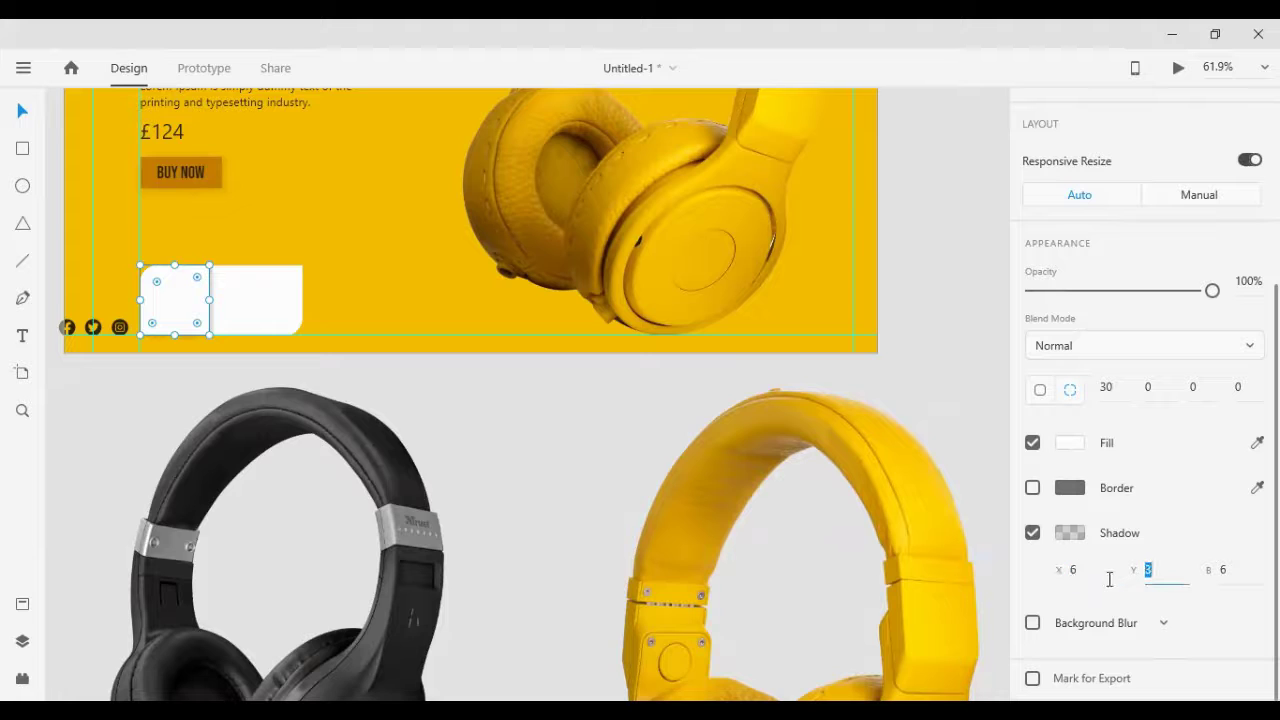
type("0")
left_click(1222, 570)
type("0")
key("Return")
left_click(1058, 575)
type("5")
key("Return")
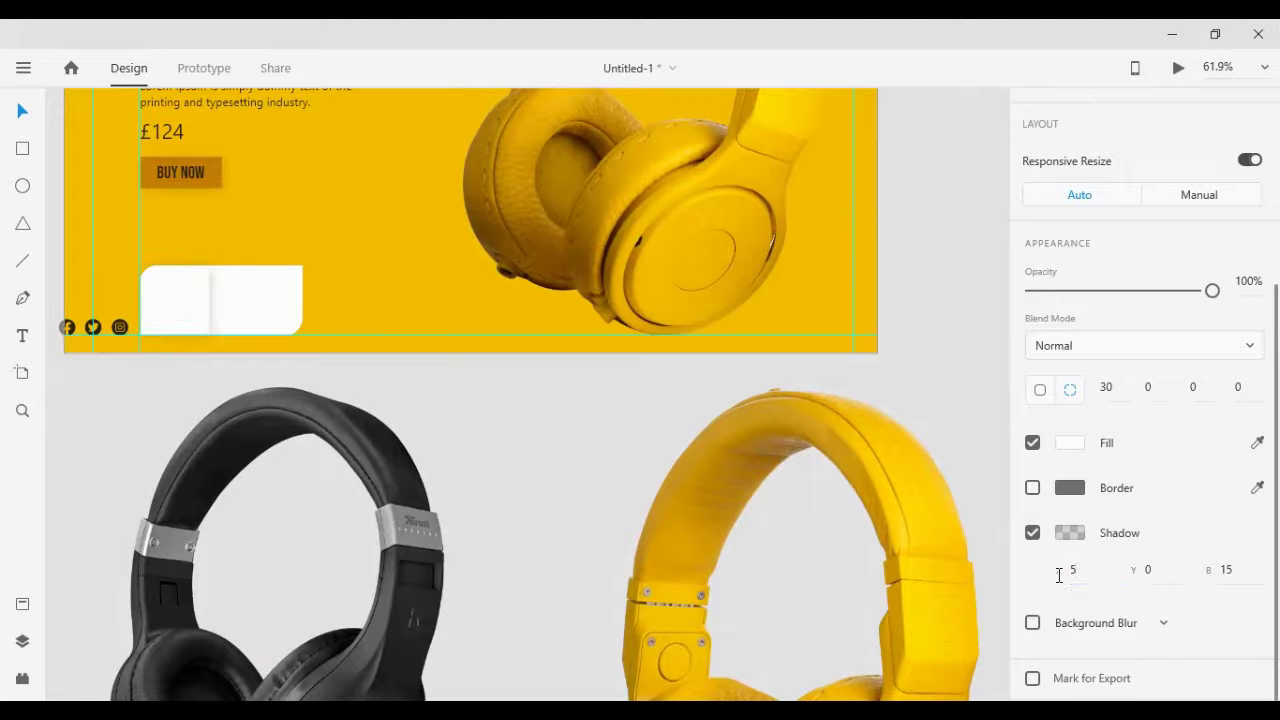
left_click(1068, 536)
left_click(976, 604)
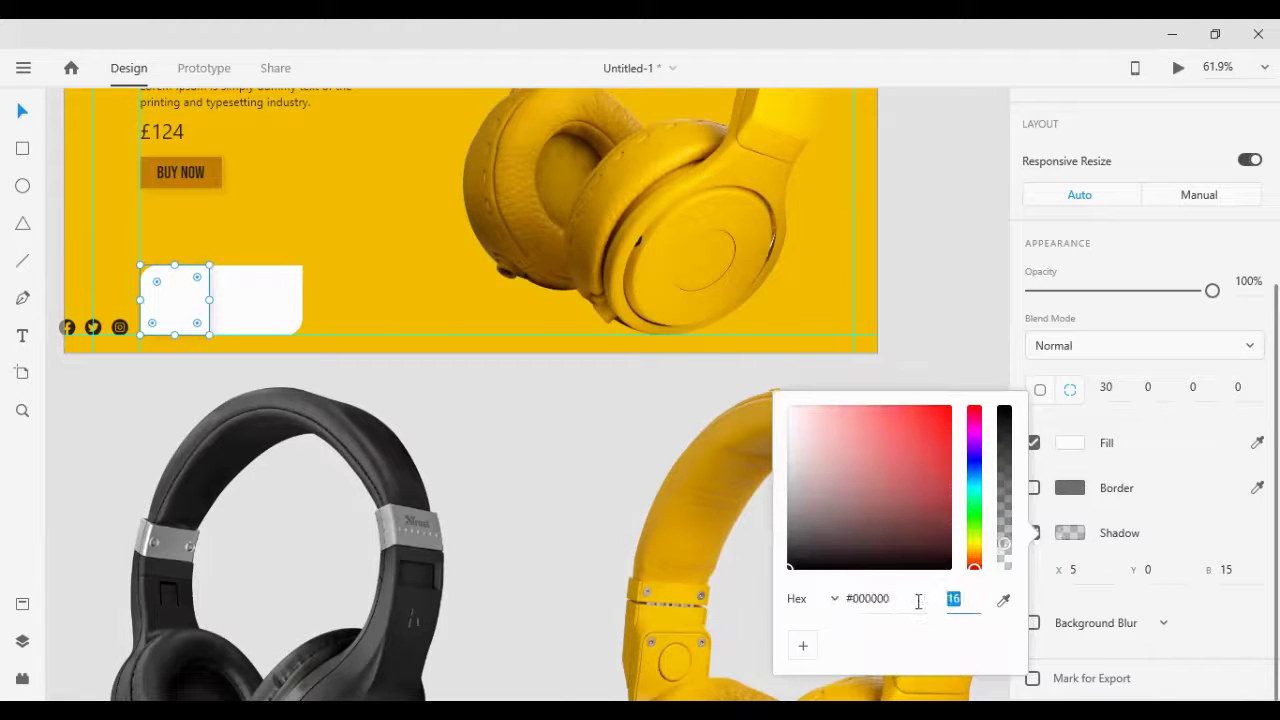
key("Return")
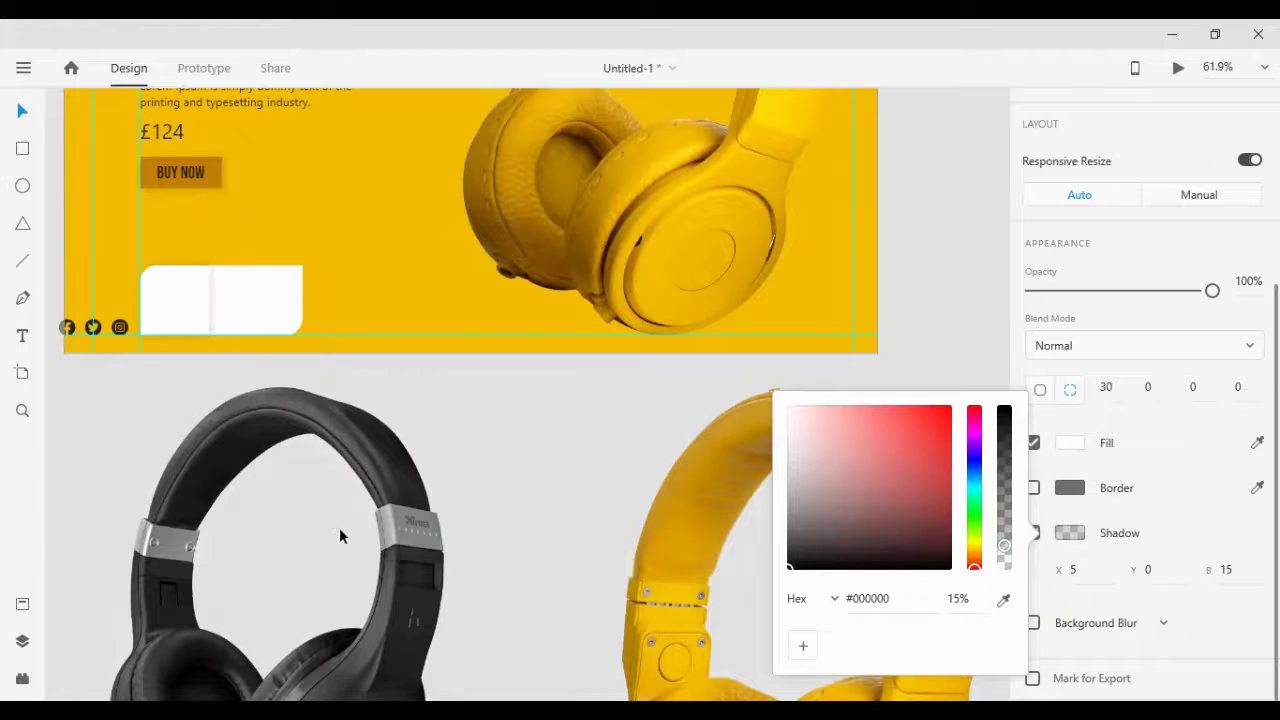
Step: Shrink the black headphones image to a height of about 144 and place it over the white card
left_click(268, 437)
left_click_drag(494, 341, 340, 466)
left_click_drag(304, 594, 232, 282)
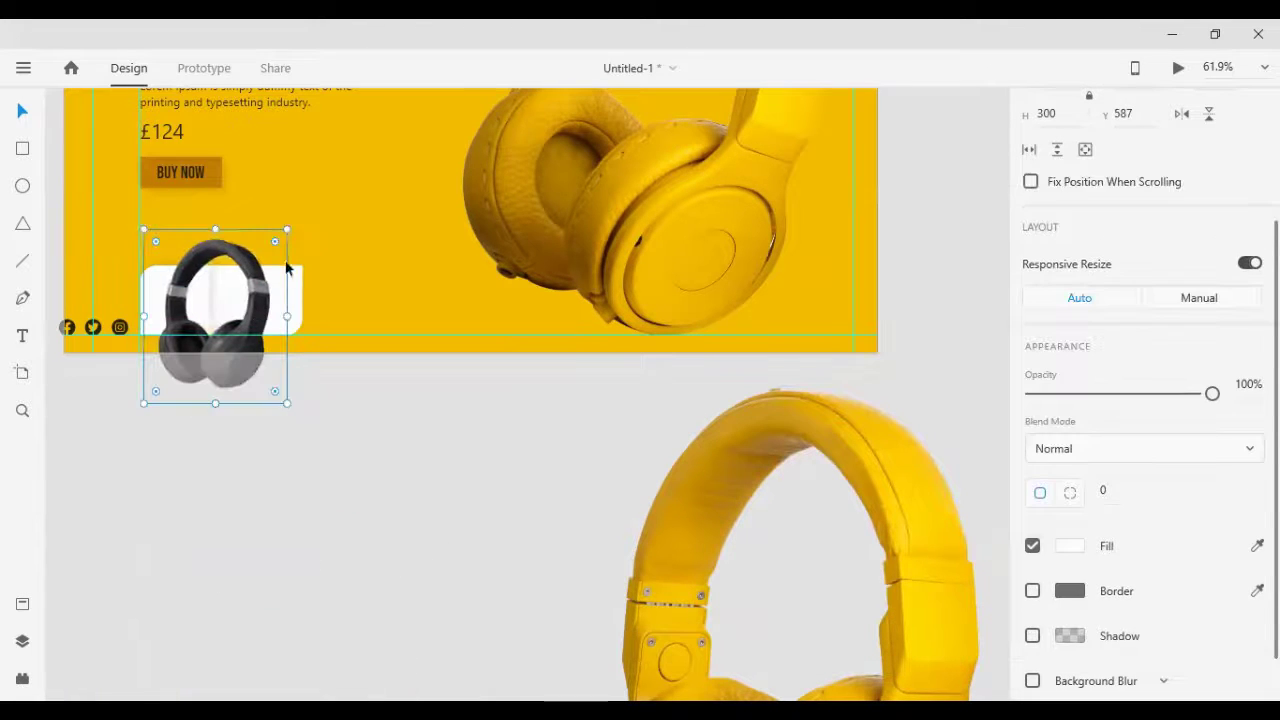
left_click_drag(286, 229, 252, 275)
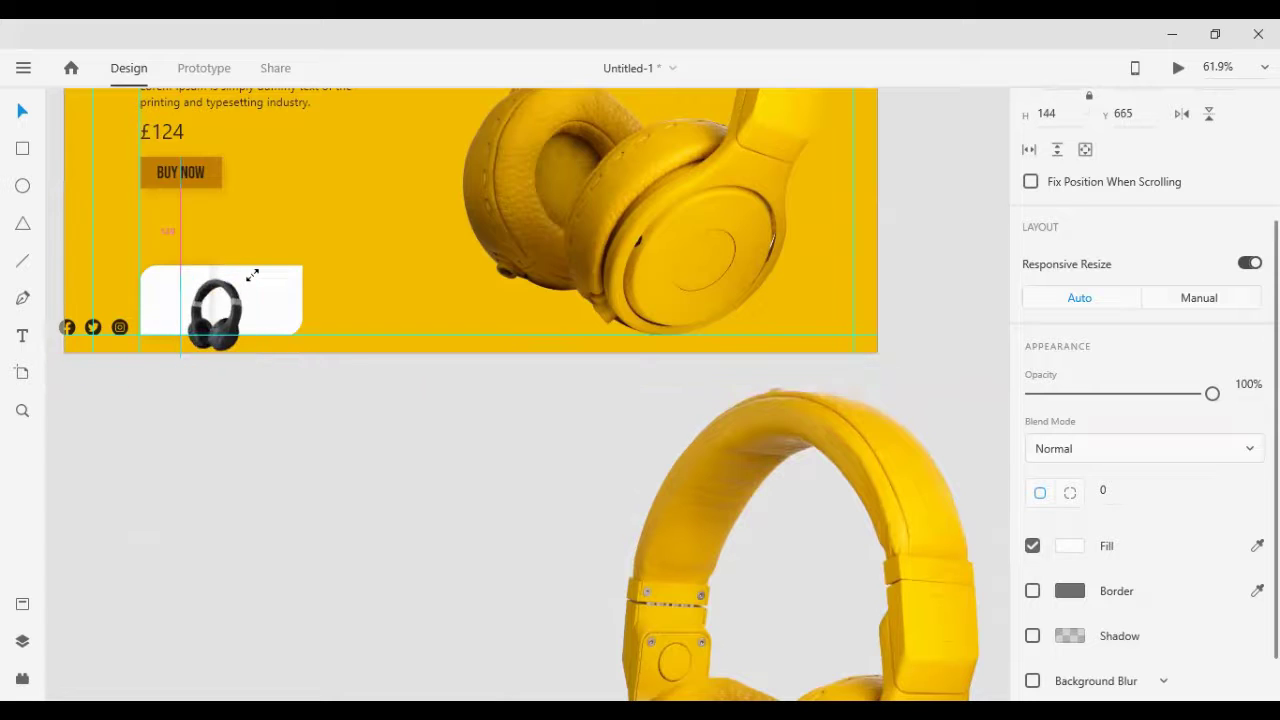
Step: Nudge the small black headphones left and up to Y 625 so they sit centered over the narrow rectangle
key("shift+Left")
key("shift+Left")
key("shift+Left")
key("shift+Left")
key("shift+Left")
key("shift+Left")
key("shift+Up")
key("shift+Up")
key("shift+Up")
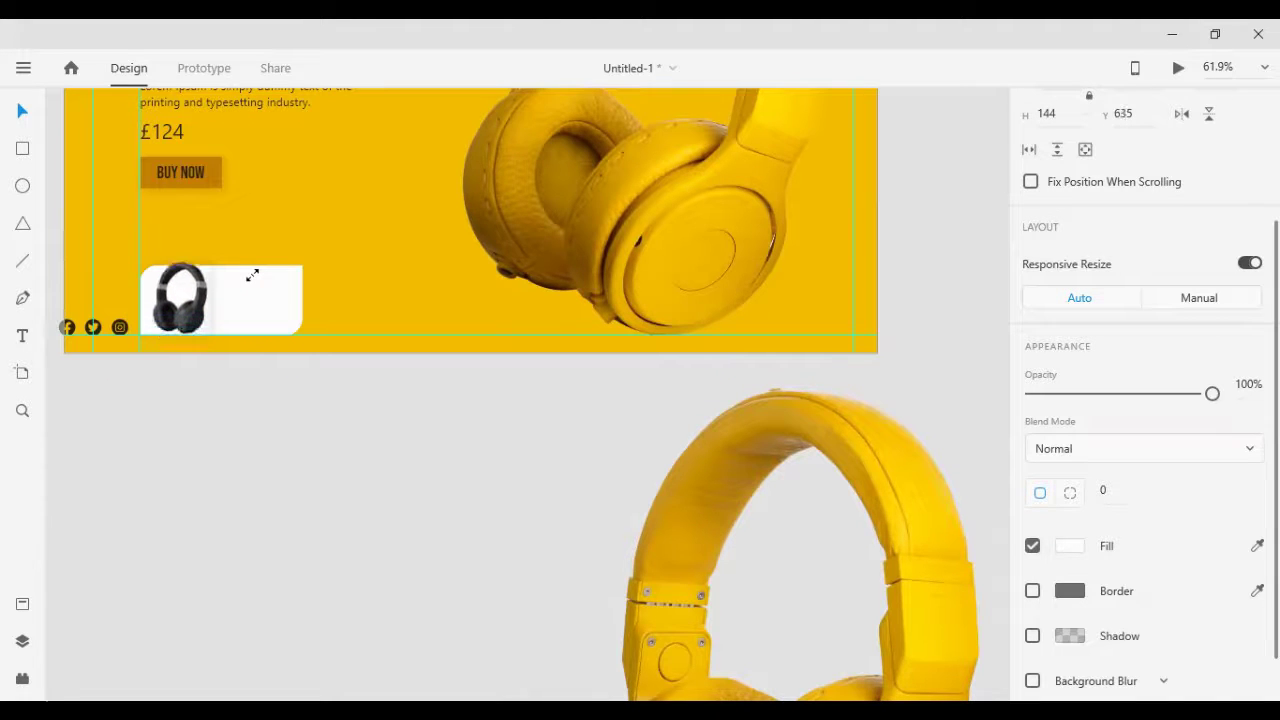
key("shift+Left")
key("shift+Up")
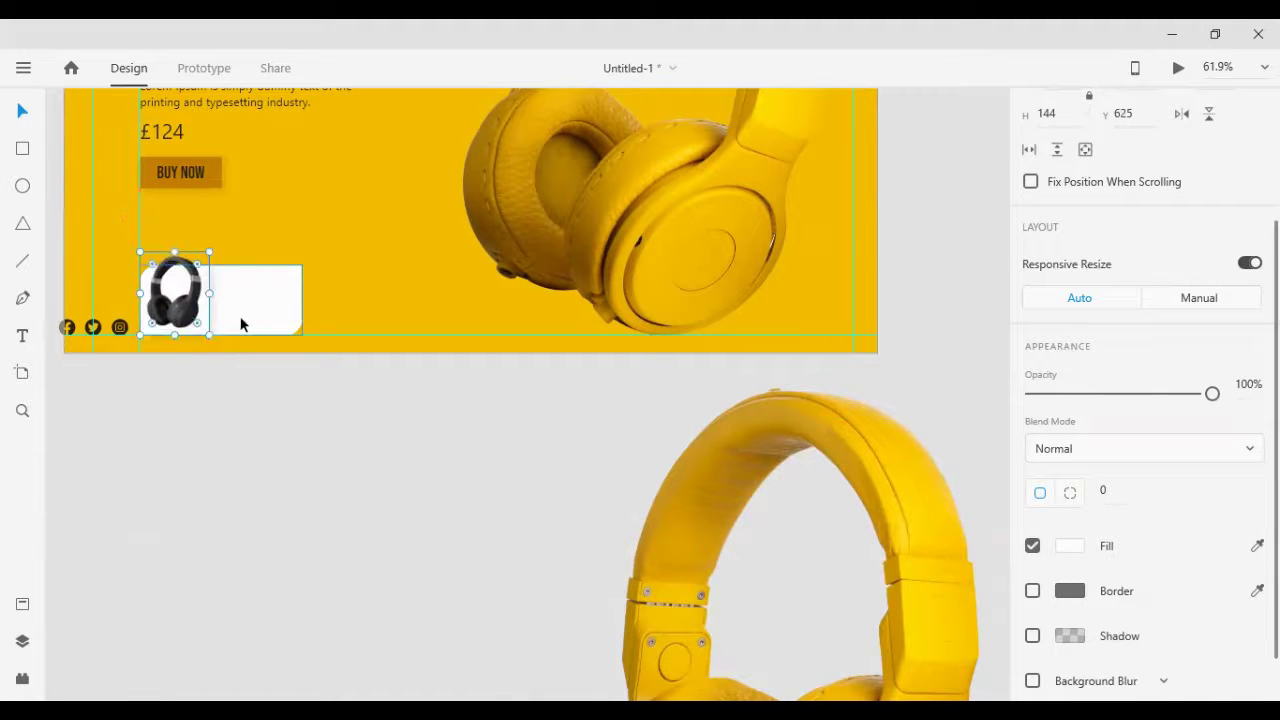
Step: Duplicate the complete card with its black headphones and shift the copy horizontally to X 440, leaving a 30 gap
left_click(168, 450)
left_click_drag(168, 450, 276, 320)
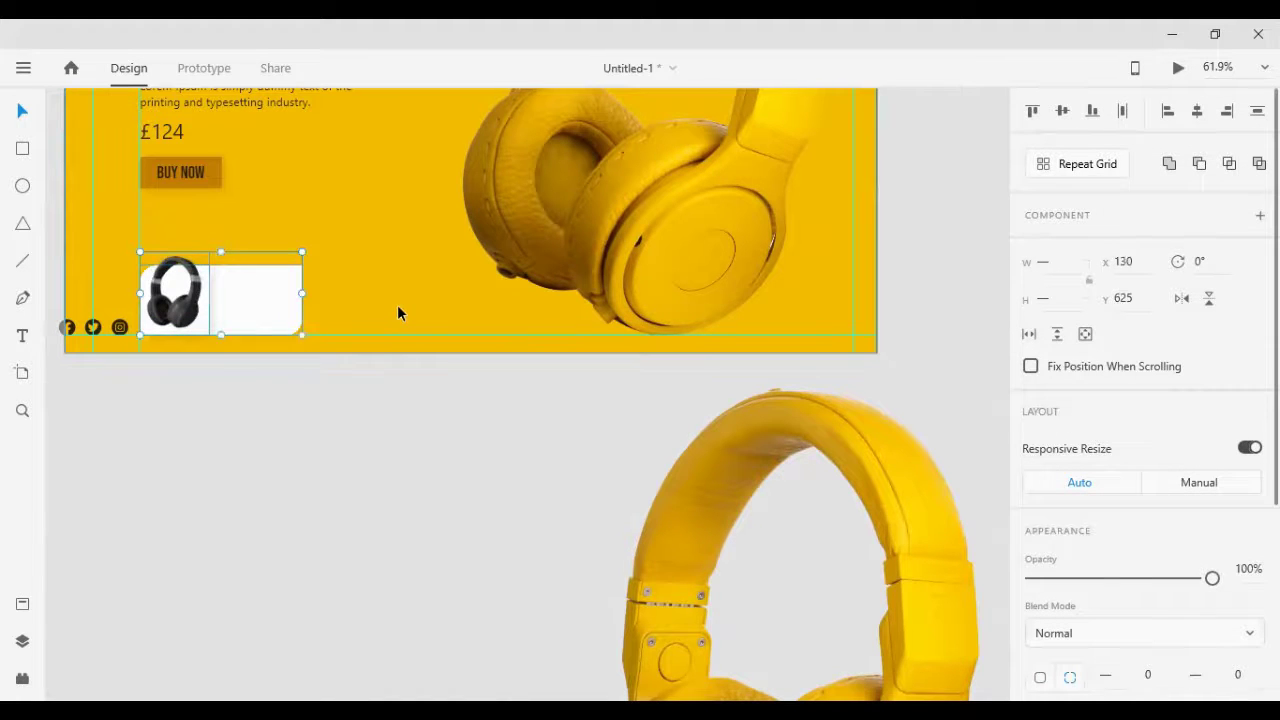
key("ctrl+d")
key("shift+Right")
key("shift+Right")
key("shift+Right")
key("shift+Right")
key("shift+Right")
key("shift+Right")
key("shift+Right")
key("shift+Right")
key("shift+Right")
key("shift+Right")
key("shift+Right")
key("shift+Right")
key("shift+Right")
key("shift+Right")
key("shift+Right")
key("shift+Right")
key("shift+Right")
key("shift+Right")
key("shift+Right")
key("shift+Right")
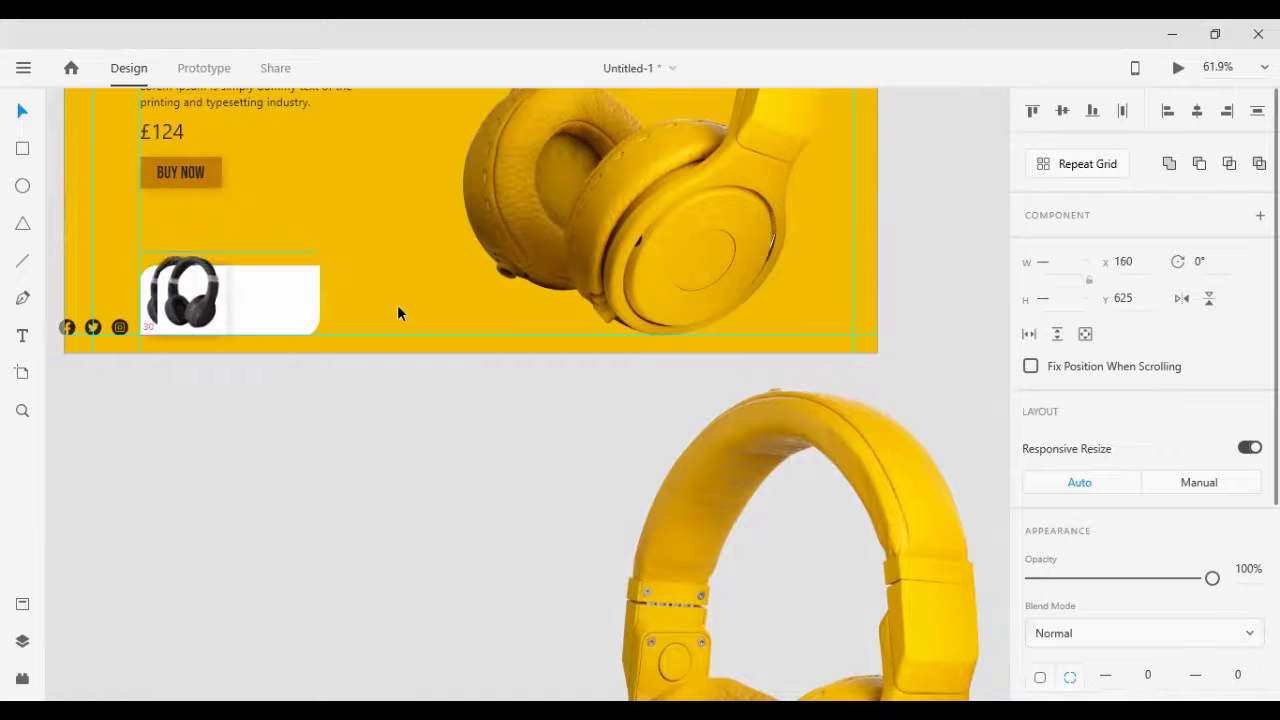
key("shift+Right")
key("shift+Right")
key("shift+Right")
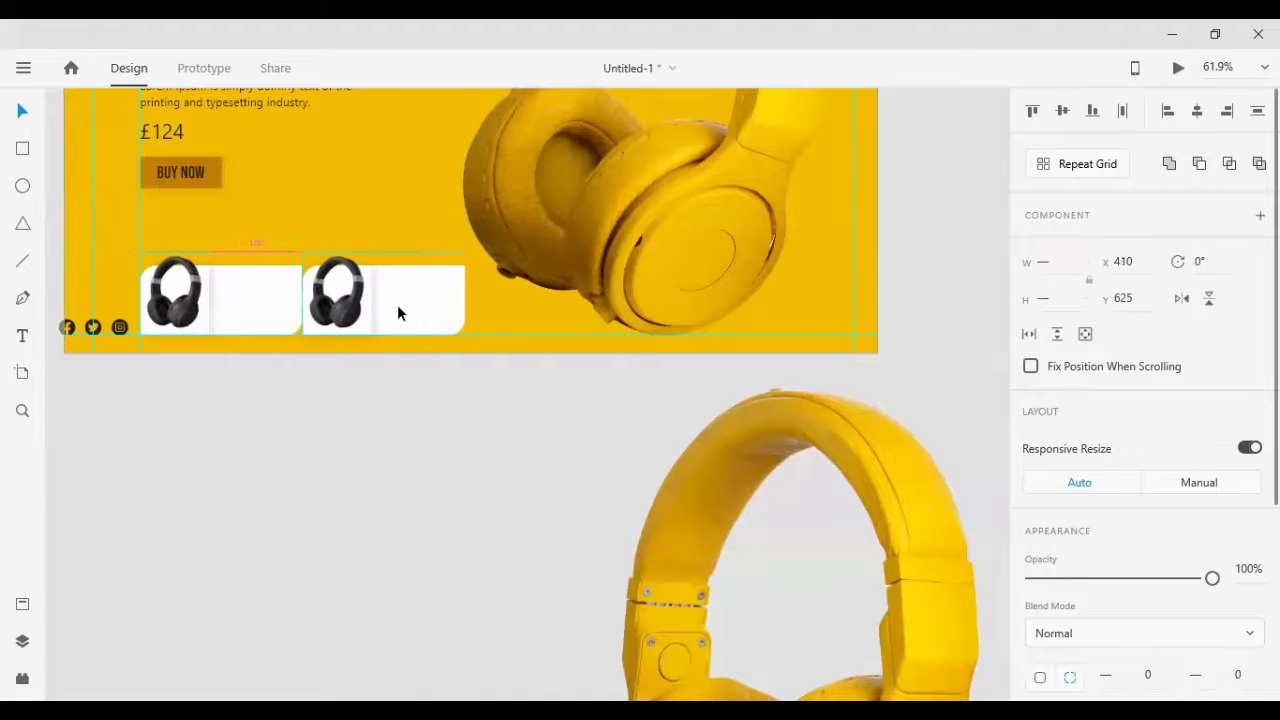
key("shift+Right")
key("shift+Right")
key("shift+Right")
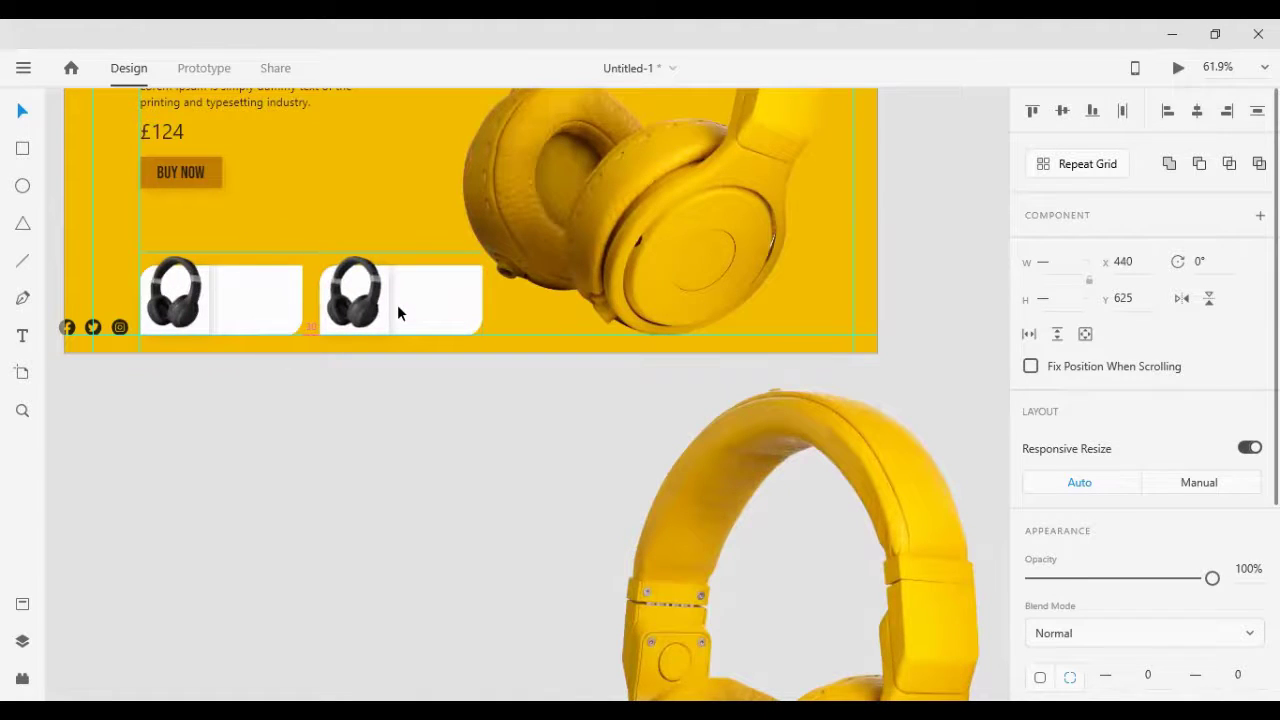
Step: Delete the black headphones from the second card
left_click(471, 482)
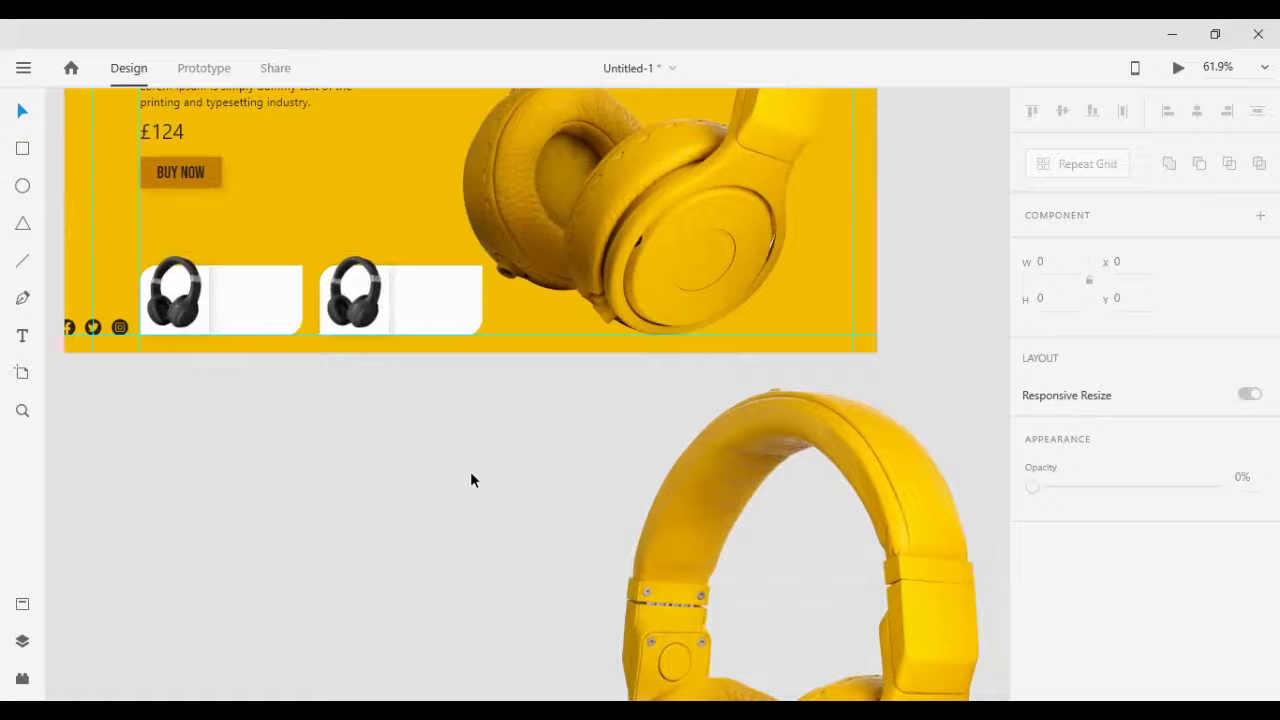
left_click(362, 307)
key("Delete")
Step: Shrink the spare yellow headphones image to 95 × 134 and place it on the second card at X 448, Y 608
left_click_drag(683, 543, 459, 541)
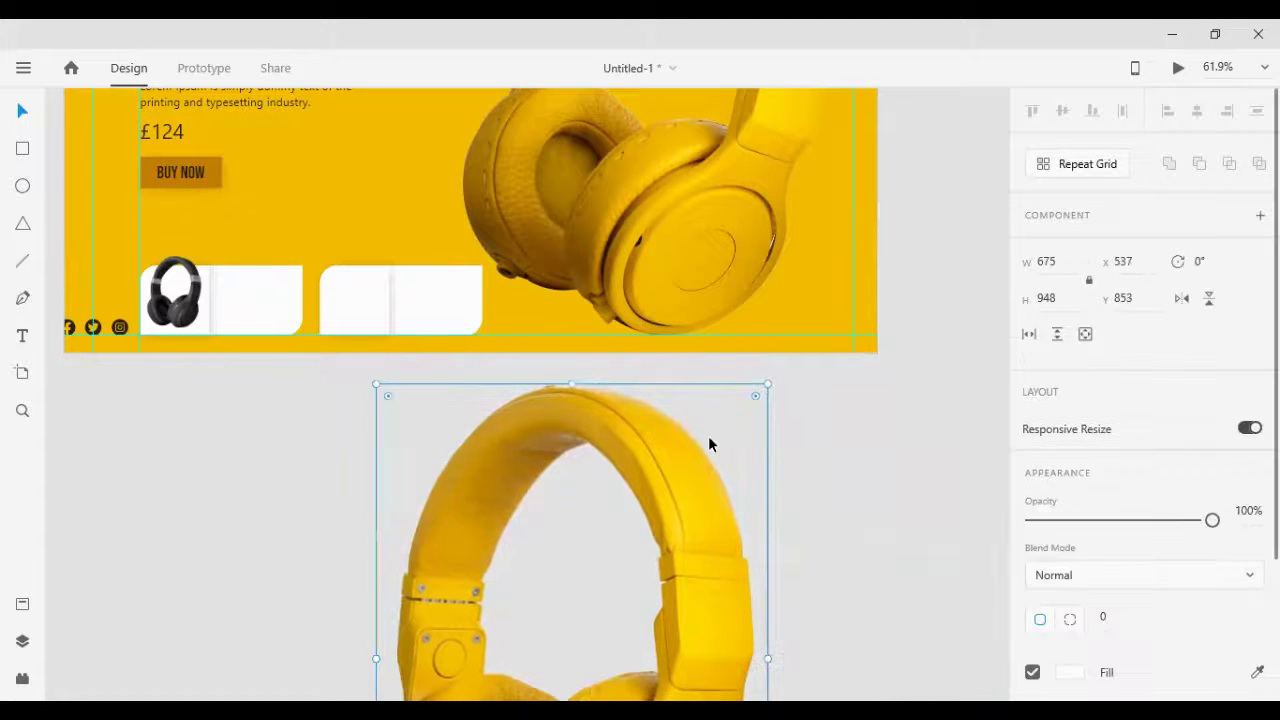
scroll(709, 444, "down", 1)
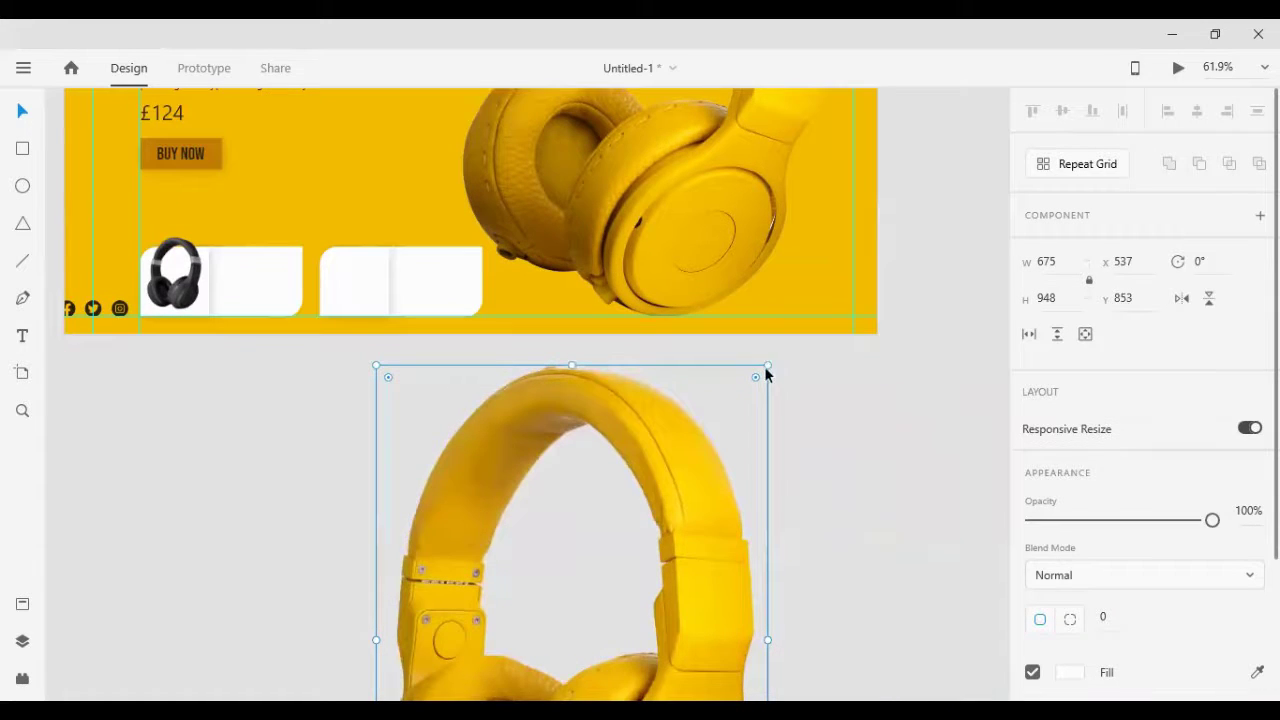
left_click_drag(766, 368, 618, 550)
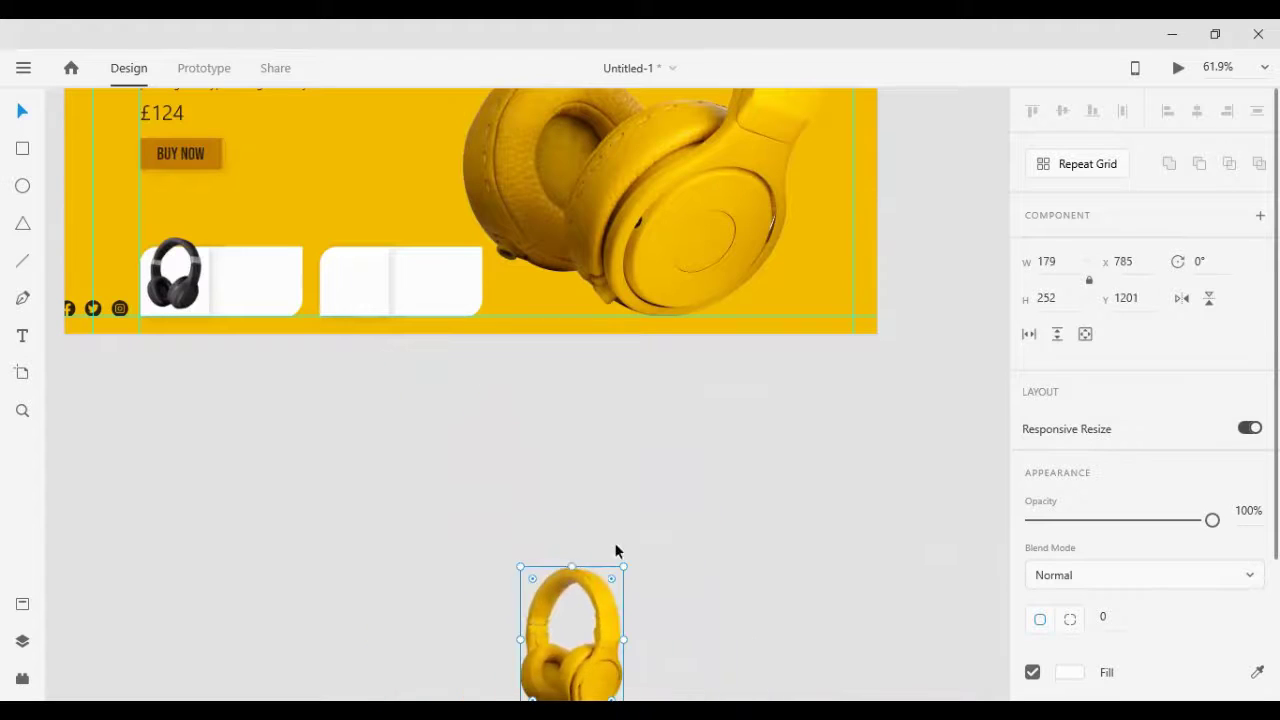
left_click_drag(594, 602, 356, 243)
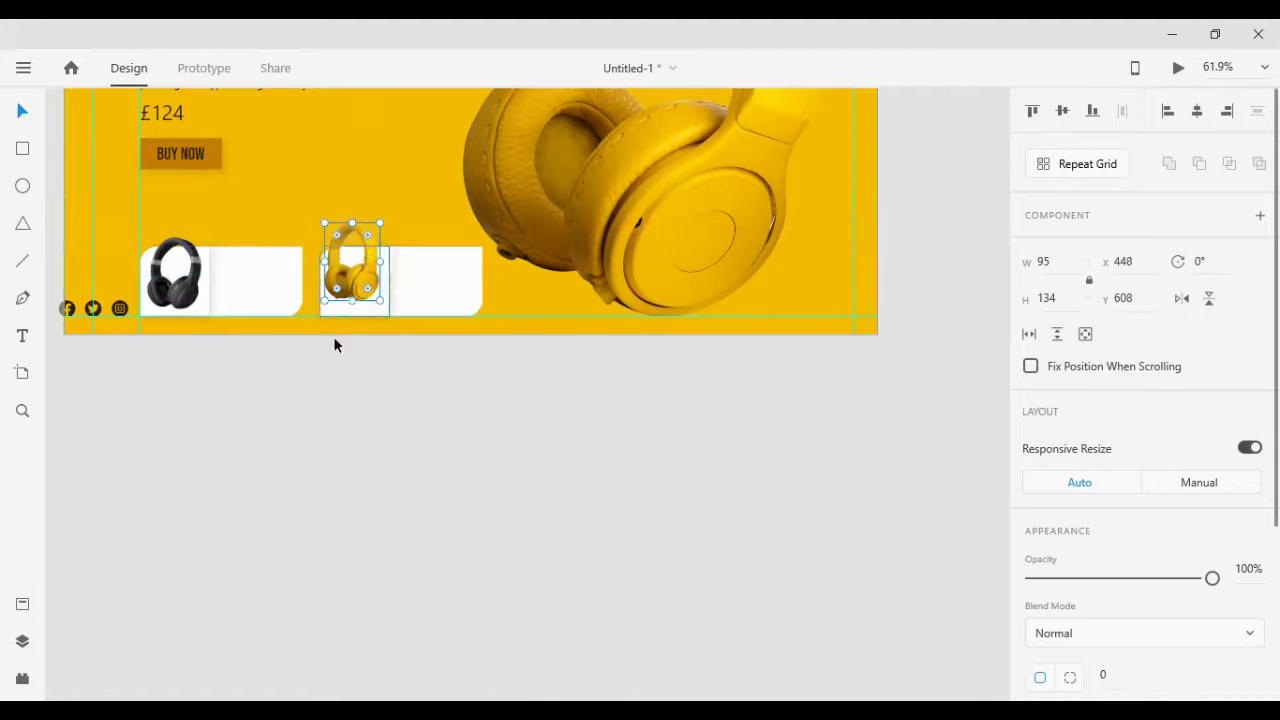
Step: Try a third product card by duplicating the yellow headphones card and shifting the copy to X 680, and delete that copy
left_click(439, 298, "shift")
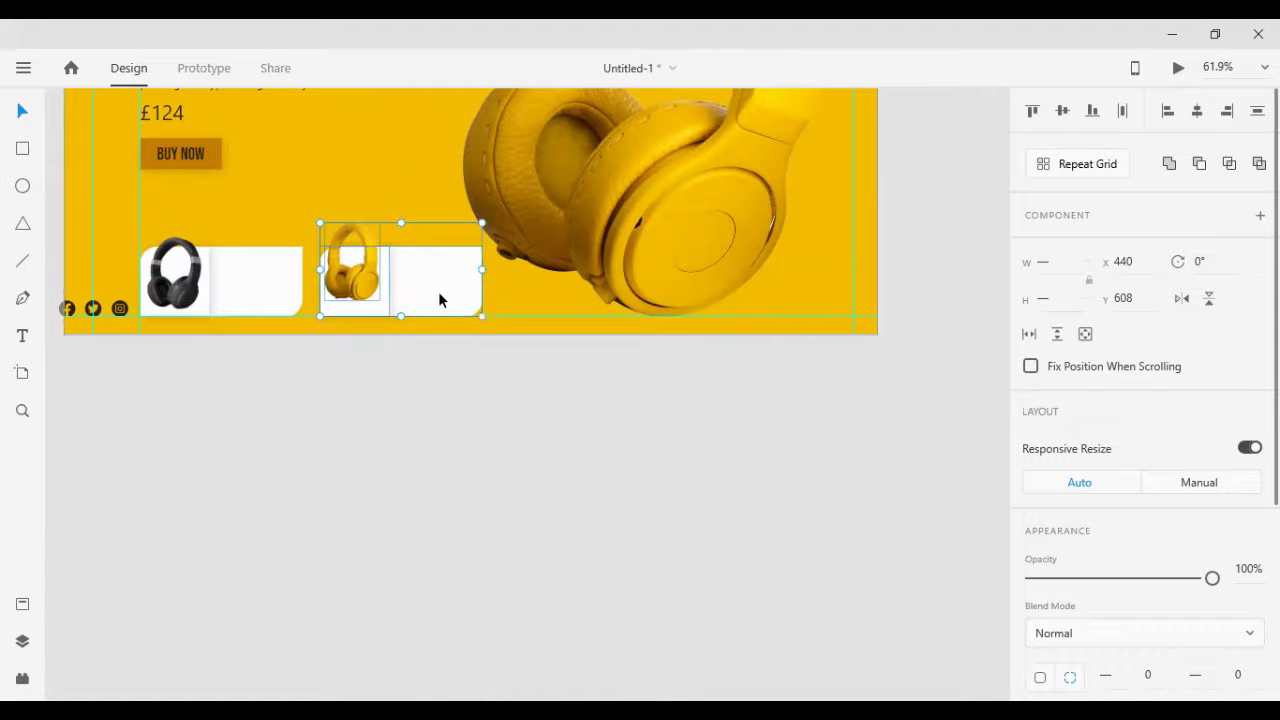
key("ctrl+d")
key("shift+Right")
key("shift+Right")
key("shift+Right")
key("shift+Right")
key("shift+Right")
key("shift+Right")
key("shift+Right")
key("shift+Right")
key("shift+Right")
key("shift+Right")
key("shift+Right")
key("shift+Right")
key("shift+Right")
key("shift+Right")
key("shift+Right")
key("shift+Right")
key("shift+Right")
key("shift+Right")
key("shift+Right")
key("shift+Right")
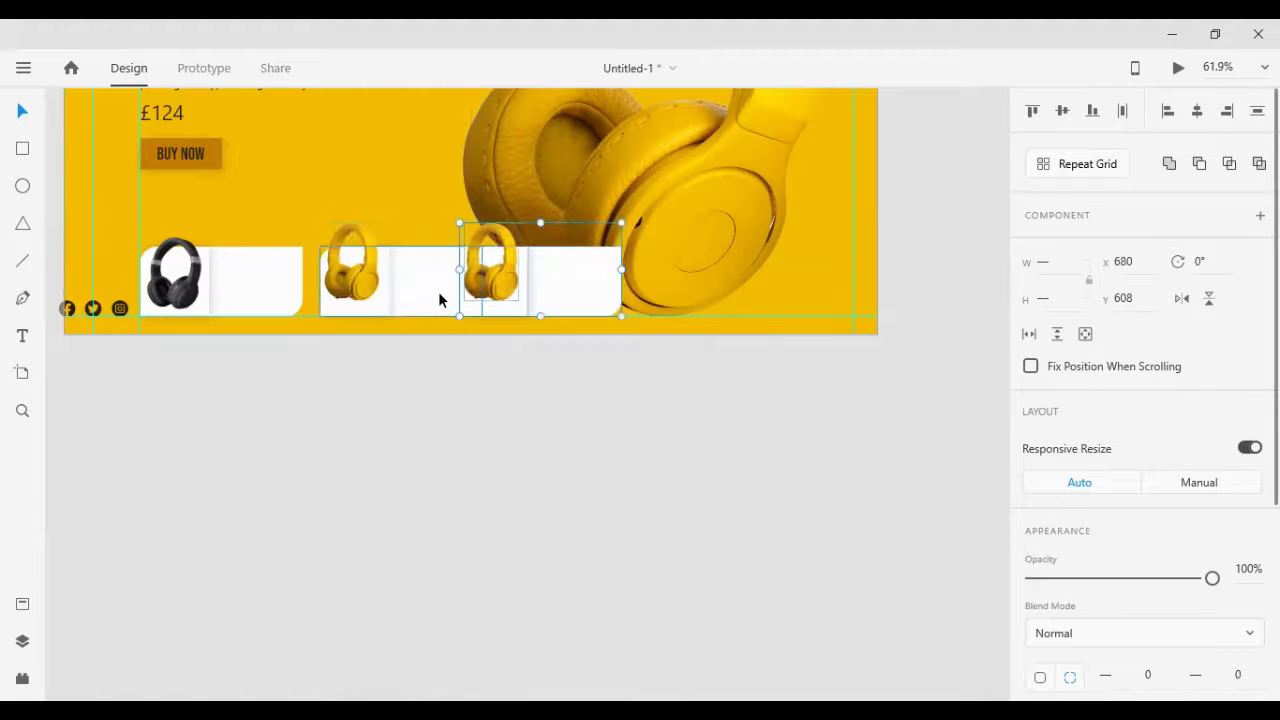
key("Delete")
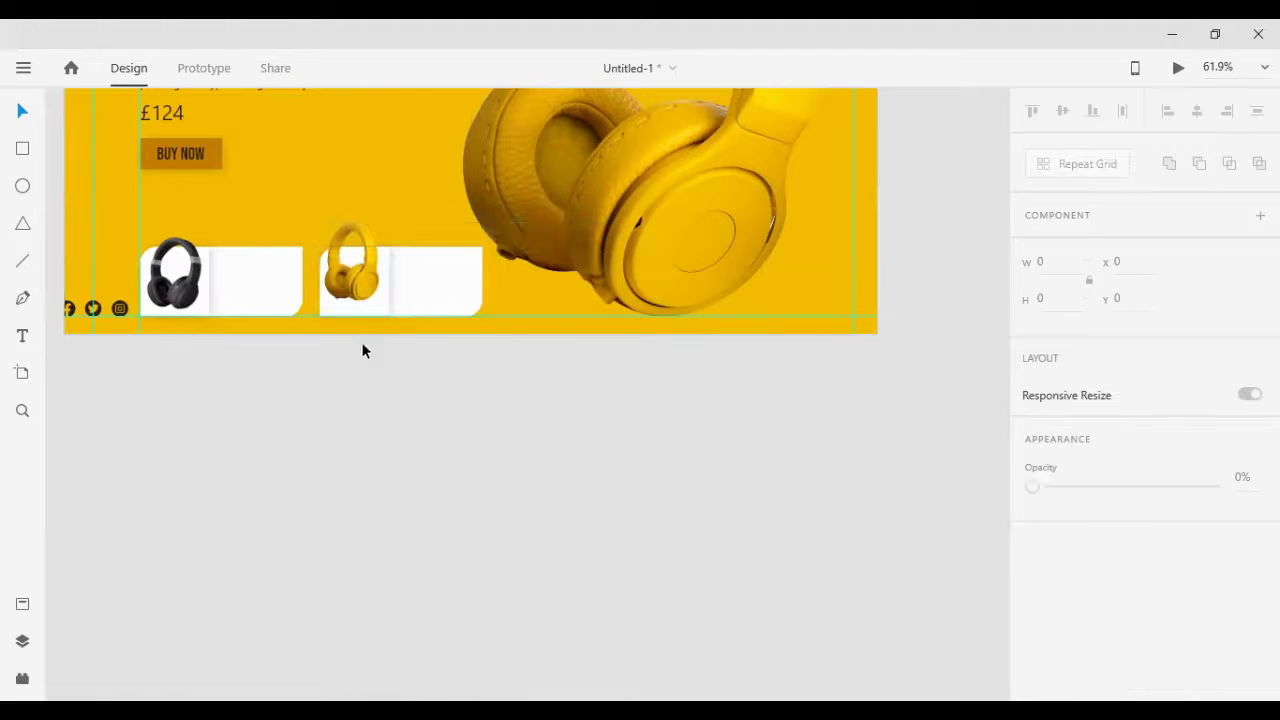
Step: Nudge the small yellow headphones on the second card to X 452, Y 617
left_click(376, 282)
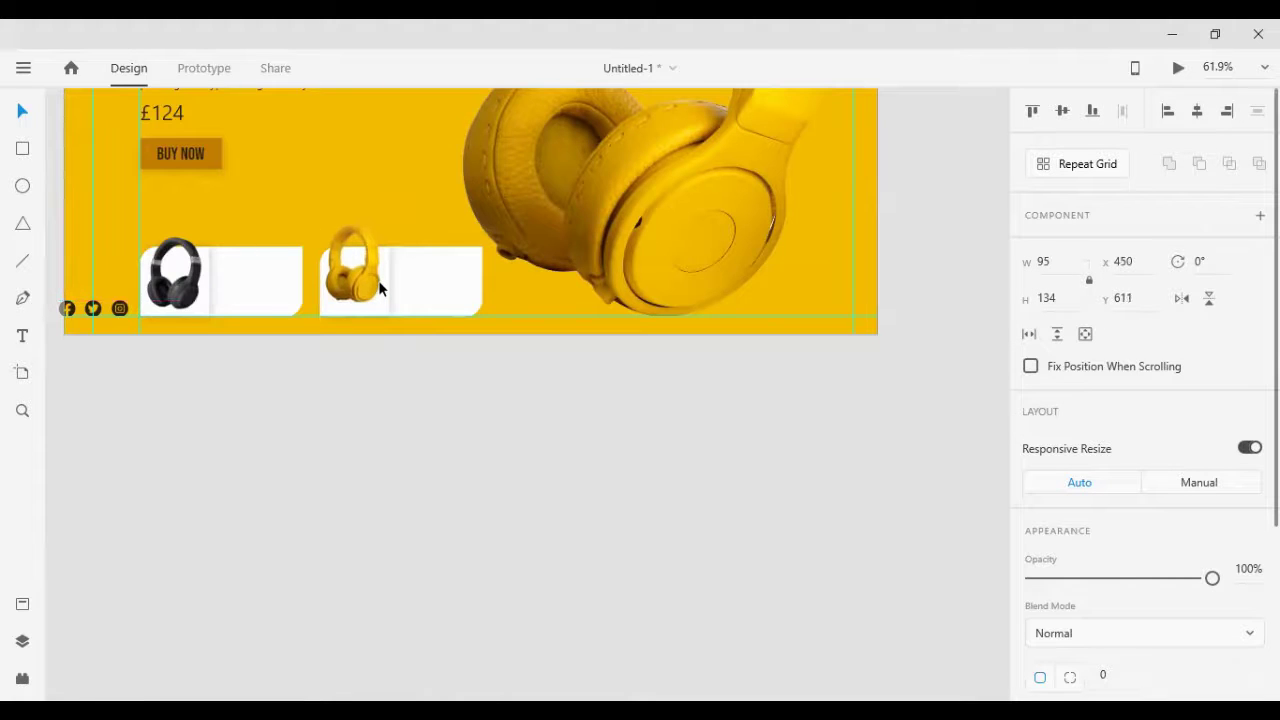
key("Down")
key("Down")
key("Down")
key("Down")
key("Down")
key("Down")
key("Right")
key("Right")
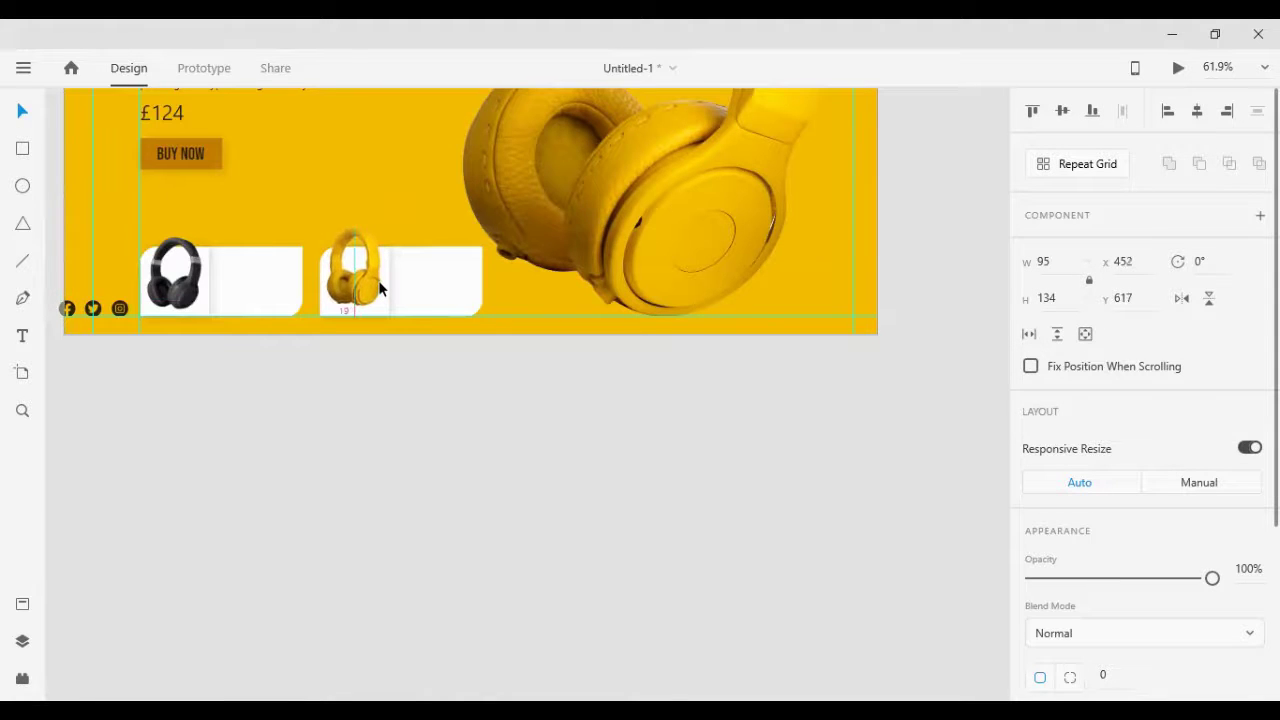
Step: Nudge the small black headphones on the first card up to Y 613
left_click(163, 285)
key("Up")
key("Up")
key("Up")
key("Up")
key("Up")
key("Up")
key("Up")
key("Up")
key("Up")
key("Up")
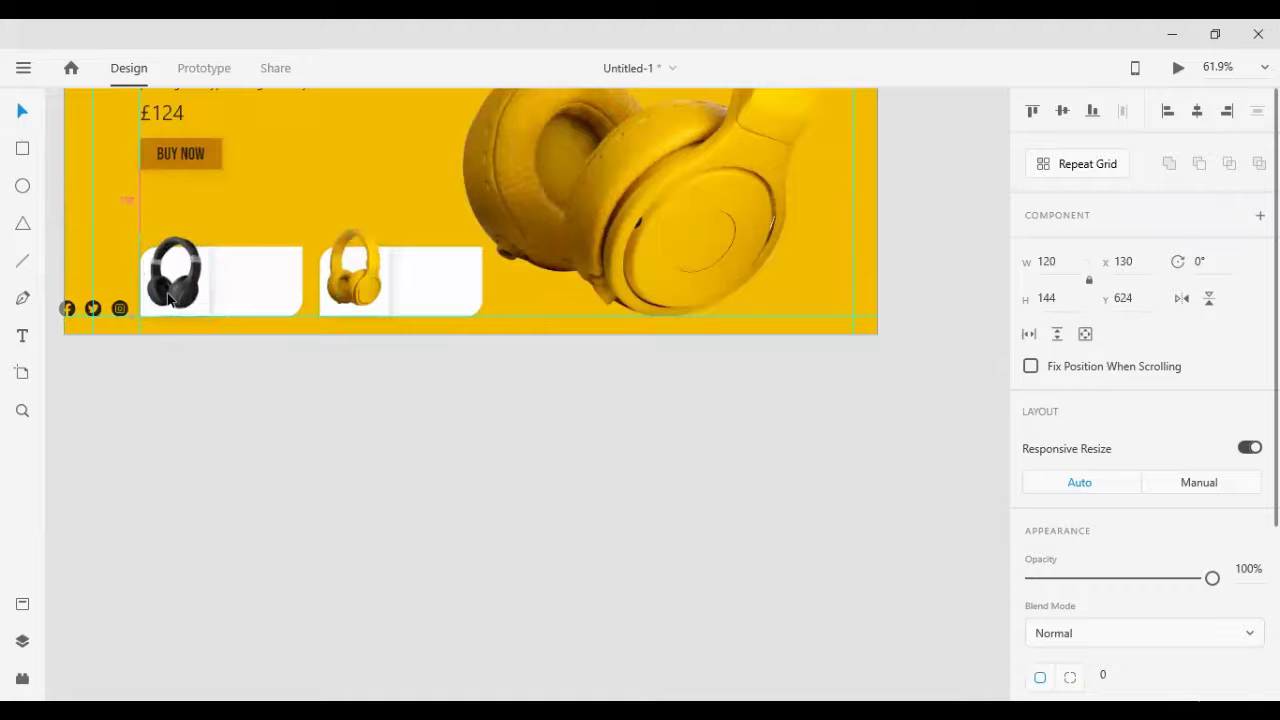
key("Up")
key("Up")
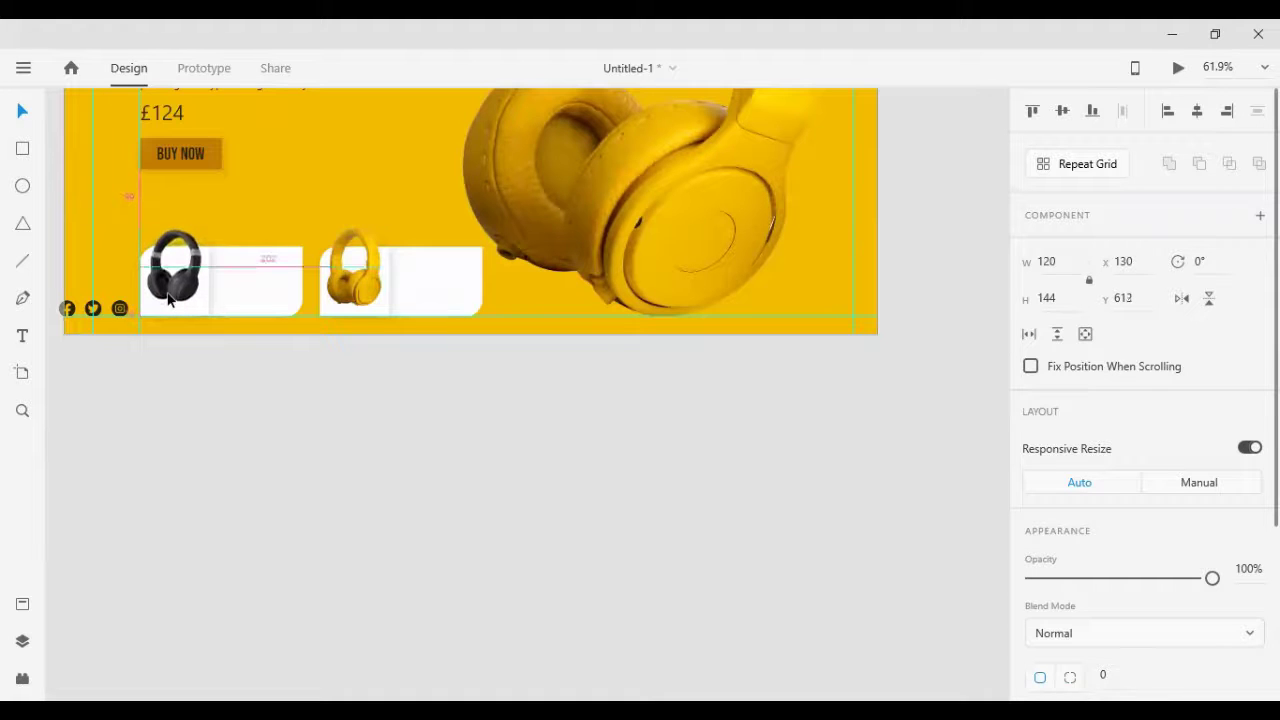
left_click(249, 409)
Step: Duplicate the BUY NOW button below the artboard, ungroup the copy and delete its orange rectangle, keeping only the text
scroll(249, 409, "up", 1)
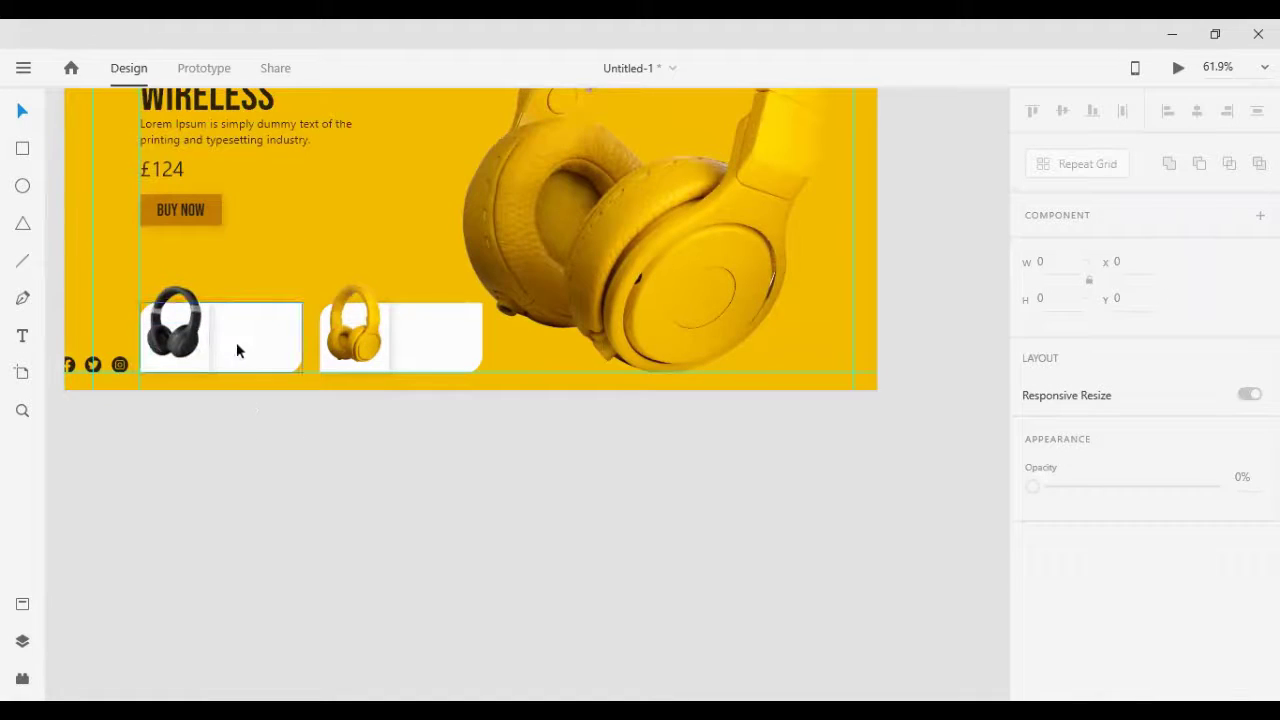
scroll(237, 351, "up", 1)
left_click(176, 246)
left_click_drag(174, 241, 296, 566)
right_click(298, 568)
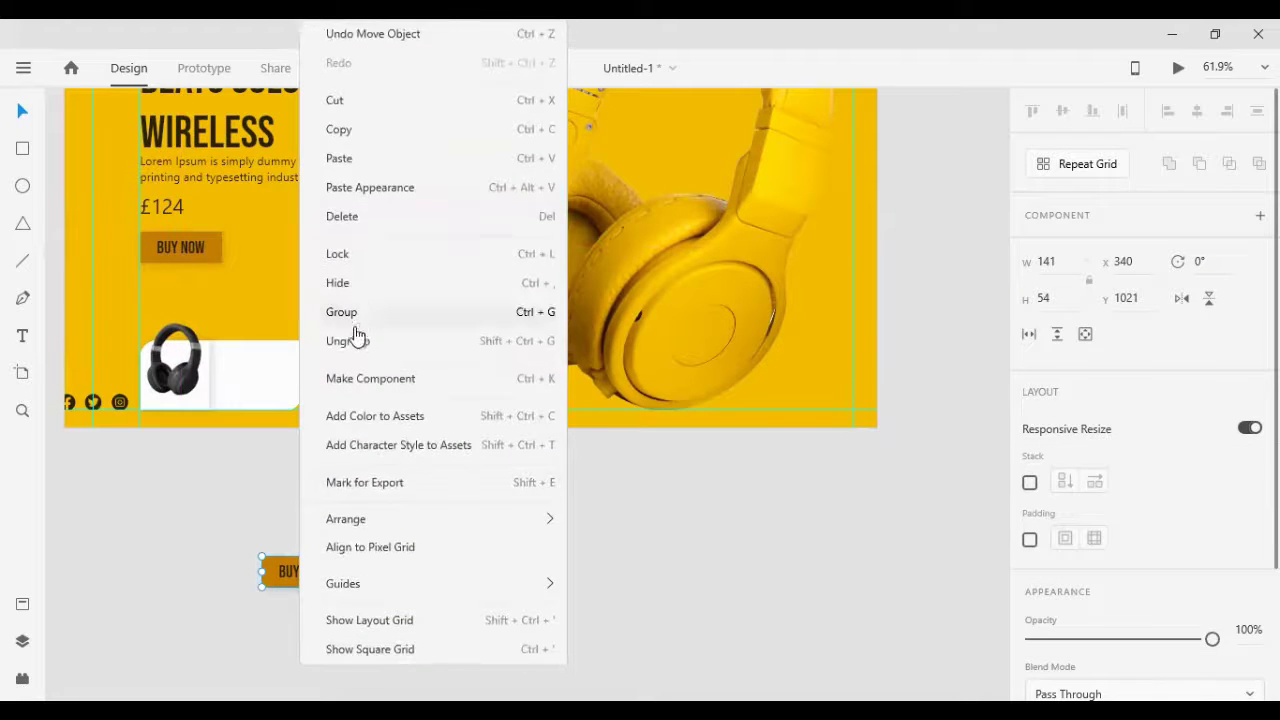
left_click(358, 347)
left_click(484, 527)
left_click(338, 573)
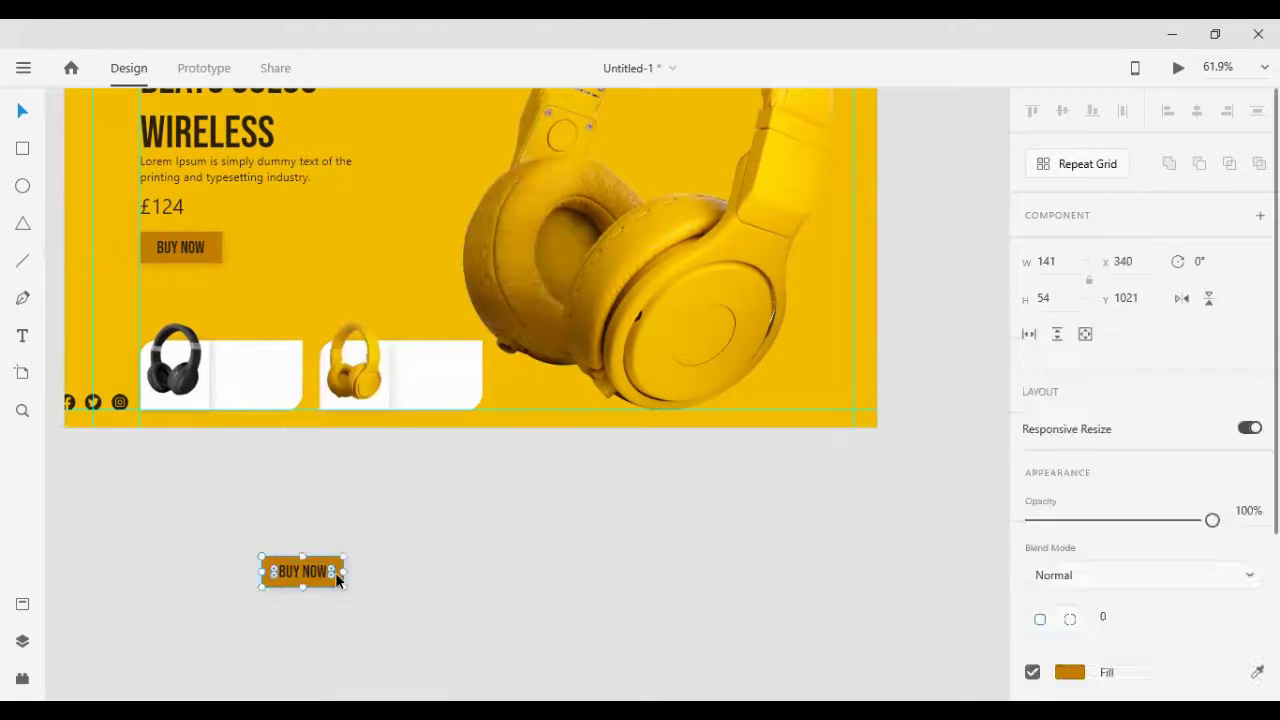
key("Delete")
Step: Place the spare BUY NOW text on the first card beside the black headphones and change it to HEADPHONES
left_click_drag(286, 558, 237, 364)
double_click(237, 371)
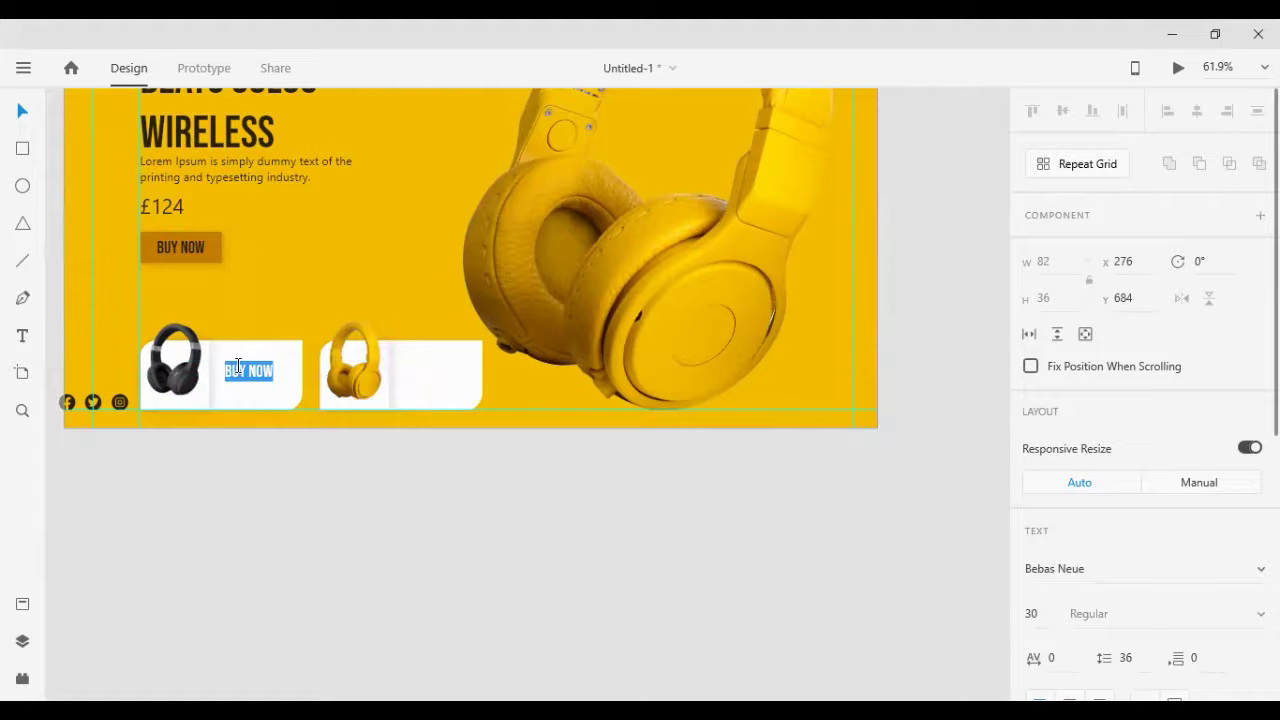
type("HEADPHONES")
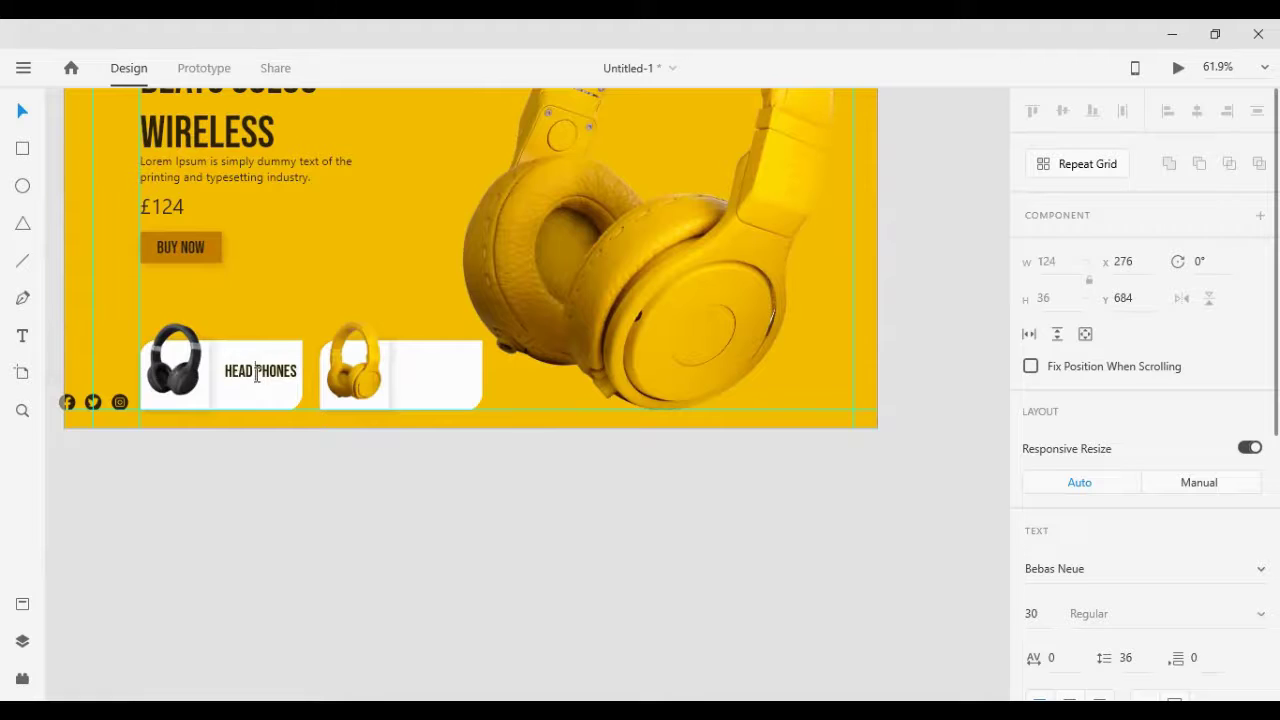
key("BackSpace")
key("Escape")
Step: Set the font size of the first card's HEADPHONES label to 20
scroll(1071, 577, "down", 2)
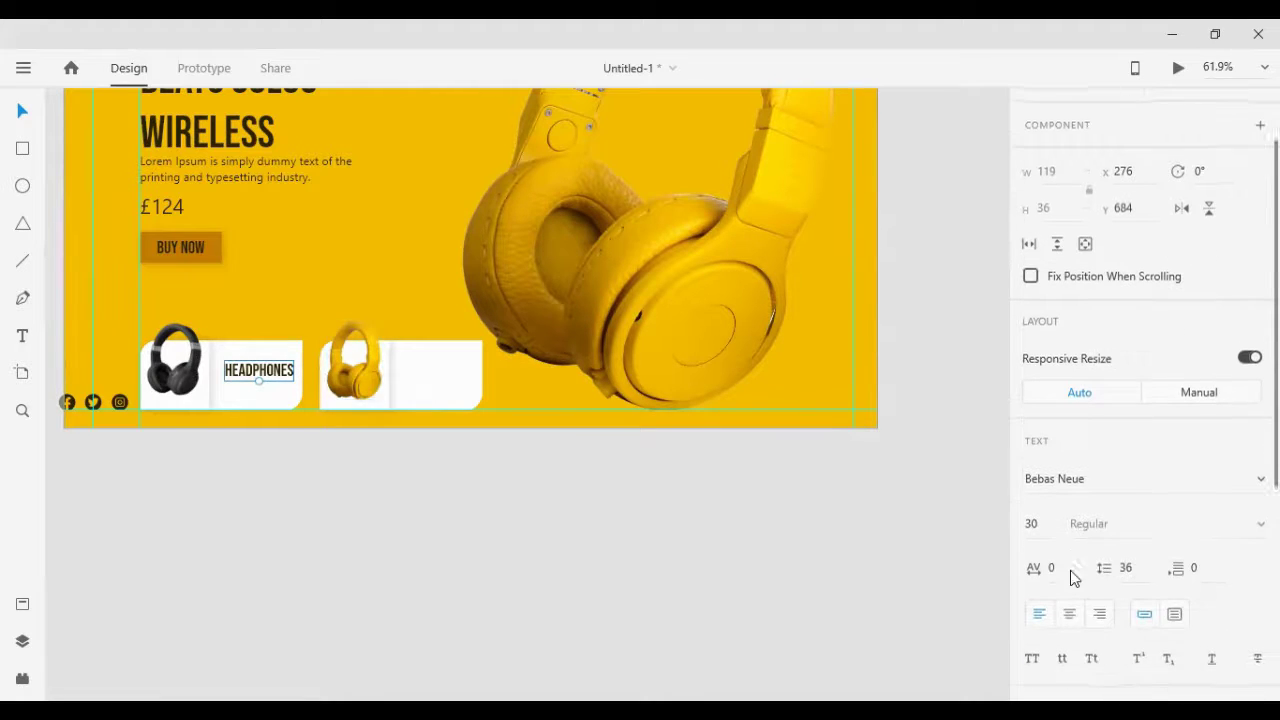
left_click(1042, 522)
type("20")
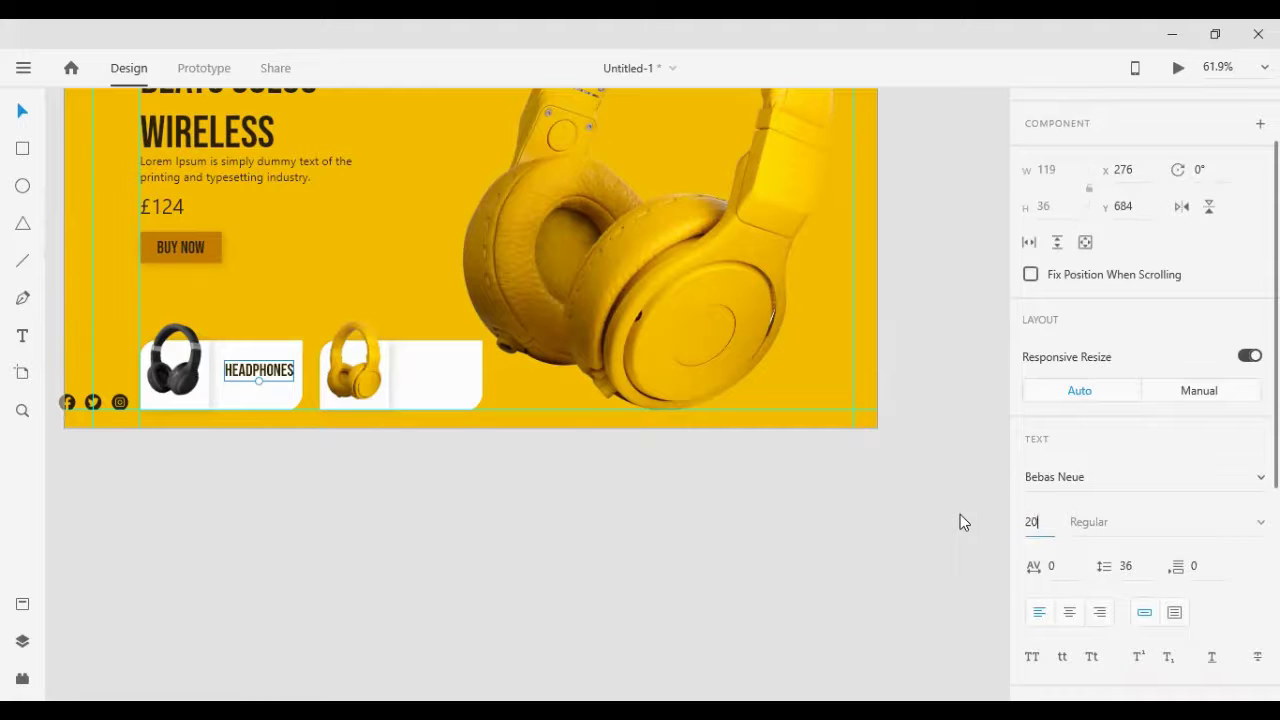
key("Return")
Step: Nudge the HEADPHONES label near the top of the first card to X 269, Y 666
key("shift+Up")
key("shift+Up")
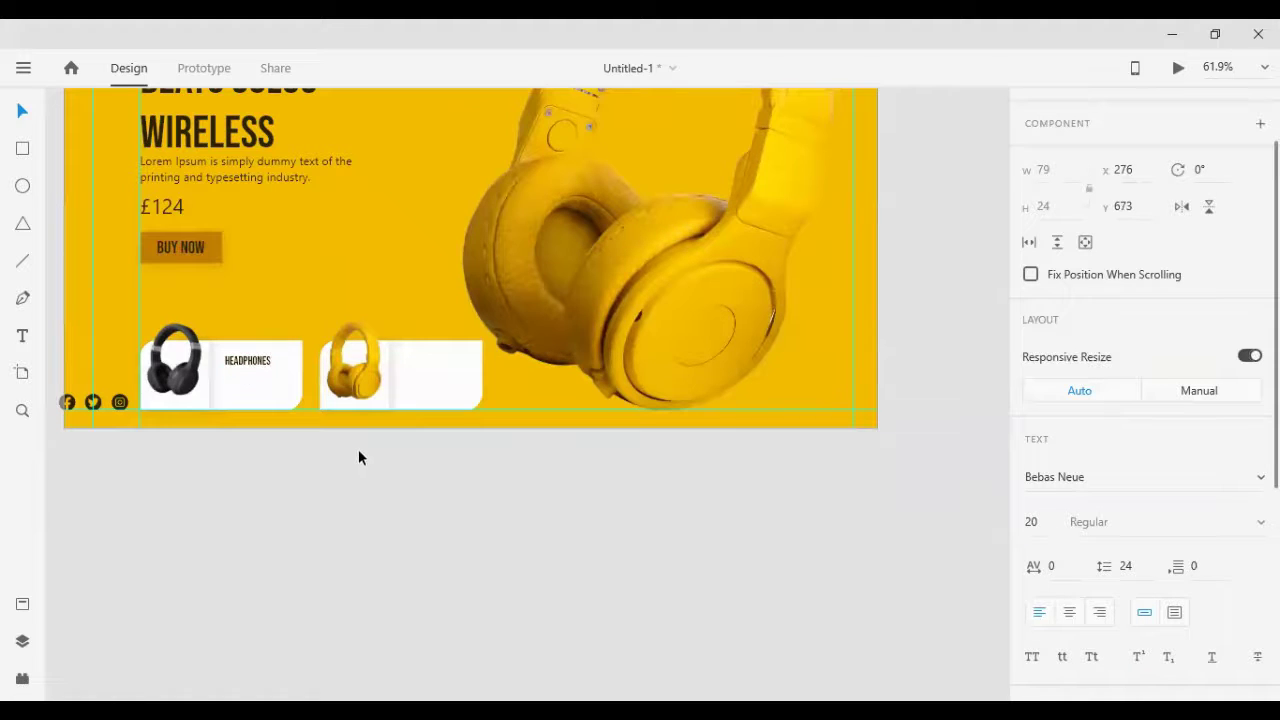
key("shift+Left")
key("Up")
key("Up")
key("Right")
key("shift+Left")
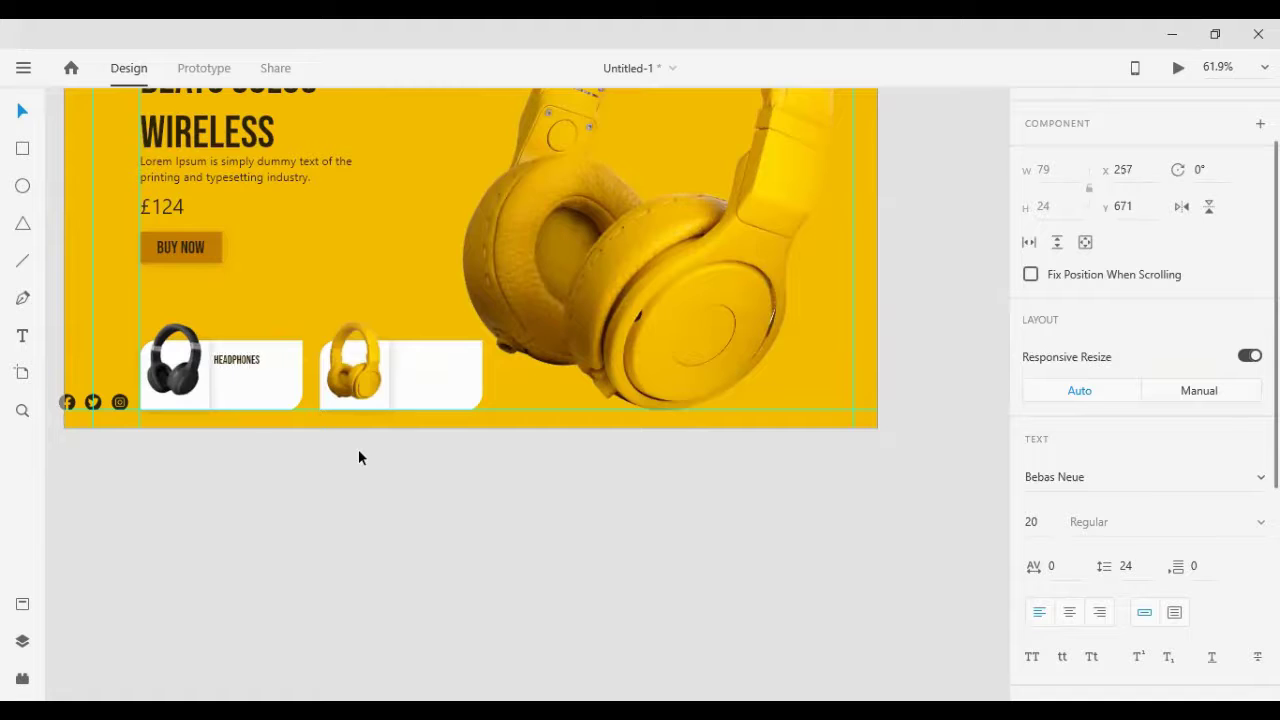
key("Left")
key("Left")
key("Left")
key("Left")
key("Left")
key("Left")
key("Left")
key("Left")
key("shift+Up")
key("shift+Up")
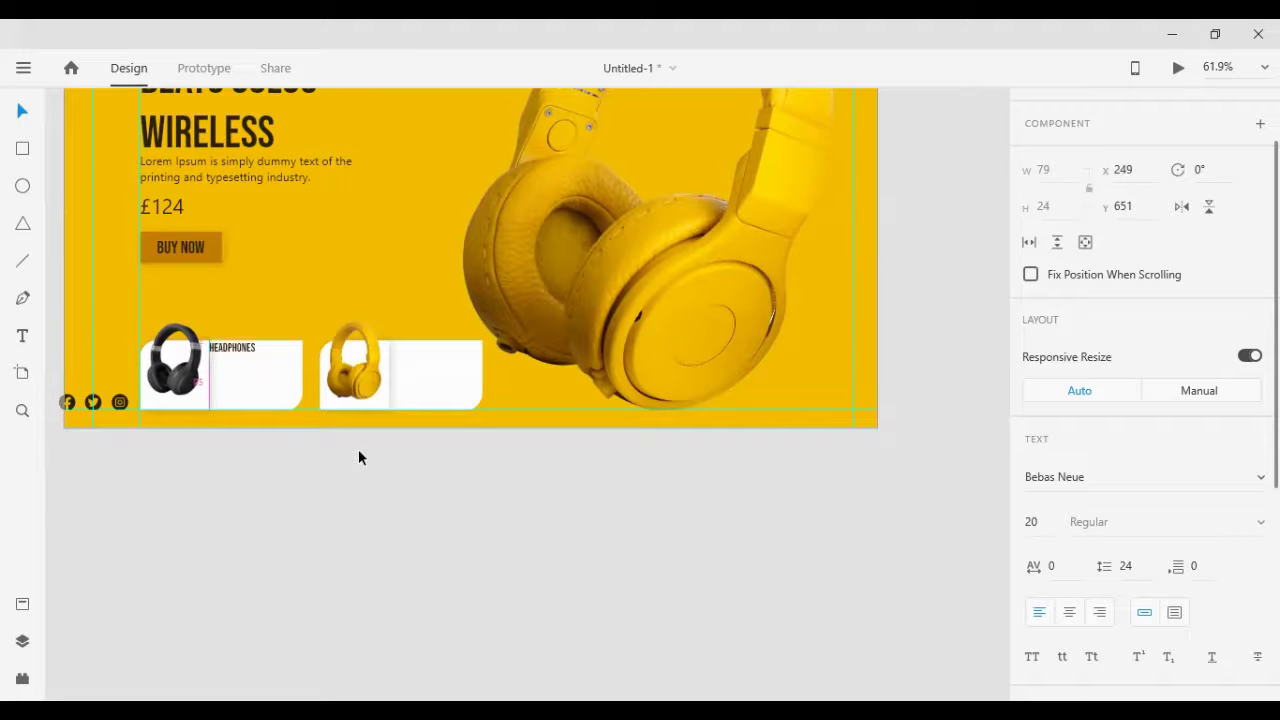
key("Up")
key("Up")
key("Up")
key("shift+Down")
key("shift+Down")
key("shift+Right")
key("shift+Right")
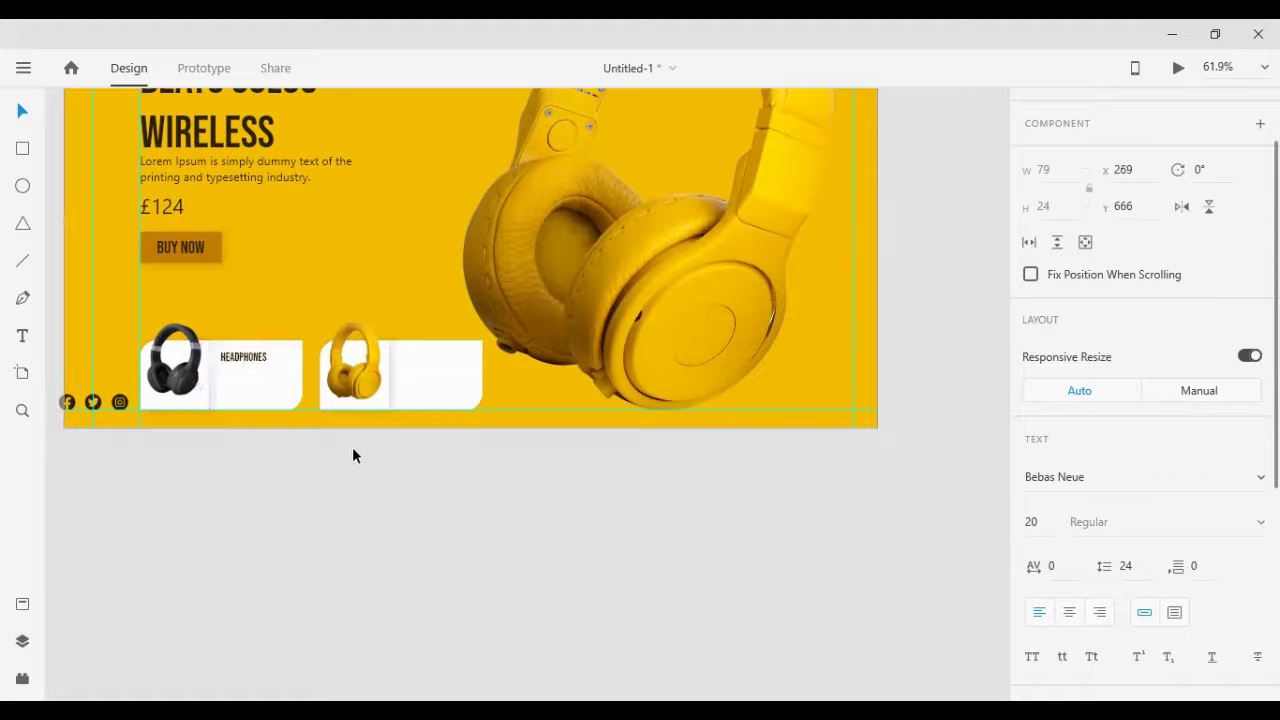
left_click(323, 484)
Step: Duplicate the £124 price and the BUY NOW button together to the empty area below the artboard
scroll(170, 340, "up", 2)
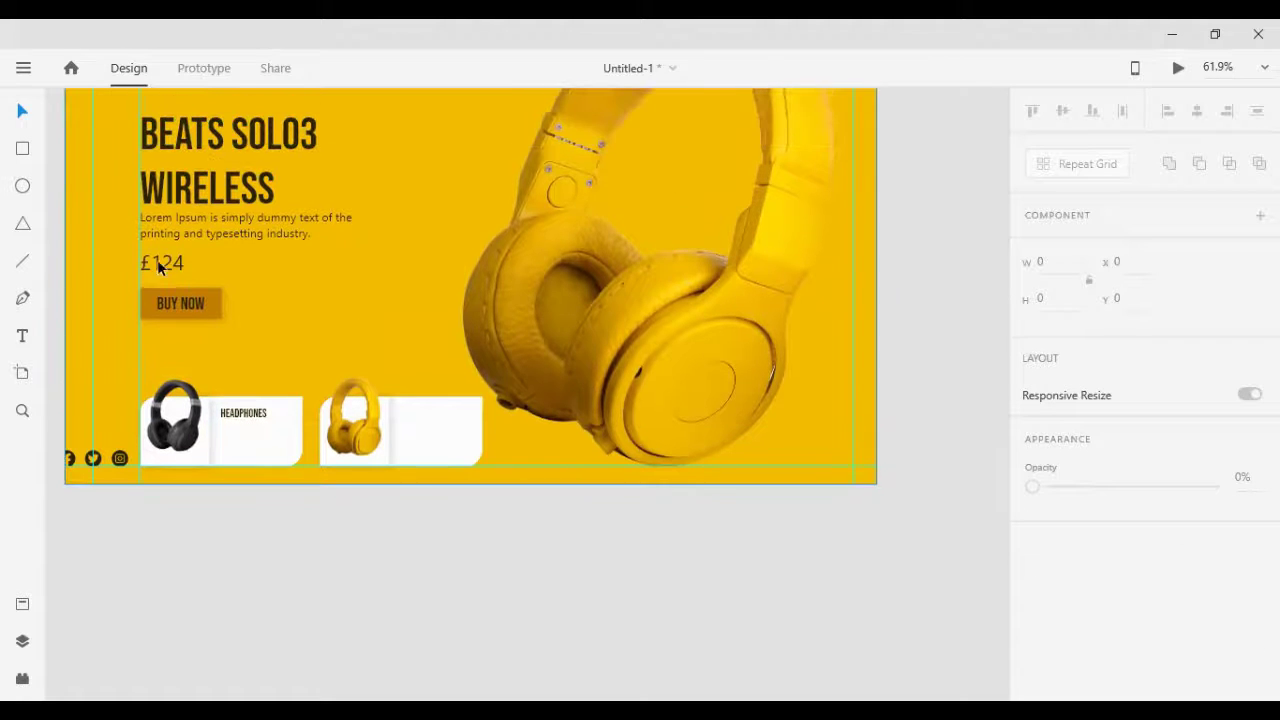
left_click(172, 300)
left_click(155, 264, "shift")
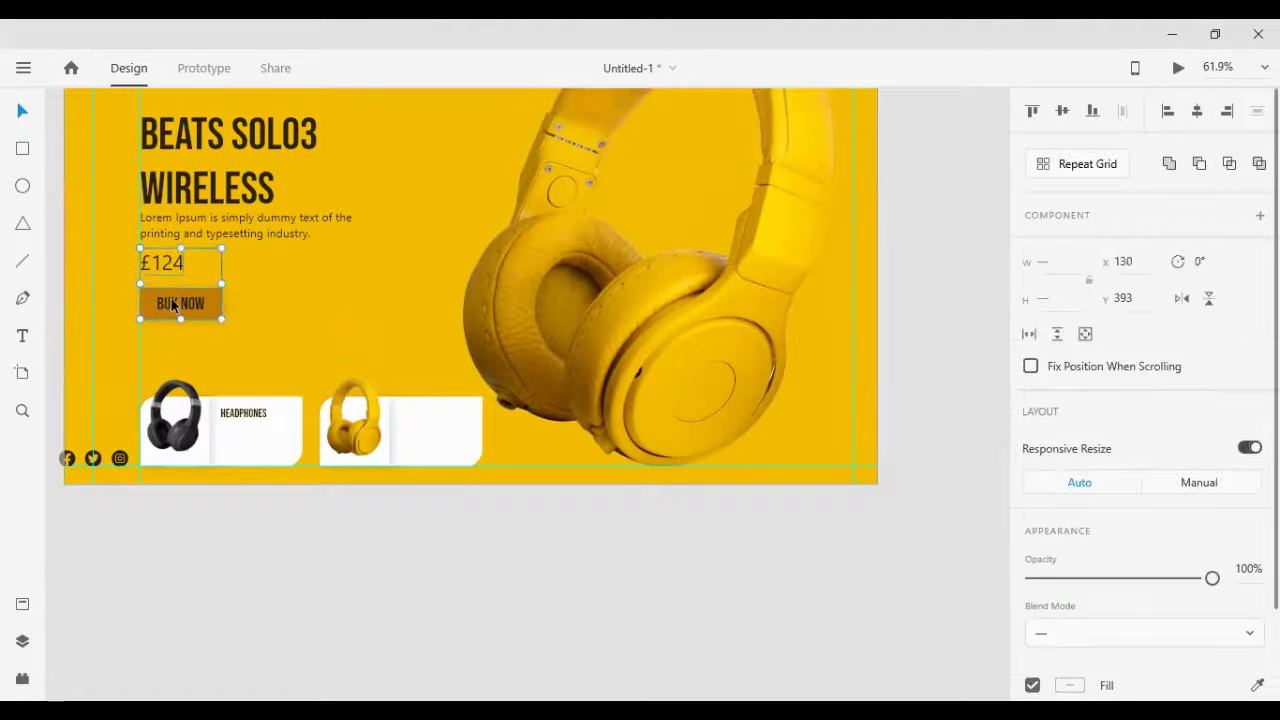
left_click_drag(172, 305, 235, 555)
scroll(326, 540, "down", 2)
left_click(196, 486)
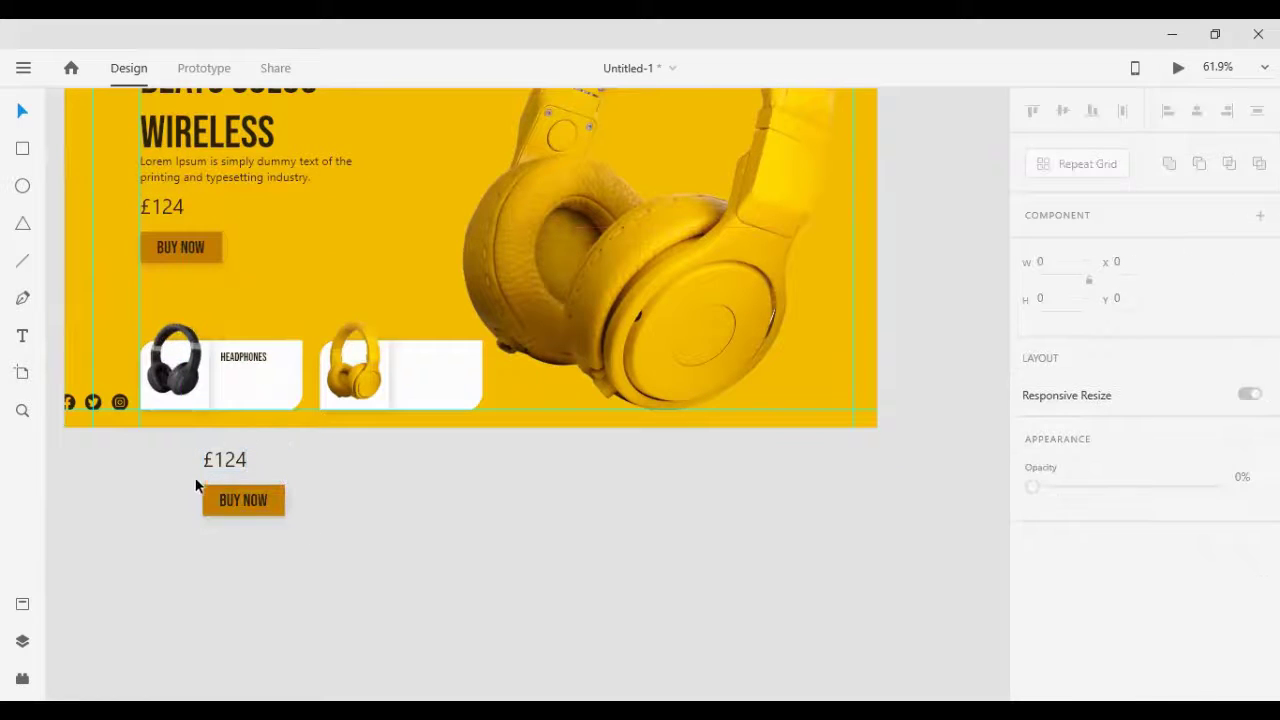
Step: Place the copied £124 price under HEADPHONES on the first card and set its font size to 25
left_click_drag(213, 463, 232, 380)
scroll(1040, 562, "down", 2)
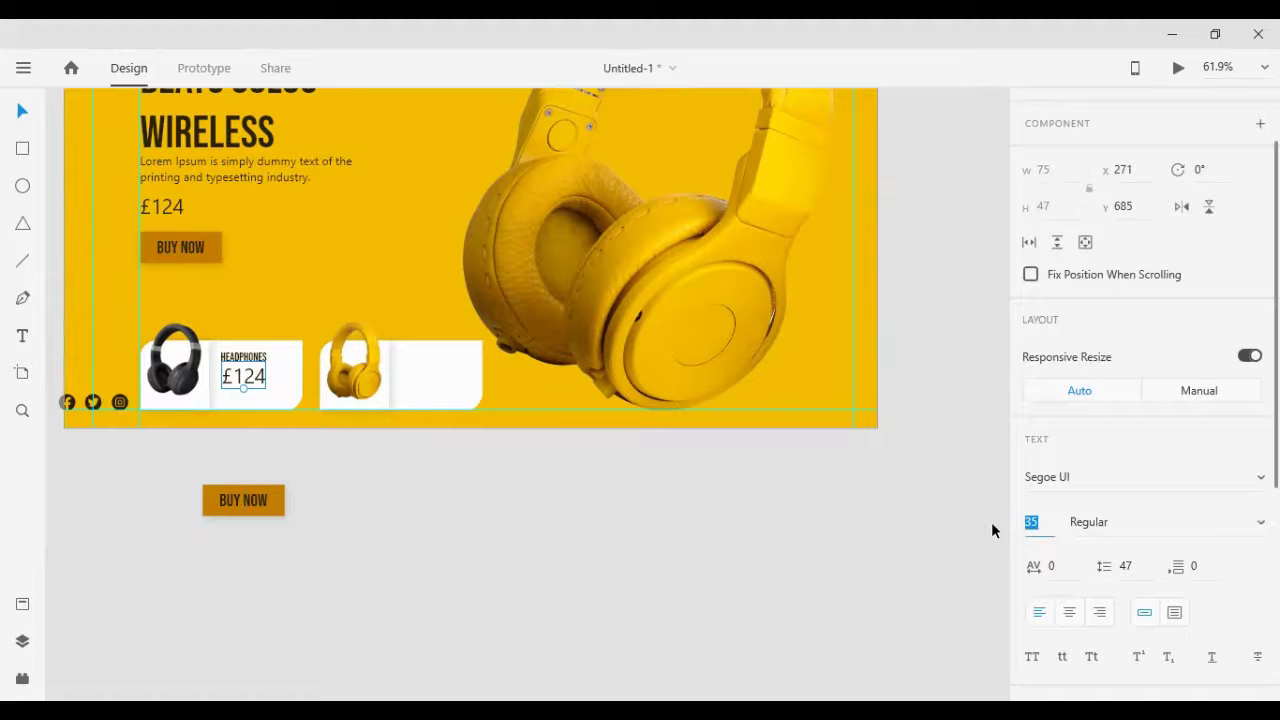
type("15")
key("Return")
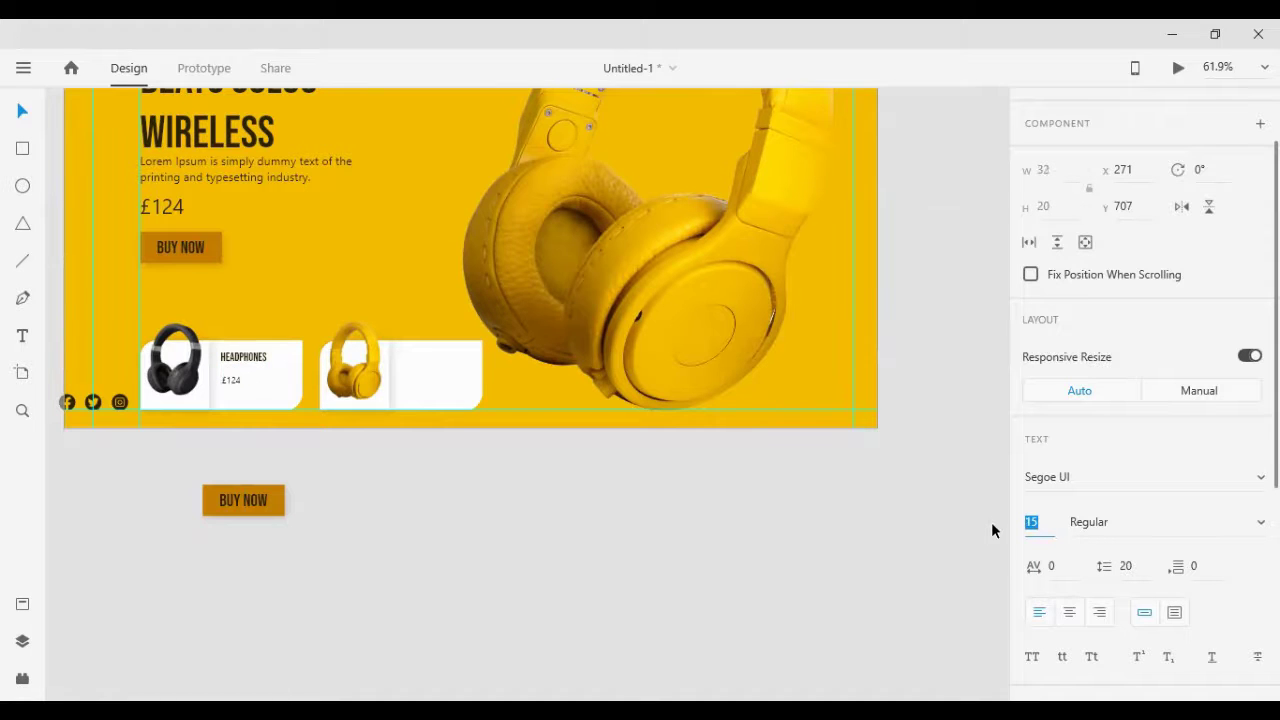
type("25")
key("Return")
left_click(352, 460)
Step: Align the card's £124 price with the HEADPHONES label at X 269 and adjust its vertical spacing below it
left_click(251, 380)
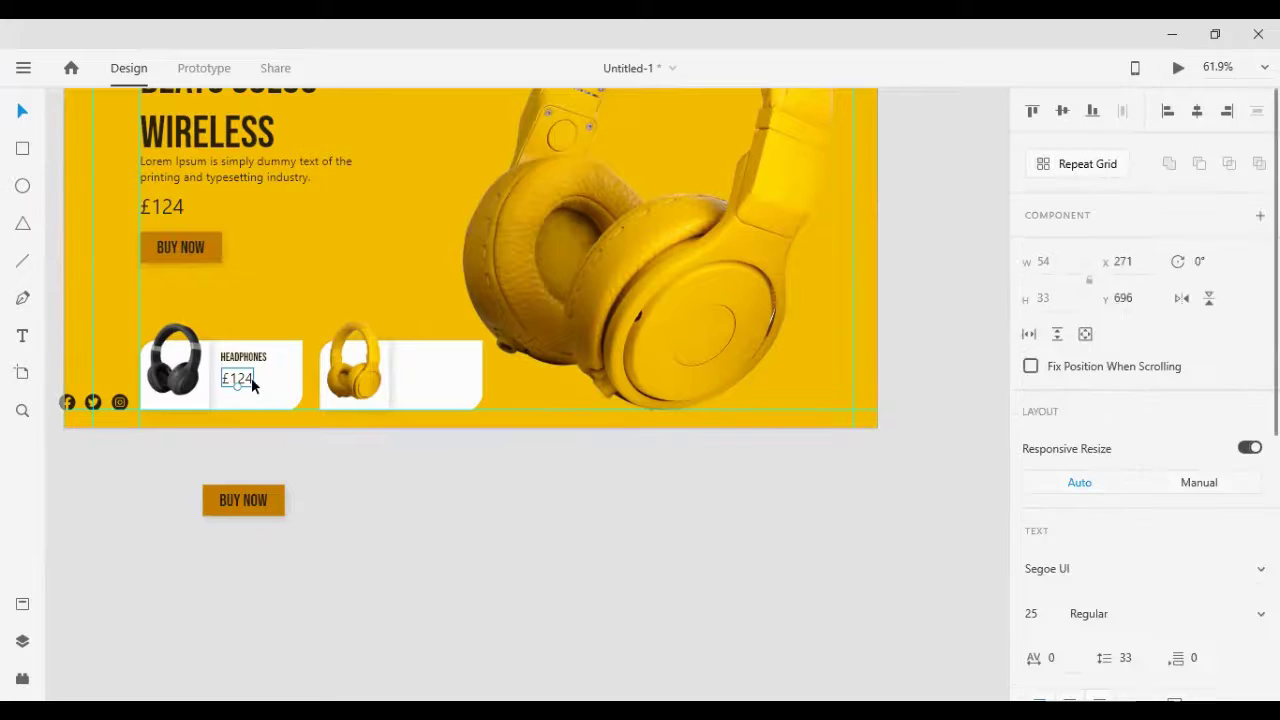
key("Left")
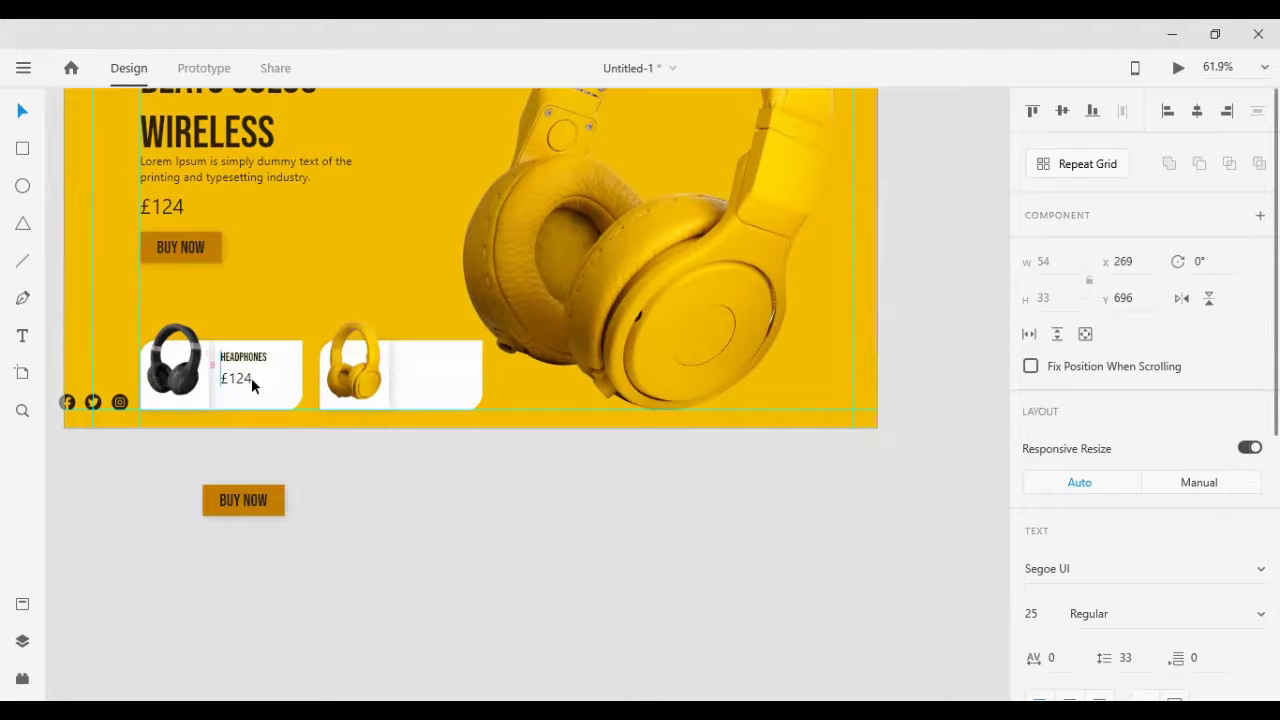
key("Up")
key("Up")
key("Up")
key("Up")
key("Up")
key("Down")
key("Down")
key("Down")
key("Down")
key("Down")
key("Down")
key("Down")
key("Down")
key("Down")
left_click(337, 475)
Step: Duplicate the first card's white background rectangle in front of its contents, trying a narrower copy and undoing that resize
left_click(279, 372)
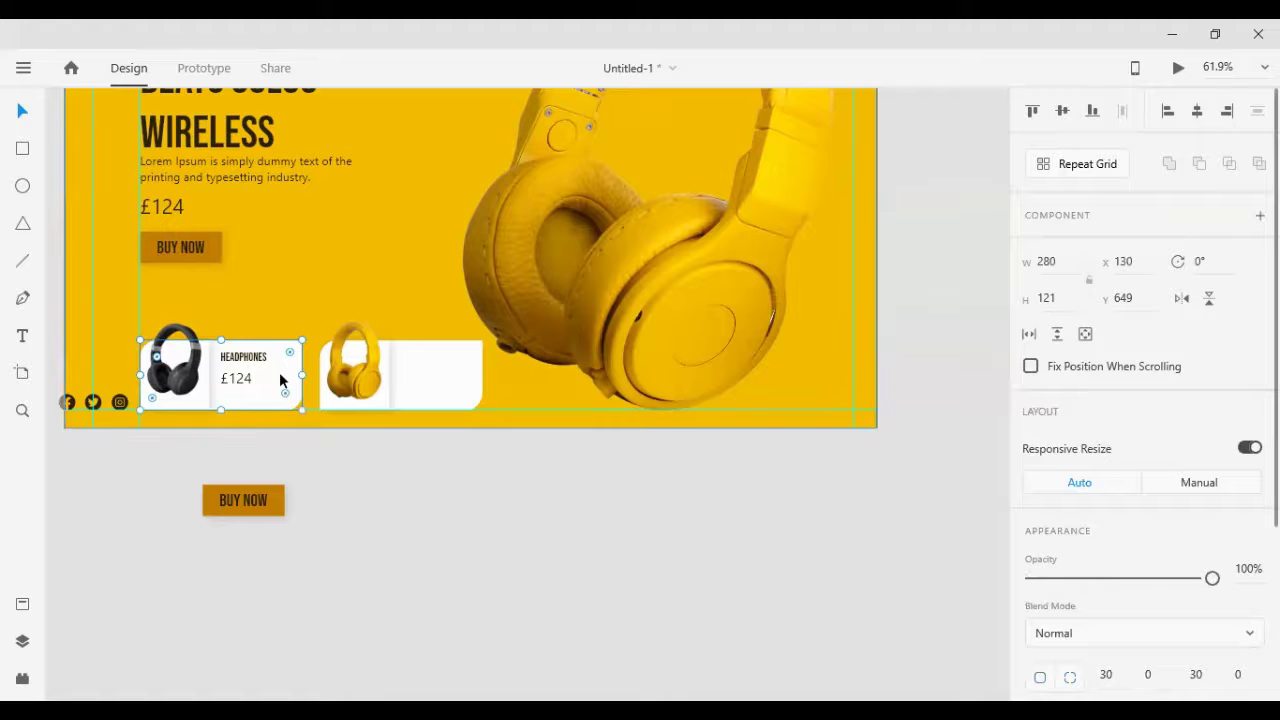
key("ctrl+shift+bracketright")
left_click_drag(142, 374, 237, 374)
scroll(1140, 590, "down", 4)
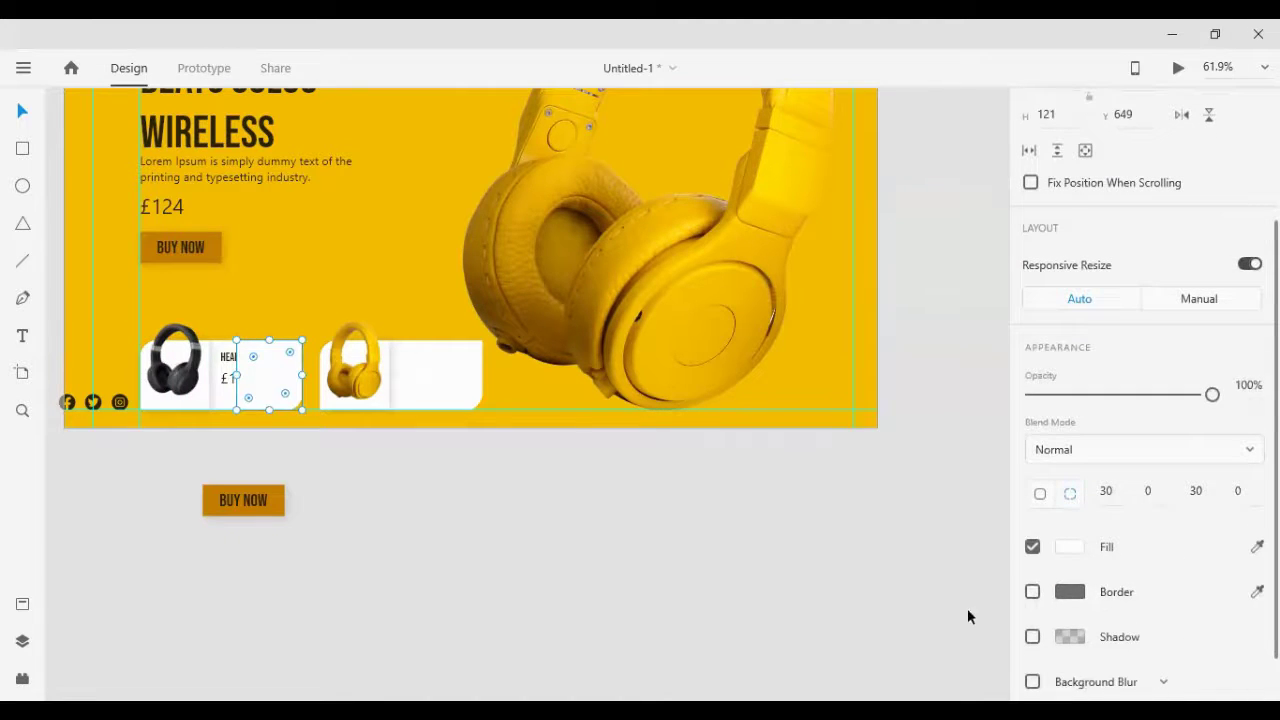
key("ctrl+z")
Step: Set the copied rectangle's top-left corner radius to 0 and shrink it to 76 × 61 in the card's lower-right corner
scroll(1160, 600, "down", 1)
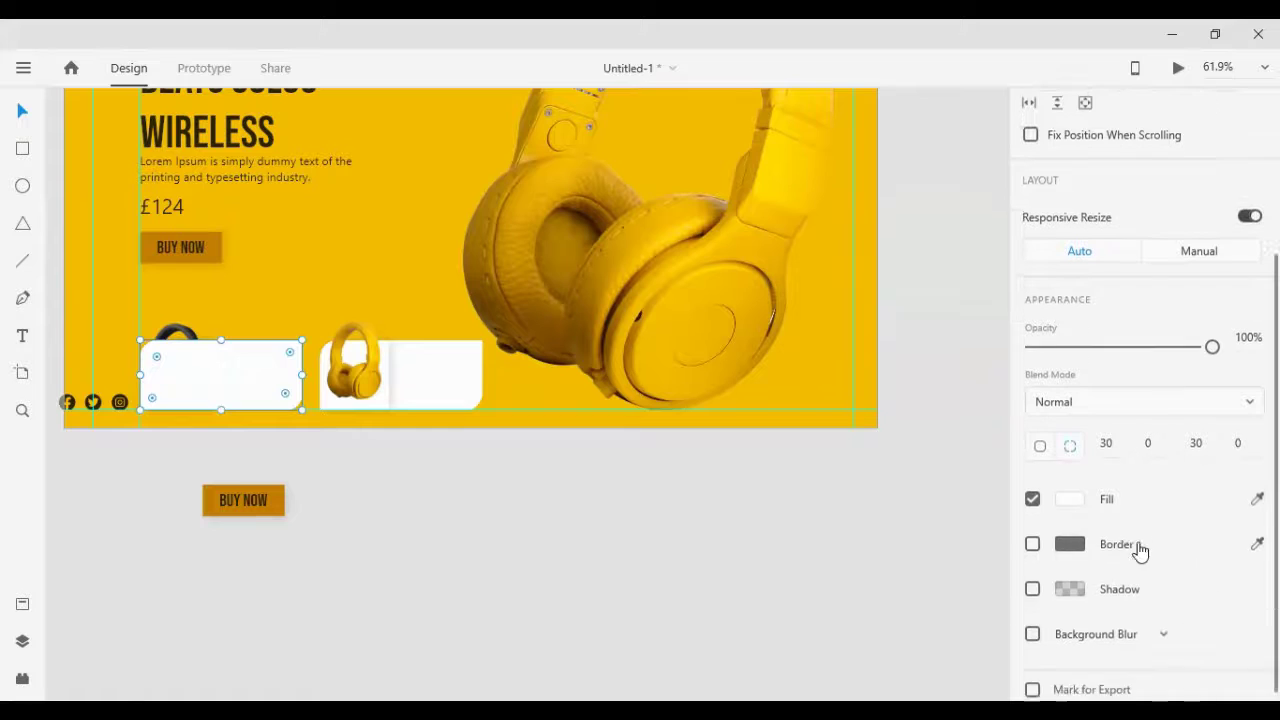
left_click(1110, 433)
key("Return")
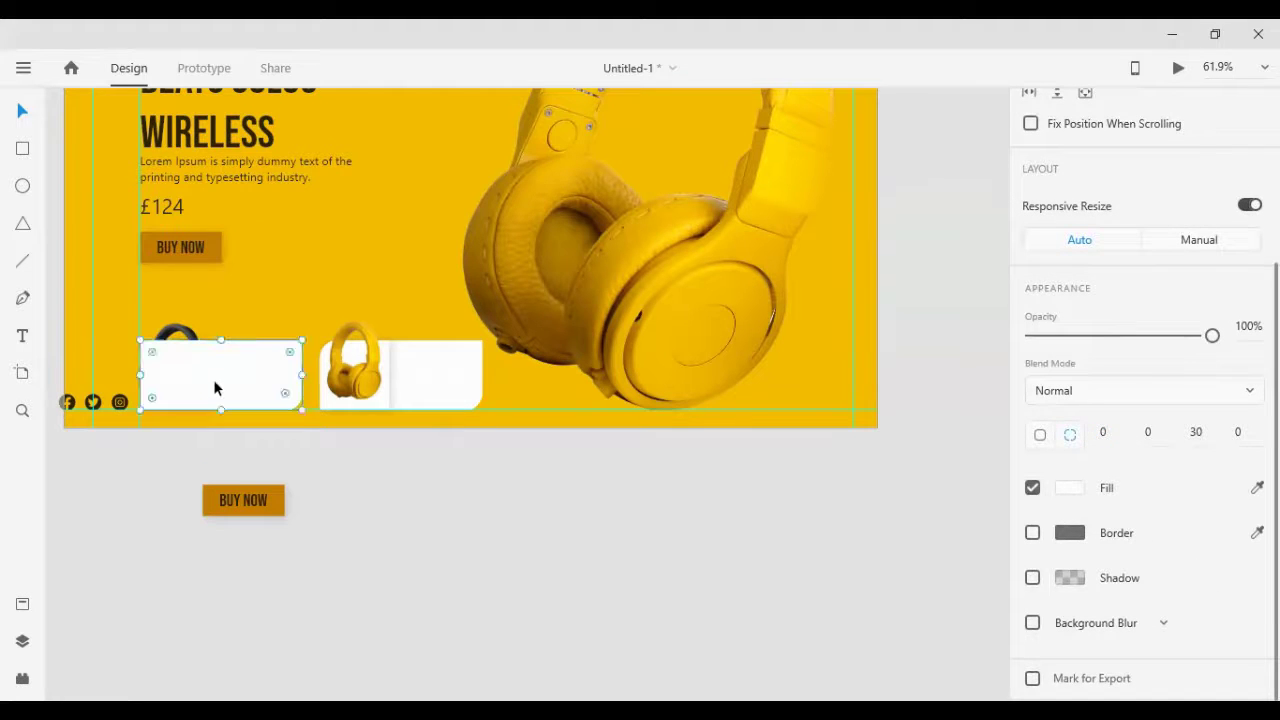
left_click_drag(139, 383, 280, 375)
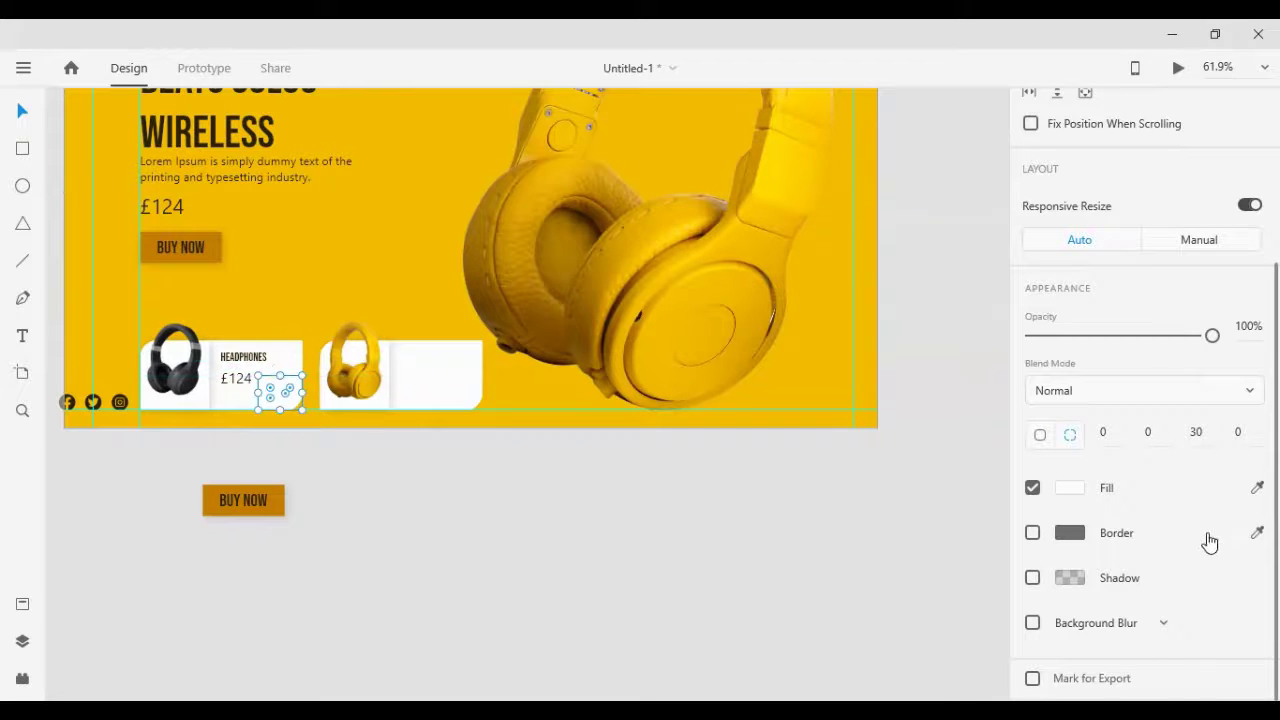
Step: Add a shadow to the small corner rectangle with X -3, Y -3 and blur 6
left_click(1033, 578)
left_click(1078, 616)
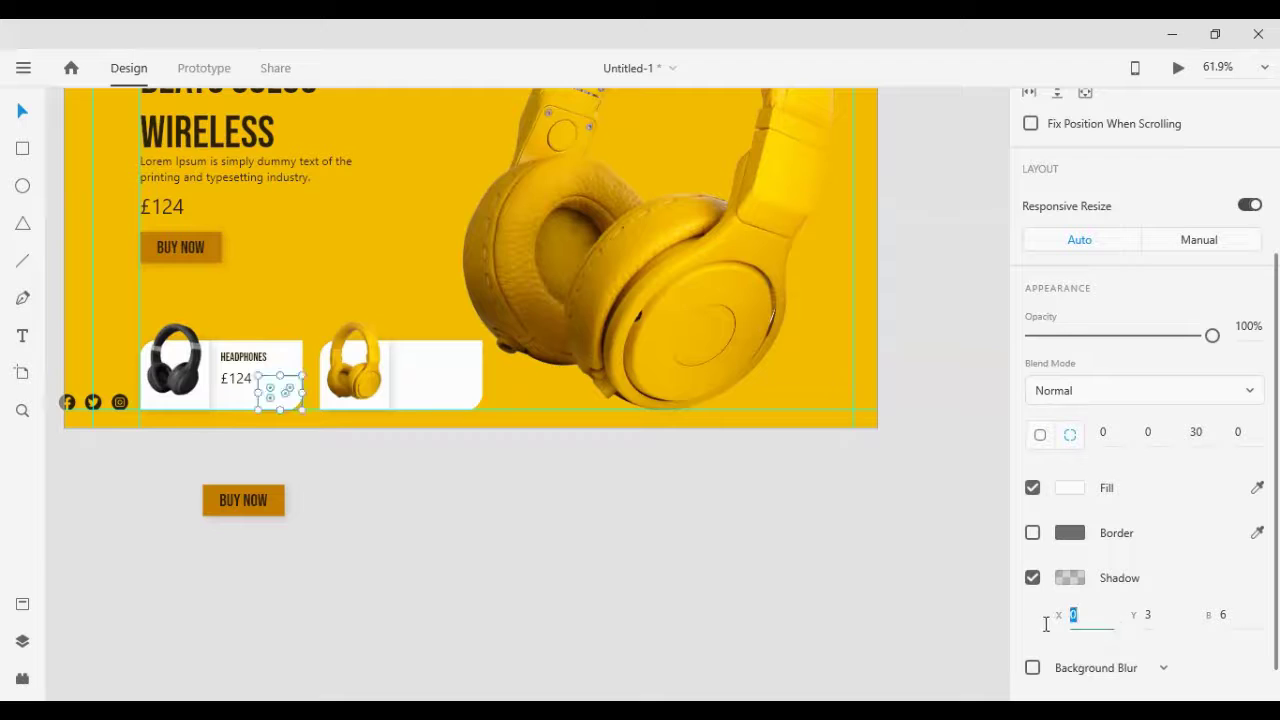
type("3")
left_click(363, 531)
left_click(290, 402)
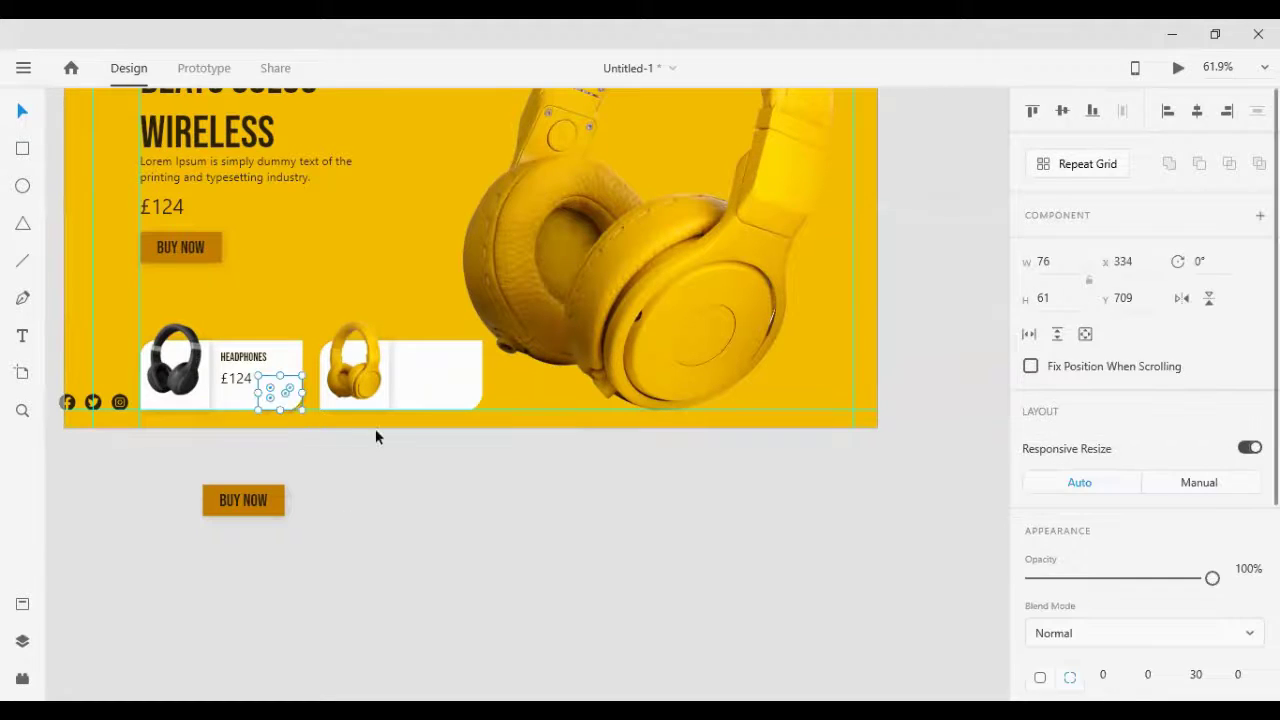
scroll(1143, 600, "down", 5)
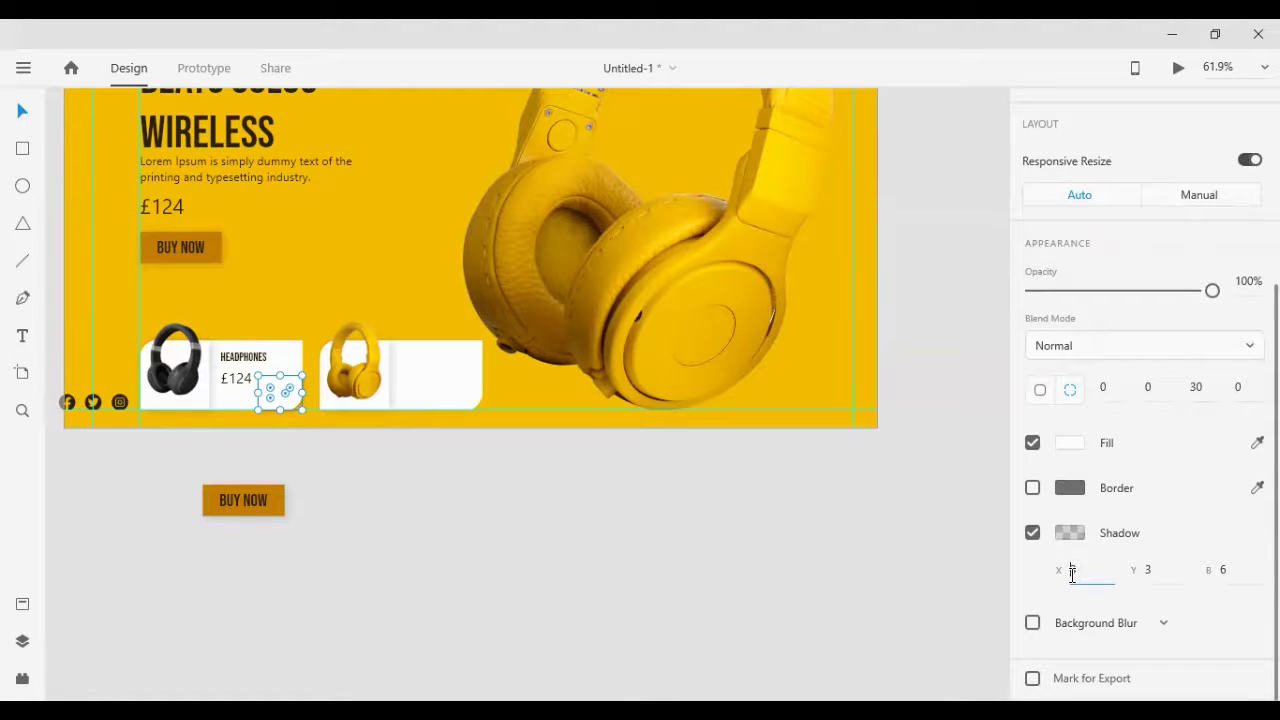
left_click(1147, 572)
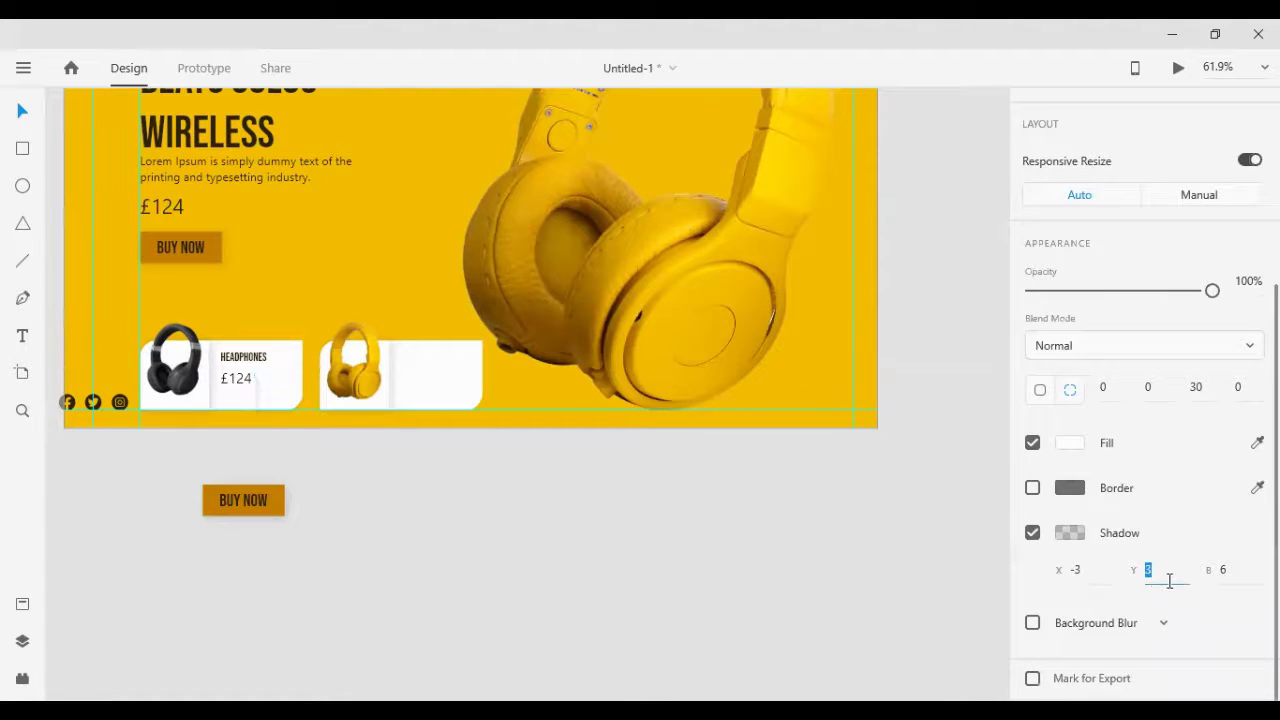
type("-")
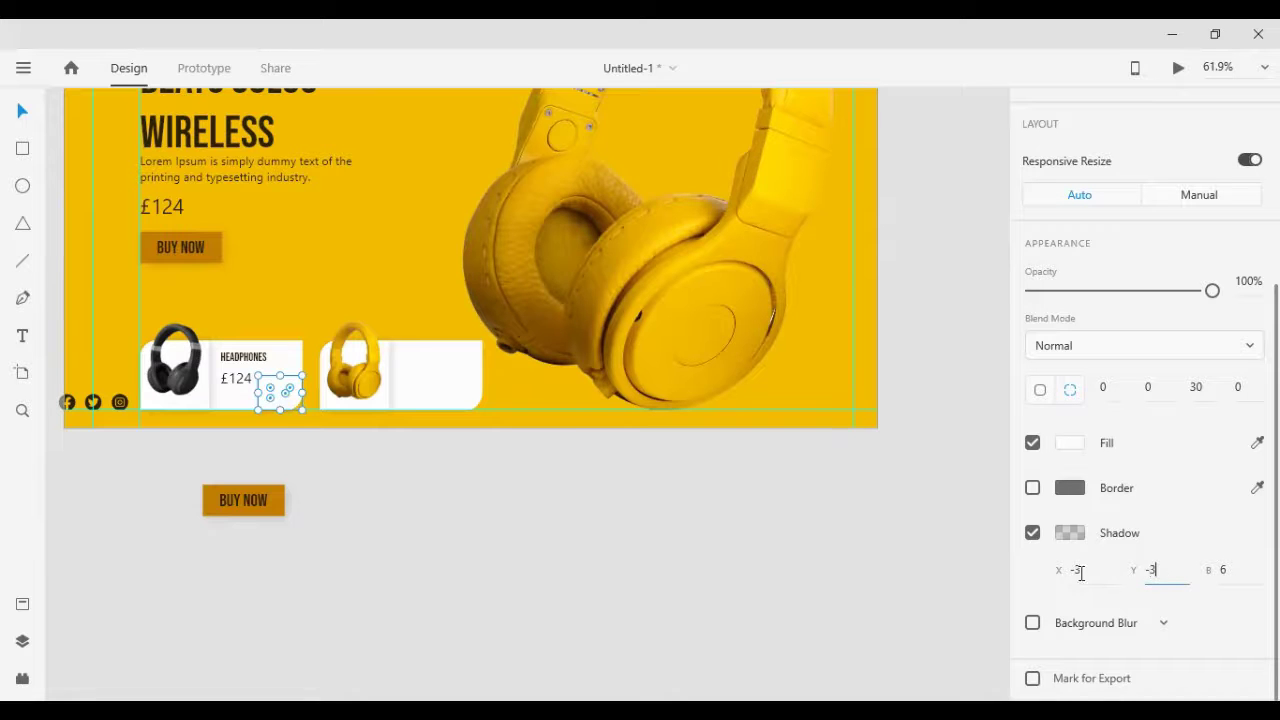
type("3")
left_click(450, 540)
Step: Narrow the shadowed corner rectangle to a width of 66 at X 344 and fine-tune its top edge
left_click(277, 390)
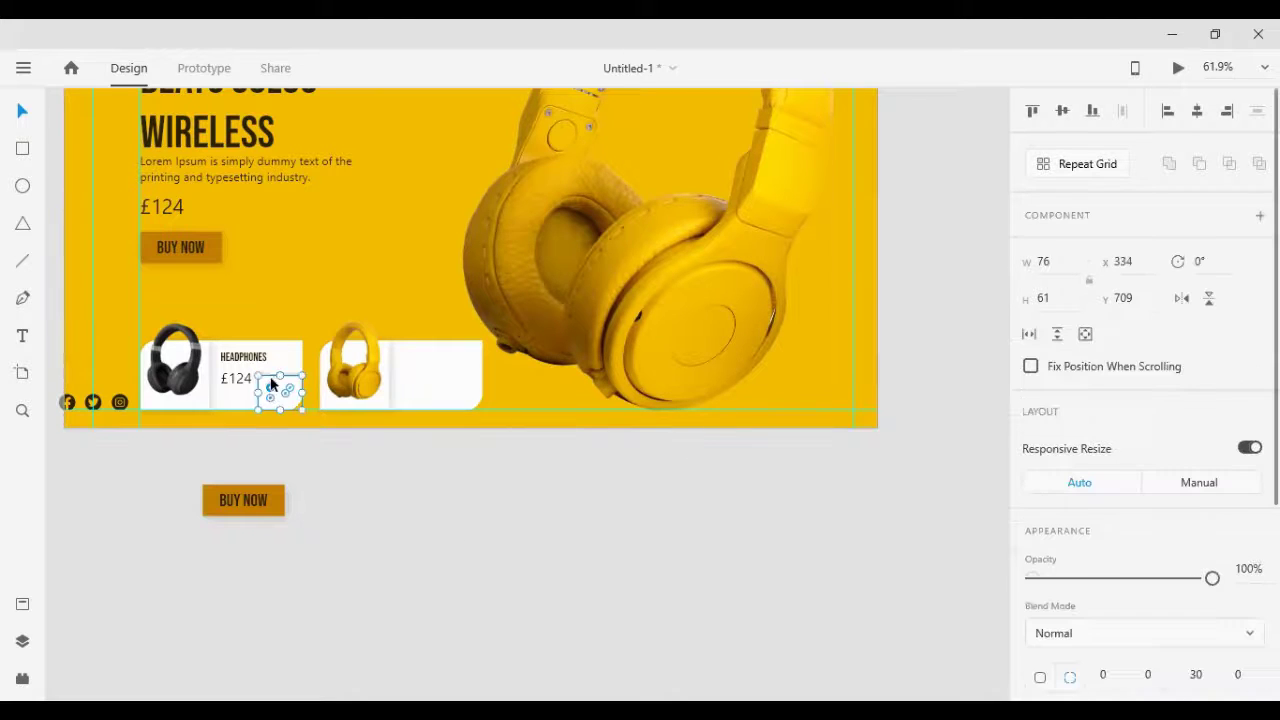
scroll(279, 380, "up", 5)
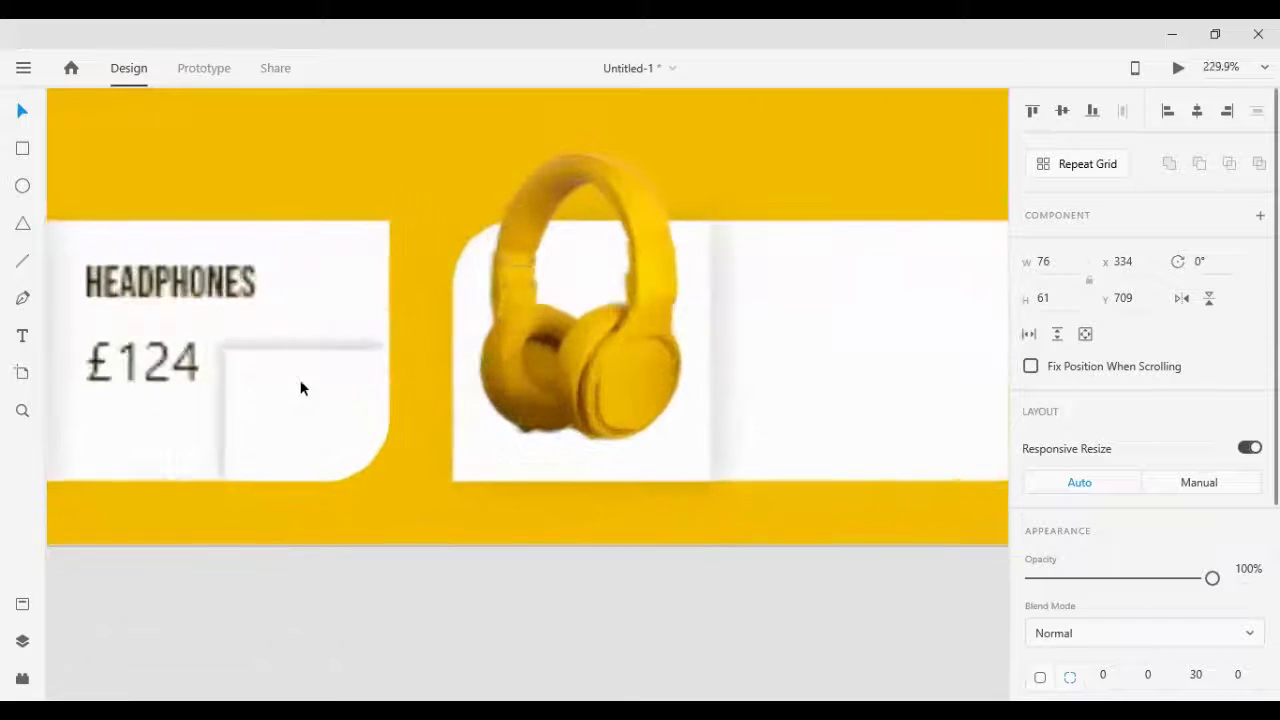
left_click_drag(307, 347, 307, 334)
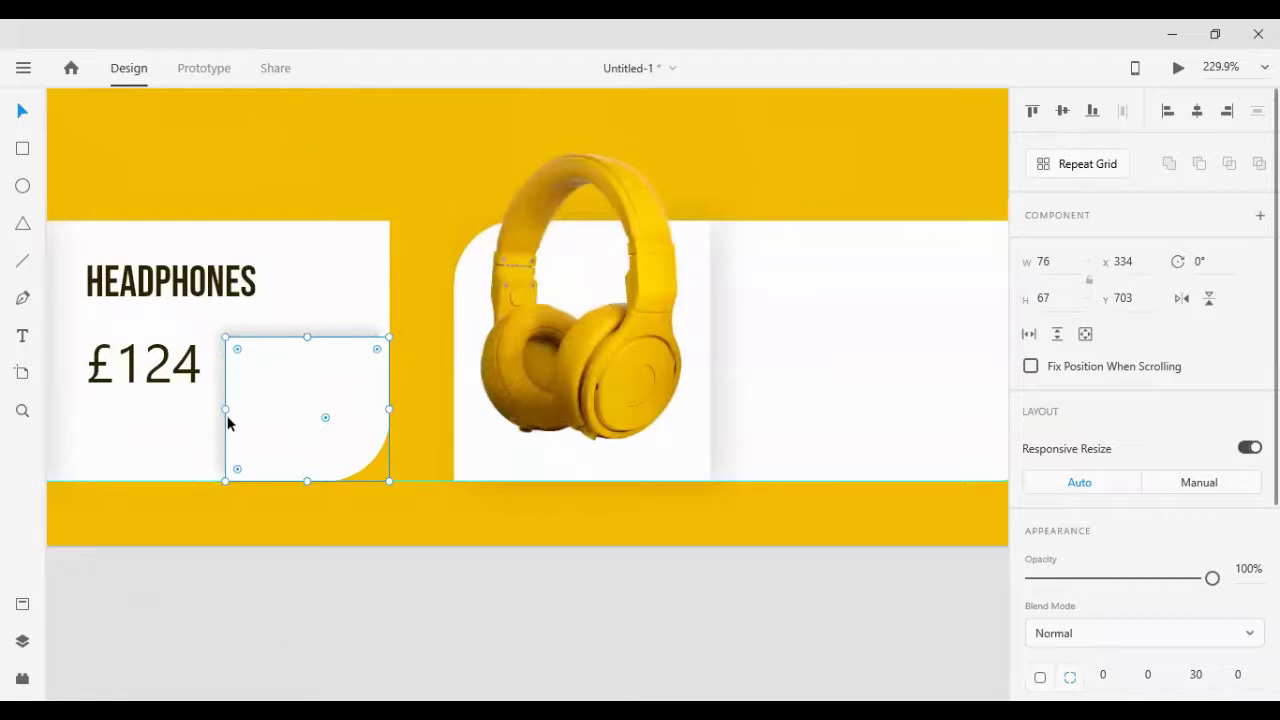
left_click_drag(227, 409, 248, 409)
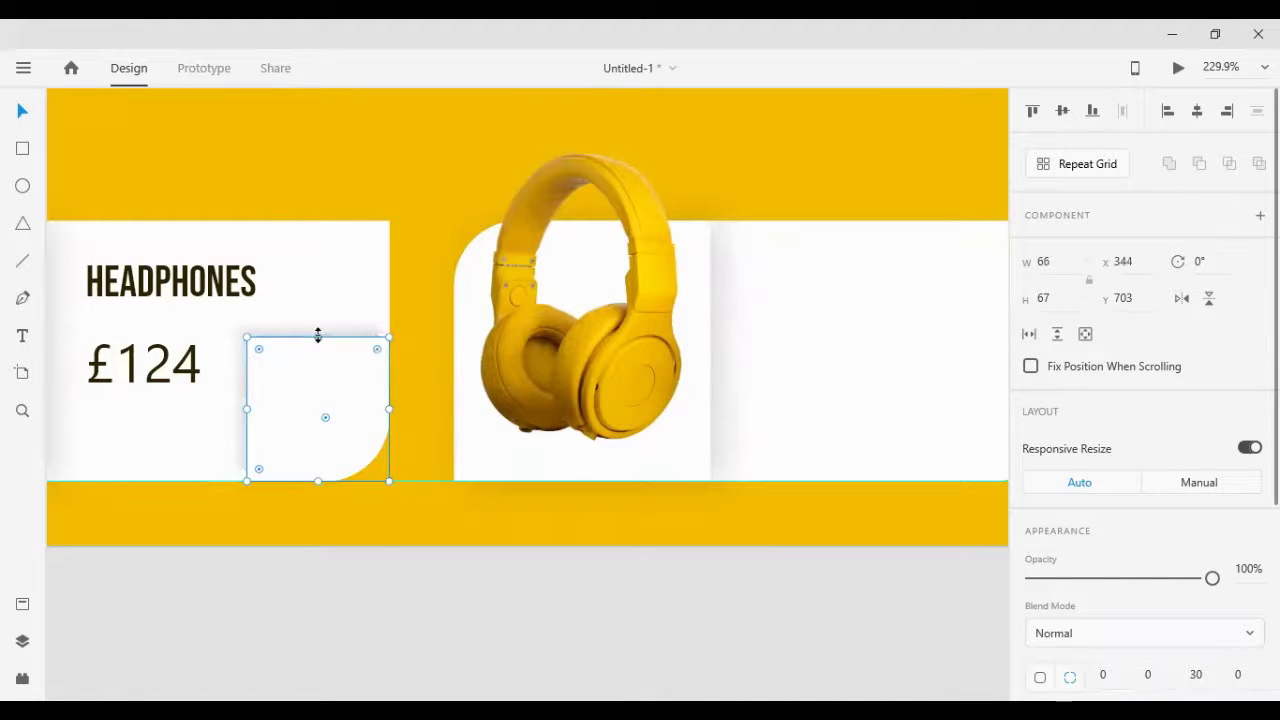
left_click_drag(317, 336, 317, 350)
left_click(255, 587)
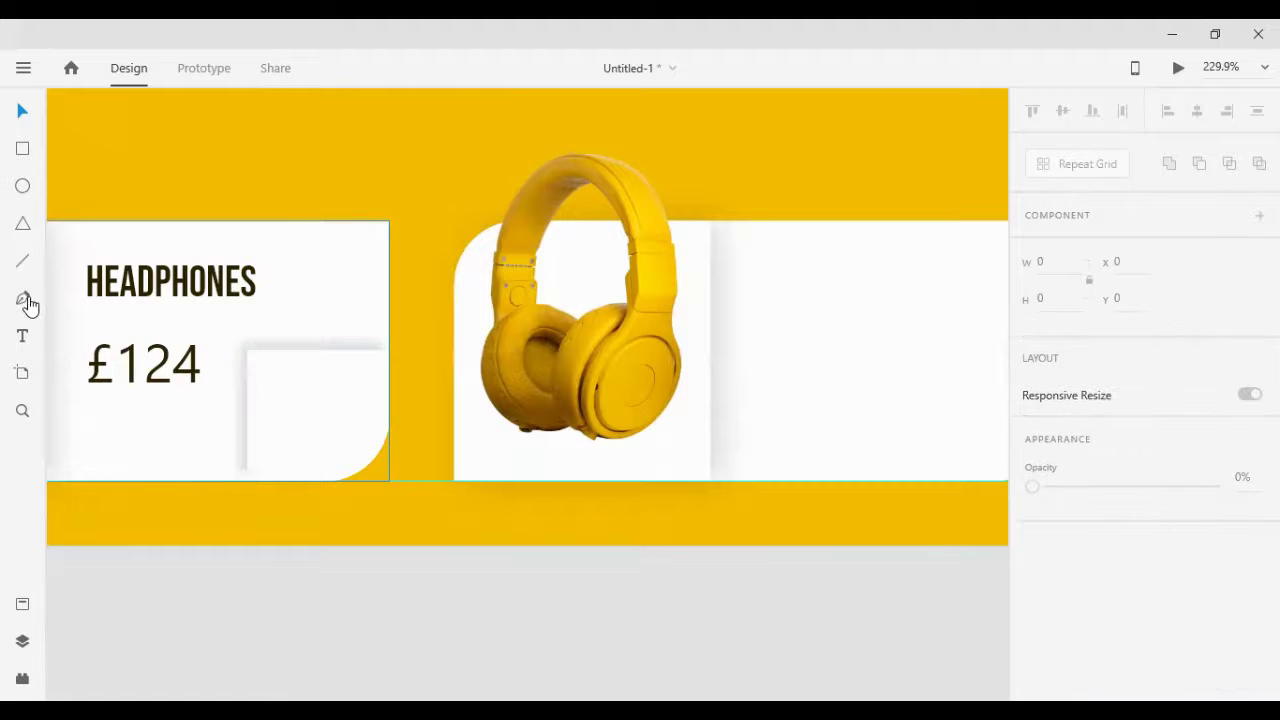
Step: Draw a vertical line about 30 high inside the corner rectangle and add a copy rotated 90° to form a plus
left_click(22, 297)
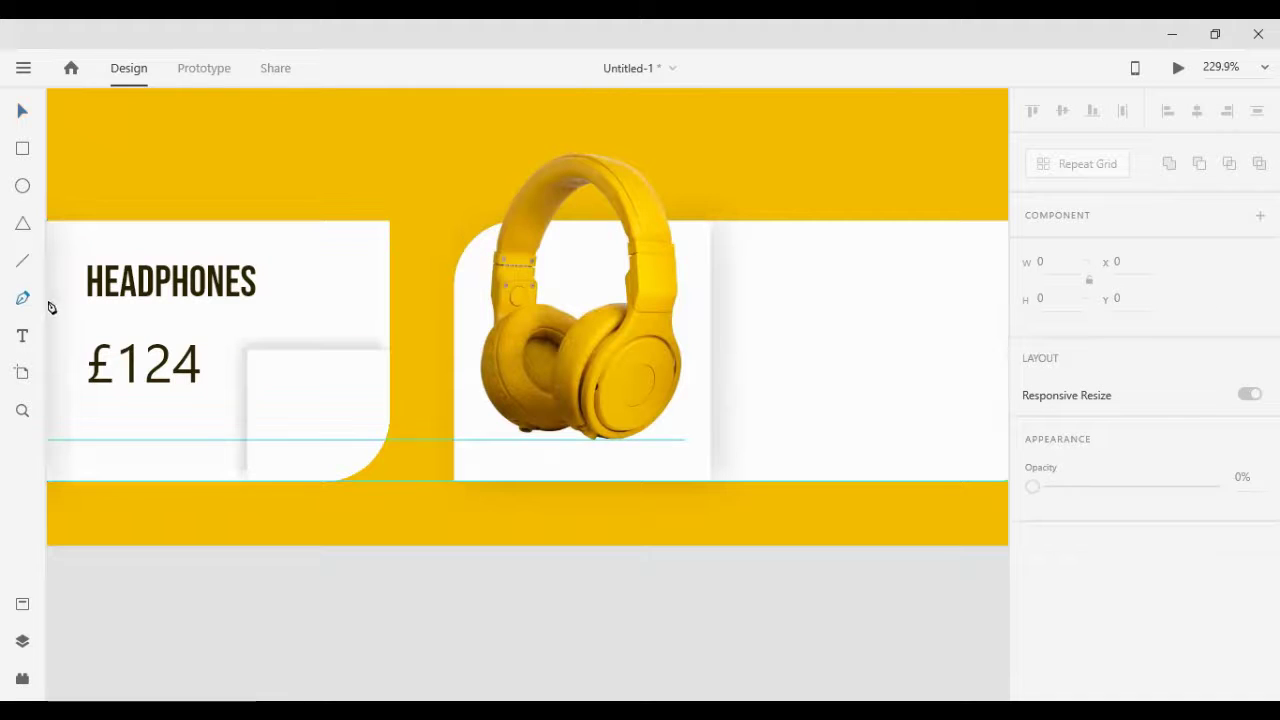
left_click(318, 376)
left_click(318, 440)
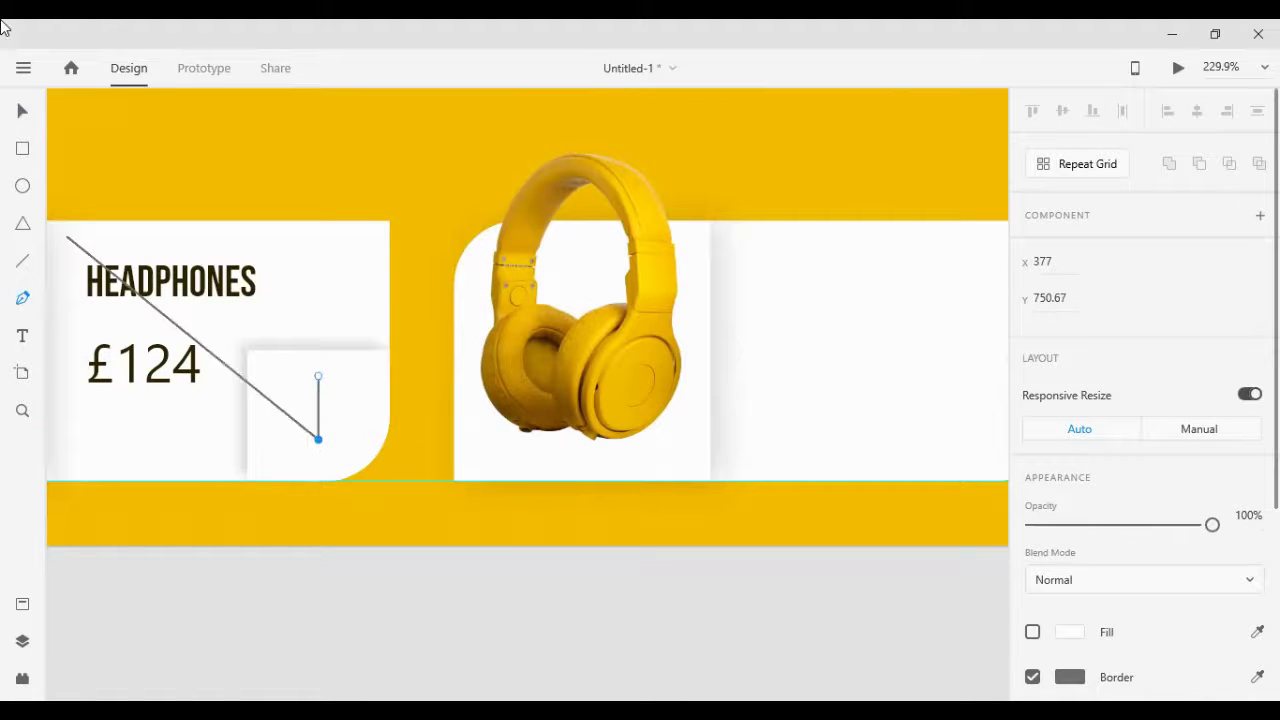
left_click(22, 110)
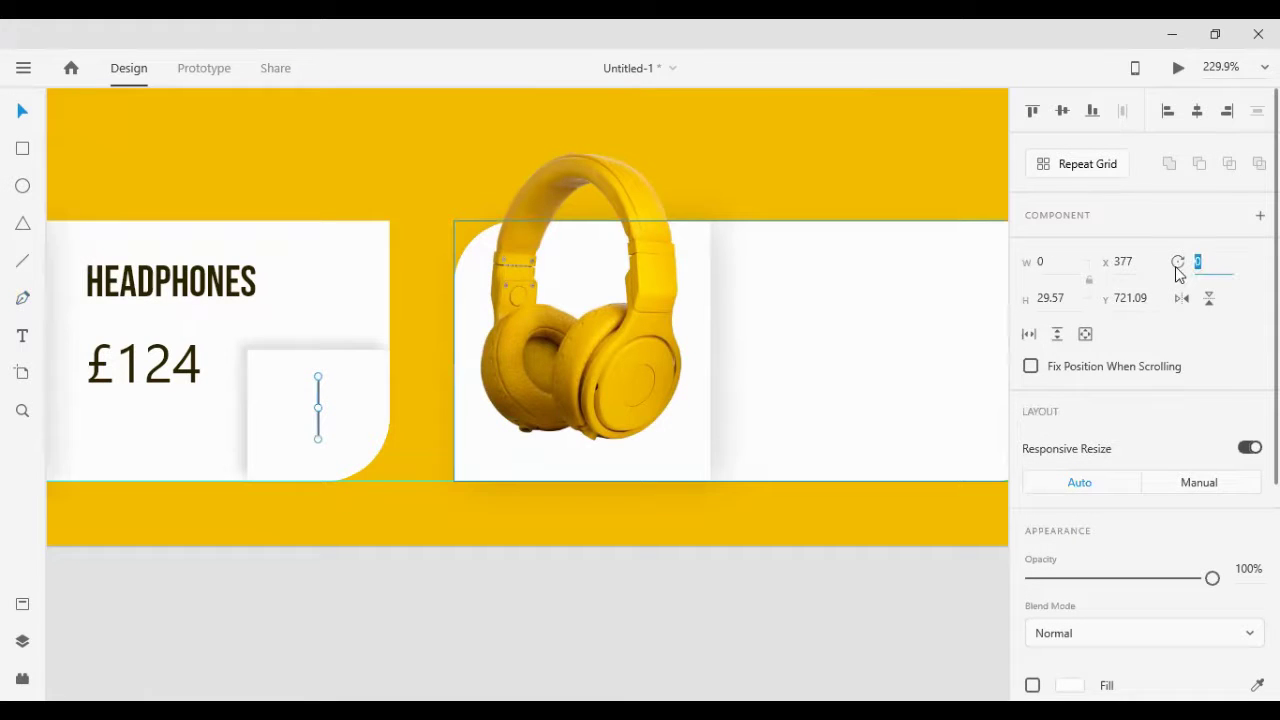
type("90")
key("Return")
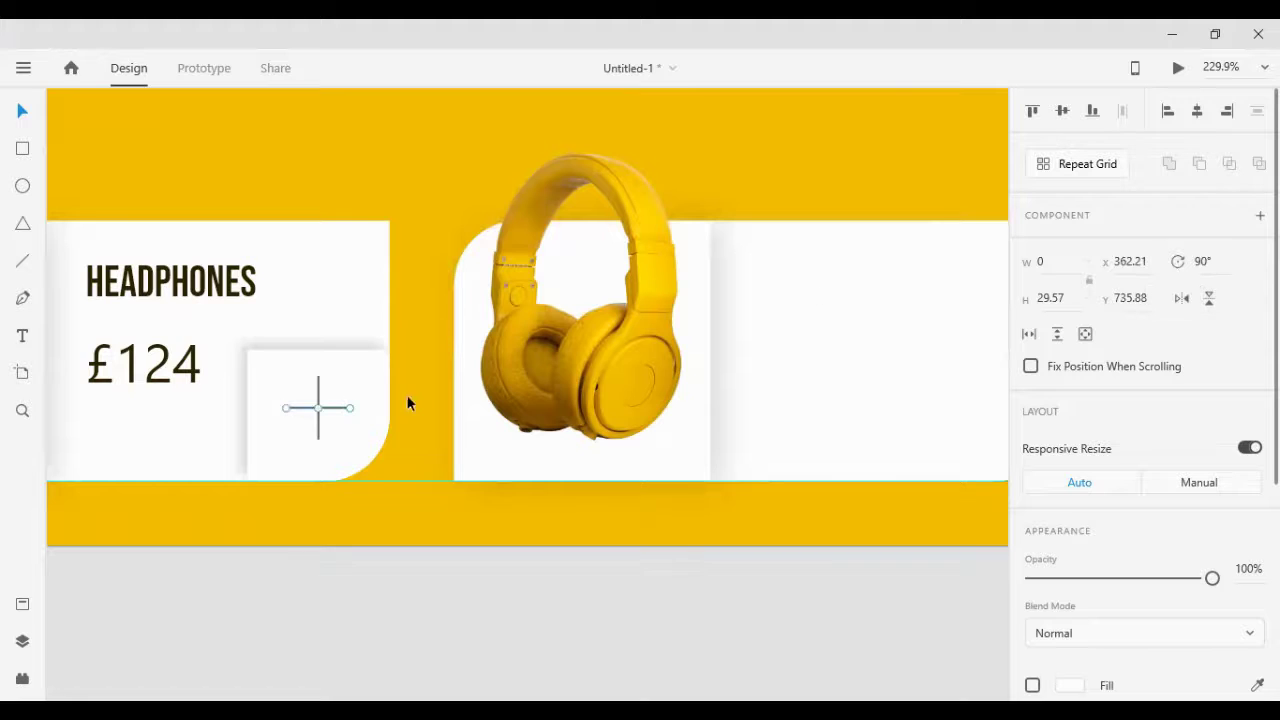
Step: Centre the two plus lines on each other, set their border size to 2 and group them
left_click(318, 400, "shift")
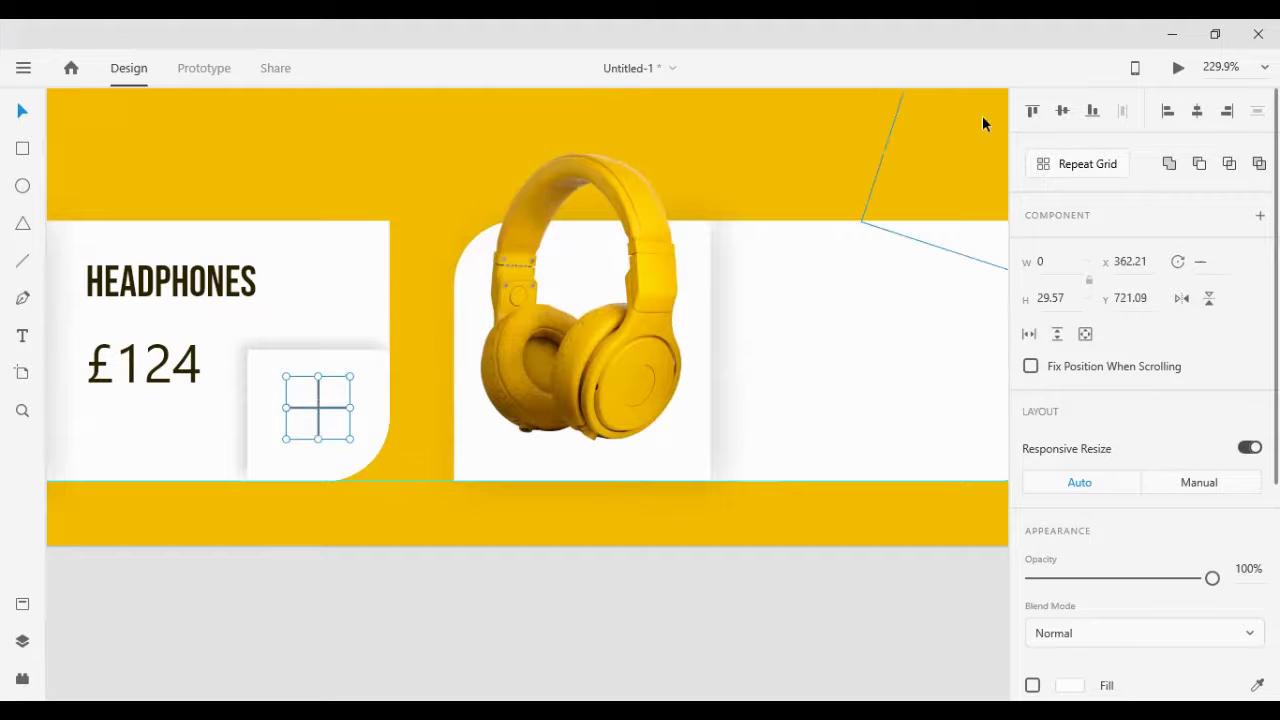
left_click(1200, 112)
scroll(1078, 430, "down", 5)
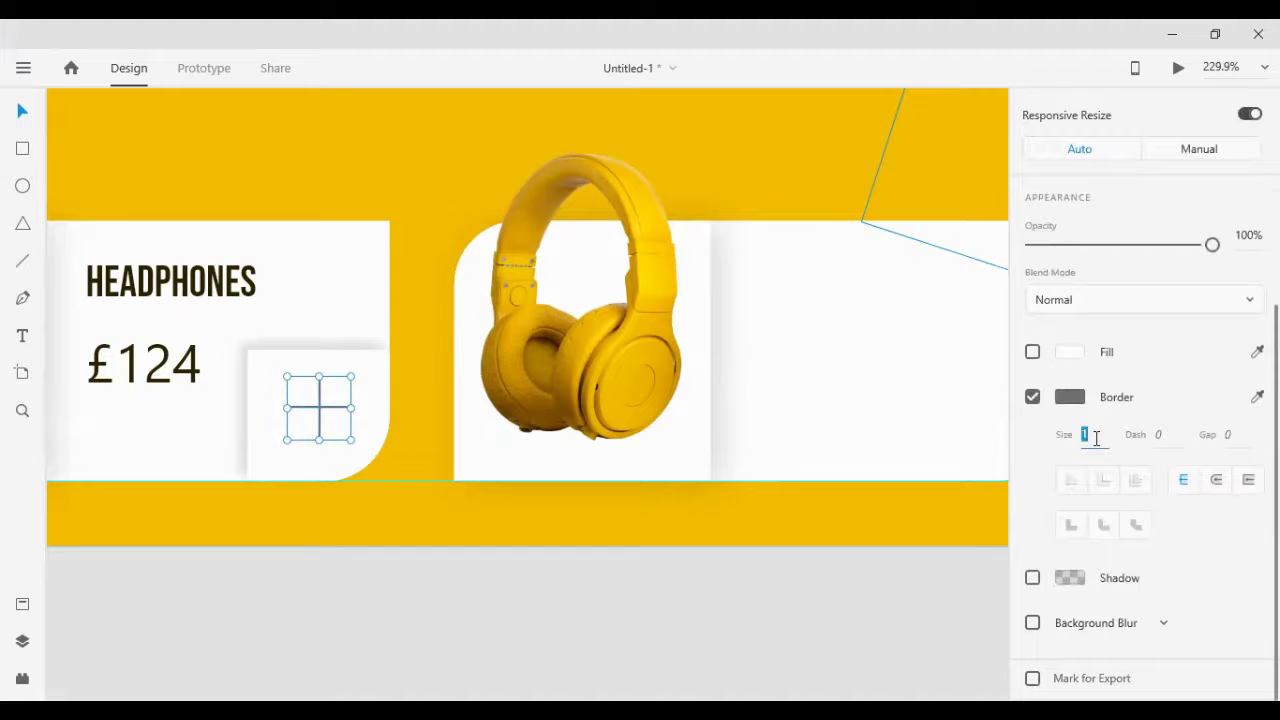
key("Up")
left_click(309, 434)
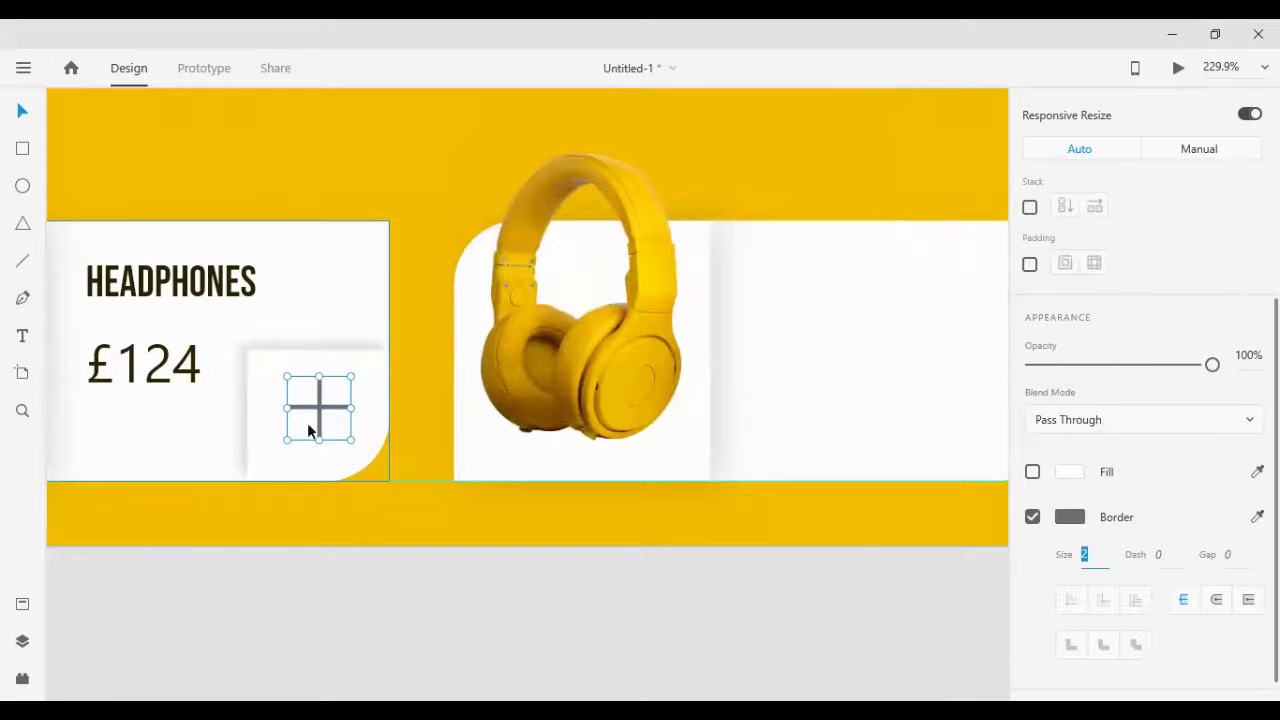
Step: Centre the grouped plus vertically and horizontally within the small corner rectangle
left_click(380, 383, "shift")
scroll(1080, 331, "up", 5)
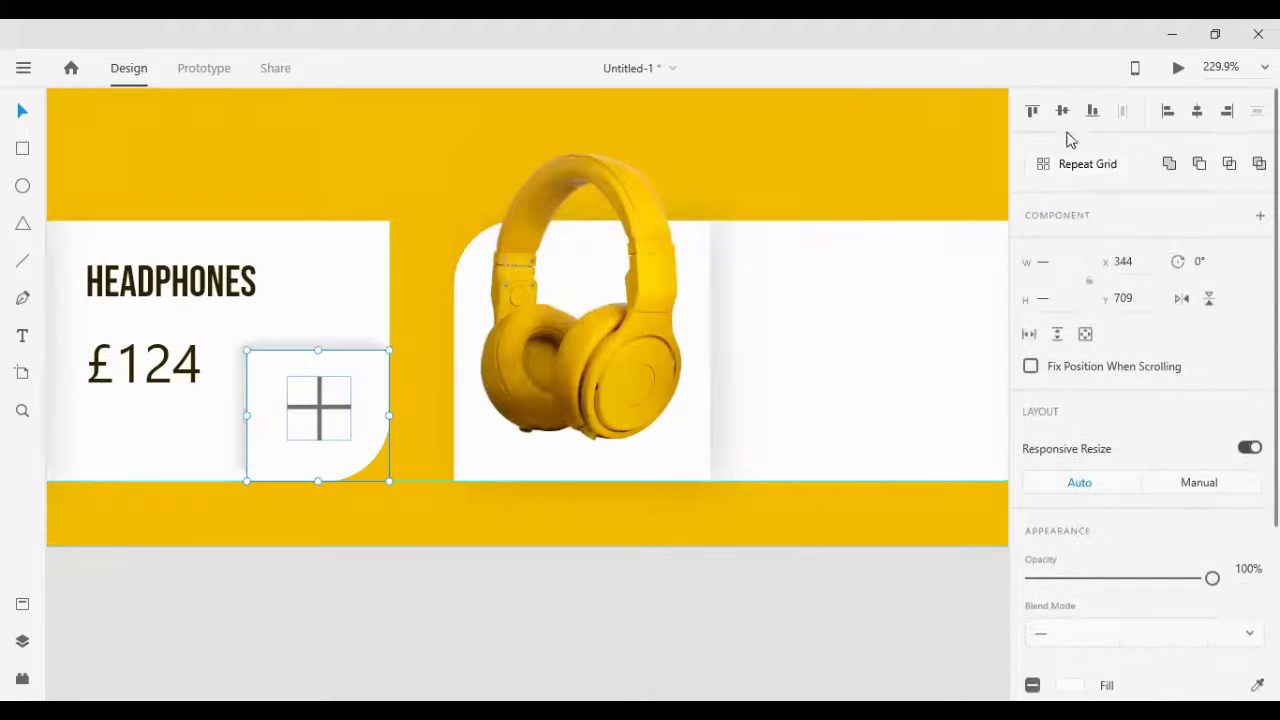
left_click(1062, 112)
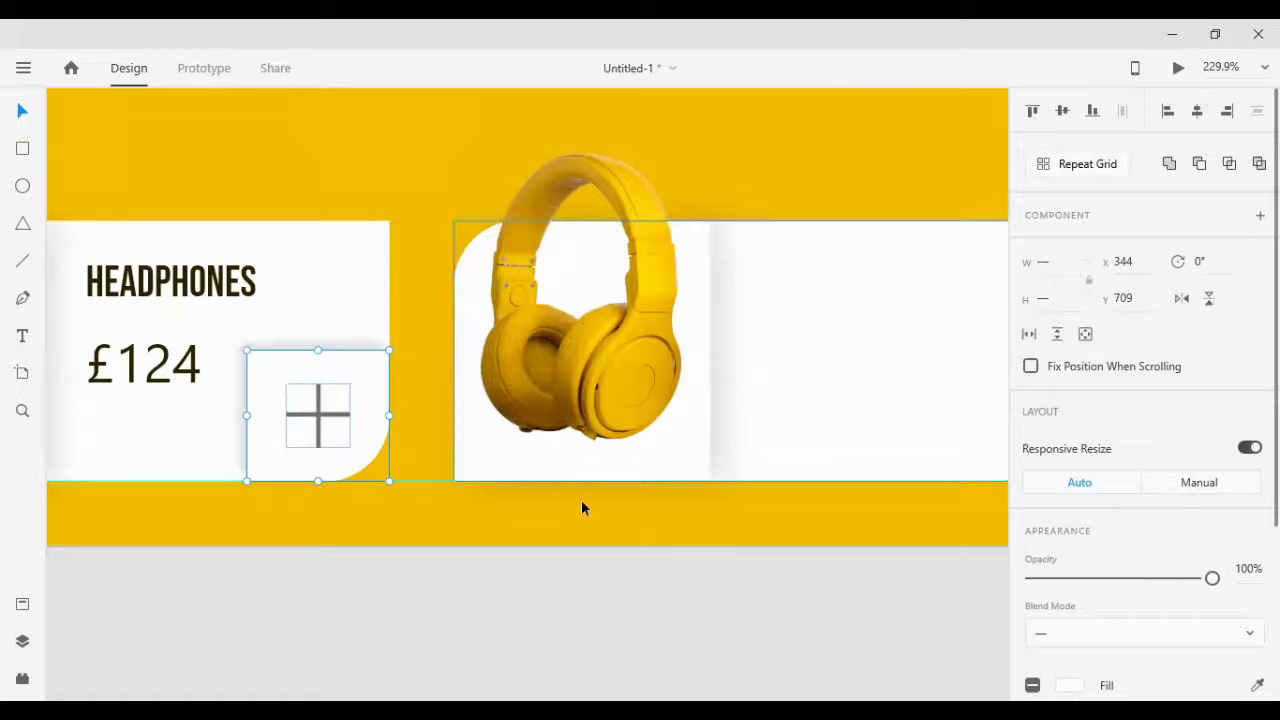
Step: Scale the plus icon down proportionally around its centre to about 22.43 × 22.43
scroll(311, 540, "down", 5)
scroll(311, 542, "up", 5)
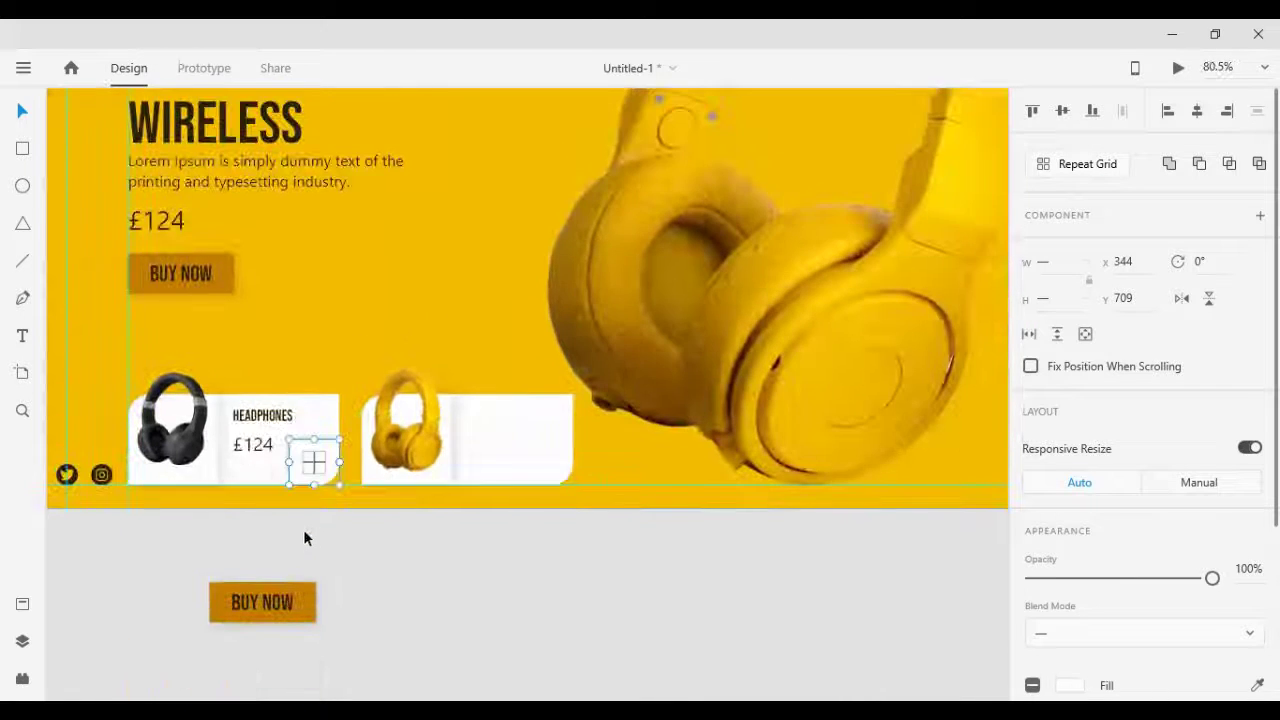
left_click(328, 389)
left_click(327, 388)
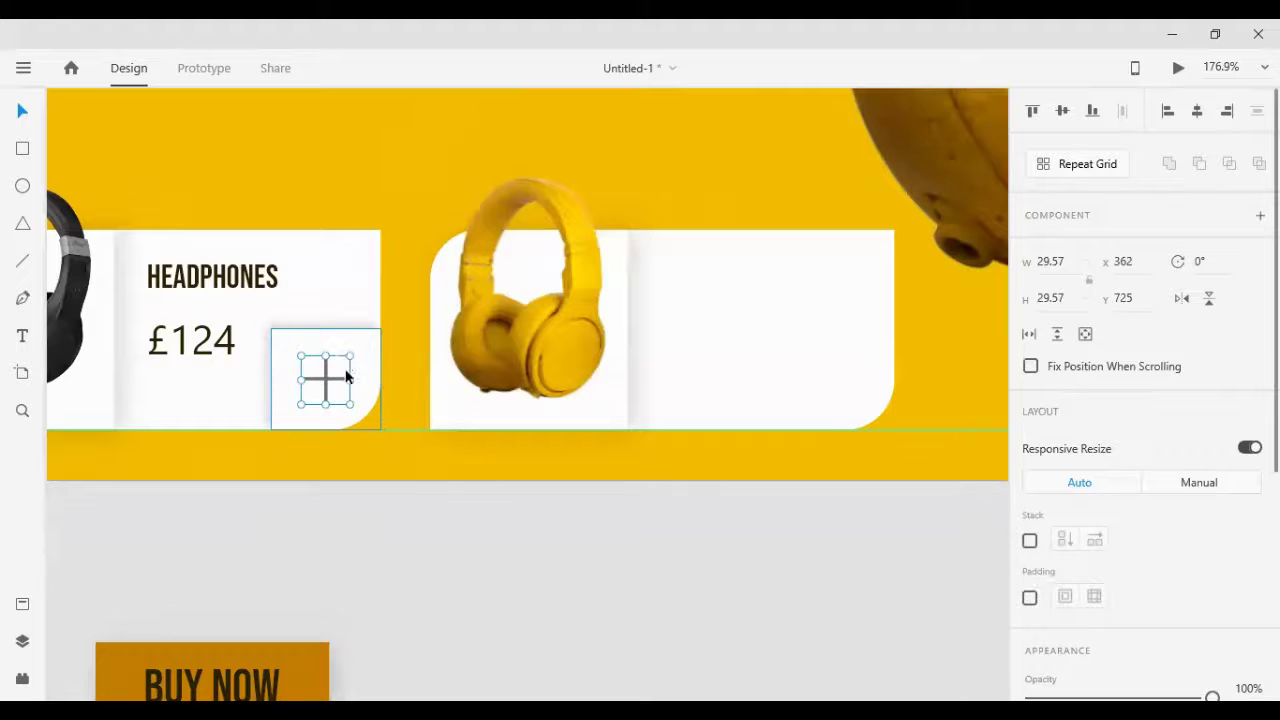
left_click_drag(351, 355, 348, 359)
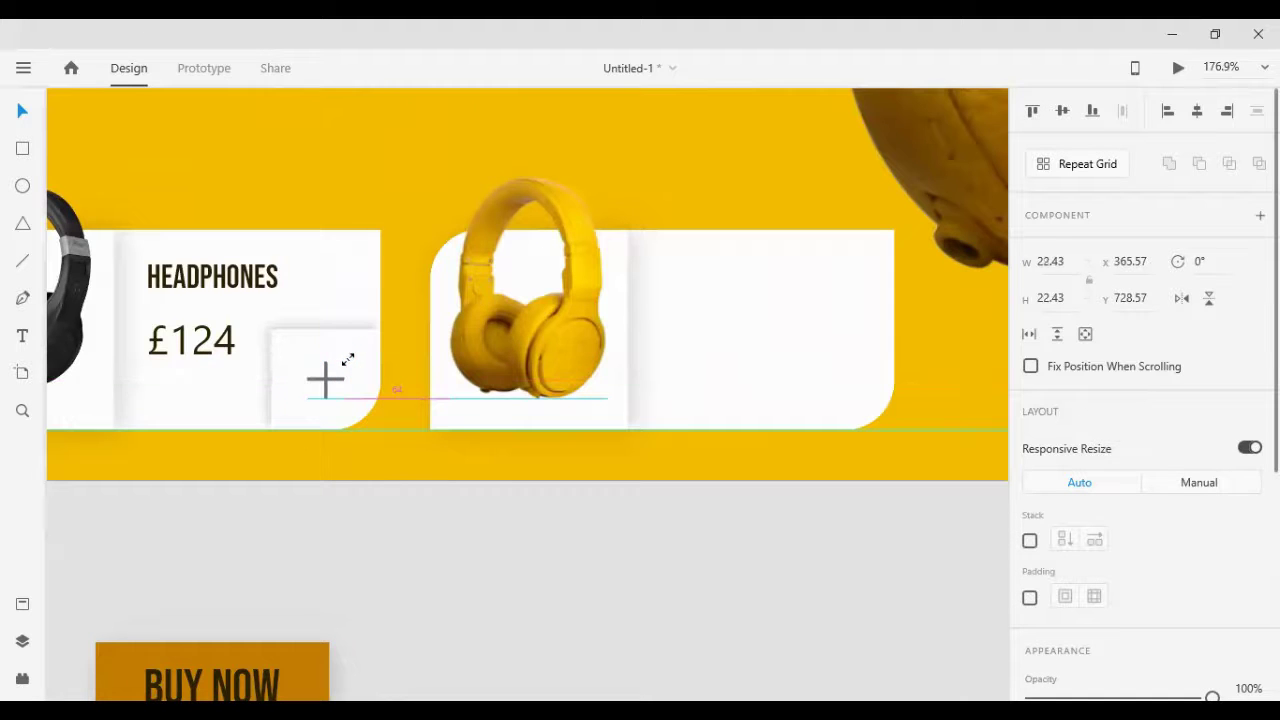
Step: Recolour the plus icon's border with the dark colour sampled from the BUY NOW text
scroll(220, 512, "down", 1)
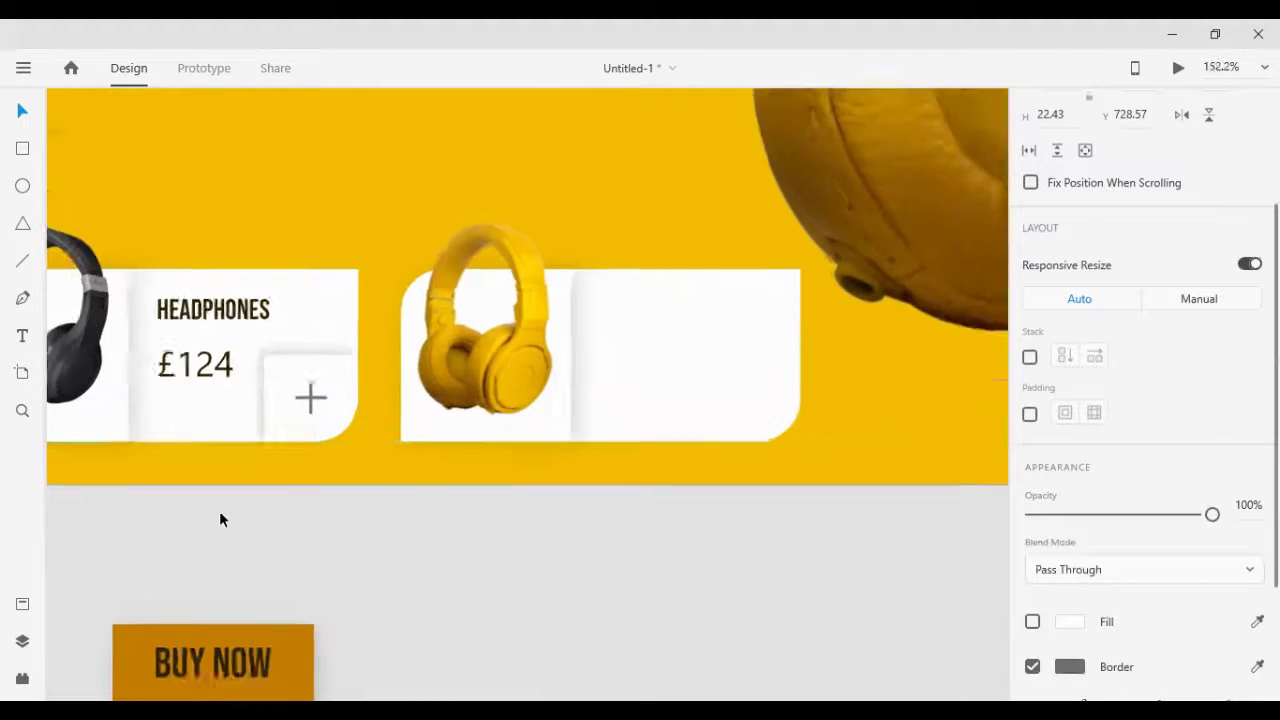
scroll(222, 512, "down", 2)
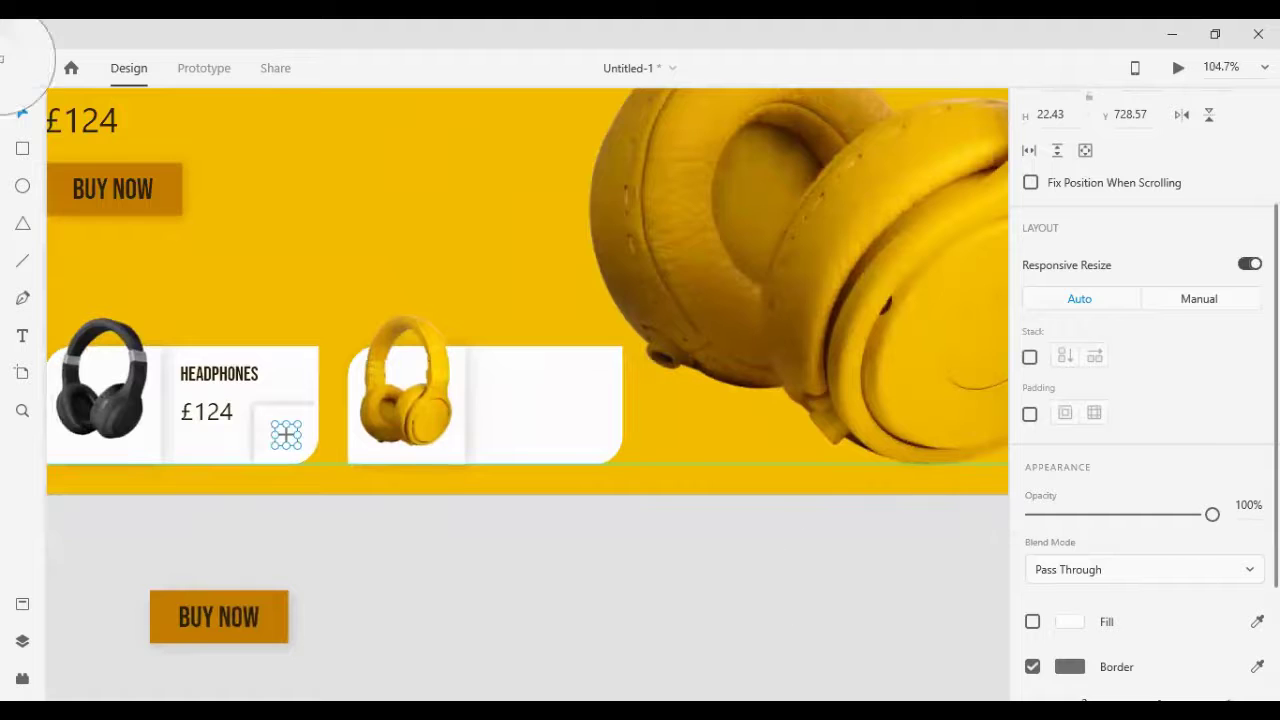
left_click(104, 184)
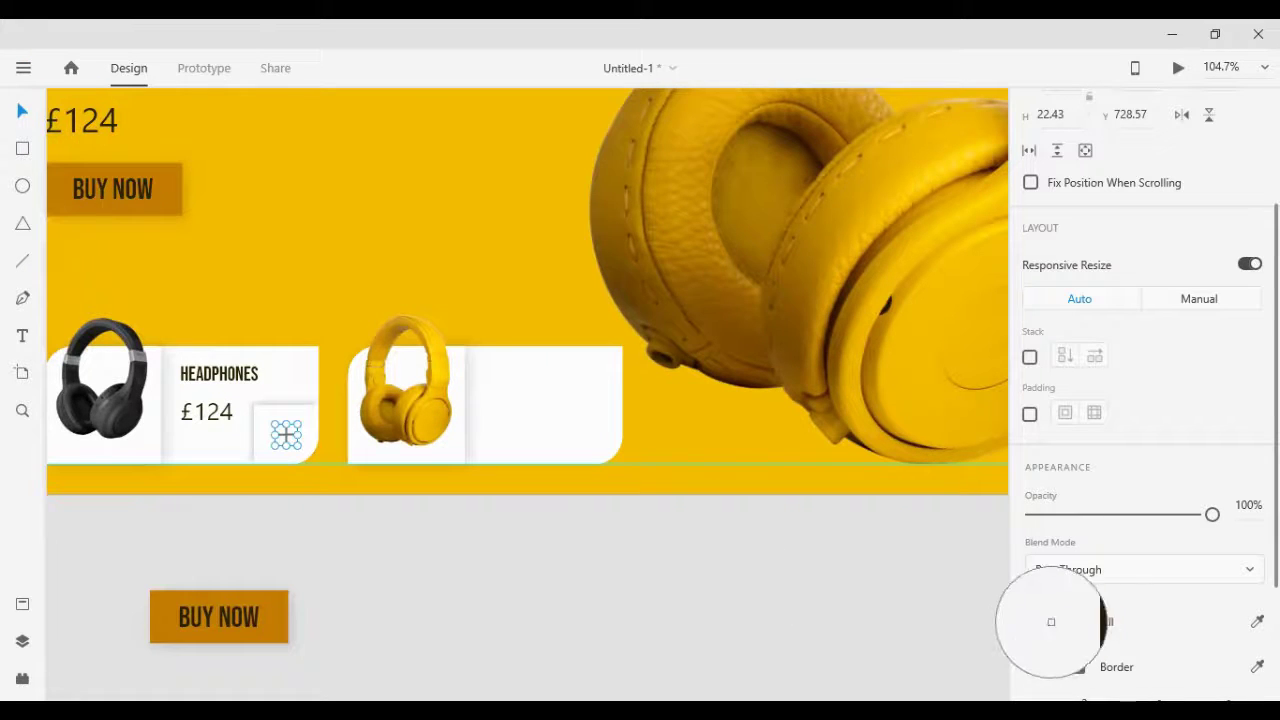
left_click(1051, 622)
left_click(237, 519)
Step: Try shrinking the corner rectangle to 56 × 52 and centring the plus in it, and undo these changes
left_click(283, 434)
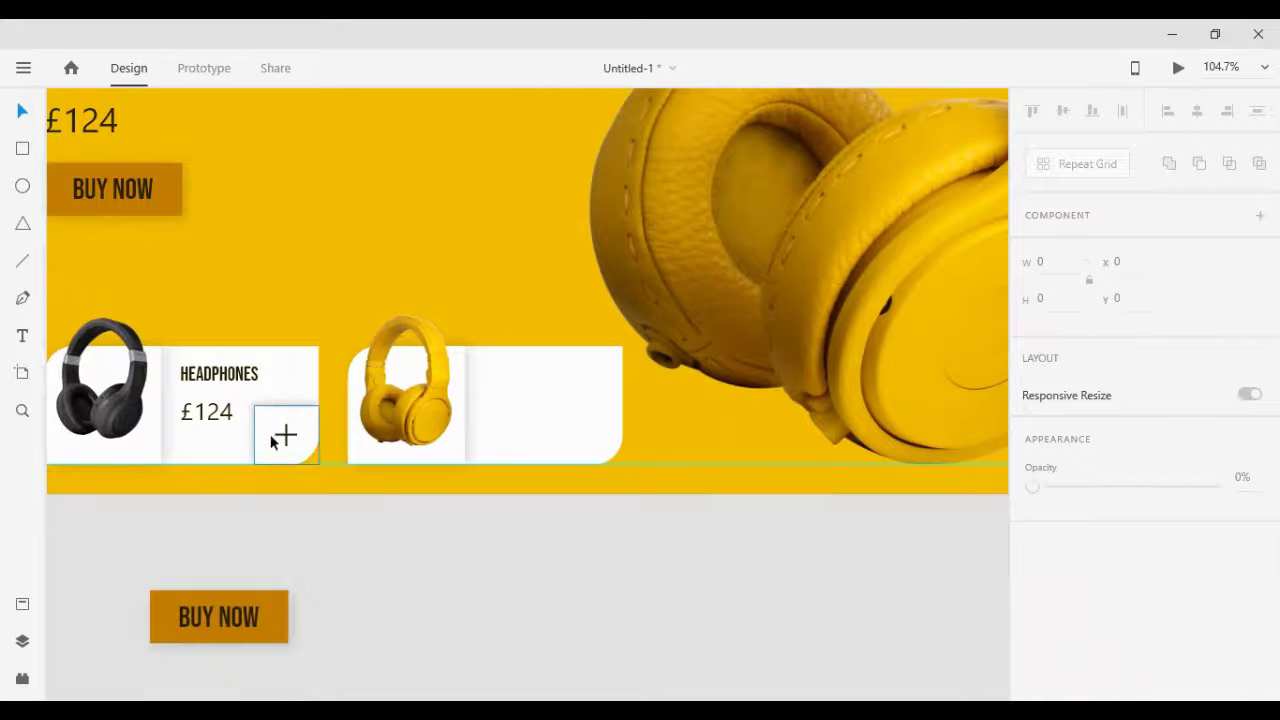
left_click_drag(288, 406, 263, 438)
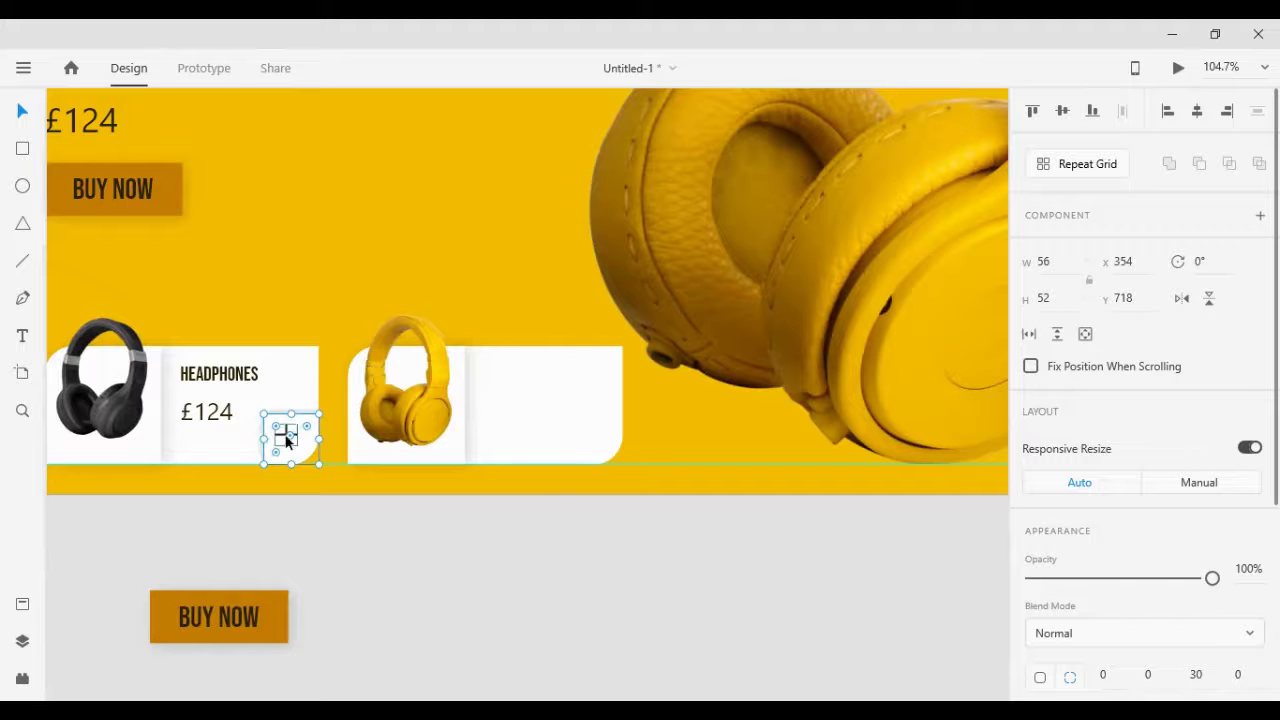
double_click(285, 438)
left_click(315, 437, "shift")
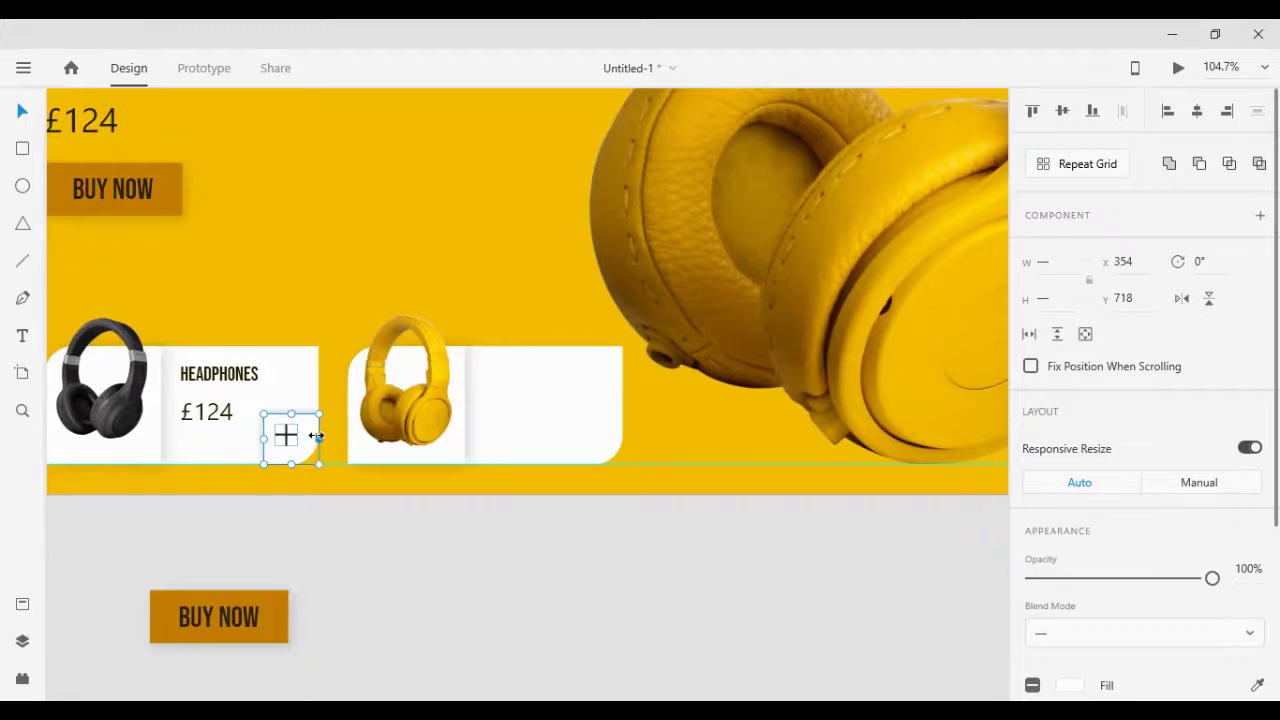
key("shift+c")
key("shift+m")
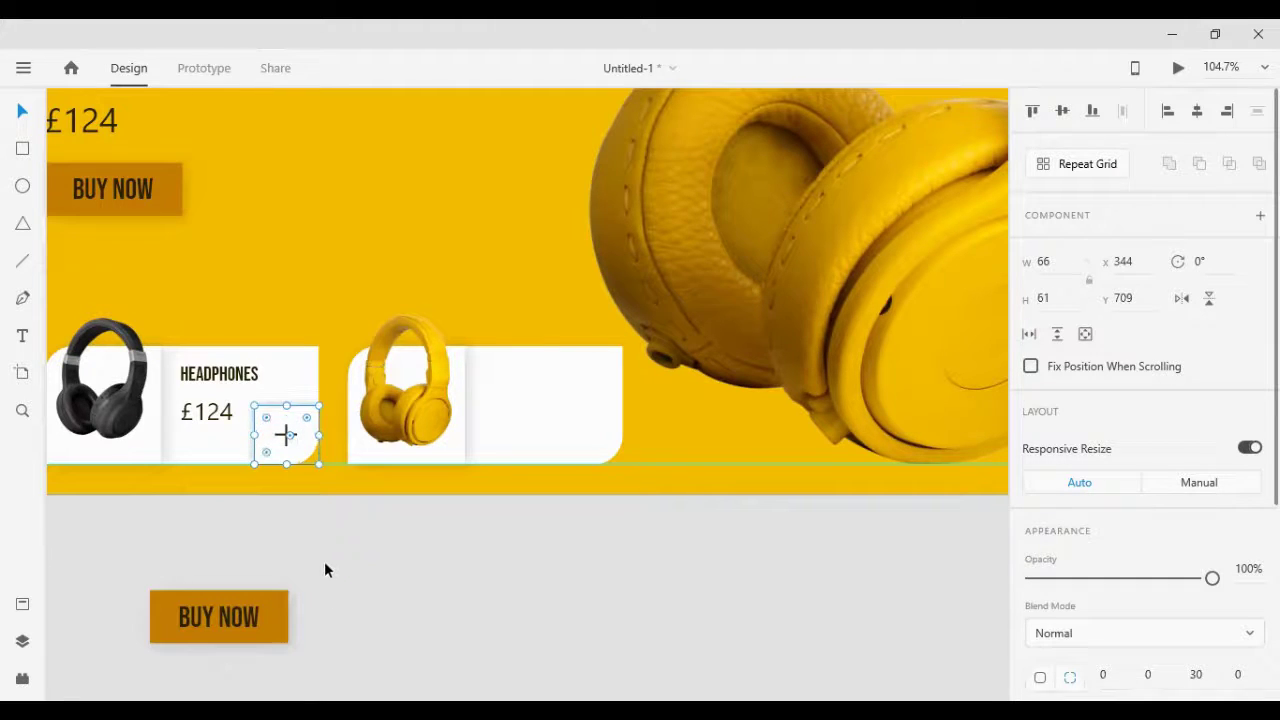
Step: Align the plus icon to the centre of the first card's corner rectangle again
left_click(325, 565)
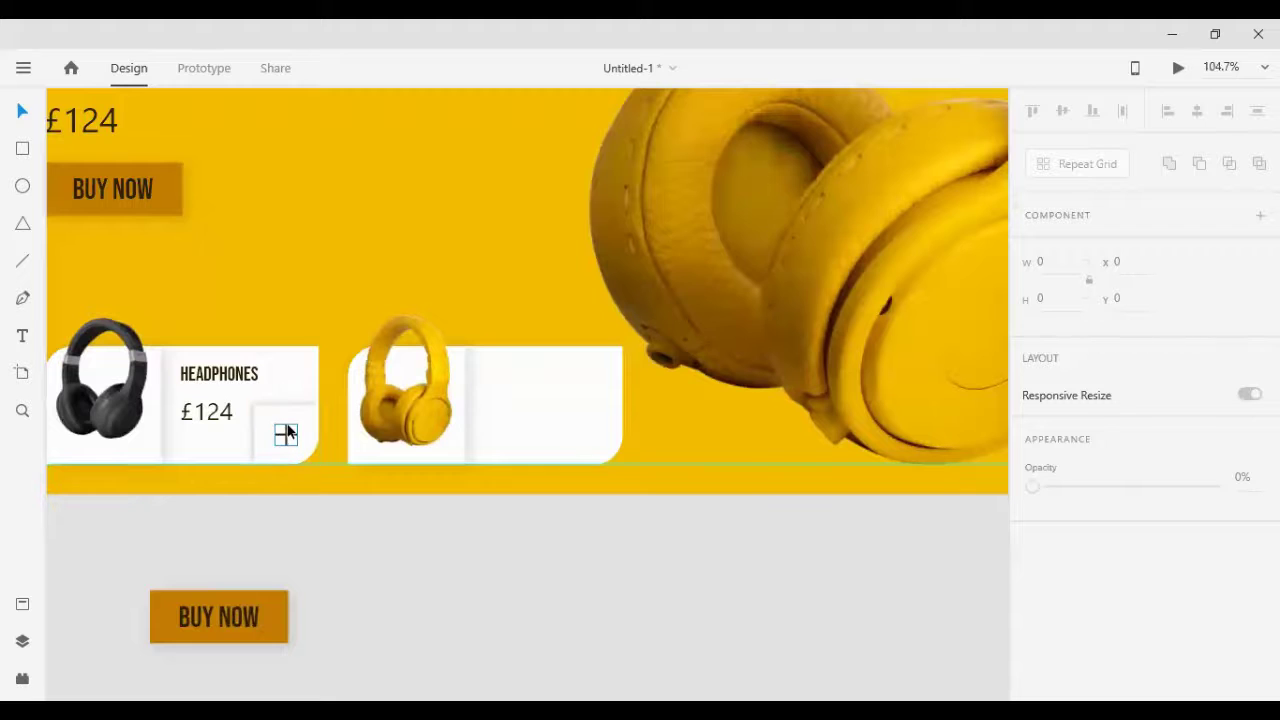
left_click(286, 433)
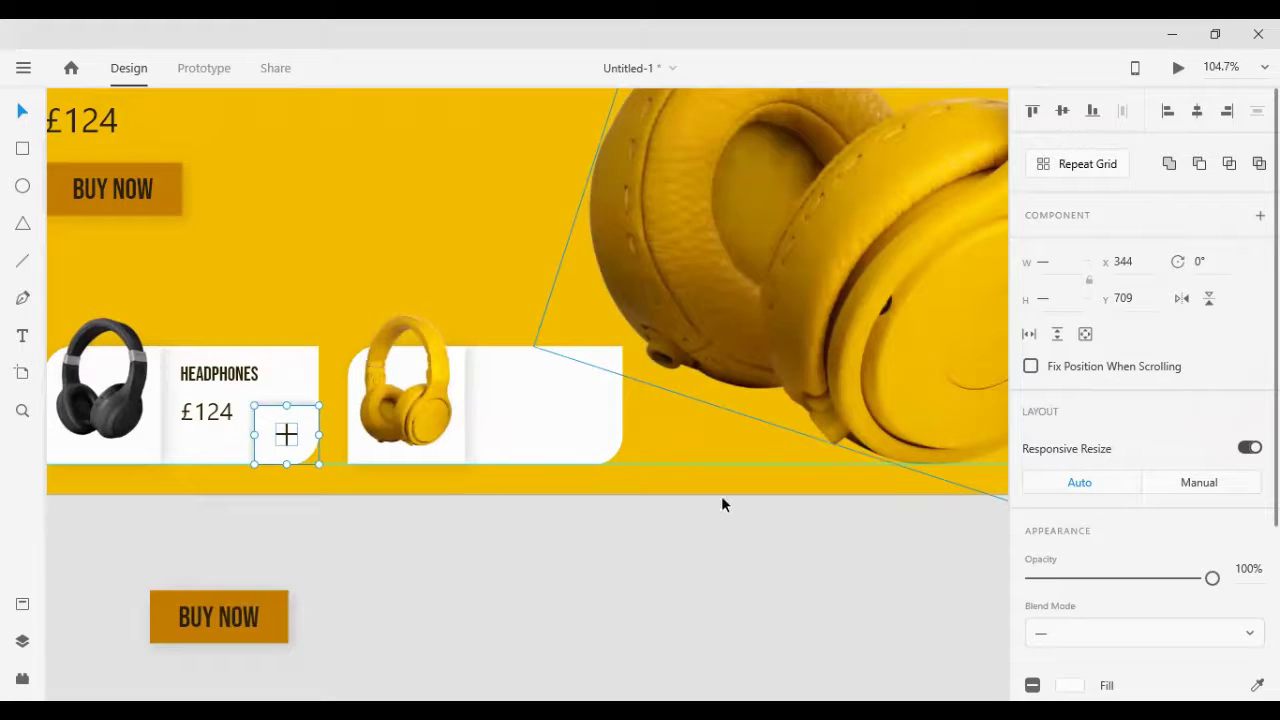
left_click(177, 500)
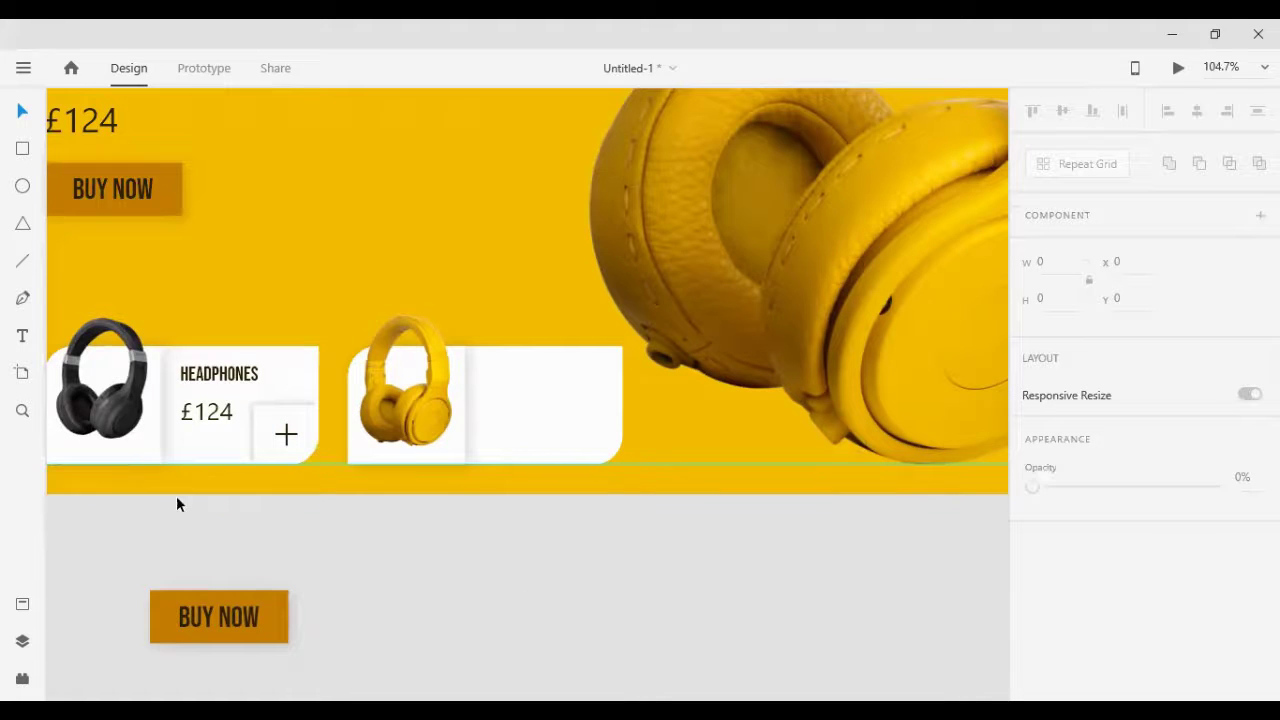
Step: Move the first card's £124 price up to Y 691, closer to the HEADPHONES label
left_click(191, 410)
key("shift+Up")
key("Down")
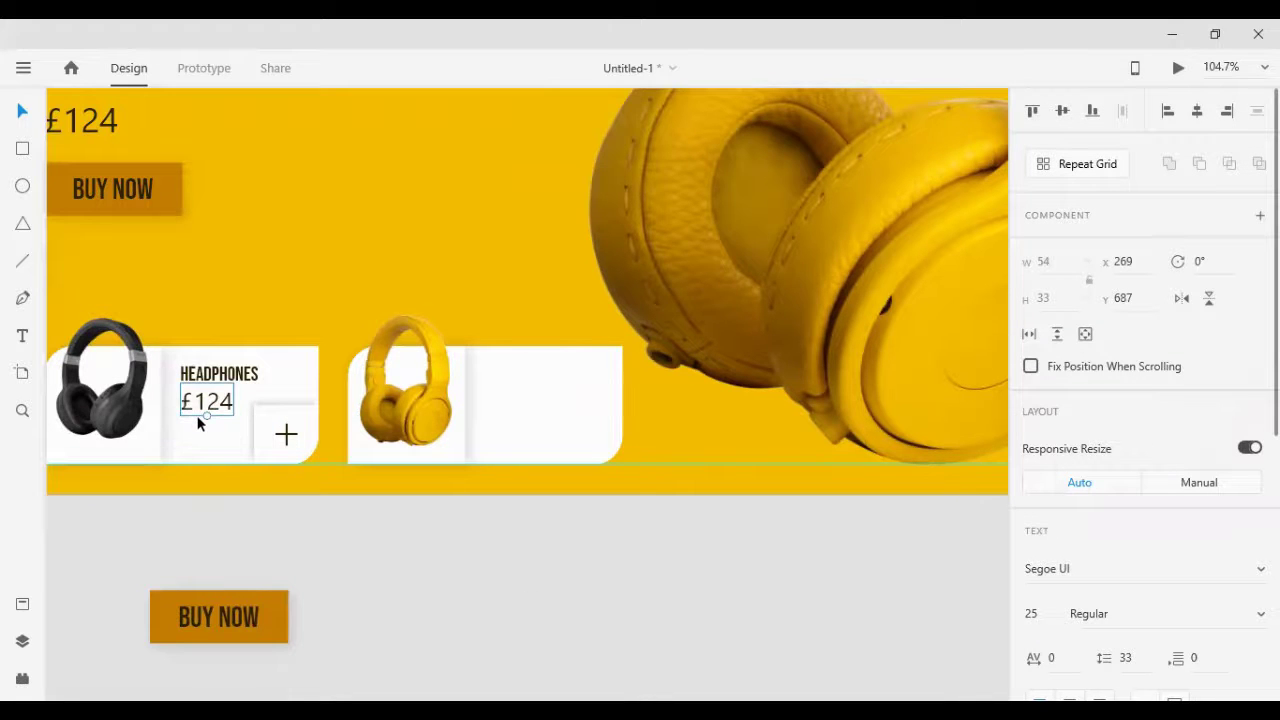
key("Down")
key("Down")
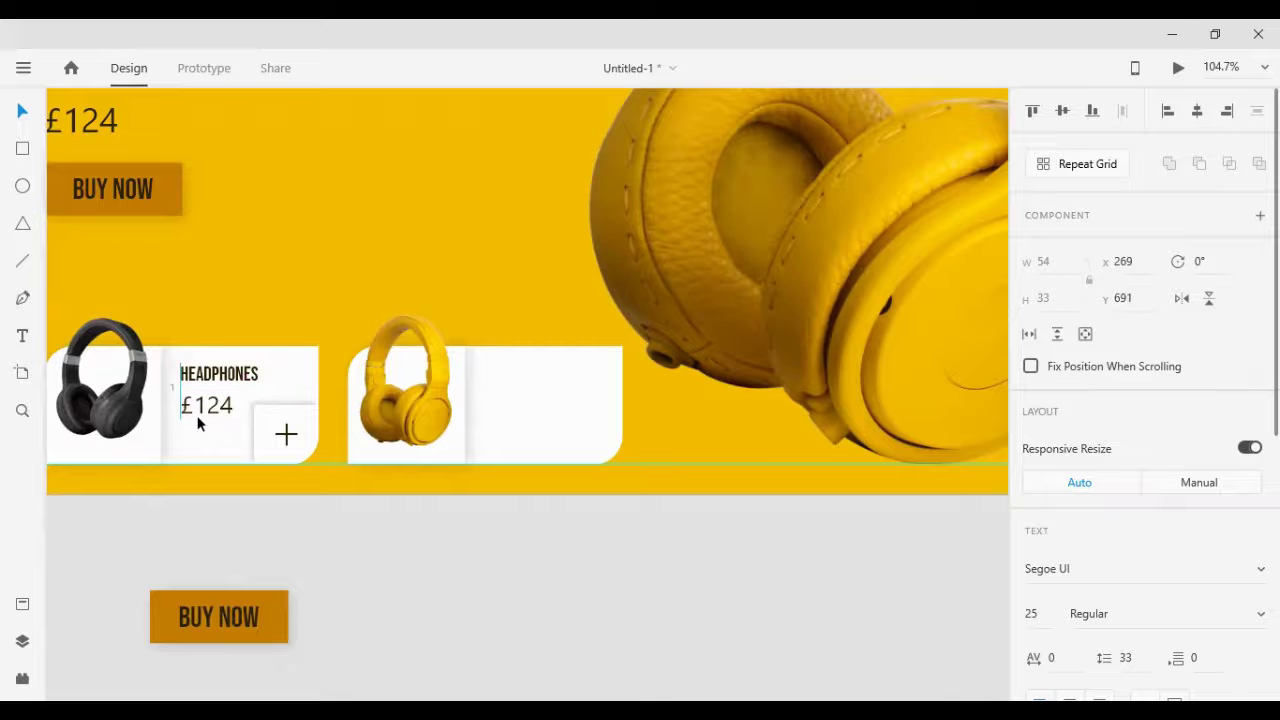
Step: Duplicate the first card's label, price and plus button and shift the copies onto the second card at X 579
left_click(238, 374, "shift")
left_click(268, 438, "shift")
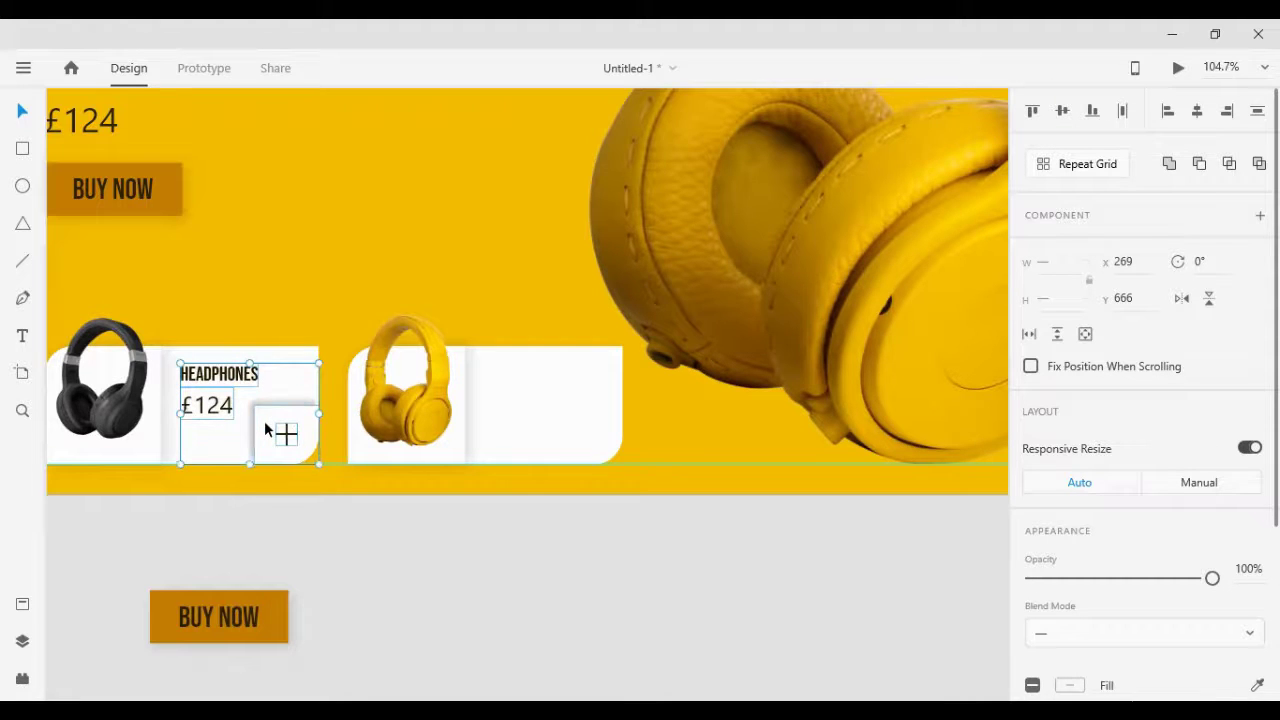
key("ctrl+d")
key("shift+Right")
key("shift+Right")
key("shift+Right")
key("shift+Right")
key("shift+Right")
key("shift+Right")
key("shift+Right")
key("shift+Right")
key("shift+Right")
key("shift+Right")
key("shift+Right")
key("shift+Right")
key("shift+Right")
key("shift+Right")
key("shift+Right")
key("shift+Right")
key("shift+Right")
key("shift+Right")
key("shift+Right")
key("shift+Right")
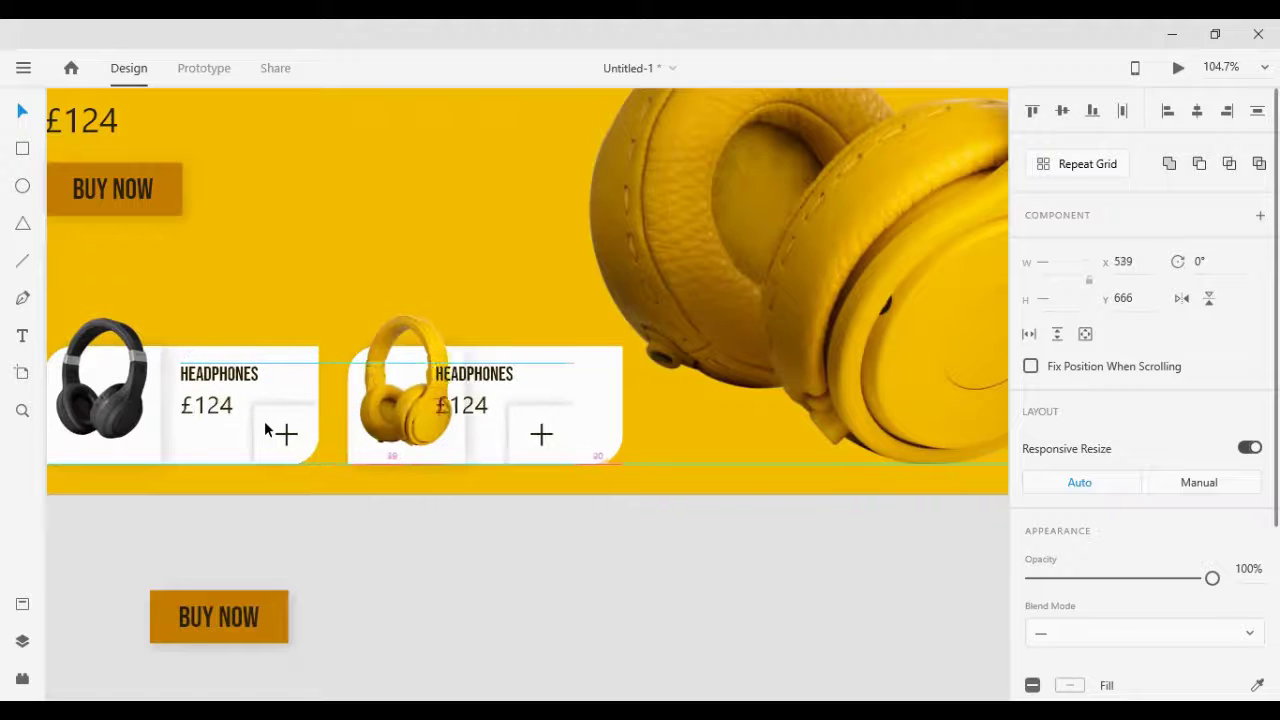
key("shift+Right")
key("Right")
key("Right")
key("Right")
key("Right")
key("Right")
key("Right")
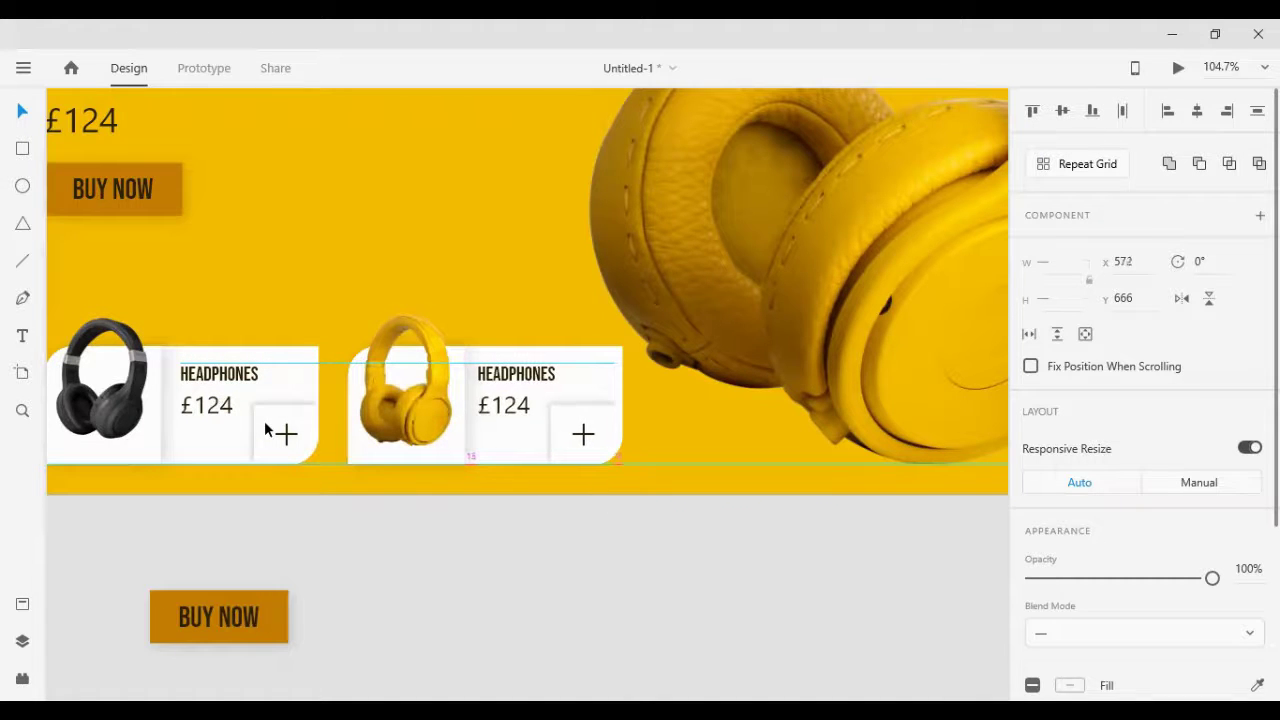
key("Right")
key("Right")
key("Right")
key("Right")
key("Right")
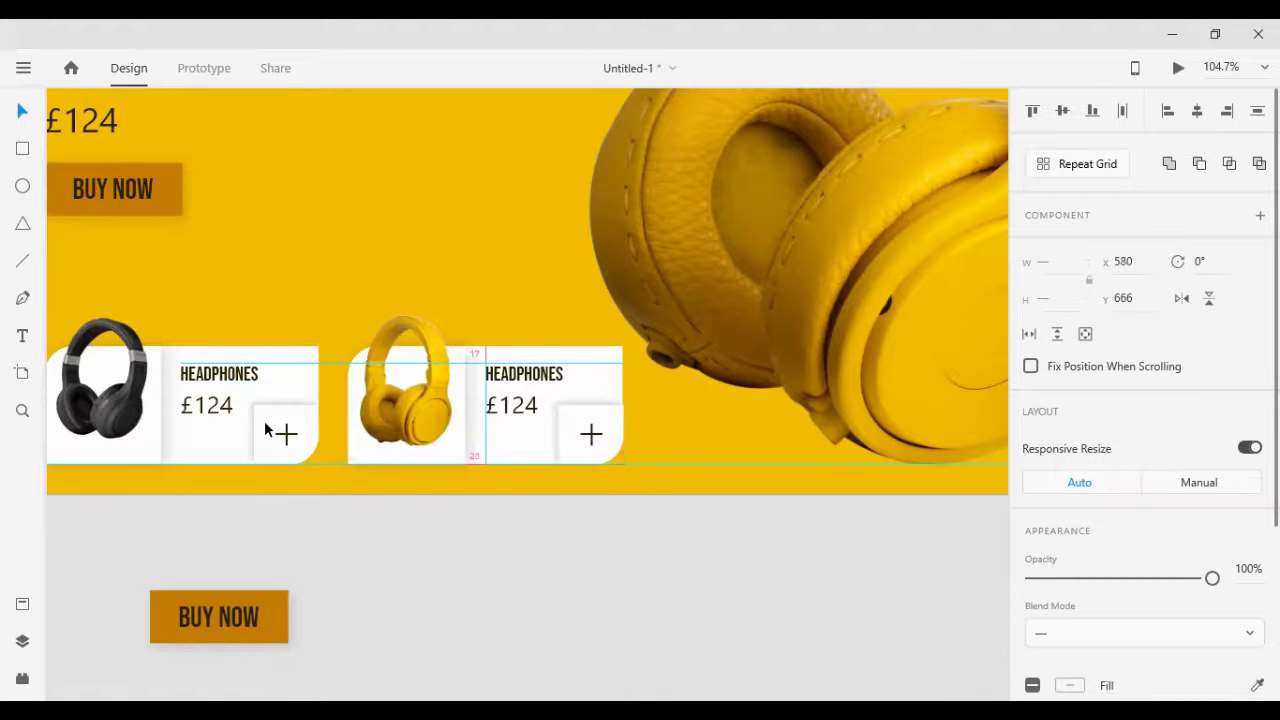
key("Left")
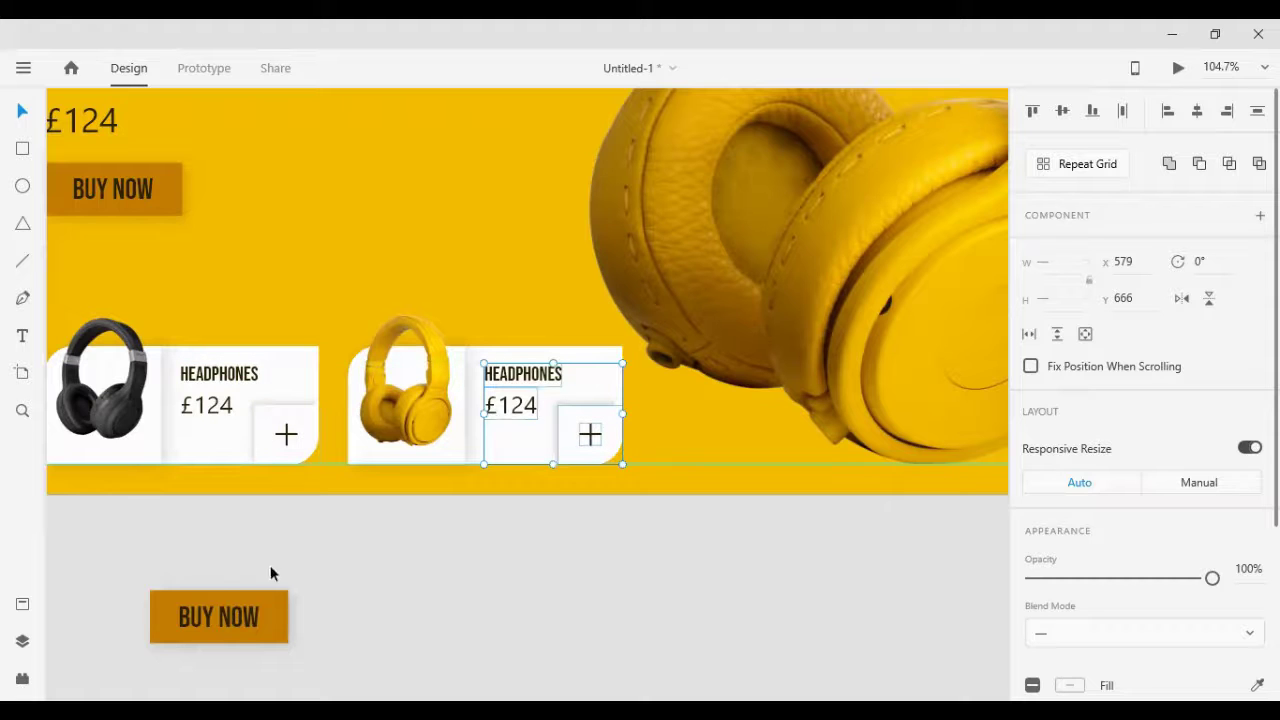
Step: Delete the spare BUY NOW button lying below the artboard
left_click(378, 570)
key("ctrl+0")
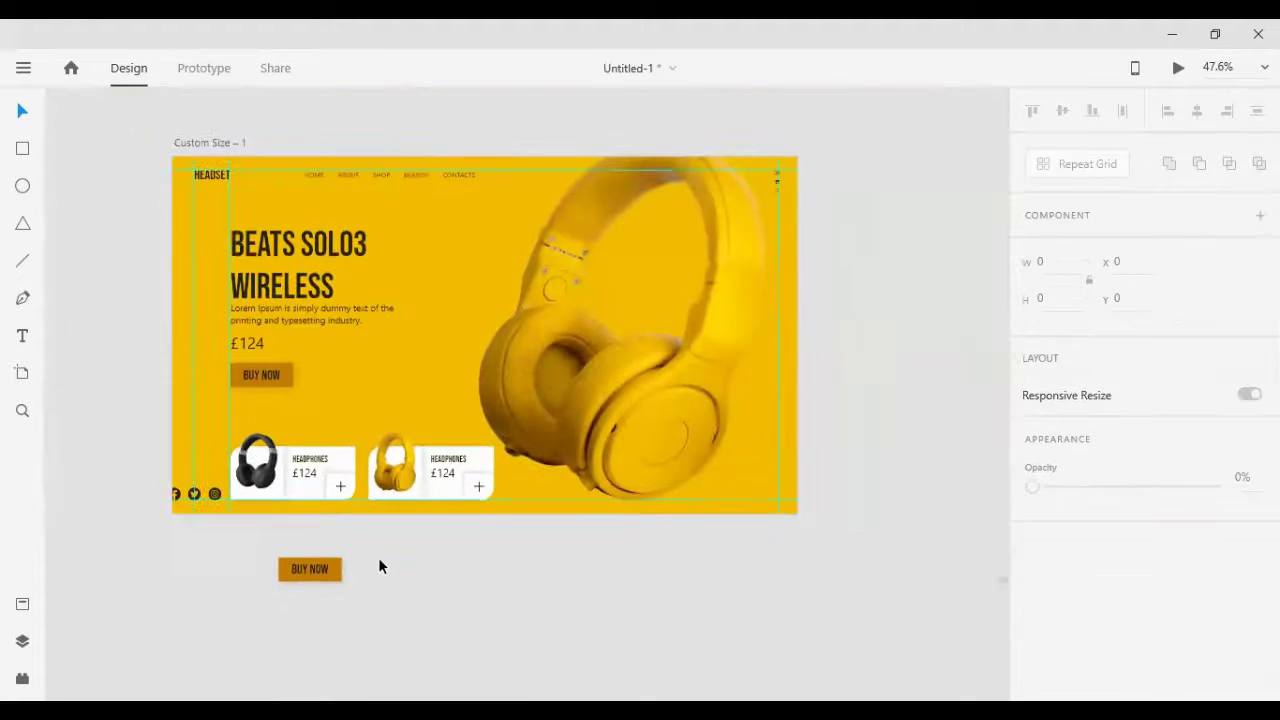
left_click_drag(250, 550, 345, 601)
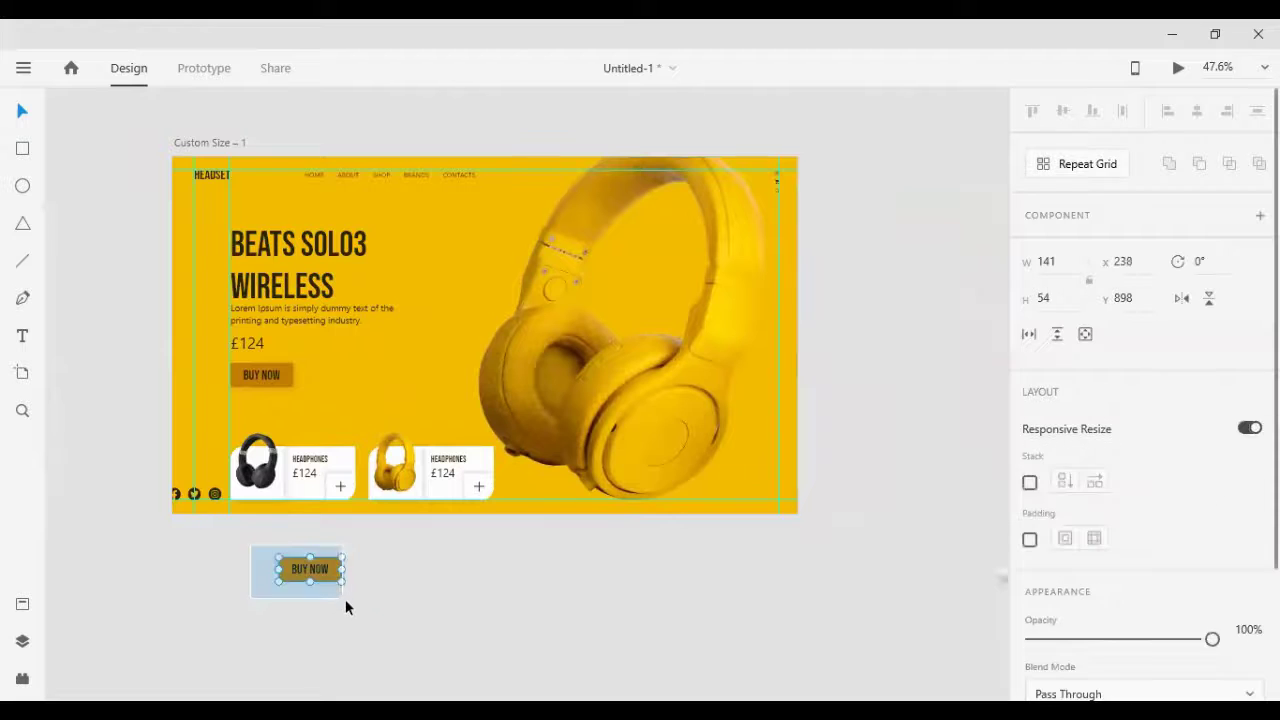
key("Delete")
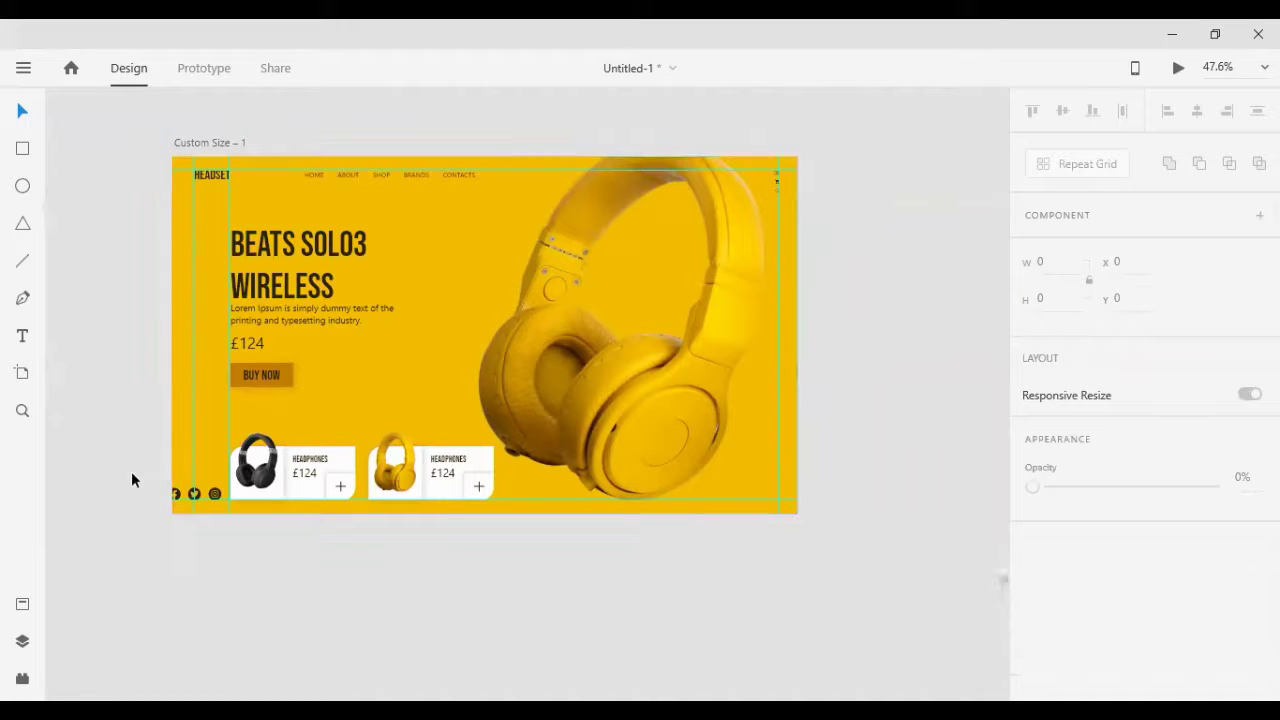
Step: Stack the Twitter and Facebook icons above the Instagram icon to form a vertical column
left_click(206, 510)
left_click(158, 555)
scroll(185, 515, "up", 8)
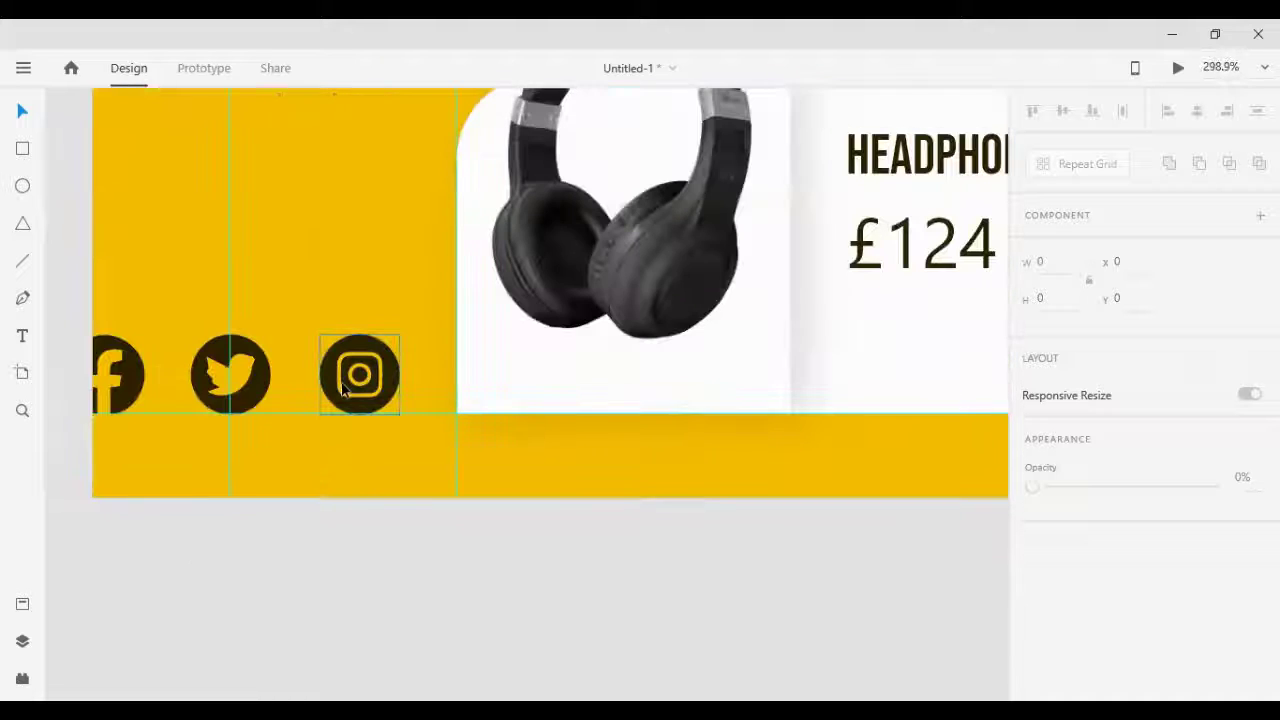
left_click(343, 390)
left_click_drag(268, 386, 392, 284)
left_click_drag(135, 380, 400, 172)
left_click(374, 375, "shift")
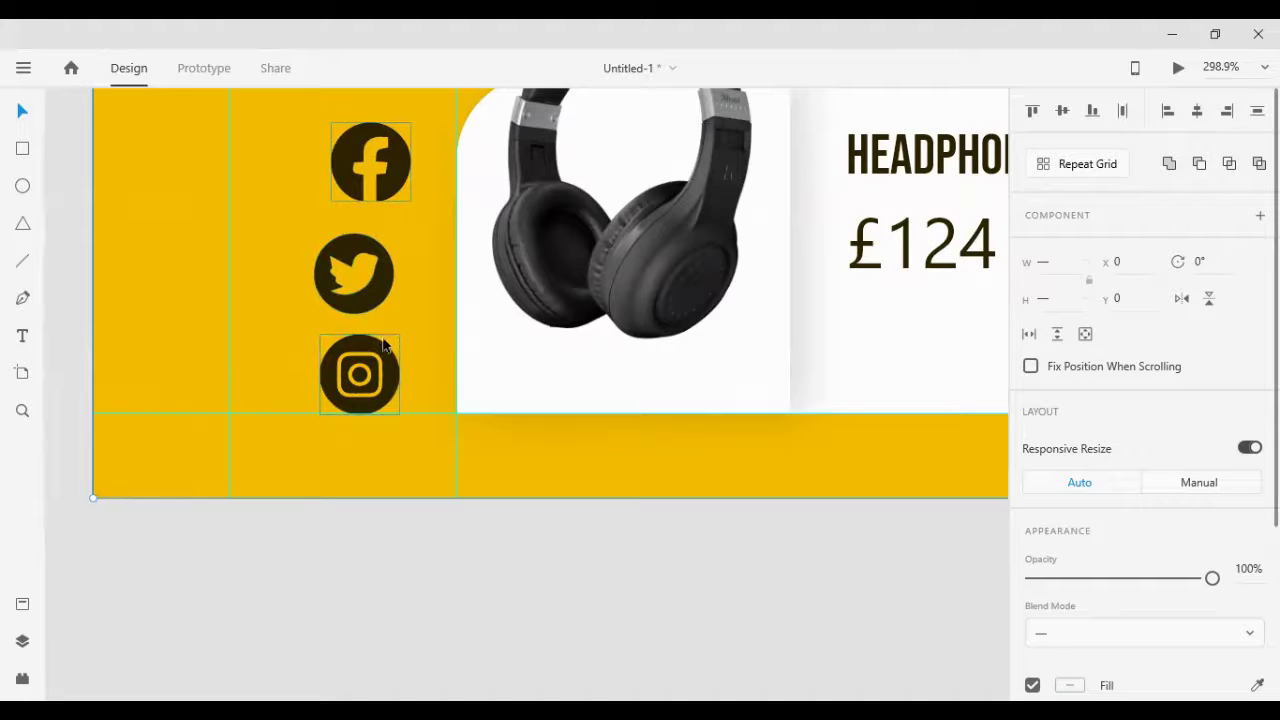
key("shift+Left")
key("shift+Left")
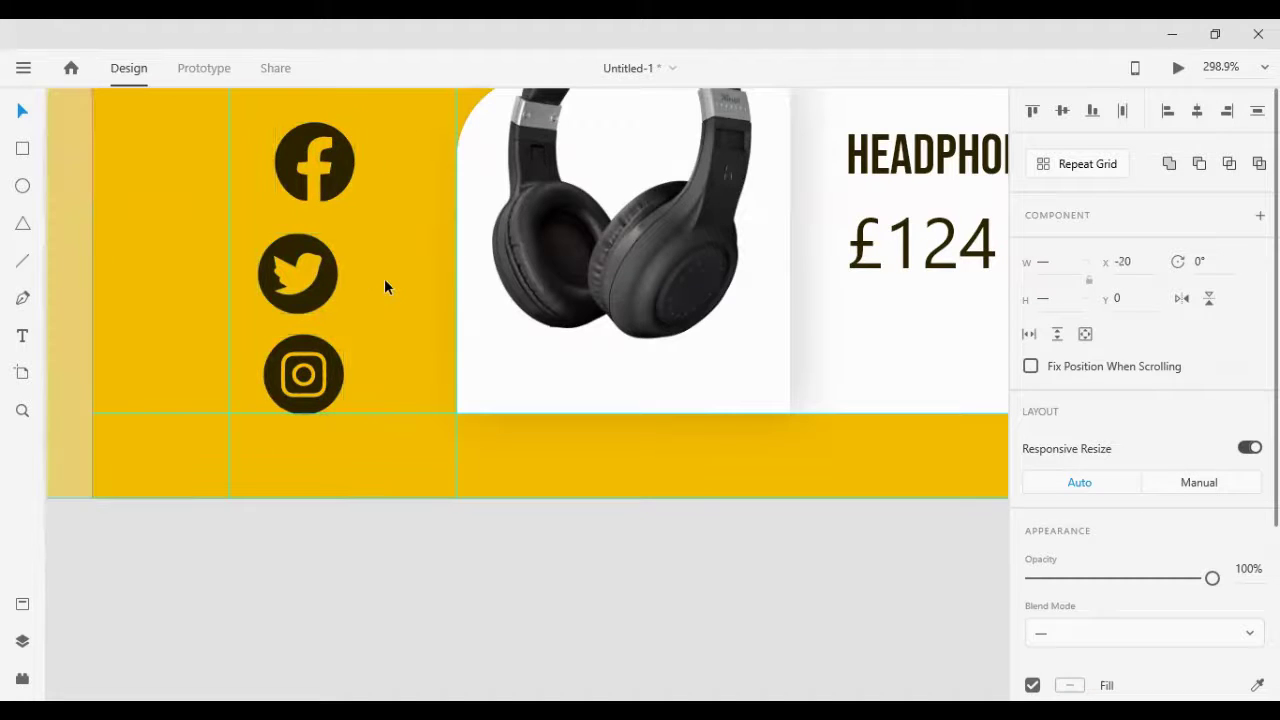
key("shift+Left")
key("shift+Right")
key("shift+Right")
key("shift+Right")
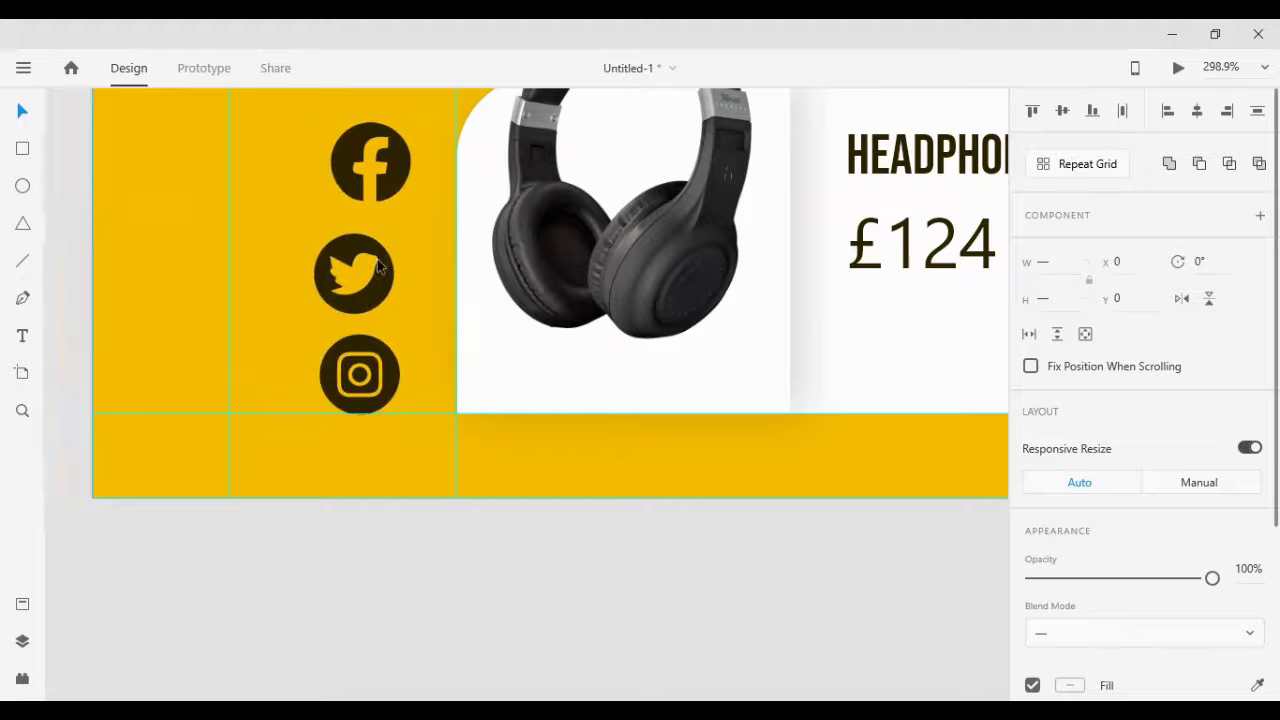
Step: Shift the three social icons left without the background, then centre them on one vertical axis with even spacing
left_click(148, 284, "shift")
key("shift+Left")
key("shift+Left")
key("shift+Left")
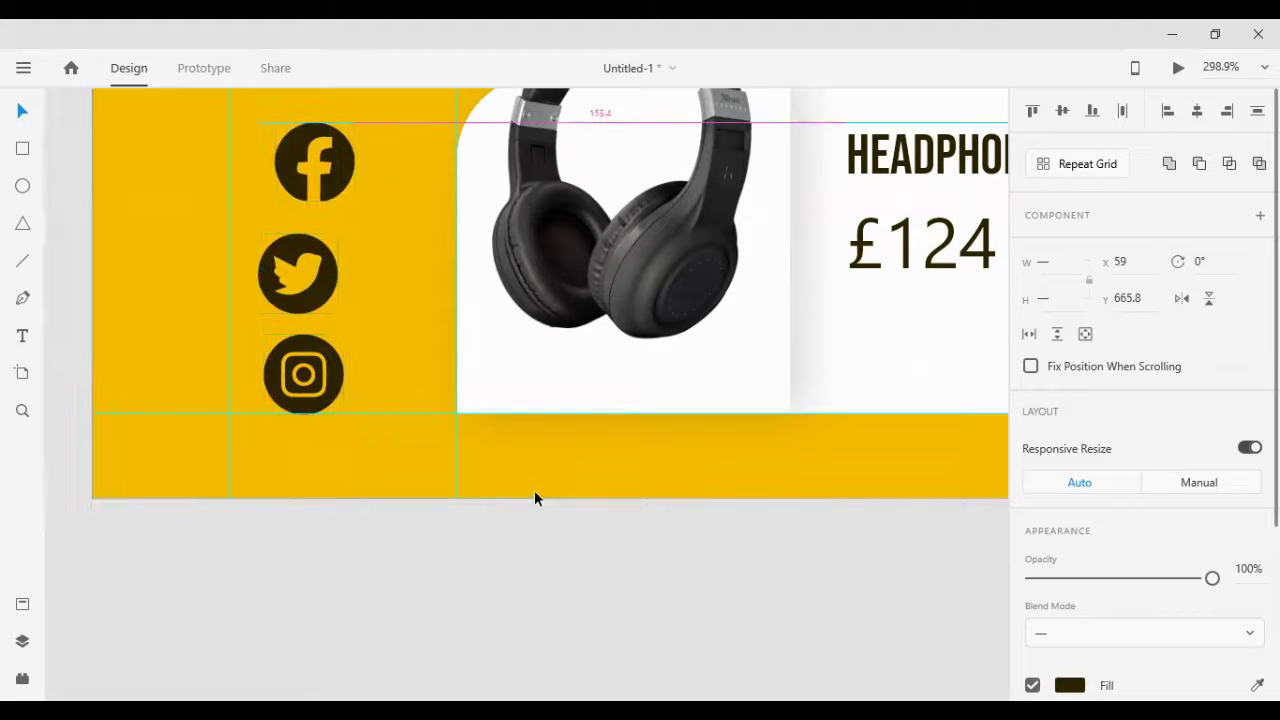
left_click(1197, 111)
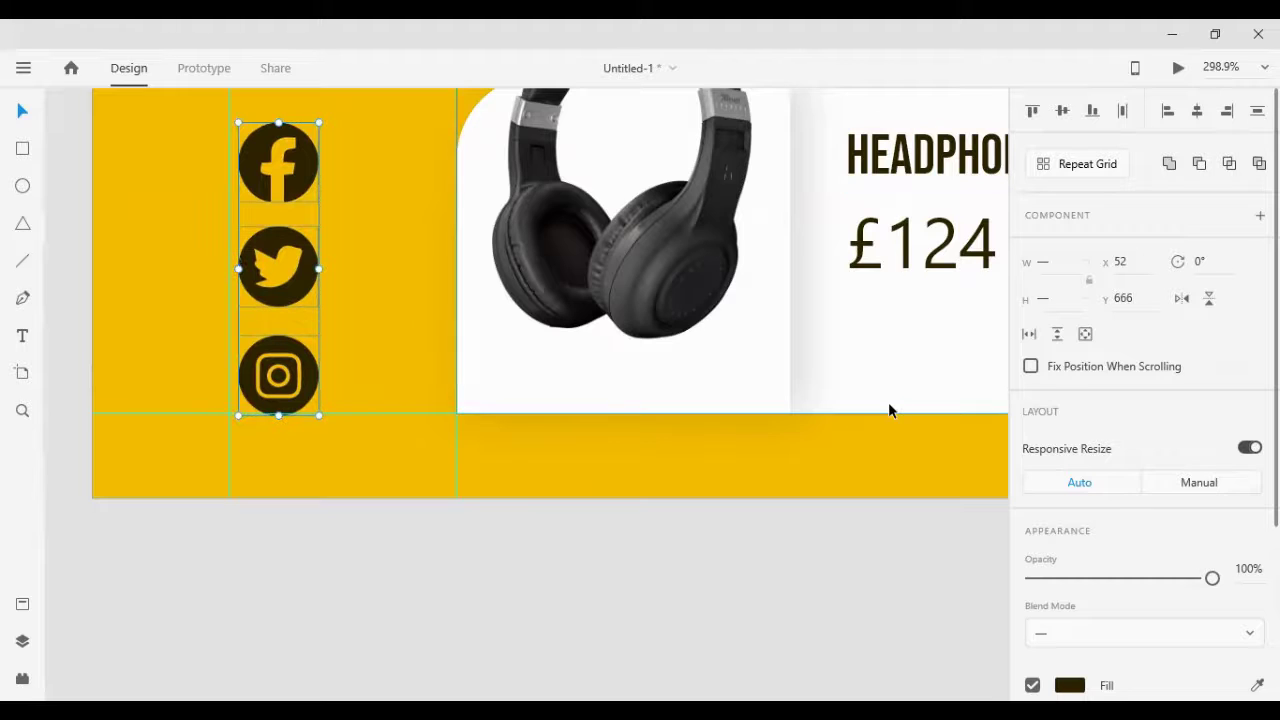
Step: Nudge the social icon column to X 49, Y 665 so it meets the left and bottom guides
key("Left")
key("Left")
key("Left")
key("Left")
key("Left")
key("Right")
key("Right")
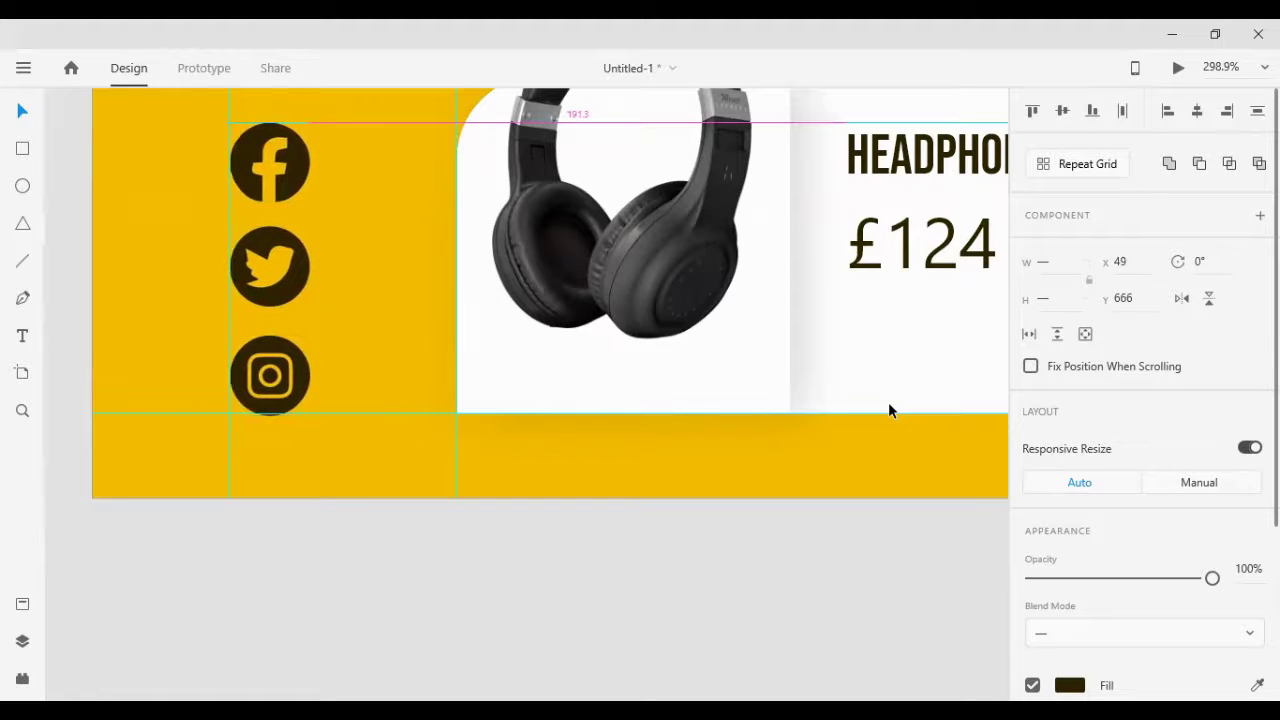
key("Up")
key("Up")
key("Down")
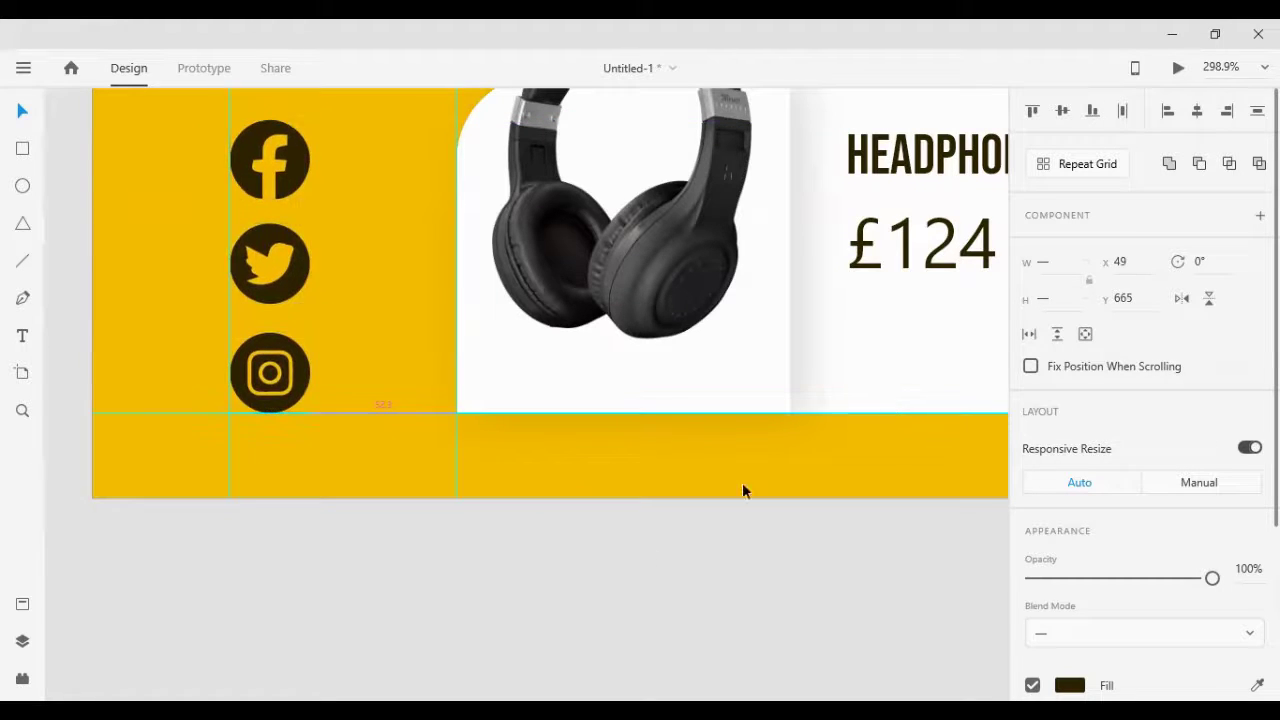
Step: Deselect the icons and examine the overall layout of the whole artboard
scroll(624, 353, "down", 6)
scroll(640, 310, "down", 2)
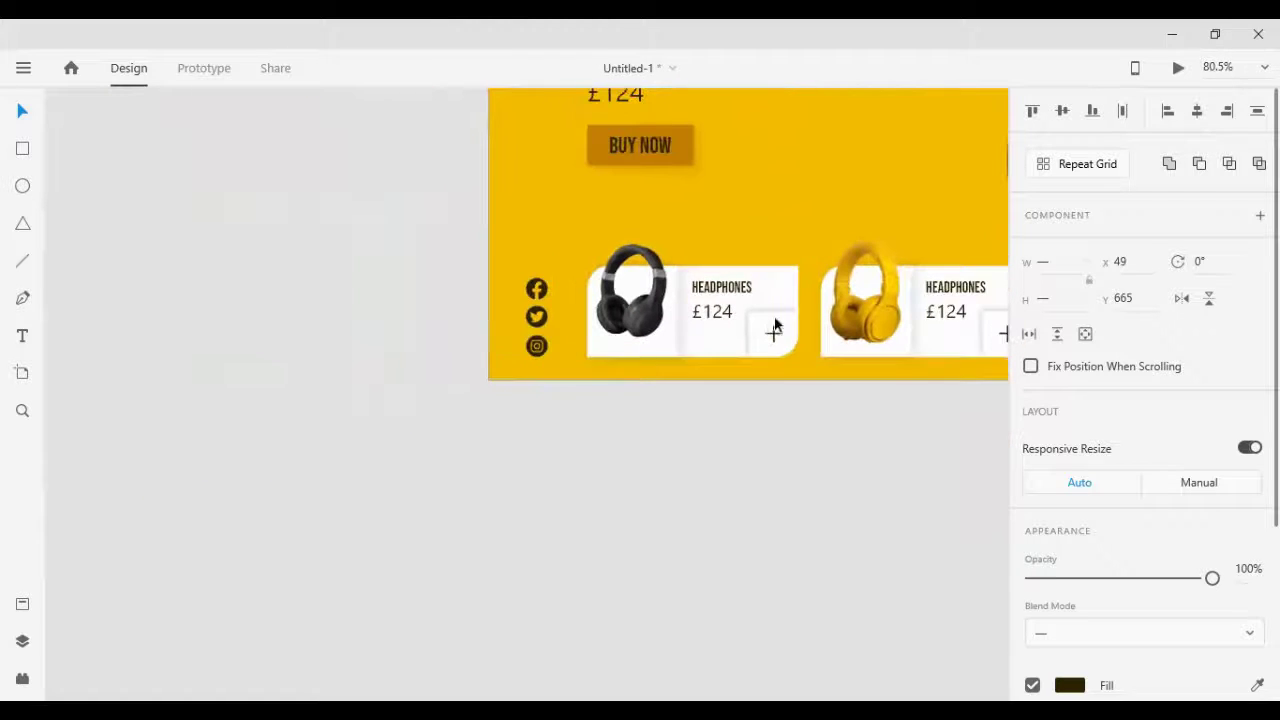
scroll(806, 212, "down", 3)
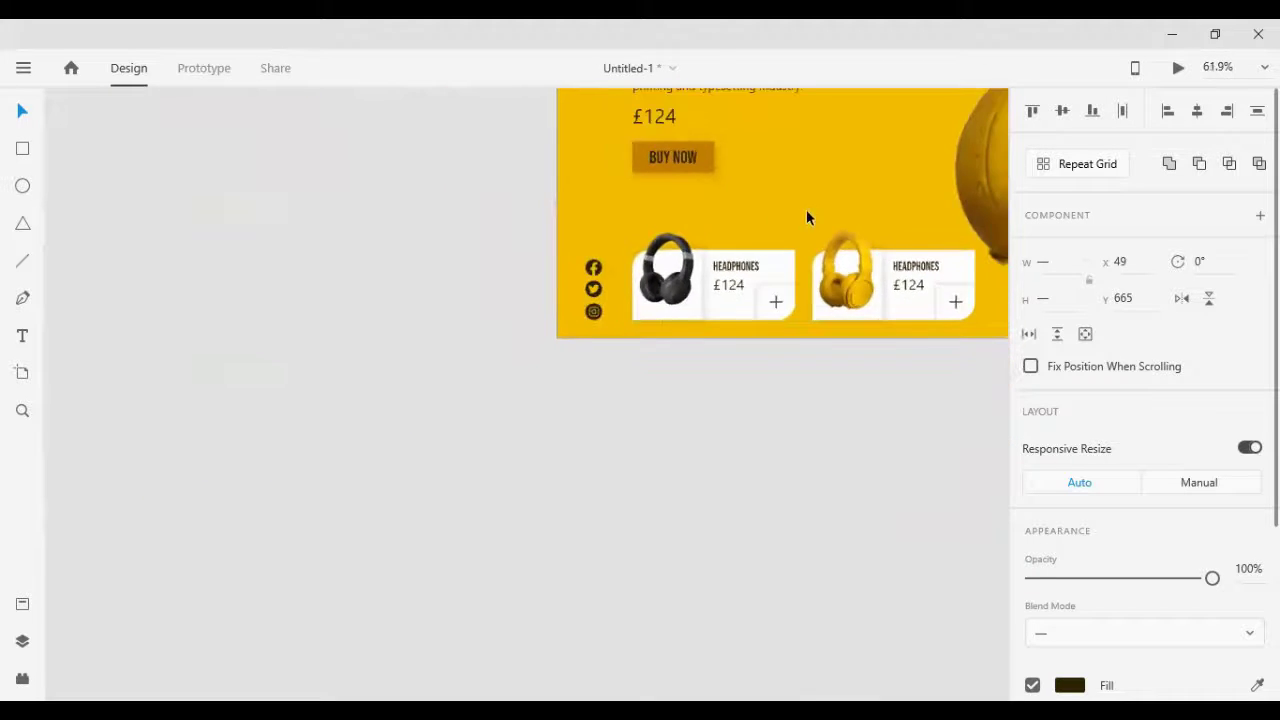
scroll(810, 238, "down", 1)
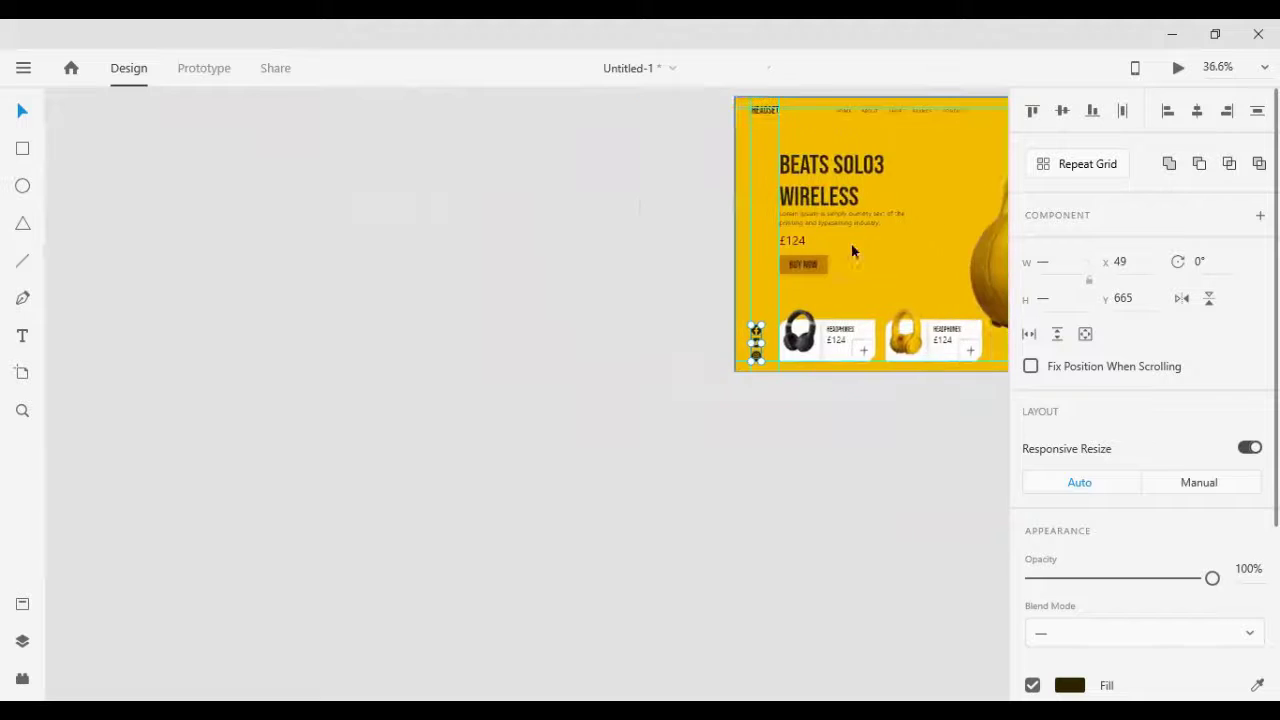
scroll(851, 243, "right", 3)
scroll(877, 308, "right", 2)
scroll(886, 349, "up", 2)
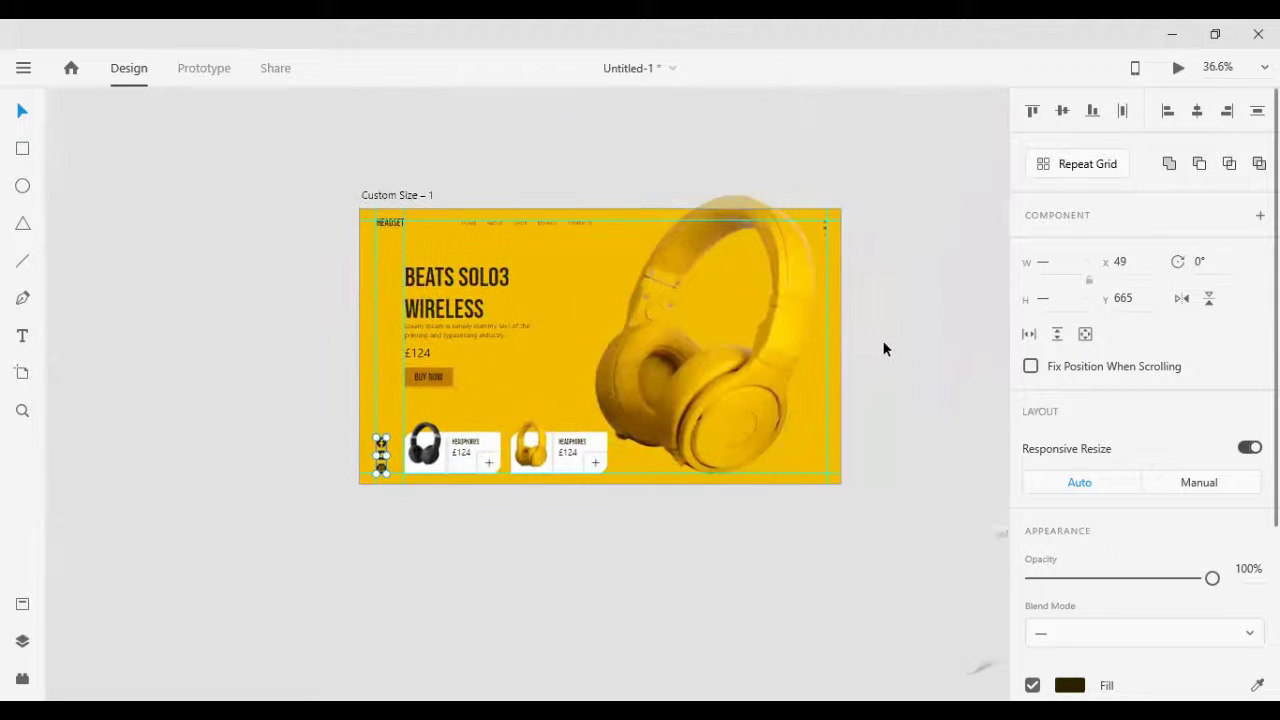
scroll(895, 370, "up", 3)
scroll(470, 465, "left", 2)
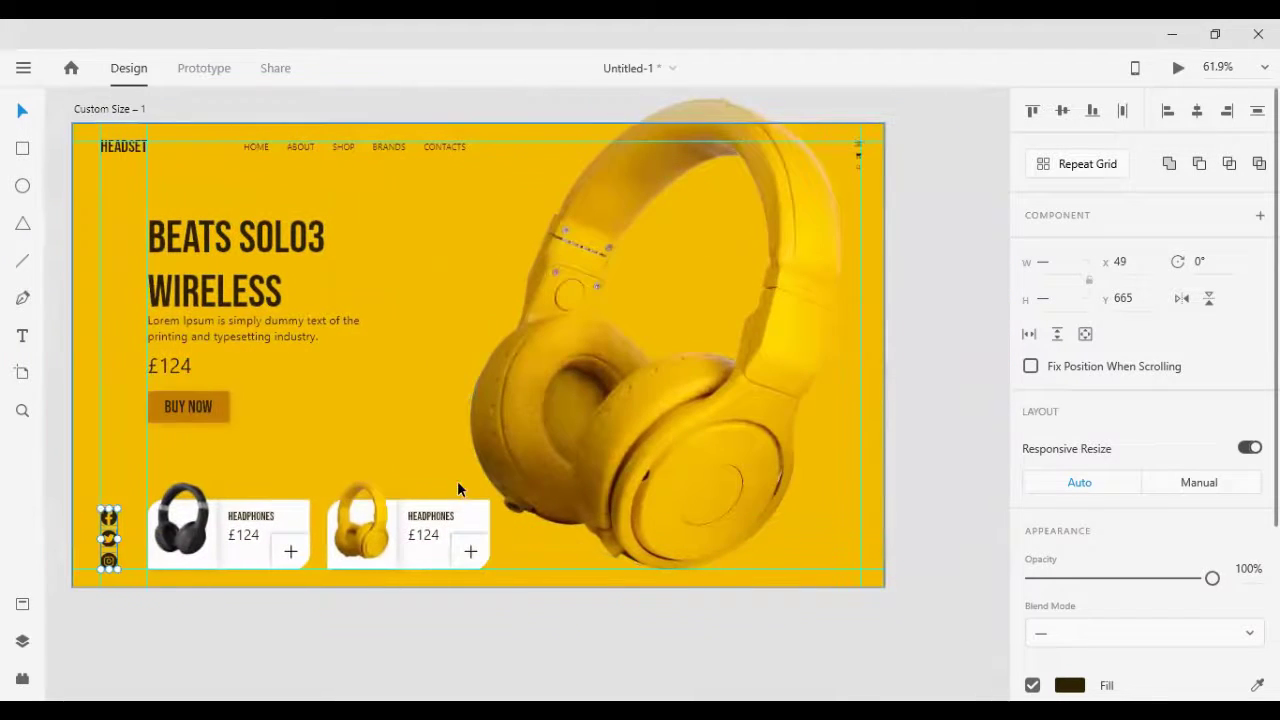
left_click(779, 602)
scroll(234, 543, "down", 2)
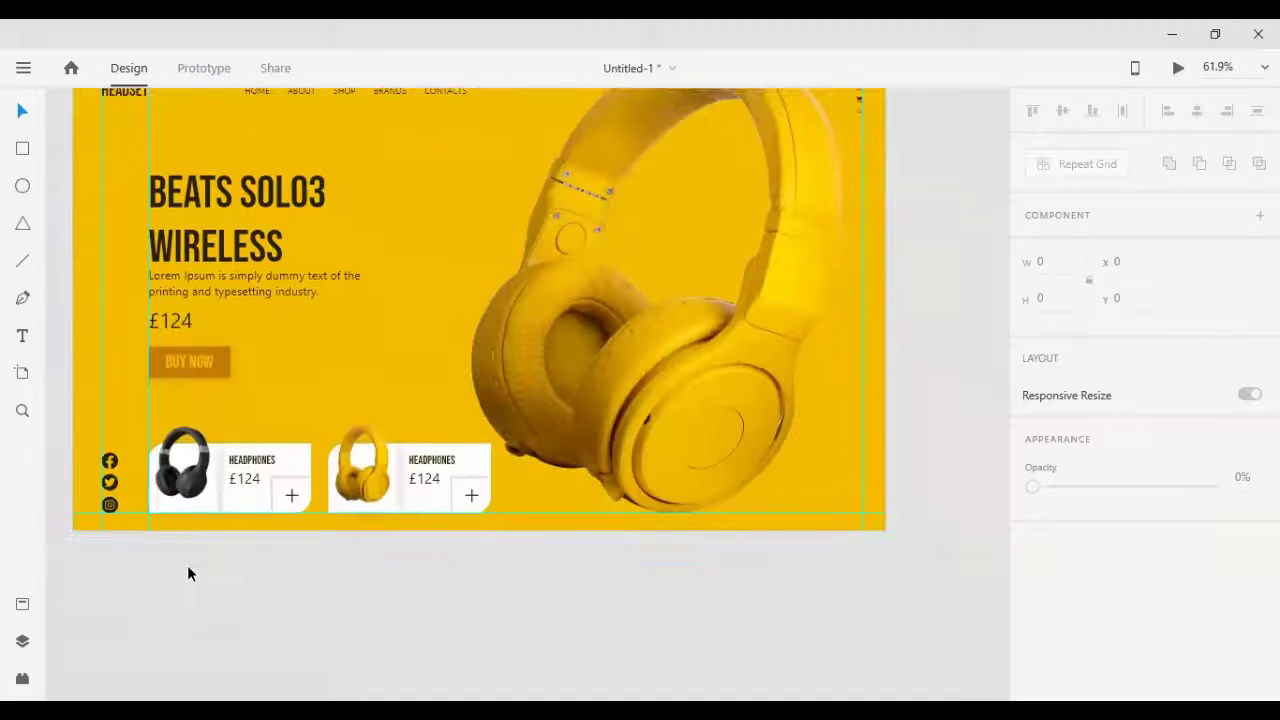
Step: Remove the BUY NOW button's shadow and fill the button with the dark colour sampled from the WIRELESS heading
scroll(231, 363, "up", 3)
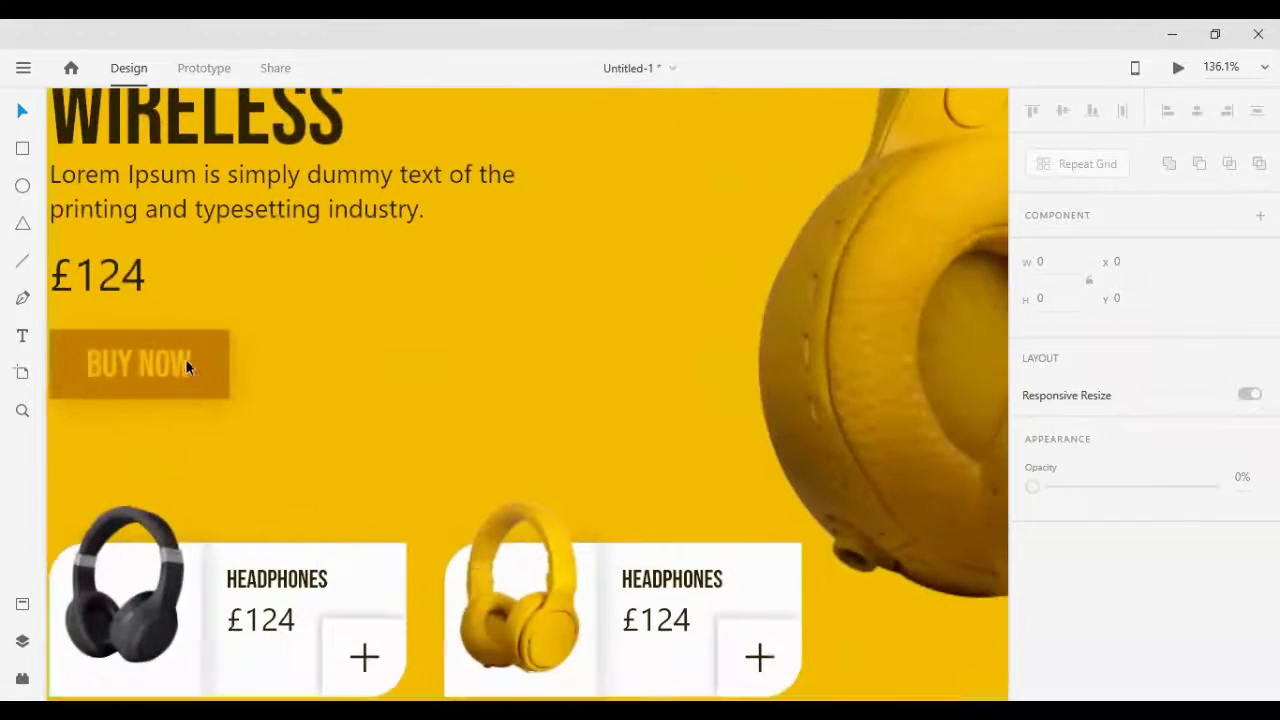
scroll(157, 466, "left", 2)
left_click(316, 356)
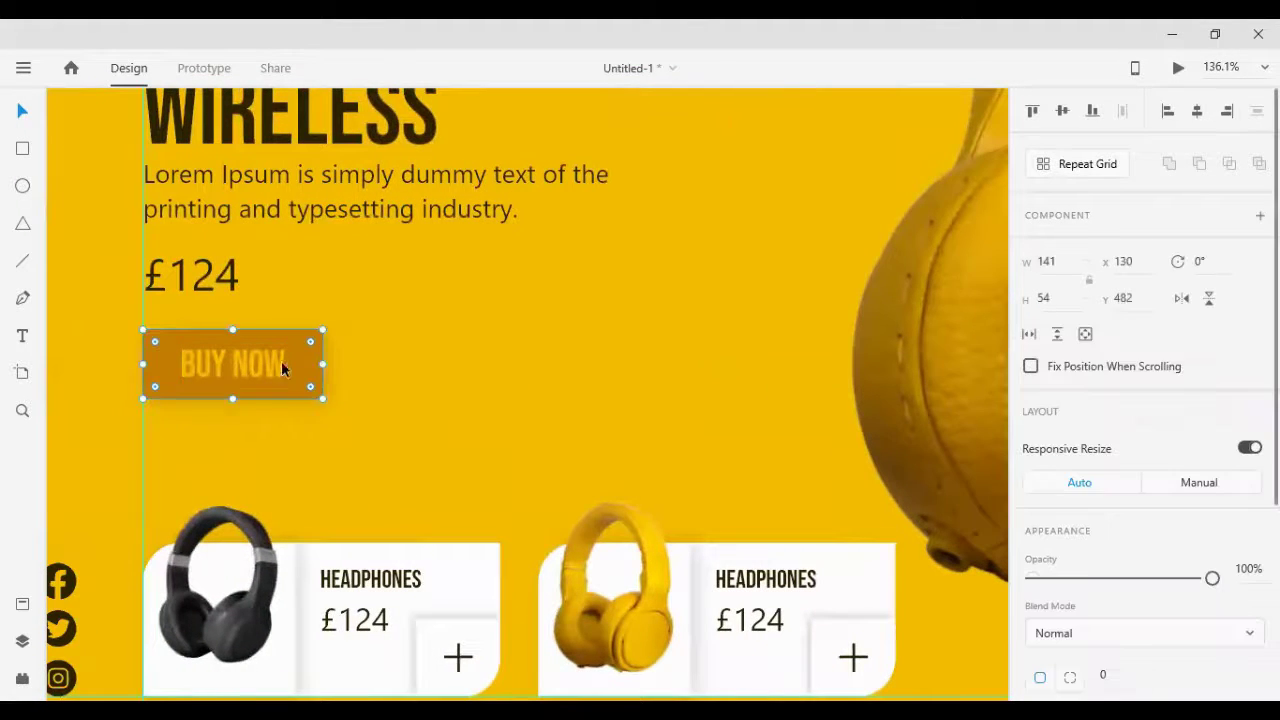
scroll(1080, 365, "down", 3)
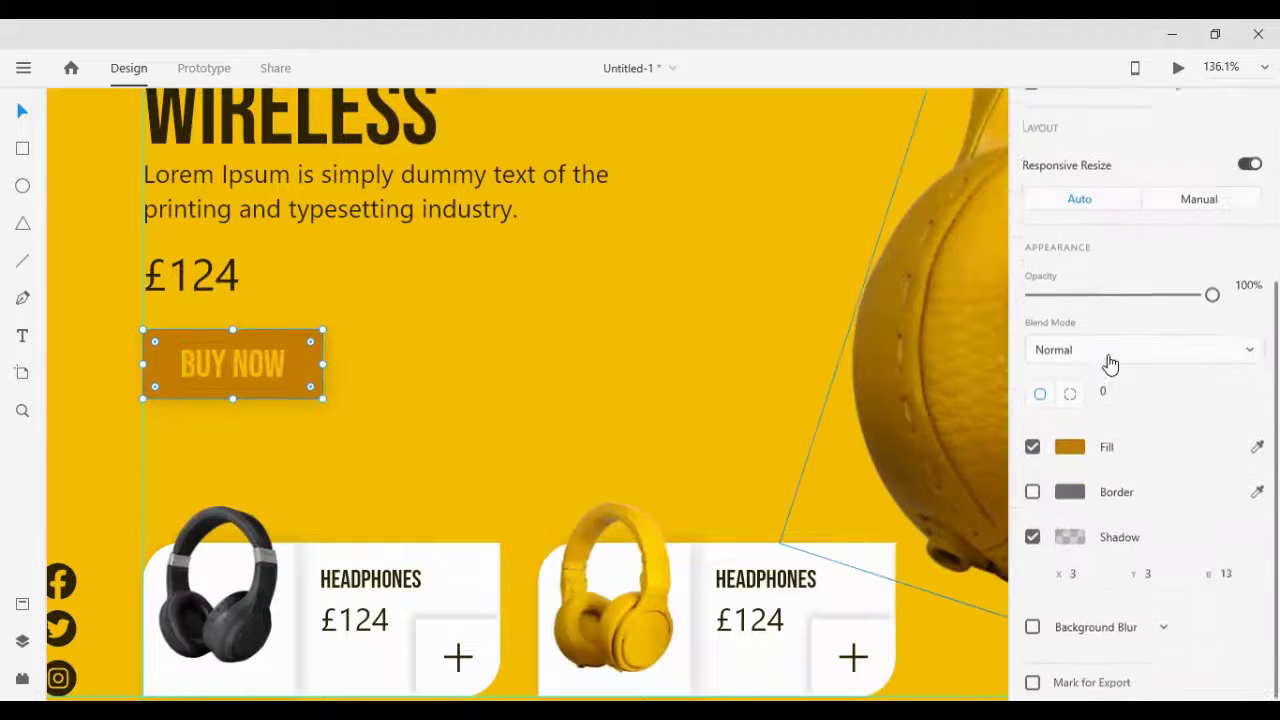
left_click(1036, 536)
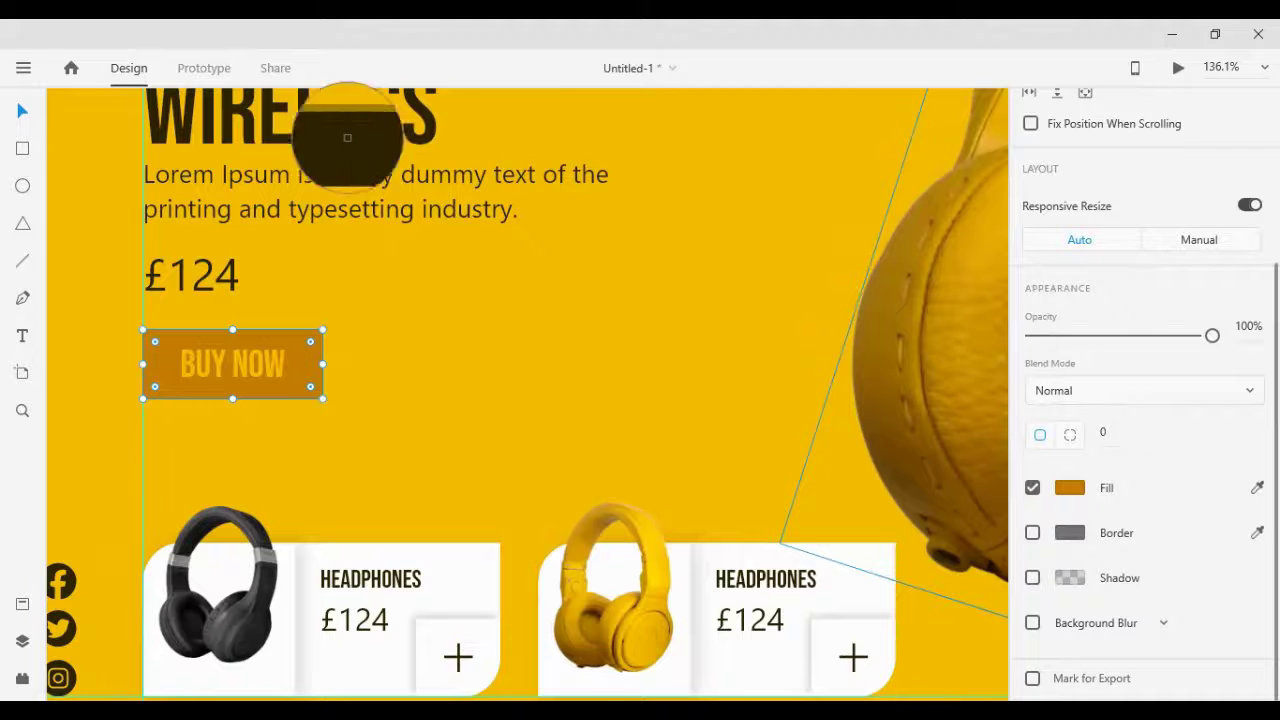
left_click(321, 130)
Step: Recolour the BUY NOW text with the white sampled from the second product card
left_click(247, 370)
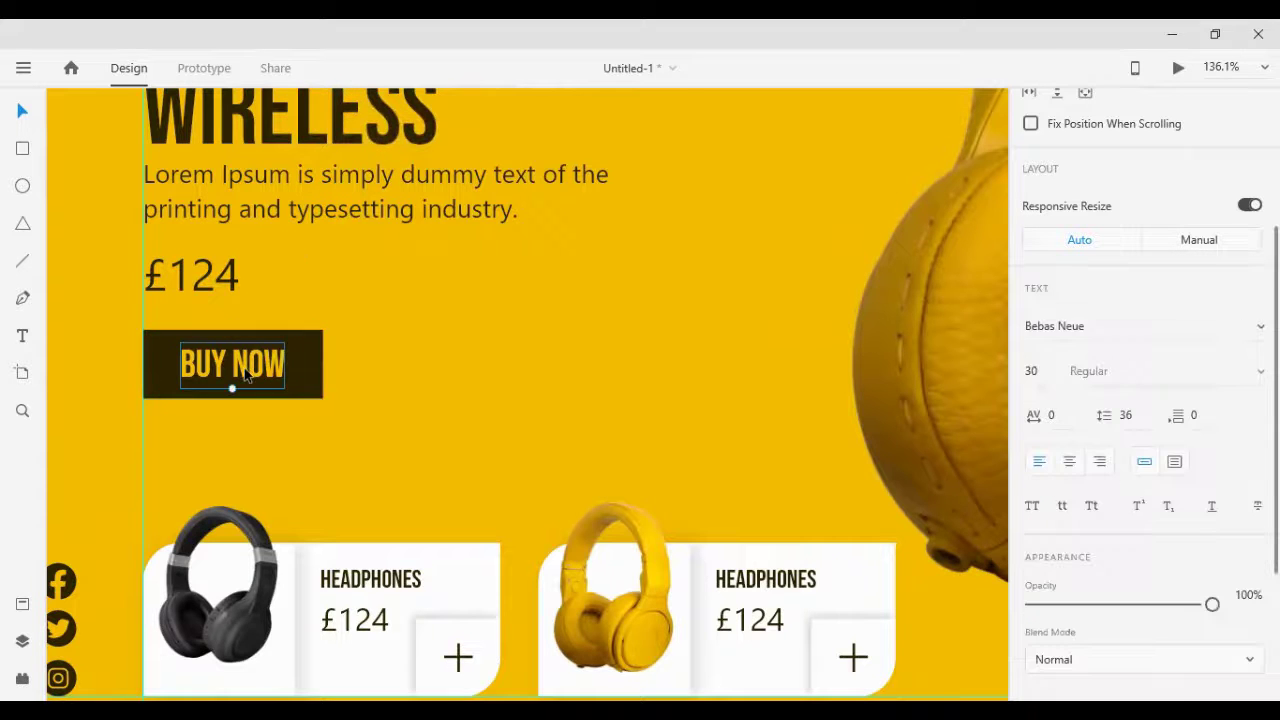
scroll(1230, 530, "down", 3)
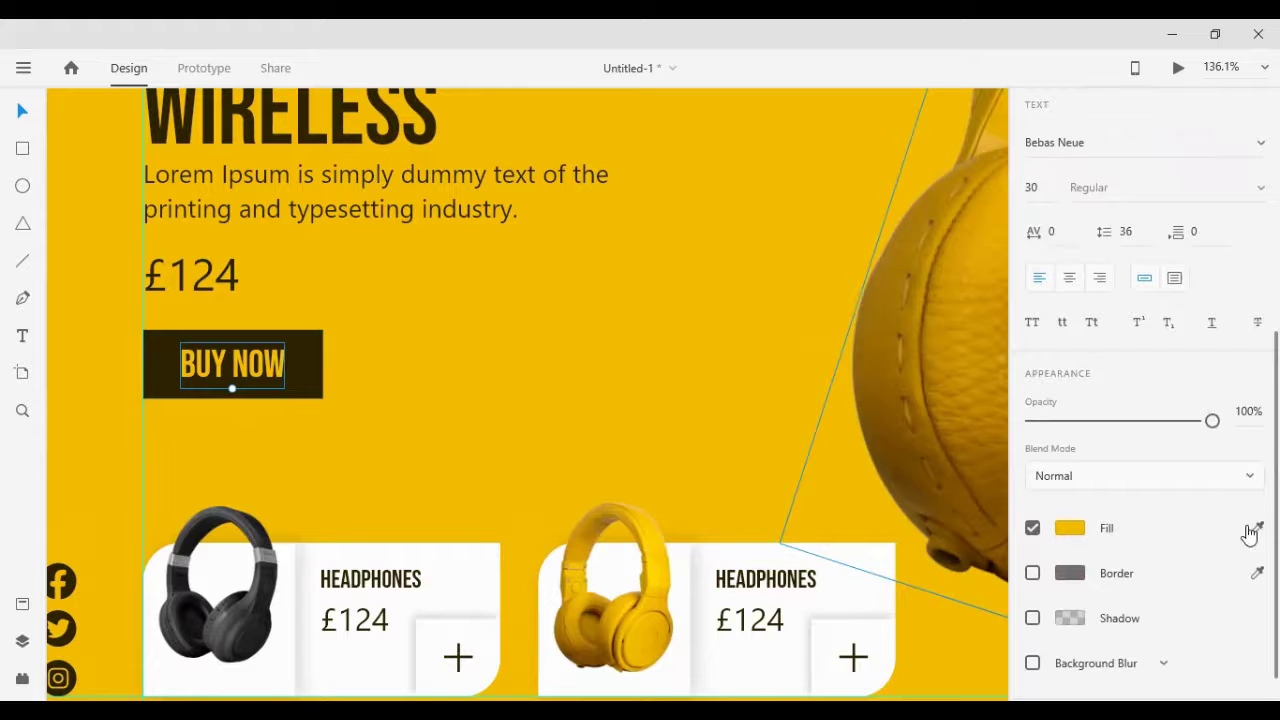
left_click(1257, 527)
left_click(836, 579)
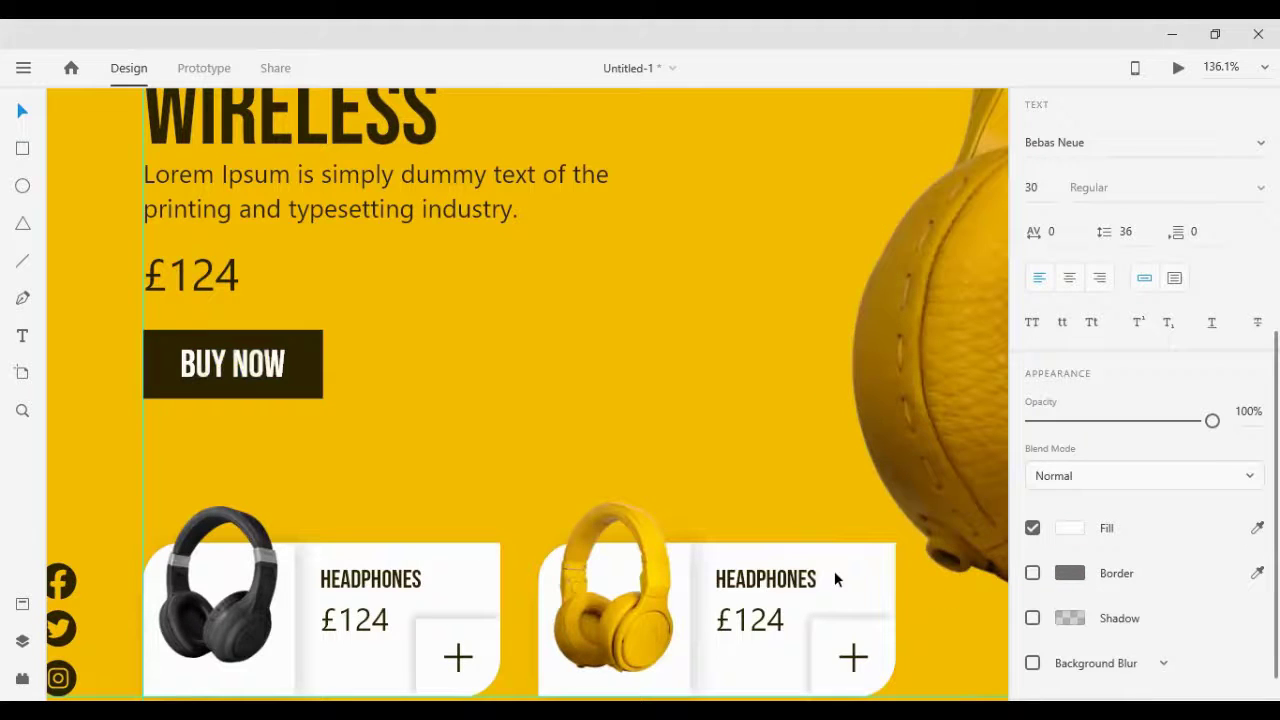
Step: Round the BUY NOW button's corners with a radius of 10
left_click(307, 376)
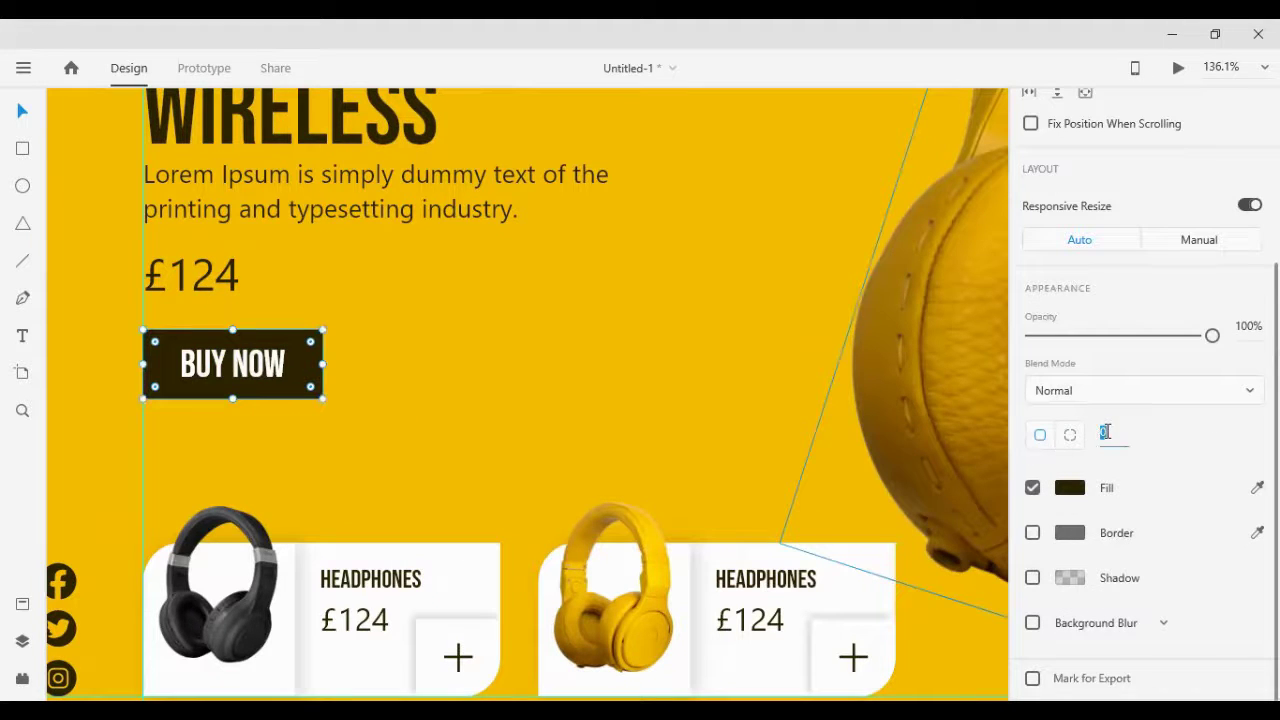
type("10")
key("Return")
Step: Group the headline, description, price and BUY NOW button, and centre the group vertically against the yellow background
scroll(677, 422, "down", 2)
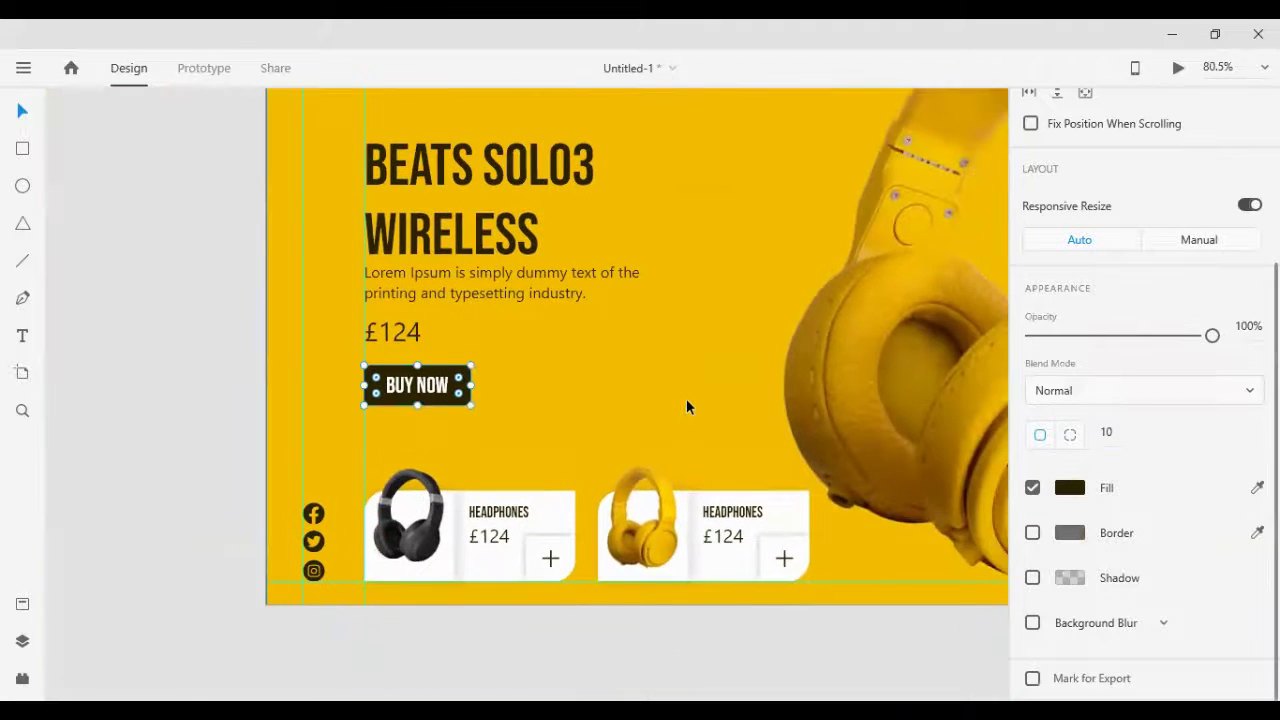
scroll(686, 398, "up", 1)
scroll(686, 398, "down", 1)
left_click_drag(300, 229, 493, 449)
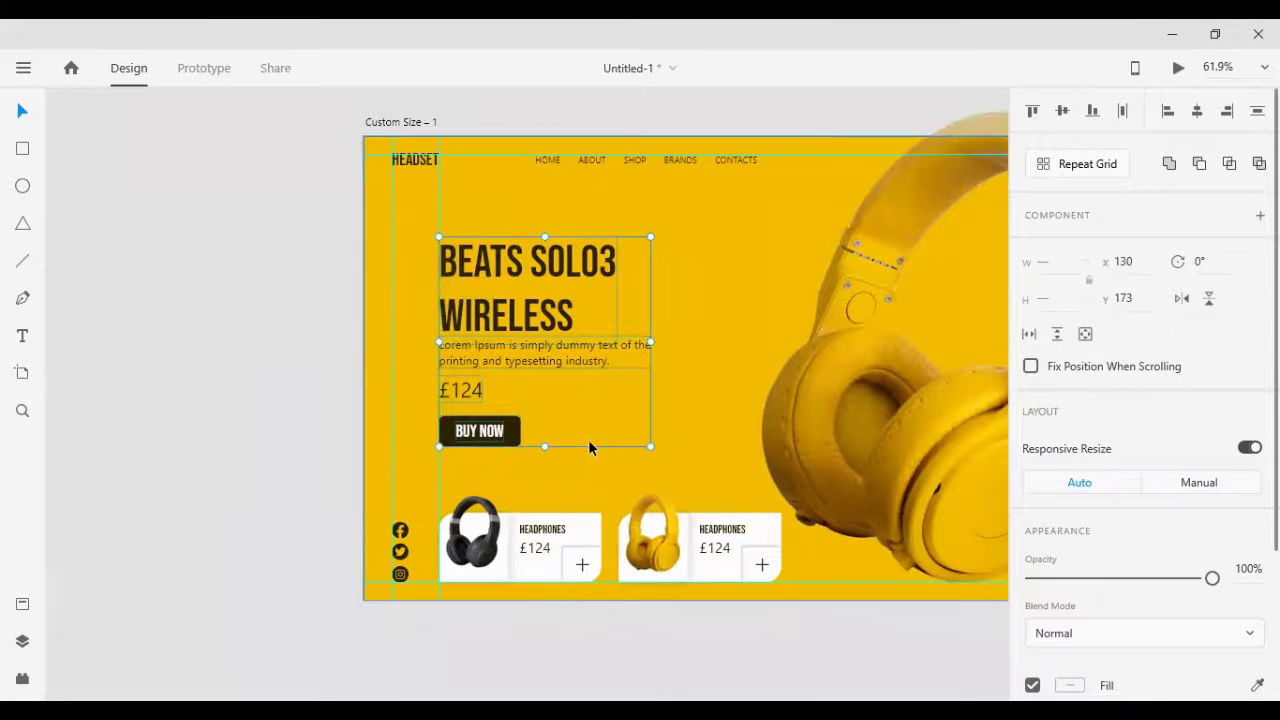
key("ctrl+g")
left_click(718, 352, "shift")
left_click(1060, 112)
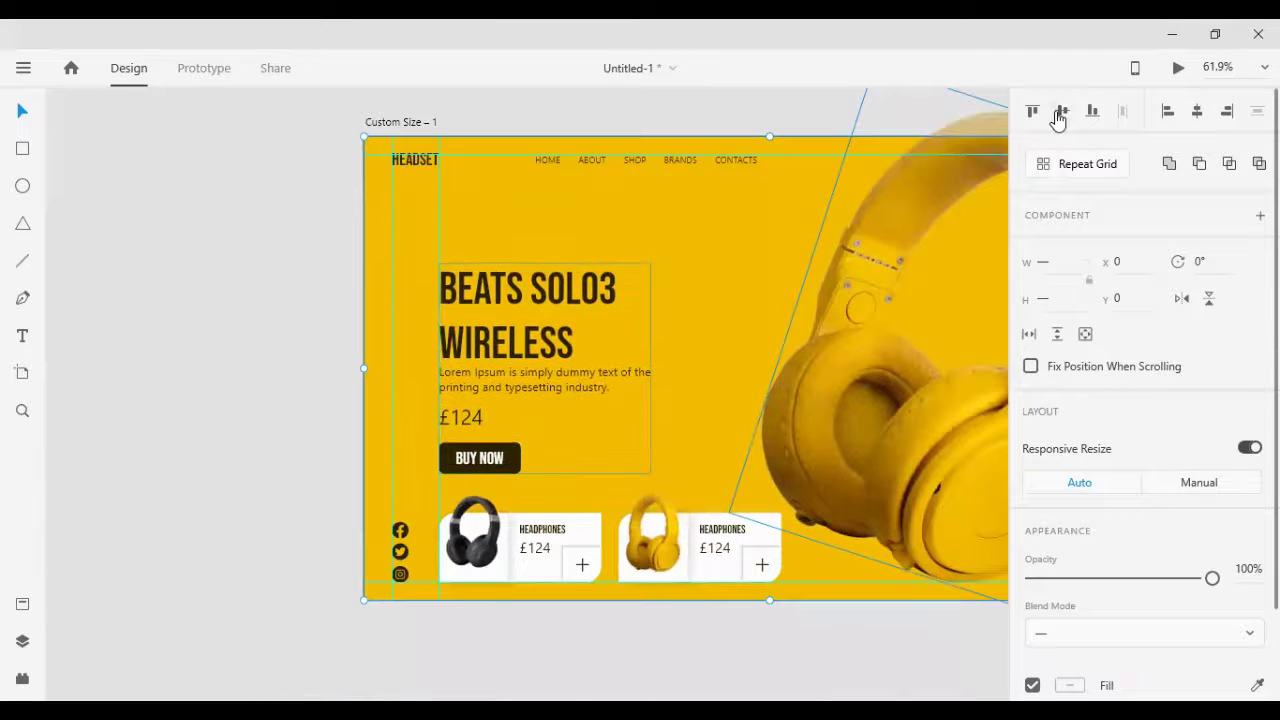
Step: Move the headline group up to Y 169, away from the product cards
left_click(117, 438)
left_click(462, 343)
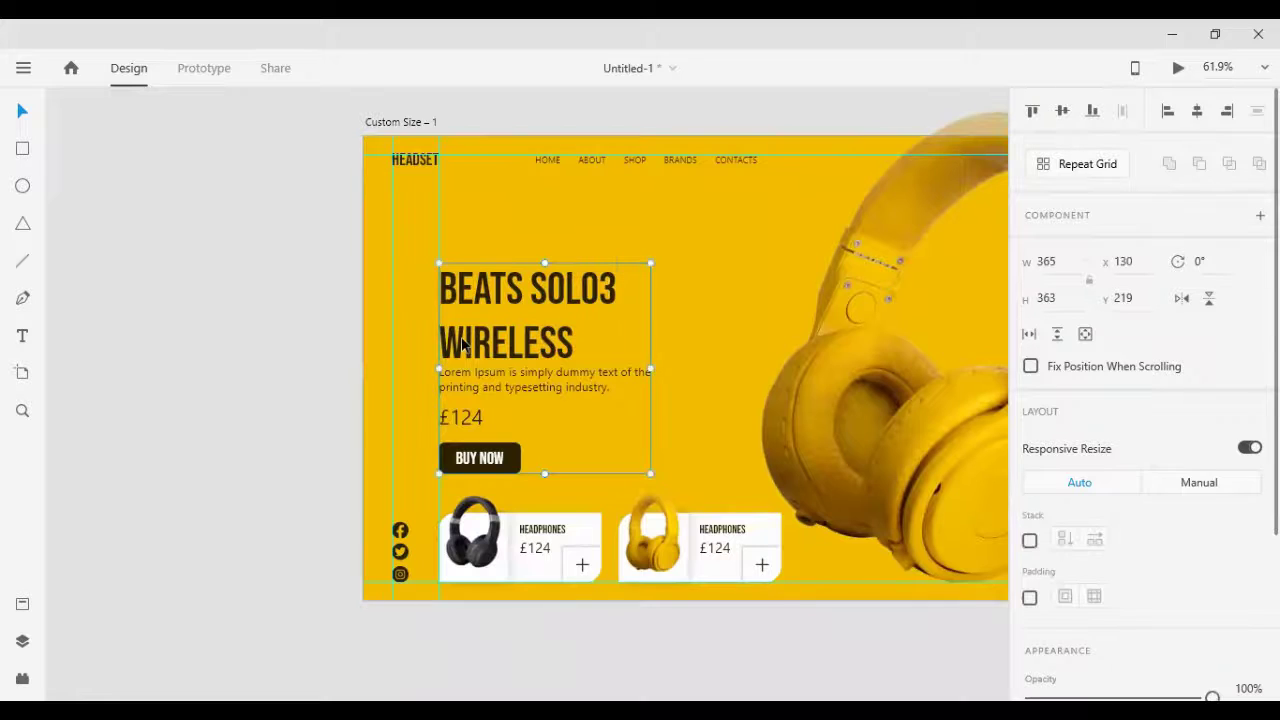
key("shift+Up")
key("shift+Up")
key("shift+Up")
key("shift+Up")
key("shift+Up")
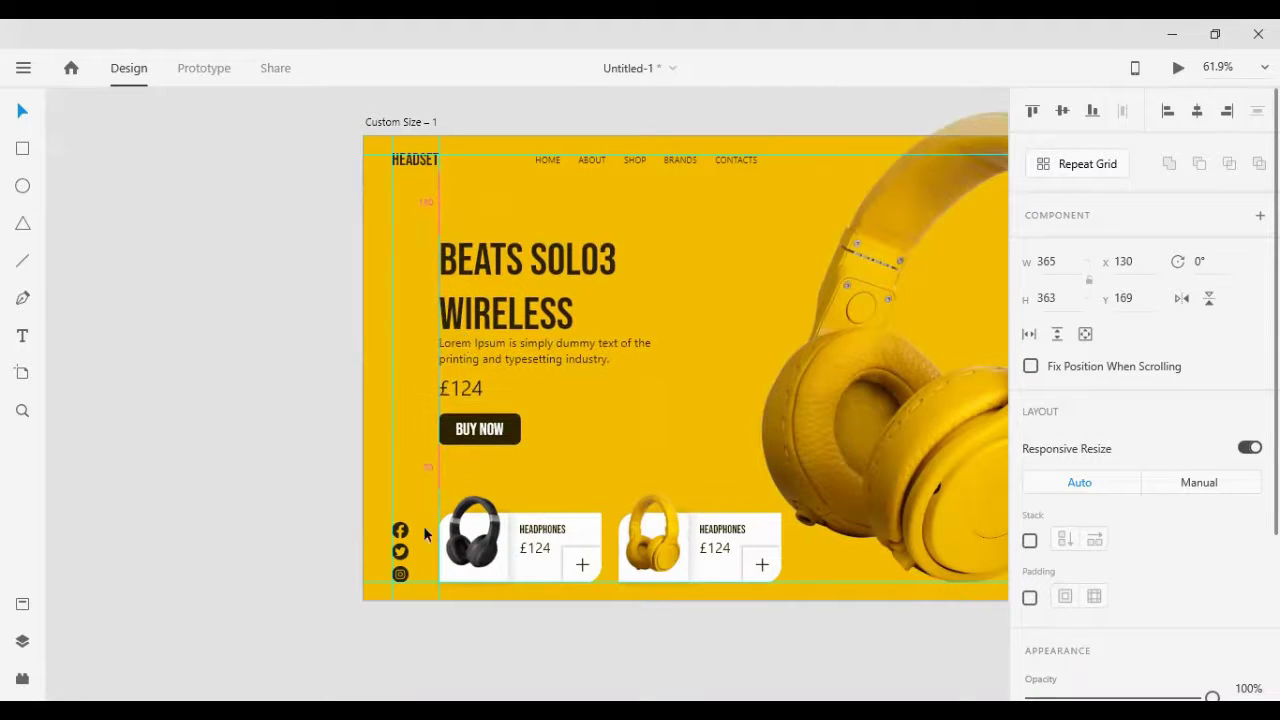
Step: Soften the shadow of both cards' headphone image panels to X 1 and blur 5
scroll(519, 531, "up", 5)
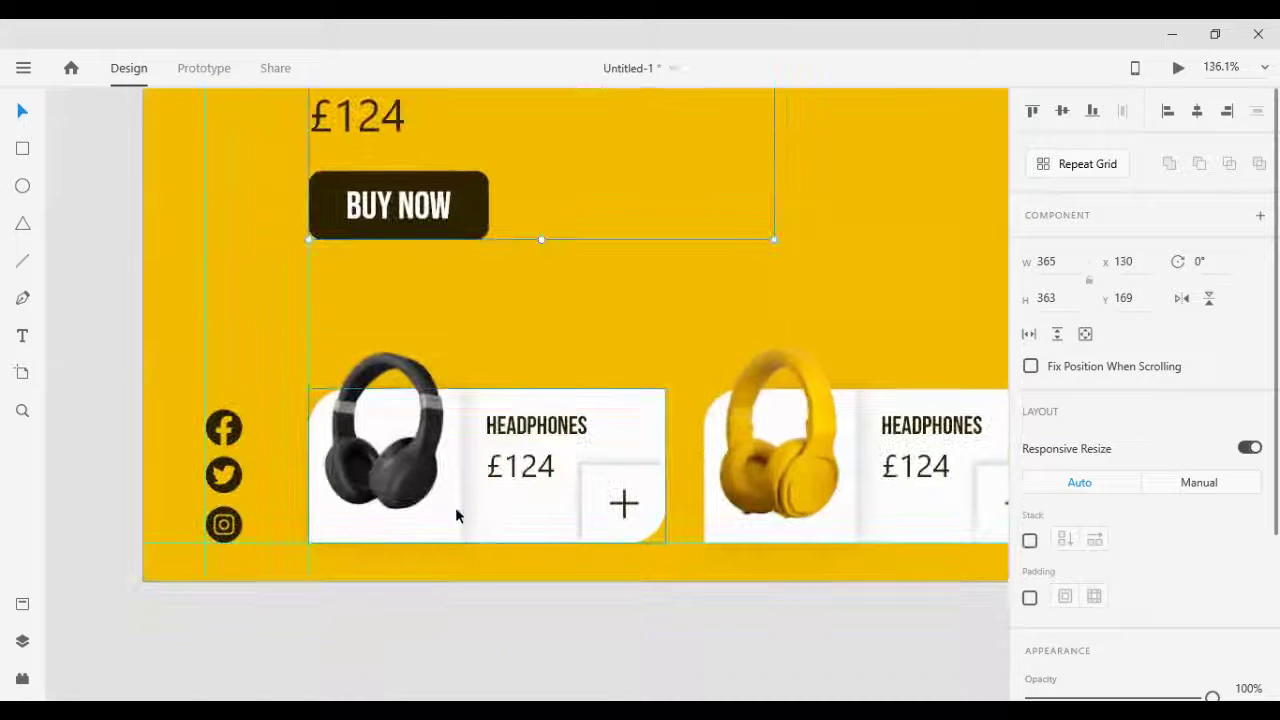
left_click(455, 527)
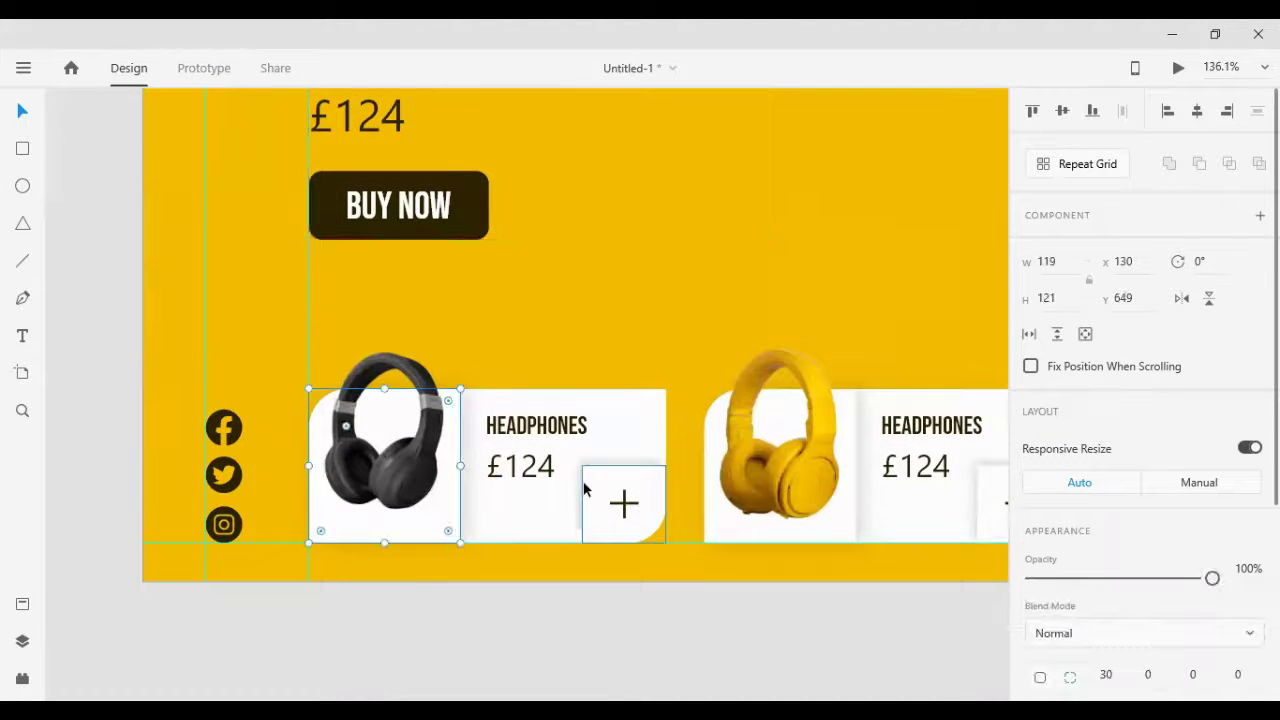
left_click(585, 488)
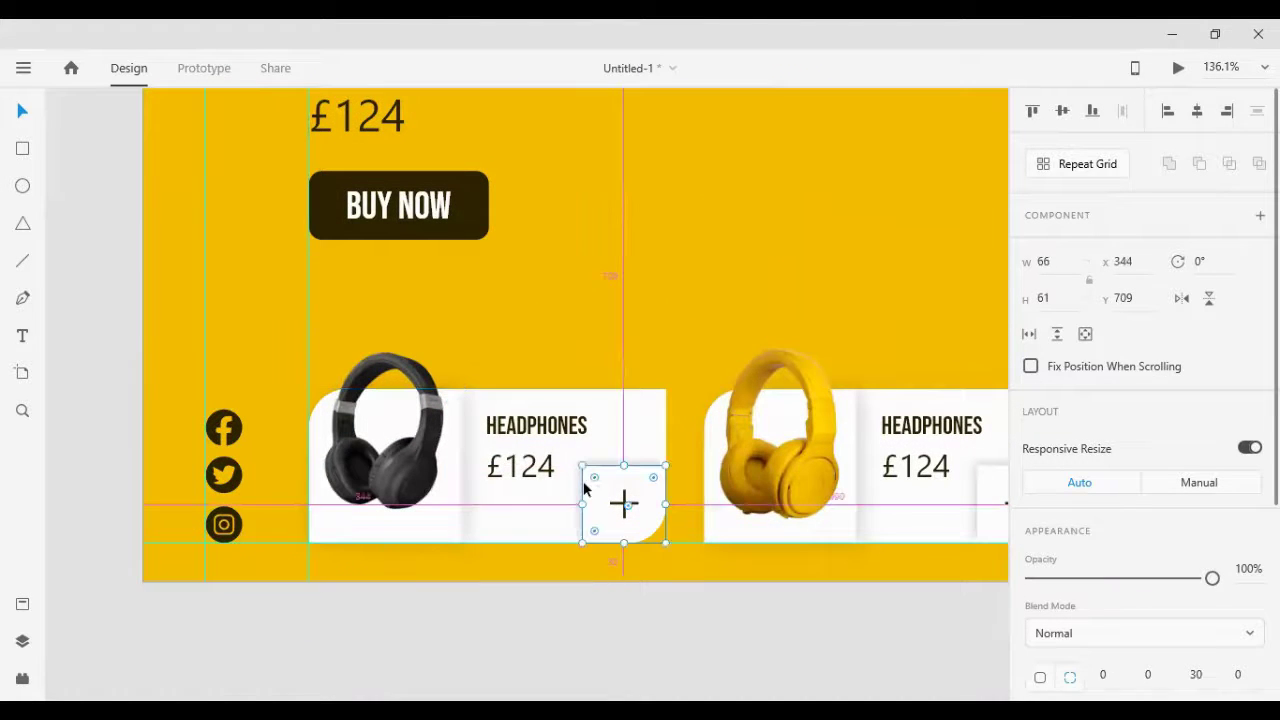
left_click(437, 532)
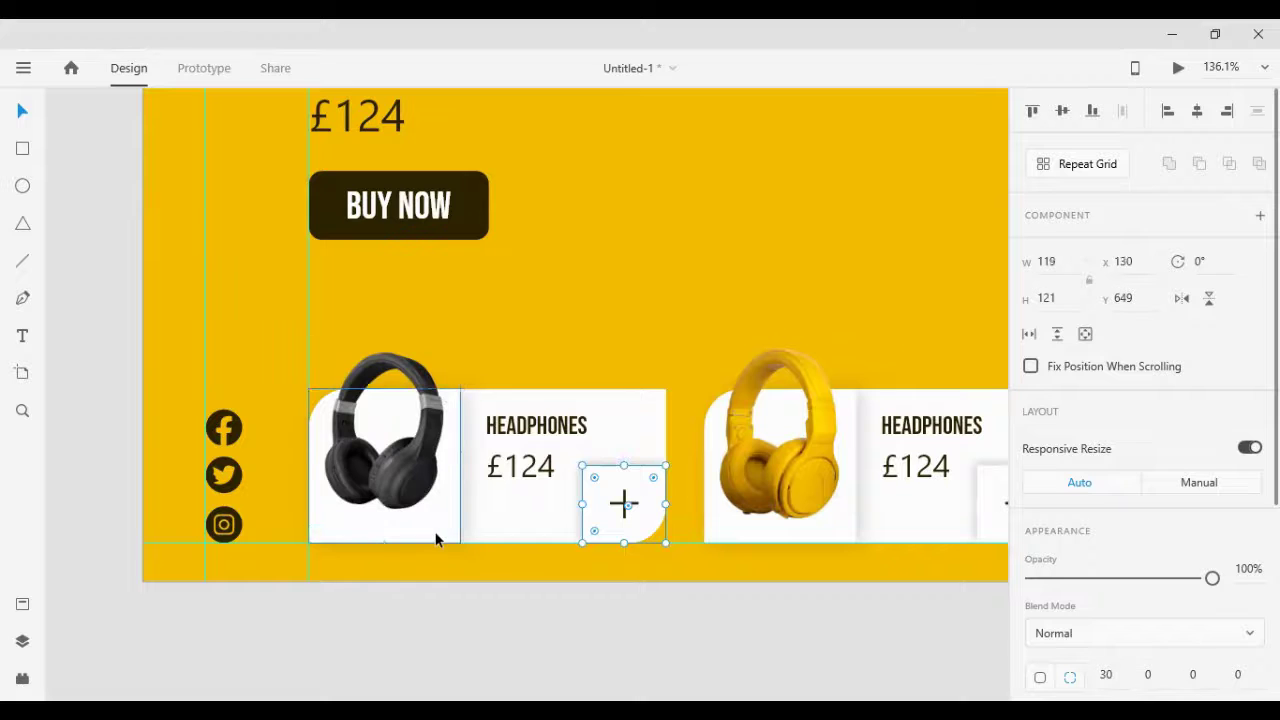
left_click(714, 534, "shift")
scroll(1129, 514, "down", 3)
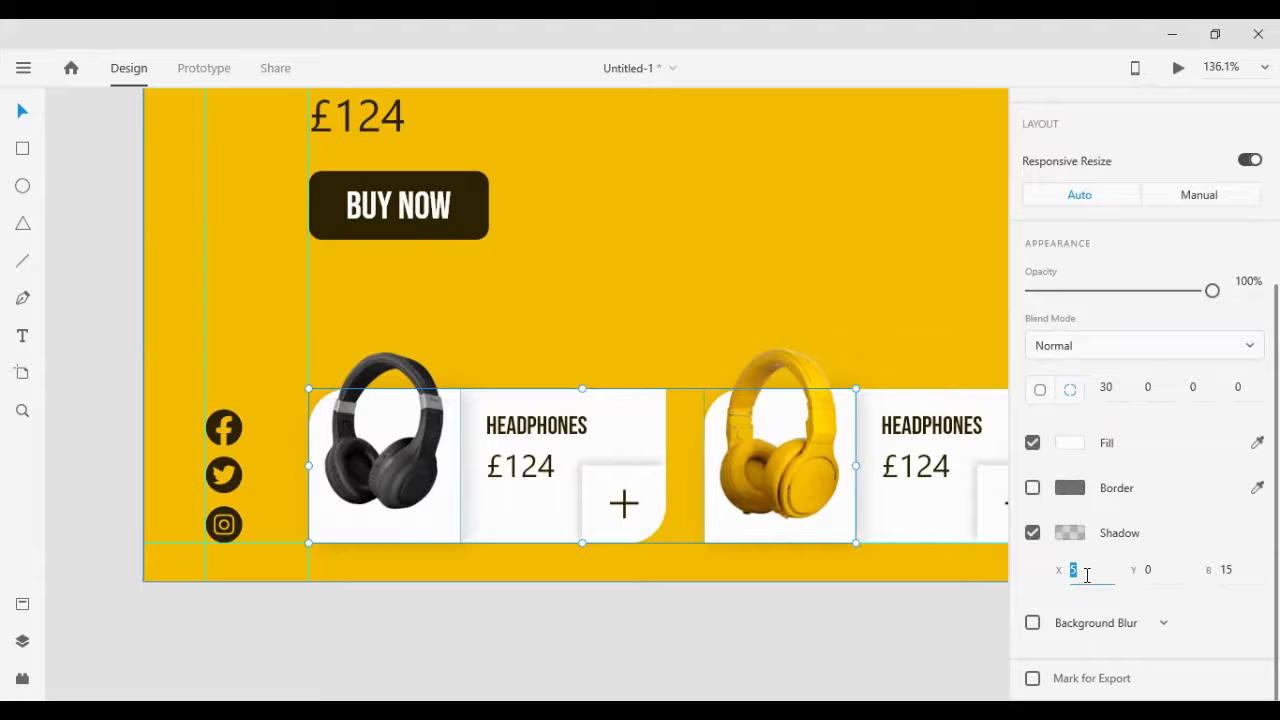
key("Down")
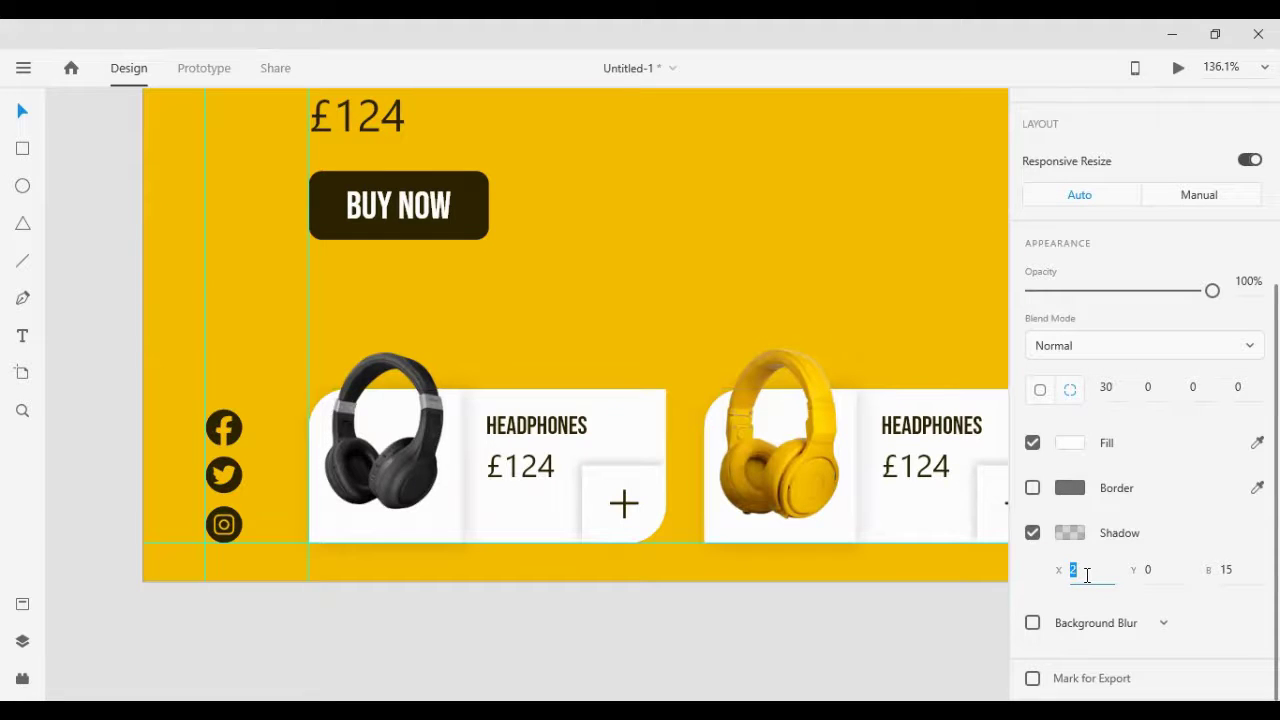
left_click(1229, 569)
key("Down")
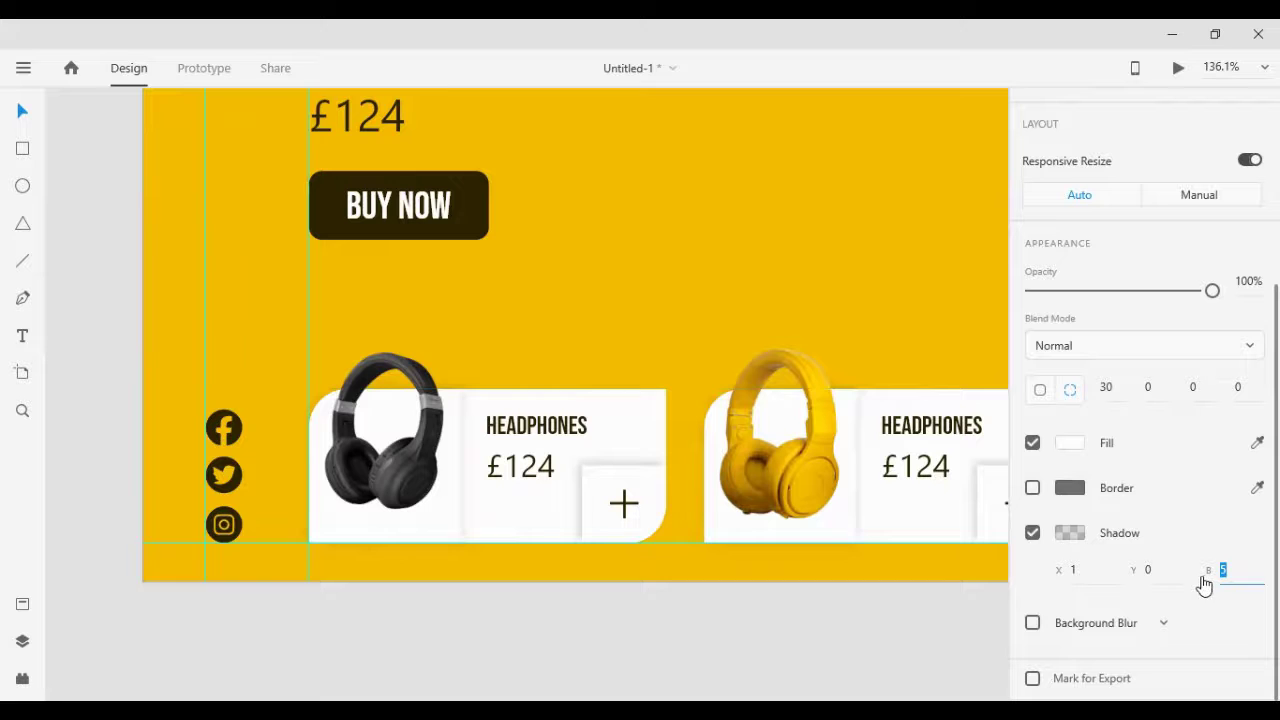
left_click(627, 613)
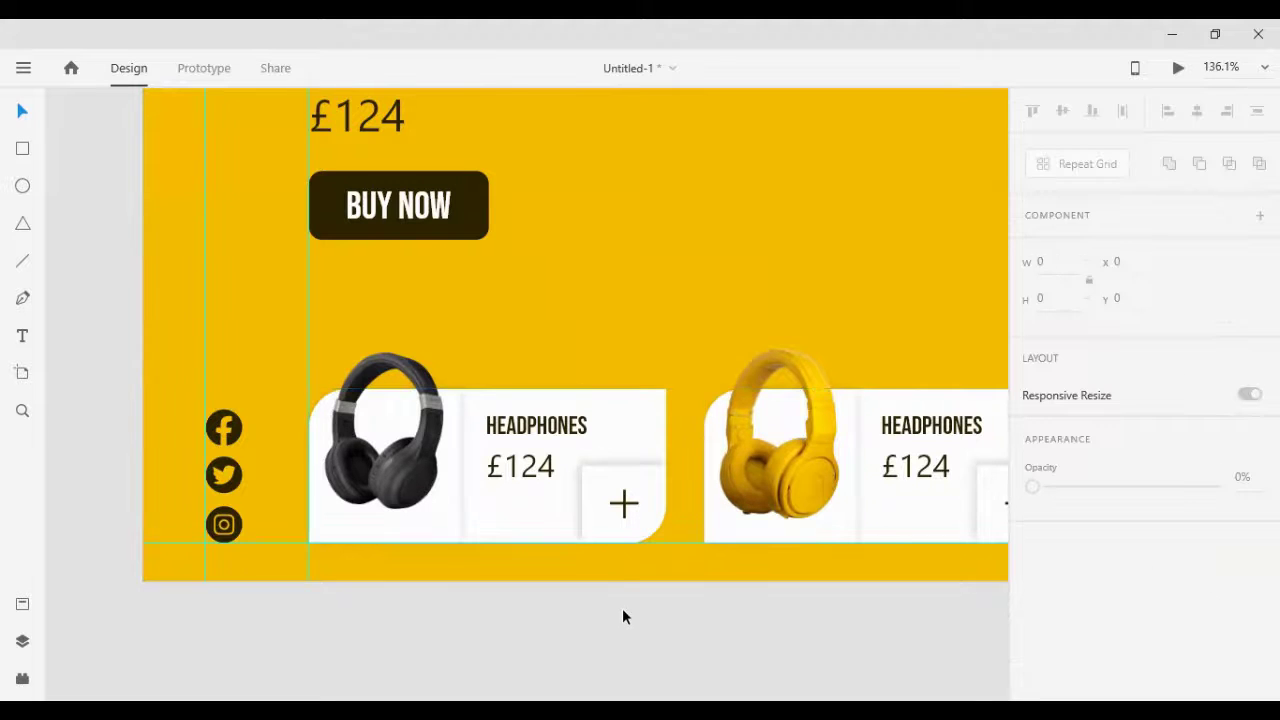
Step: Soften the shadow of the black headphone card's plus tile to X 1, Y -1 and blur 3
left_click(589, 523)
scroll(1088, 556, "down", 2)
scroll(1088, 556, "down", 1)
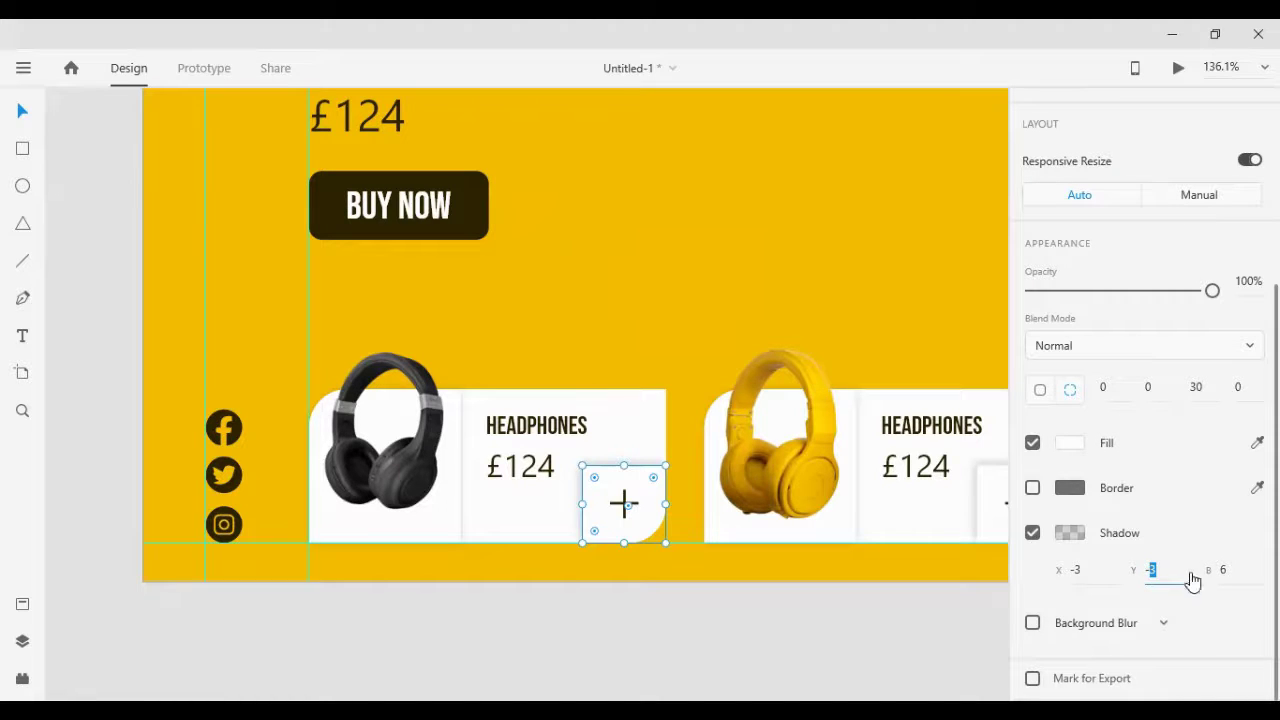
left_click(1080, 572)
key("BackSpace")
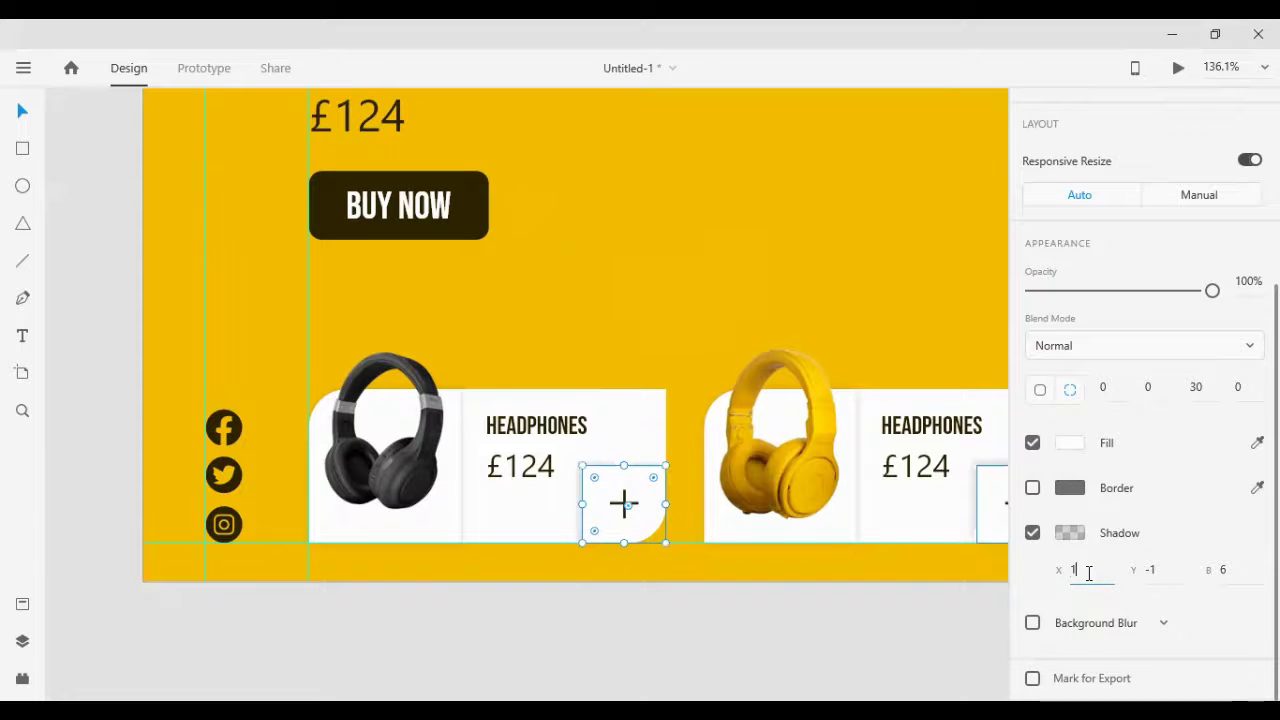
type("1")
key("Return")
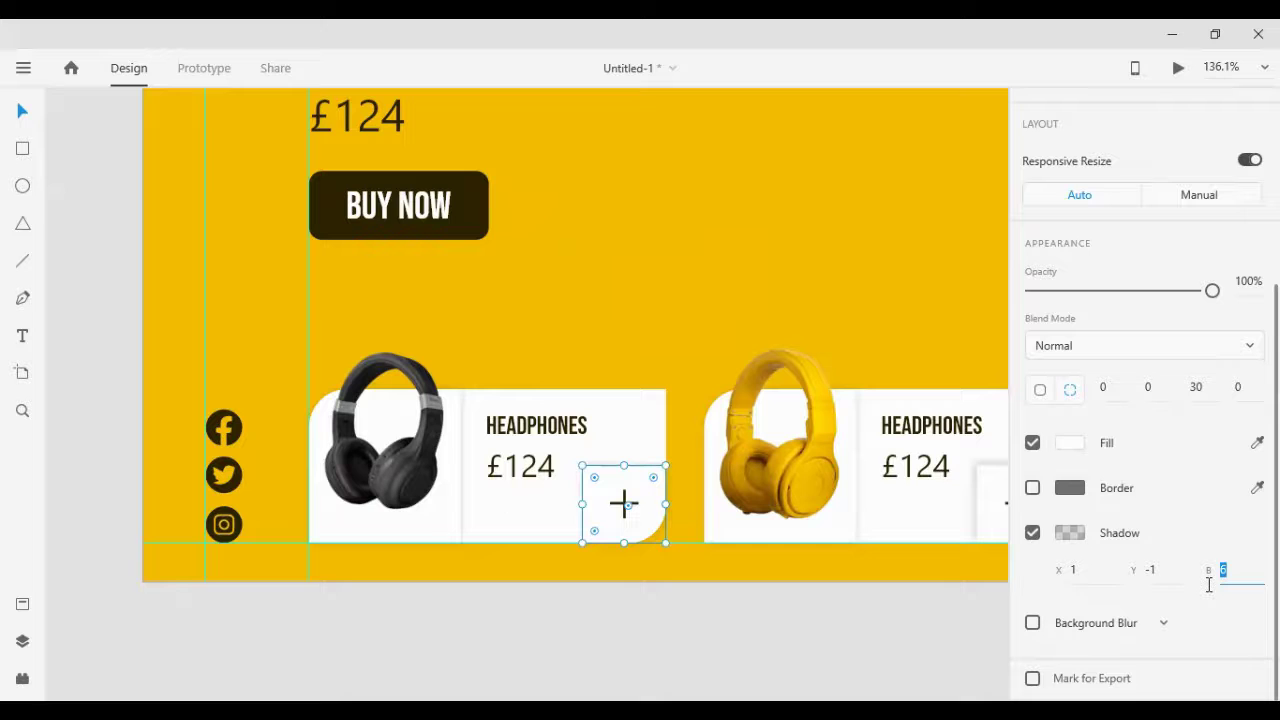
key("Return")
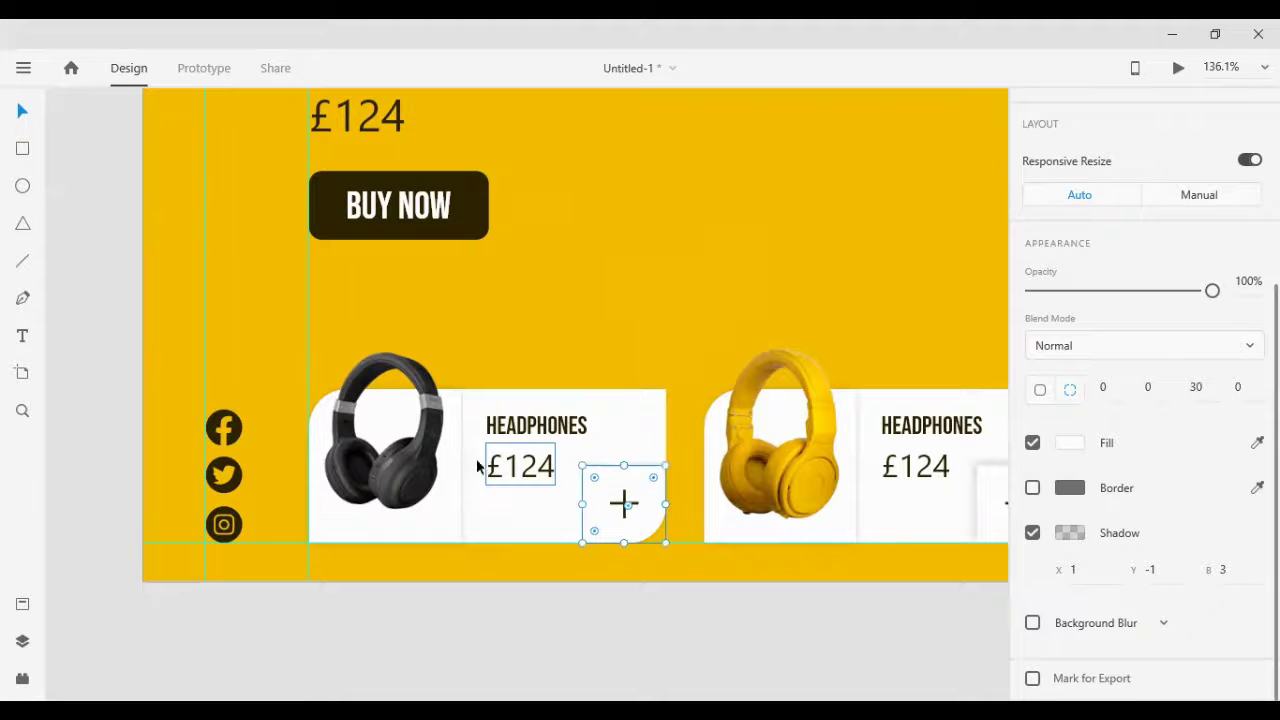
left_click(310, 605)
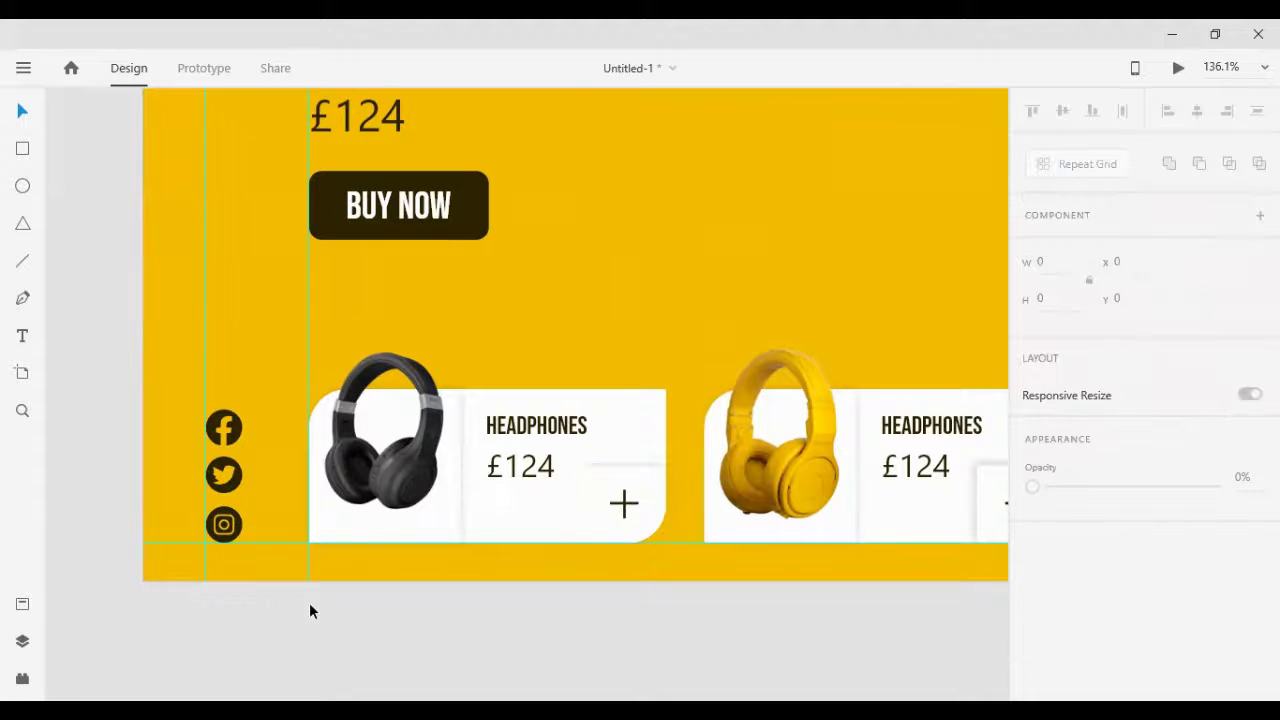
Step: Soften the shadow of the yellow headphone card's plus tile to X -1, Y -1 and blur 3
scroll(367, 583, "right", 5)
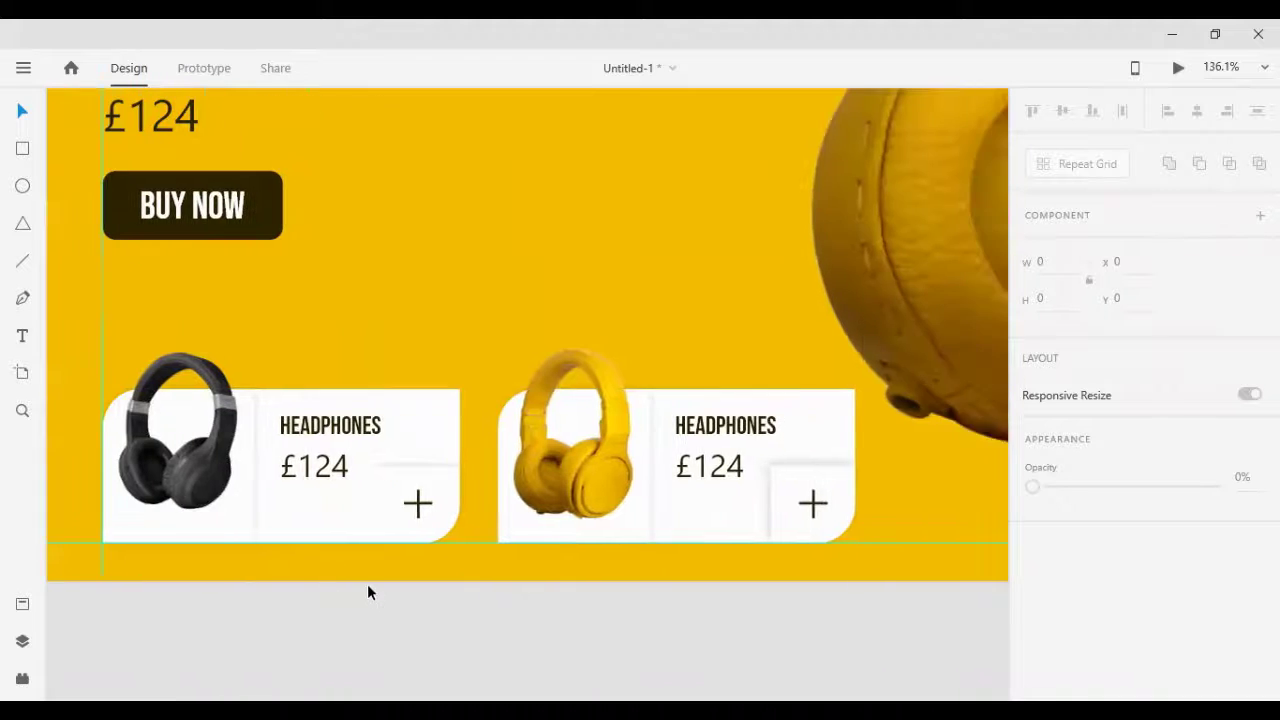
left_click(770, 491)
scroll(1100, 452, "down", 4)
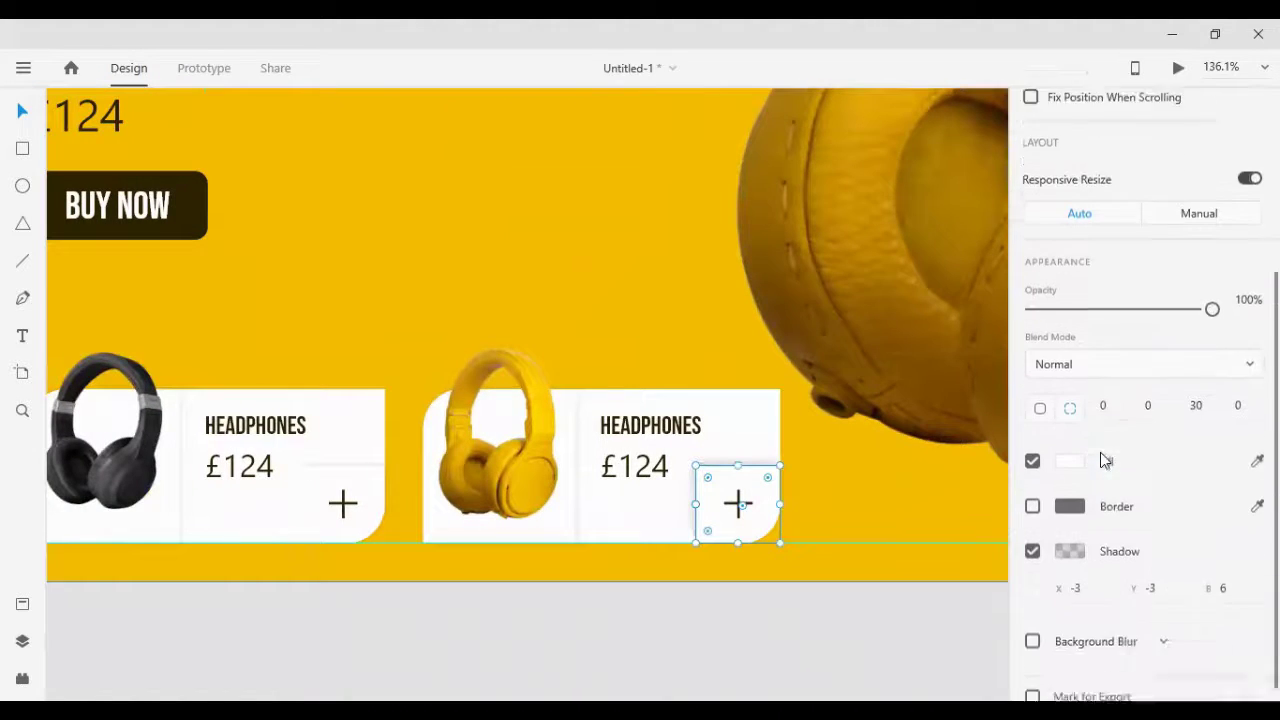
left_click(1085, 575)
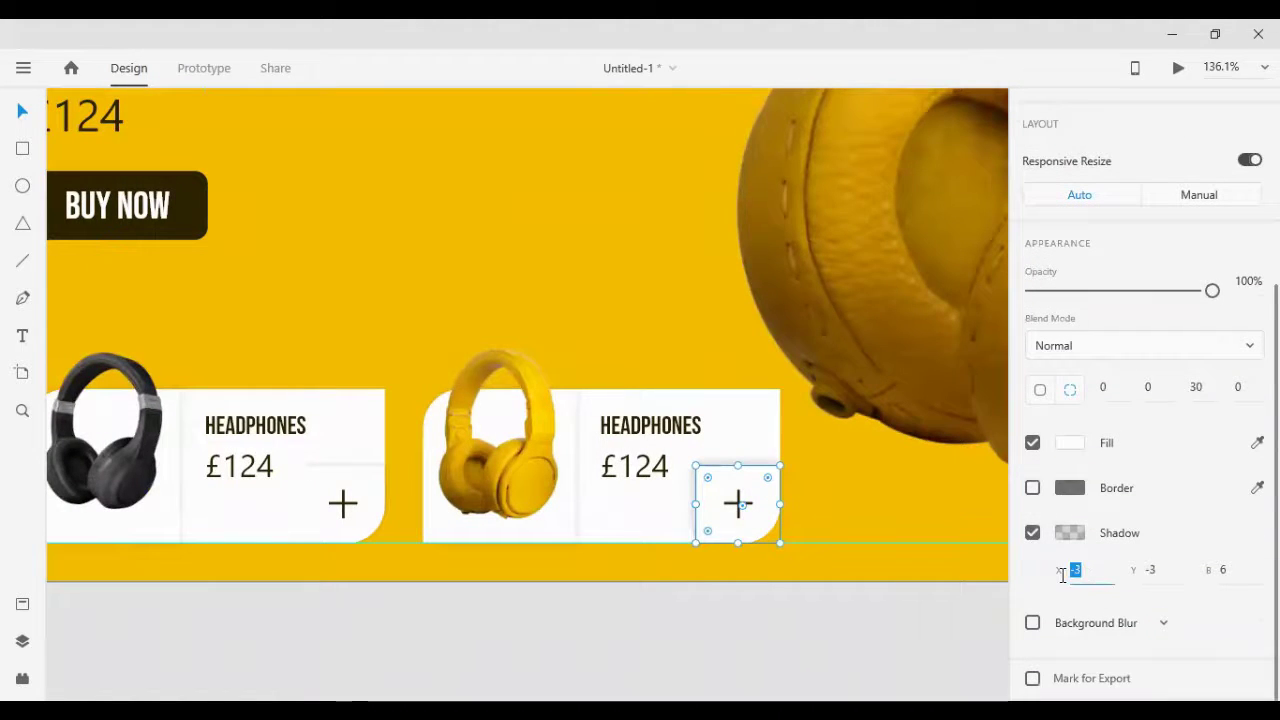
key("Return")
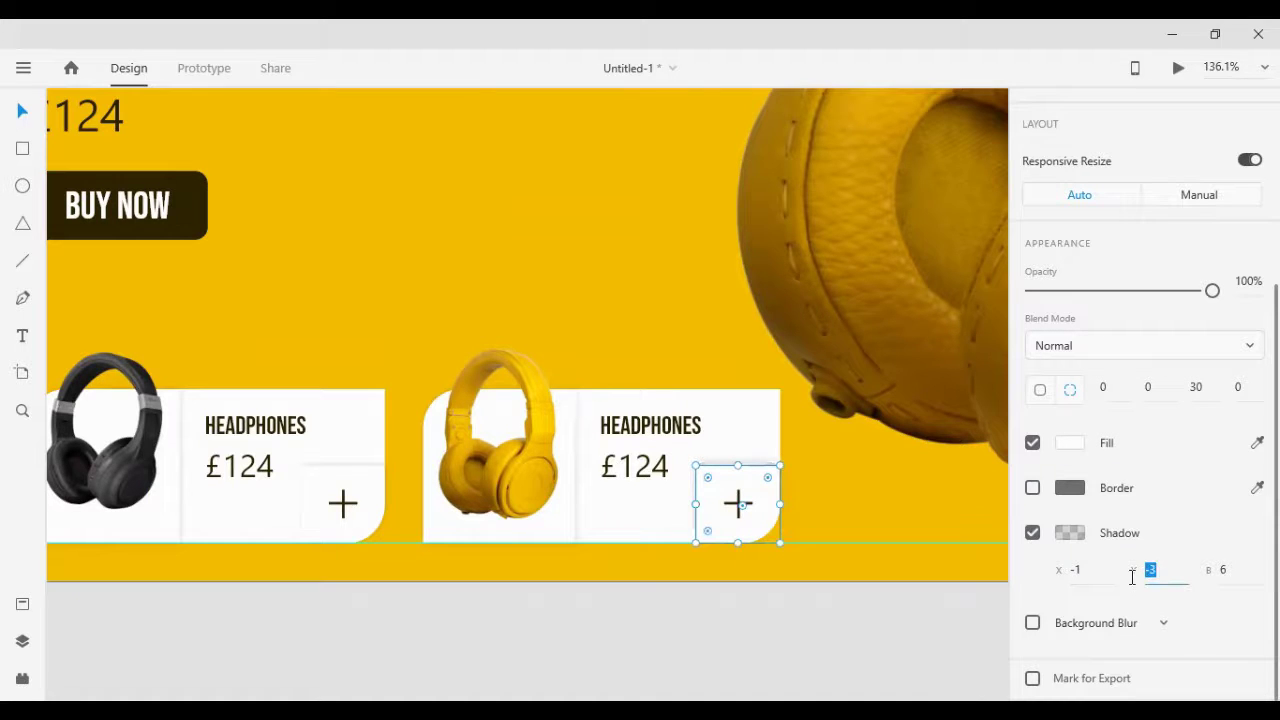
key("Return")
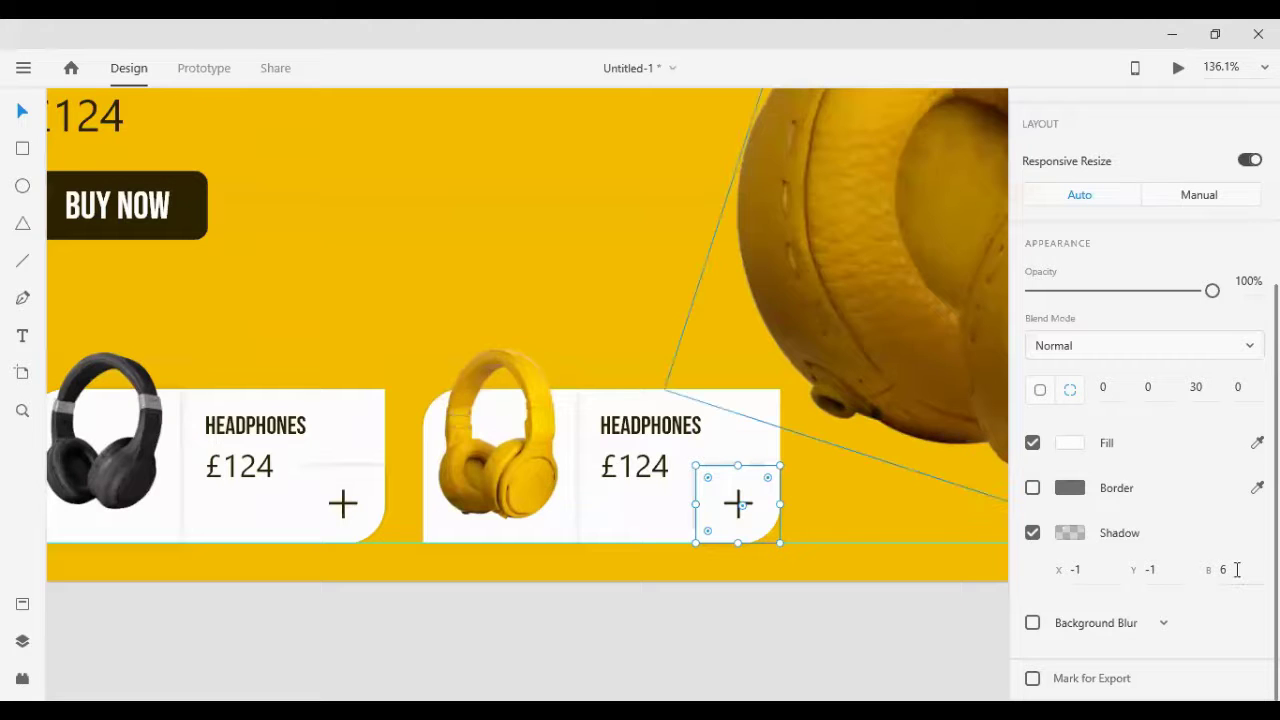
key("Return")
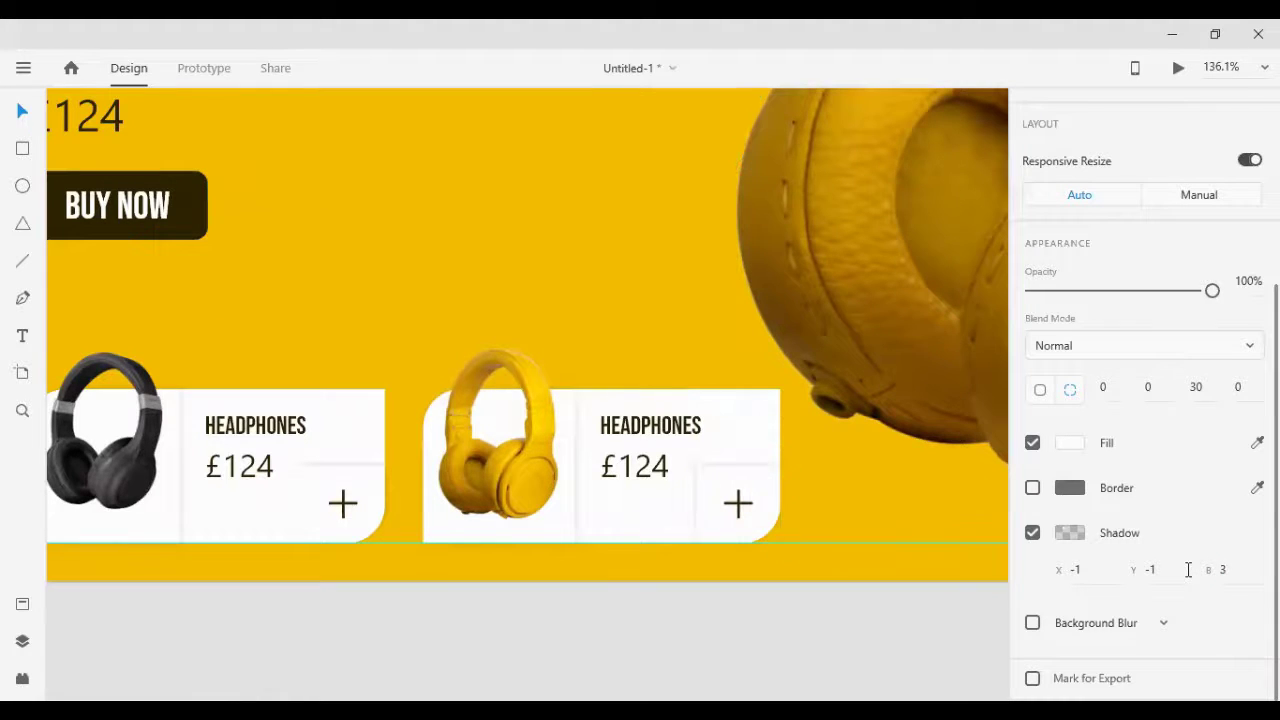
Step: Review the whole landing page, checking how the product cards and their shadows look in the layout
scroll(740, 421, "down", 4)
scroll(737, 420, "down", 3)
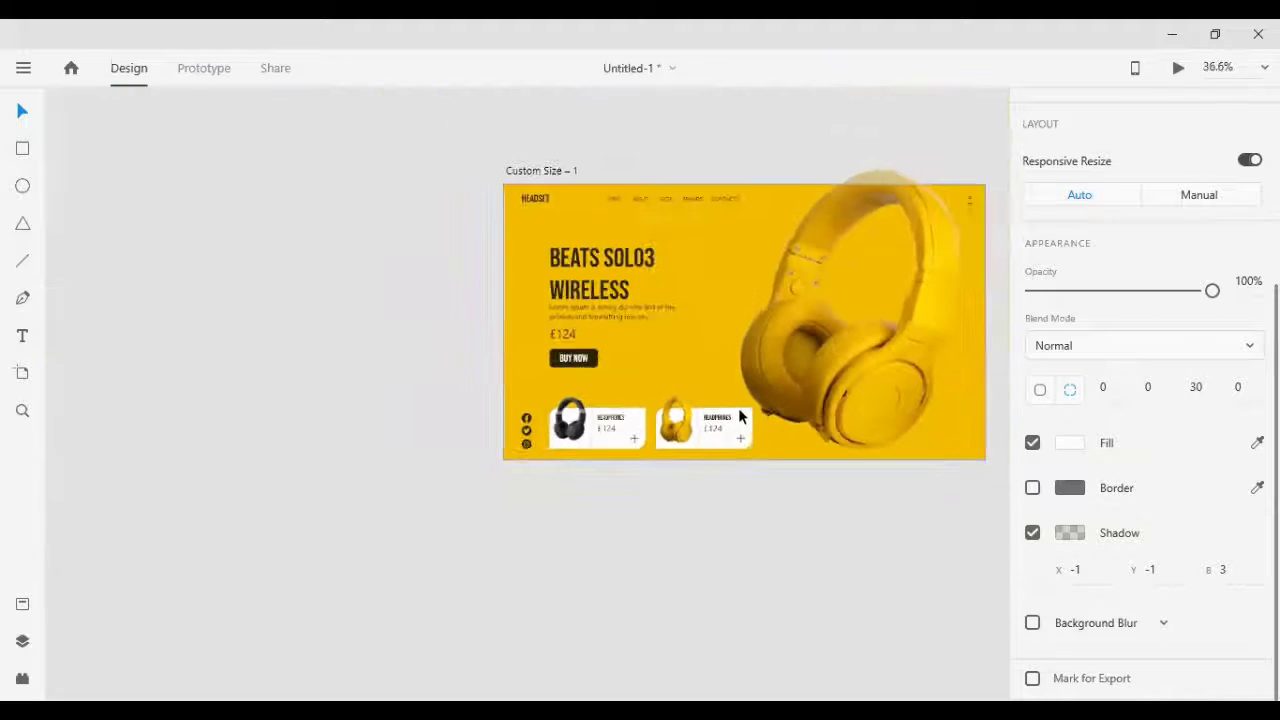
scroll(763, 404, "right", 3)
scroll(849, 463, "up", 3)
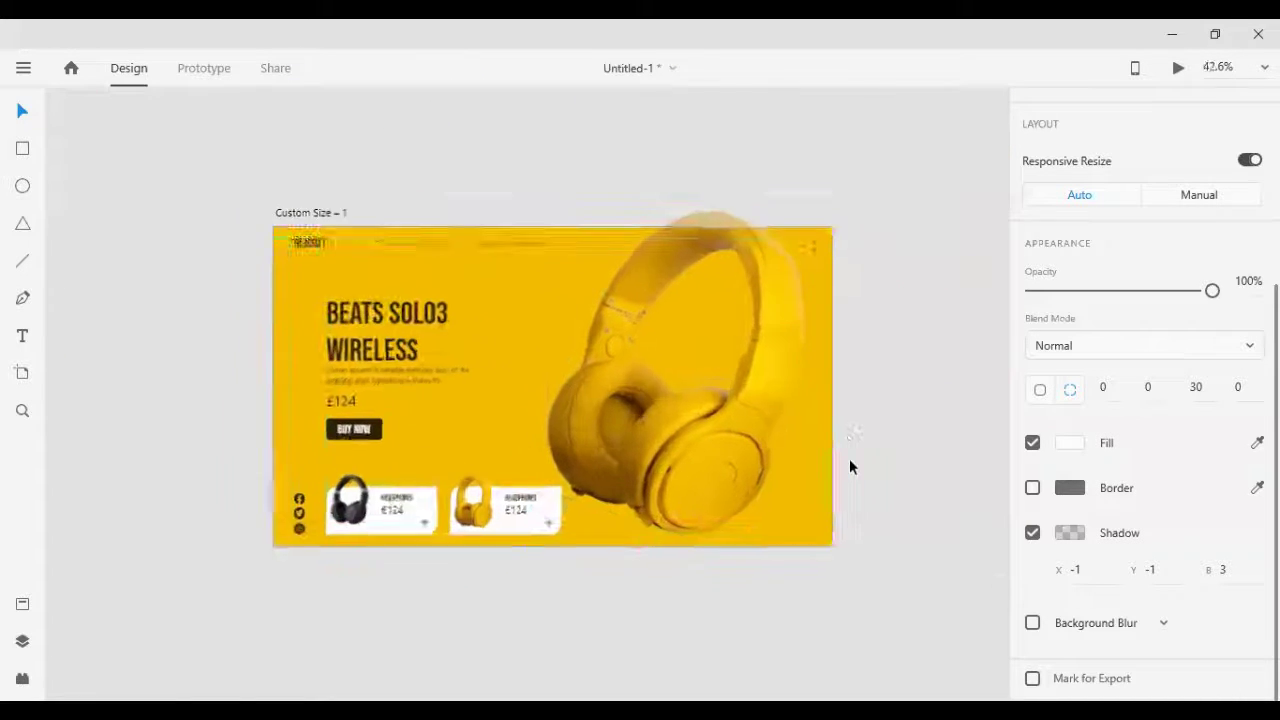
scroll(646, 489, "down", 1)
scroll(474, 508, "left", 1)
scroll(473, 505, "left", 1)
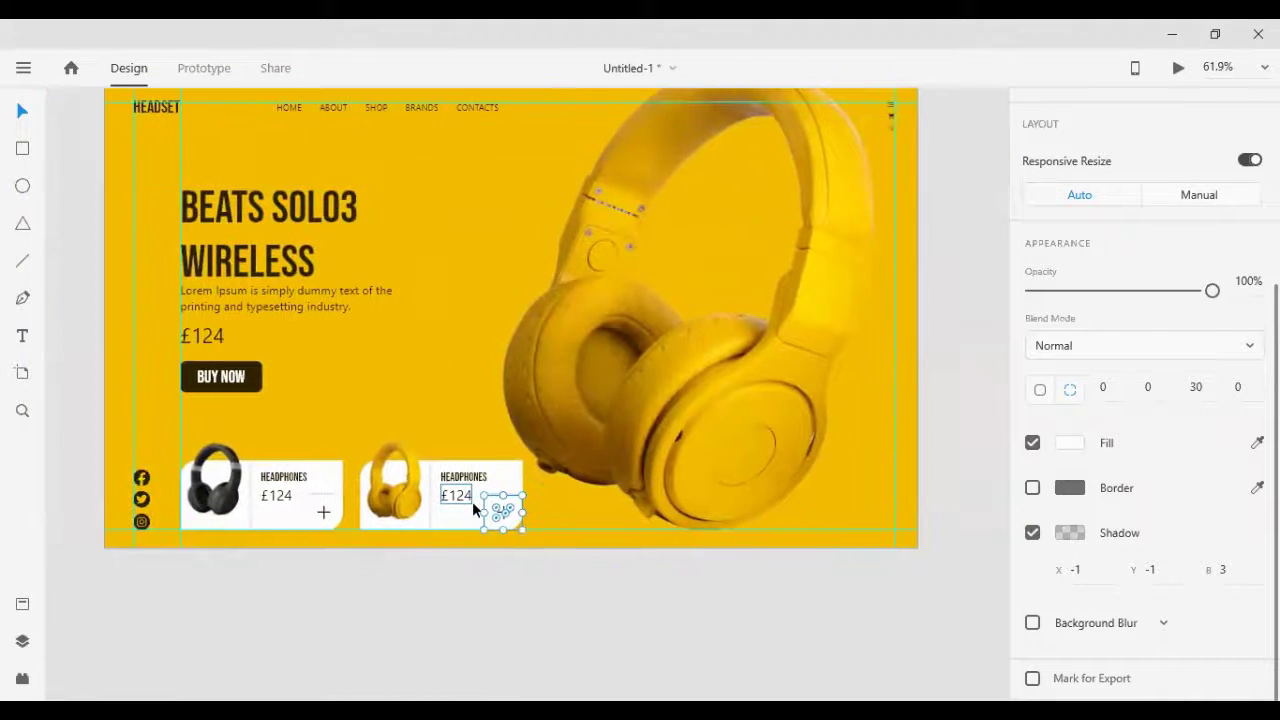
scroll(472, 501, "up", 1)
Step: Turn on background blur for the white panels of both product cards
left_click(437, 118)
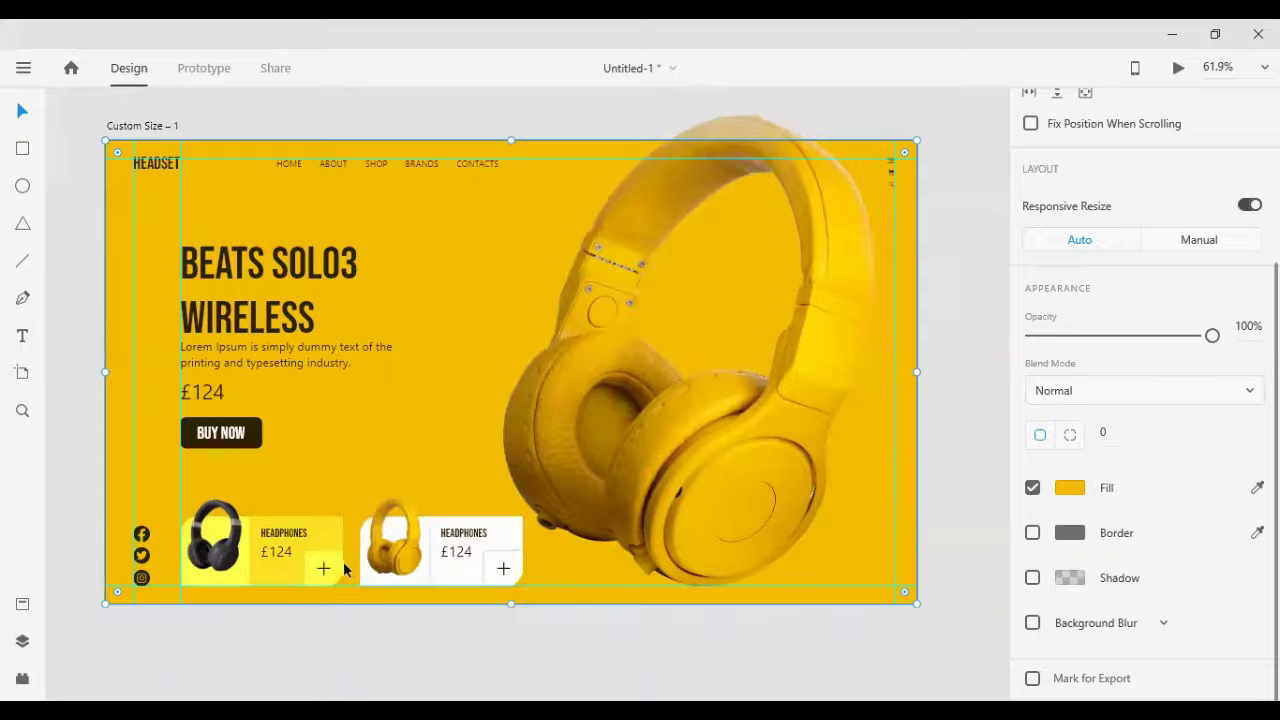
left_click(427, 570)
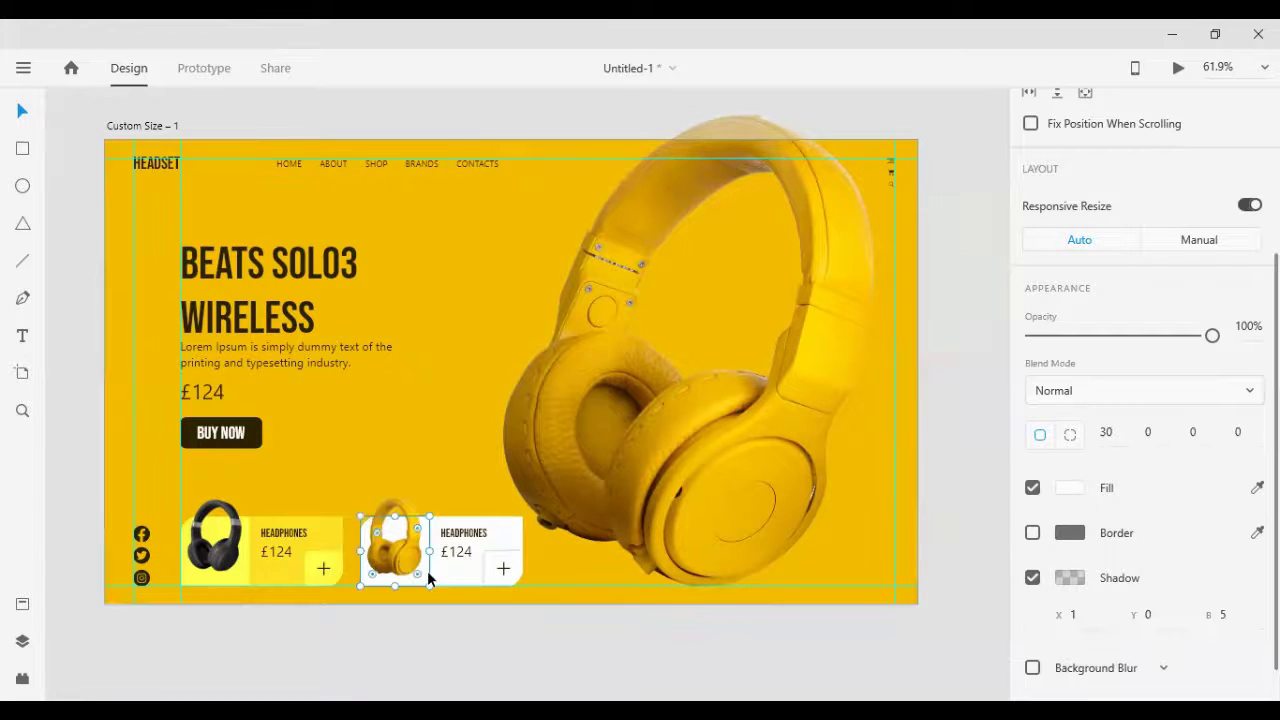
left_click(513, 527, "shift")
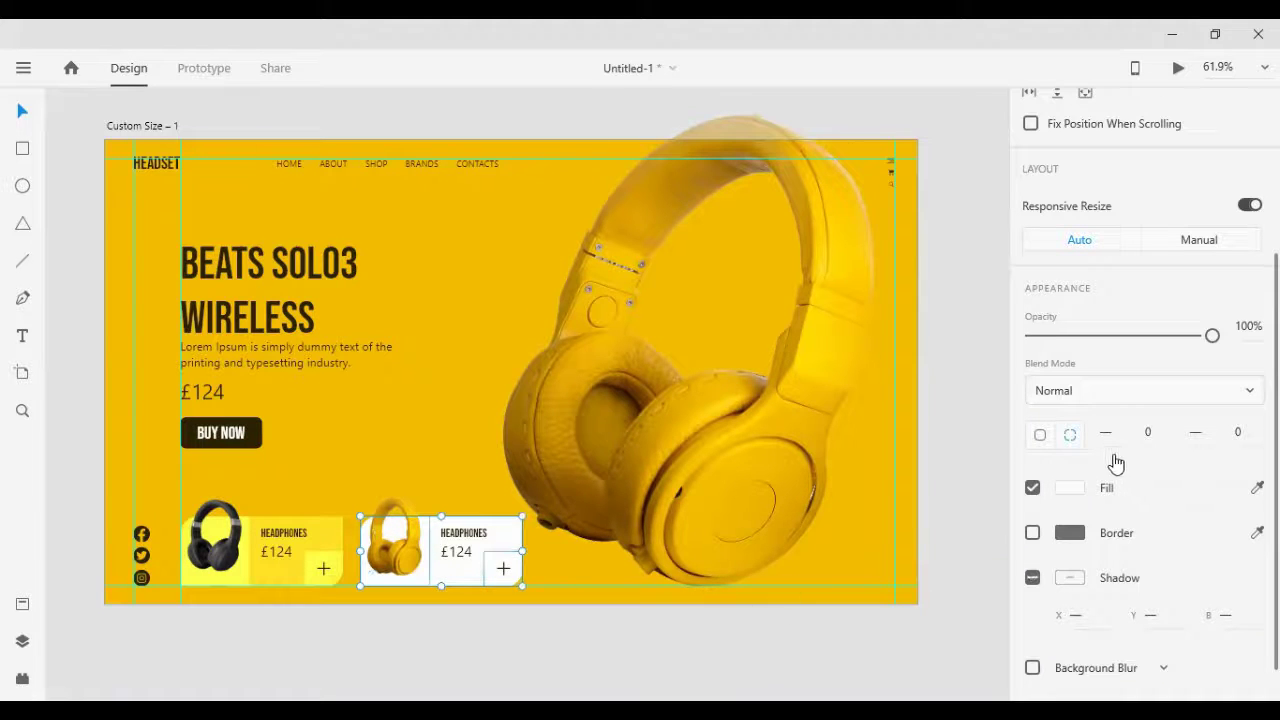
scroll(1114, 463, "down", 1)
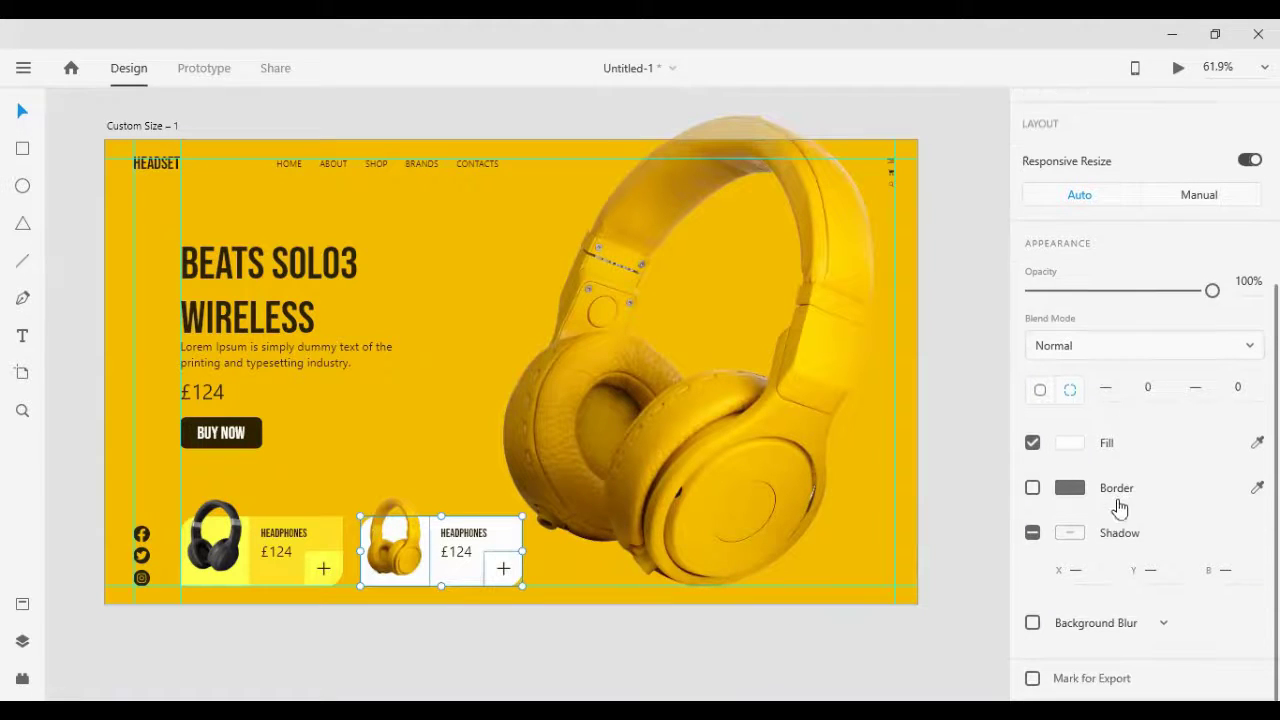
left_click(1033, 623)
left_click(963, 553)
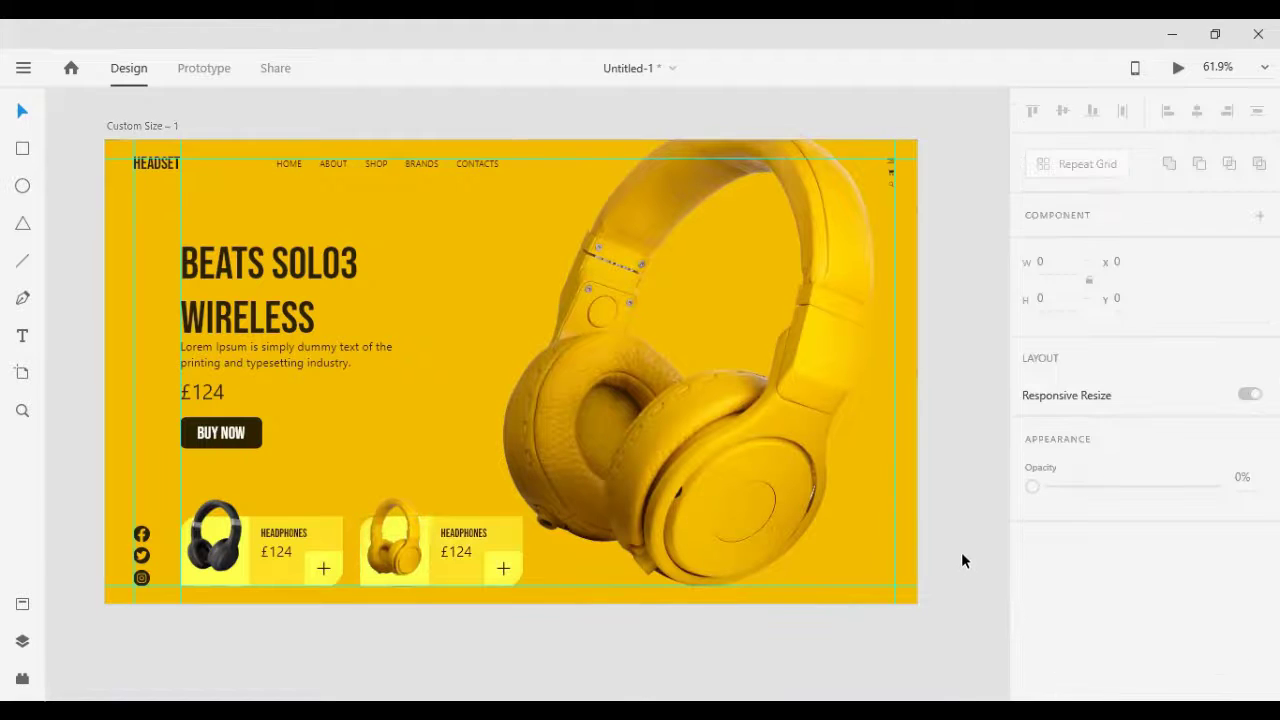
Step: Ungroup the block holding the headline, description, price and BUY NOW button
left_click(250, 438)
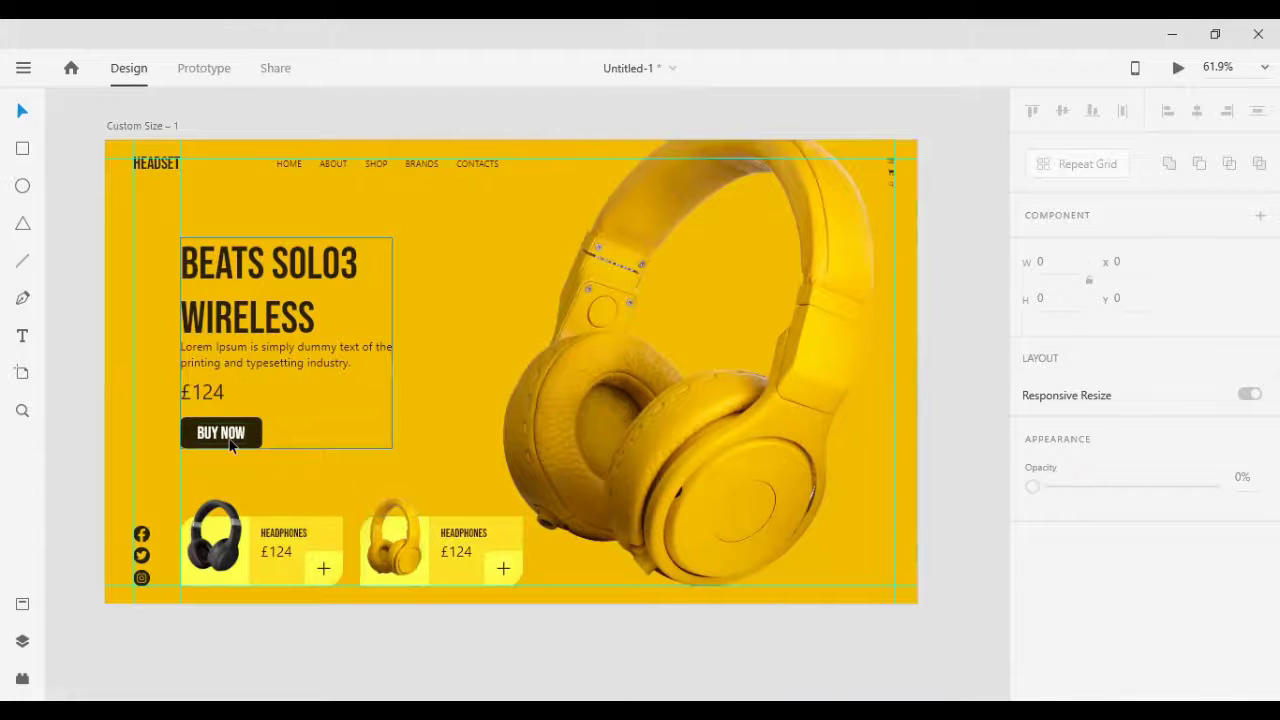
right_click(230, 445)
left_click(262, 378)
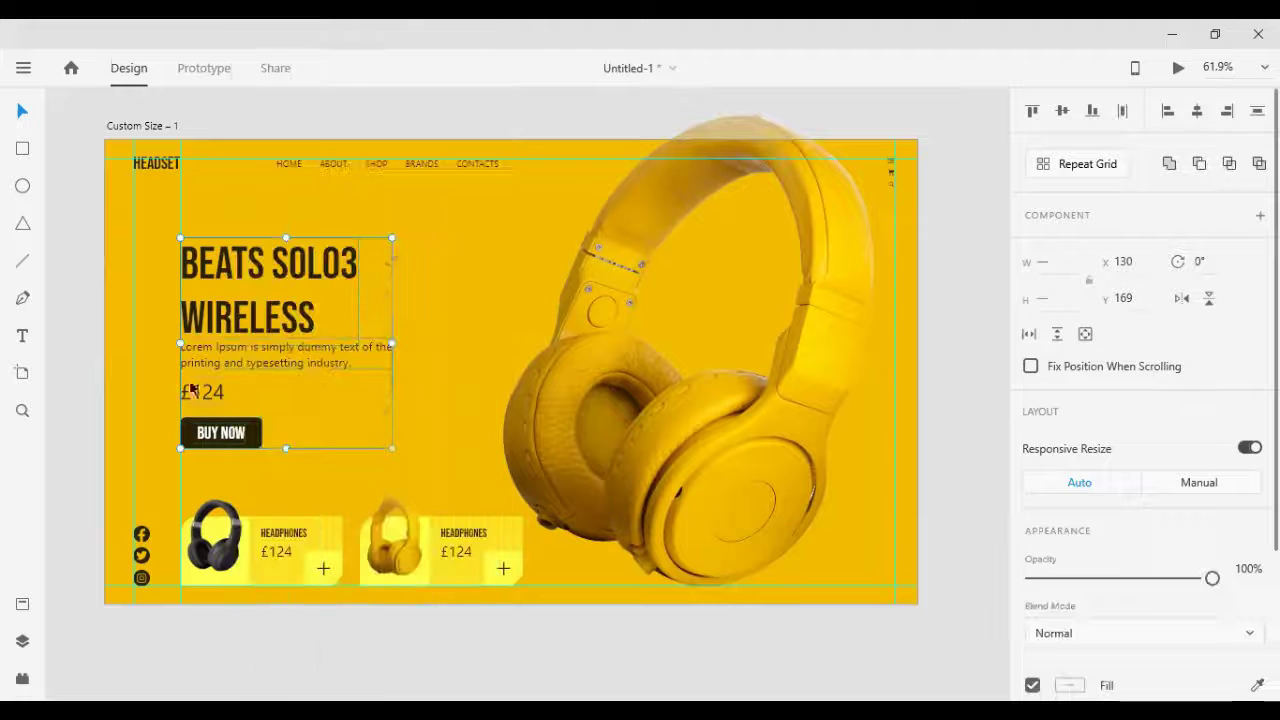
left_click(69, 440)
Step: Try a background blur on the dark BUY NOW button rectangle
scroll(1090, 470, "down", 5)
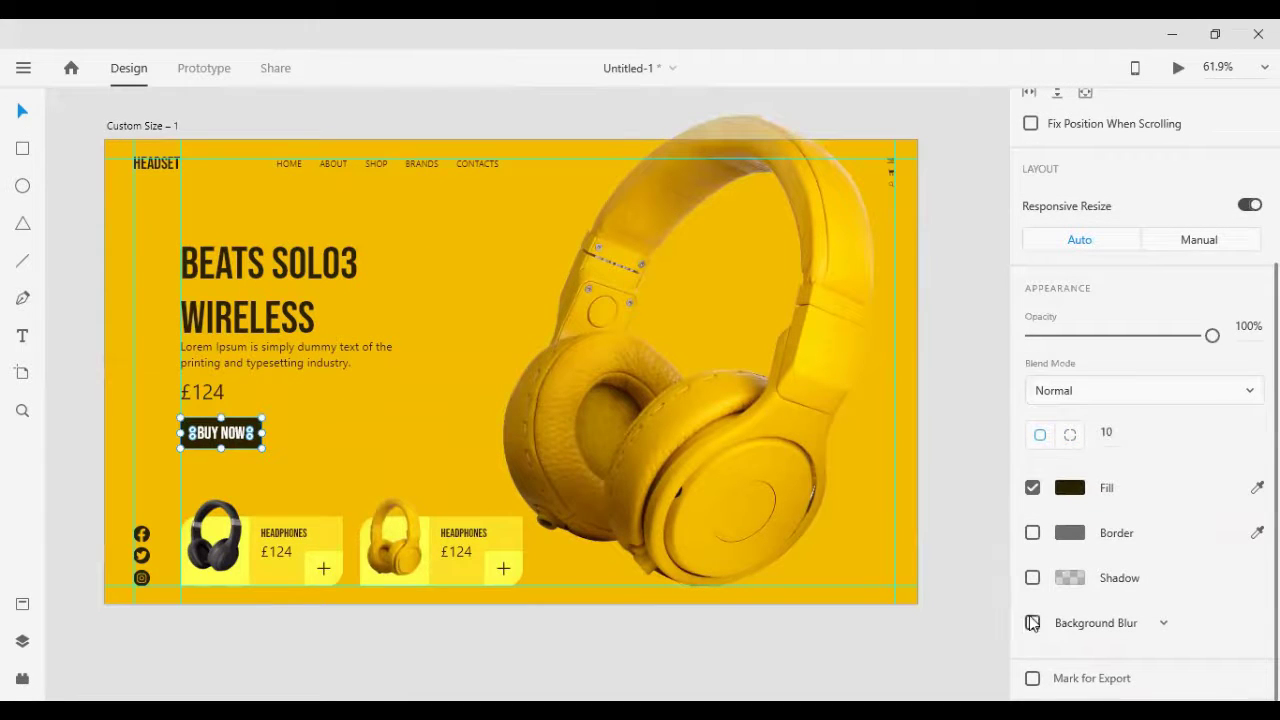
left_click(1032, 622)
left_click(85, 423)
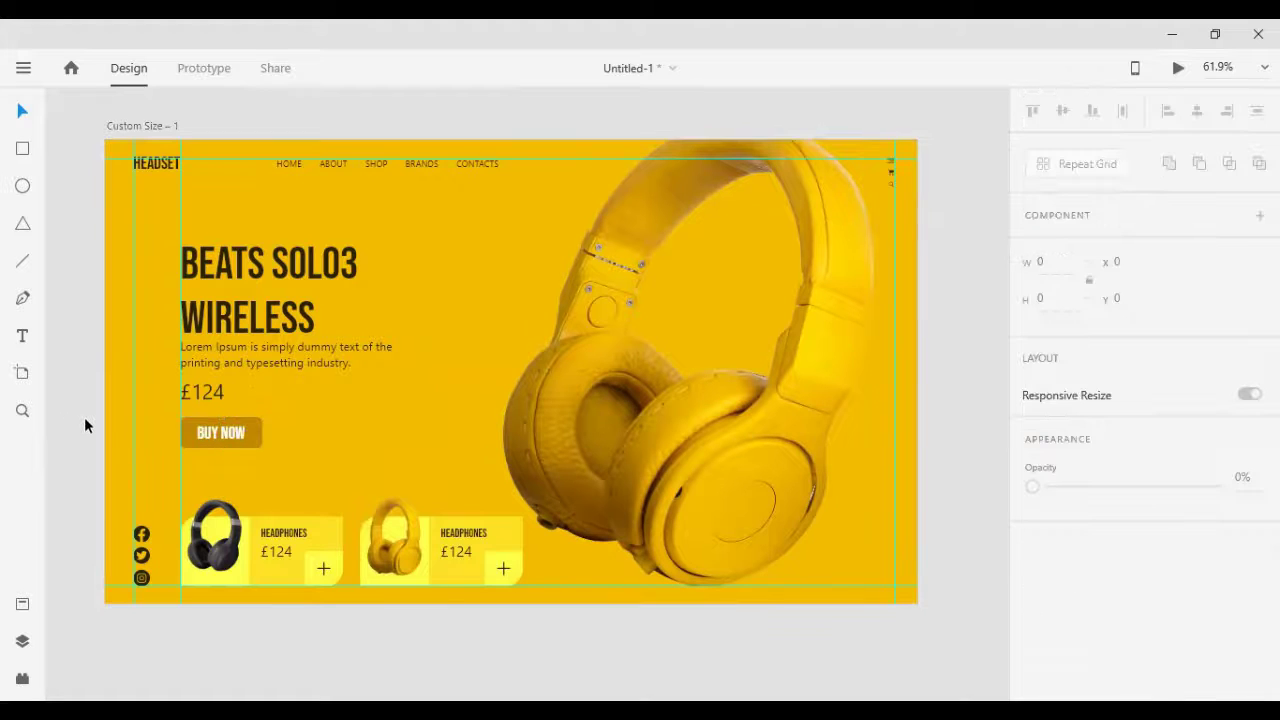
Step: Try a white #FFFFFF fill on the blurred BUY NOW button rectangle
scroll(63, 429, "down", 1)
scroll(62, 429, "up", 3)
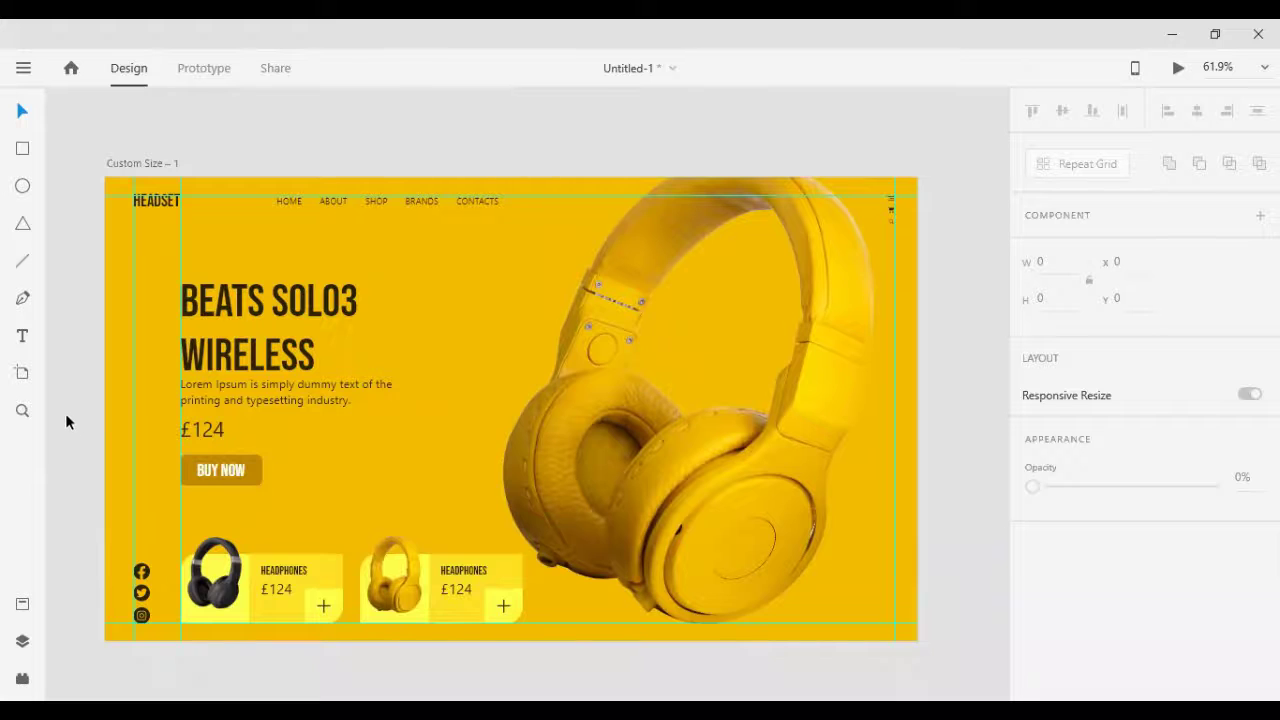
left_click(253, 475)
scroll(1249, 543, "down", 5)
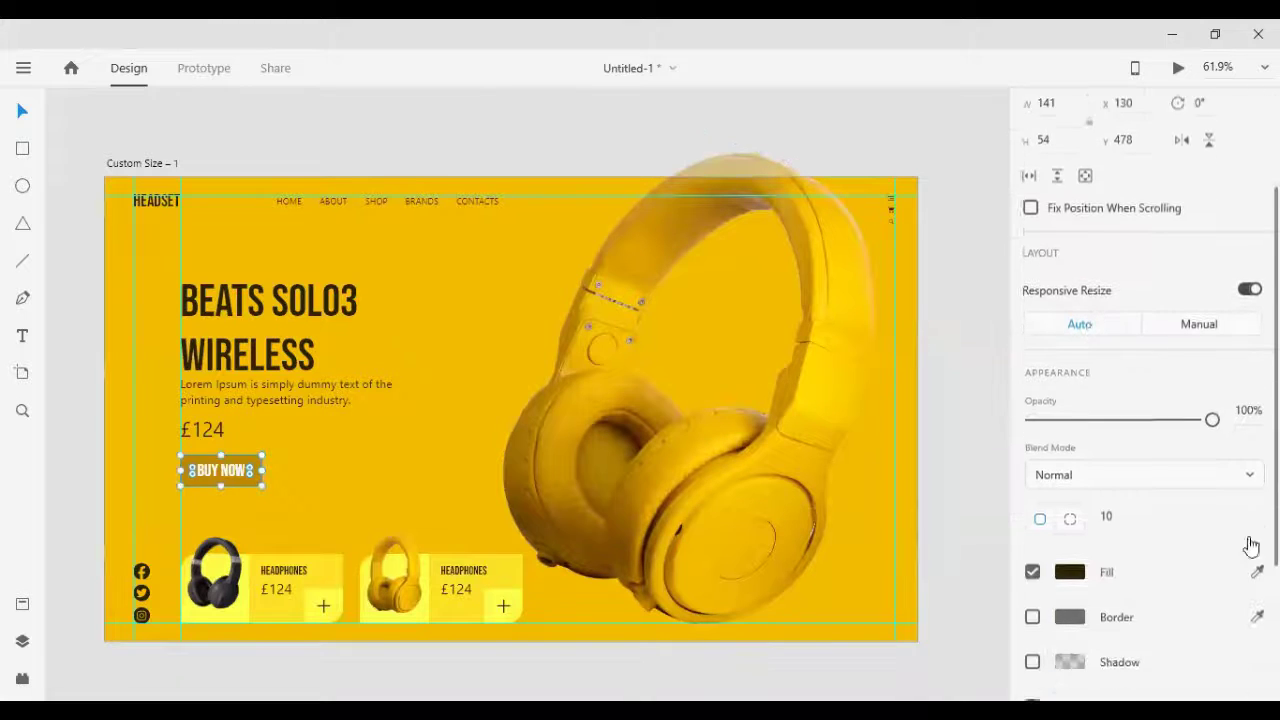
left_click(1065, 550)
left_click(887, 498)
left_click_drag(887, 498, 744, 420)
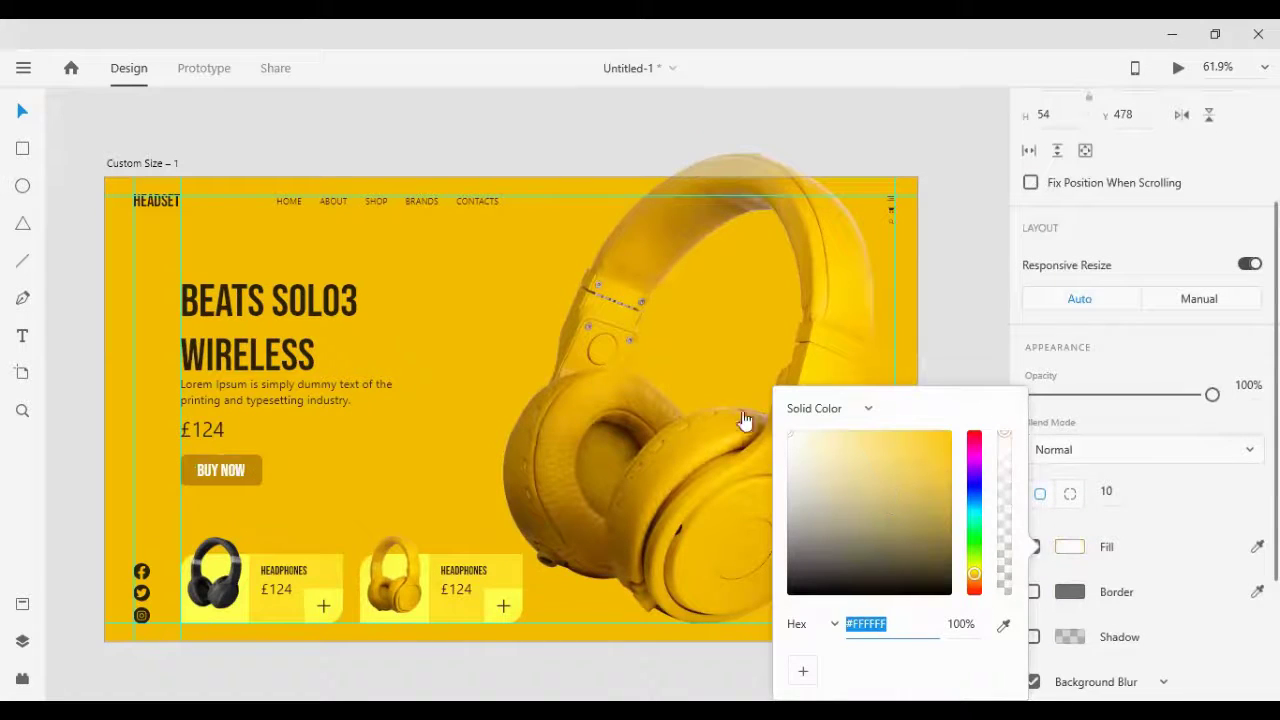
left_click(944, 307)
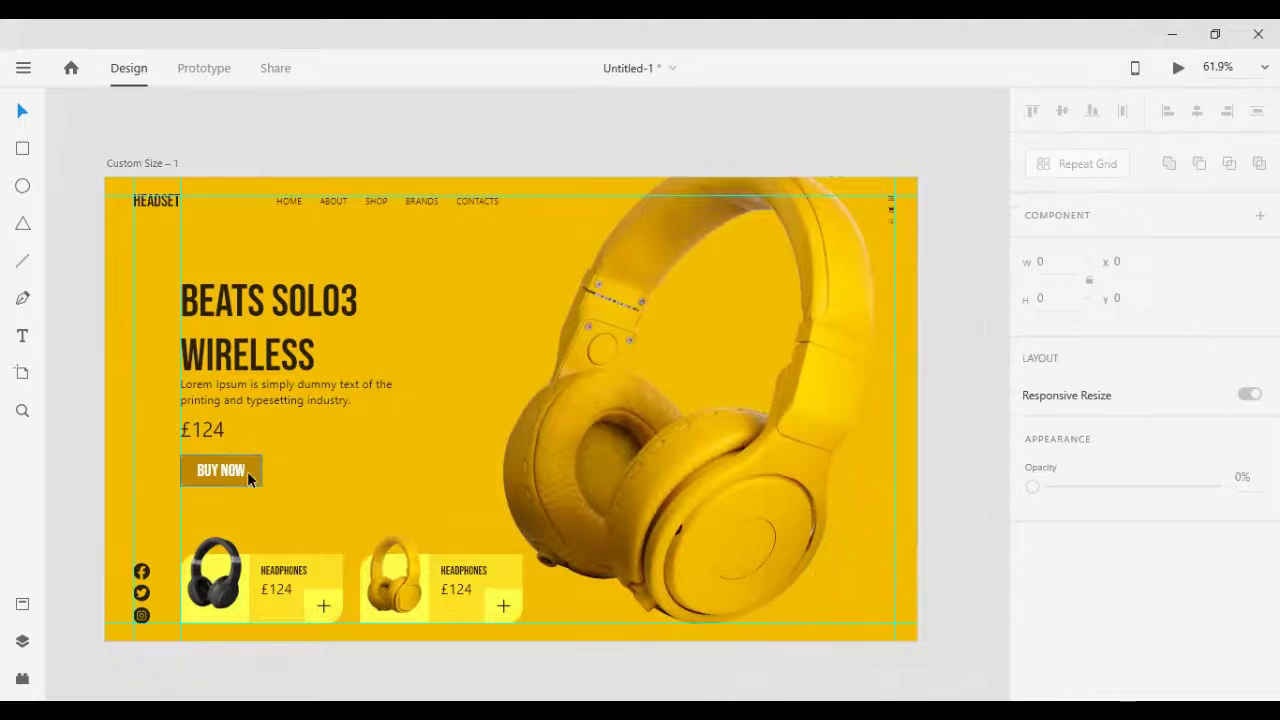
Step: Try filling the BUY NOW button with the yellow sampled from the yellow headphone card
scroll(1143, 520, "down", 4)
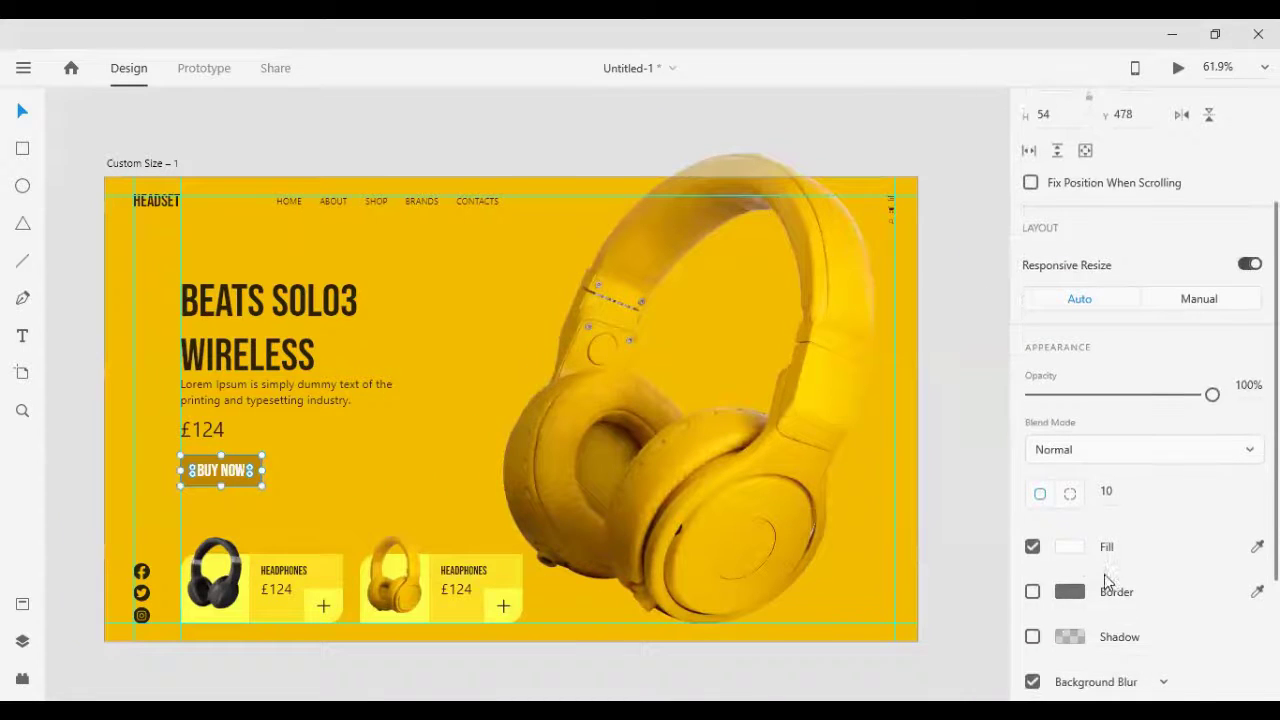
scroll(980, 563, "down", 1)
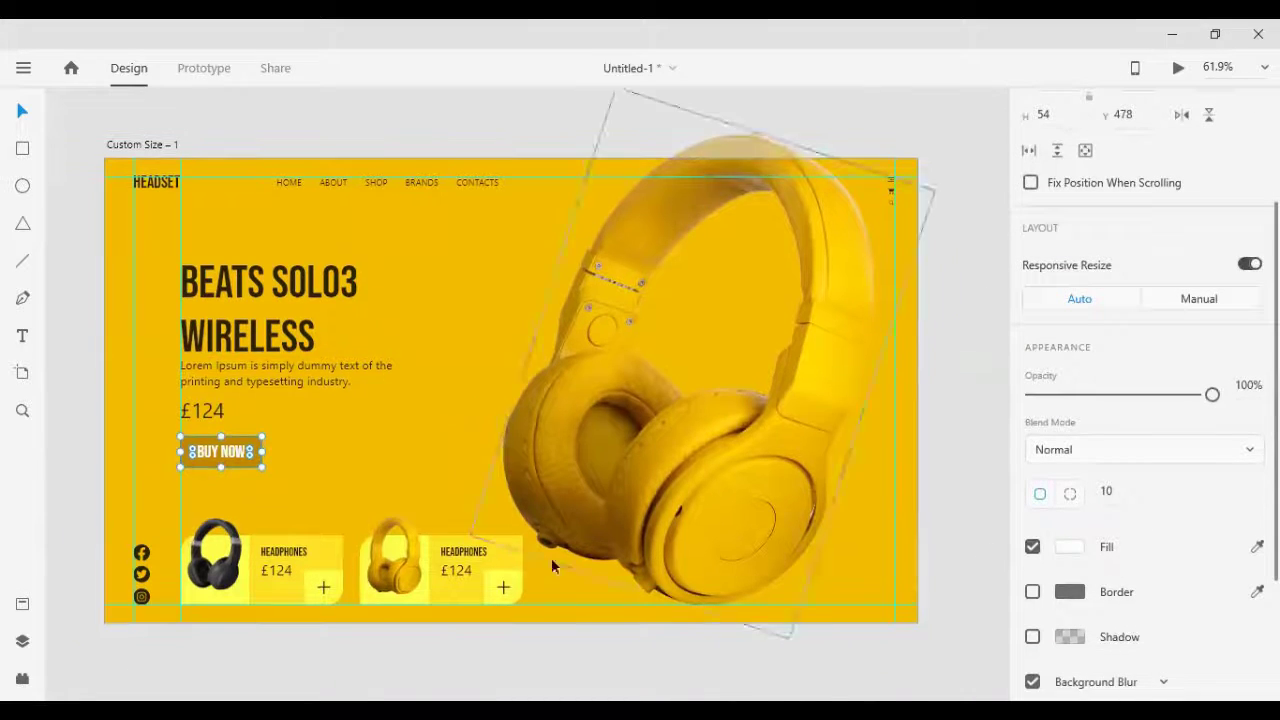
left_click(1256, 548)
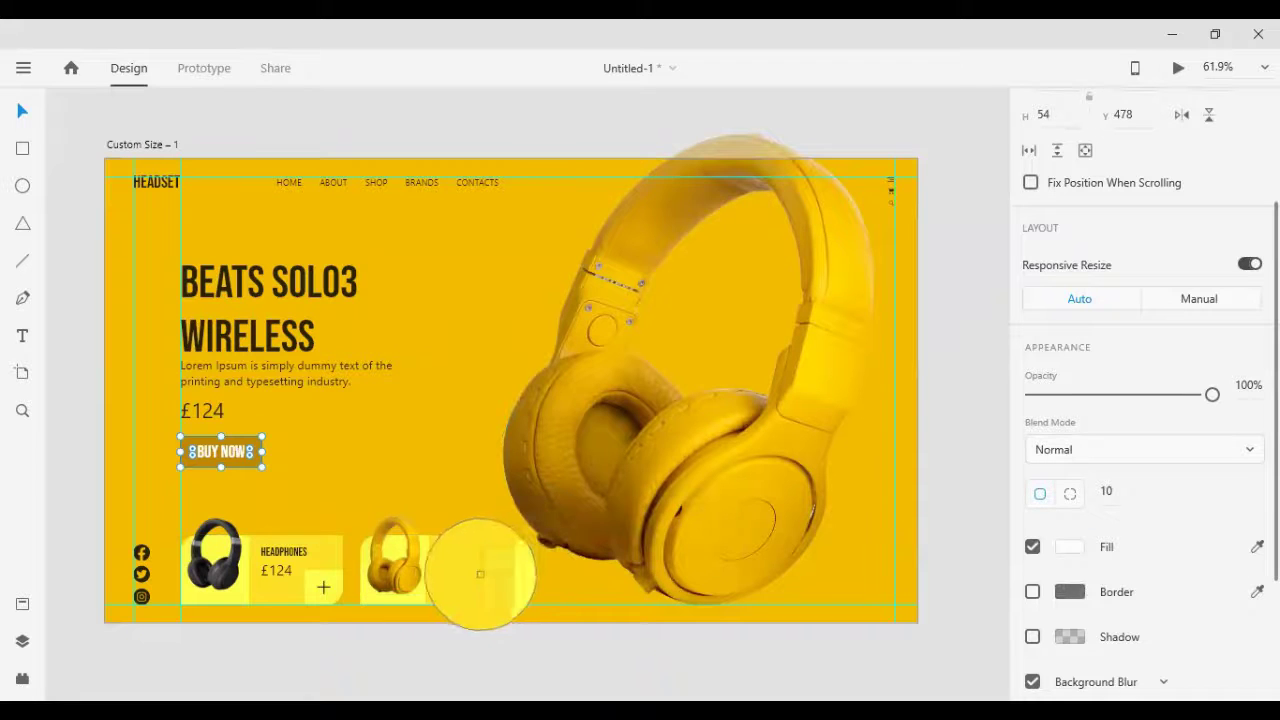
left_click(470, 584)
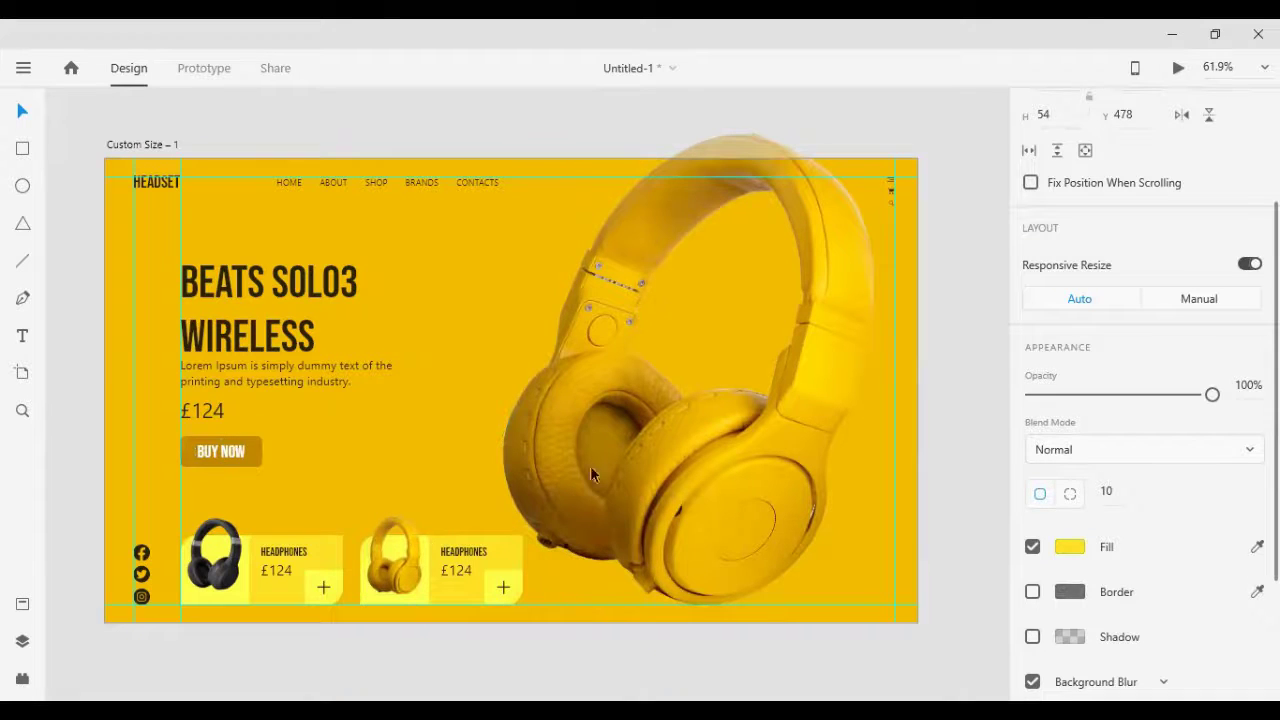
Step: Undo the fill and background blur trials on the BUY NOW button to restore its dark fill
left_click(948, 413)
key("ctrl+z")
key("ctrl+z")
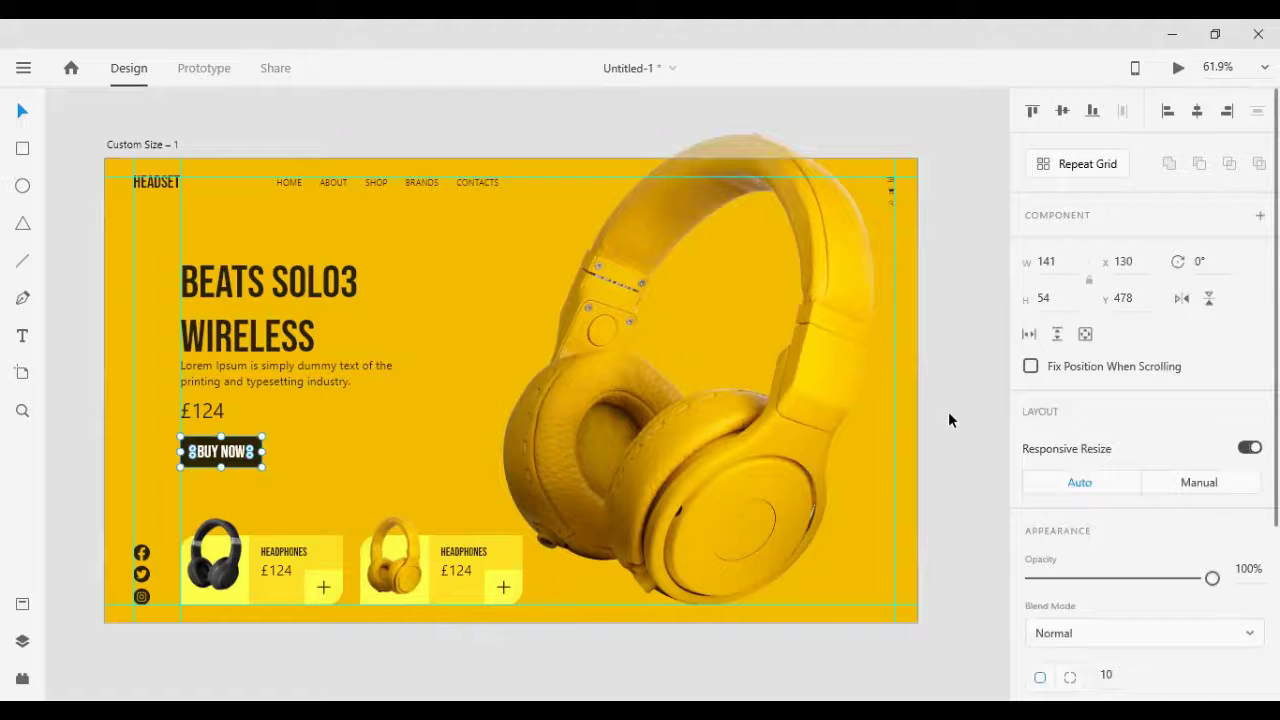
Step: Fill the BUY NOW button rectangle with white #FFFFFF and turn on its background blur
double_click(213, 458)
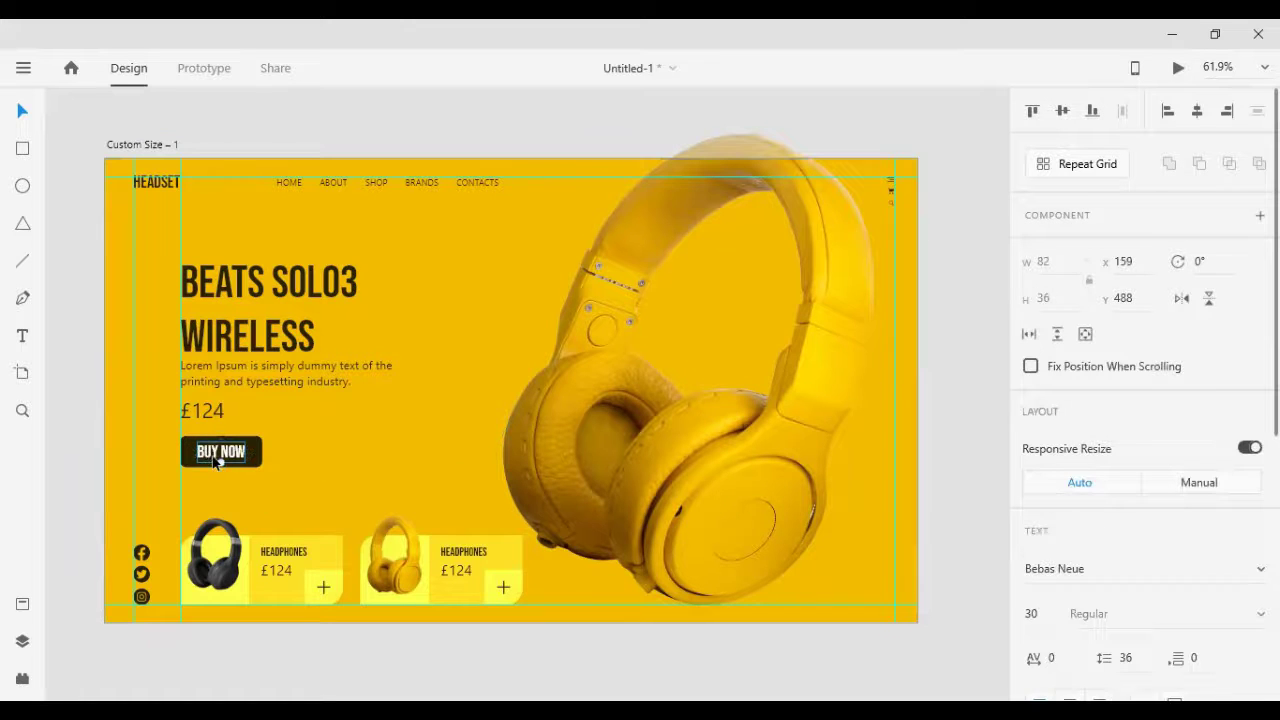
key("Escape")
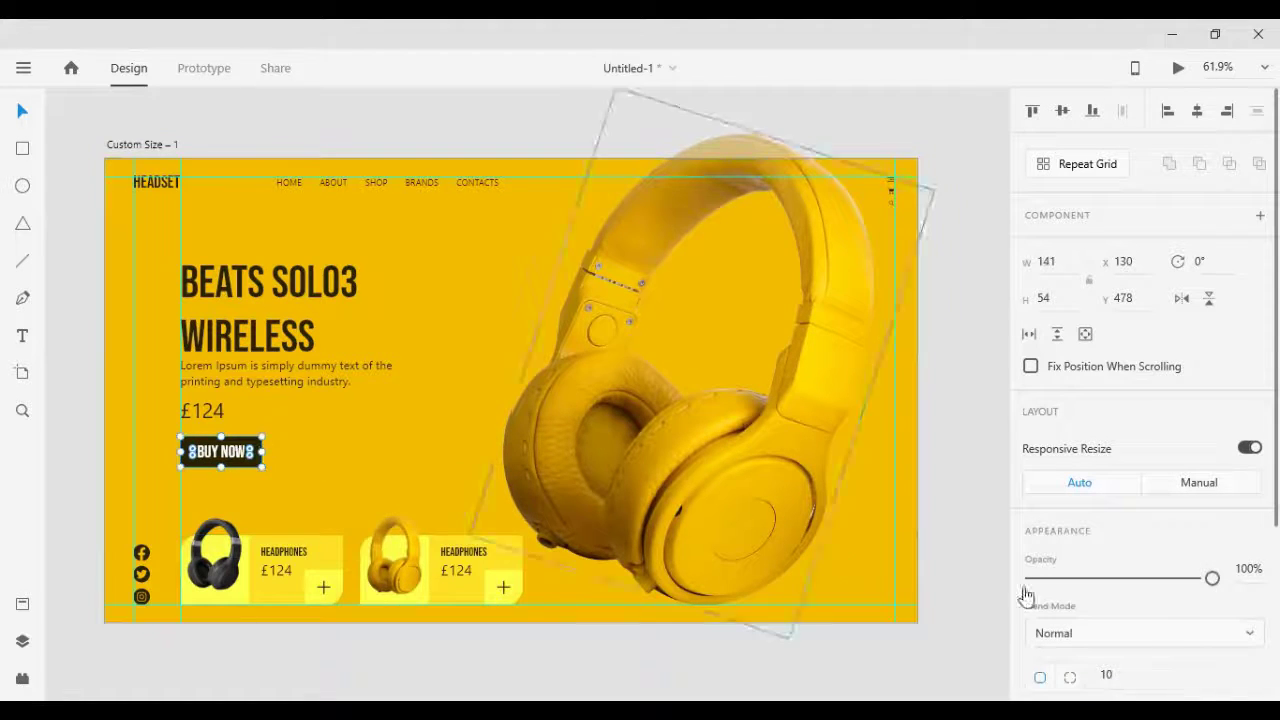
scroll(1155, 630, "down", 5)
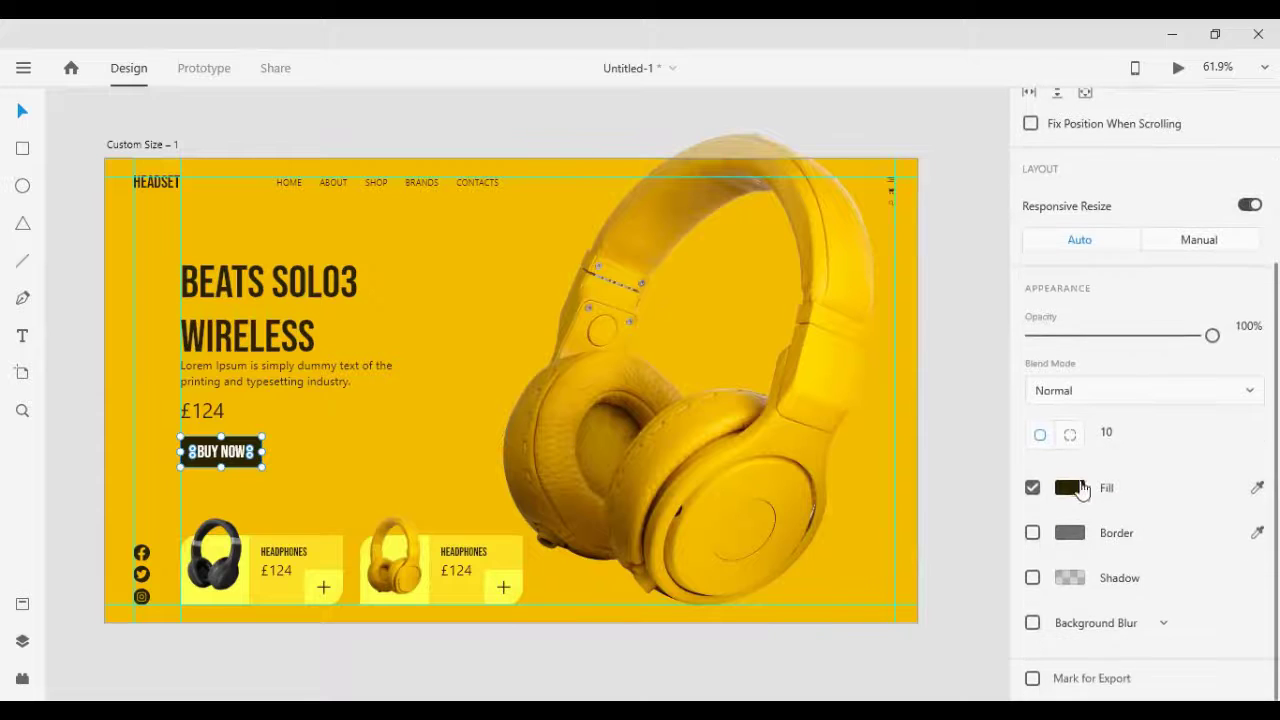
left_click(1070, 487)
left_click_drag(950, 492, 783, 358)
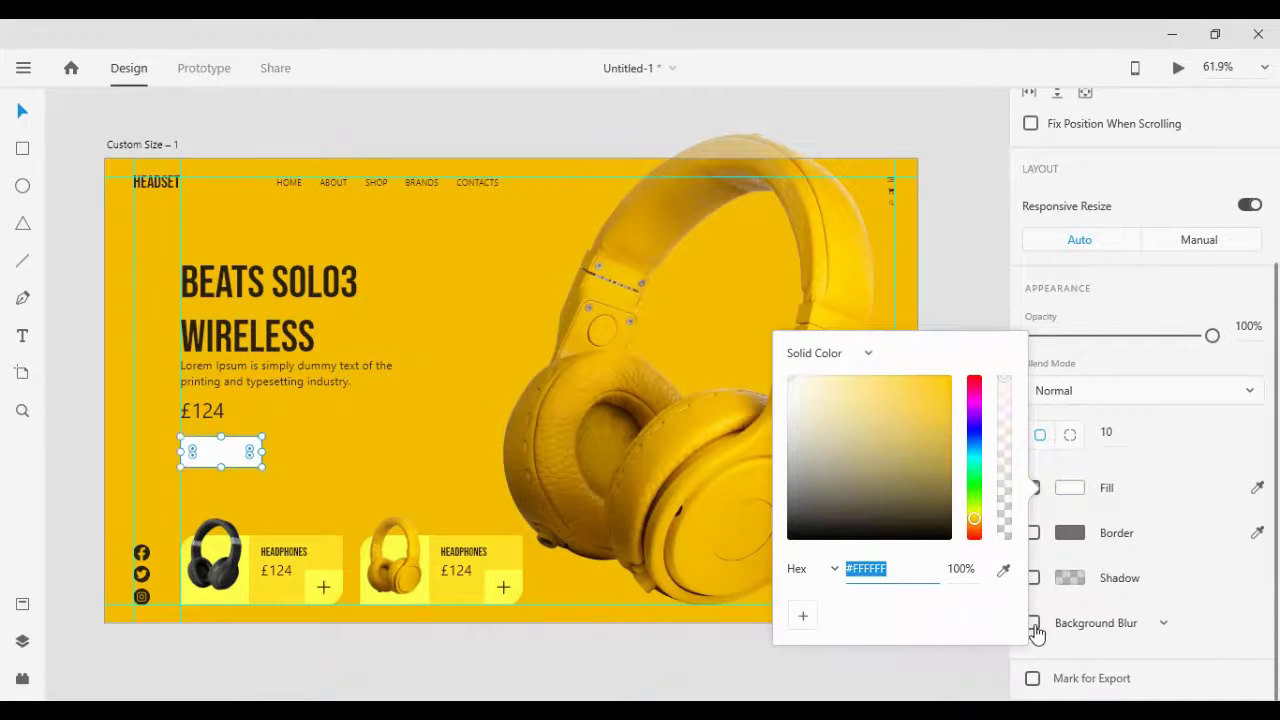
left_click(1187, 385)
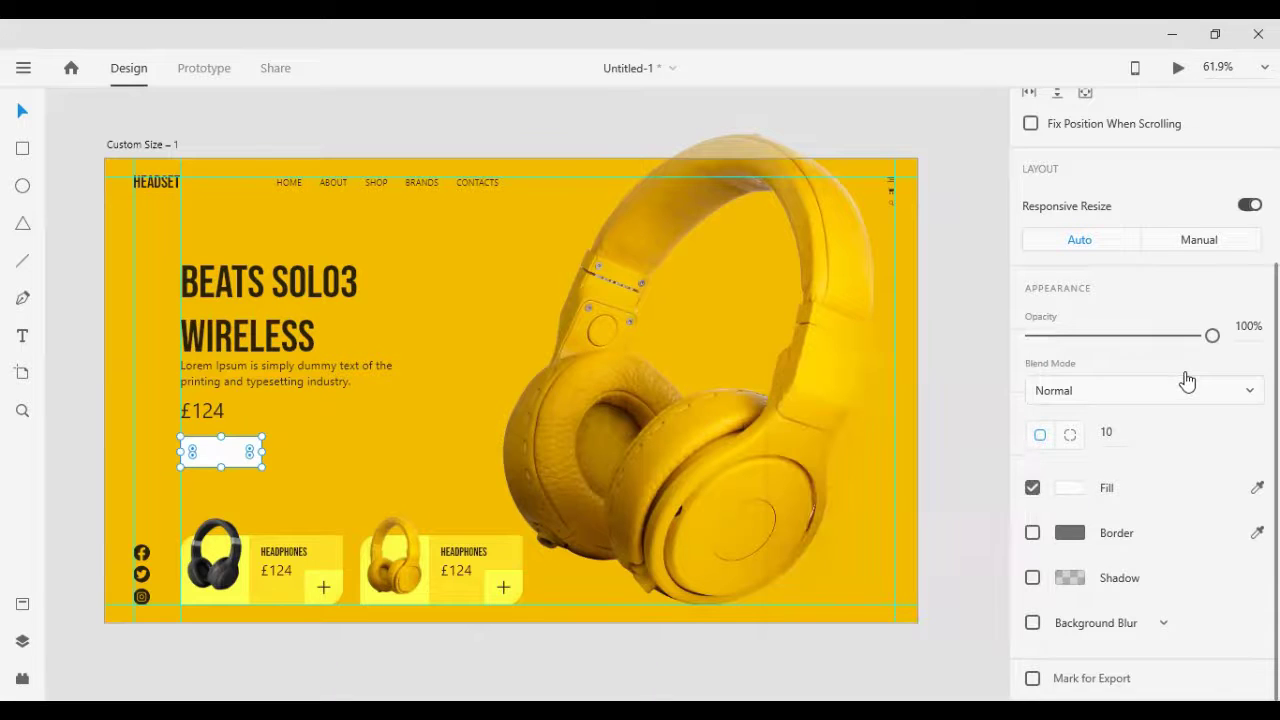
left_click(1032, 623)
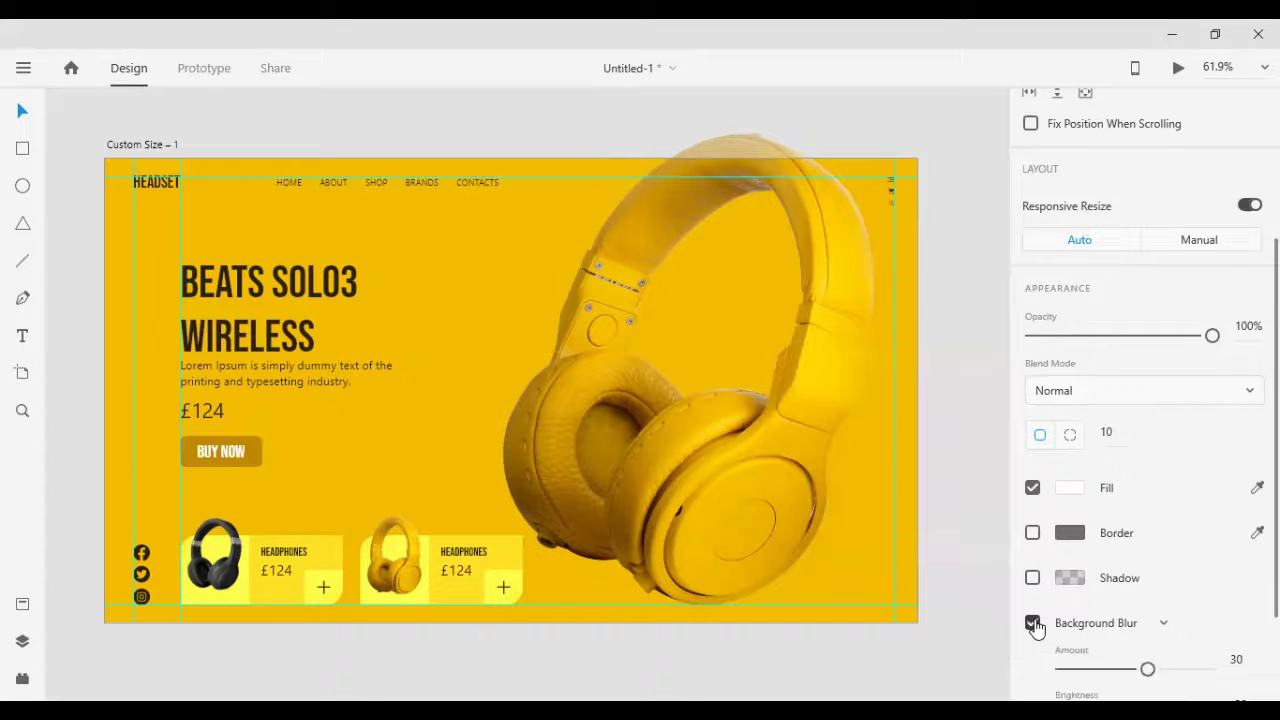
left_click(954, 520)
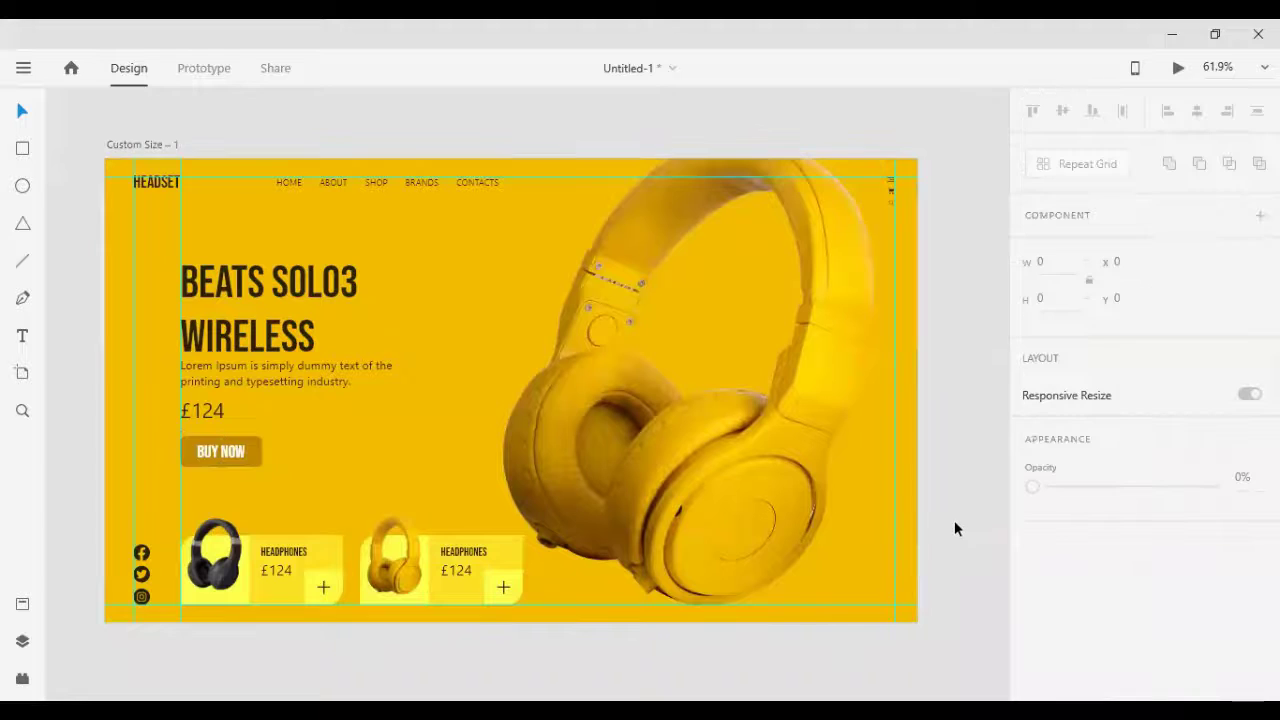